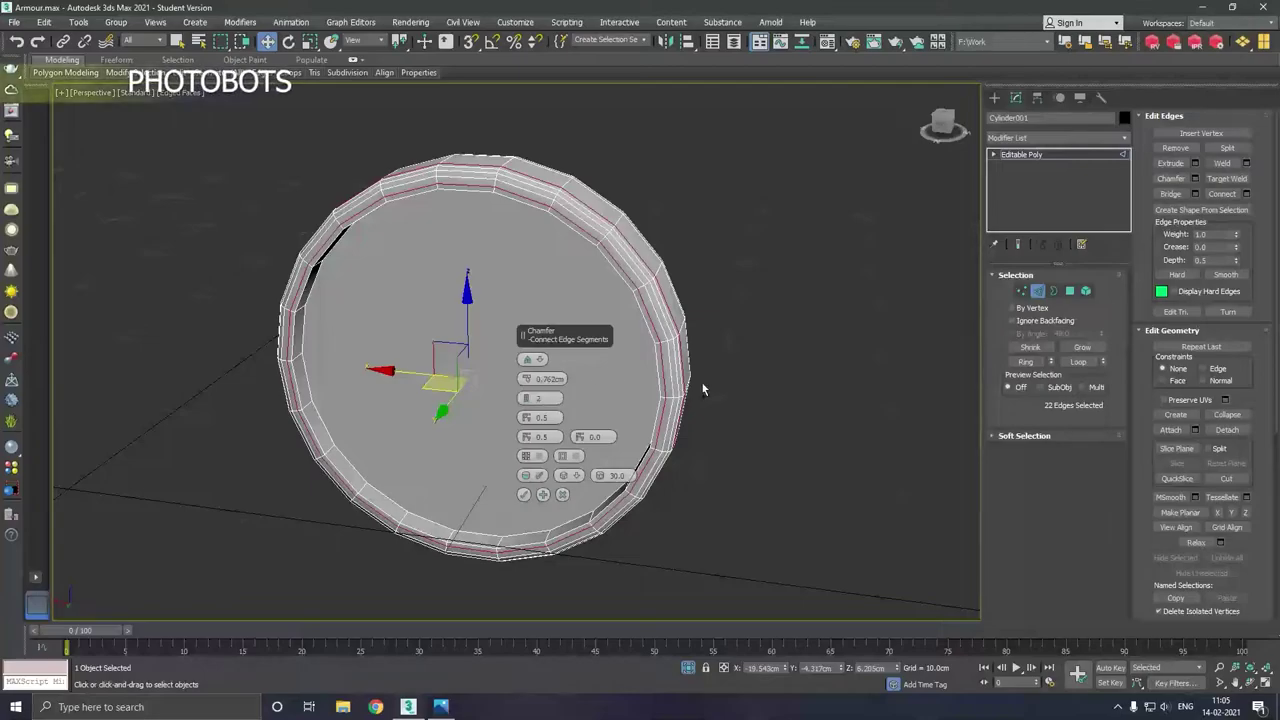
# Chamfer the ring's selected edge loops, then chamfer one more loop at 0.119cm with 1 segment.
pyautogui.click(524, 494)
pyautogui.keyDown('alt'); pyautogui.moveTo(526, 498); pyautogui.dragTo(546, 537, button='middle'); pyautogui.keyUp('alt')
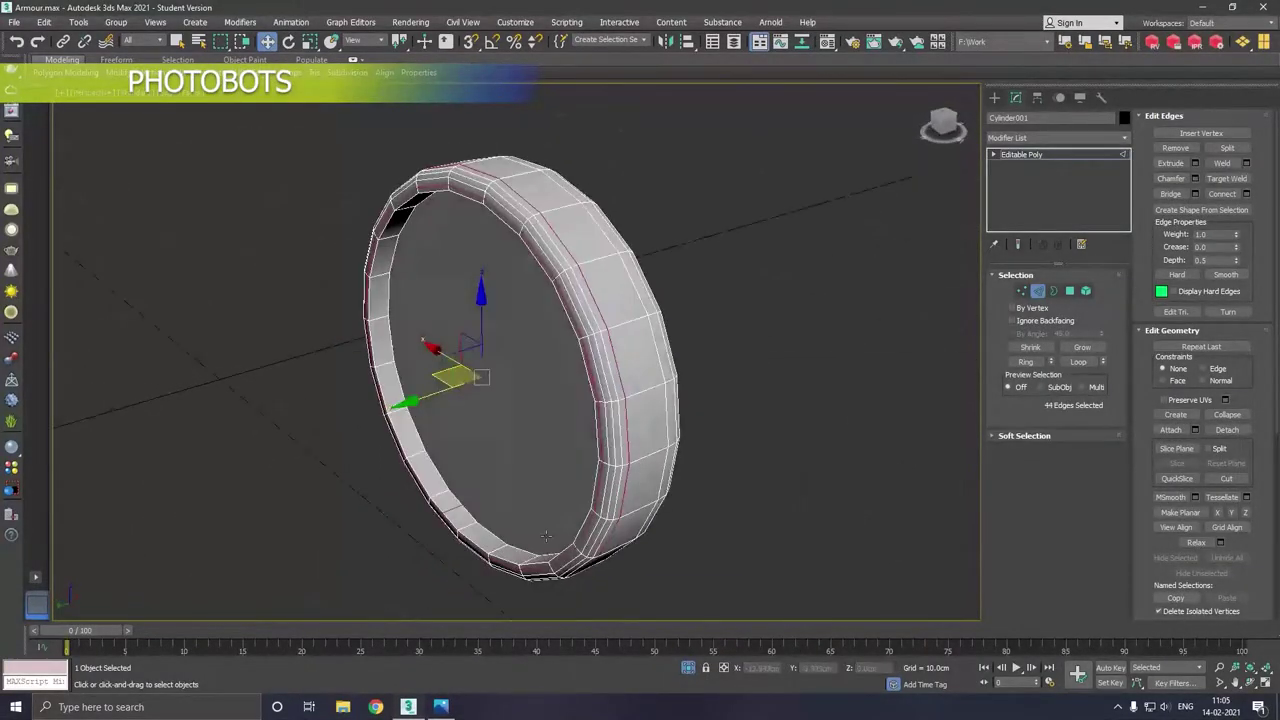
pyautogui.doubleClick(476, 542)
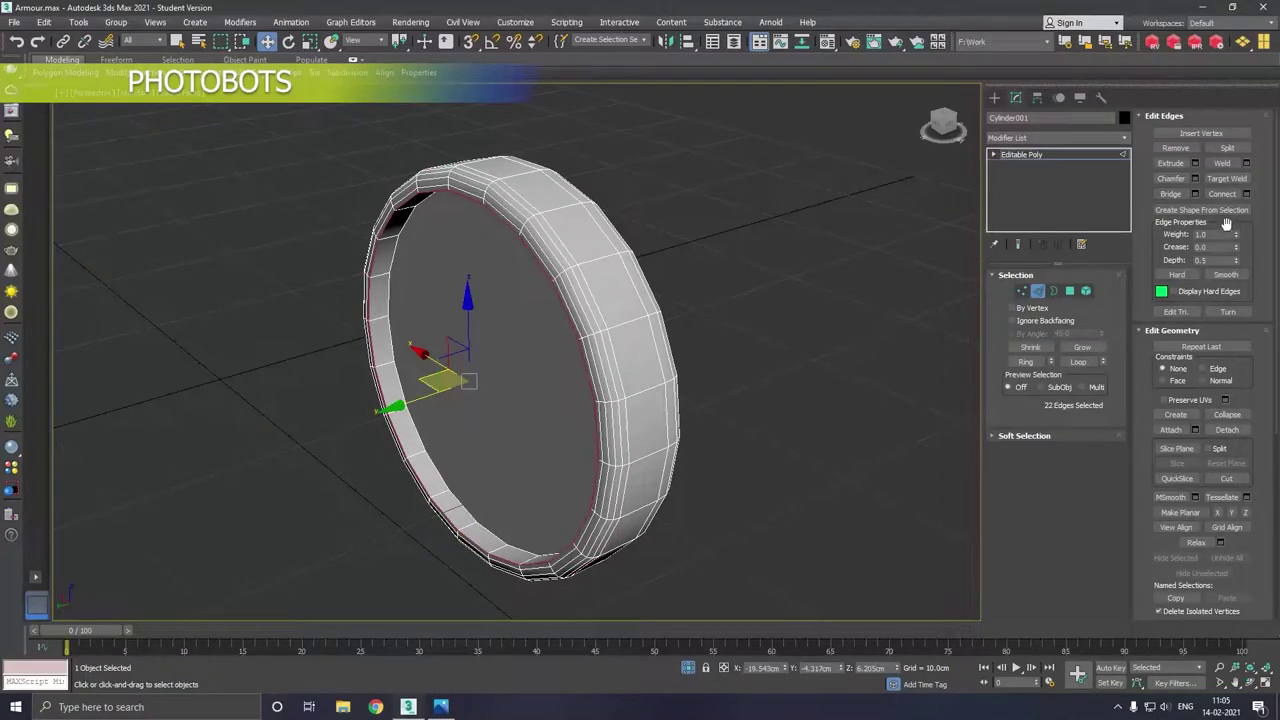
pyautogui.click(1194, 178)
pyautogui.scroll(5, 545, 558)
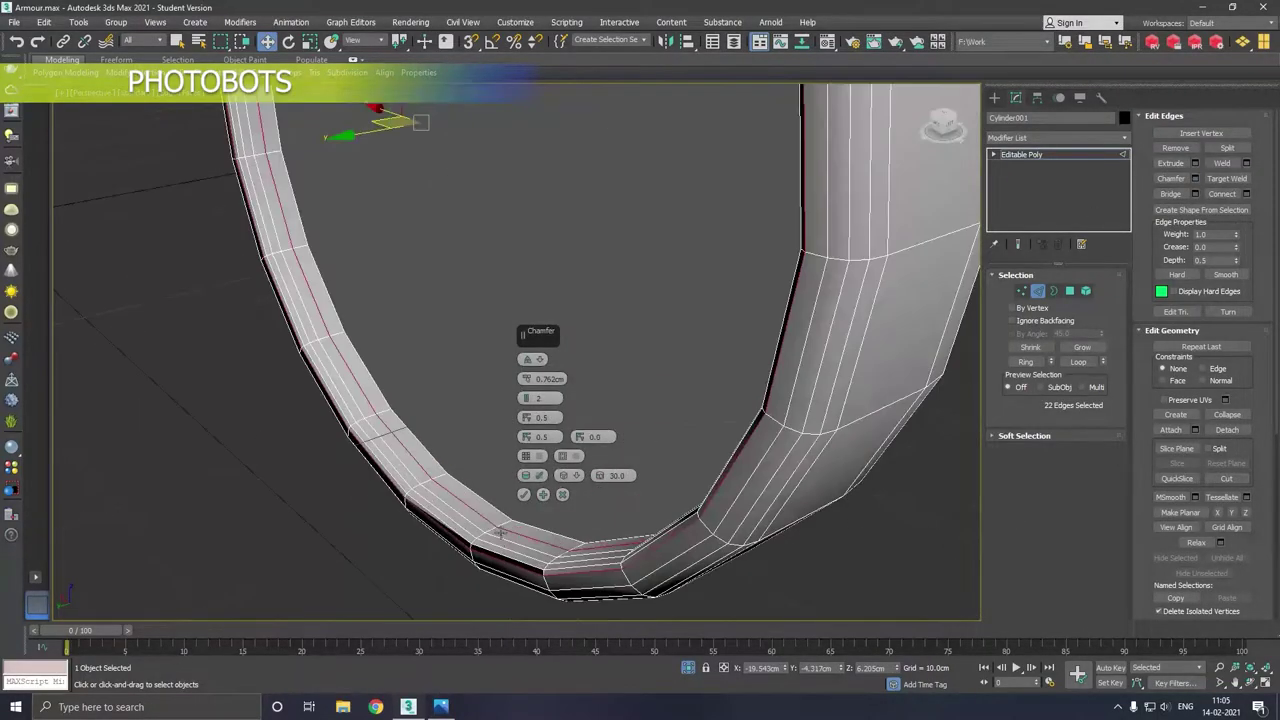
pyautogui.rightClick(528, 380)
pyautogui.moveTo(528, 378); pyautogui.dragTo(533, 383)
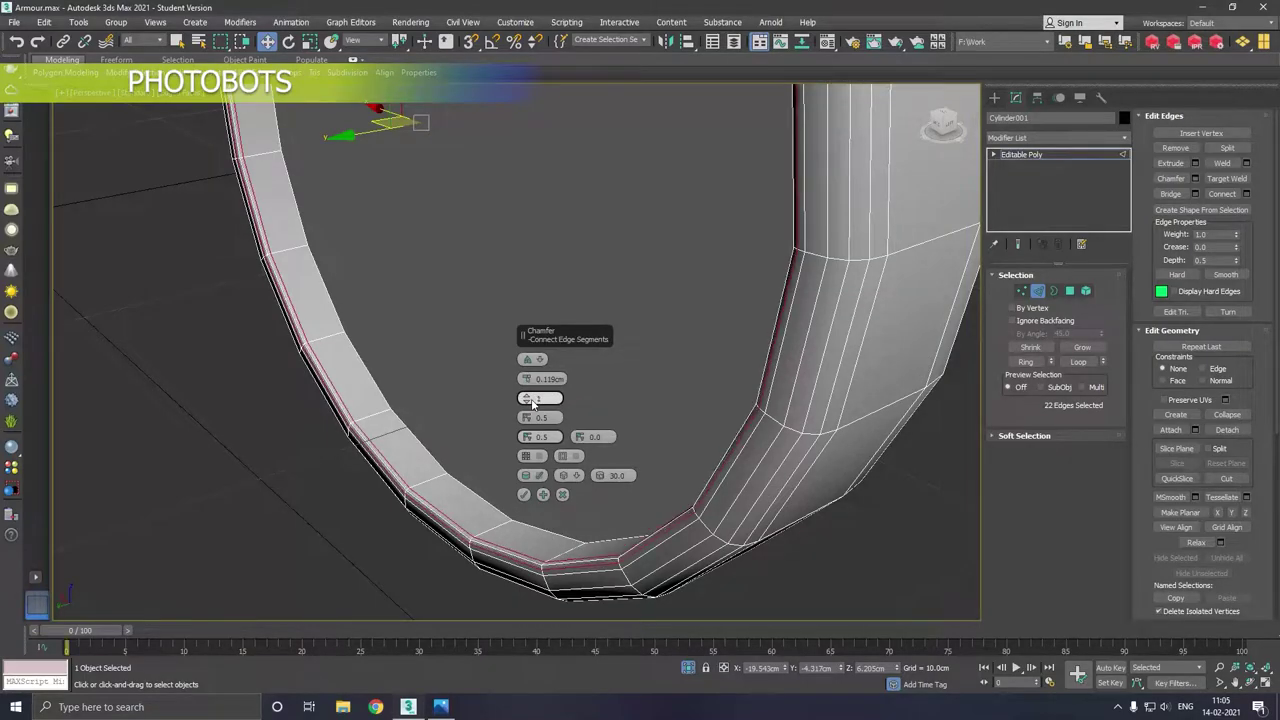
pyautogui.click(524, 494)
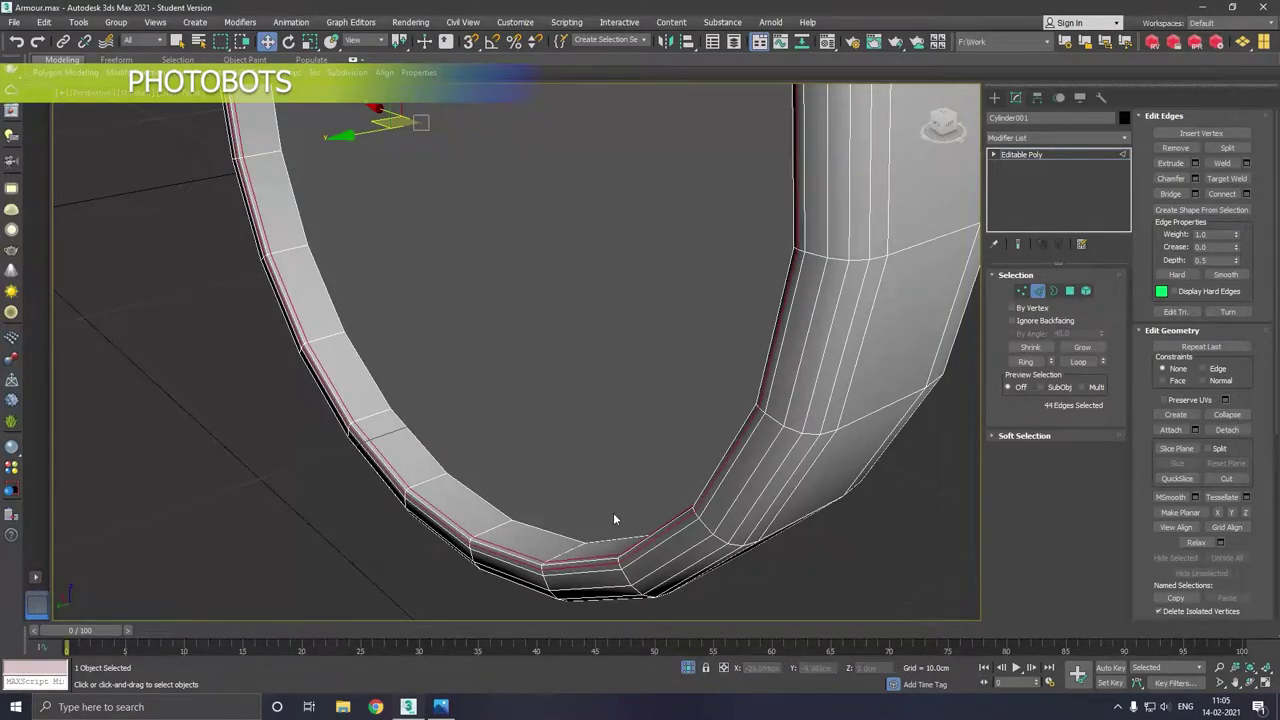
pyautogui.scroll(-5, 613, 512)
pyautogui.moveTo(613, 512)
pyautogui.keyDown('alt'); pyautogui.mouseDown(button='middle')
pyautogui.moveTo(686, 482)
pyautogui.moveTo(542, 490)
pyautogui.mouseUp(button='middle'); pyautogui.keyUp('alt')
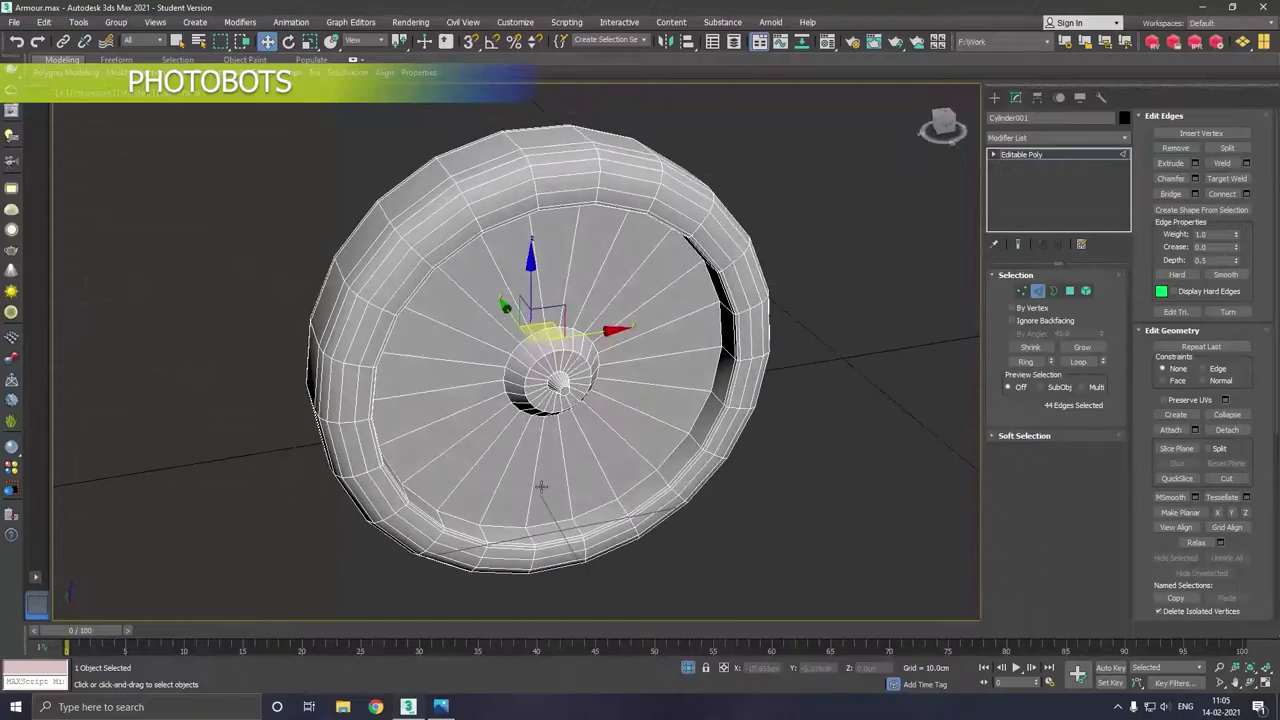
# Exit Edge mode and test NURMS subdivision on the wheel at 1 iteration, then switch it off.
pyautogui.click(1027, 156)
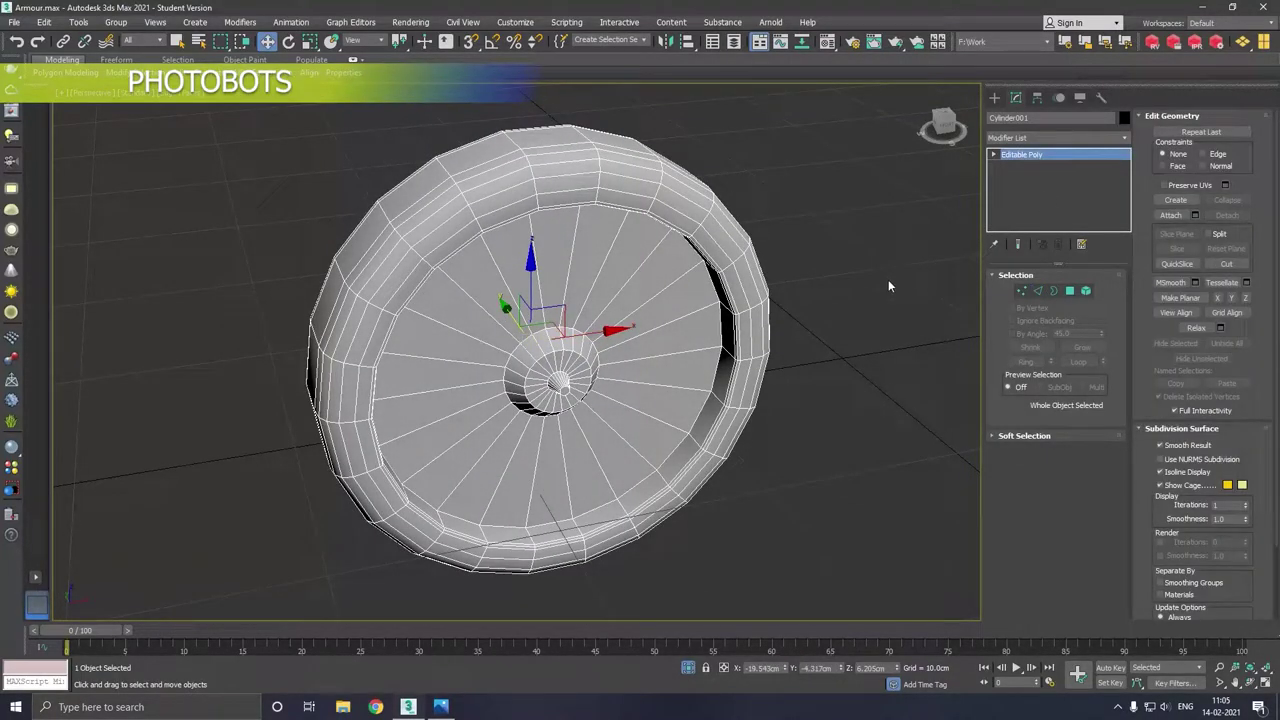
pyautogui.click(879, 284)
pyautogui.scroll(-3, 679, 358)
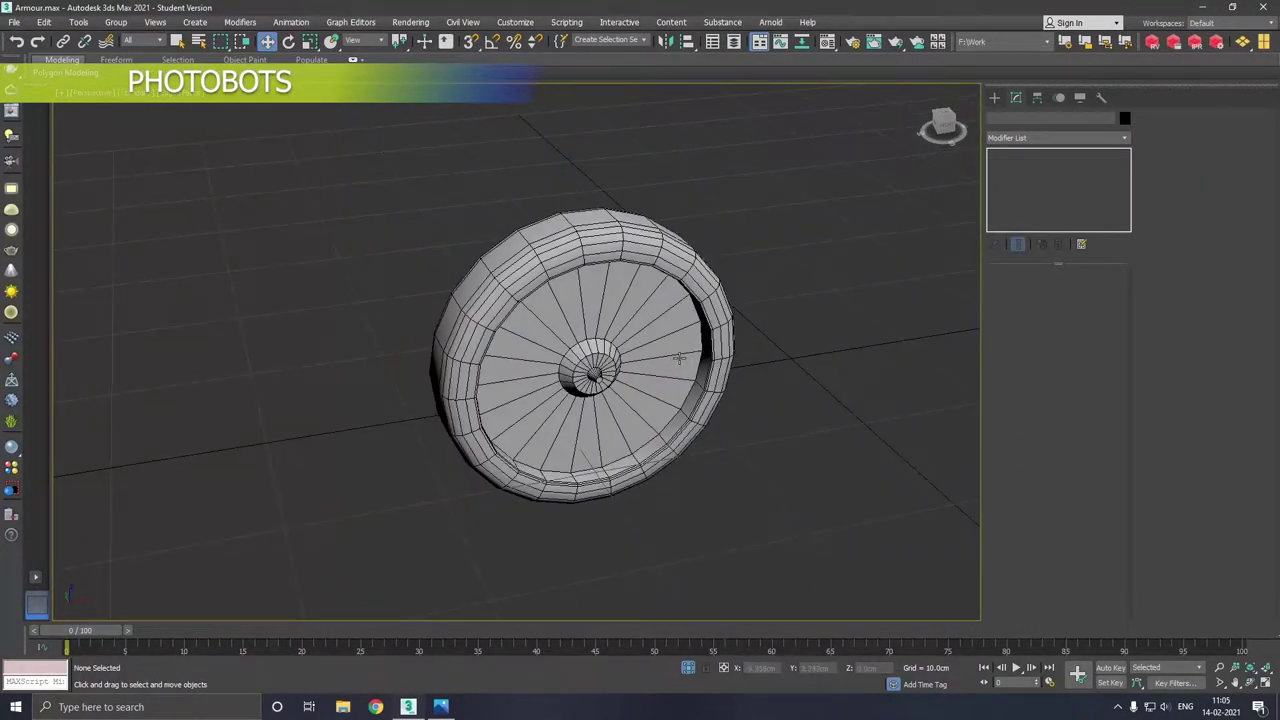
pyautogui.click(679, 358)
pyautogui.moveTo(468, 233)
pyautogui.keyDown('alt'); pyautogui.mouseDown(button='middle')
pyautogui.moveTo(516, 228)
pyautogui.moveTo(469, 234)
pyautogui.mouseUp(button='middle'); pyautogui.keyUp('alt')
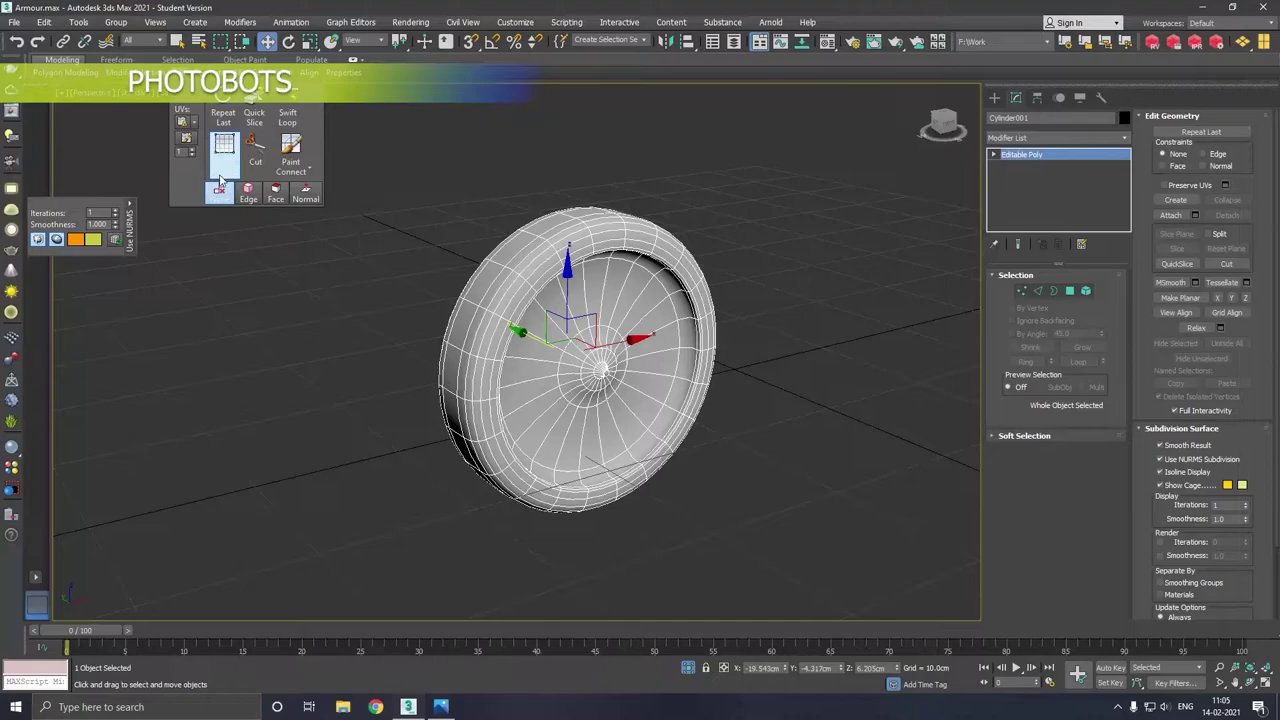
pyautogui.click(326, 380)
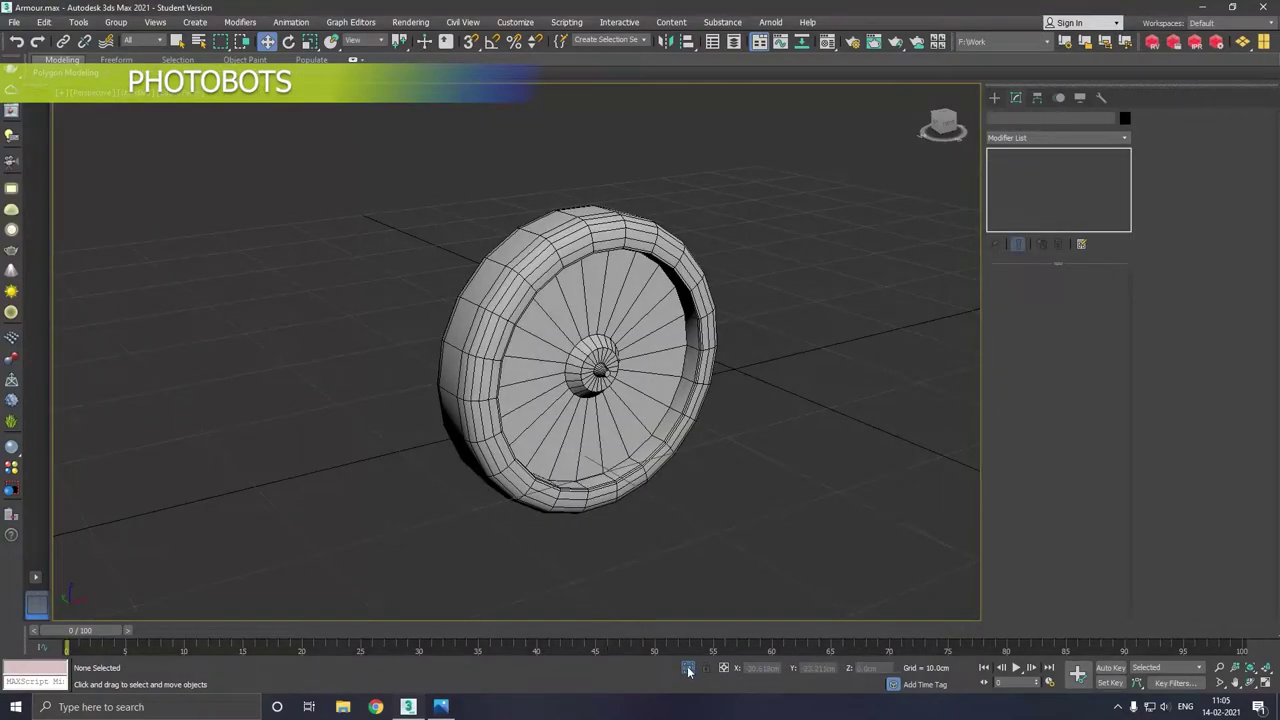
# End isolation so the car body reappears, and orbit to a front view of the car.
pyautogui.click(688, 668)
pyautogui.click(540, 527)
pyautogui.scroll(-5, 411, 486)
pyautogui.moveTo(490, 492)
pyautogui.keyDown('alt'); pyautogui.mouseDown(button='middle')
pyautogui.moveTo(472, 501)
pyautogui.moveTo(598, 491)
pyautogui.mouseUp(button='middle'); pyautogui.keyUp('alt')
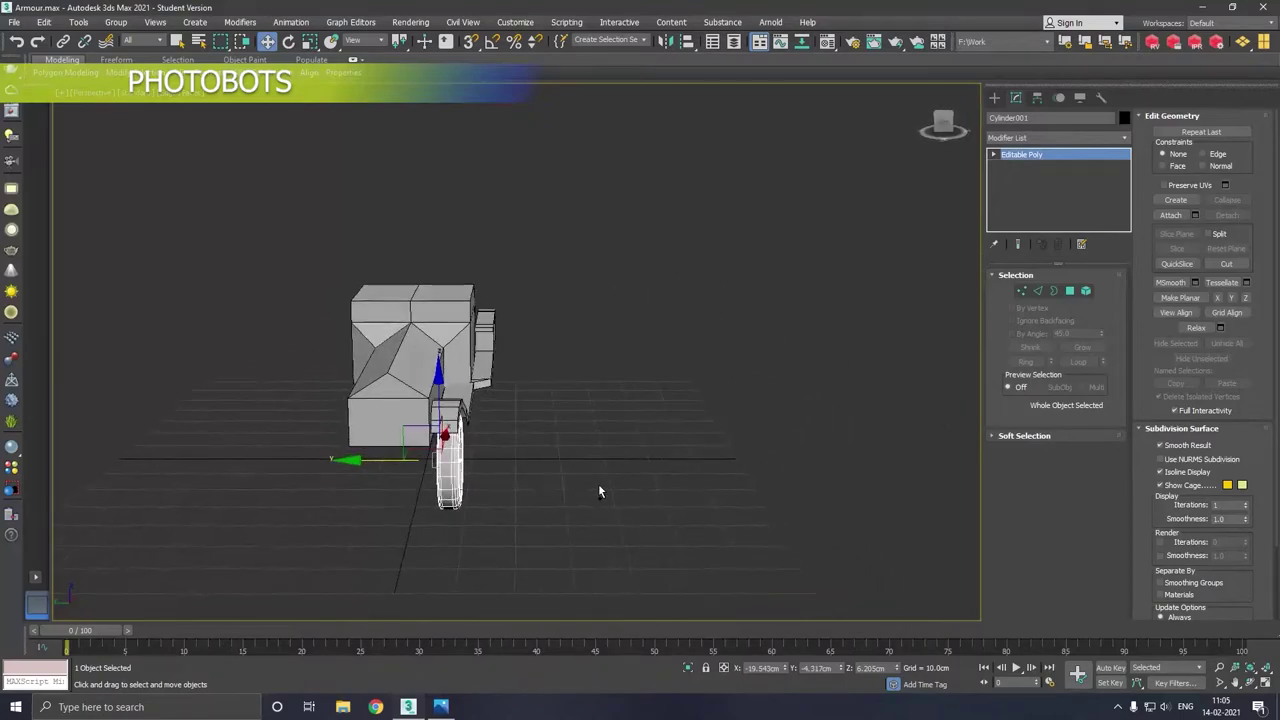
# Scale the wheel along Y to 111 and shift it sideways along Y into place.
pyautogui.scroll(3, 458, 470)
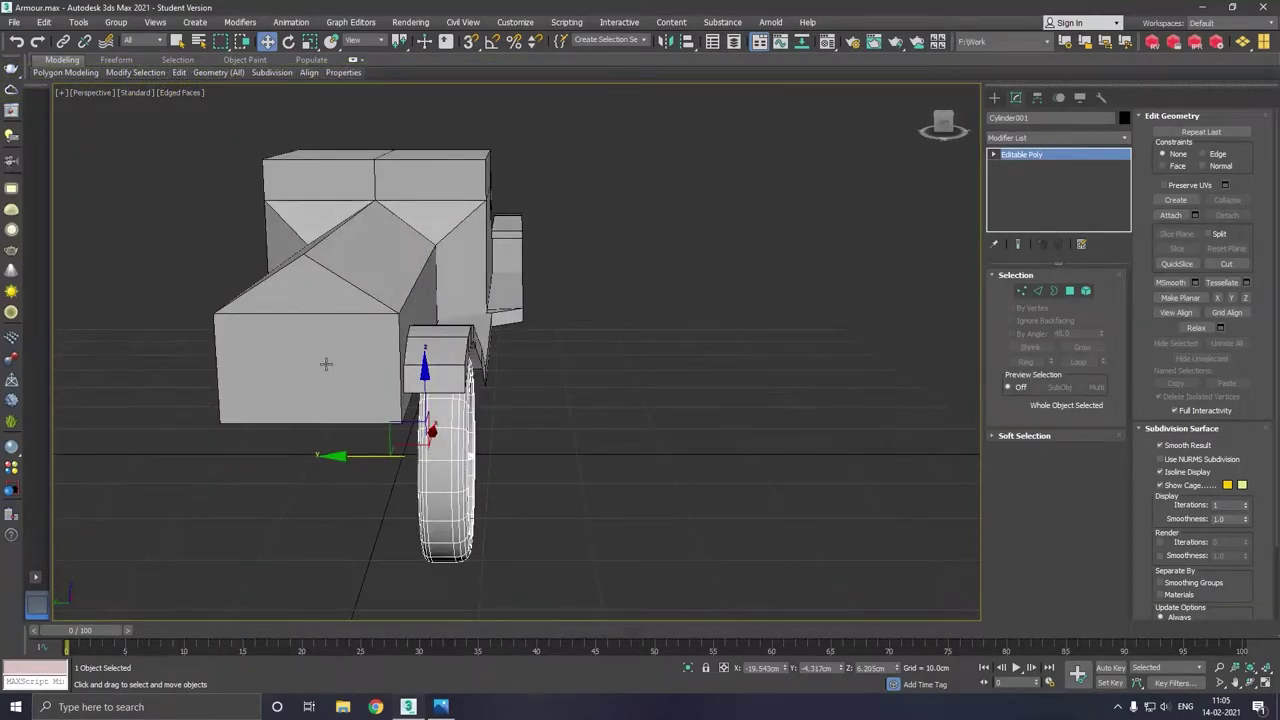
pyautogui.press('r')
pyautogui.moveTo(533, 461); pyautogui.dragTo(546, 463)
pyautogui.rightClick(546, 463)
pyautogui.moveTo(526, 460); pyautogui.dragTo(539, 459)
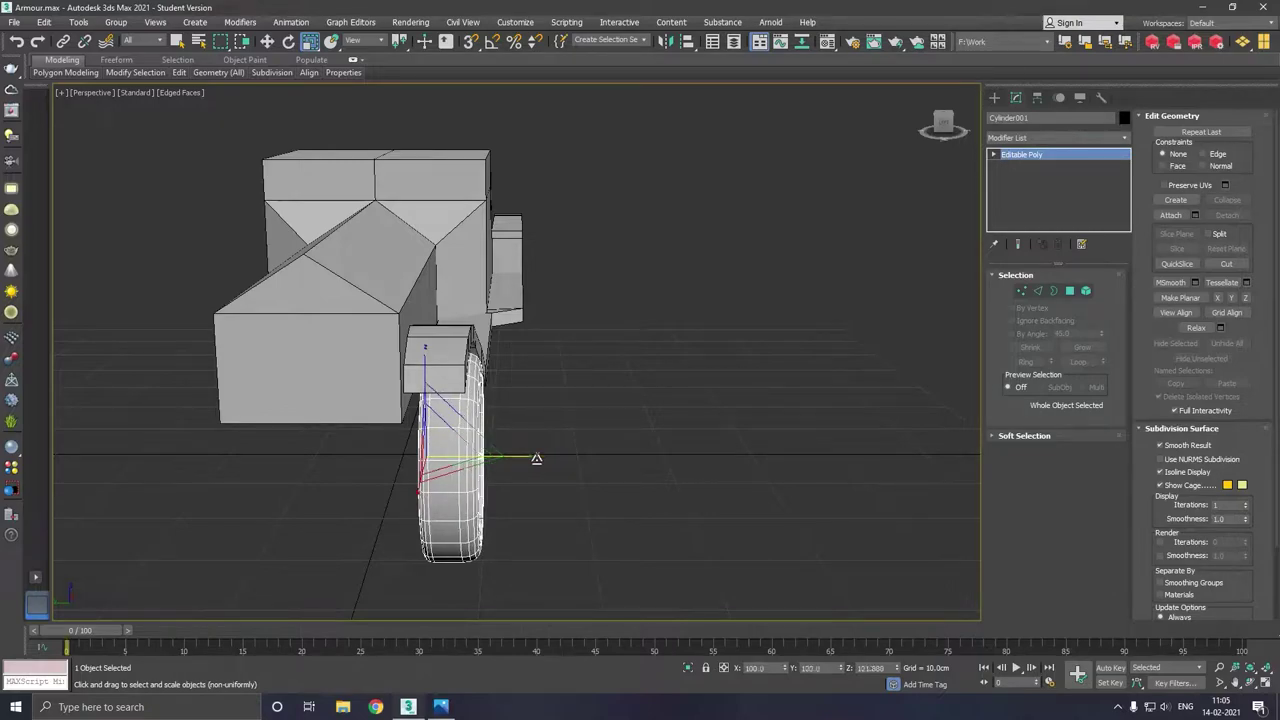
pyautogui.press('w')
pyautogui.moveTo(371, 462); pyautogui.dragTo(364, 462)
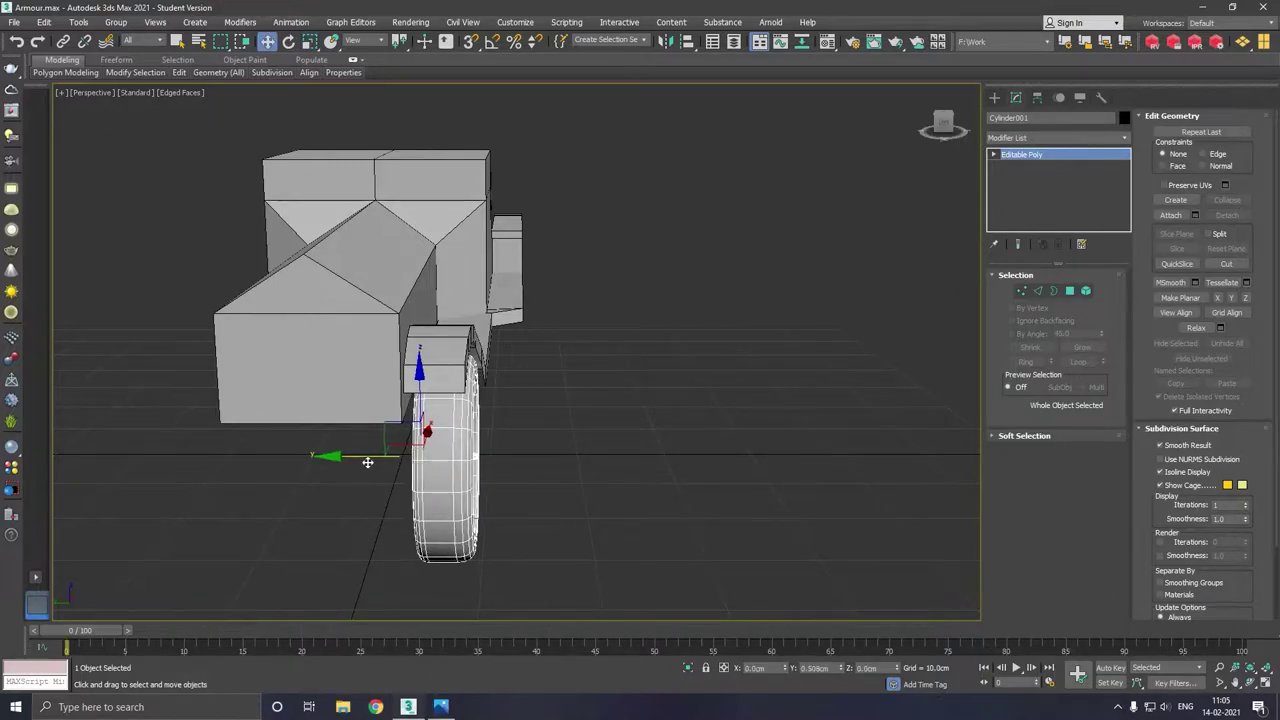
pyautogui.press('r')
pyautogui.moveTo(527, 463); pyautogui.dragTo(525, 461)
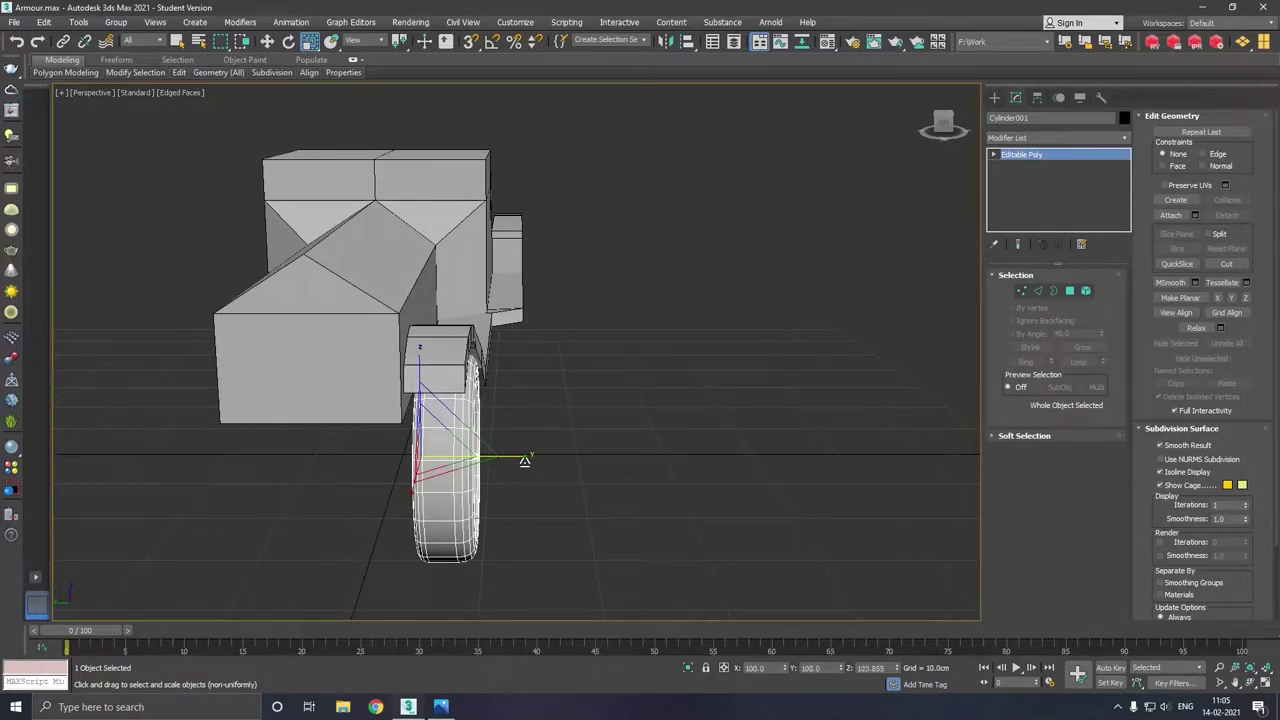
pyautogui.press('w')
pyautogui.moveTo(369, 462); pyautogui.dragTo(370, 461)
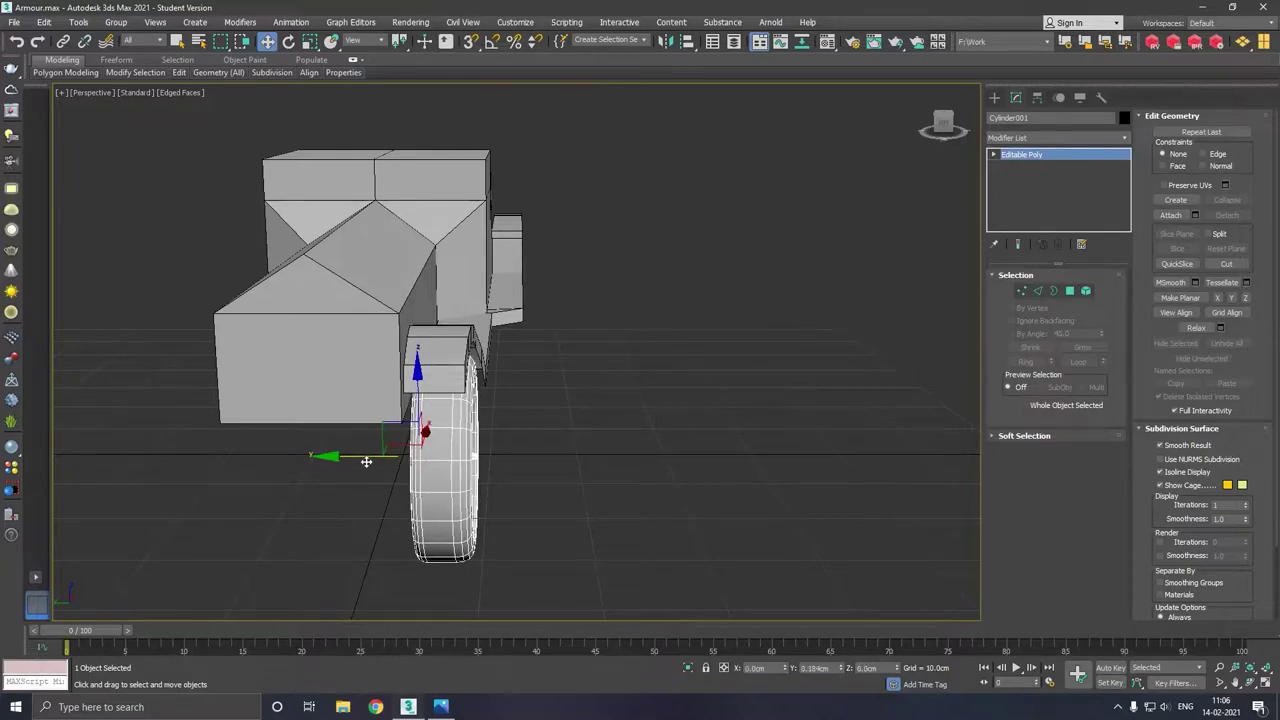
# Select the three body pieces and raise them slightly on Z.
pyautogui.scroll(-3, 370, 461)
pyautogui.keyDown('alt'); pyautogui.moveTo(504, 463); pyautogui.dragTo(483, 463, button='middle'); pyautogui.keyUp('alt')
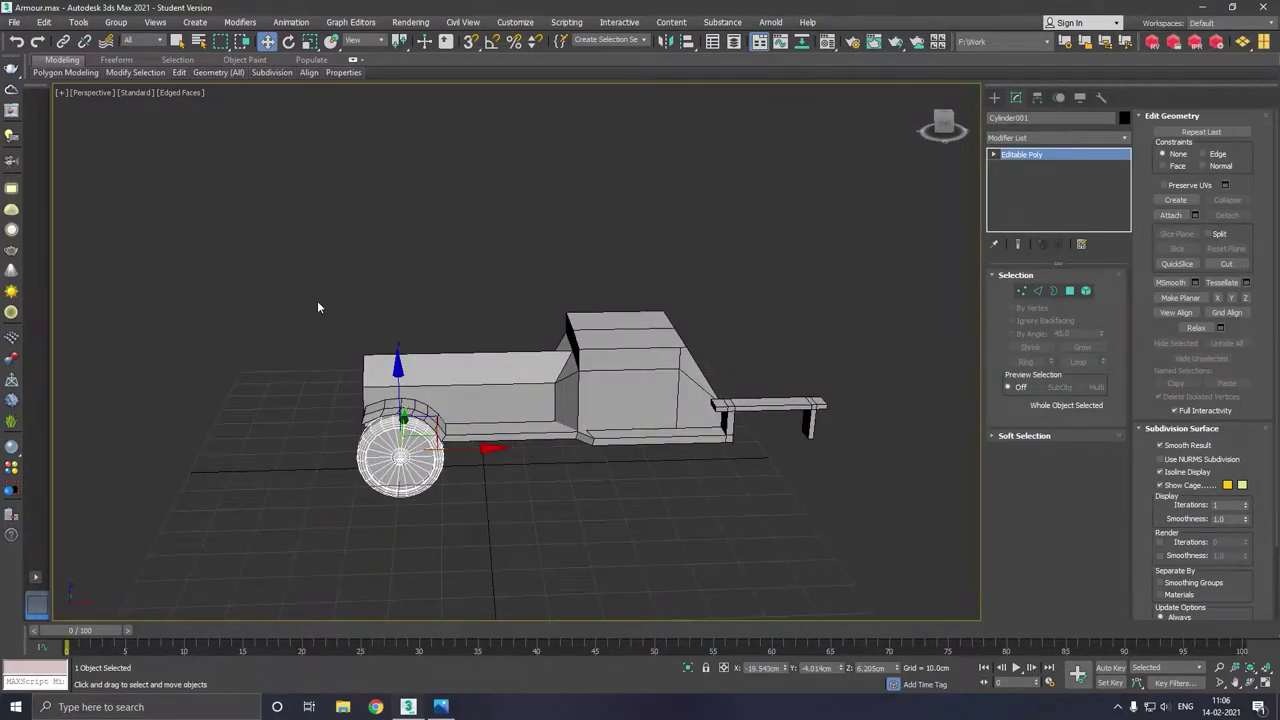
pyautogui.moveTo(317, 307); pyautogui.dragTo(893, 519)
pyautogui.moveTo(516, 358); pyautogui.dragTo(514, 346)
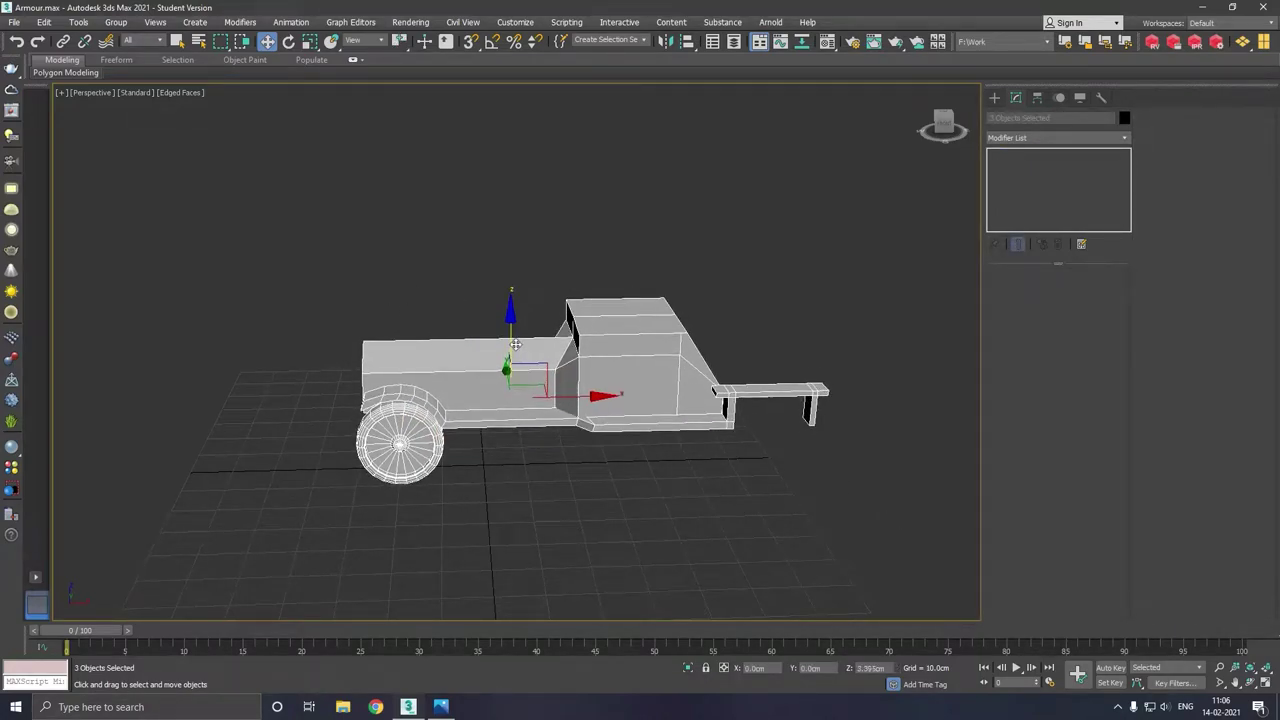
# Shift-drag the front wheel along X to create an instanced copy, Cylinder002, at the rear.
pyautogui.click(436, 440)
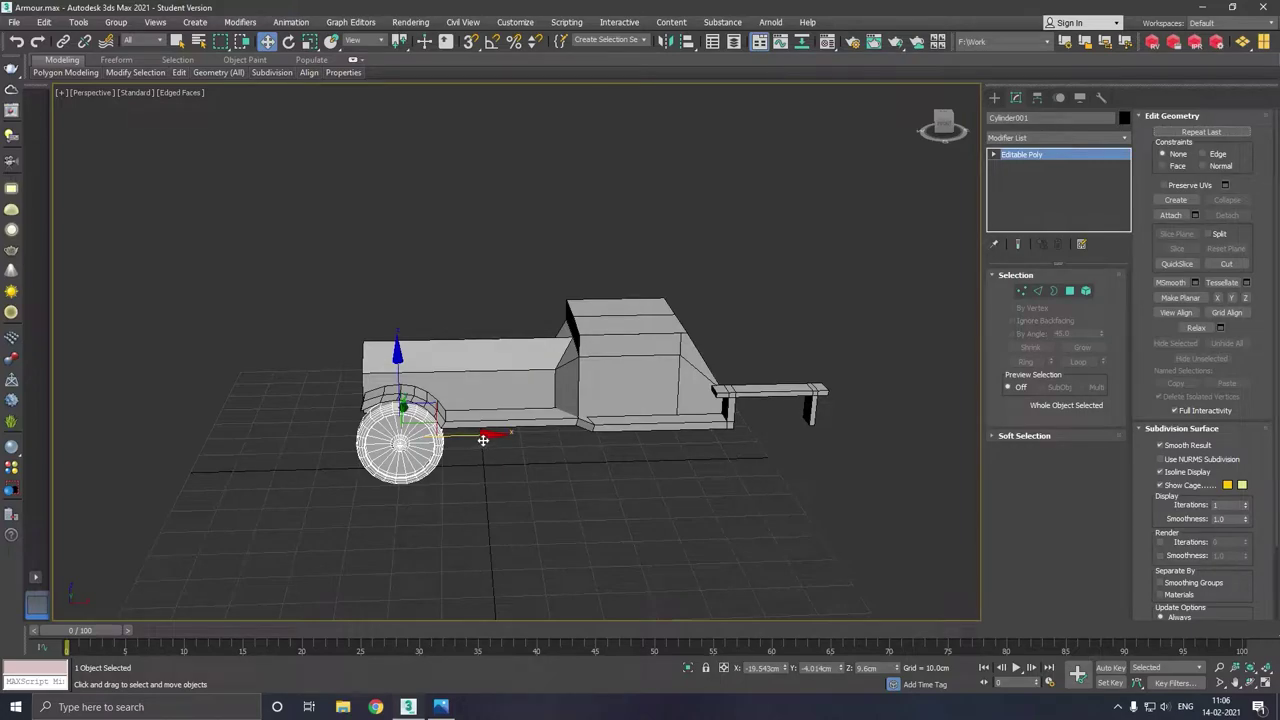
pyautogui.keyDown('shift'); pyautogui.moveTo(483, 440); pyautogui.dragTo(722, 441); pyautogui.keyUp('shift')
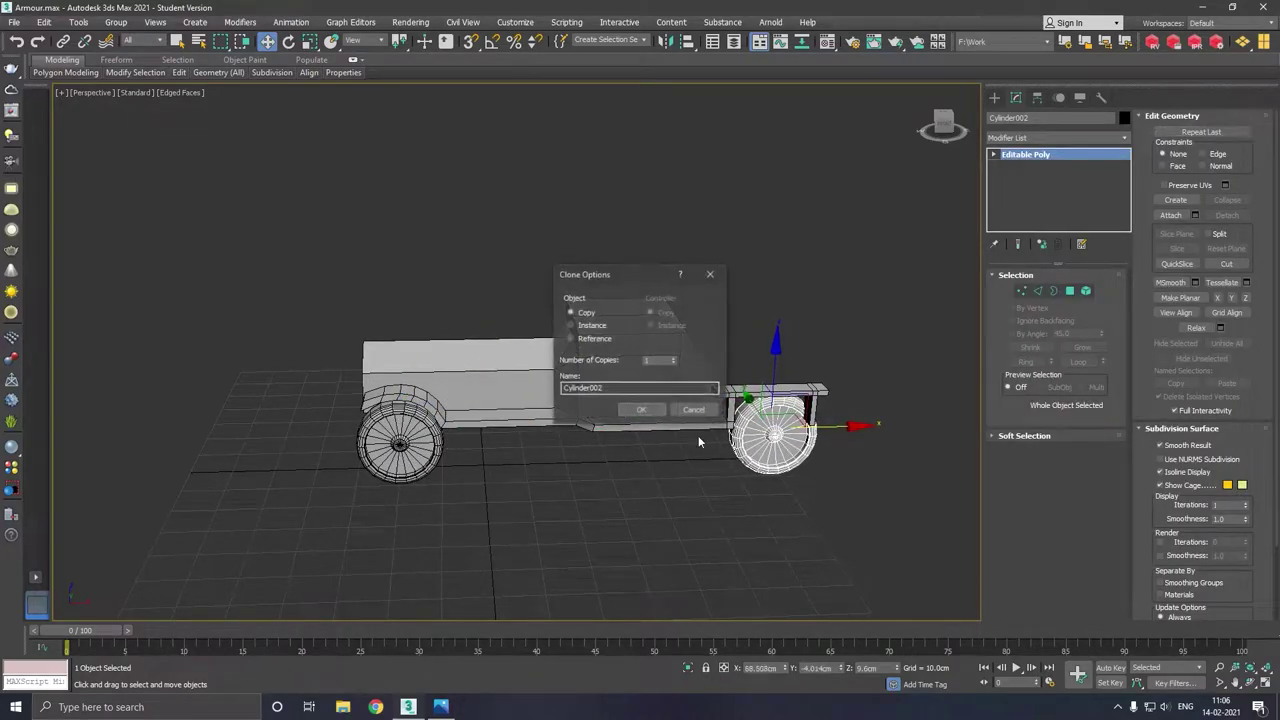
pyautogui.click(640, 410)
pyautogui.scroll(5, 778, 448)
# Position Cylinder002 along X and Y so it sits beneath the rear rail.
pyautogui.moveTo(778, 448); pyautogui.dragTo(621, 473, button='middle')
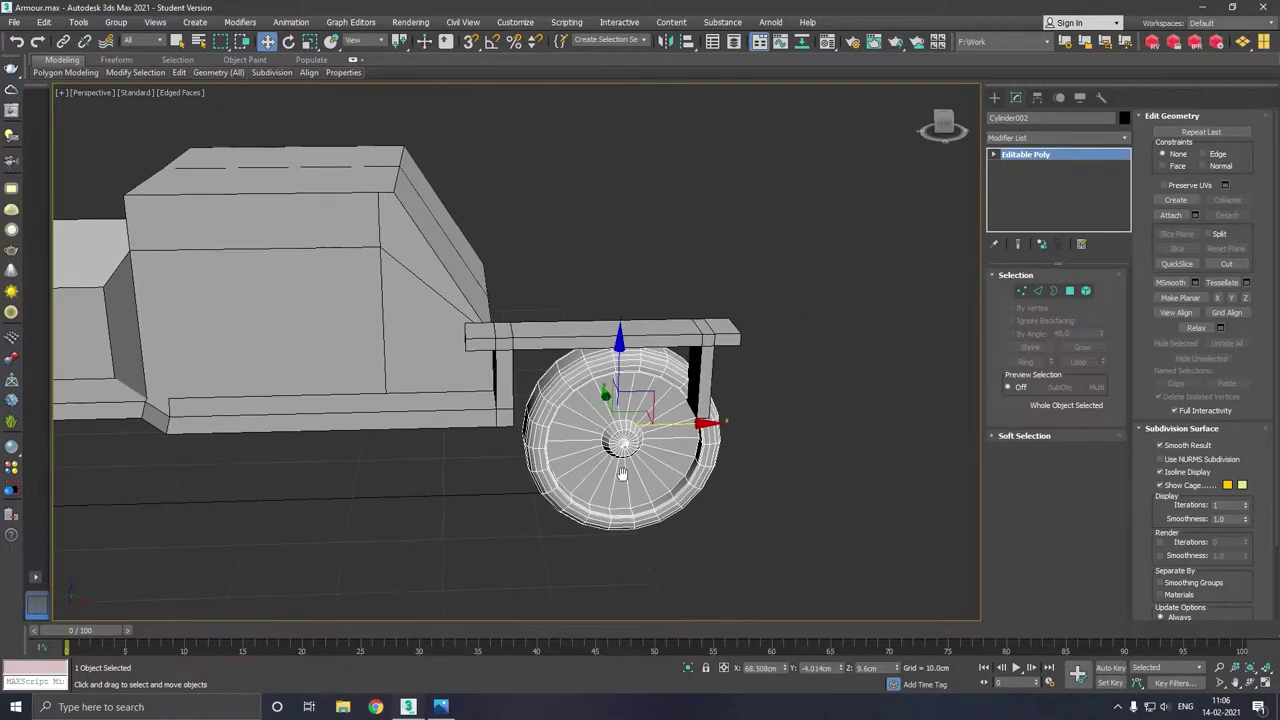
pyautogui.scroll(2, 609, 441)
pyautogui.moveTo(714, 430); pyautogui.dragTo(692, 427)
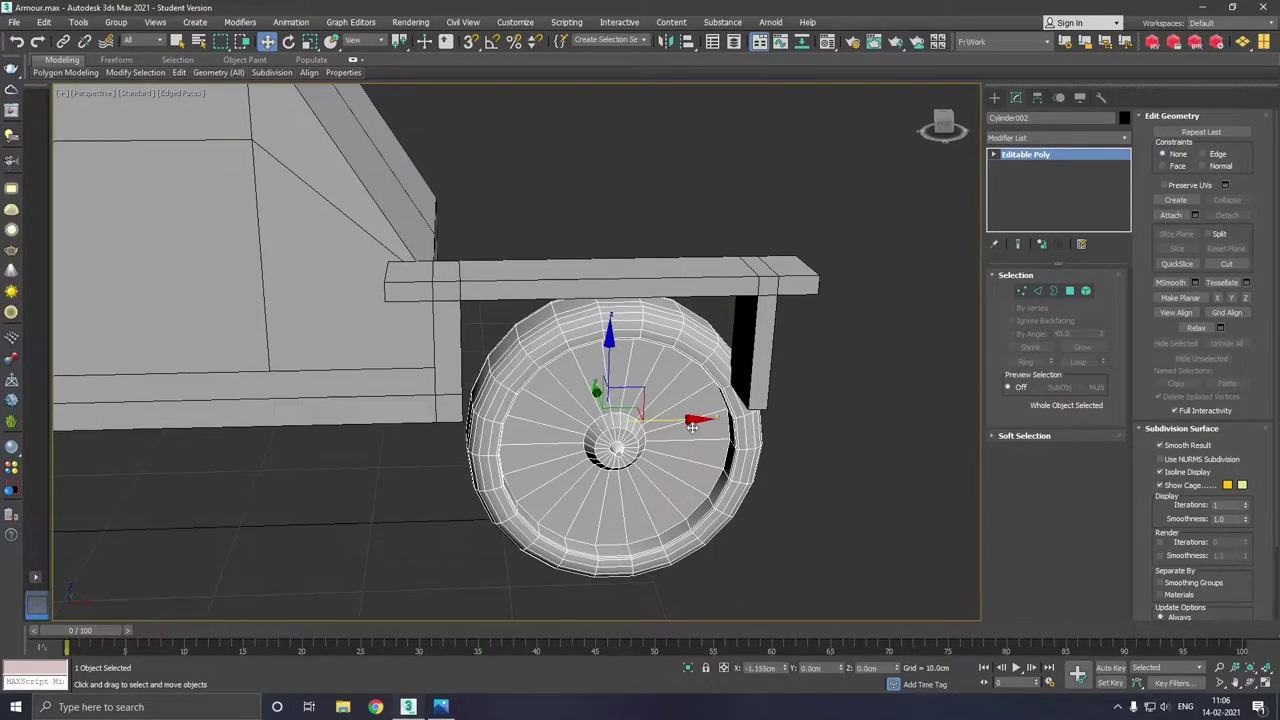
pyautogui.keyDown('alt'); pyautogui.moveTo(721, 440); pyautogui.dragTo(692, 436, button='middle'); pyautogui.keyUp('alt')
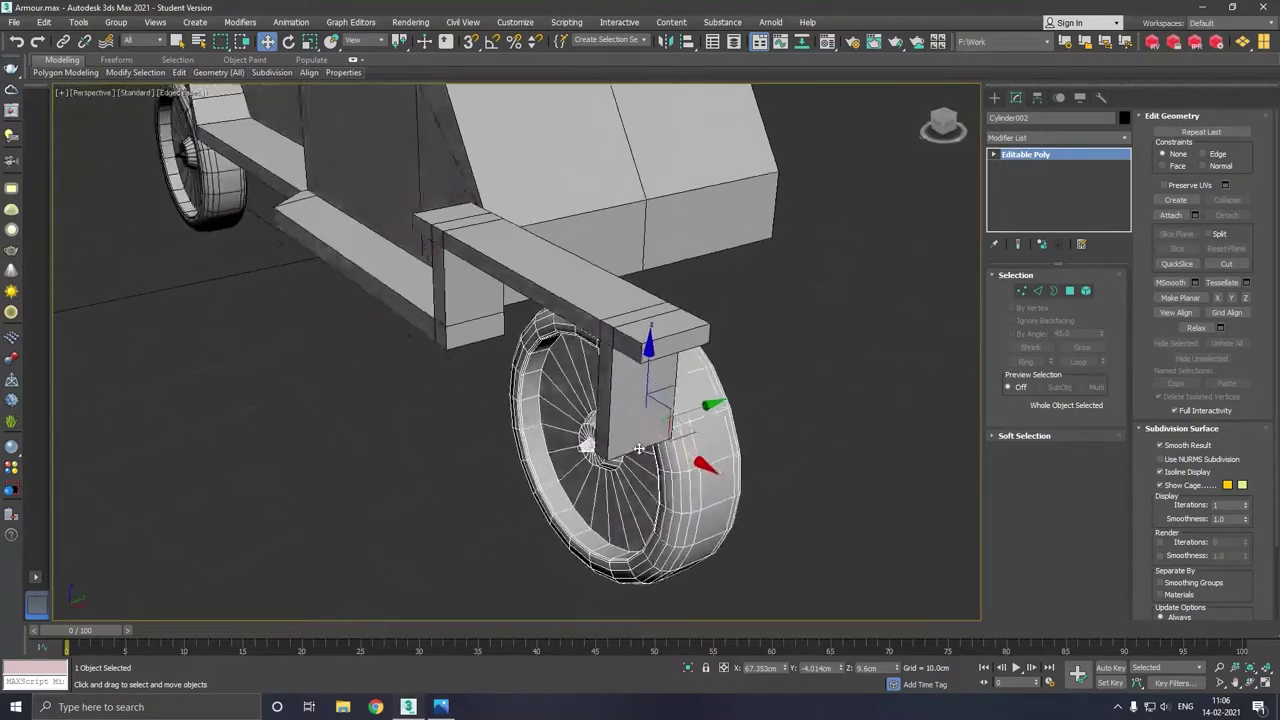
pyautogui.moveTo(711, 409)
pyautogui.mouseDown()
pyautogui.moveTo(625, 425)
pyautogui.moveTo(640, 427)
pyautogui.mouseUp()
pyautogui.scroll(-2, 640, 427)
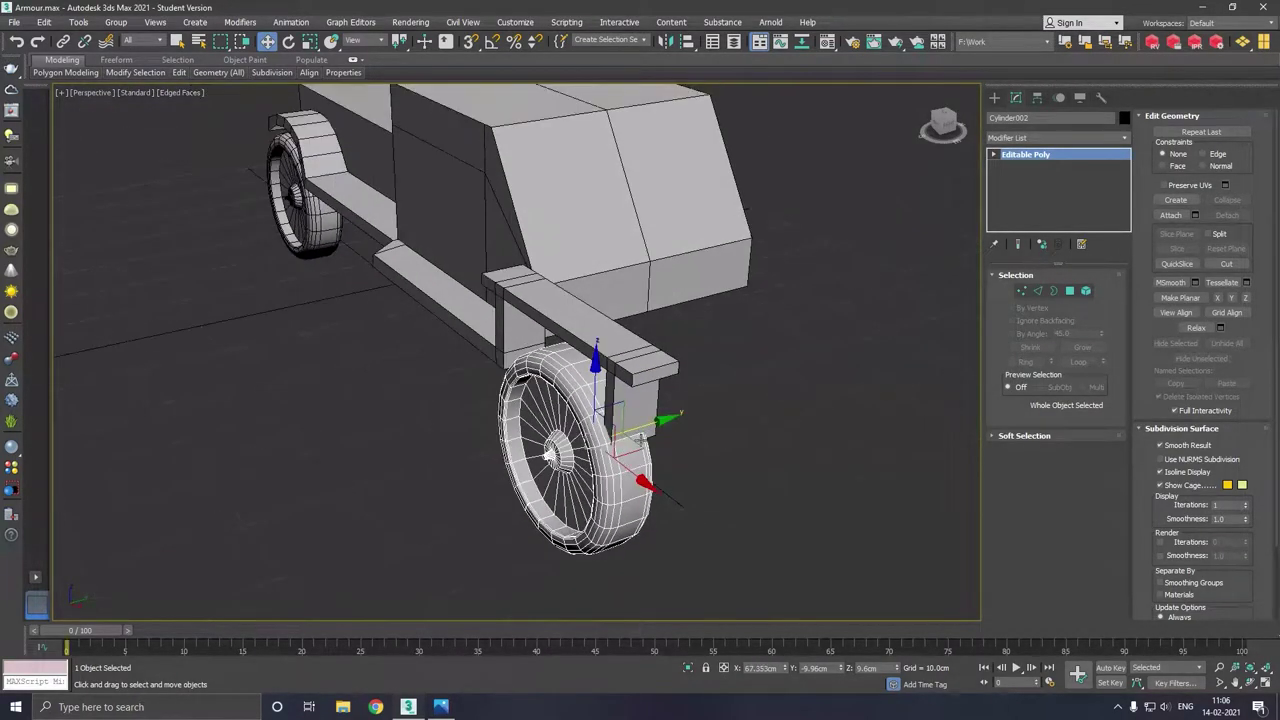
pyautogui.moveTo(640, 427)
pyautogui.keyDown('alt'); pyautogui.mouseDown(button='middle')
pyautogui.moveTo(766, 443)
pyautogui.moveTo(748, 396)
pyautogui.moveTo(716, 380)
pyautogui.moveTo(730, 399)
pyautogui.moveTo(667, 418)
pyautogui.moveTo(741, 377)
pyautogui.mouseUp(button='middle'); pyautogui.keyUp('alt')
pyautogui.scroll(-2, 705, 363)
pyautogui.scroll(4, 730, 407)
pyautogui.scroll(1, 693, 397)
pyautogui.scroll(2, 693, 397)
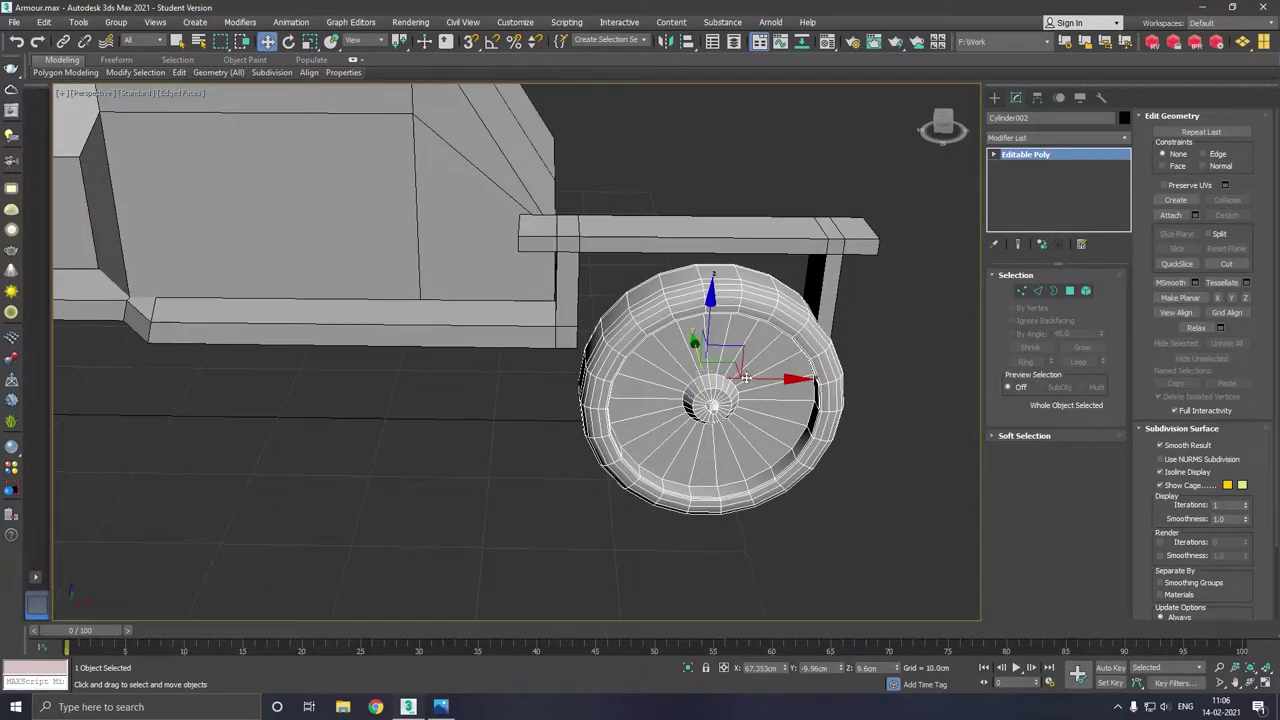
pyautogui.moveTo(792, 383); pyautogui.dragTo(783, 386)
pyautogui.moveTo(783, 386)
pyautogui.keyDown('alt'); pyautogui.mouseDown(button='middle')
pyautogui.moveTo(761, 396)
pyautogui.moveTo(803, 377)
pyautogui.mouseUp(button='middle'); pyautogui.keyUp('alt')
pyautogui.click(836, 319)
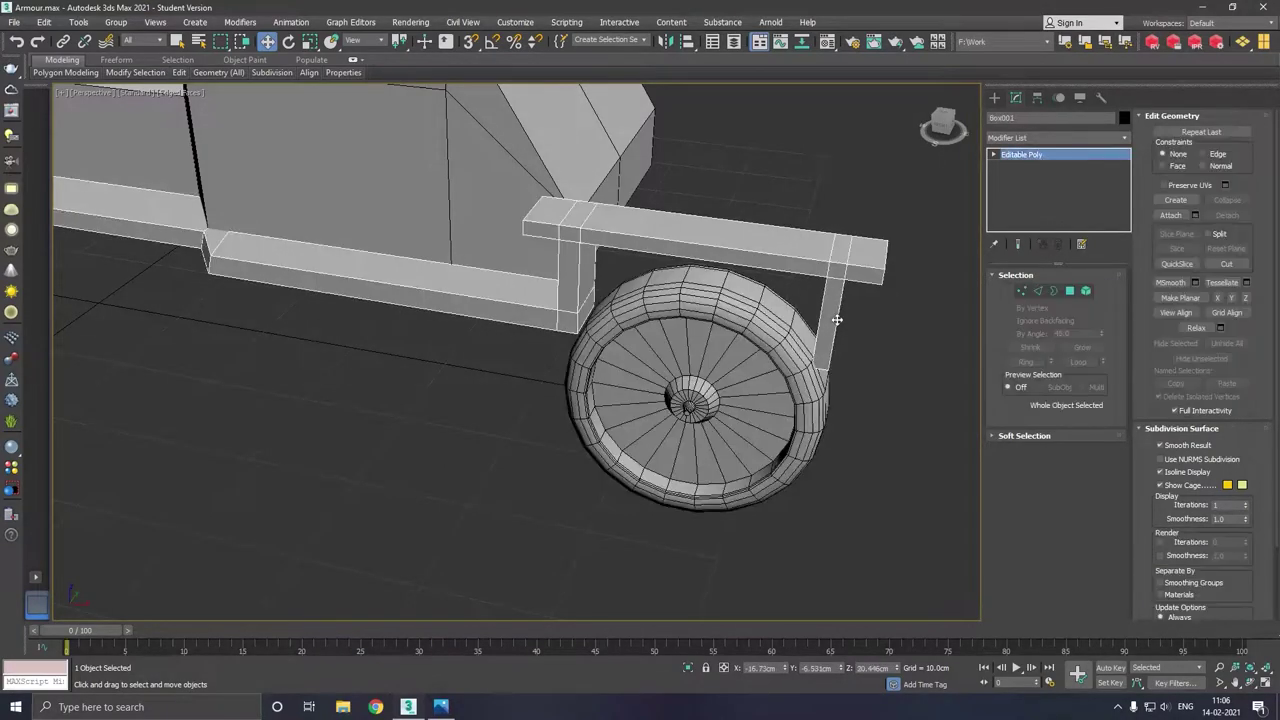
# Select the vertices at the end of the rear rail in Vertex mode.
pyautogui.click(1021, 290)
pyautogui.moveTo(795, 229)
pyautogui.mouseDown()
pyautogui.moveTo(935, 300)
pyautogui.moveTo(966, 296)
pyautogui.mouseUp()
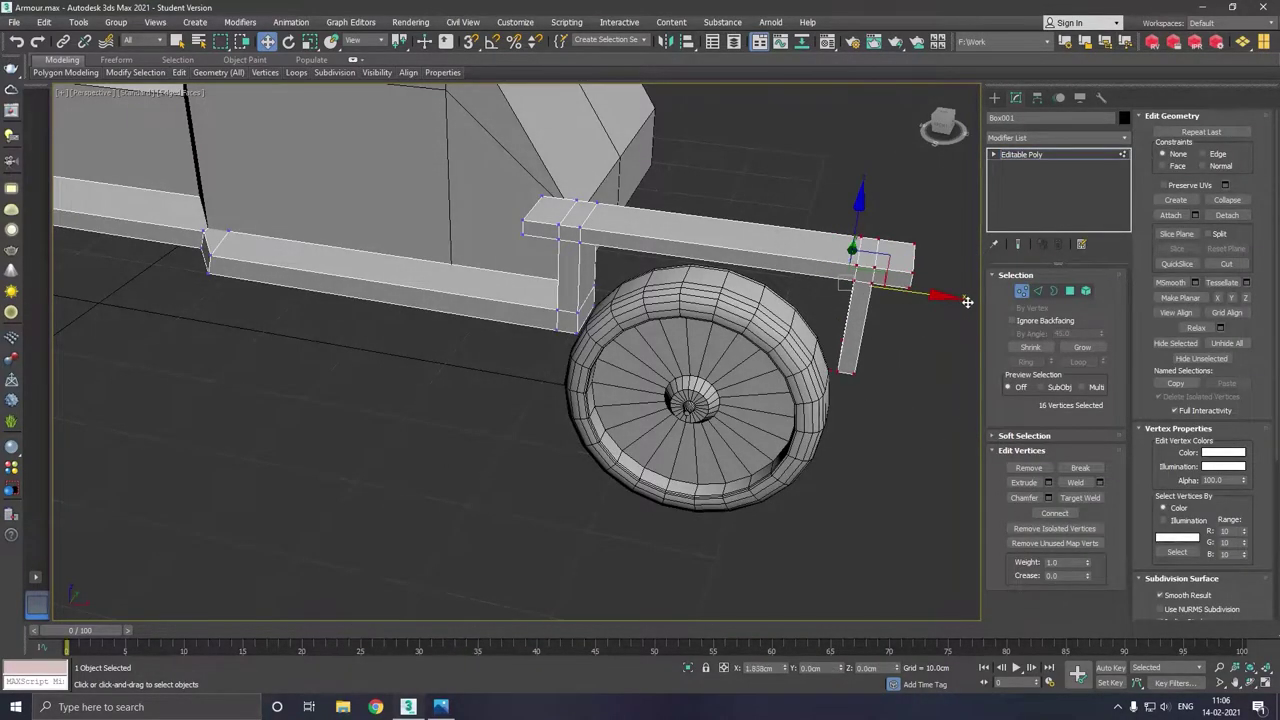
pyautogui.click(1018, 156)
# In the Front view, nudge the rear wheel slightly to the right along X.
pyautogui.click(762, 356)
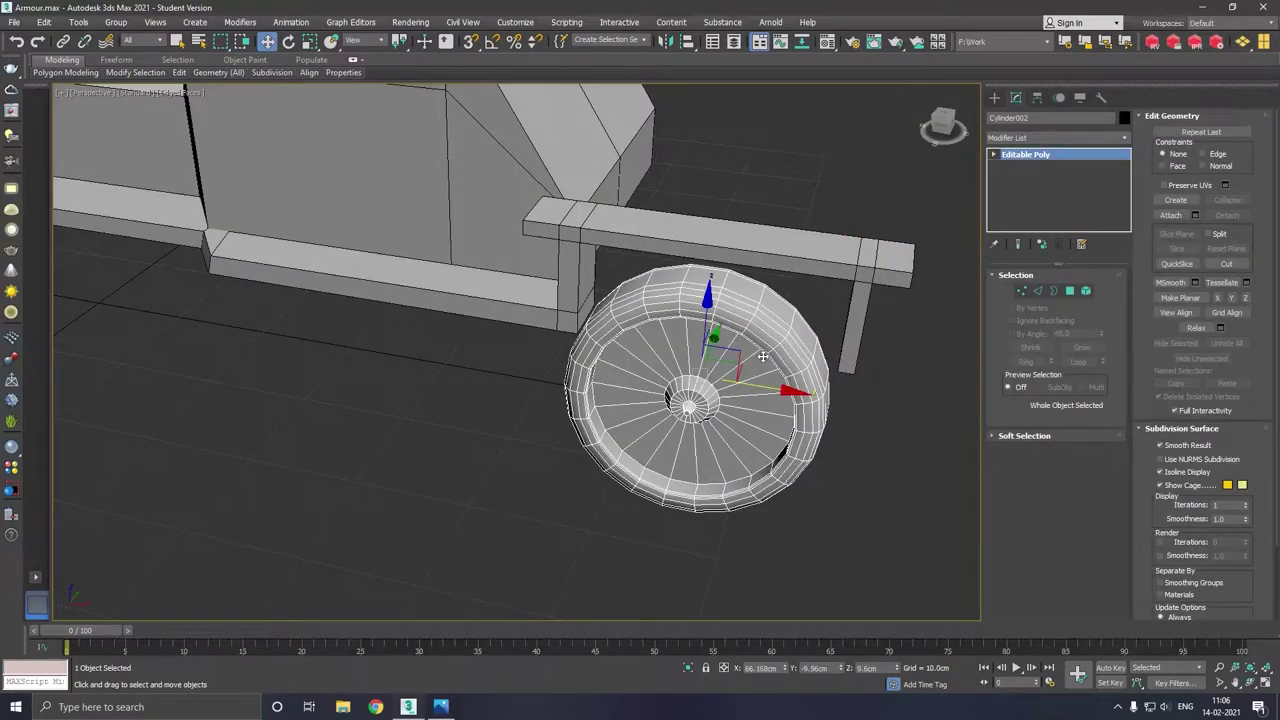
pyautogui.press('f')
pyautogui.scroll(-3, 429, 382)
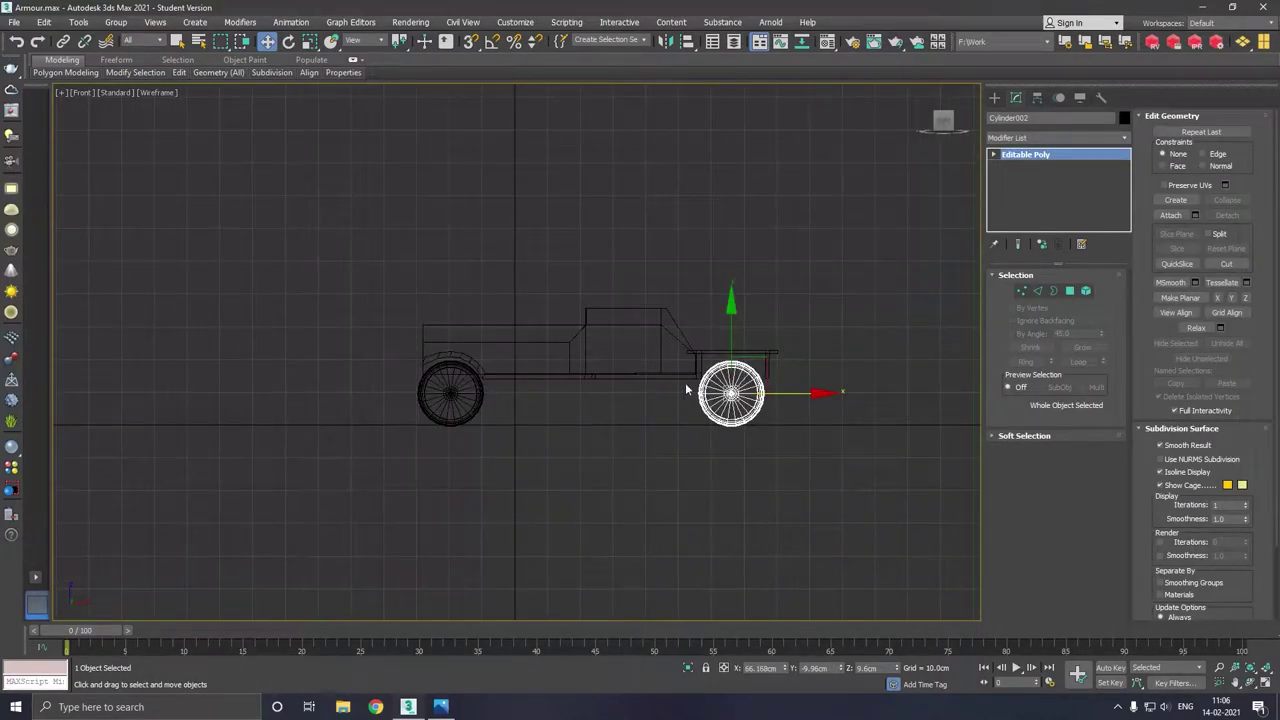
pyautogui.scroll(2, 685, 382)
pyautogui.scroll(2, 780, 420)
pyautogui.moveTo(784, 437); pyautogui.dragTo(656, 440, button='middle')
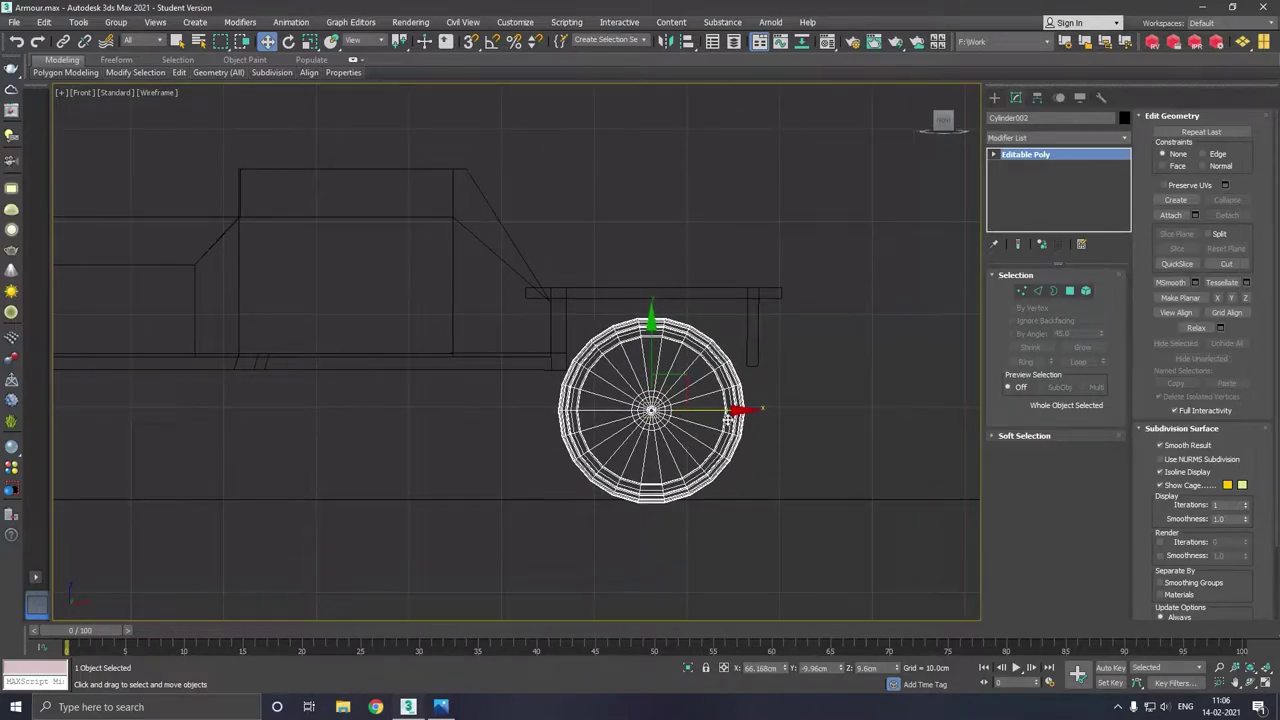
pyautogui.moveTo(729, 418); pyautogui.dragTo(736, 418)
pyautogui.scroll(-3, 736, 418)
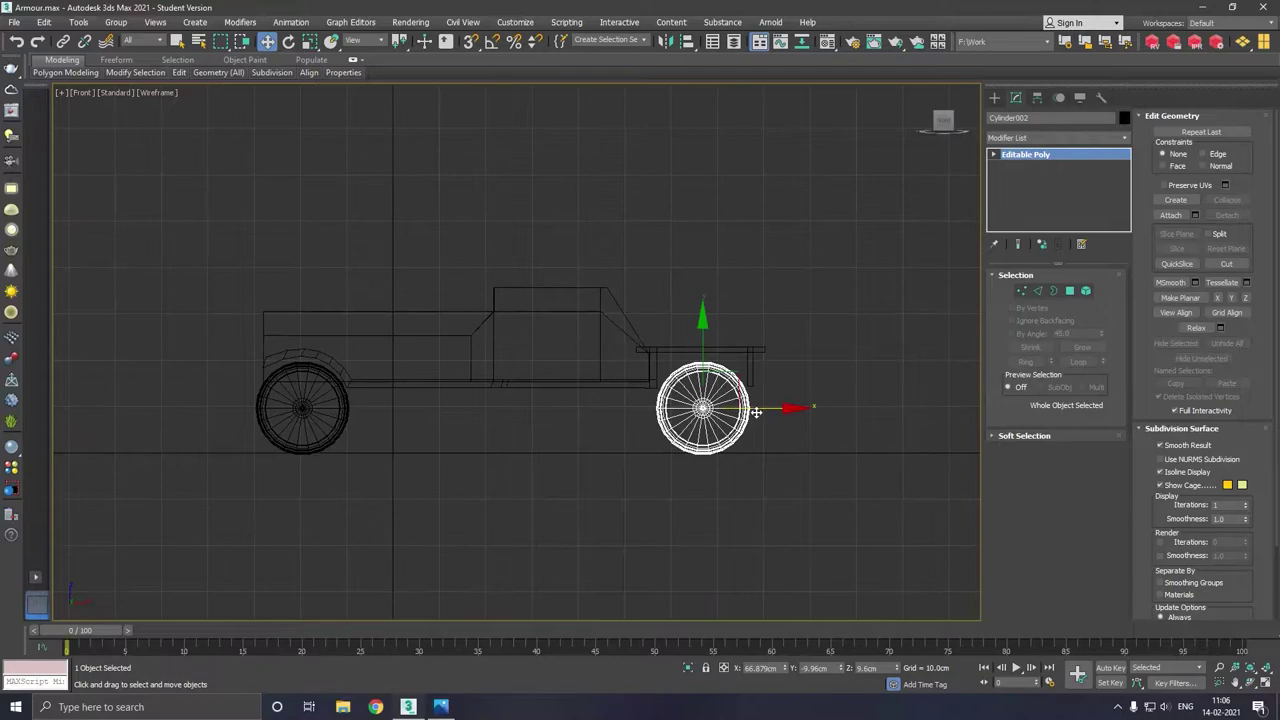
# Raise all four vehicle parts about 2 cm and check them in the Perspective view.
pyautogui.hotkey('ctrl', 'a')
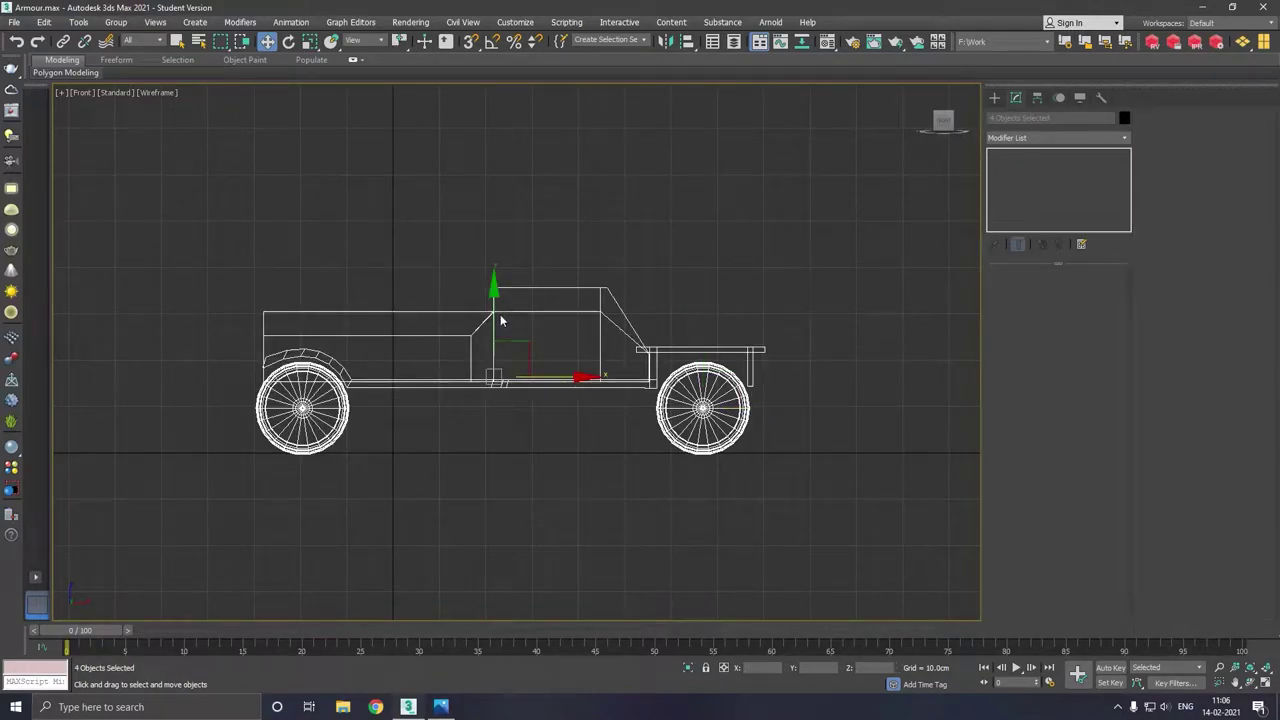
pyautogui.moveTo(500, 320); pyautogui.dragTo(499, 319)
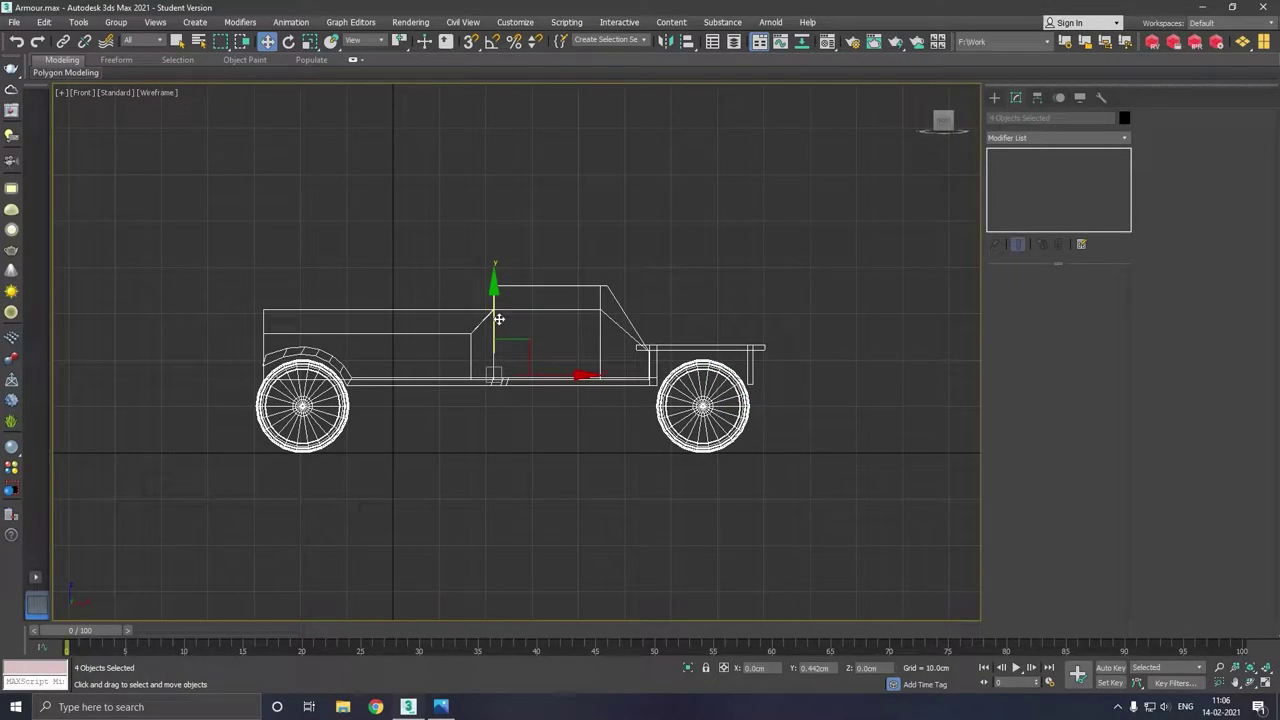
pyautogui.press('super+shift')
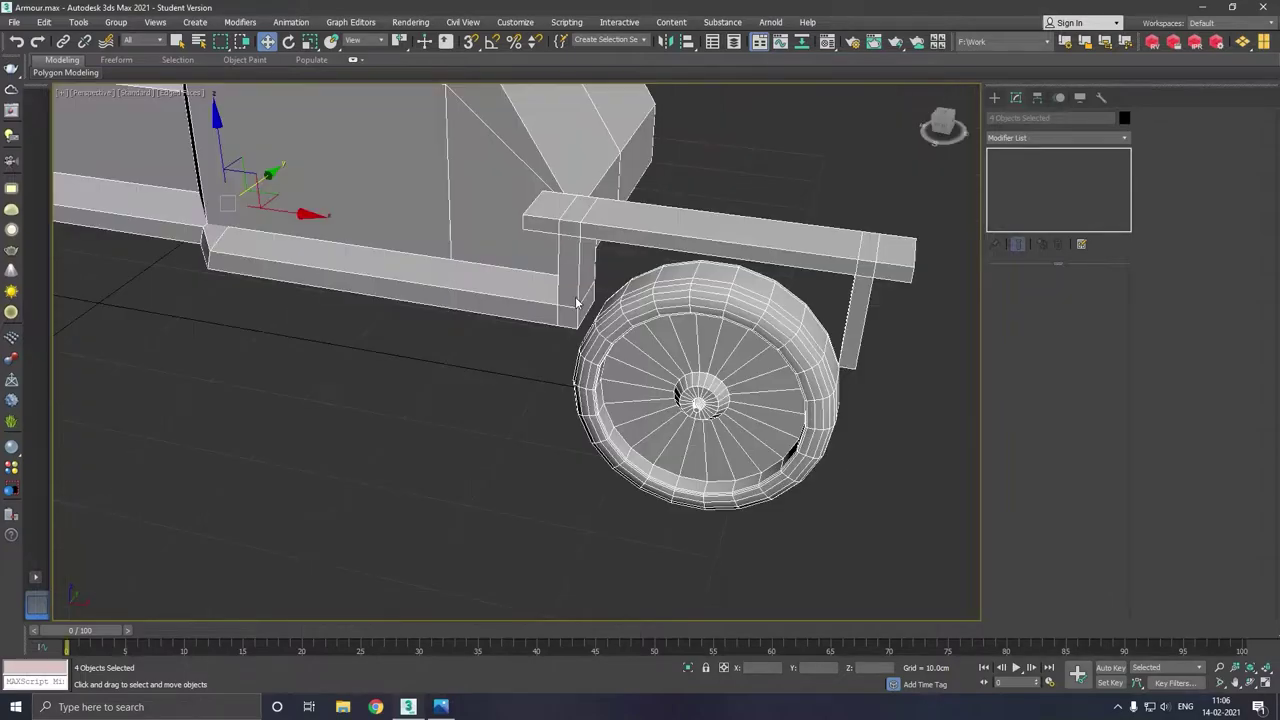
pyautogui.scroll(-3, 695, 388)
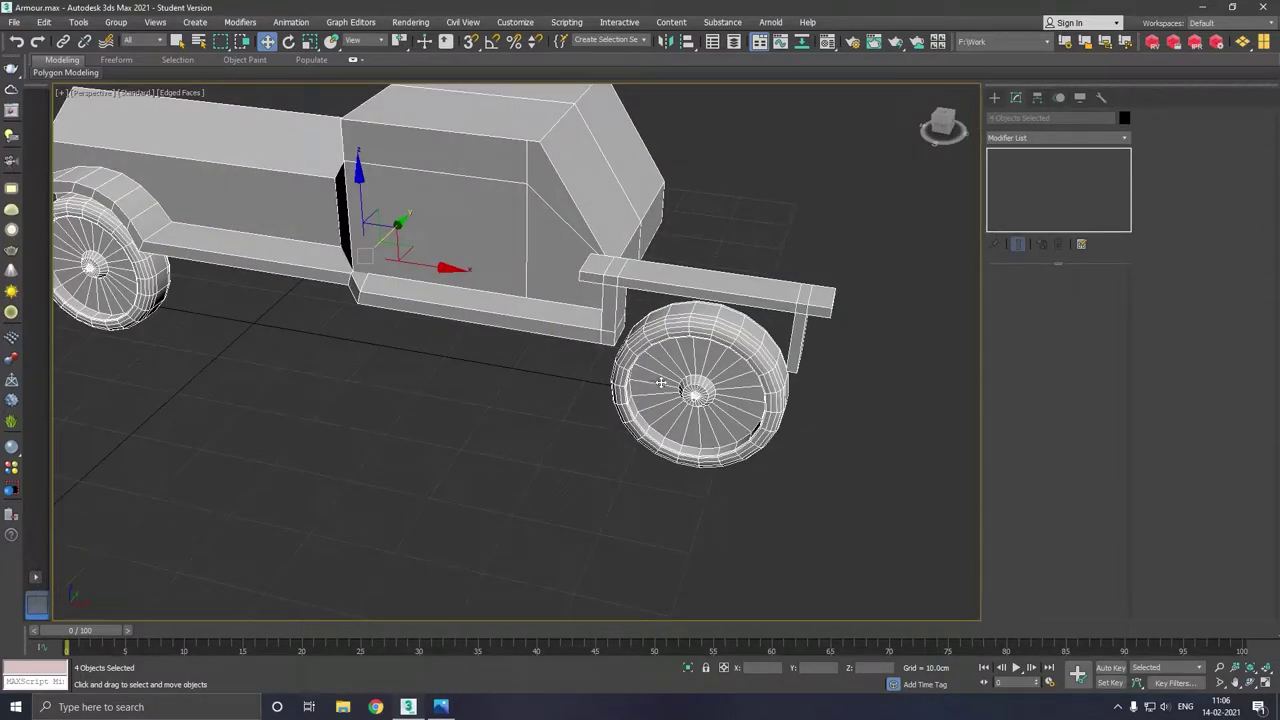
pyautogui.click(736, 301)
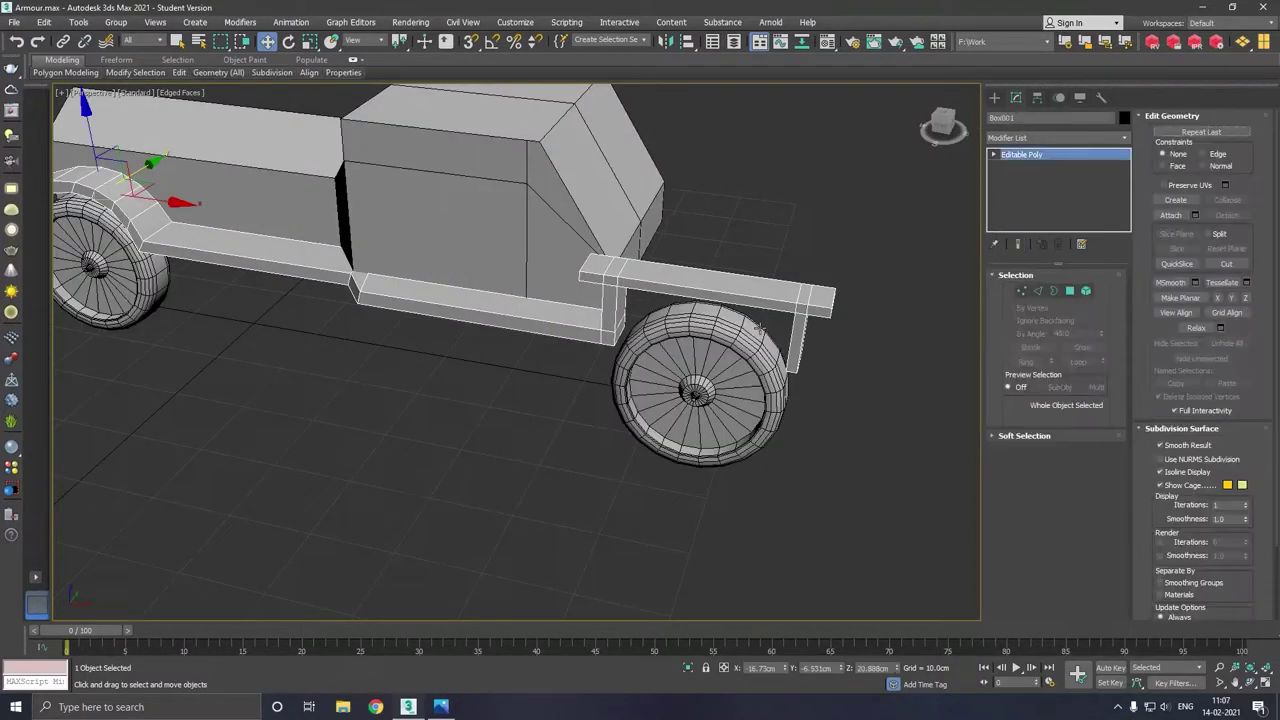
pyautogui.moveTo(736, 301)
pyautogui.keyDown('alt'); pyautogui.mouseDown(button='middle')
pyautogui.moveTo(845, 336)
pyautogui.moveTo(865, 330)
pyautogui.mouseUp(button='middle'); pyautogui.keyUp('alt')
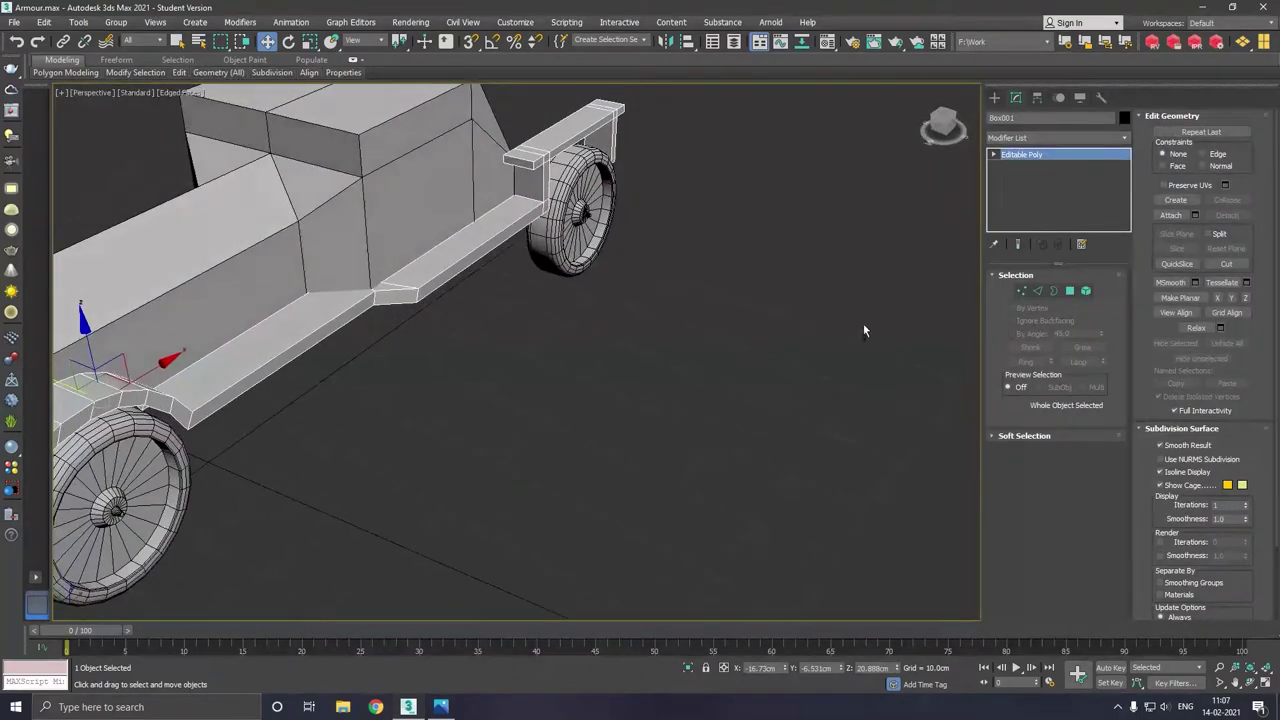
pyautogui.scroll(-5, 786, 370)
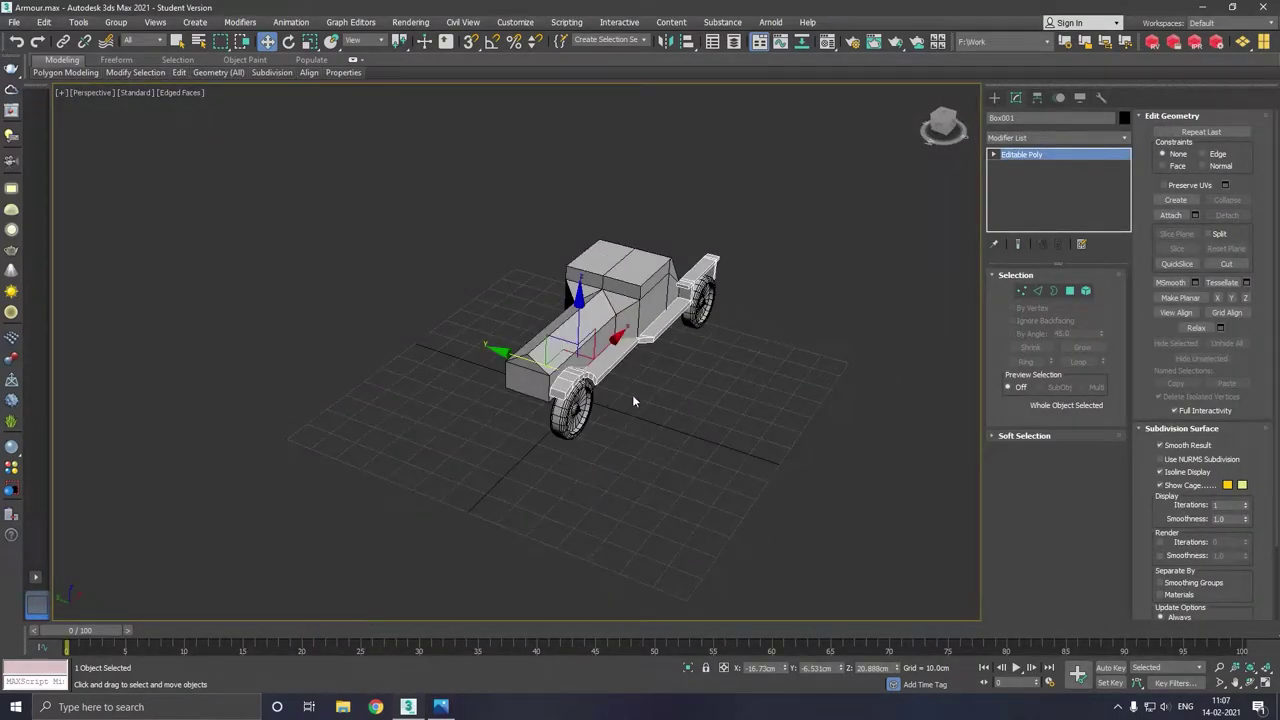
pyautogui.scroll(2, 619, 375)
pyautogui.moveTo(605, 386)
pyautogui.keyDown('alt'); pyautogui.mouseDown(button='middle')
pyautogui.moveTo(654, 400)
pyautogui.moveTo(500, 380)
pyautogui.moveTo(592, 403)
pyautogui.mouseUp(button='middle'); pyautogui.keyUp('alt')
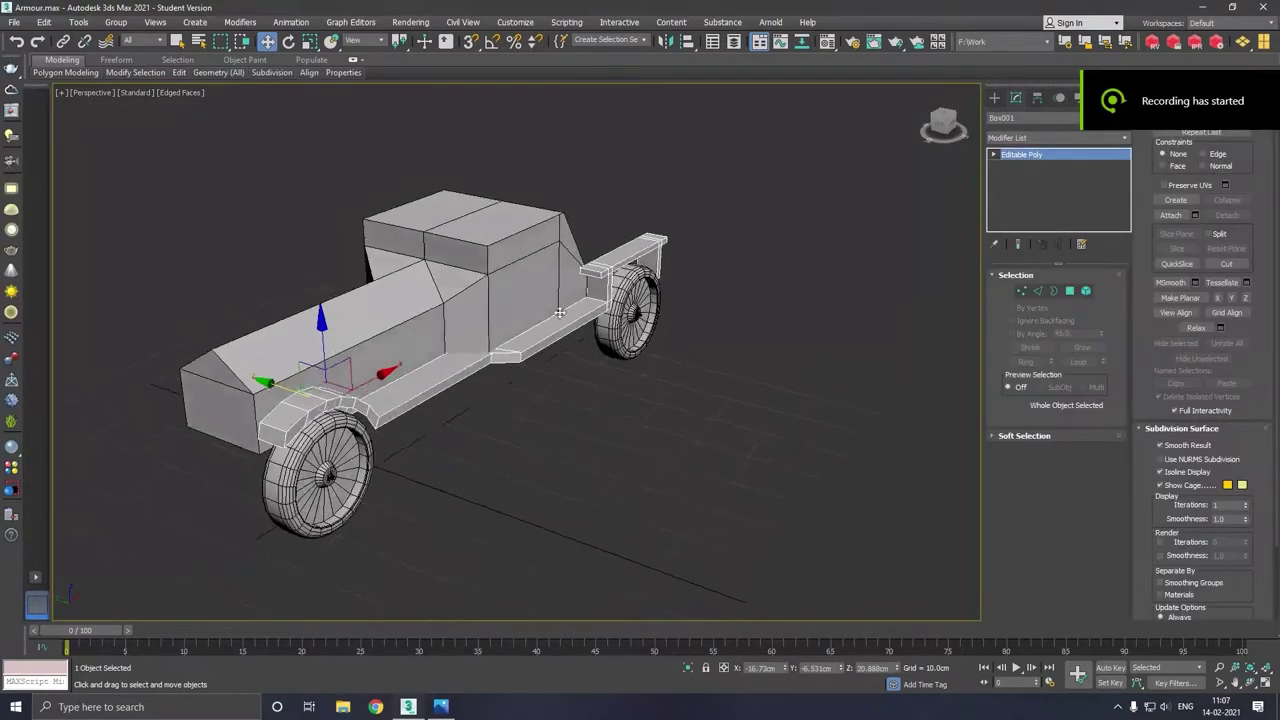
pyautogui.keyDown('alt'); pyautogui.moveTo(560, 313); pyautogui.dragTo(436, 302, button='middle'); pyautogui.keyUp('alt')
# Isolate Box001 with Alt+Q, inspect it by orbiting and zooming, then end isolation.
pyautogui.moveTo(651, 608)
pyautogui.keyDown('alt'); pyautogui.mouseDown(button='middle')
pyautogui.moveTo(618, 517)
pyautogui.moveTo(720, 648)
pyautogui.mouseUp(button='middle'); pyautogui.keyUp('alt')
pyautogui.hotkey('alt', 'q')
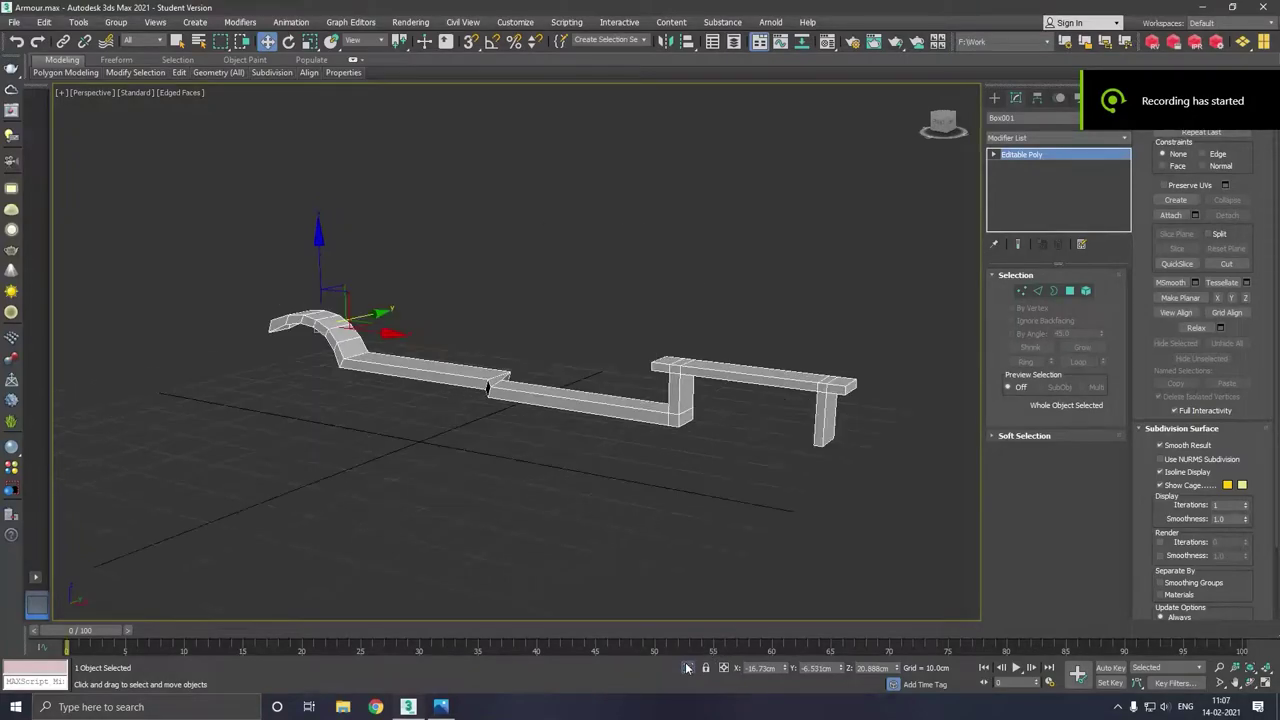
pyautogui.moveTo(682, 527)
pyautogui.keyDown('alt'); pyautogui.mouseDown(button='middle')
pyautogui.moveTo(653, 492)
pyautogui.moveTo(586, 486)
pyautogui.moveTo(566, 503)
pyautogui.moveTo(571, 519)
pyautogui.mouseUp(button='middle'); pyautogui.keyUp('alt')
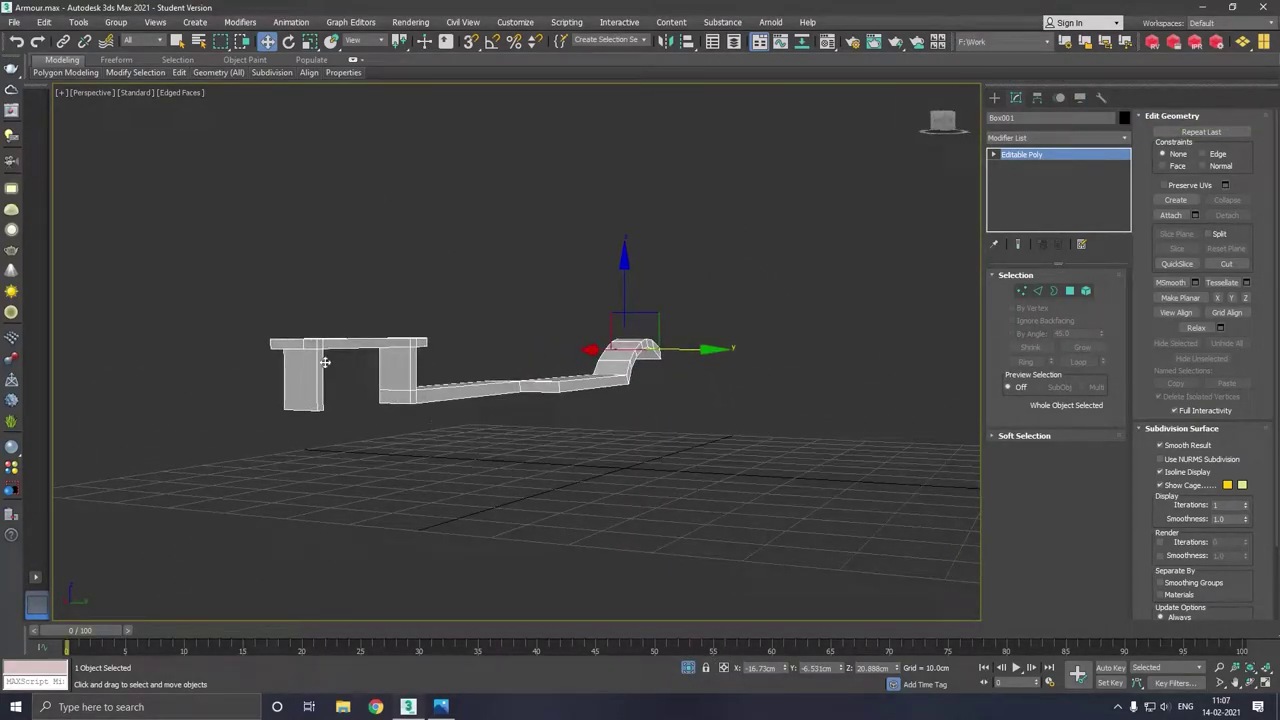
pyautogui.scroll(1, 325, 371)
pyautogui.scroll(4, 326, 378)
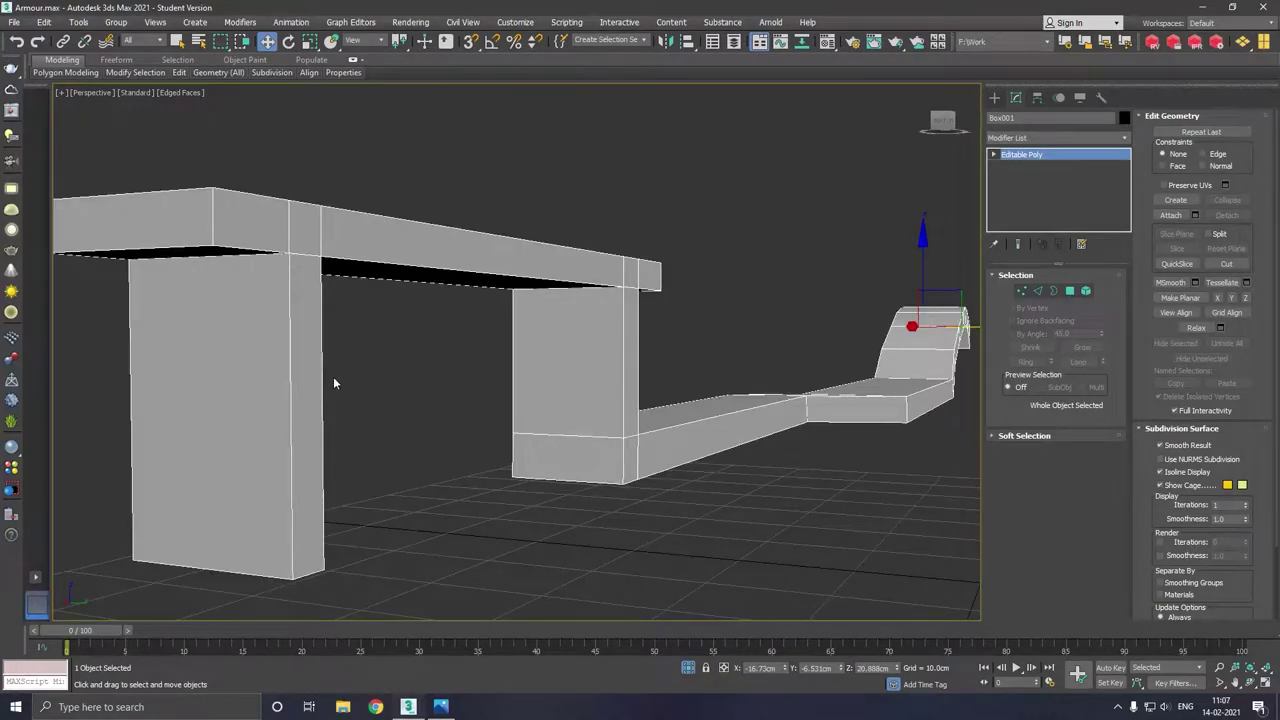
pyautogui.scroll(-5, 566, 360)
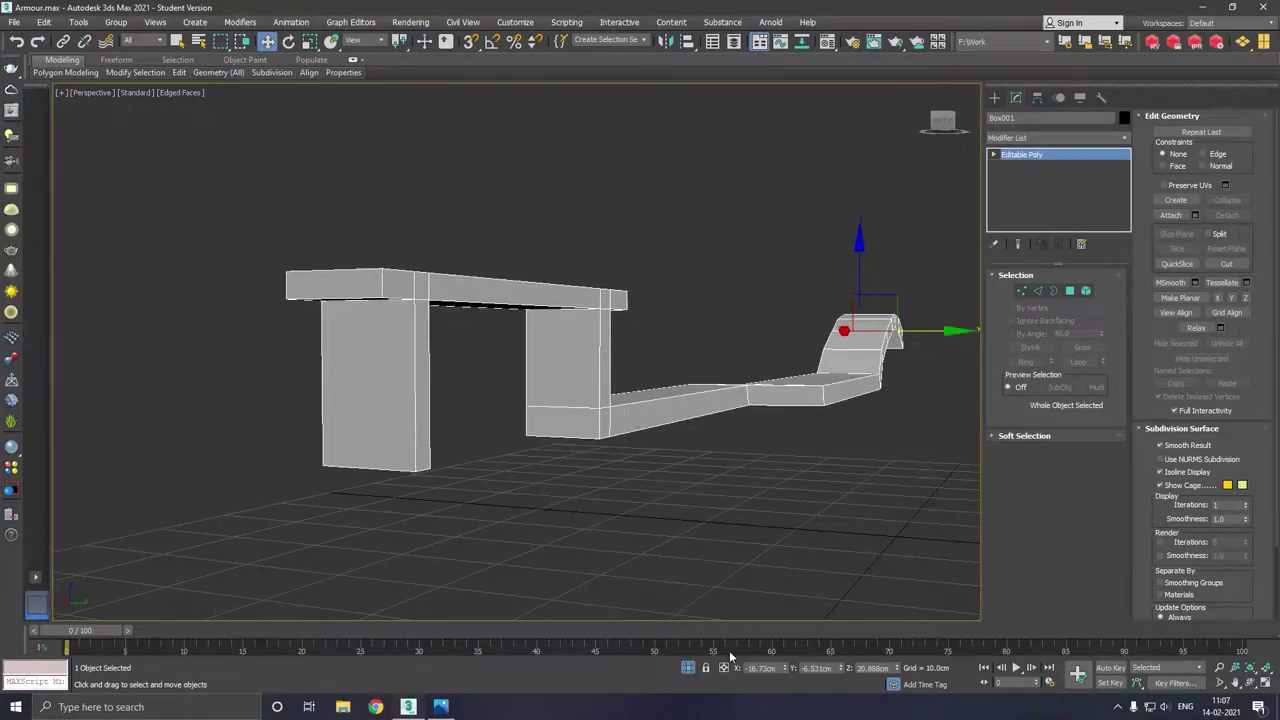
pyautogui.click(689, 669)
pyautogui.keyDown('alt'); pyautogui.moveTo(655, 400); pyautogui.dragTo(745, 370, button='middle'); pyautogui.keyUp('alt')
pyautogui.scroll(3, 655, 372)
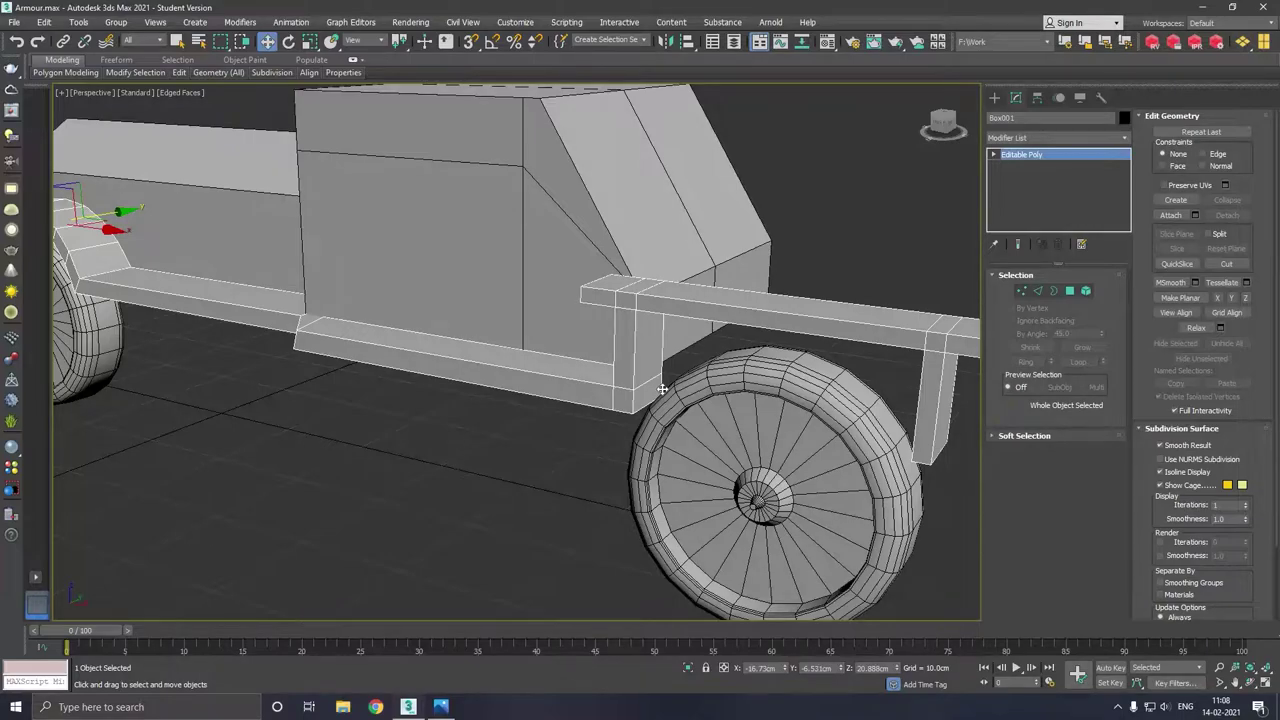
# Switch to the Front view, deselect everything, and zoom onto the rear wheel and fender.
pyautogui.press('f')
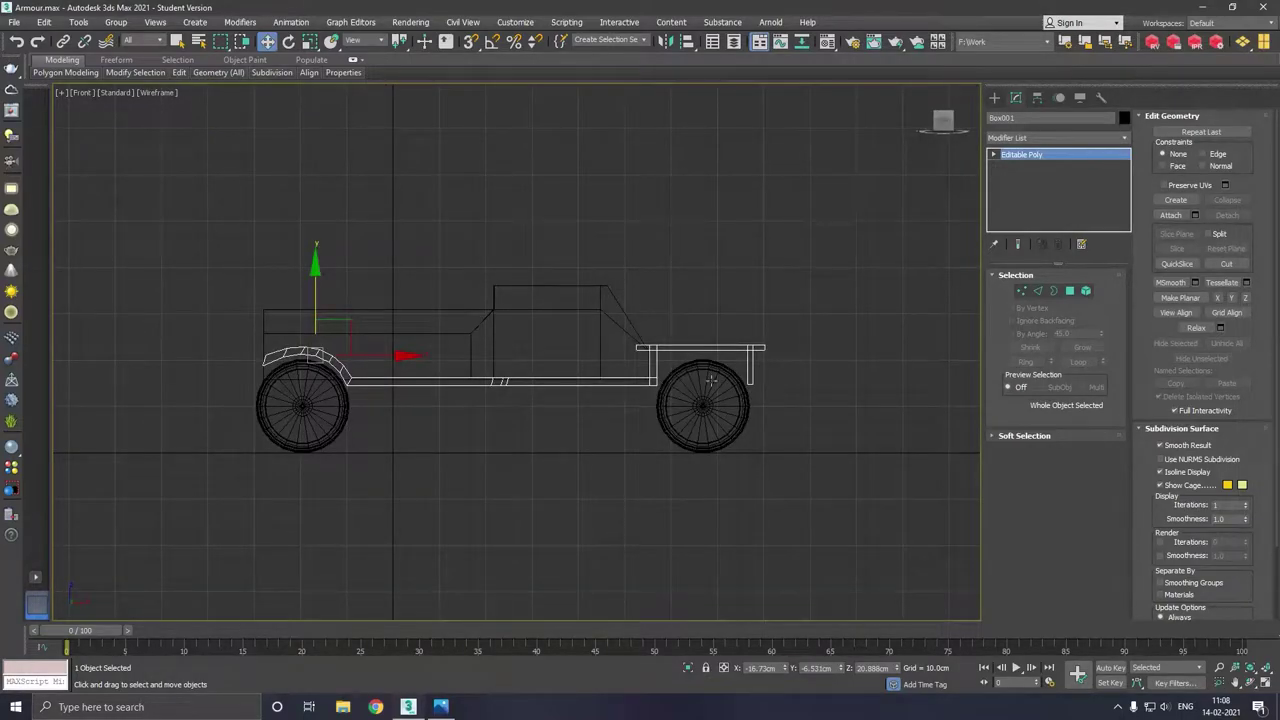
pyautogui.press('l')
pyautogui.scroll(3, 476, 292)
pyautogui.scroll(2, 512, 310)
pyautogui.press('f')
pyautogui.click(598, 487)
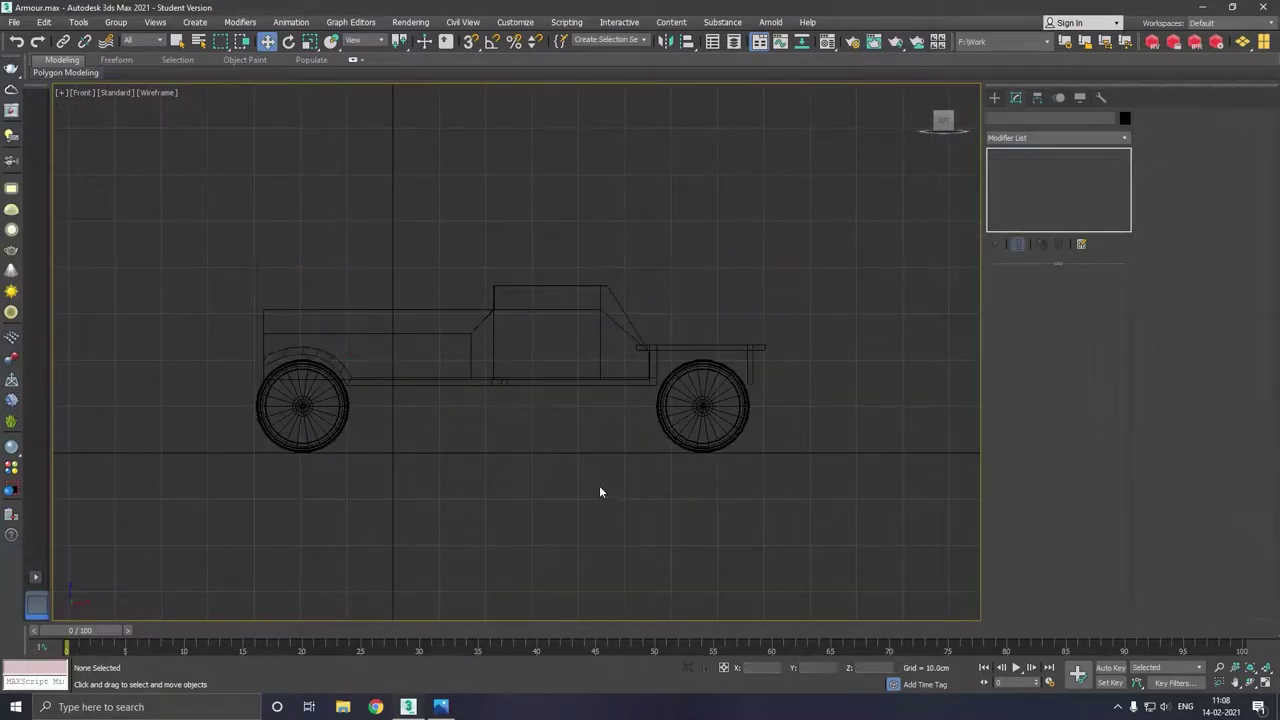
pyautogui.scroll(2, 673, 364)
pyautogui.scroll(3, 673, 364)
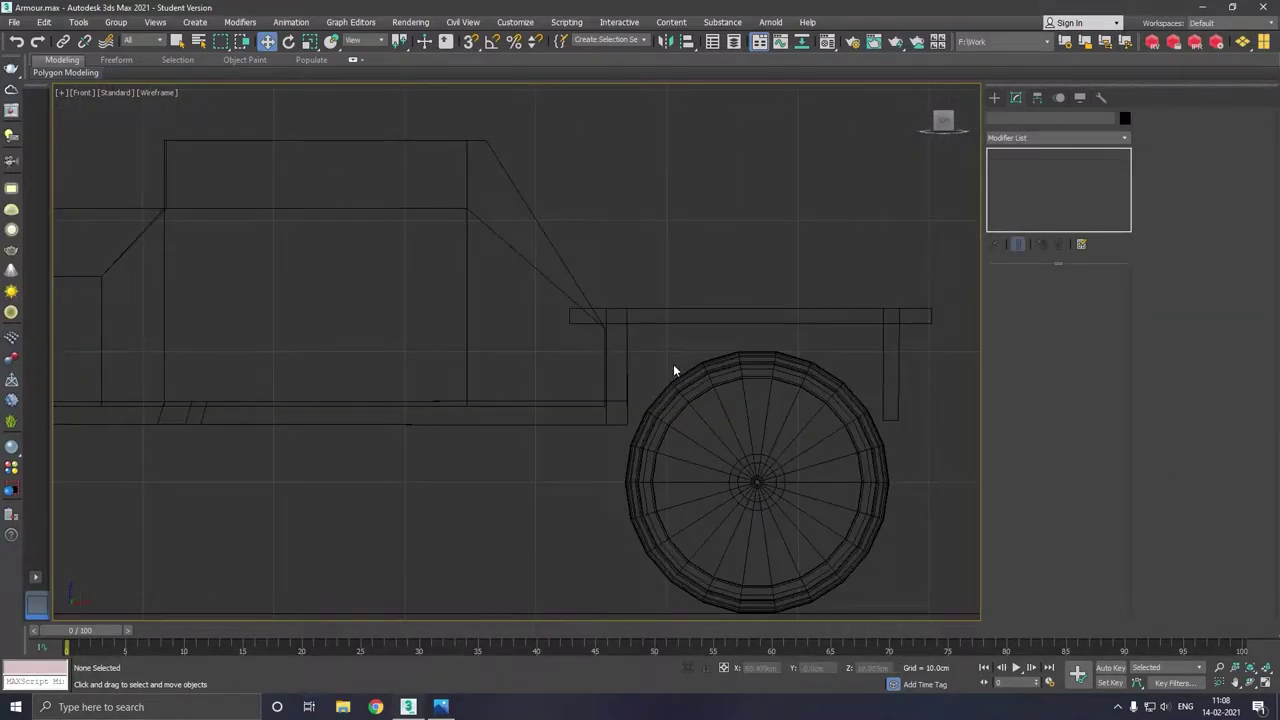
pyautogui.moveTo(673, 371); pyautogui.dragTo(537, 353, button='middle')
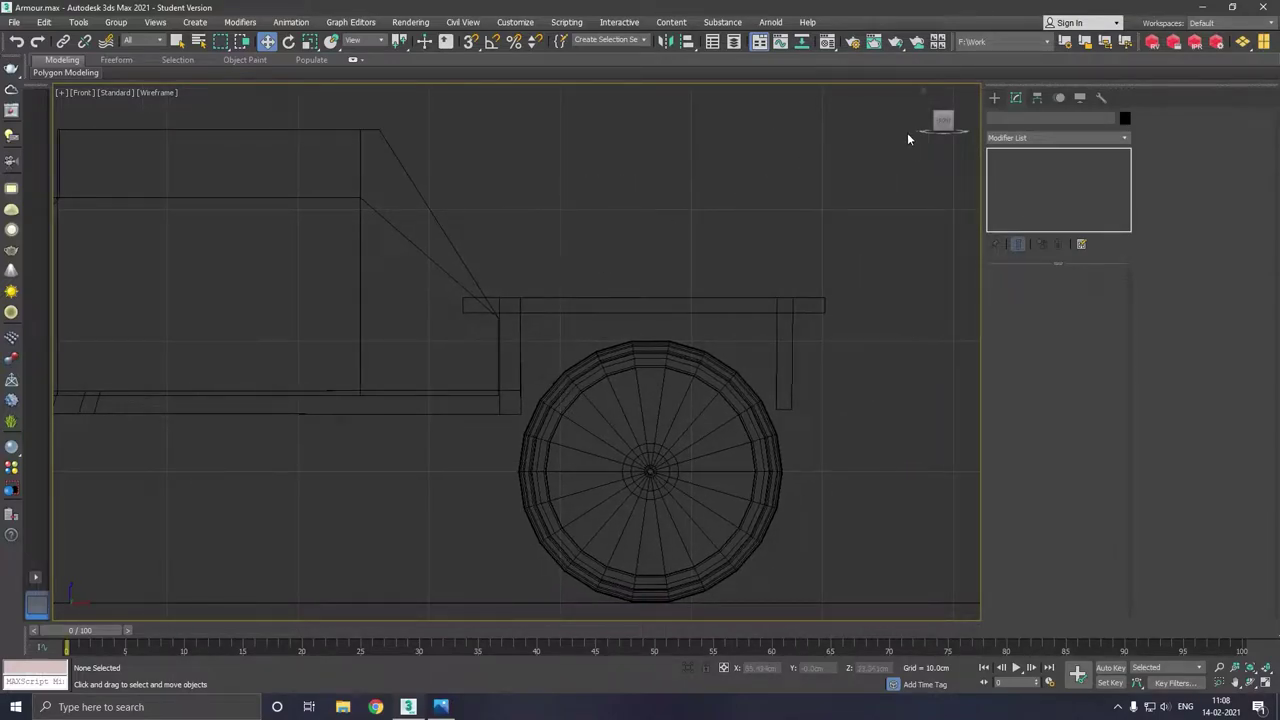
# Draw a thin box between the rear fender posts and give it the grey default material.
pyautogui.click(995, 98)
pyautogui.click(1029, 177)
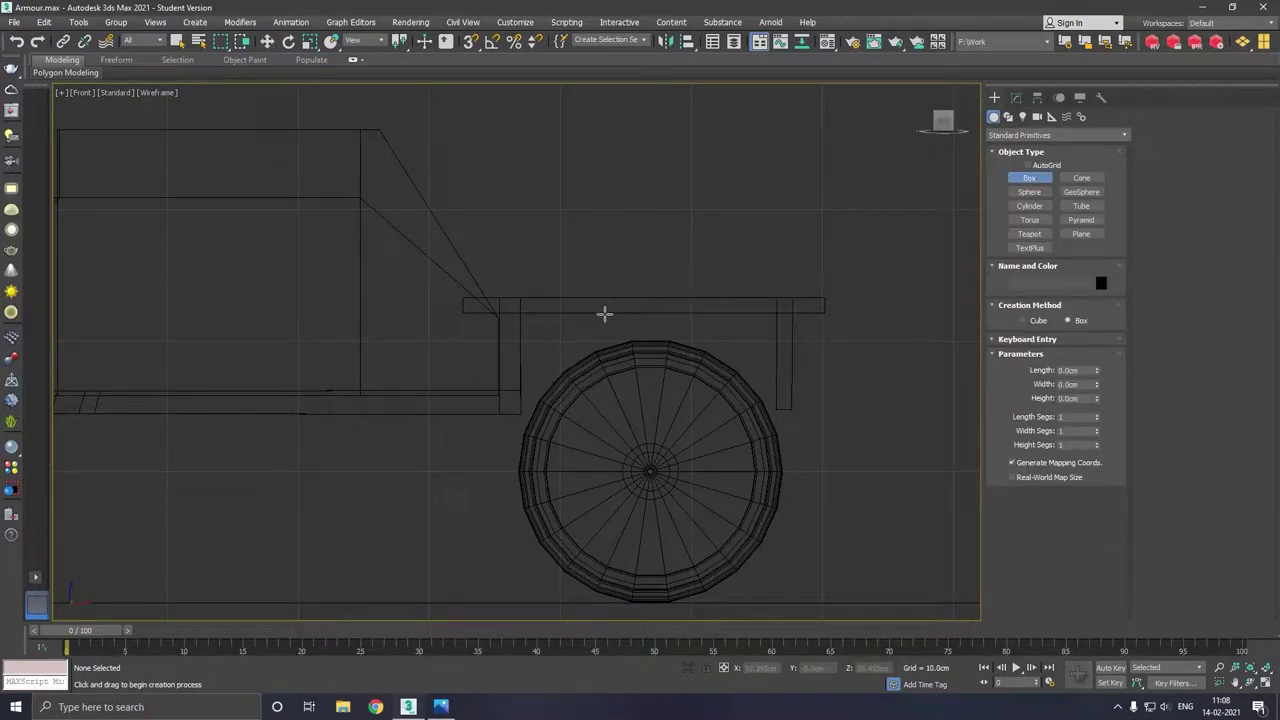
pyautogui.moveTo(521, 316); pyautogui.dragTo(793, 420)
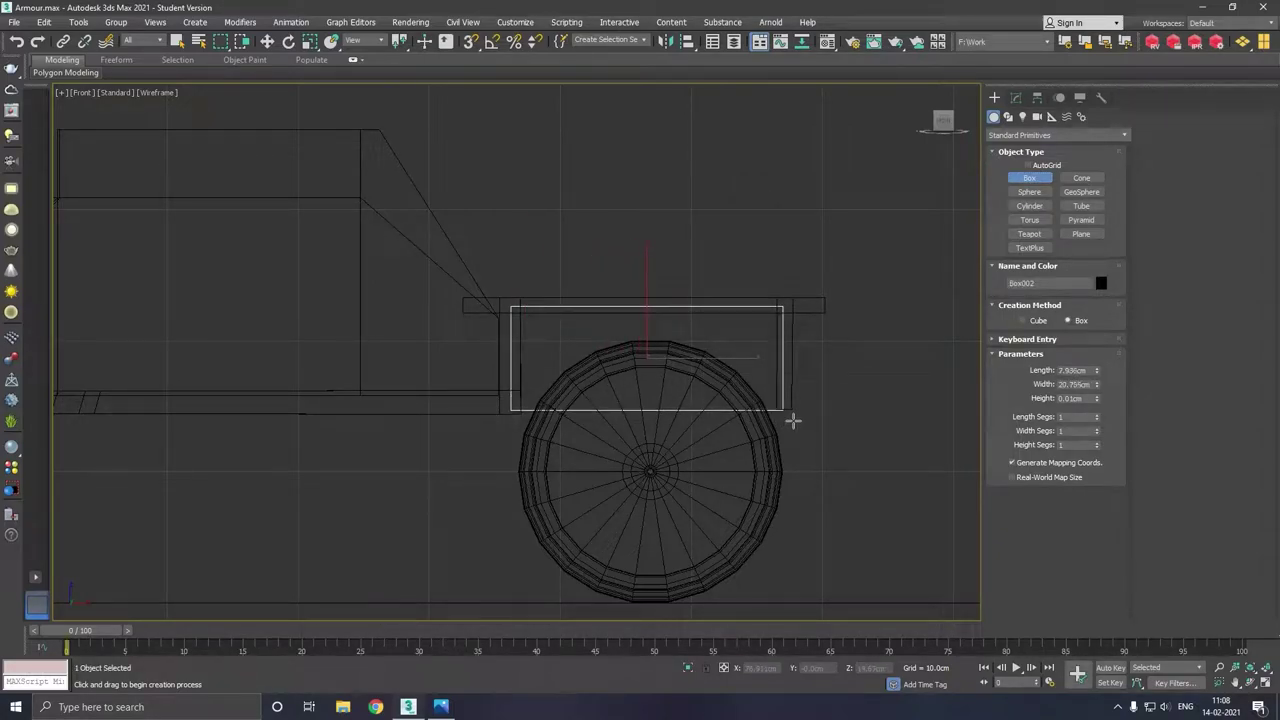
pyautogui.press('w')
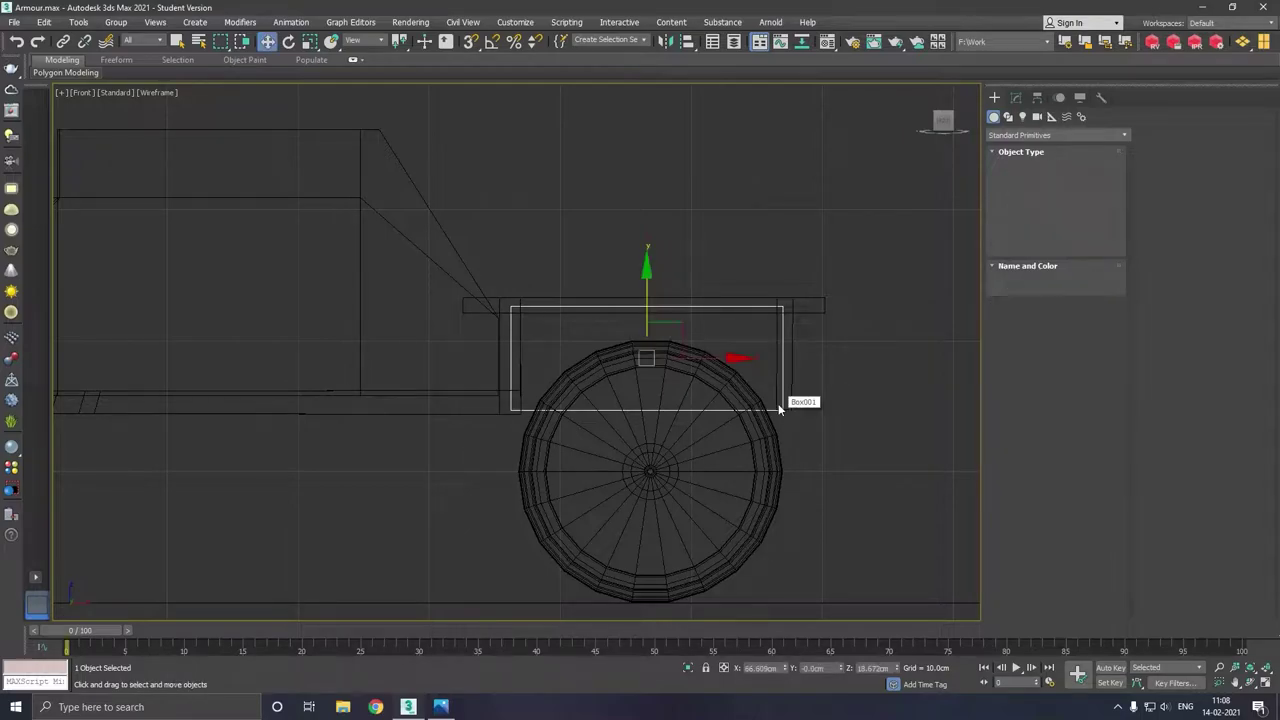
pyautogui.press('p')
pyautogui.press('m')
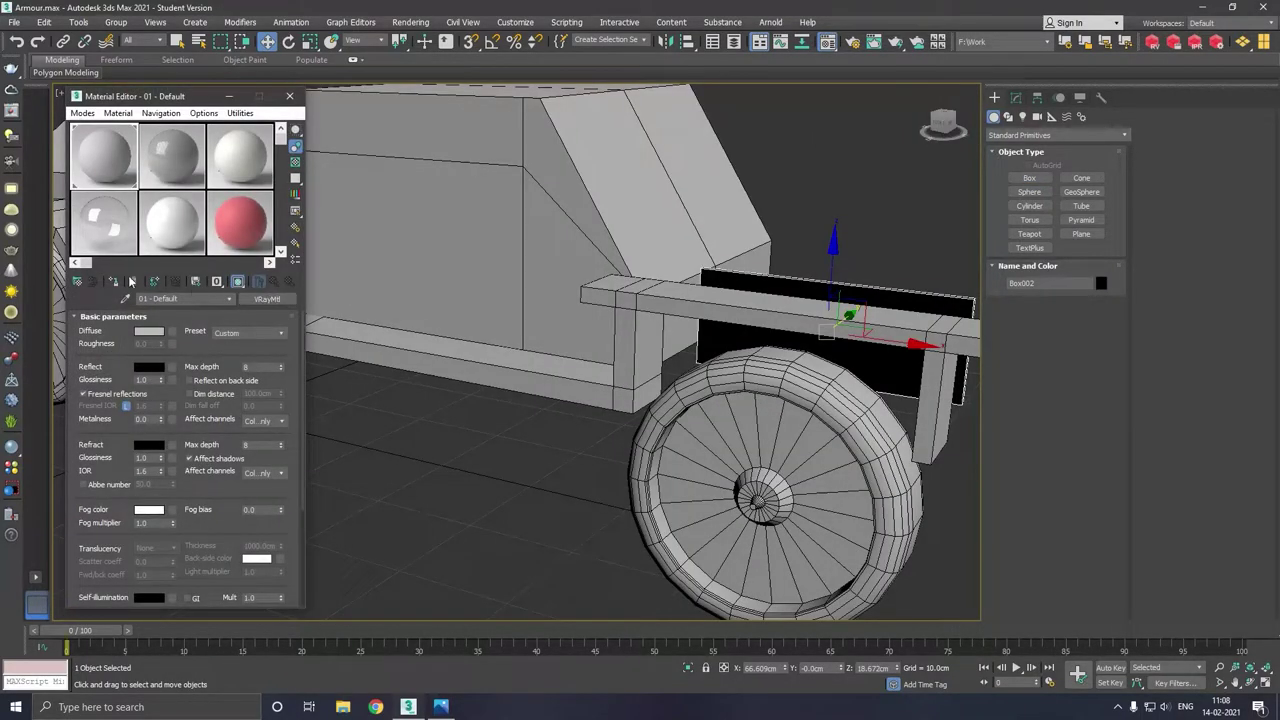
pyautogui.click(133, 282)
pyautogui.press('m')
# Move the 7.936 × 20.755 × 0.458 cm Box002 plate slightly onto the fender's outer face.
pyautogui.keyDown('alt'); pyautogui.moveTo(721, 399); pyautogui.dragTo(630, 399, button='middle'); pyautogui.keyUp('alt')
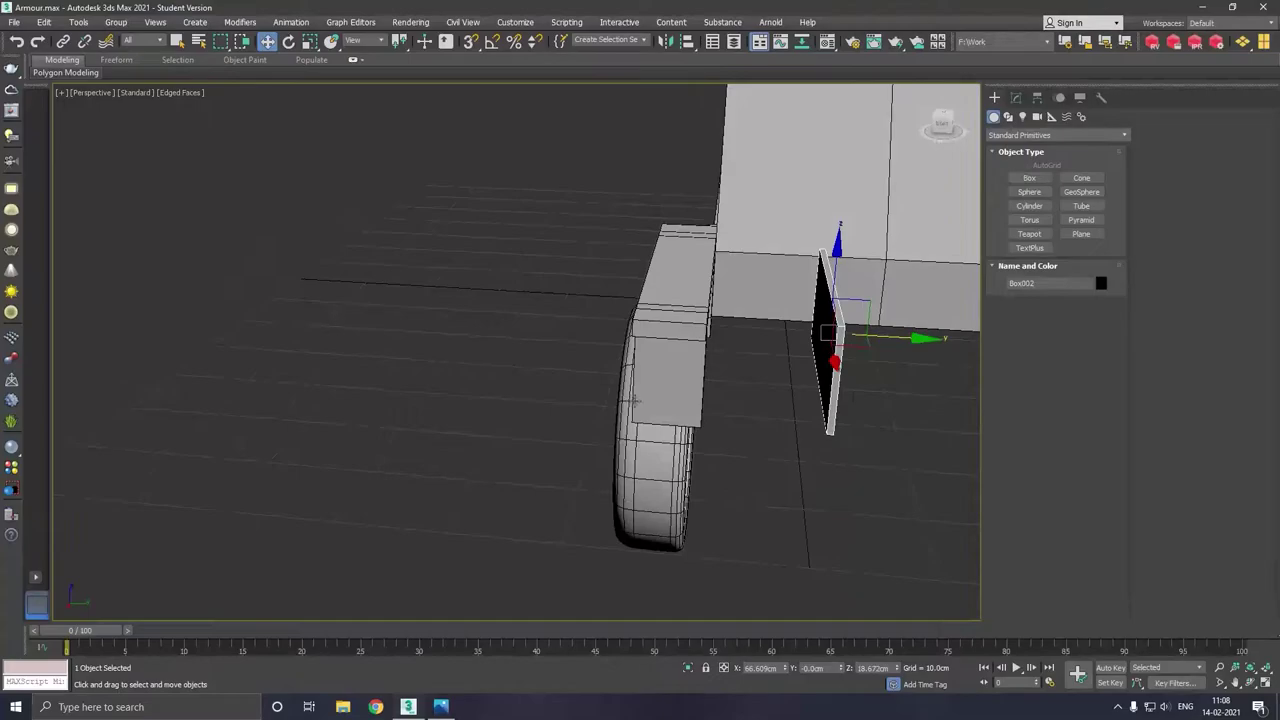
pyautogui.moveTo(903, 342)
pyautogui.keyDown('alt'); pyautogui.mouseDown(button='middle')
pyautogui.moveTo(780, 346)
pyautogui.moveTo(939, 357)
pyautogui.moveTo(931, 346)
pyautogui.moveTo(745, 357)
pyautogui.mouseUp(button='middle'); pyautogui.keyUp('alt')
pyautogui.keyDown('alt'); pyautogui.moveTo(651, 337); pyautogui.dragTo(662, 336, button='middle'); pyautogui.keyUp('alt')
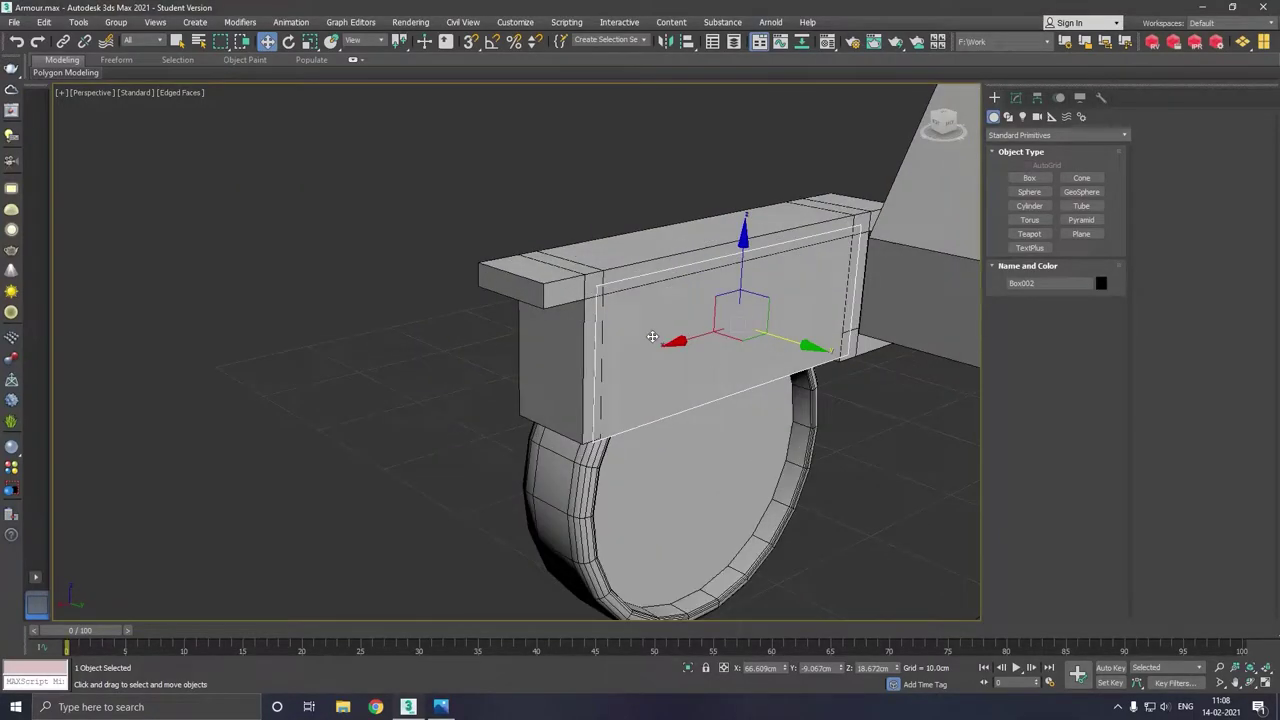
pyautogui.click(1016, 97)
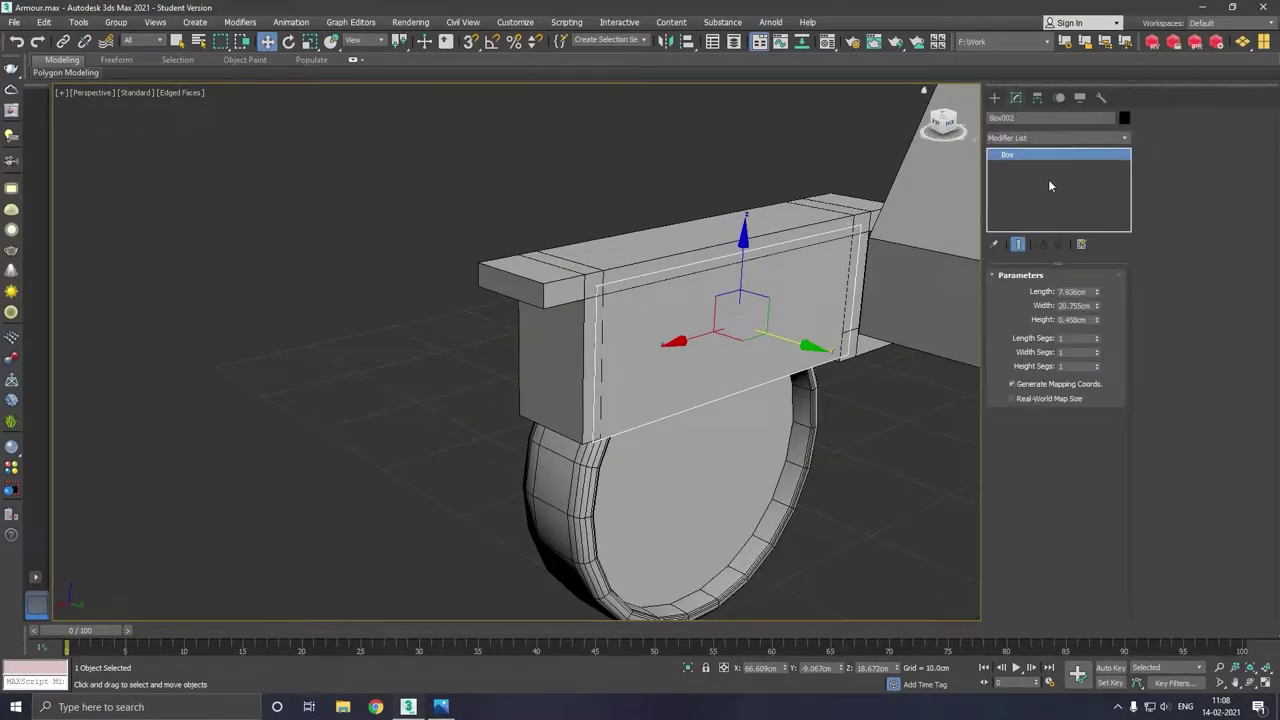
pyautogui.moveTo(783, 343); pyautogui.dragTo(781, 339)
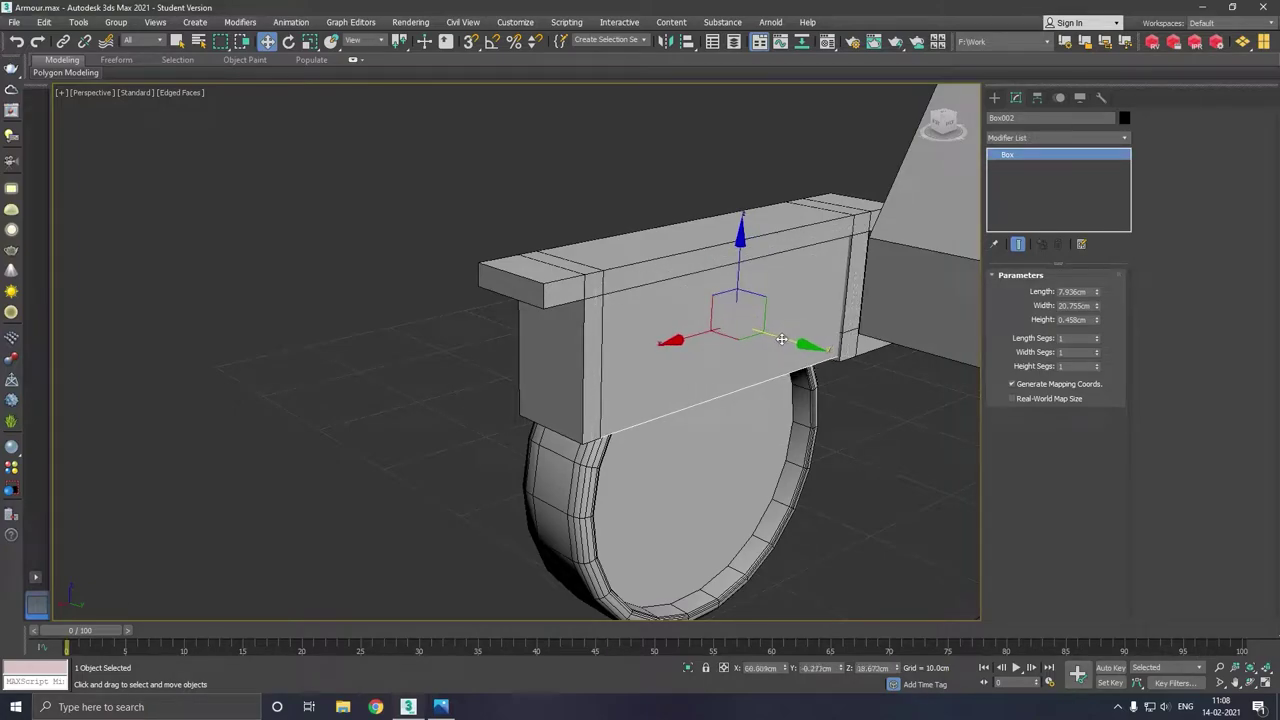
# Convert Box002 to an Editable Poly.
pyautogui.rightClick(1020, 216)
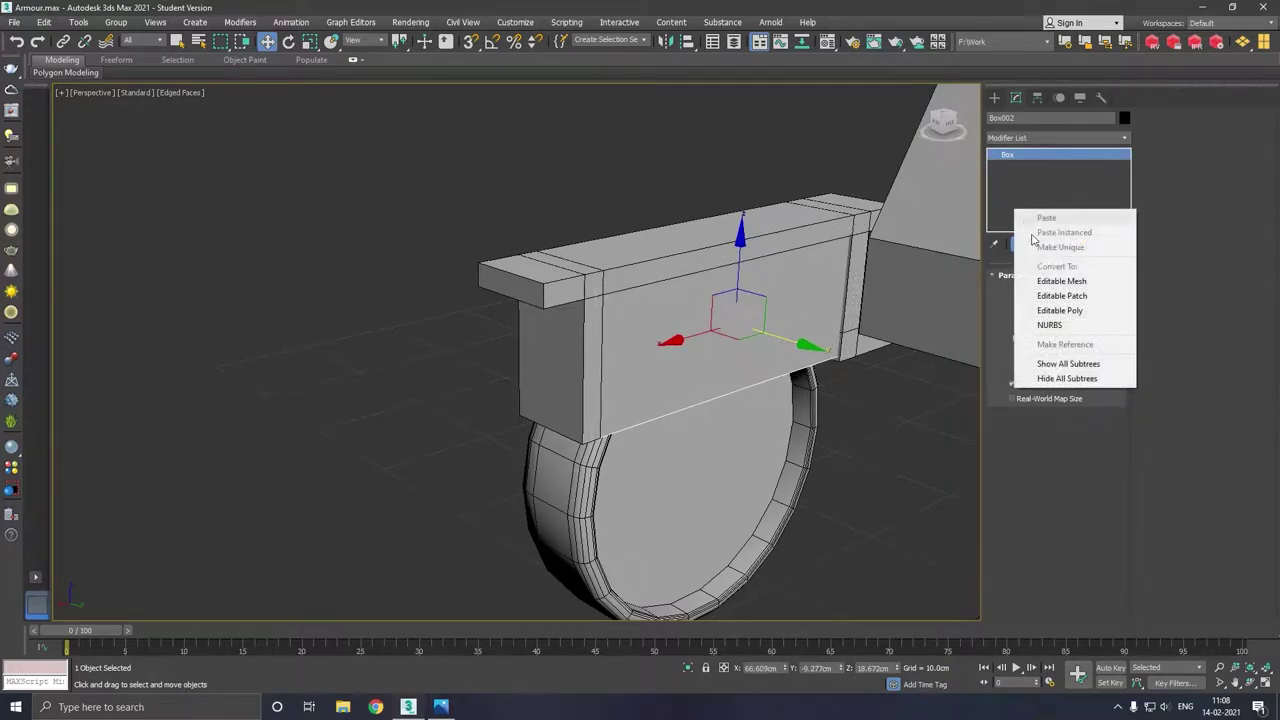
pyautogui.click(1040, 312)
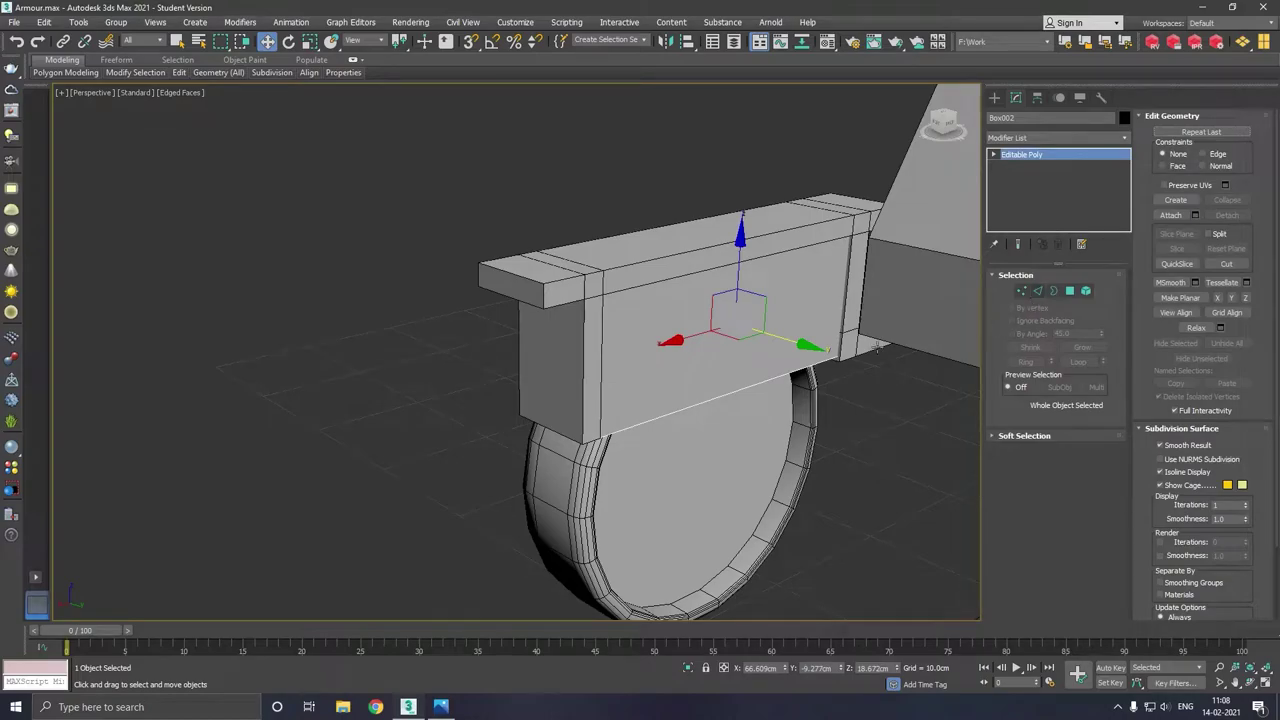
pyautogui.keyDown('alt'); pyautogui.moveTo(788, 572); pyautogui.dragTo(829, 510, button='middle'); pyautogui.keyUp('alt')
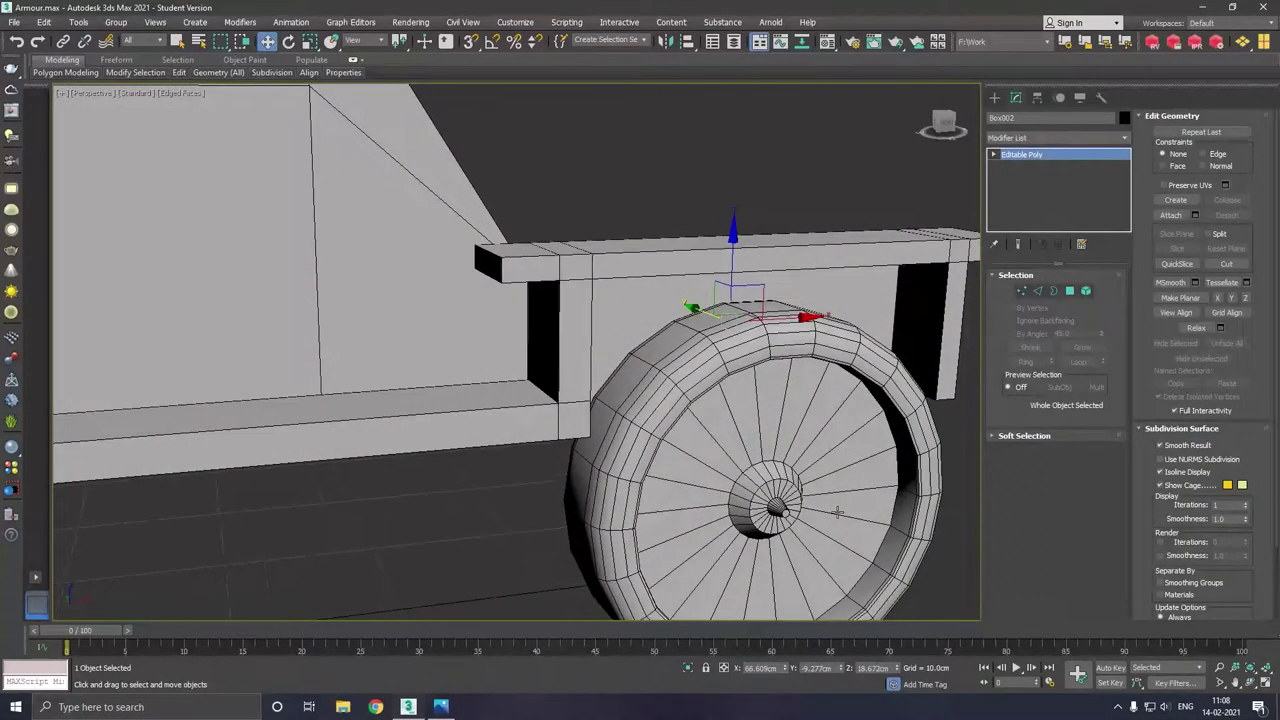
# Swift Loop a horizontal edge loop near the box's bottom, then select that bottom strip.
pyautogui.press('f')
pyautogui.scroll(2, 597, 421)
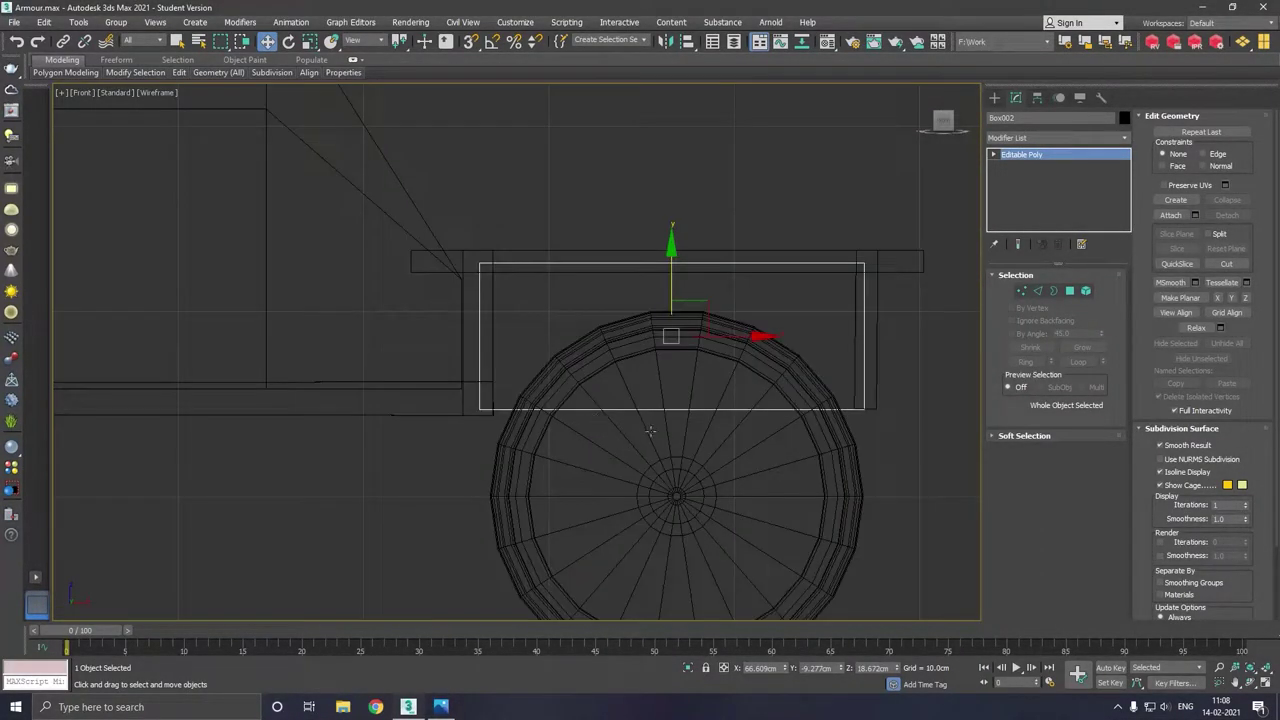
pyautogui.click(220, 188)
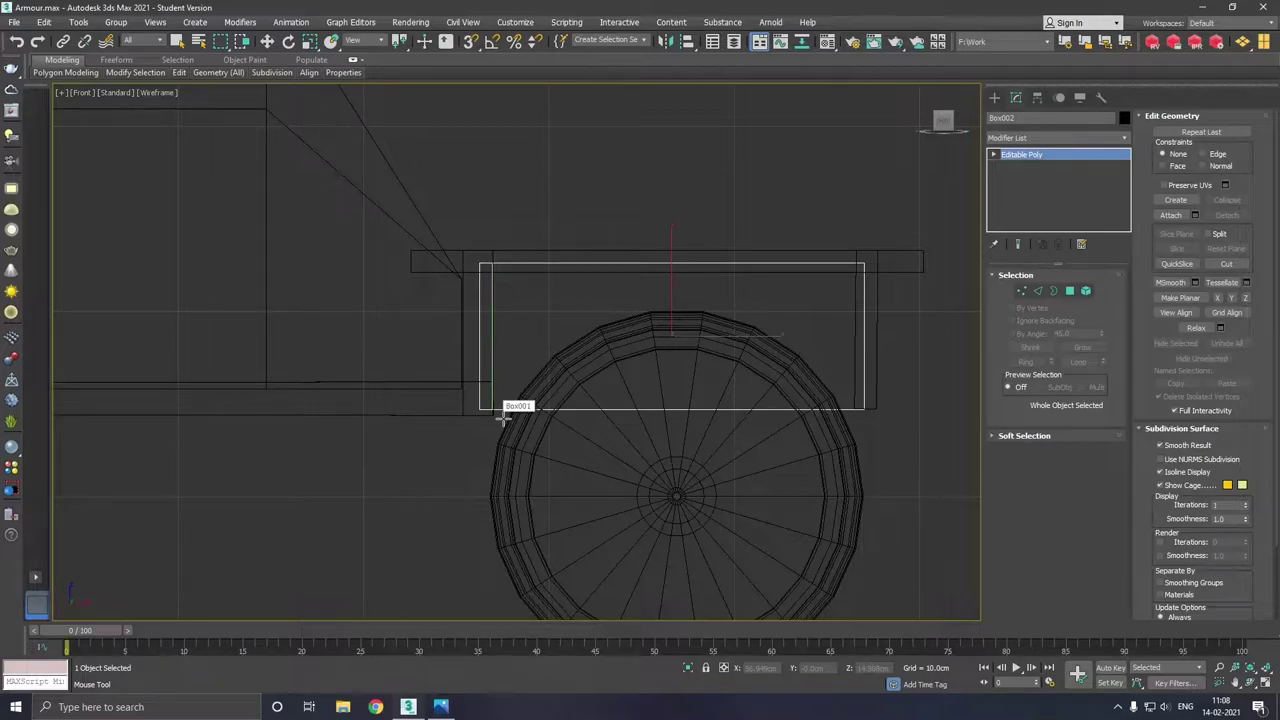
pyautogui.moveTo(490, 409); pyautogui.dragTo(494, 411)
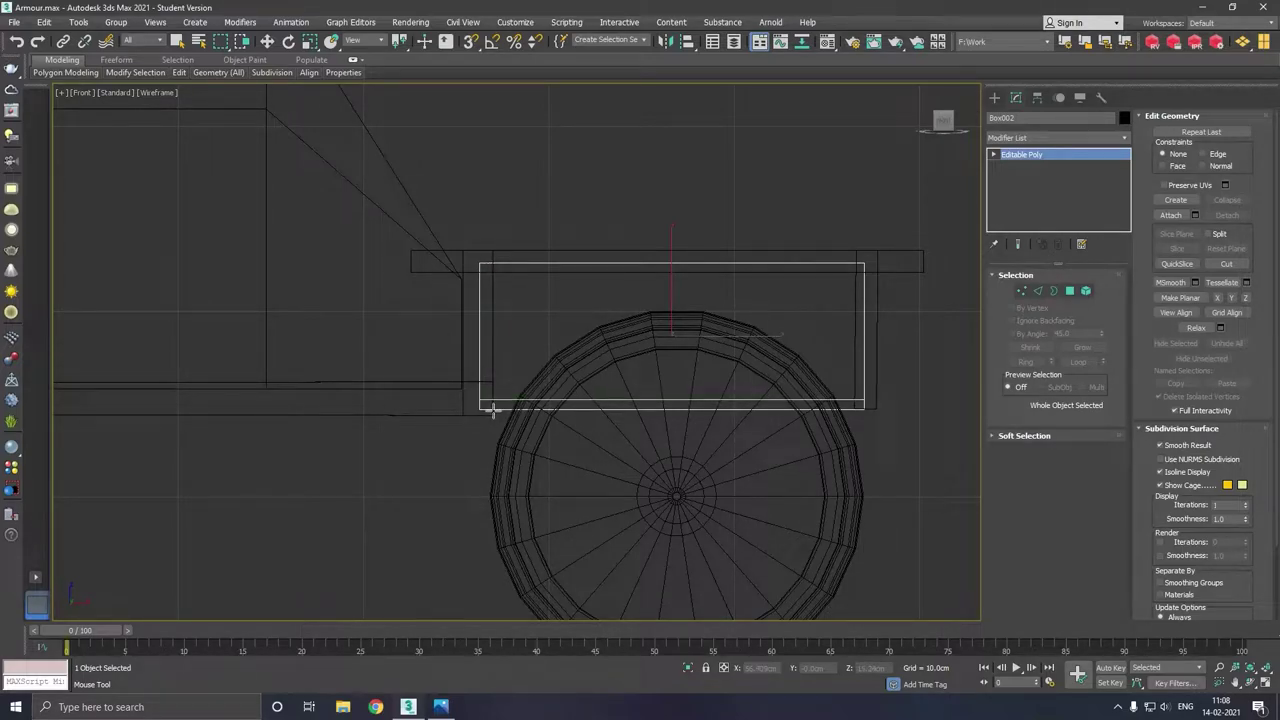
pyautogui.press('w')
pyautogui.press('p')
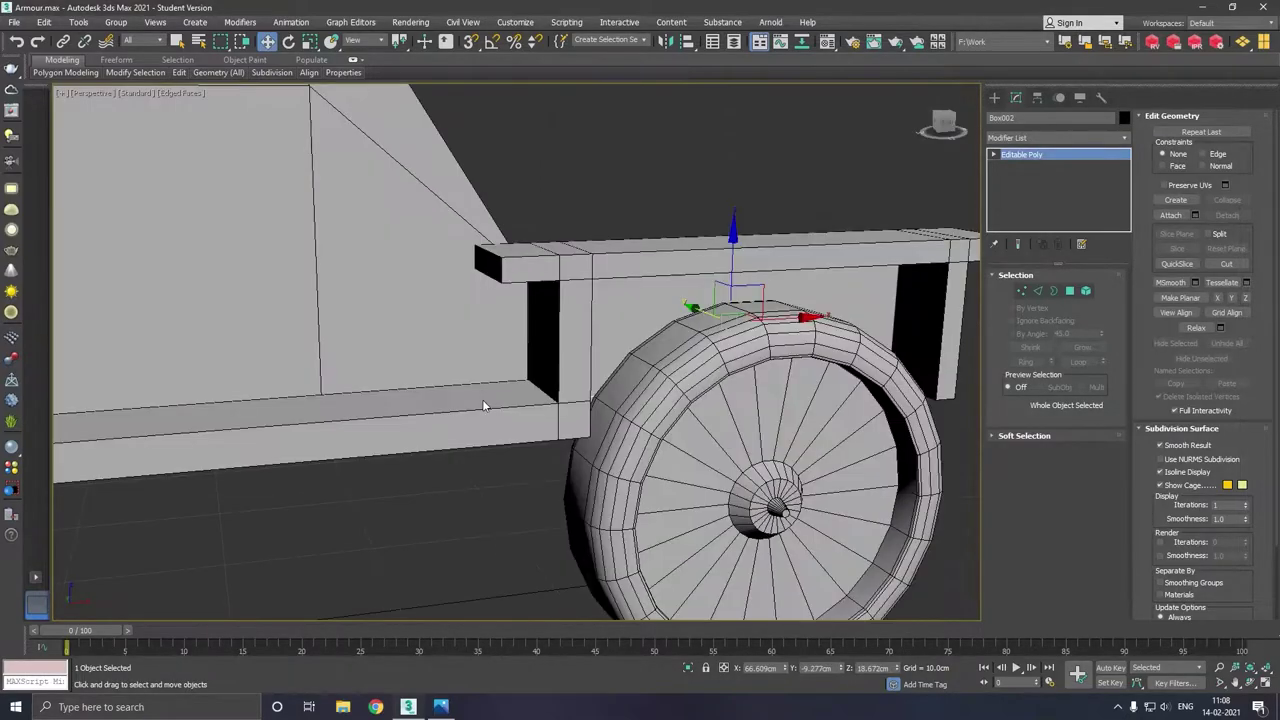
pyautogui.scroll(-5, 494, 361)
pyautogui.keyDown('alt'); pyautogui.moveTo(494, 361); pyautogui.dragTo(370, 394, button='middle'); pyautogui.keyUp('alt')
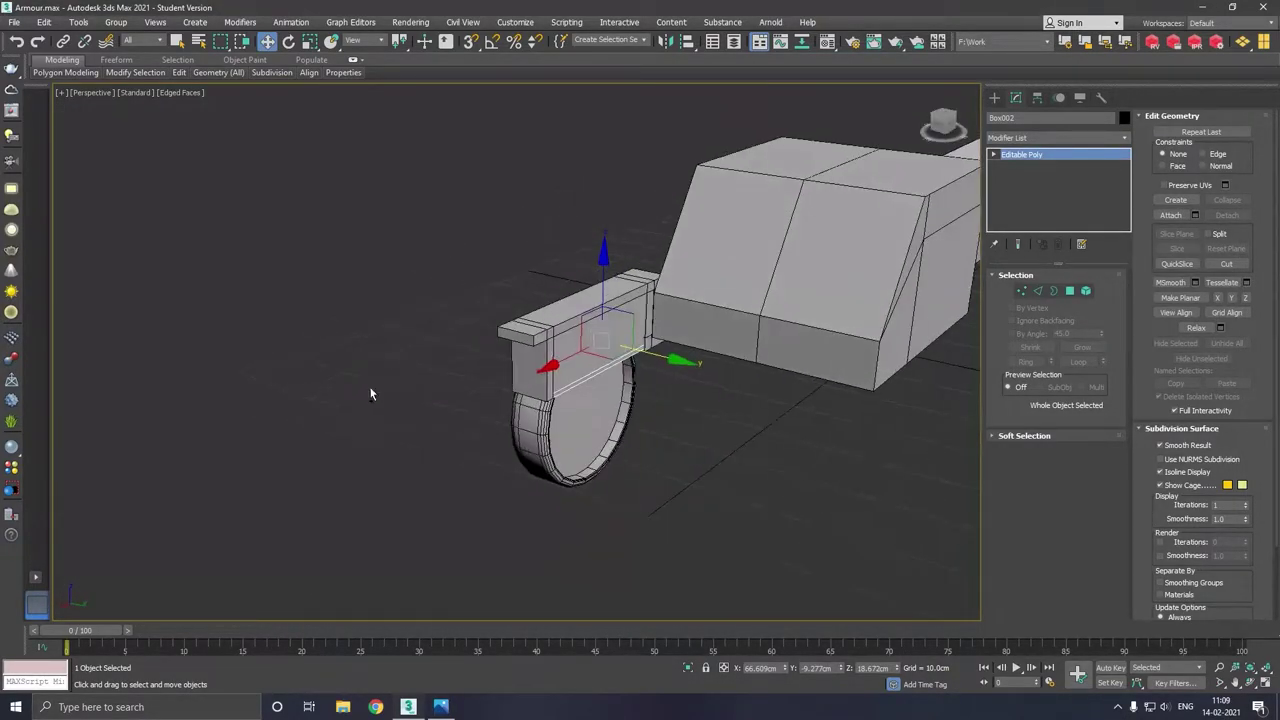
pyautogui.press('z')
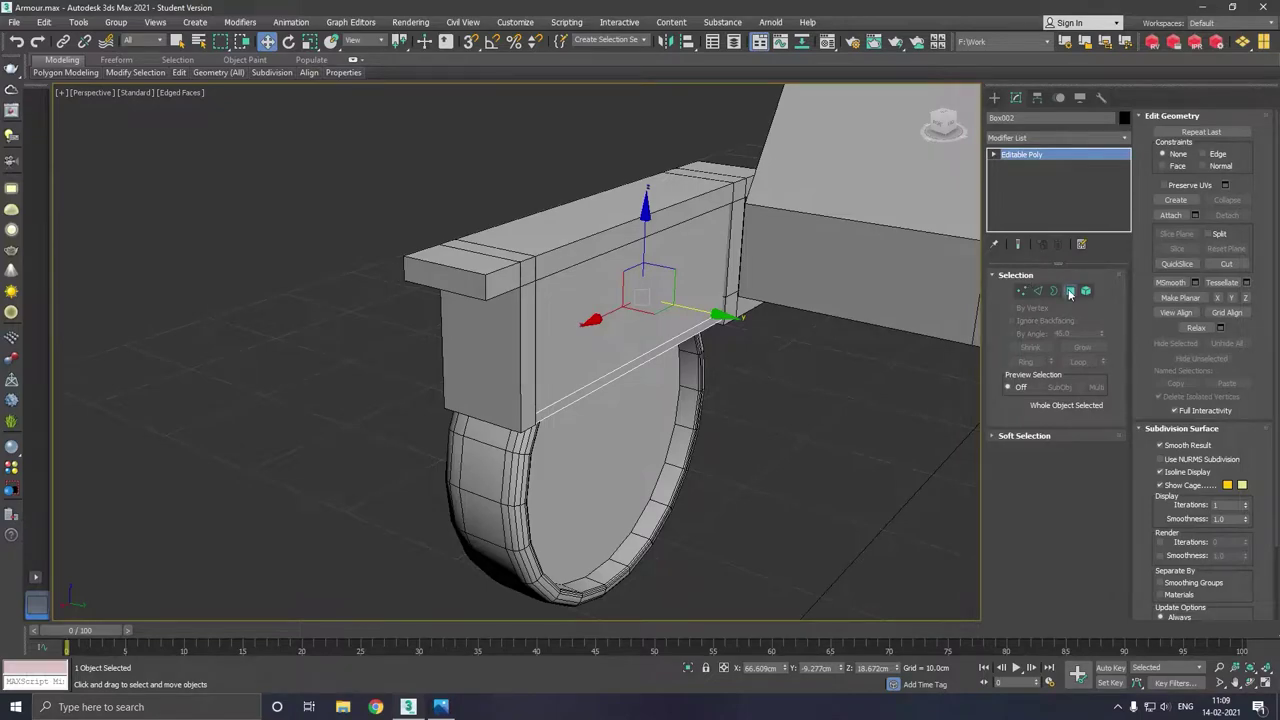
pyautogui.press('4')
pyautogui.click(615, 390)
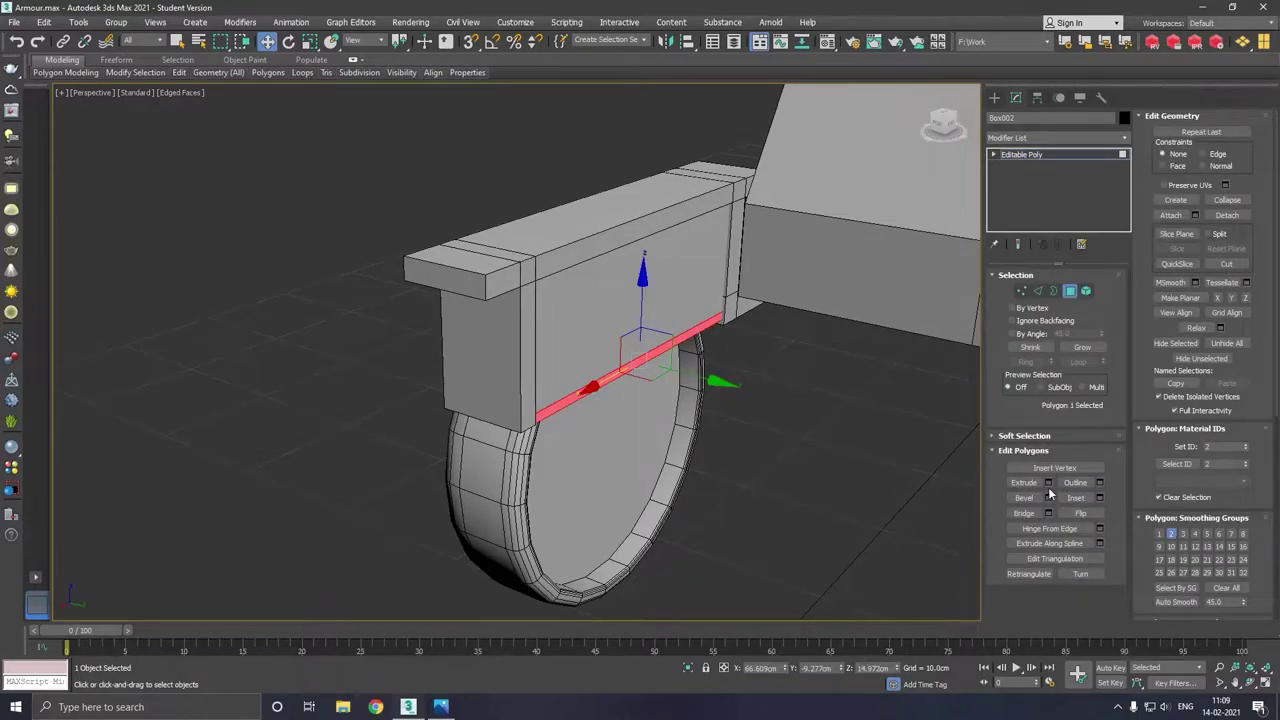
# Swift Loop a vertical edge loop near the right end of the box in the Front view.
pyautogui.press('f')
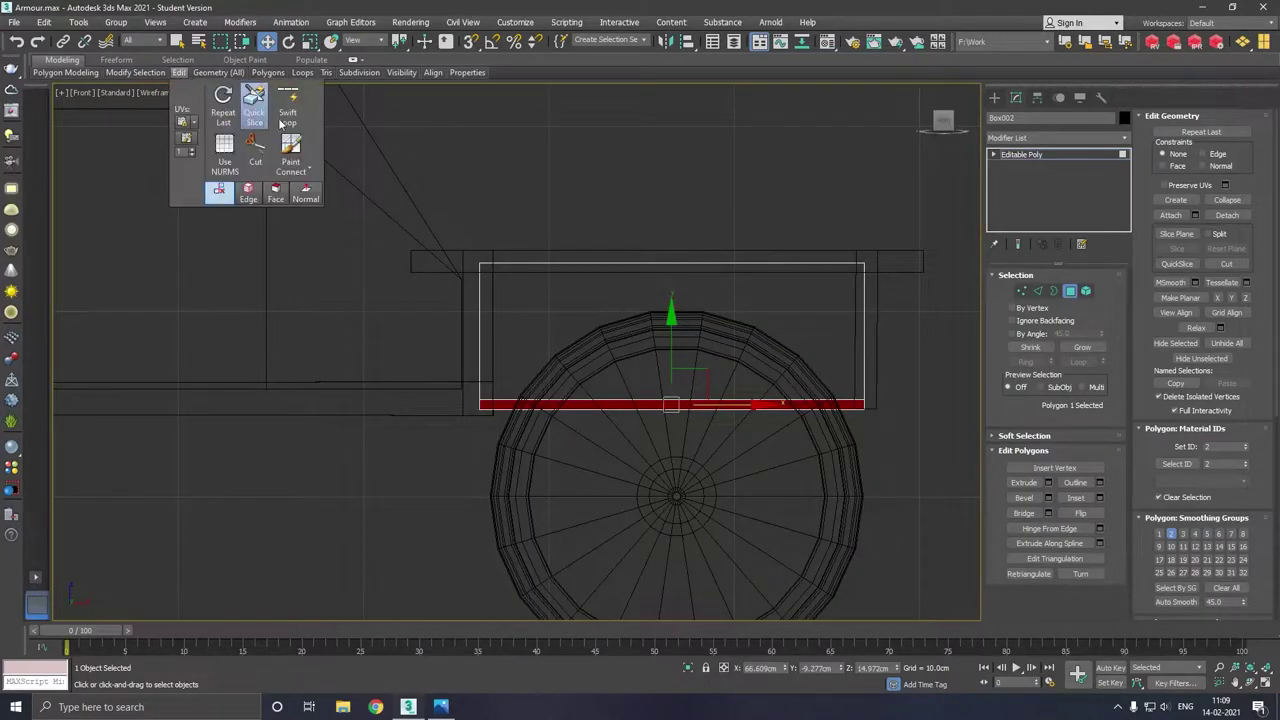
pyautogui.click(288, 106)
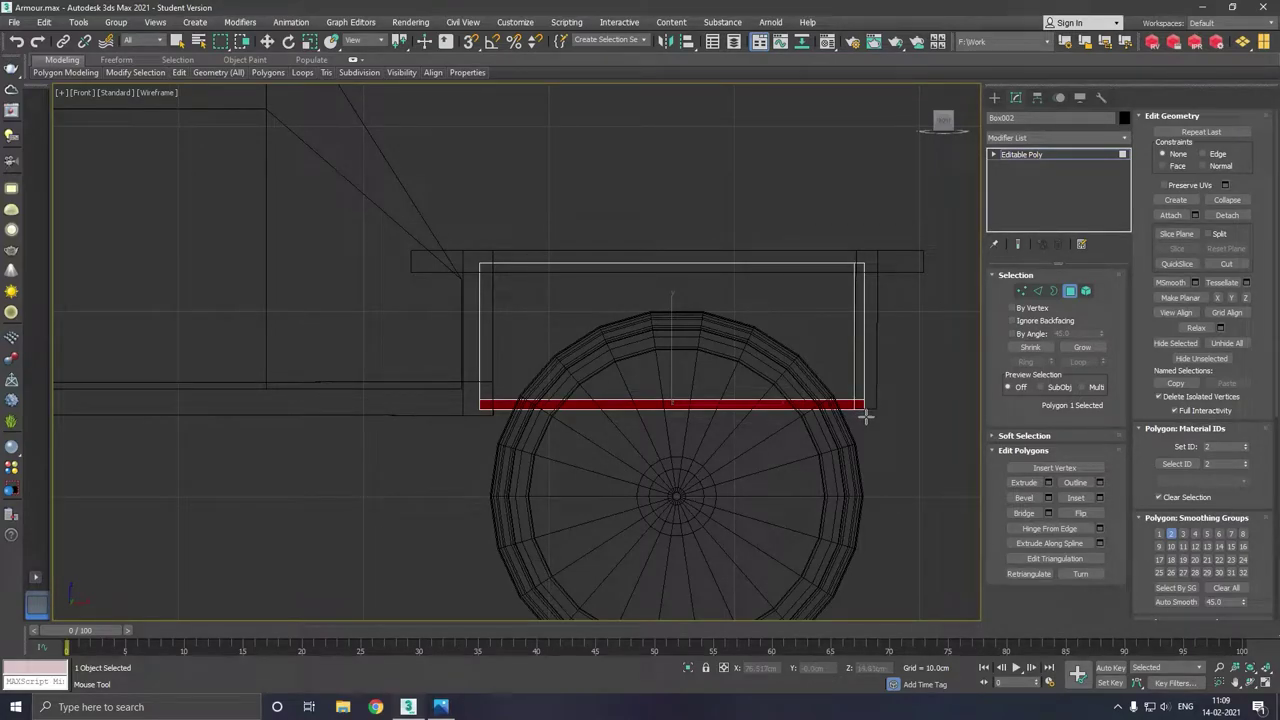
pyautogui.click(856, 412)
pyautogui.rightClick(853, 410)
pyautogui.press('p')
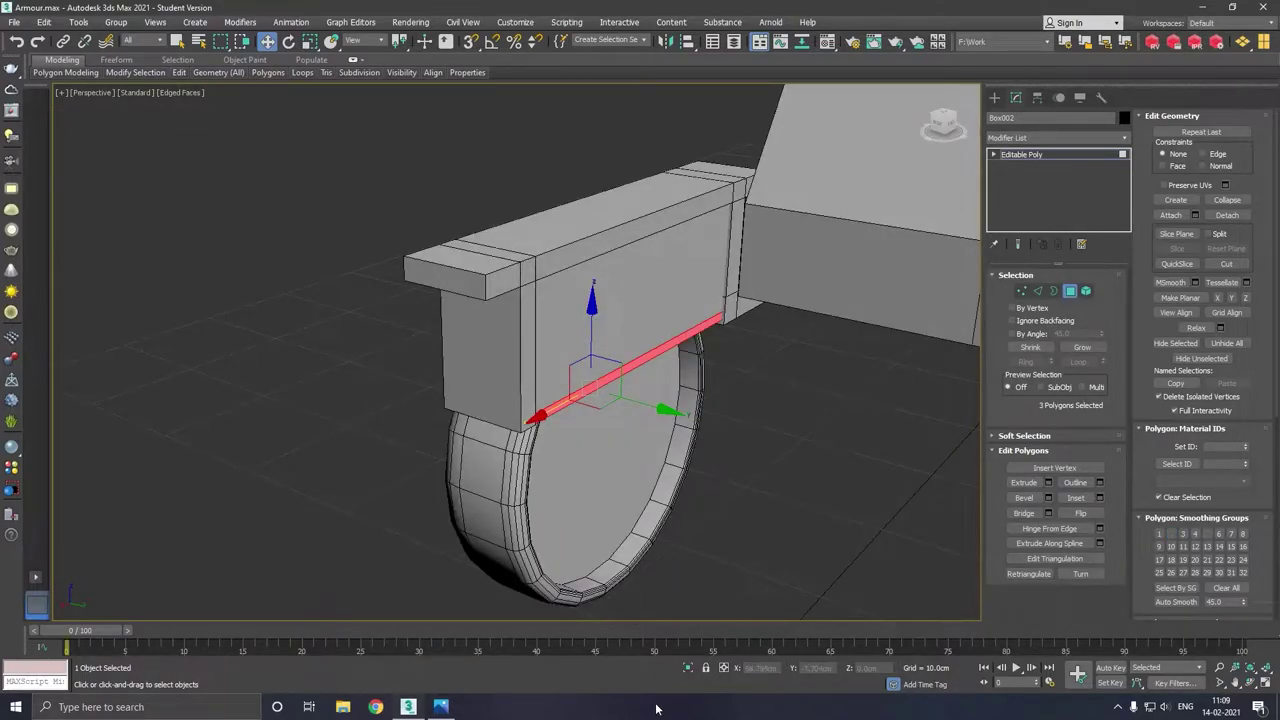
# Isolate Box002 and refine the polygon selection at its end.
pyautogui.click(687, 667)
pyautogui.scroll(-3, 545, 450)
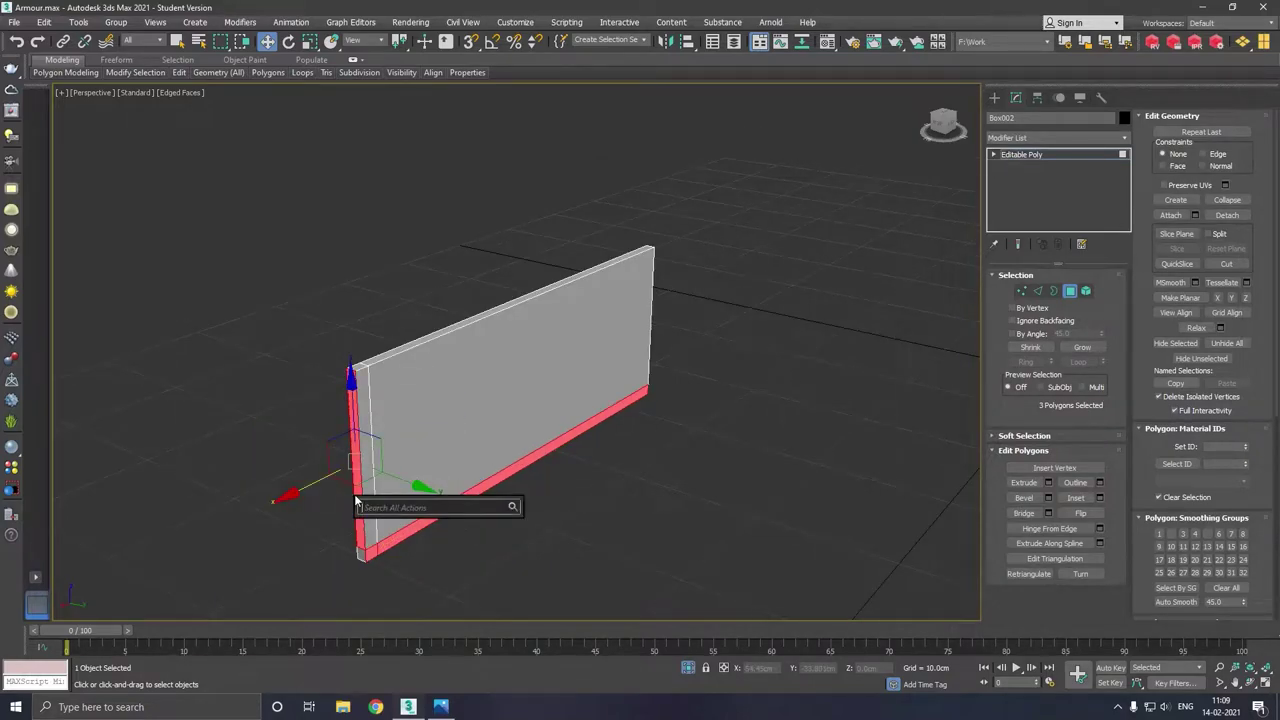
pyautogui.moveTo(386, 483); pyautogui.dragTo(426, 460, button='middle')
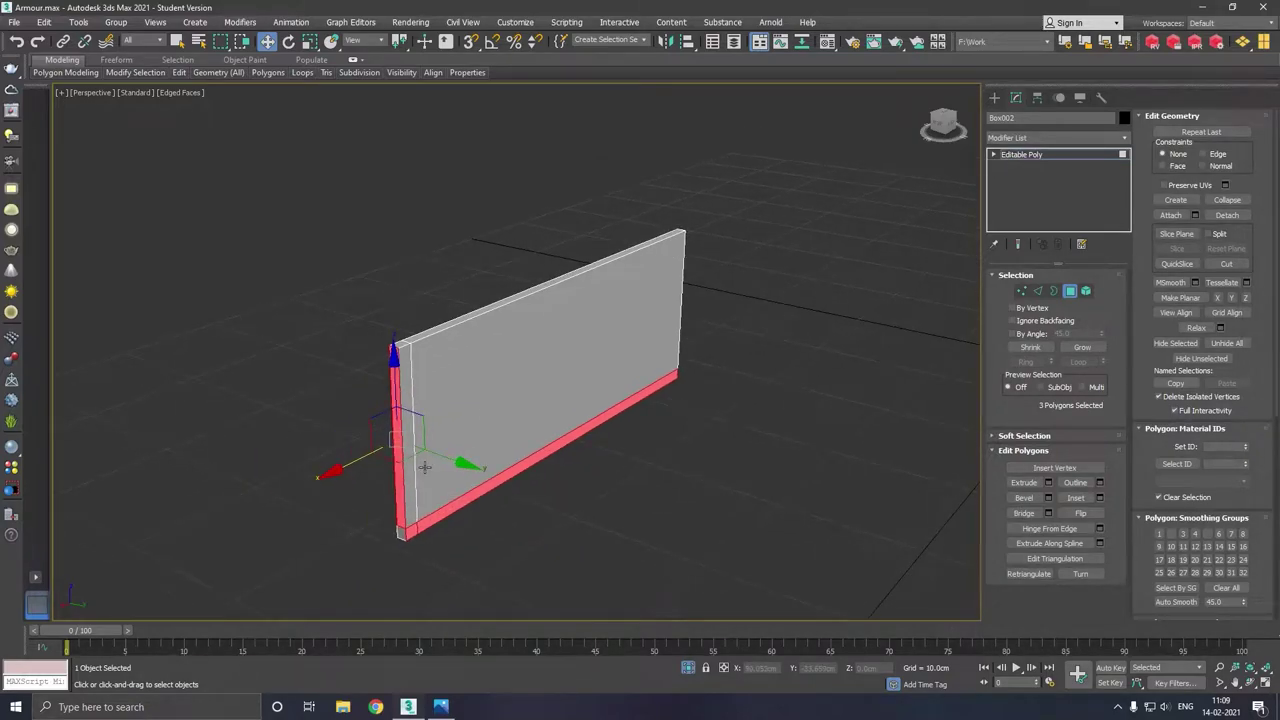
pyautogui.keyDown('alt'); pyautogui.click(405, 482); pyautogui.keyUp('alt')
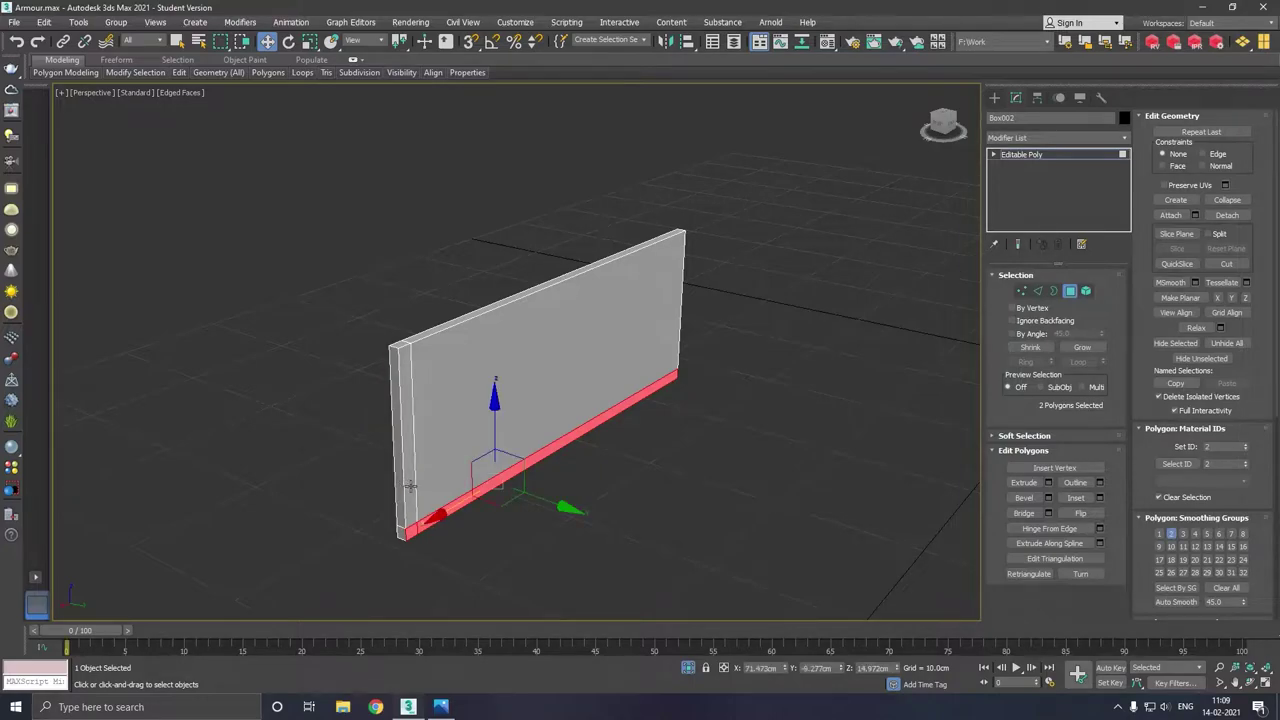
# Add the end face to the selection and extrude the polygons 10 cm.
pyautogui.keyDown('ctrl'); pyautogui.click(412, 484); pyautogui.keyUp('ctrl')
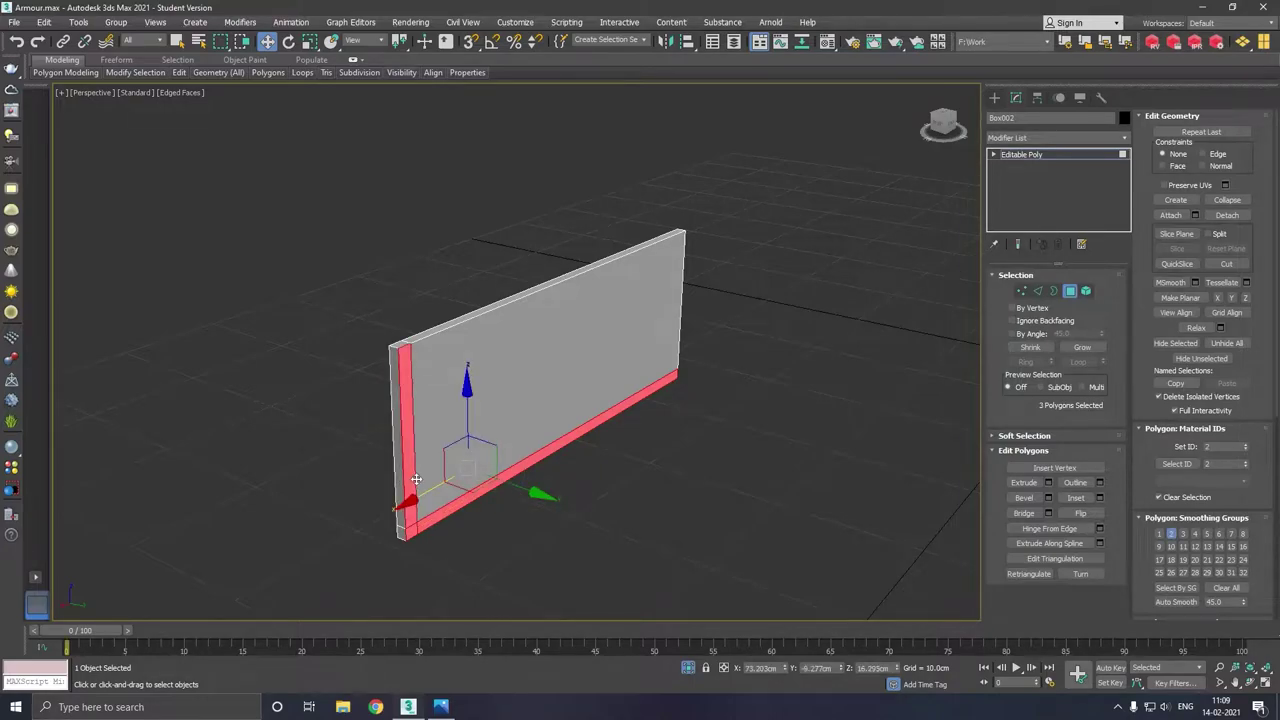
pyautogui.click(1048, 484)
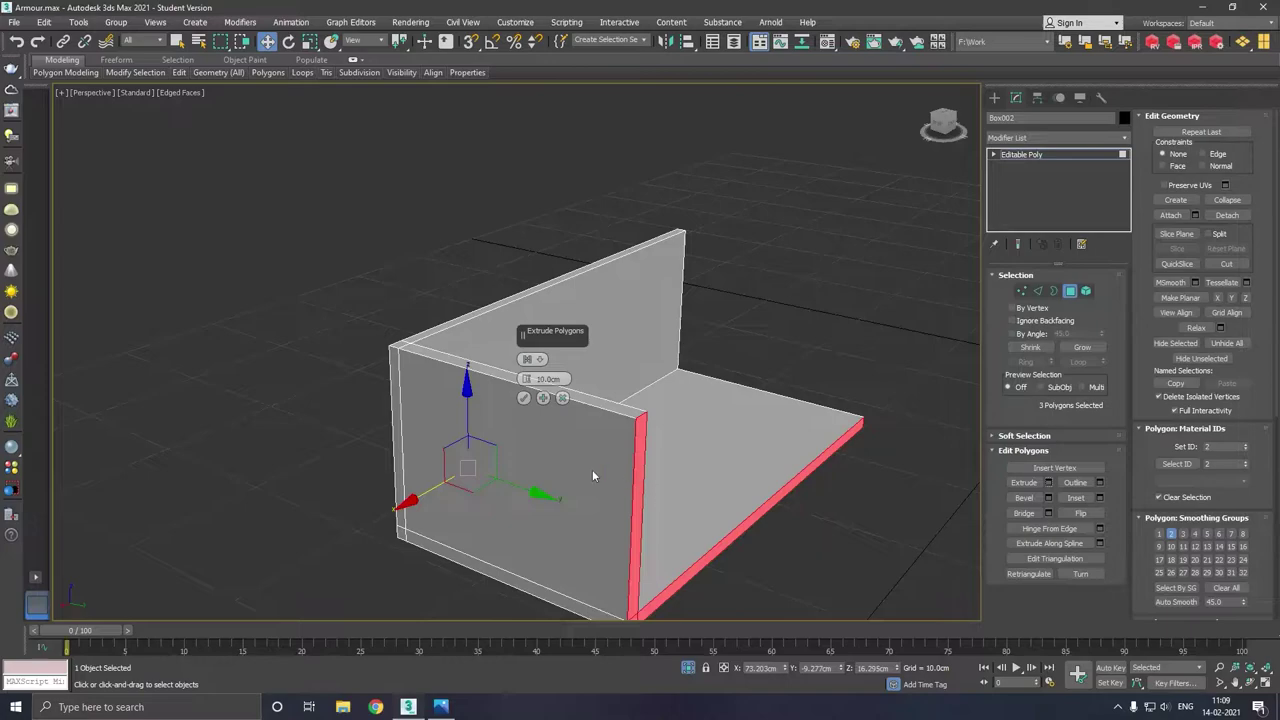
pyautogui.click(522, 398)
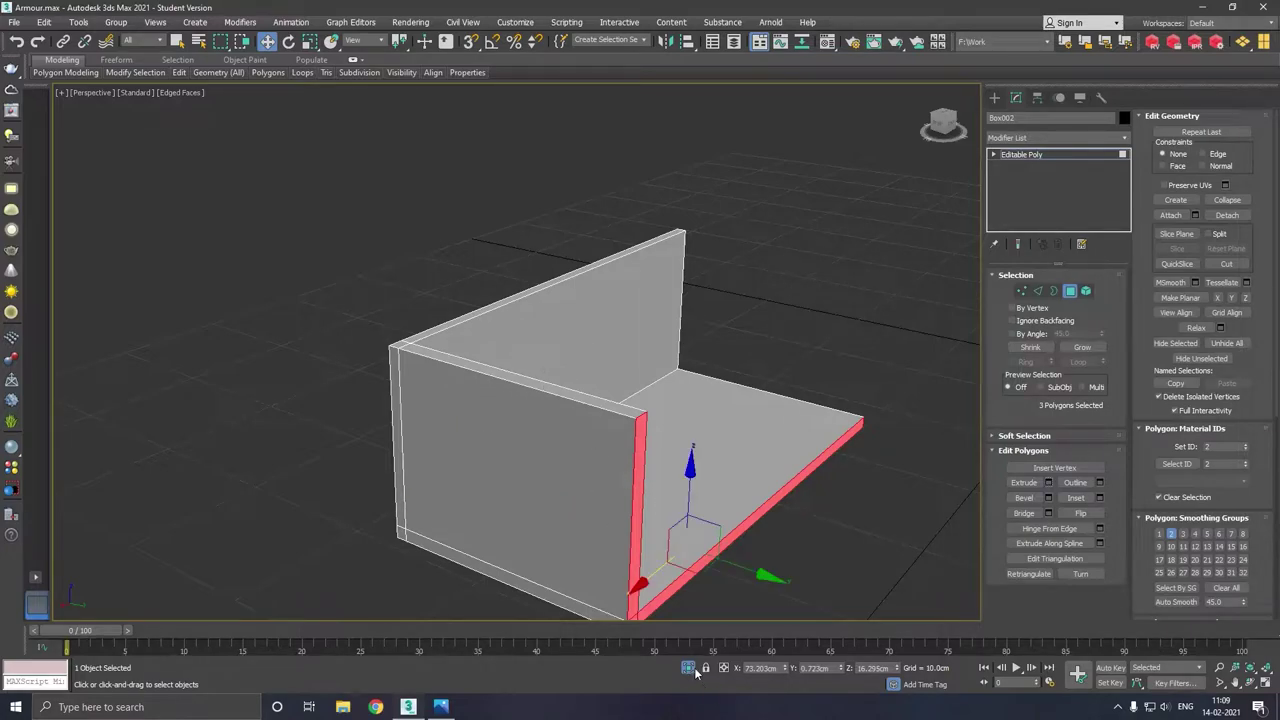
# End isolation and pull the extruded polygons outward along Y into a floor and wall.
pyautogui.click(689, 668)
pyautogui.scroll(-3, 422, 422)
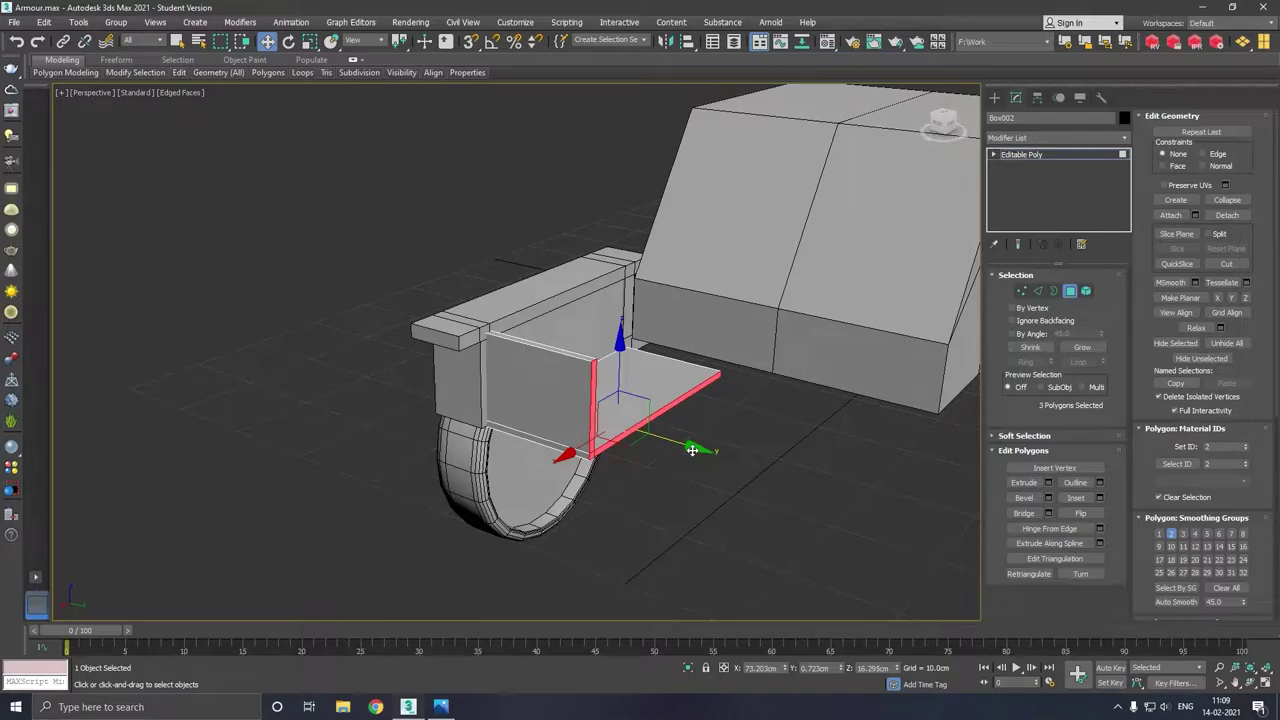
pyautogui.moveTo(692, 450); pyautogui.dragTo(909, 446)
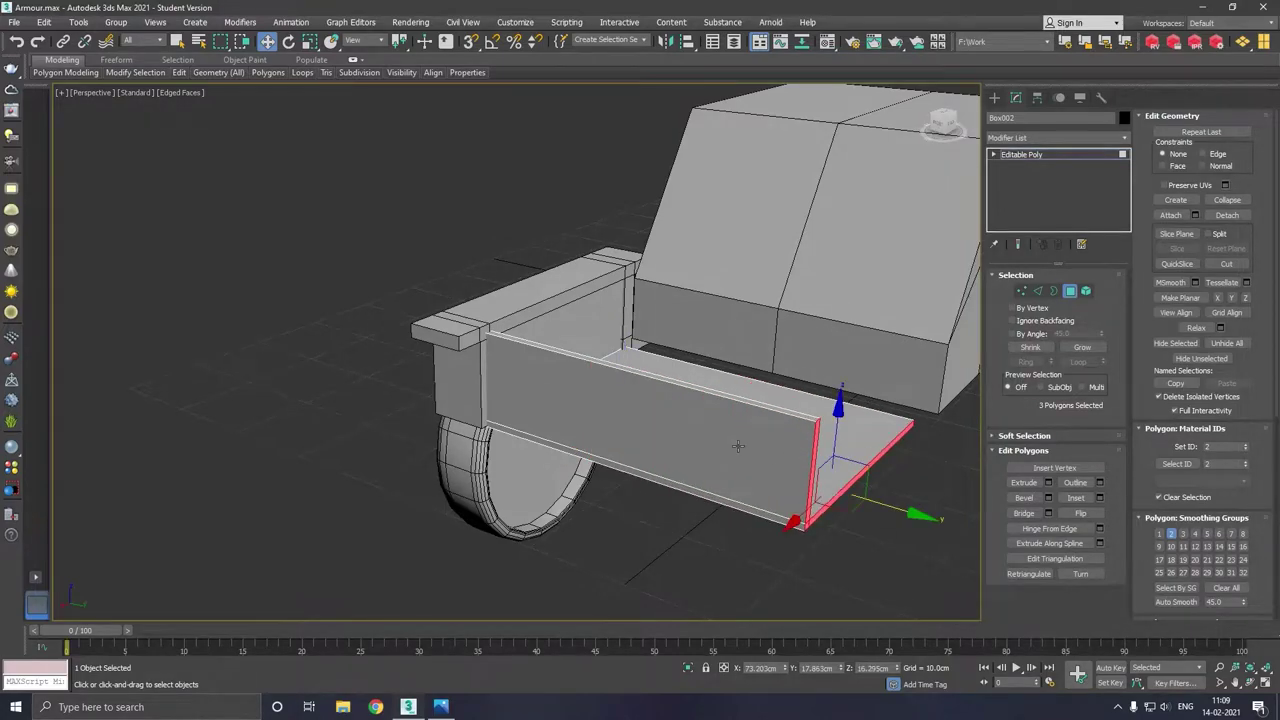
pyautogui.keyDown('alt'); pyautogui.moveTo(737, 446); pyautogui.dragTo(663, 452, button='middle'); pyautogui.keyUp('alt')
pyautogui.moveTo(771, 467)
pyautogui.keyDown('alt'); pyautogui.mouseDown(button='middle')
pyautogui.moveTo(611, 466)
pyautogui.moveTo(737, 466)
pyautogui.moveTo(729, 449)
pyautogui.mouseUp(button='middle'); pyautogui.keyUp('alt')
pyautogui.click(1020, 292)
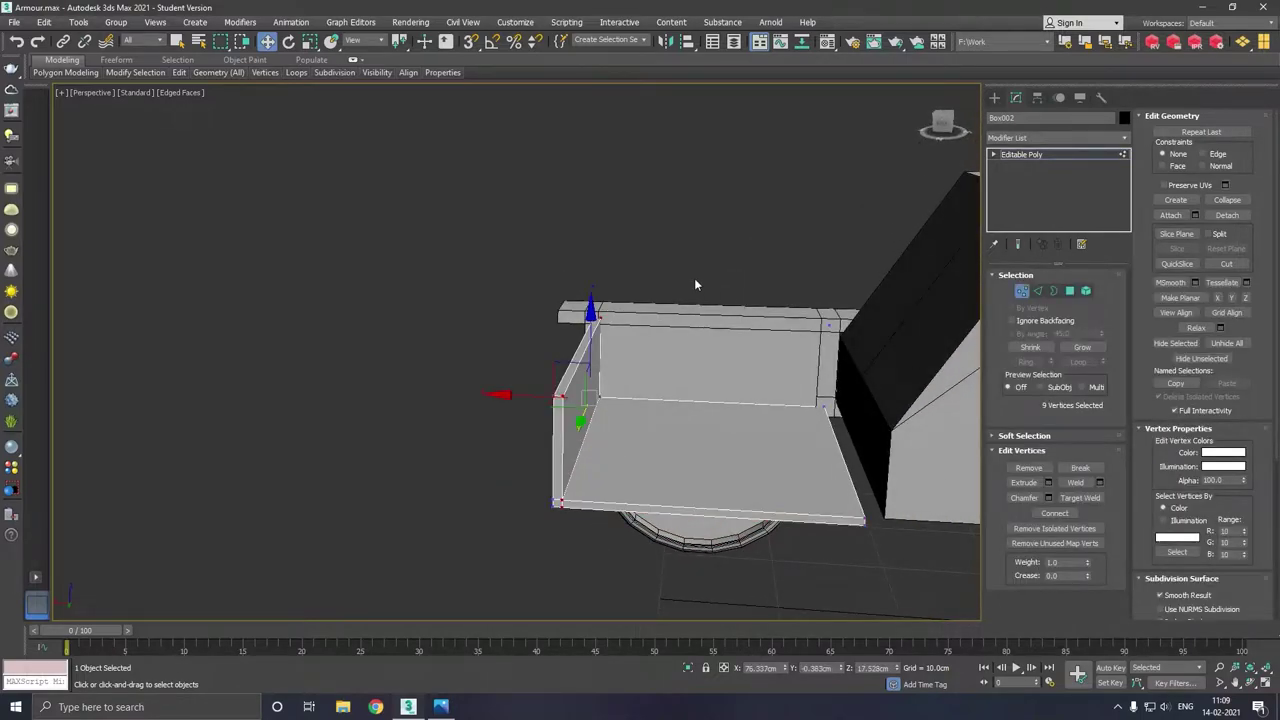
# Slide Box002's right-side vertices along X so the floor and wall edges line up.
pyautogui.moveTo(1032, 665); pyautogui.dragTo(1030, 660)
pyautogui.moveTo(762, 410); pyautogui.dragTo(842, 441)
pyautogui.keyDown('alt'); pyautogui.moveTo(847, 444); pyautogui.dragTo(873, 421, button='middle'); pyautogui.keyUp('alt')
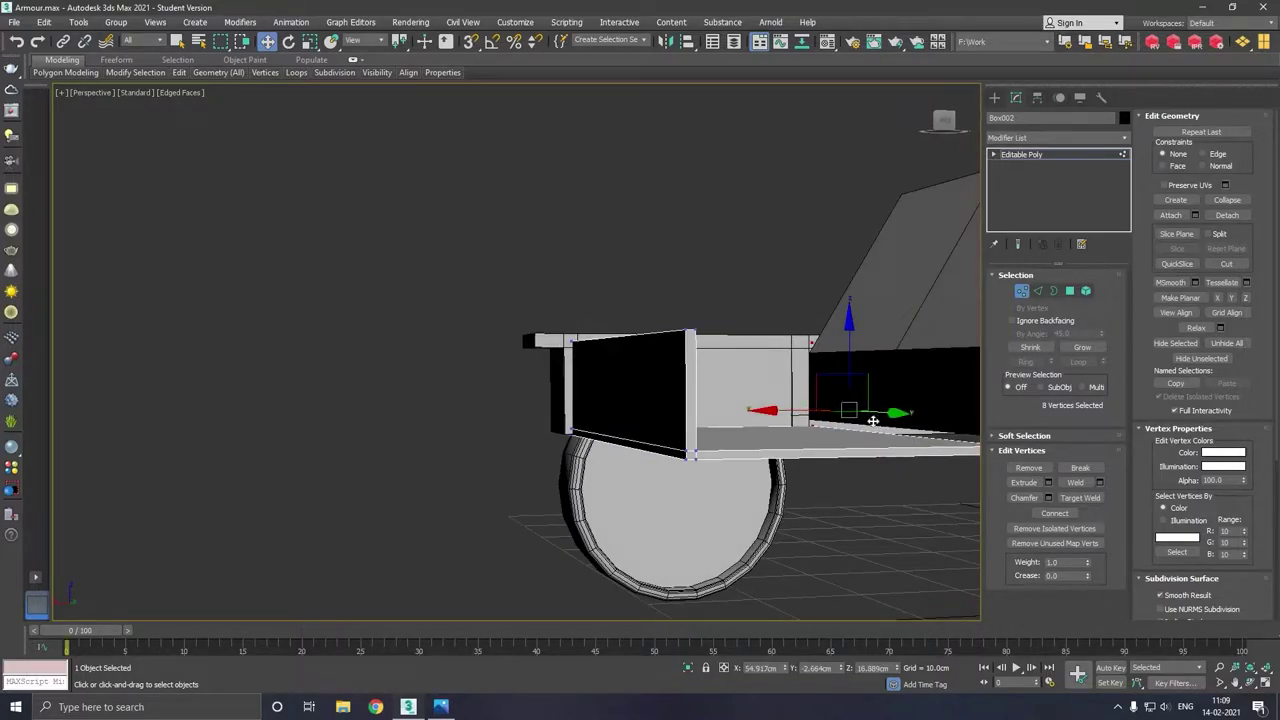
# In Front view, raise the lower-edge ledge vertices about 0.27cm so the floor sits higher over the wheel.
pyautogui.press('f')
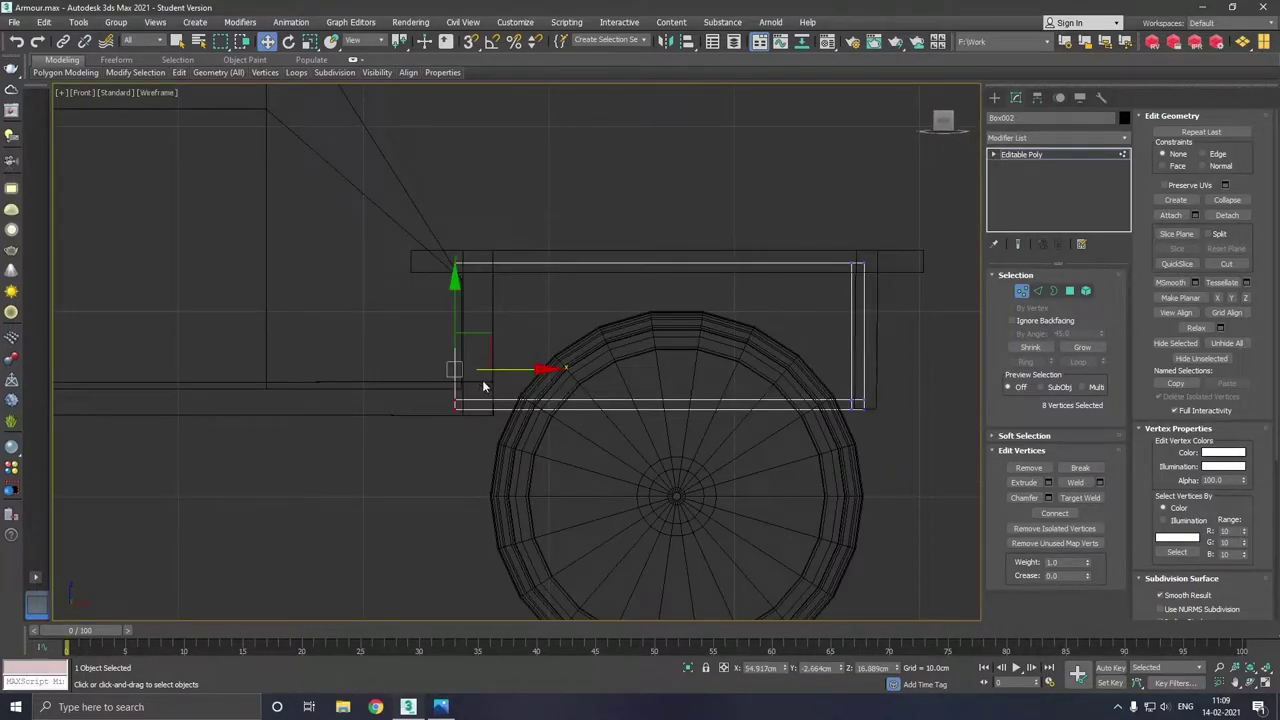
pyautogui.scroll(-2, 599, 441)
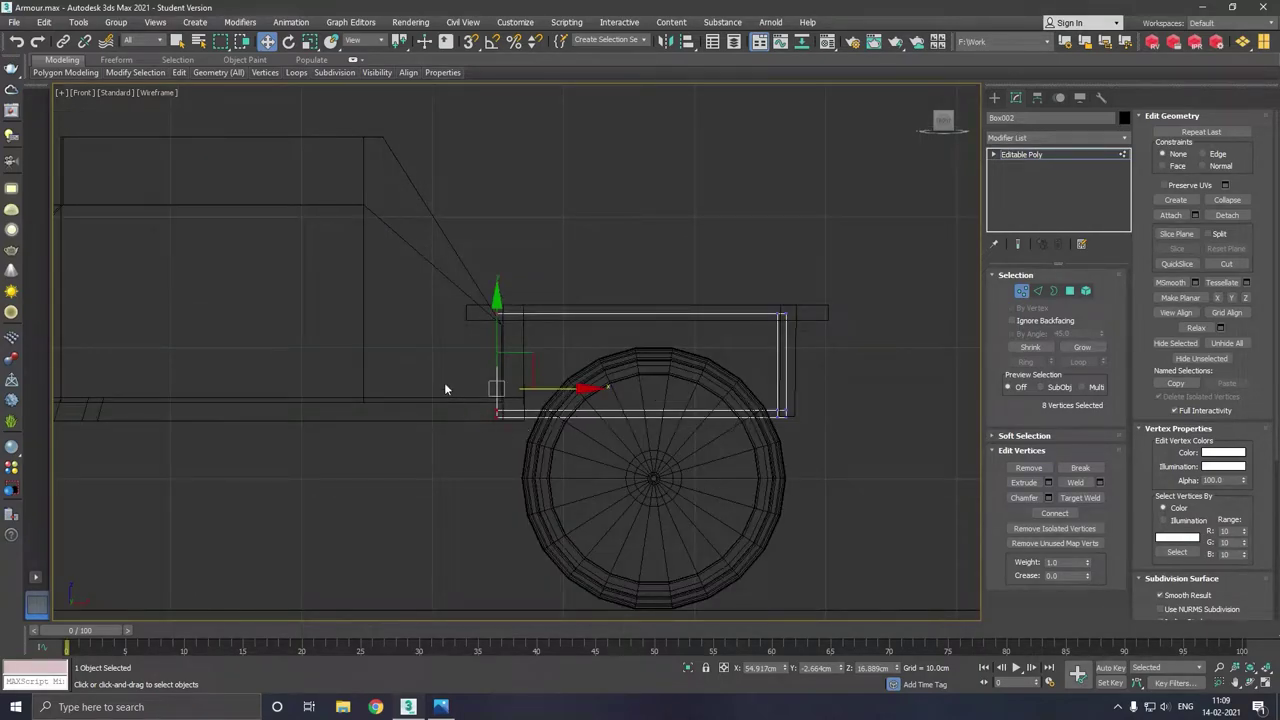
pyautogui.moveTo(852, 477); pyautogui.dragTo(829, 439)
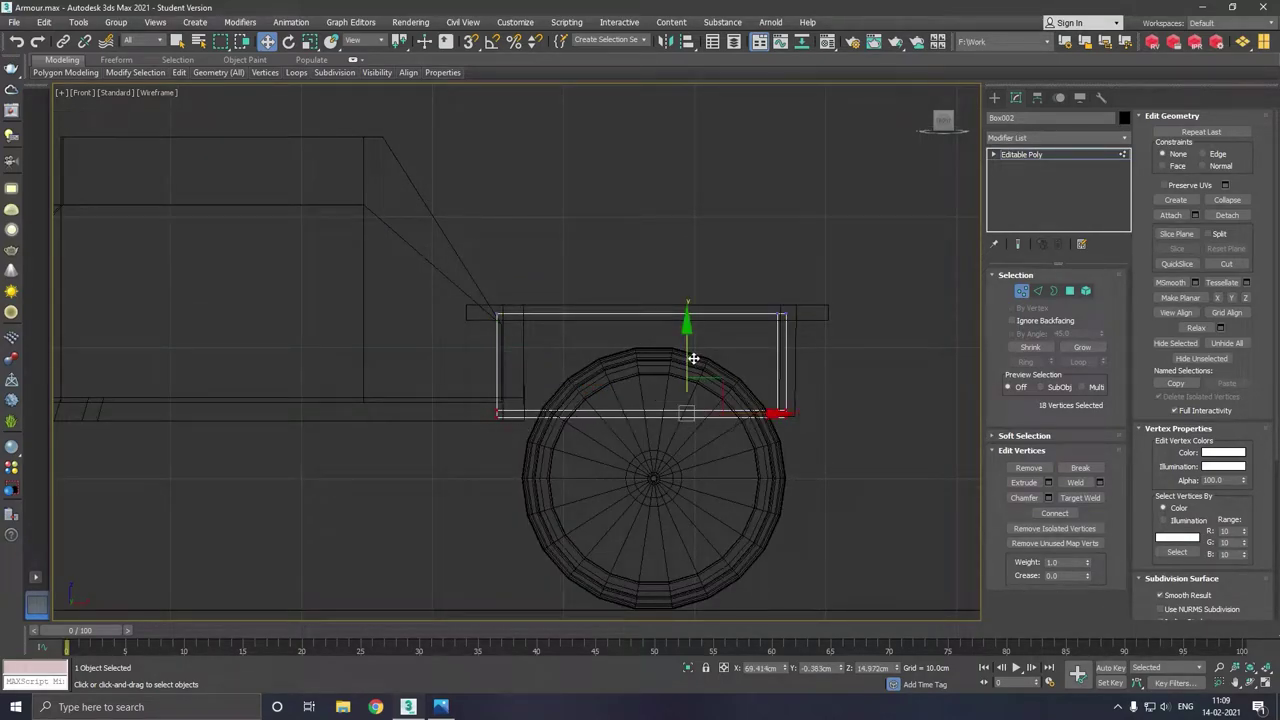
pyautogui.moveTo(692, 357); pyautogui.dragTo(690, 344)
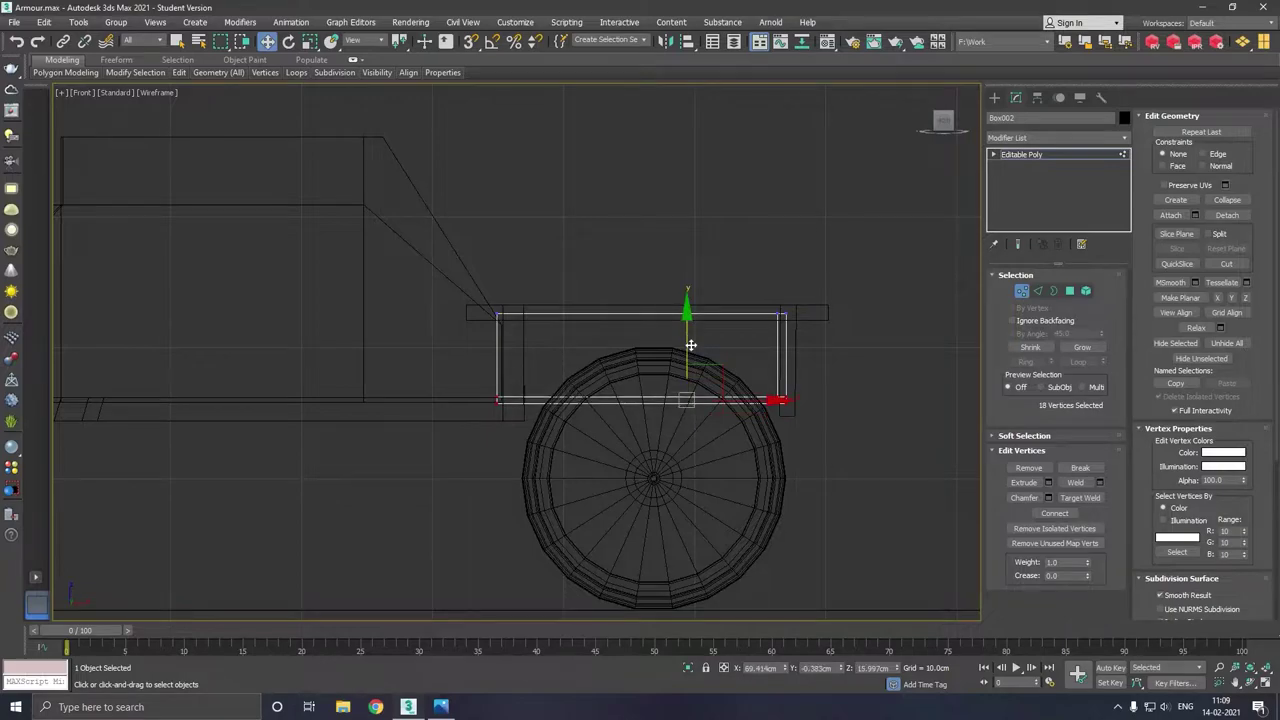
pyautogui.hotkey('shift', 'z')
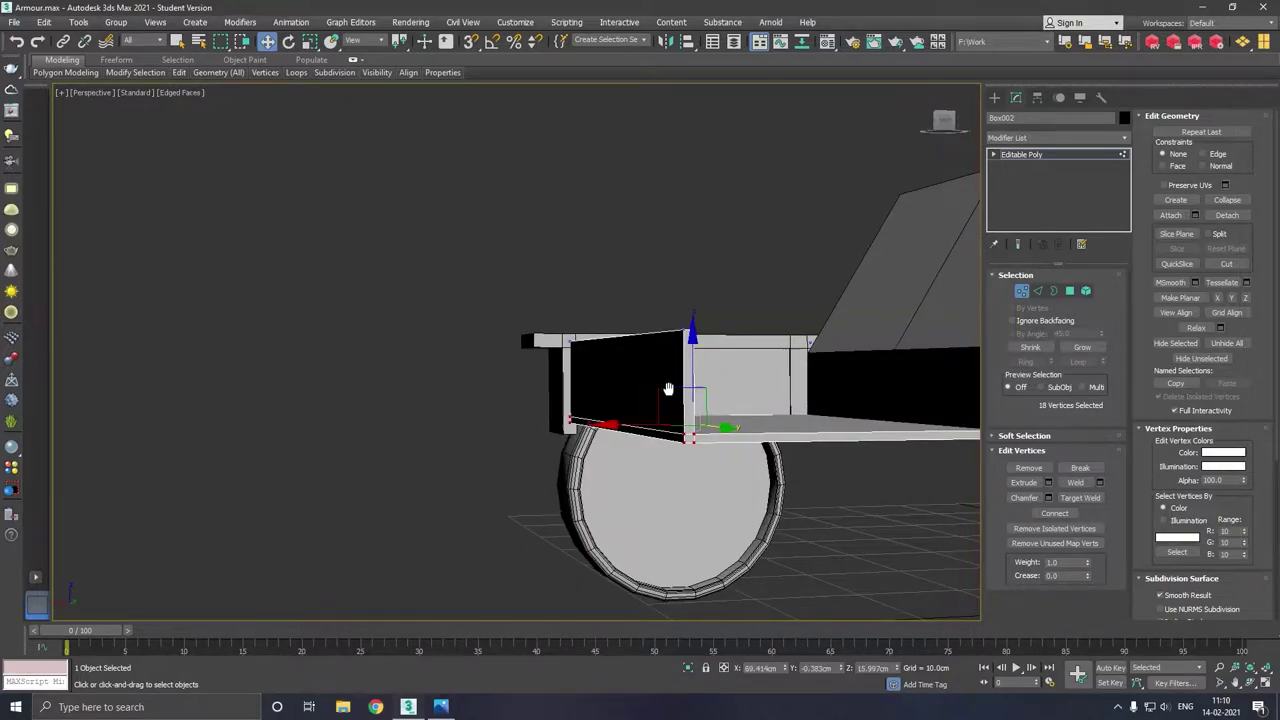
pyautogui.keyDown('alt'); pyautogui.moveTo(667, 387); pyautogui.dragTo(477, 394, button='middle'); pyautogui.keyUp('alt')
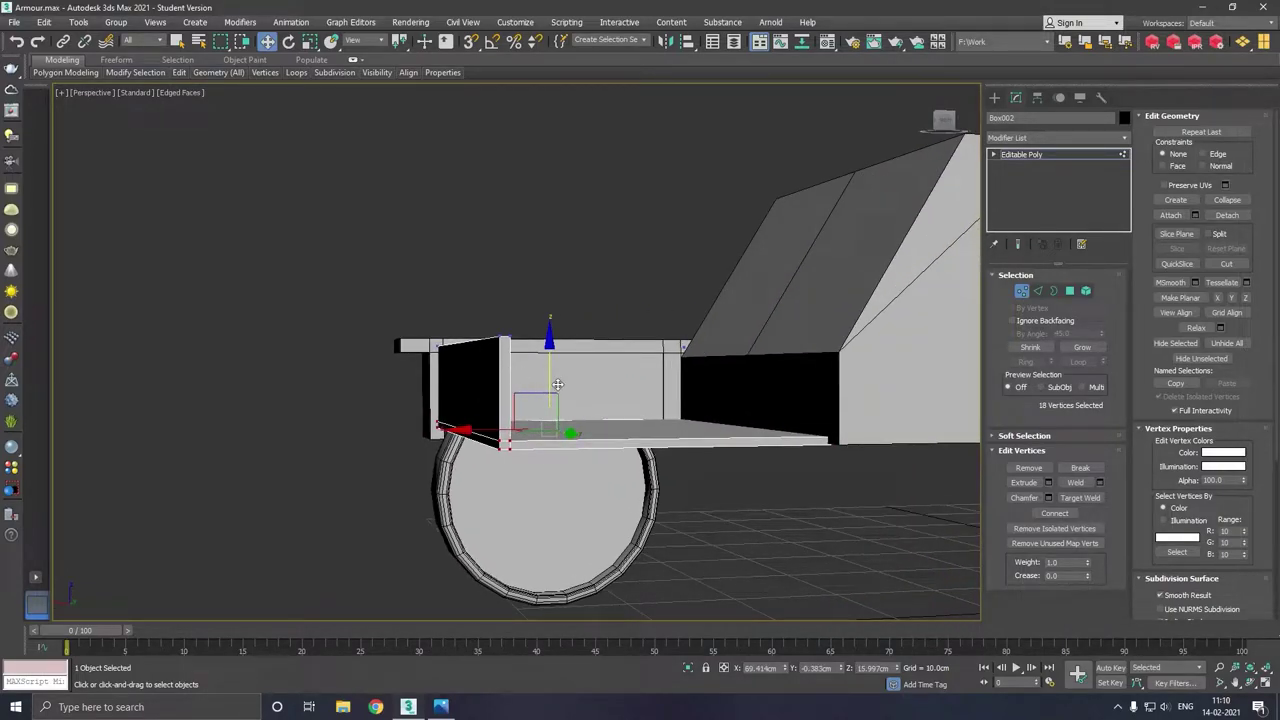
pyautogui.moveTo(557, 384); pyautogui.dragTo(556, 381)
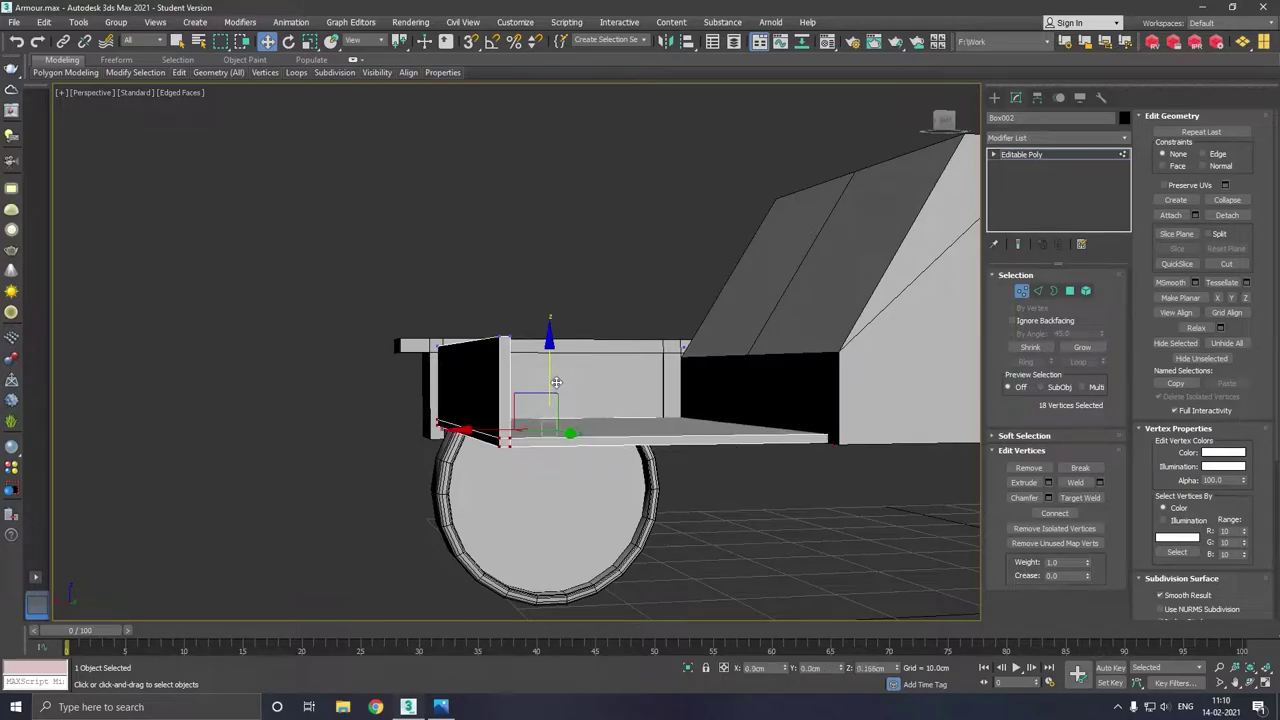
pyautogui.moveTo(572, 375)
pyautogui.keyDown('alt'); pyautogui.mouseDown(button='middle')
pyautogui.moveTo(617, 416)
pyautogui.moveTo(669, 427)
pyautogui.moveTo(691, 346)
pyautogui.moveTo(723, 417)
pyautogui.moveTo(740, 423)
pyautogui.moveTo(547, 401)
pyautogui.moveTo(572, 404)
pyautogui.moveTo(346, 265)
pyautogui.mouseUp(button='middle'); pyautogui.keyUp('alt')
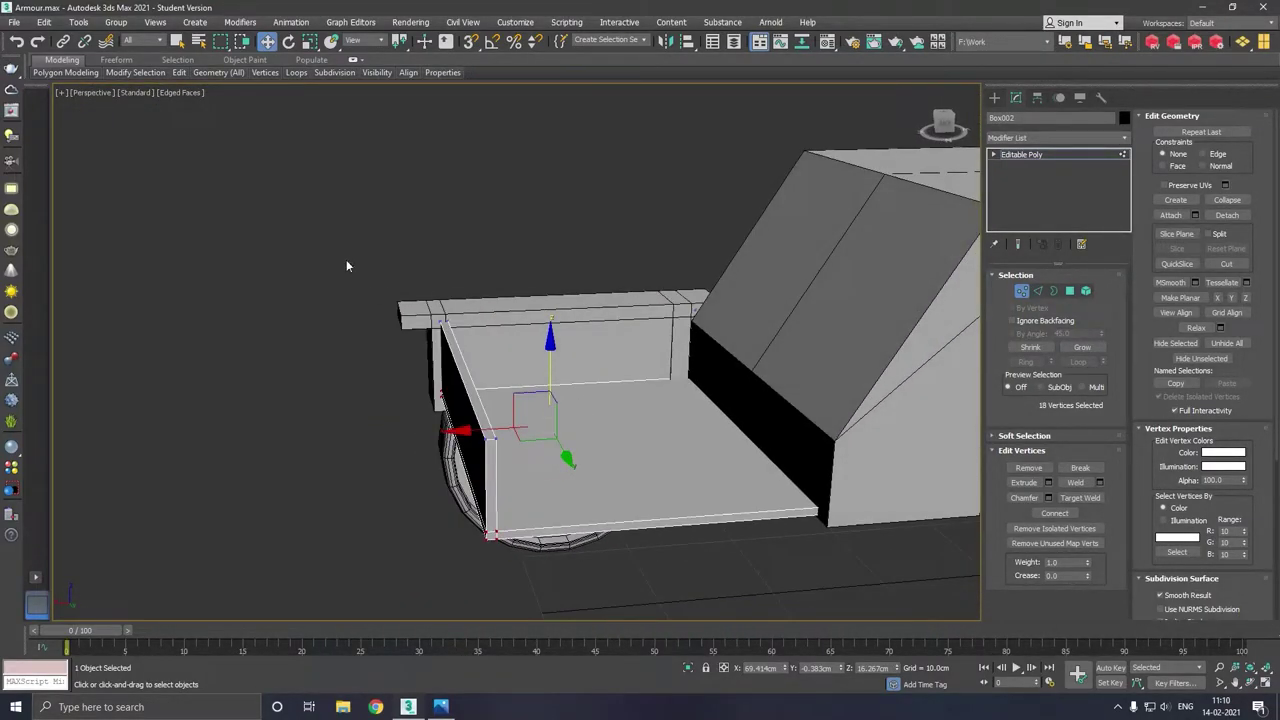
# Slide the left panel's vertices slightly sideways.
pyautogui.moveTo(559, 560); pyautogui.dragTo(557, 553)
pyautogui.moveTo(405, 413); pyautogui.dragTo(397, 413)
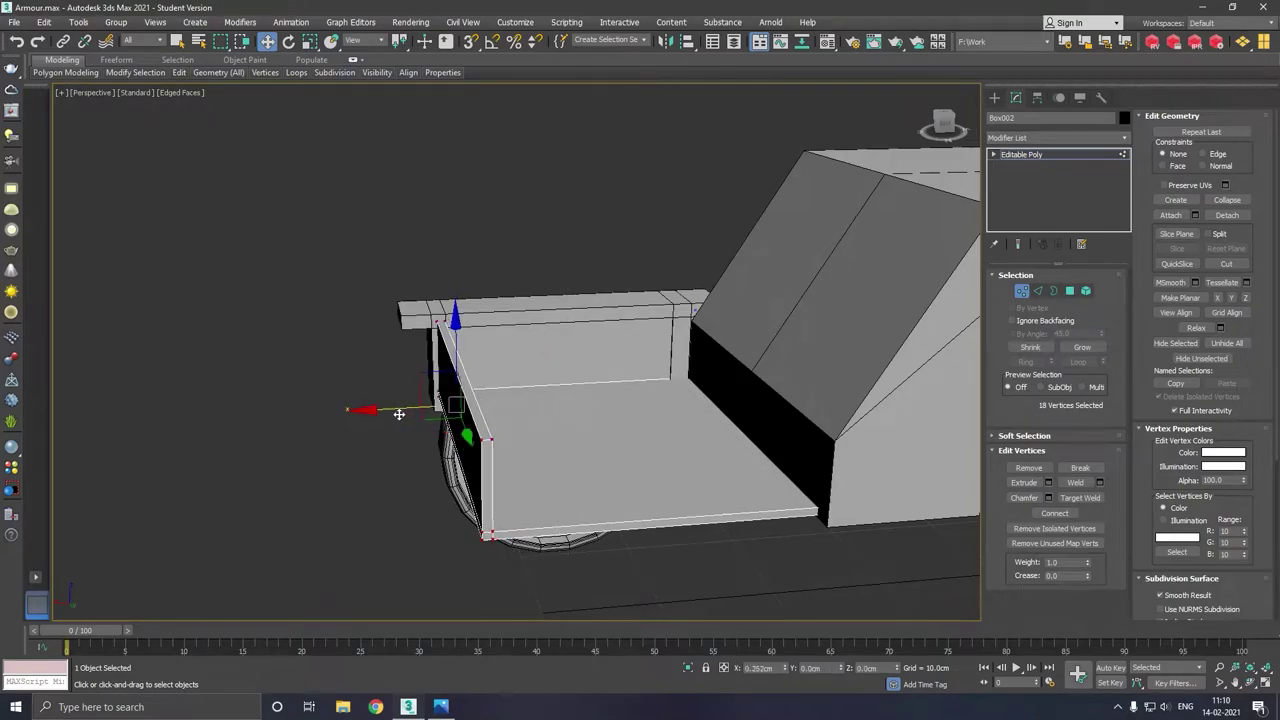
pyautogui.moveTo(443, 406)
pyautogui.keyDown('alt'); pyautogui.mouseDown(button='middle')
pyautogui.moveTo(699, 436)
pyautogui.moveTo(749, 437)
pyautogui.moveTo(751, 417)
pyautogui.mouseUp(button='middle'); pyautogui.keyUp('alt')
pyautogui.moveTo(373, 423)
pyautogui.keyDown('alt'); pyautogui.mouseDown(button='middle')
pyautogui.moveTo(549, 420)
pyautogui.moveTo(317, 366)
pyautogui.moveTo(537, 422)
pyautogui.moveTo(406, 423)
pyautogui.moveTo(473, 443)
pyautogui.moveTo(597, 443)
pyautogui.mouseUp(button='middle'); pyautogui.keyUp('alt')
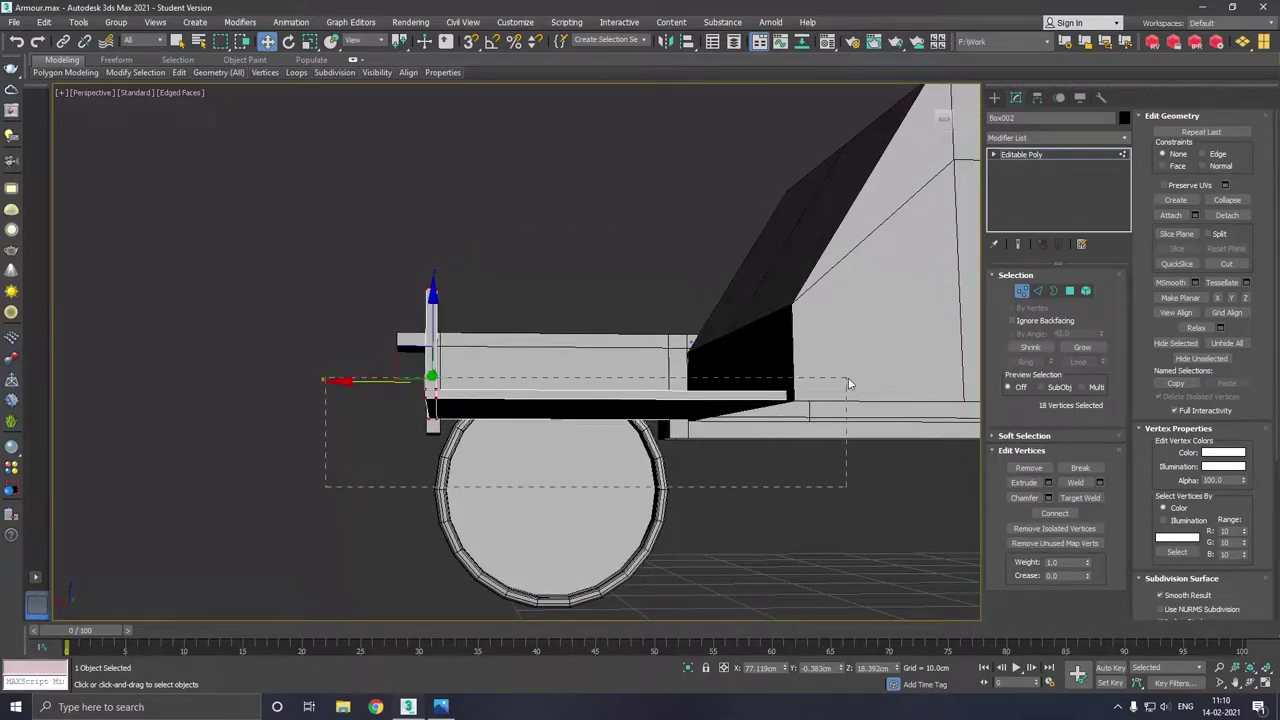
# Lower the vertices around the bottom plate to flatten it.
pyautogui.moveTo(847, 379); pyautogui.dragTo(857, 377)
pyautogui.moveTo(529, 345); pyautogui.dragTo(536, 354)
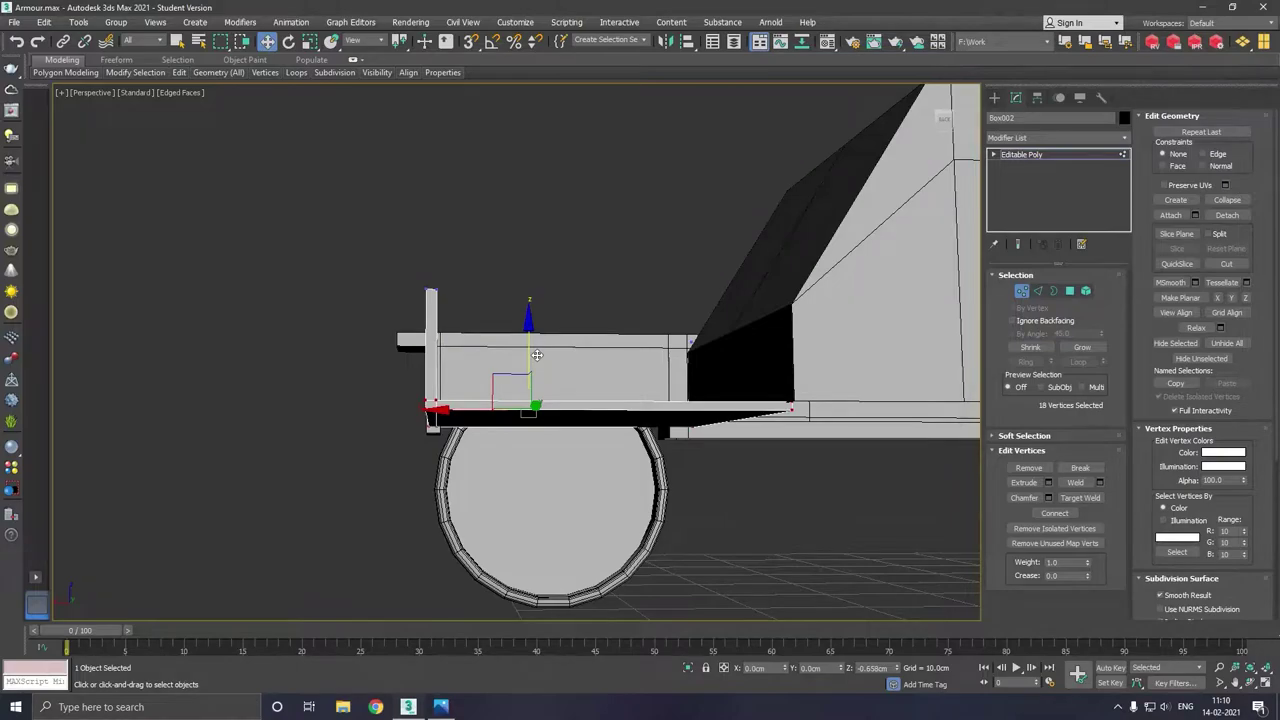
pyautogui.scroll(-5, 513, 365)
pyautogui.keyDown('alt'); pyautogui.moveTo(513, 365); pyautogui.dragTo(764, 380, button='middle'); pyautogui.keyUp('alt')
pyautogui.scroll(2, 510, 355)
pyautogui.scroll(2, 505, 354)
pyautogui.scroll(2, 500, 353)
pyautogui.scroll(2, 494, 351)
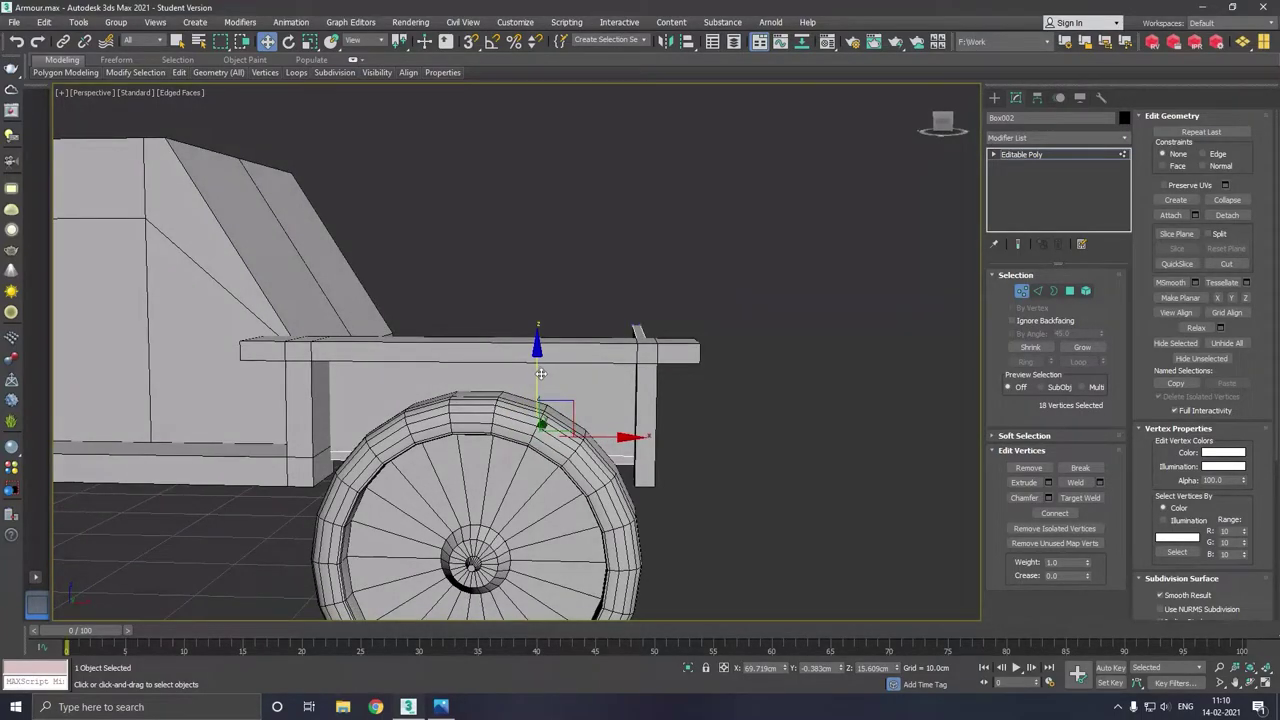
pyautogui.scroll(-3, 545, 370)
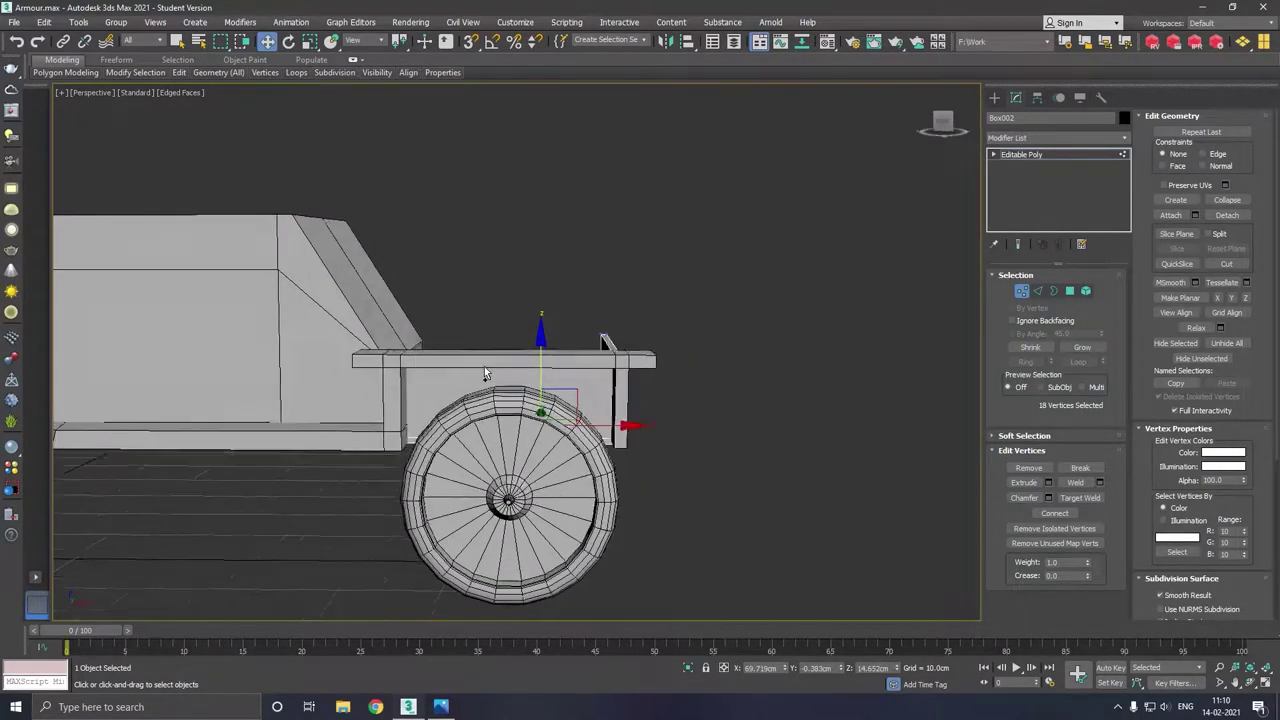
pyautogui.keyDown('alt'); pyautogui.moveTo(482, 373); pyautogui.dragTo(452, 353, button='middle'); pyautogui.keyUp('alt')
# Shift the eight vertices beside the cabin along X until they meet the cabin.
pyautogui.keyDown('alt'); pyautogui.click(466, 540); pyautogui.keyUp('alt')
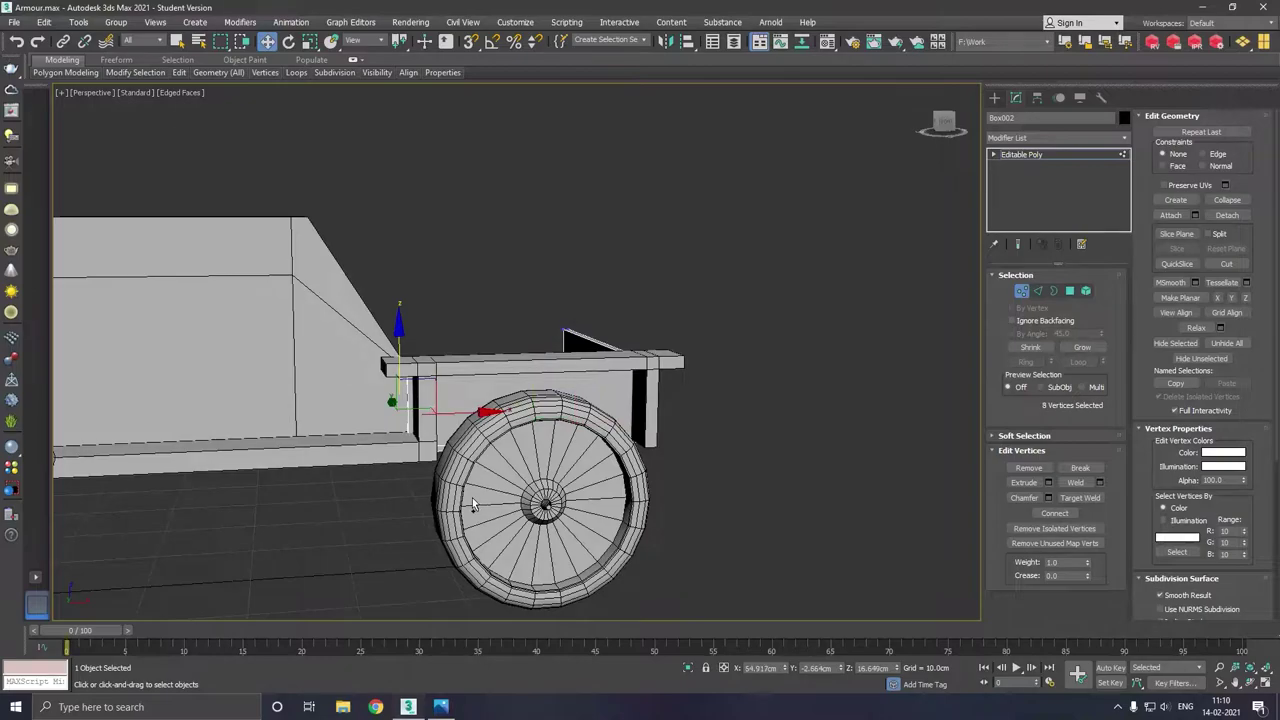
pyautogui.keyDown('alt'); pyautogui.moveTo(470, 541); pyautogui.dragTo(475, 553, button='middle'); pyautogui.keyUp('alt')
pyautogui.keyDown('alt'); pyautogui.moveTo(420, 452); pyautogui.dragTo(435, 445, button='middle'); pyautogui.keyUp('alt')
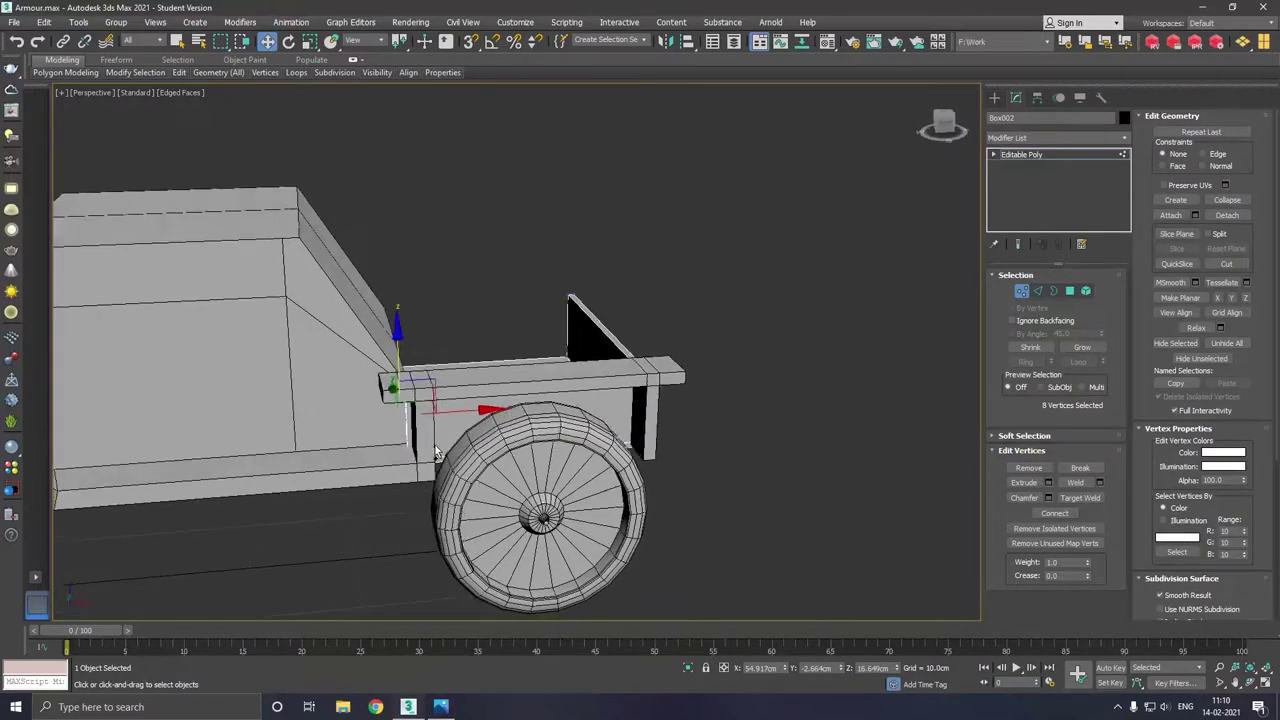
pyautogui.scroll(2, 430, 430)
pyautogui.moveTo(445, 422); pyautogui.dragTo(457, 415)
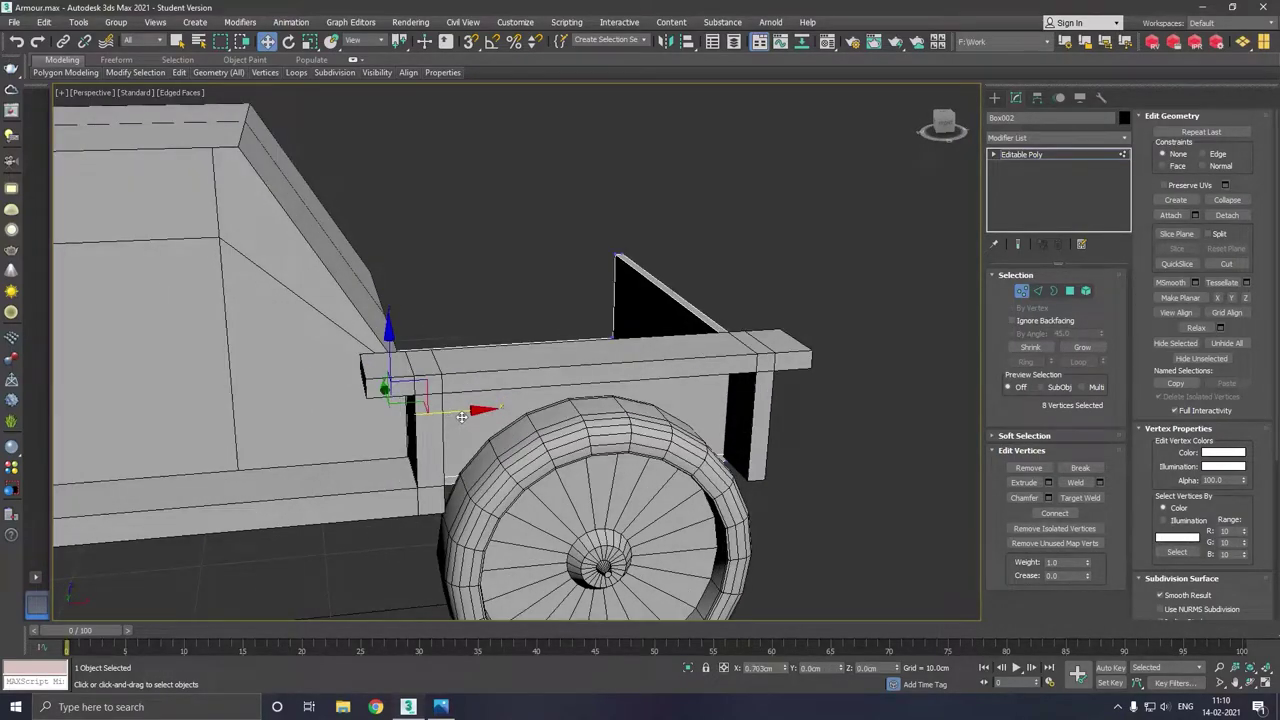
pyautogui.keyDown('alt'); pyautogui.moveTo(457, 415); pyautogui.dragTo(250, 435, button='middle'); pyautogui.keyUp('alt')
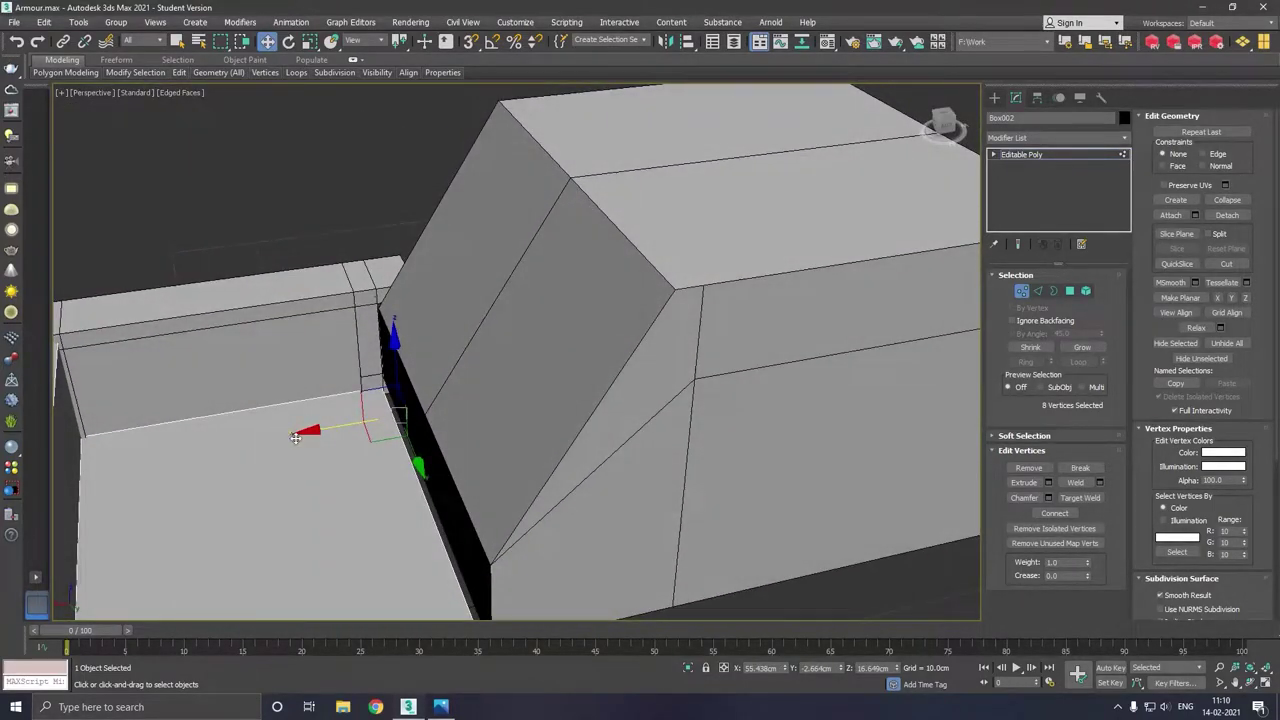
pyautogui.moveTo(295, 437); pyautogui.dragTo(330, 440)
pyautogui.keyDown('alt'); pyautogui.moveTo(330, 440); pyautogui.dragTo(652, 459, button='middle'); pyautogui.keyUp('alt')
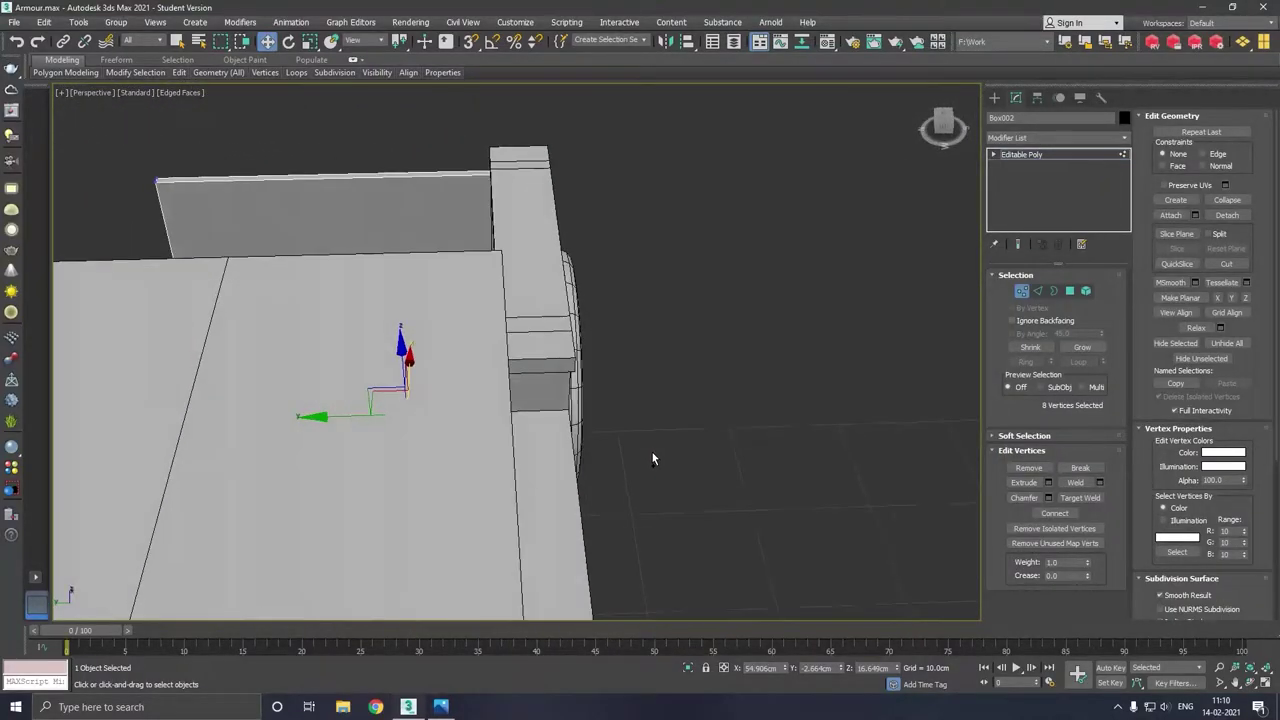
pyautogui.hotkey('shift', 'z')
# Nudge the eighteen vertices at the bed's end slightly along Y.
pyautogui.moveTo(821, 514); pyautogui.dragTo(776, 527)
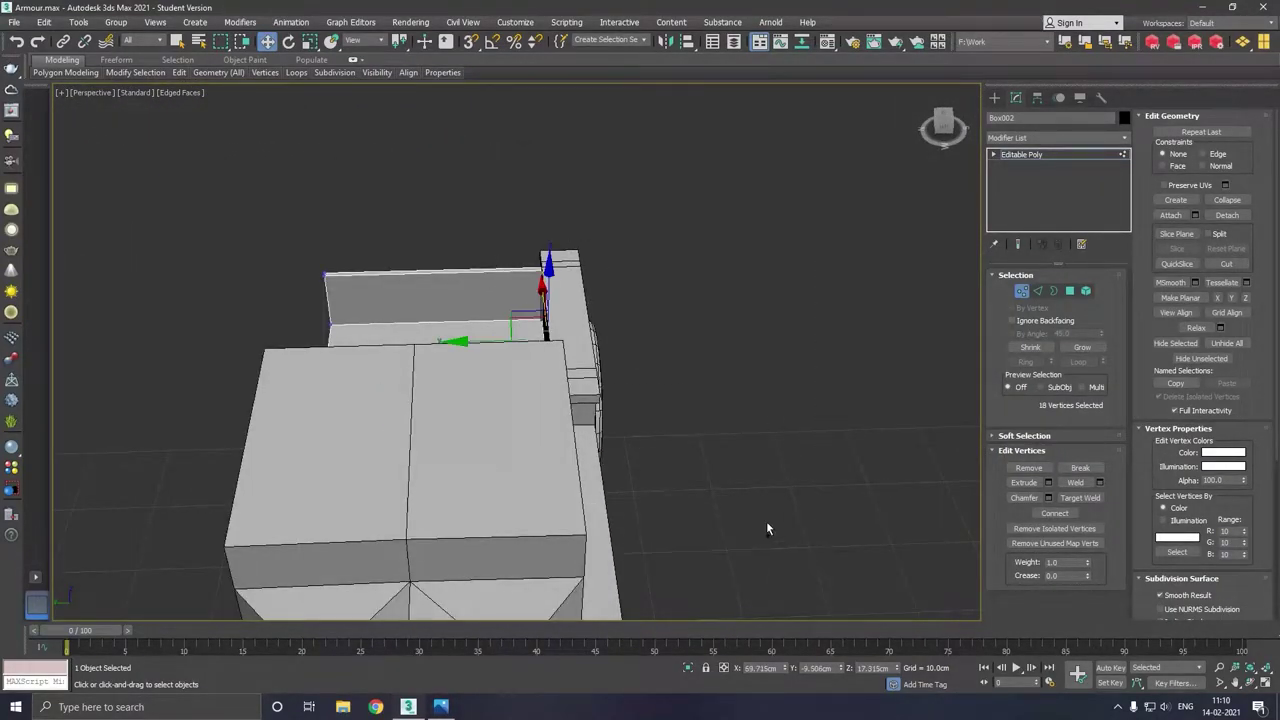
pyautogui.keyDown('alt'); pyautogui.moveTo(776, 527); pyautogui.dragTo(649, 463, button='middle'); pyautogui.keyUp('alt')
pyautogui.scroll(2, 453, 386)
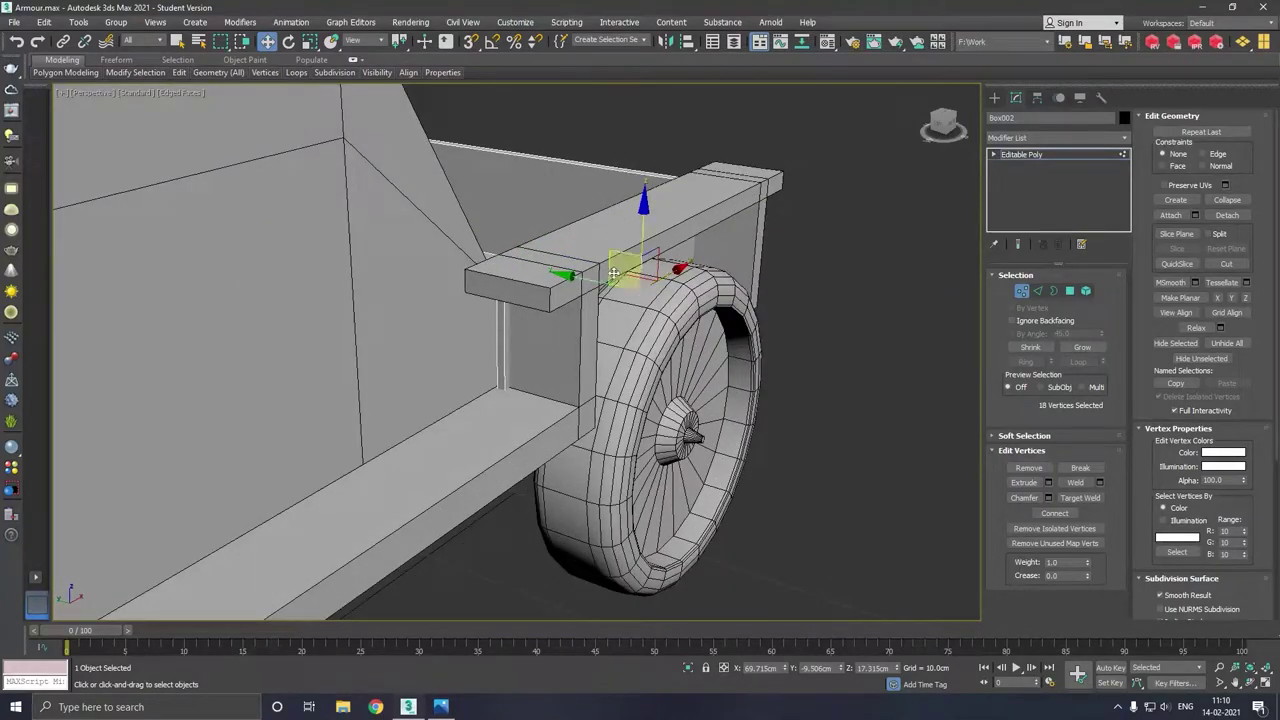
pyautogui.moveTo(591, 281); pyautogui.dragTo(587, 288)
pyautogui.moveTo(612, 314)
pyautogui.keyDown('alt'); pyautogui.mouseDown(button='middle')
pyautogui.moveTo(713, 358)
pyautogui.moveTo(652, 340)
pyautogui.mouseUp(button='middle'); pyautogui.keyUp('alt')
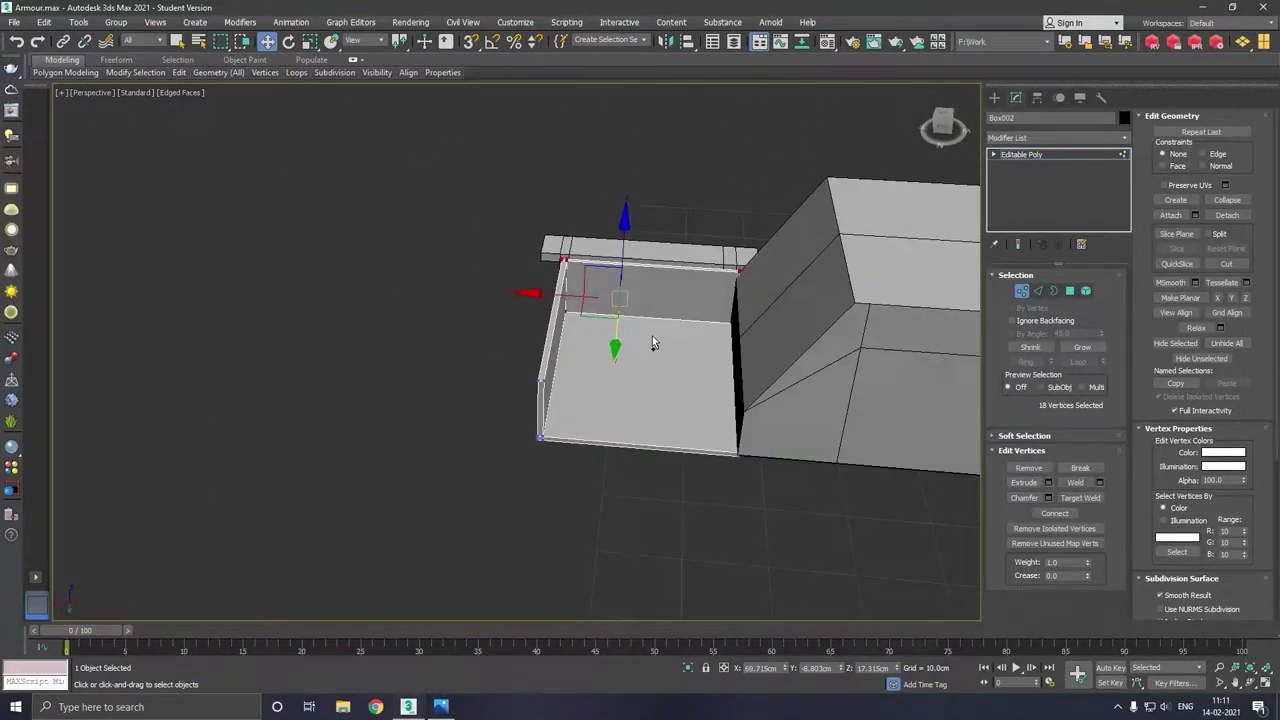
# Shift the eight vertices along the bed's cabin edge slightly along X.
pyautogui.moveTo(813, 544); pyautogui.dragTo(813, 540)
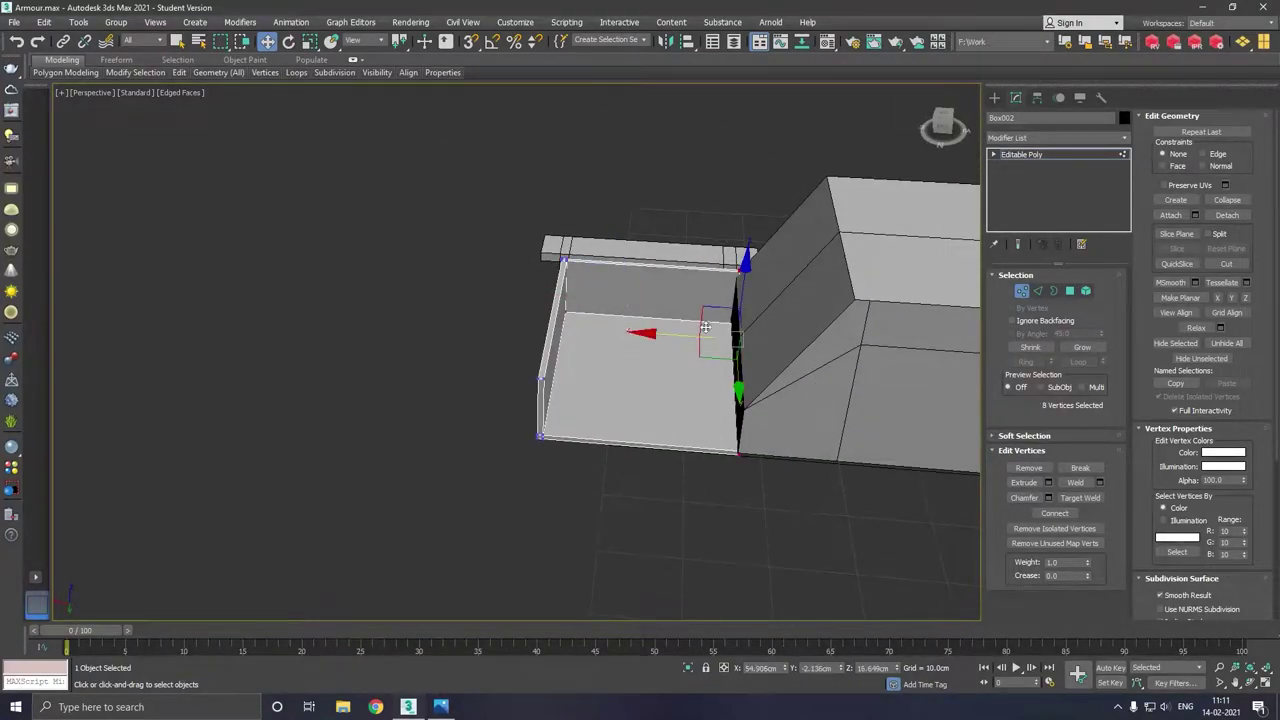
pyautogui.keyDown('alt'); pyautogui.moveTo(760, 400); pyautogui.dragTo(740, 360, button='middle'); pyautogui.keyUp('alt')
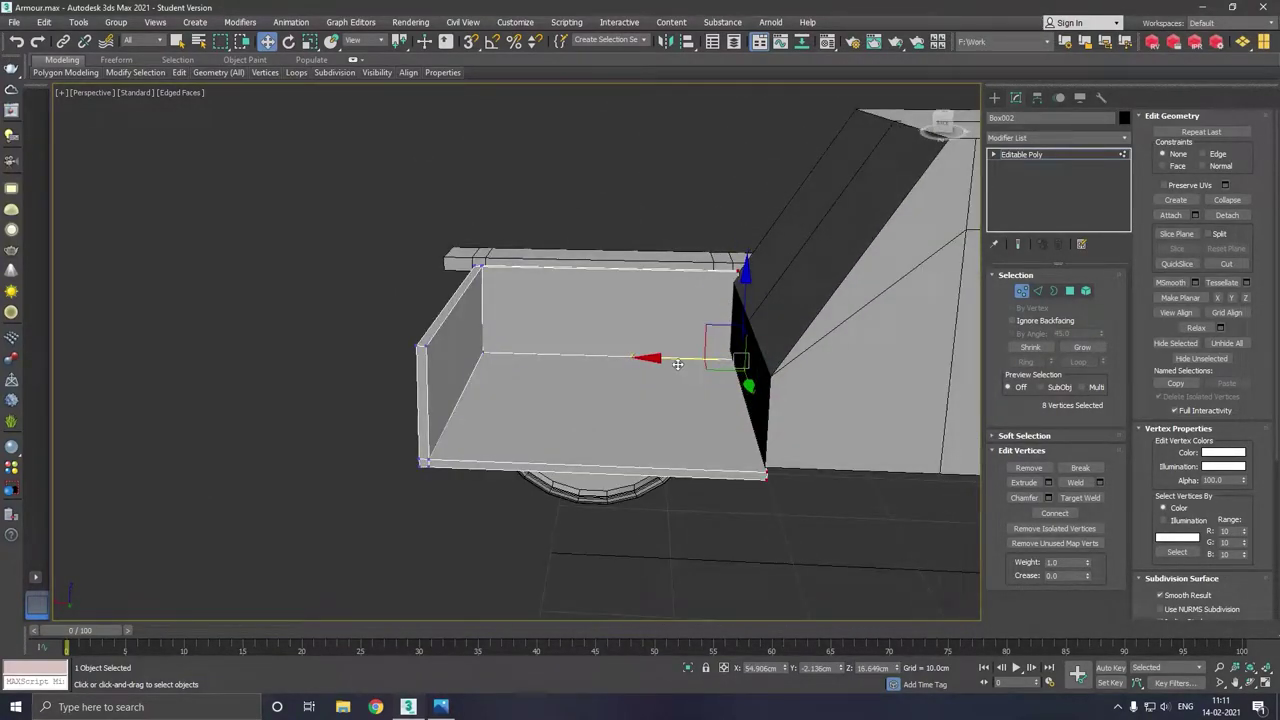
pyautogui.moveTo(678, 363); pyautogui.dragTo(680, 363)
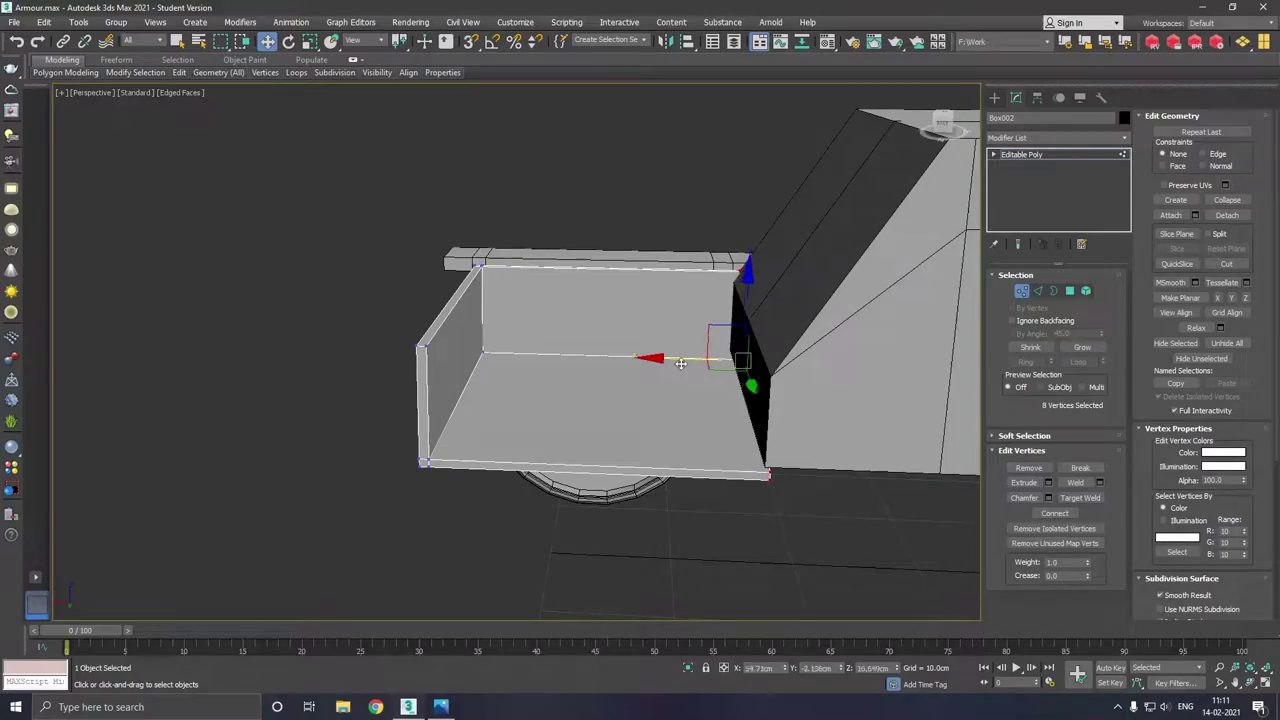
pyautogui.keyDown('alt'); pyautogui.moveTo(557, 258); pyautogui.dragTo(557, 243, button='middle'); pyautogui.keyUp('alt')
# Lower the bed wall's top-edge vertices and push the right-corner vertices outward along X.
pyautogui.moveTo(329, 215); pyautogui.dragTo(858, 333)
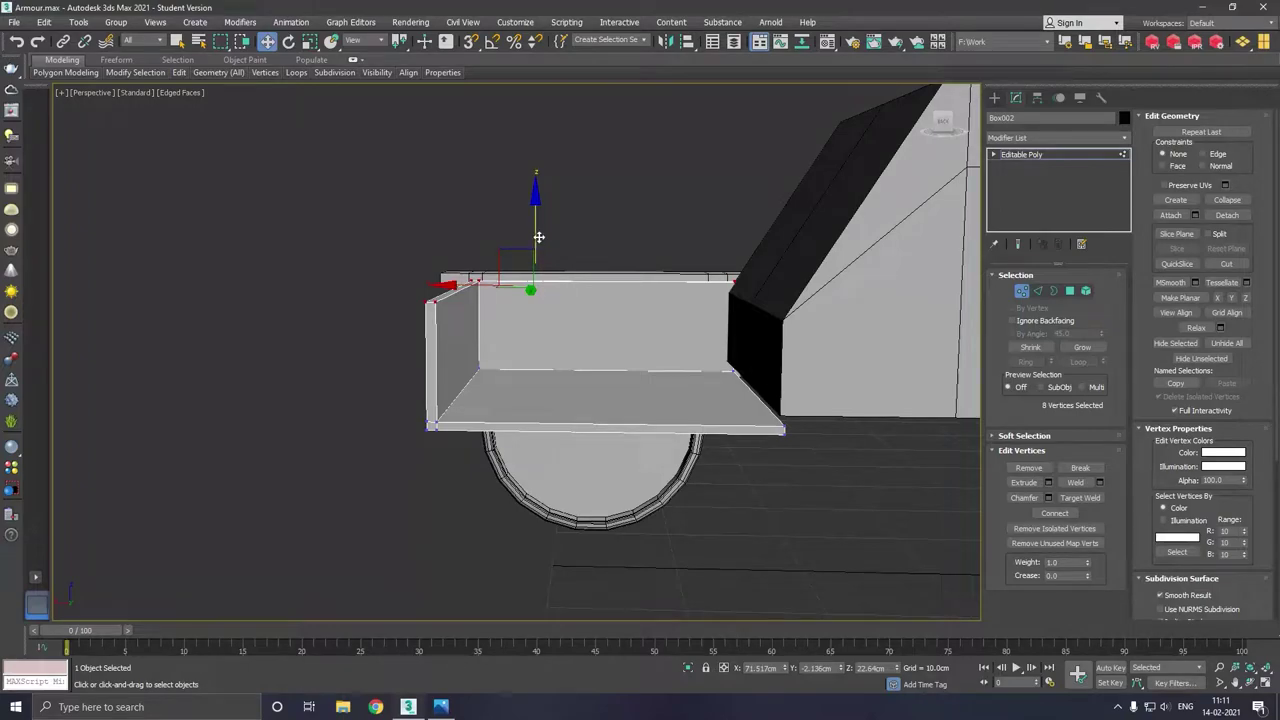
pyautogui.moveTo(538, 236); pyautogui.dragTo(534, 240)
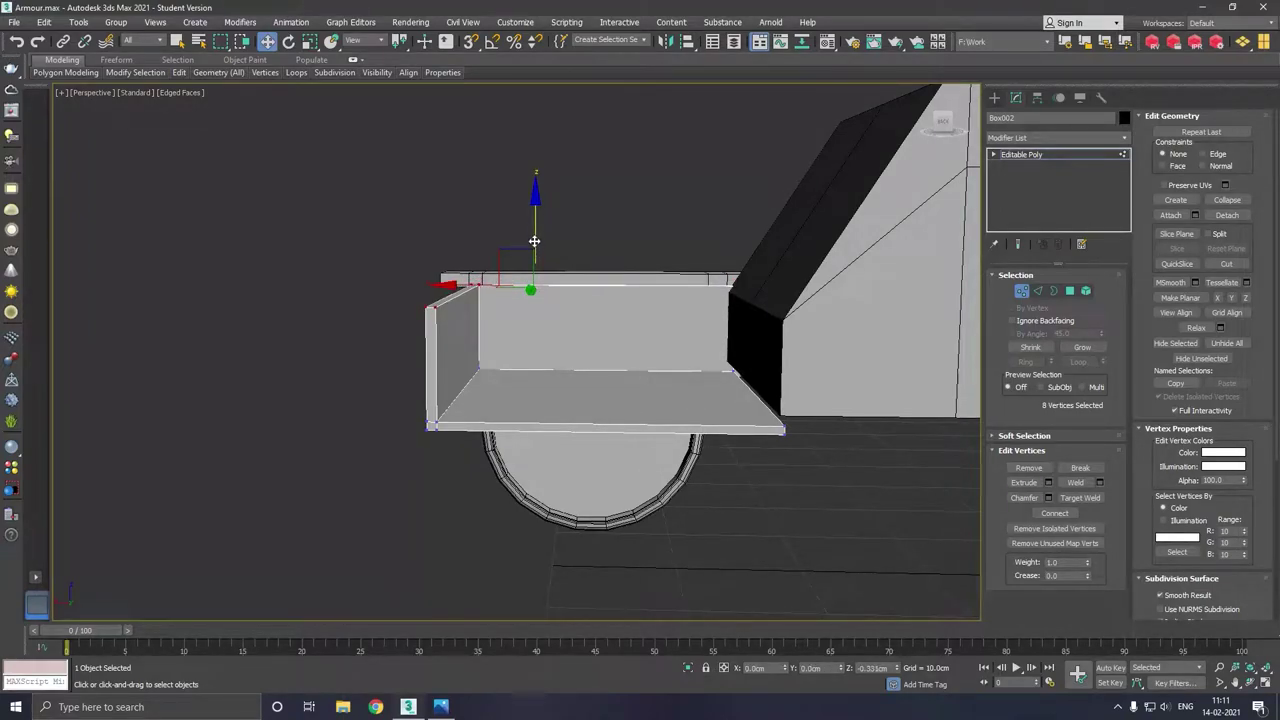
pyautogui.moveTo(672, 270); pyautogui.dragTo(765, 402)
pyautogui.moveTo(680, 363); pyautogui.dragTo(684, 364)
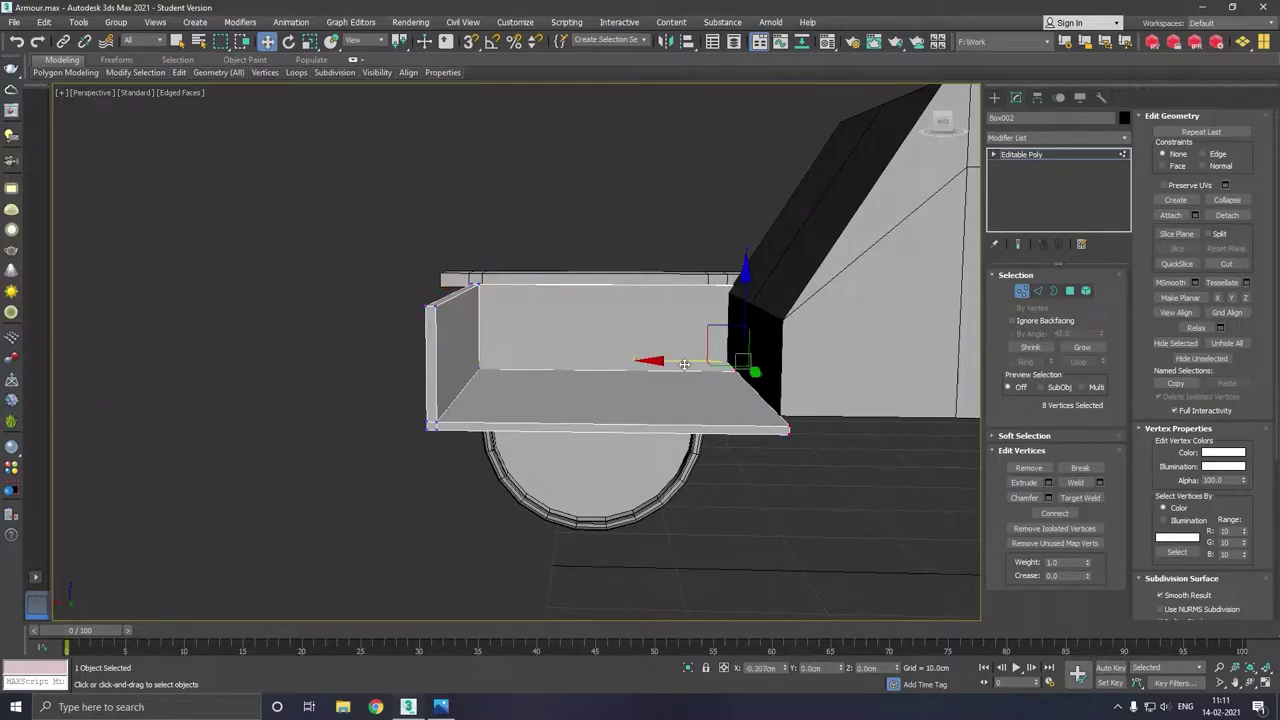
pyautogui.keyDown('alt'); pyautogui.moveTo(684, 364); pyautogui.dragTo(710, 333, button='middle'); pyautogui.keyUp('alt')
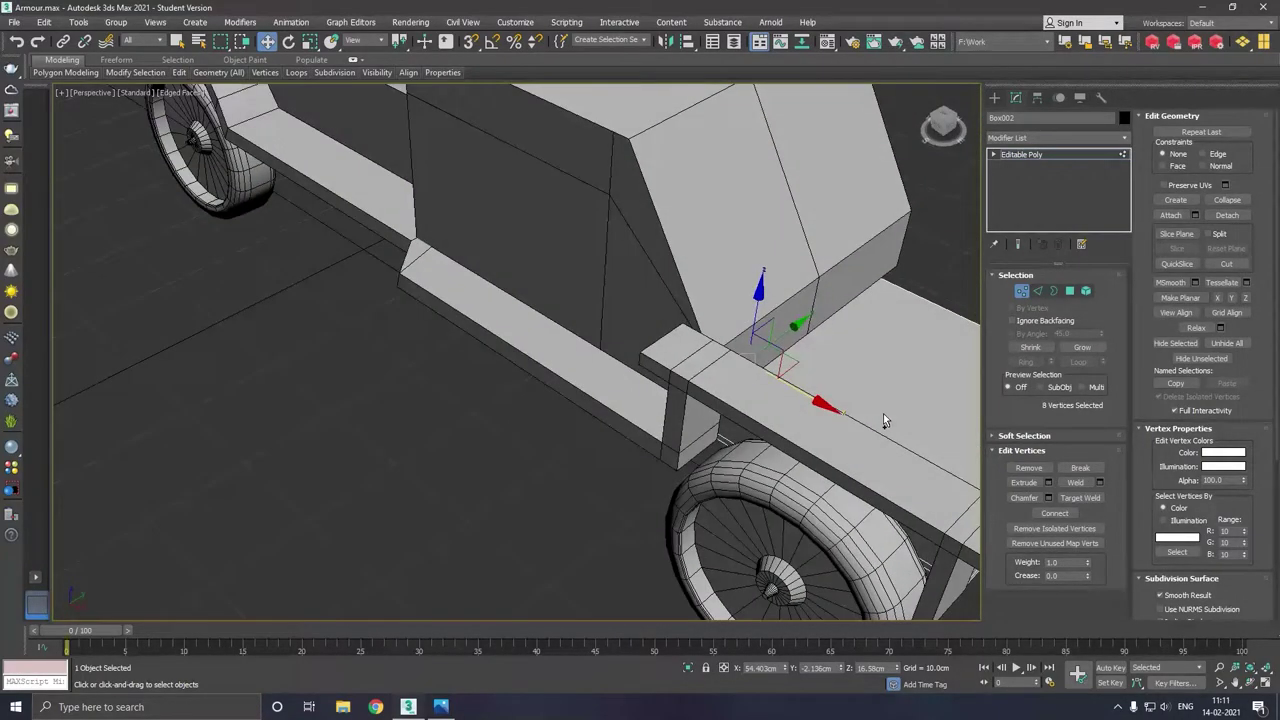
pyautogui.scroll(-2, 487, 406)
pyautogui.moveTo(487, 406)
pyautogui.keyDown('alt'); pyautogui.mouseDown(button='middle')
pyautogui.moveTo(614, 394)
pyautogui.moveTo(907, 268)
pyautogui.mouseUp(button='middle'); pyautogui.keyUp('alt')
# Add a Symmetry modifier to Box002 with Mirror Axis Z and Flip off.
pyautogui.click(1038, 154)
pyautogui.click(1120, 137)
pyautogui.scroll(-10, 1046, 401)
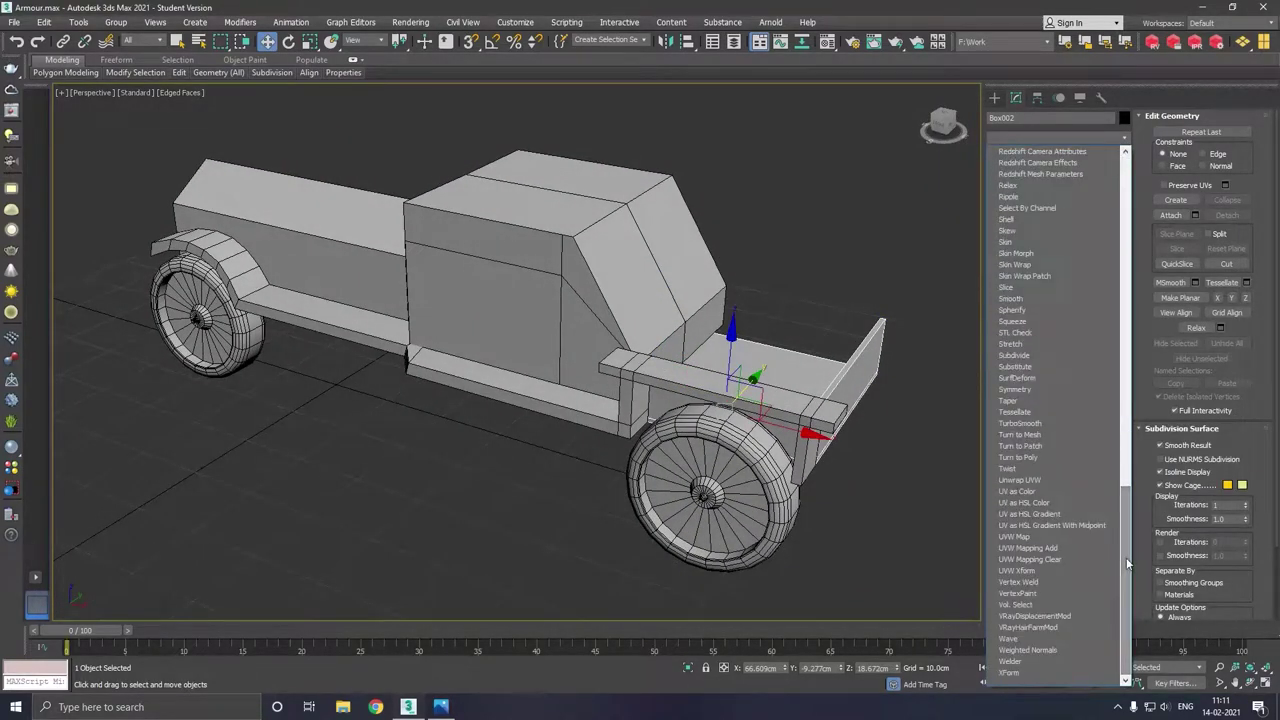
pyautogui.click(1041, 393)
pyautogui.click(1048, 301)
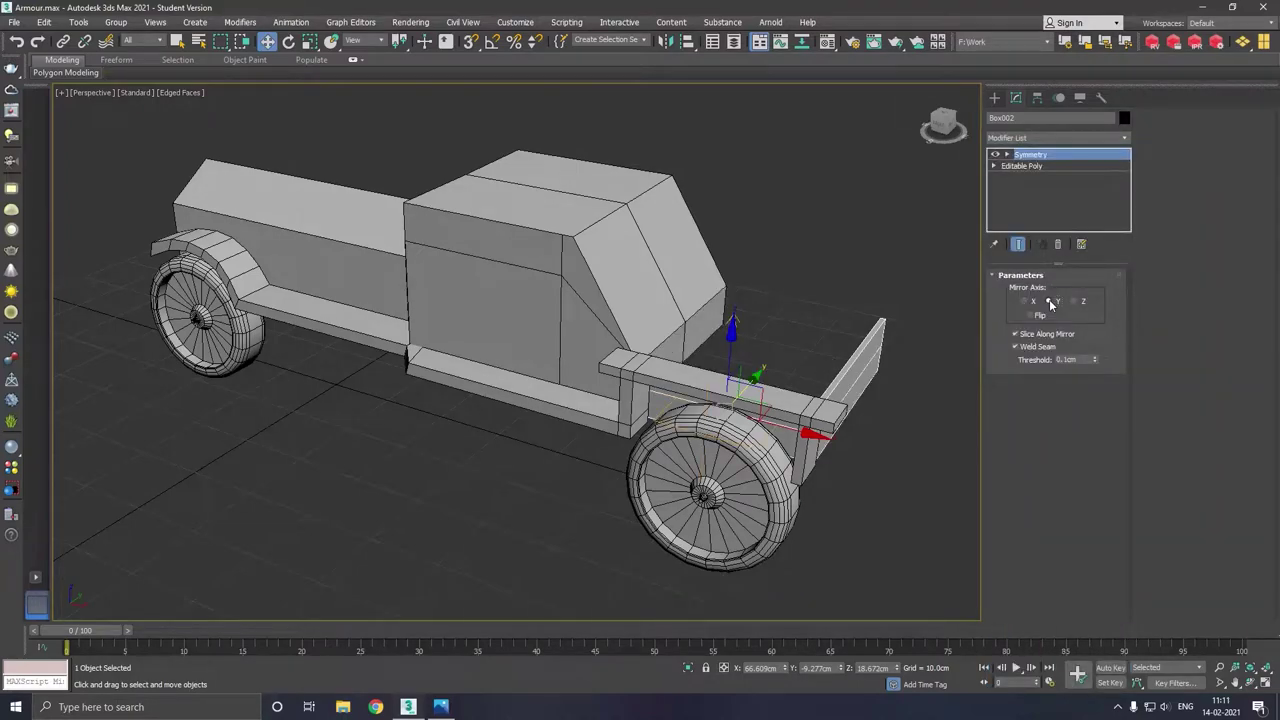
pyautogui.click(1032, 316)
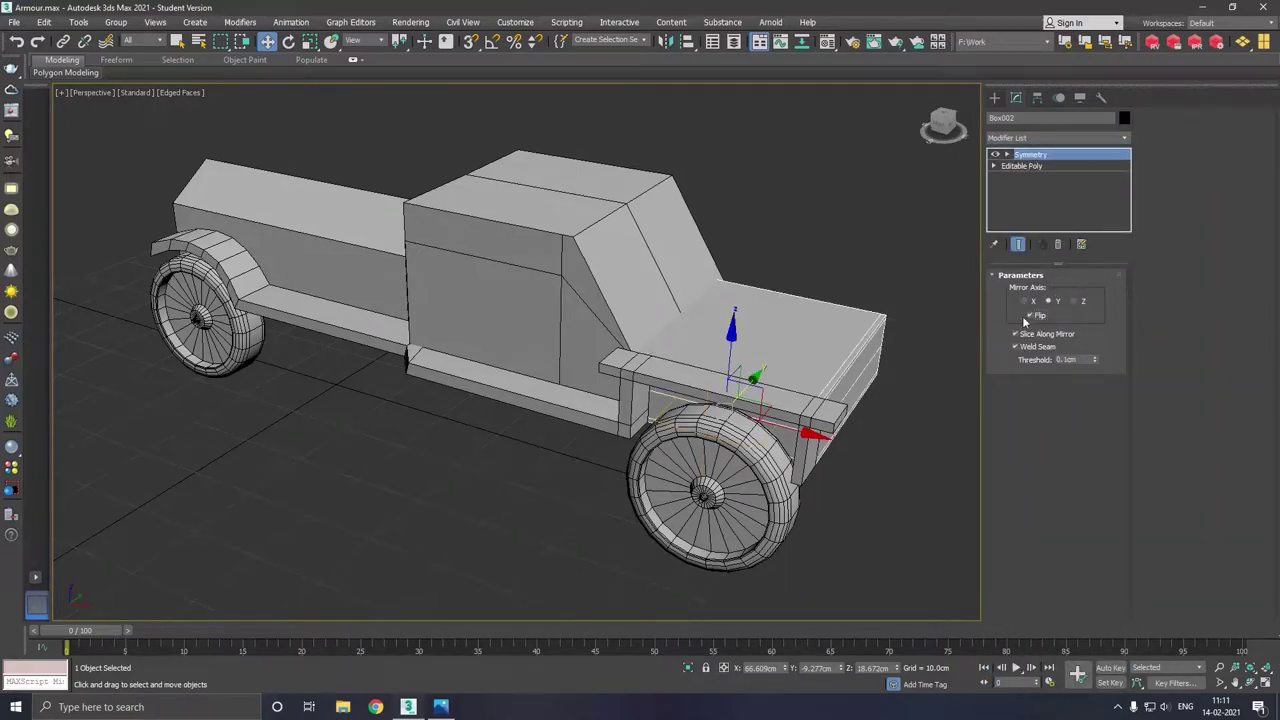
pyautogui.click(1075, 300)
pyautogui.click(1032, 316)
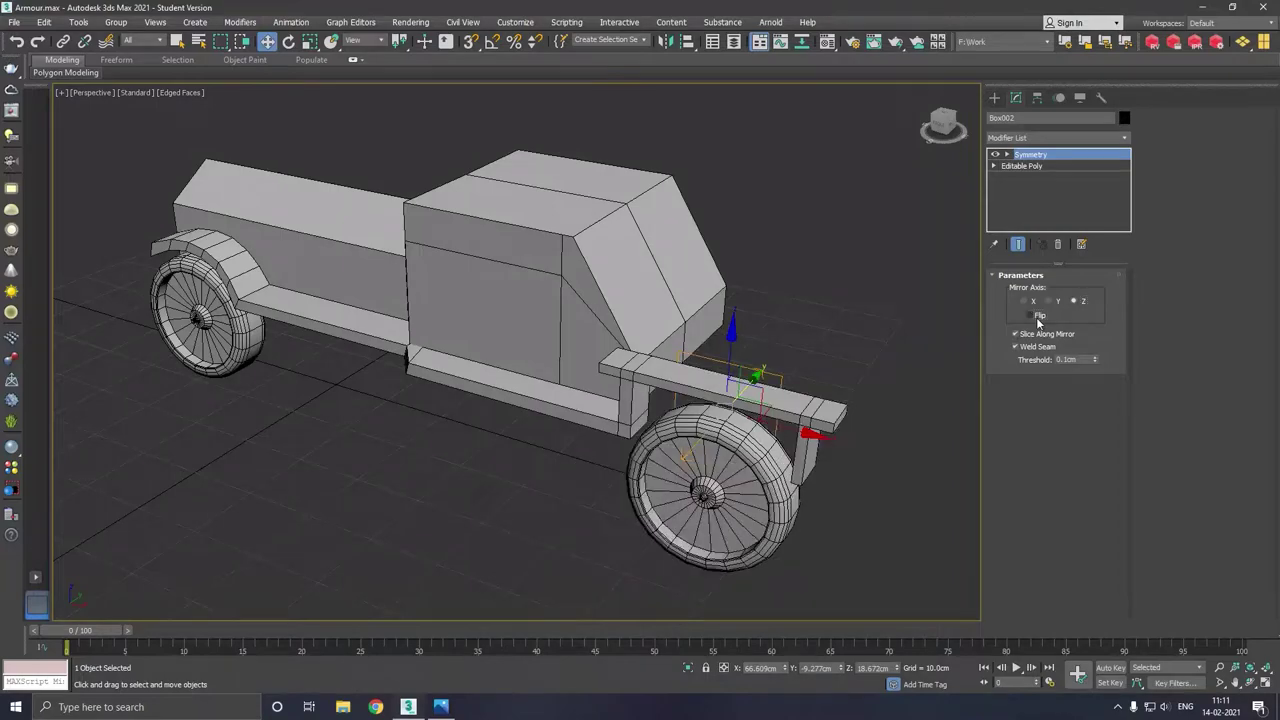
pyautogui.click(1021, 156)
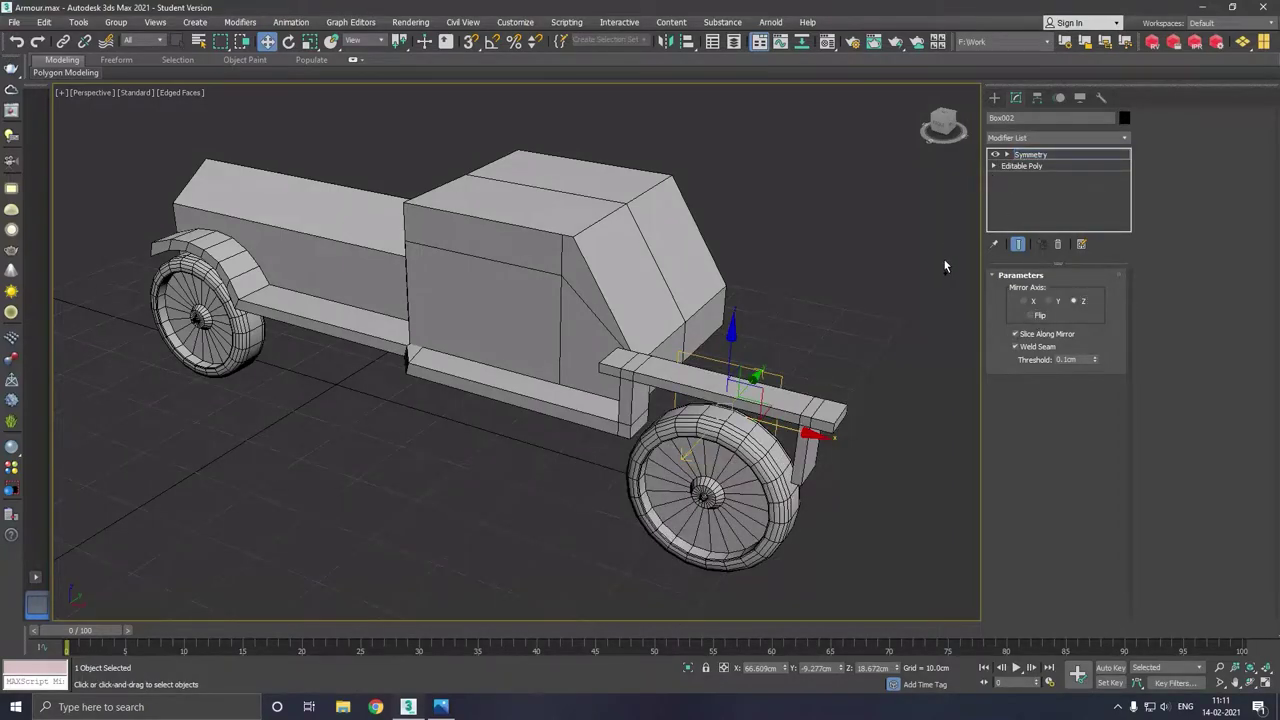
# Move the Symmetry mirror plane sideways along Y and slightly up along Z.
pyautogui.keyDown('alt'); pyautogui.moveTo(943, 260); pyautogui.dragTo(849, 297, button='middle'); pyautogui.keyUp('alt')
pyautogui.moveTo(798, 417); pyautogui.dragTo(917, 393)
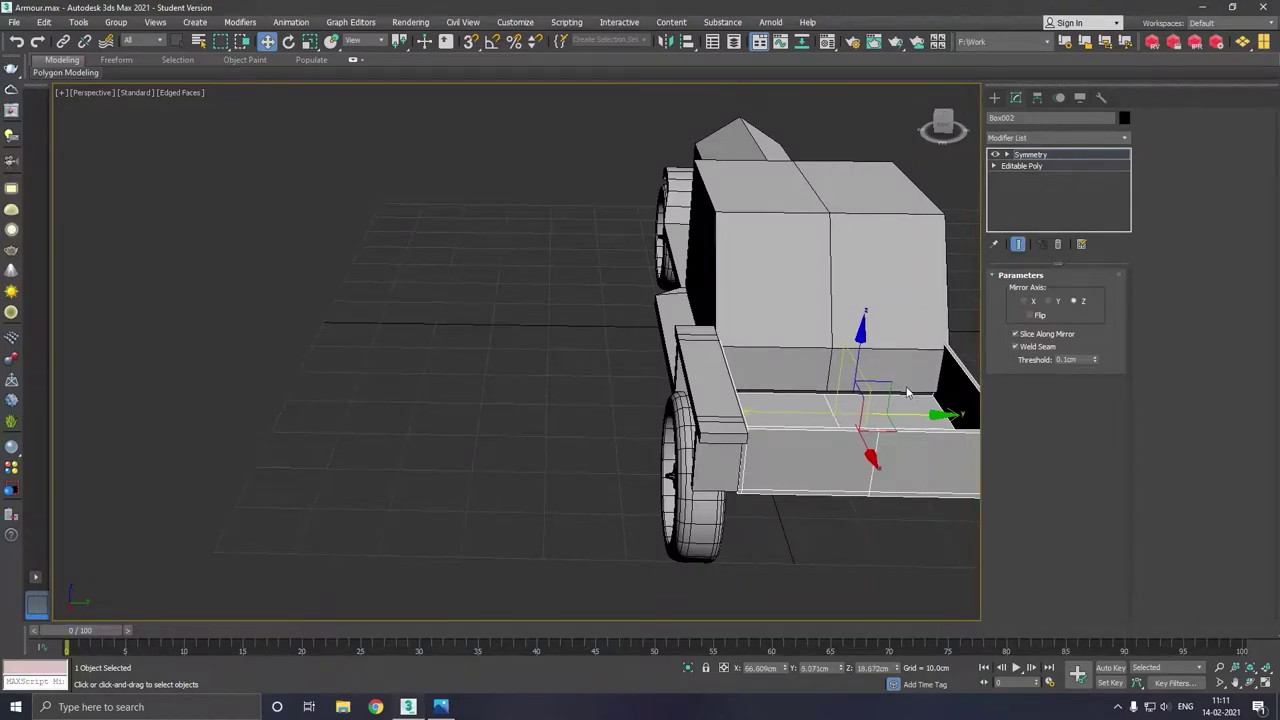
pyautogui.moveTo(871, 400)
pyautogui.keyDown('alt'); pyautogui.mouseDown(button='middle')
pyautogui.moveTo(804, 421)
pyautogui.moveTo(579, 362)
pyautogui.mouseUp(button='middle'); pyautogui.keyUp('alt')
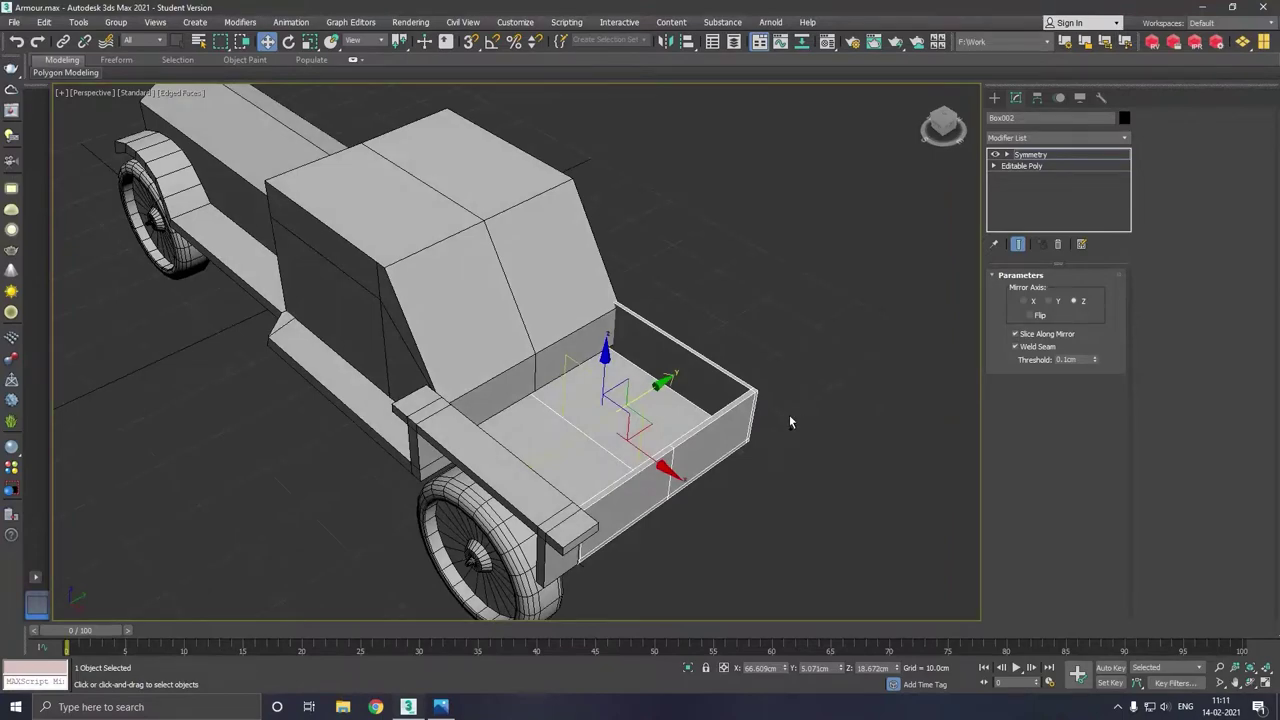
pyautogui.click(1022, 156)
pyautogui.moveTo(503, 393); pyautogui.dragTo(496, 389)
pyautogui.moveTo(496, 389)
pyautogui.keyDown('alt'); pyautogui.mouseDown(button='middle')
pyautogui.moveTo(606, 374)
pyautogui.moveTo(628, 395)
pyautogui.moveTo(613, 385)
pyautogui.moveTo(537, 410)
pyautogui.mouseUp(button='middle'); pyautogui.keyUp('alt')
pyautogui.scroll(2, 606, 374)
# Collapse Box002's modifier stack into an Editable Poly.
pyautogui.rightClick(1030, 204)
pyautogui.click(1070, 320)
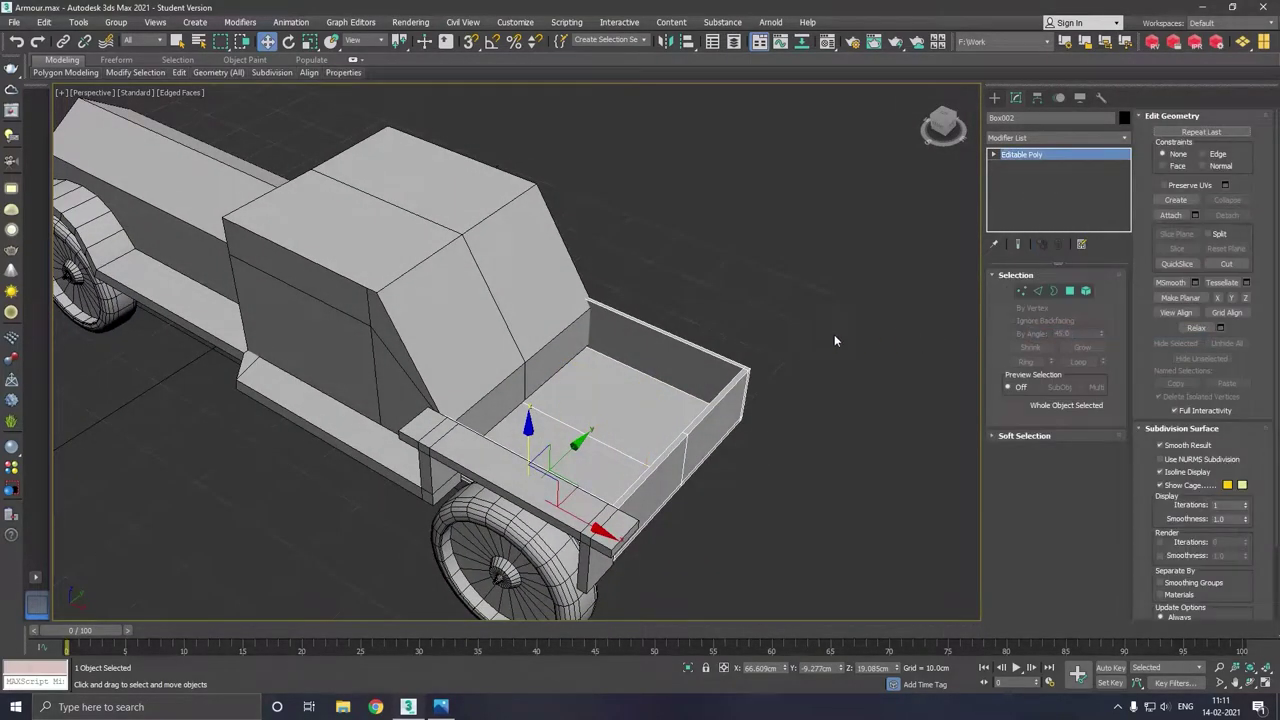
pyautogui.scroll(-4, 834, 338)
pyautogui.moveTo(834, 338)
pyautogui.keyDown('alt'); pyautogui.mouseDown(button='middle')
pyautogui.moveTo(922, 323)
pyautogui.moveTo(745, 335)
pyautogui.moveTo(758, 346)
pyautogui.mouseUp(button='middle'); pyautogui.keyUp('alt')
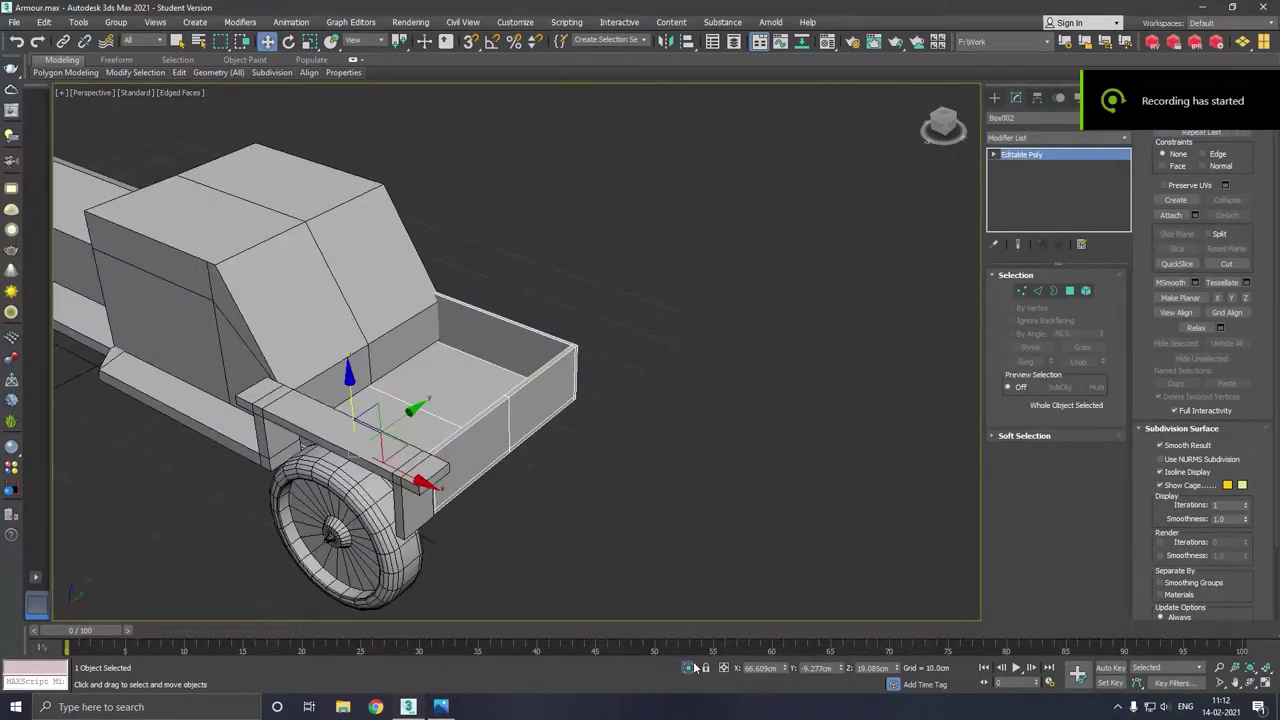
# Isolate the bed box and insert vertical edge loops on its long front wall.
pyautogui.hotkey('alt', 'q')
pyautogui.moveTo(656, 525)
pyautogui.keyDown('alt'); pyautogui.mouseDown(button='middle')
pyautogui.moveTo(600, 508)
pyautogui.moveTo(676, 550)
pyautogui.mouseUp(button='middle'); pyautogui.keyUp('alt')
pyautogui.click(178, 72)
pyautogui.click(288, 105)
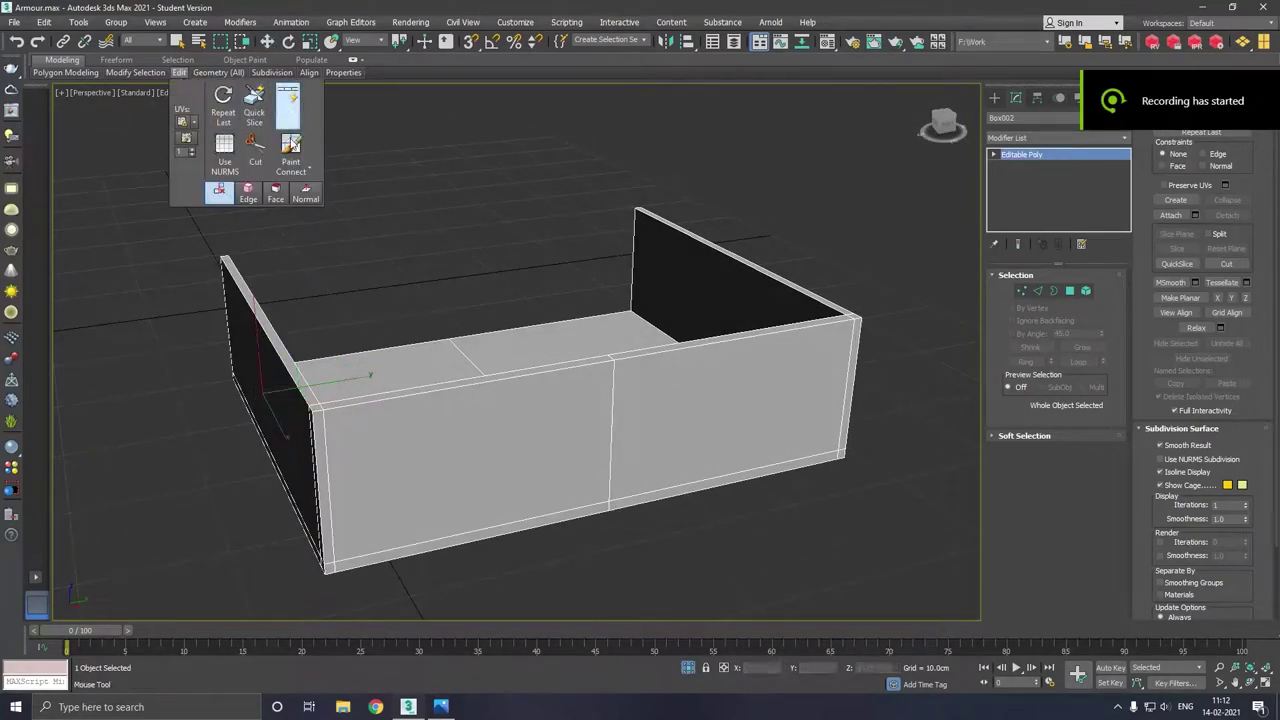
pyautogui.click(402, 555)
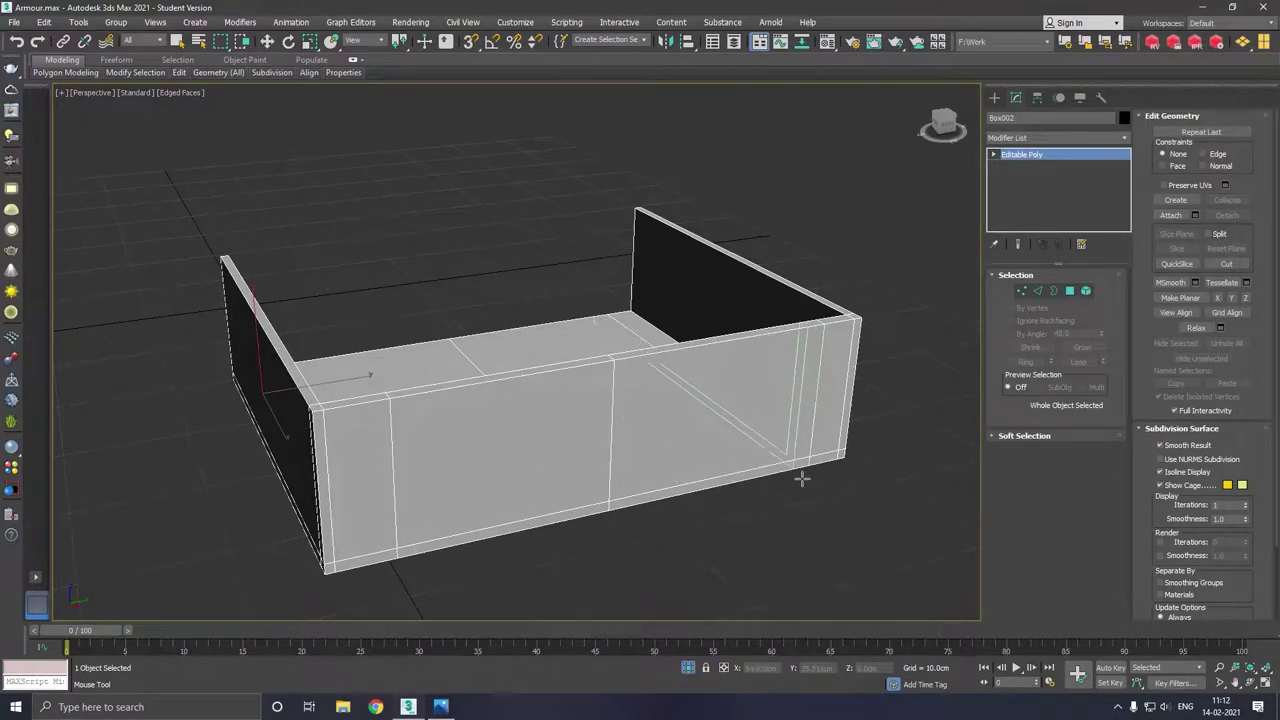
pyautogui.hotkey('shift', 'z')
pyautogui.click(14, 43)
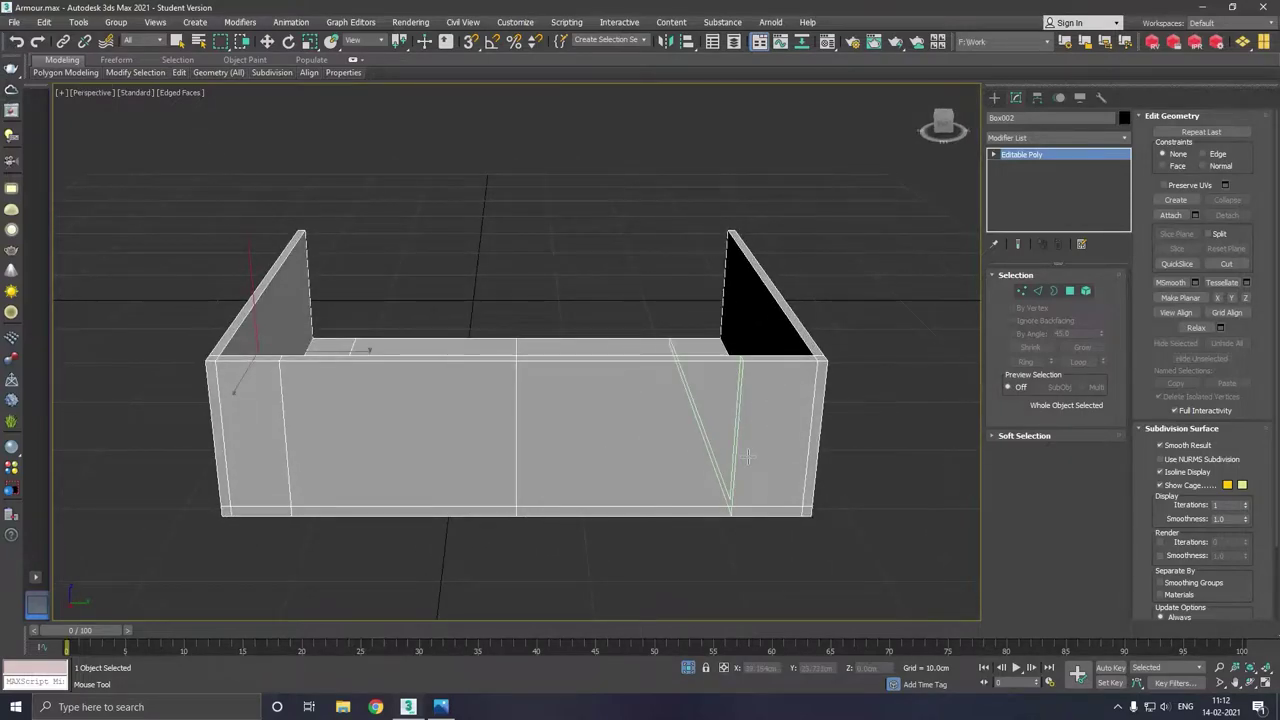
# In Polygon mode, select the middle faces of the front wall.
pyautogui.press('w')
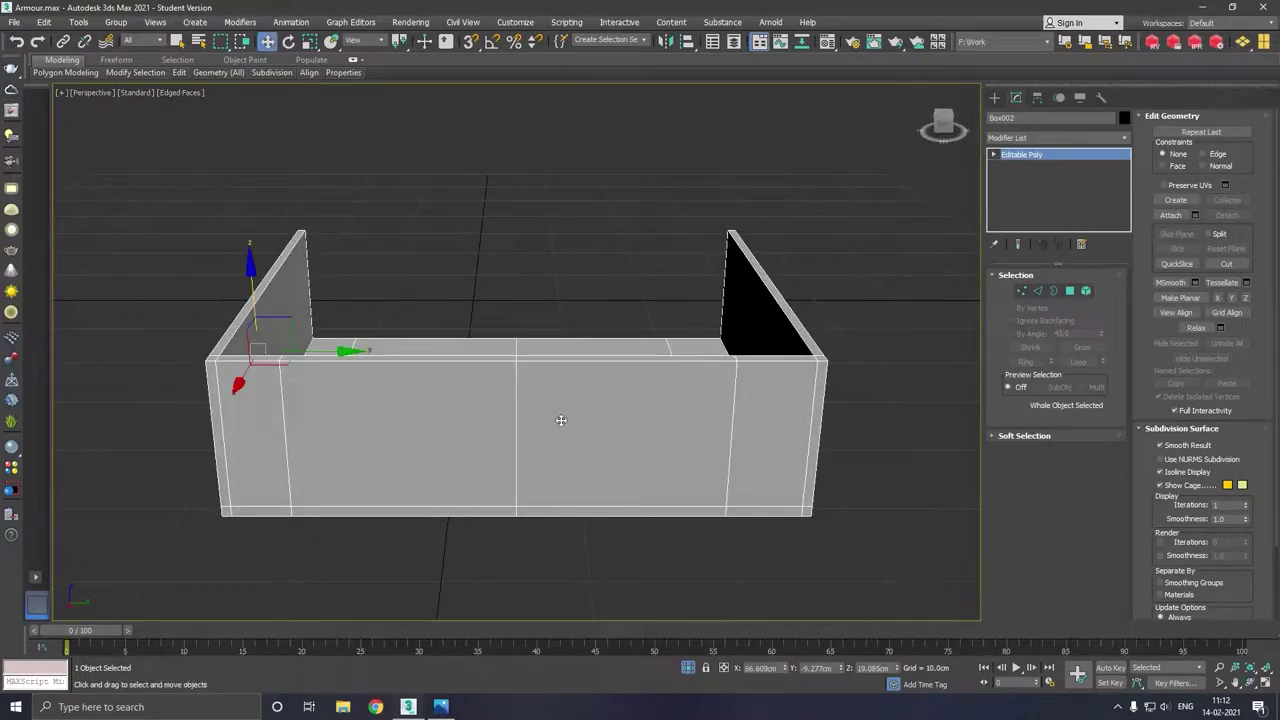
pyautogui.keyDown('alt'); pyautogui.moveTo(584, 419); pyautogui.dragTo(621, 407, button='middle'); pyautogui.keyUp('alt')
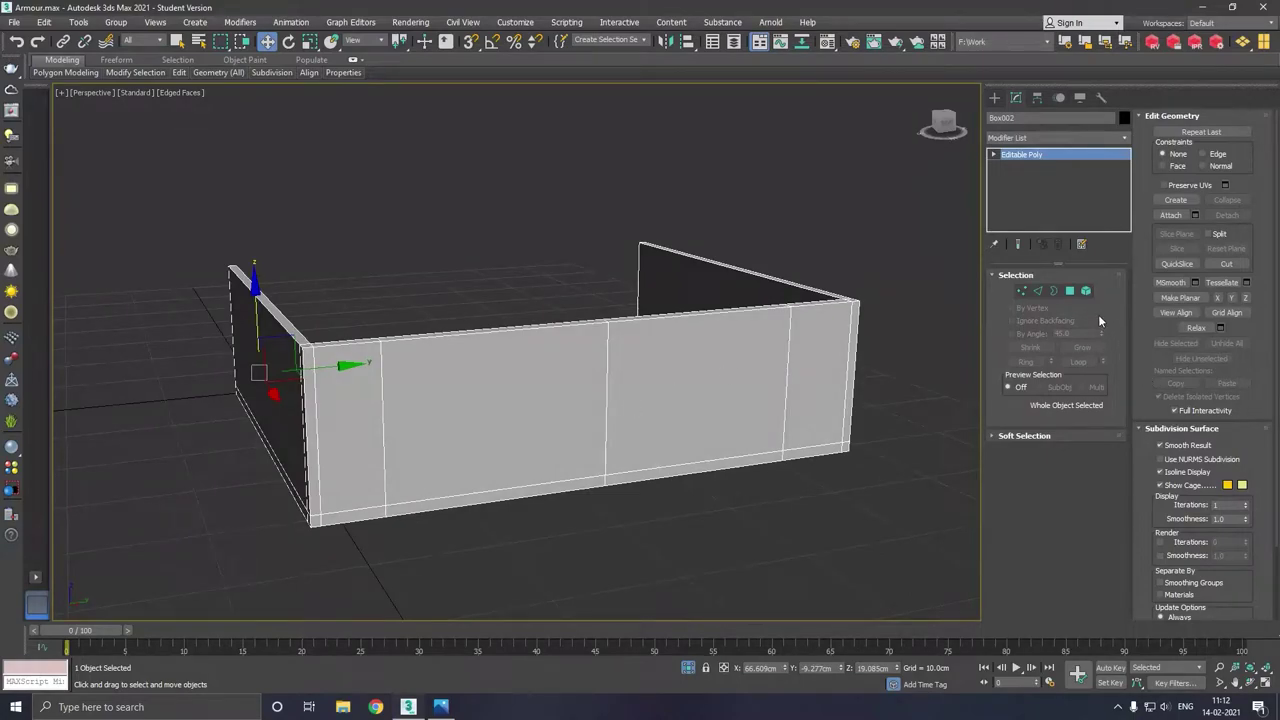
pyautogui.click(1071, 292)
pyautogui.keyDown('alt'); pyautogui.moveTo(583, 380); pyautogui.dragTo(459, 257, button='middle'); pyautogui.keyUp('alt')
pyautogui.moveTo(616, 338); pyautogui.dragTo(616, 334)
pyautogui.moveTo(616, 334)
pyautogui.keyDown('alt'); pyautogui.mouseDown(button='middle')
pyautogui.moveTo(741, 391)
pyautogui.moveTo(646, 384)
pyautogui.mouseUp(button='middle'); pyautogui.keyUp('alt')
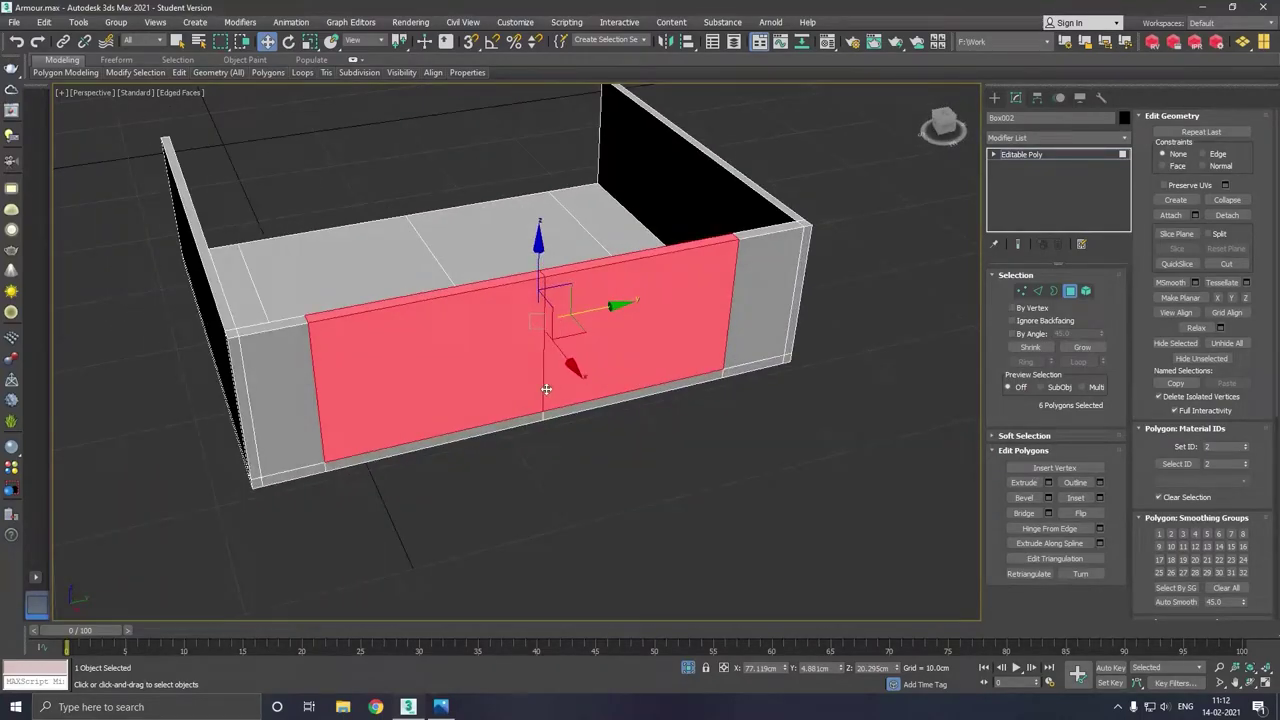
# Detach the selected wall faces as Object001 and select the new object.
pyautogui.click(1234, 219)
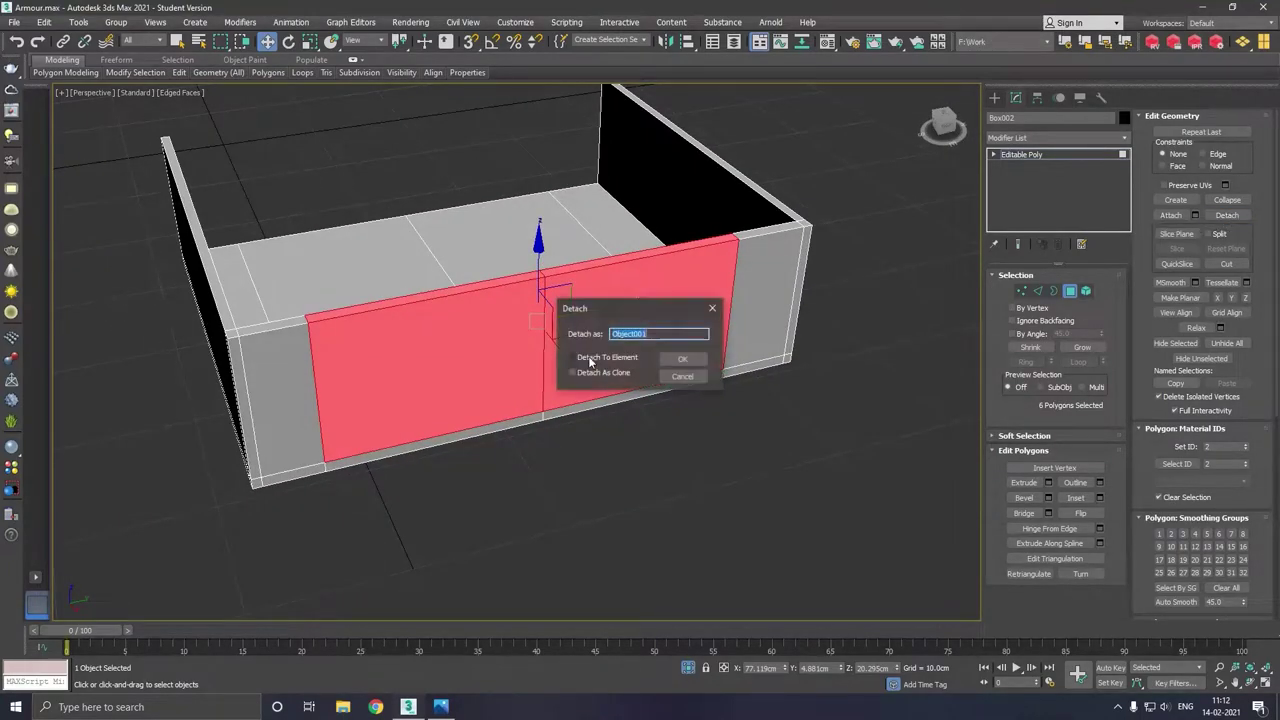
pyautogui.click(658, 370)
pyautogui.click(1052, 155)
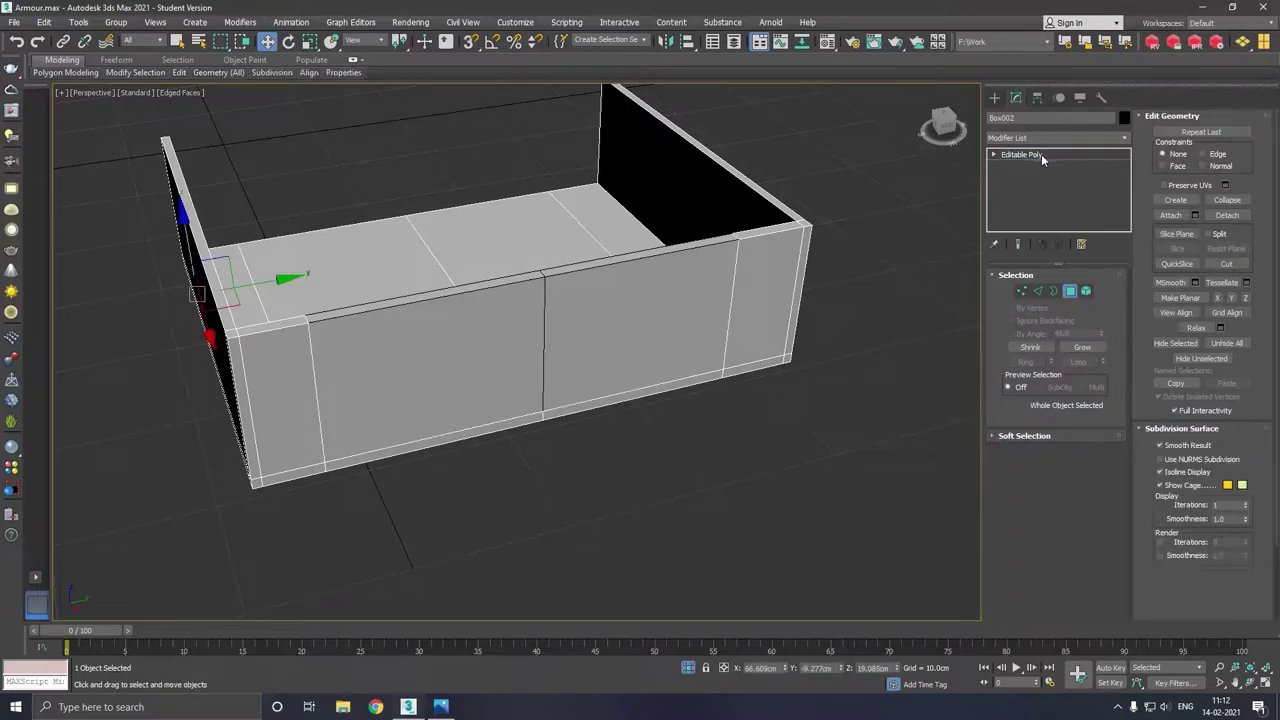
pyautogui.click(710, 307)
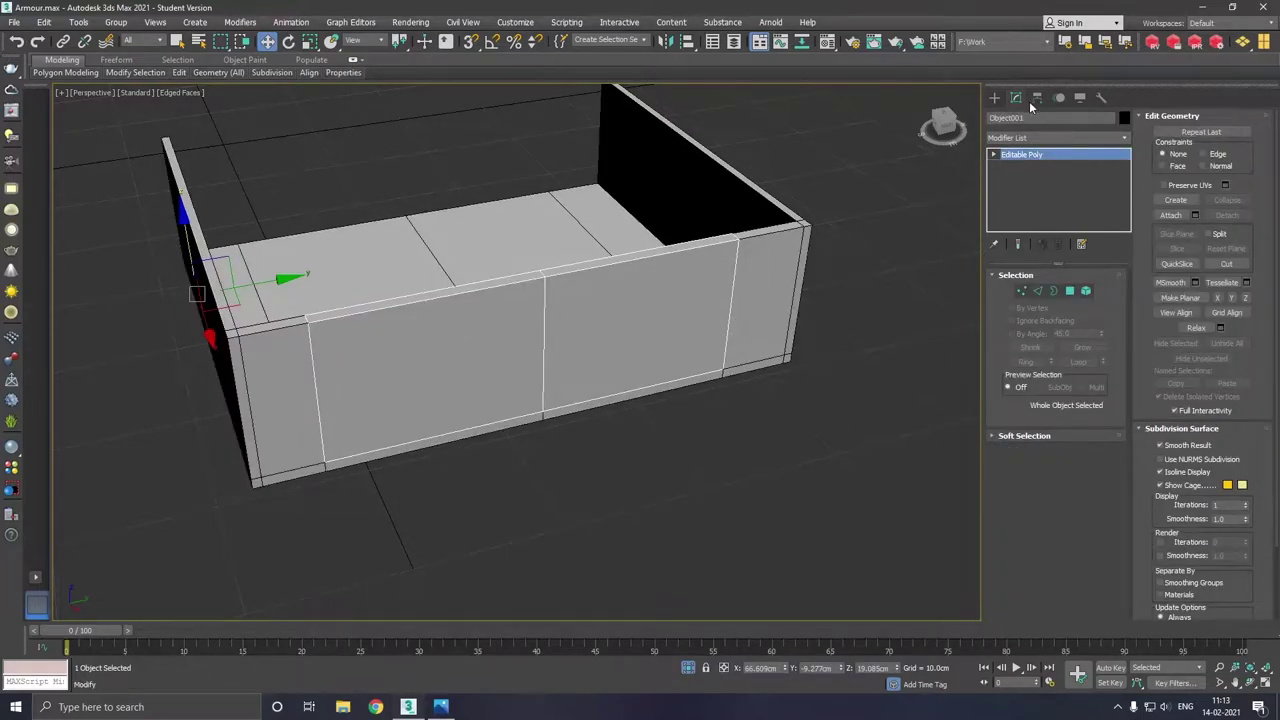
# Centre Object001's pivot with Affect Pivot Only > Center to Object.
pyautogui.click(1037, 97)
pyautogui.click(1056, 189)
pyautogui.click(1055, 259)
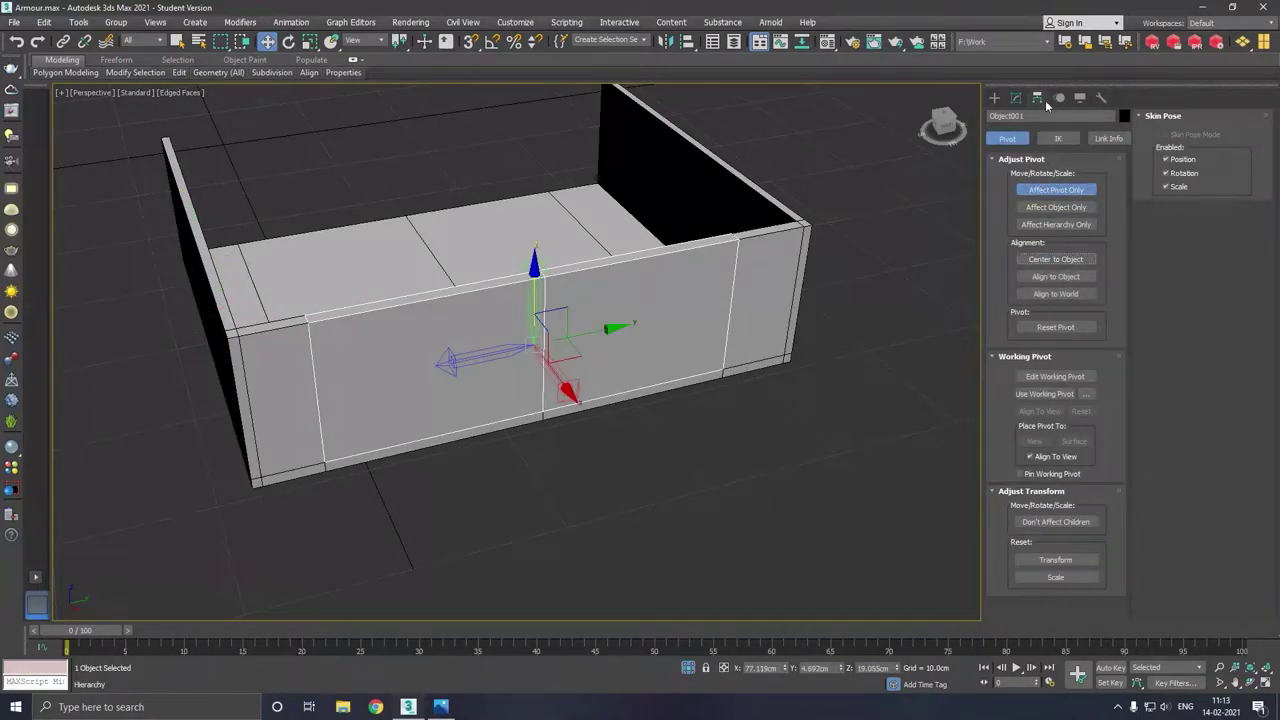
pyautogui.click(1016, 97)
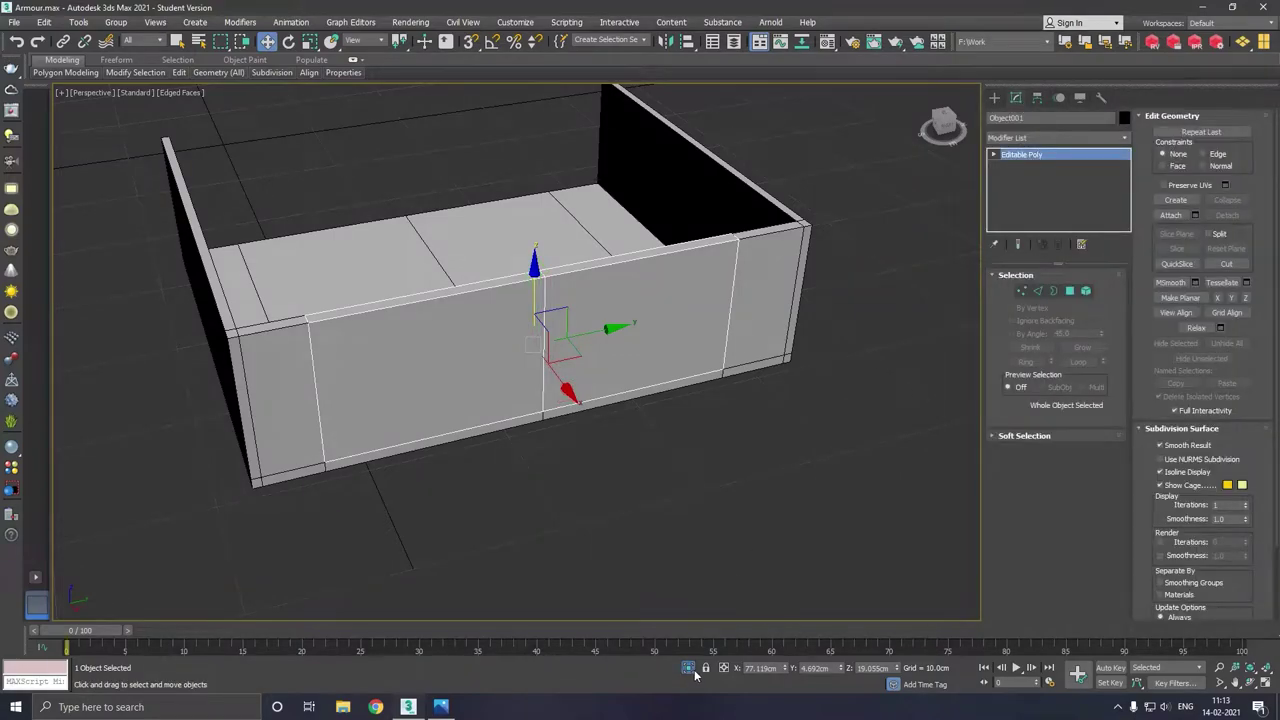
pyautogui.click(692, 671)
# Bridge the detached Object001 panel's two open edges in Edge mode.
pyautogui.moveTo(842, 394)
pyautogui.keyDown('alt'); pyautogui.mouseDown(button='middle')
pyautogui.moveTo(826, 357)
pyautogui.moveTo(967, 321)
pyautogui.mouseUp(button='middle'); pyautogui.keyUp('alt')
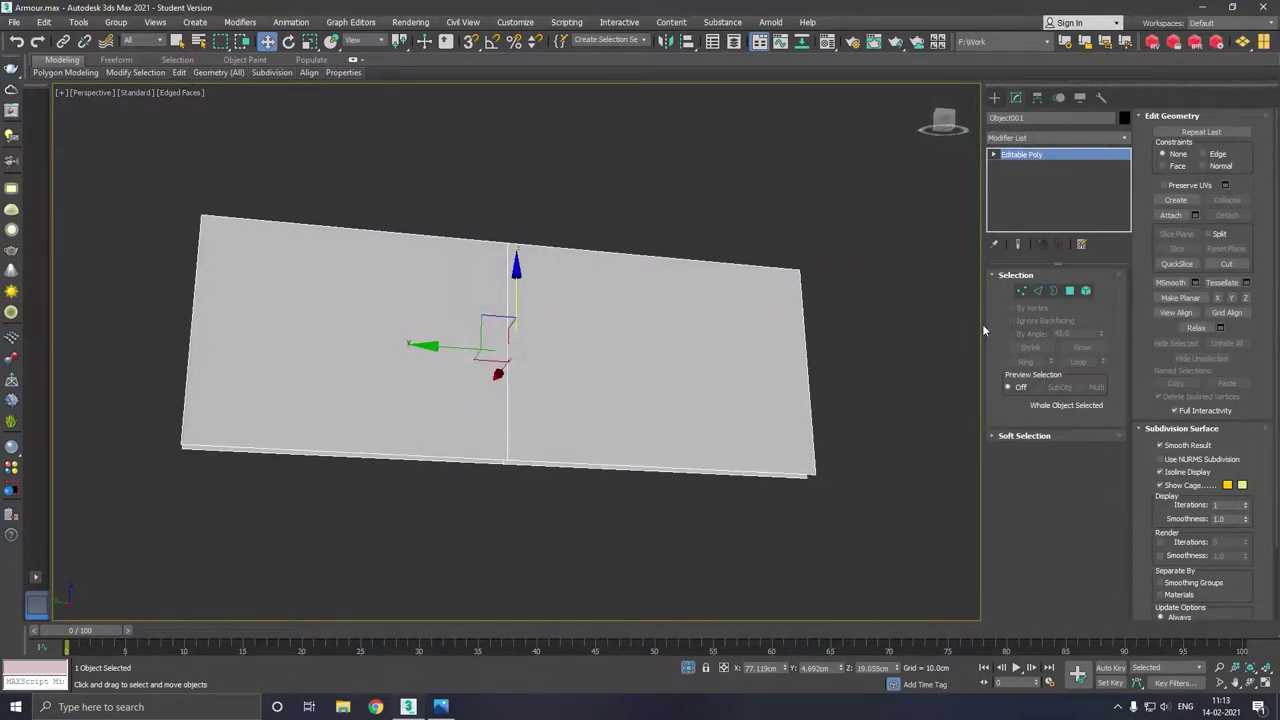
pyautogui.click(1038, 293)
pyautogui.click(645, 470)
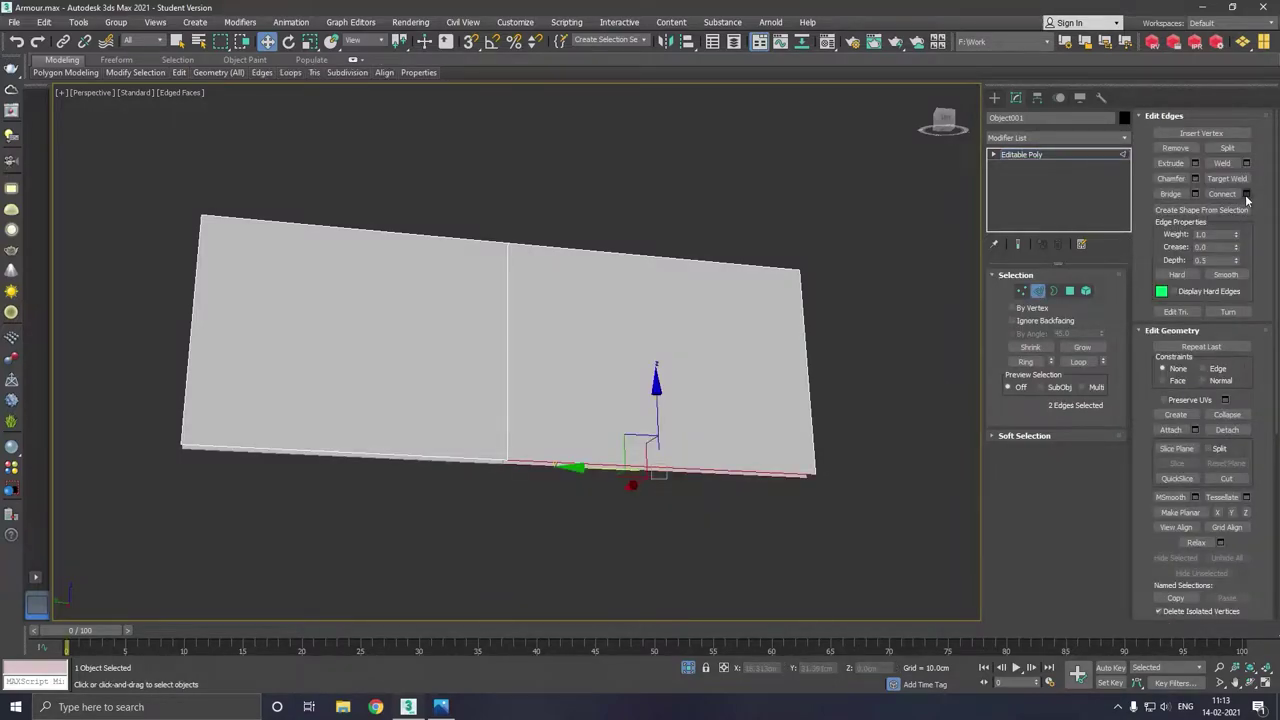
pyautogui.click(1194, 193)
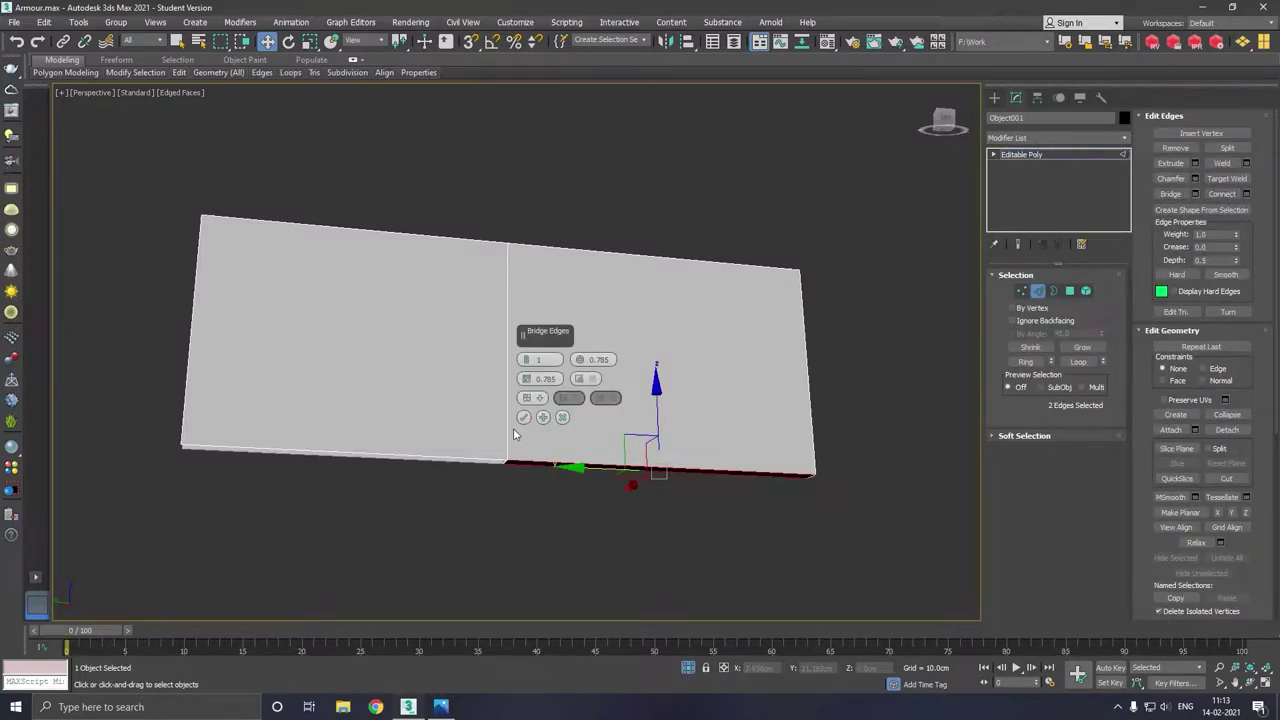
pyautogui.click(388, 457)
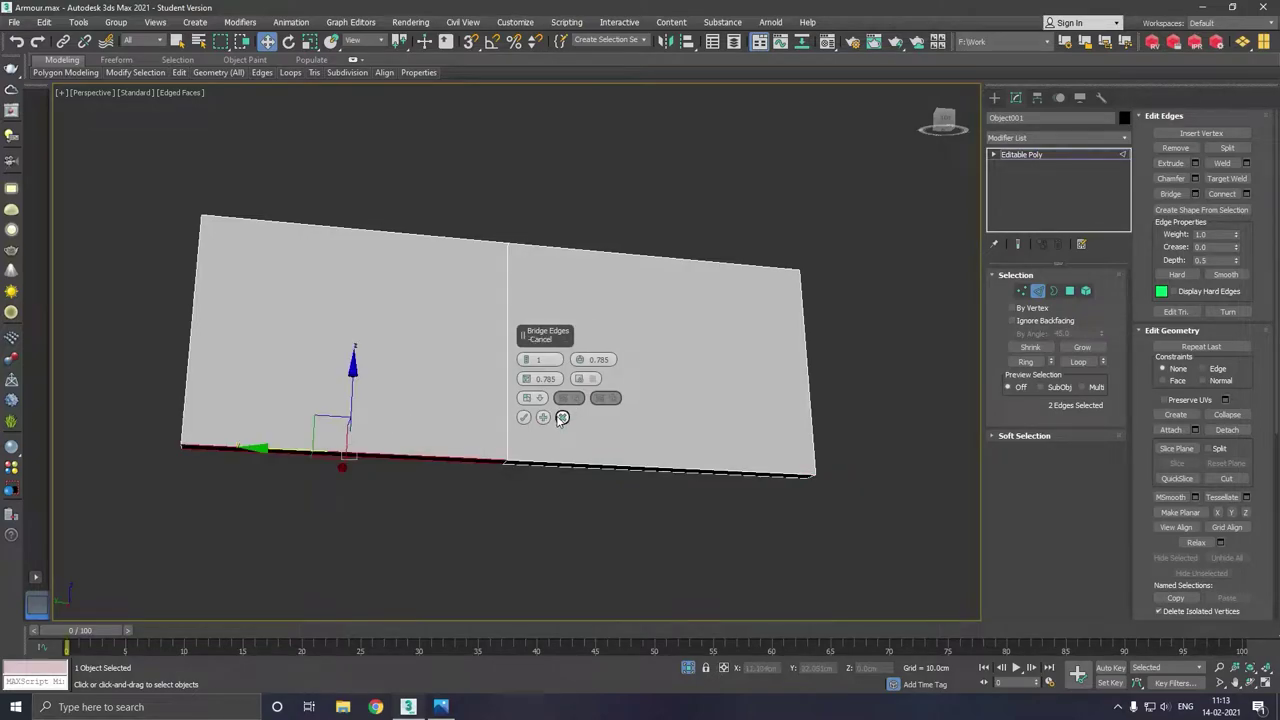
pyautogui.click(794, 406)
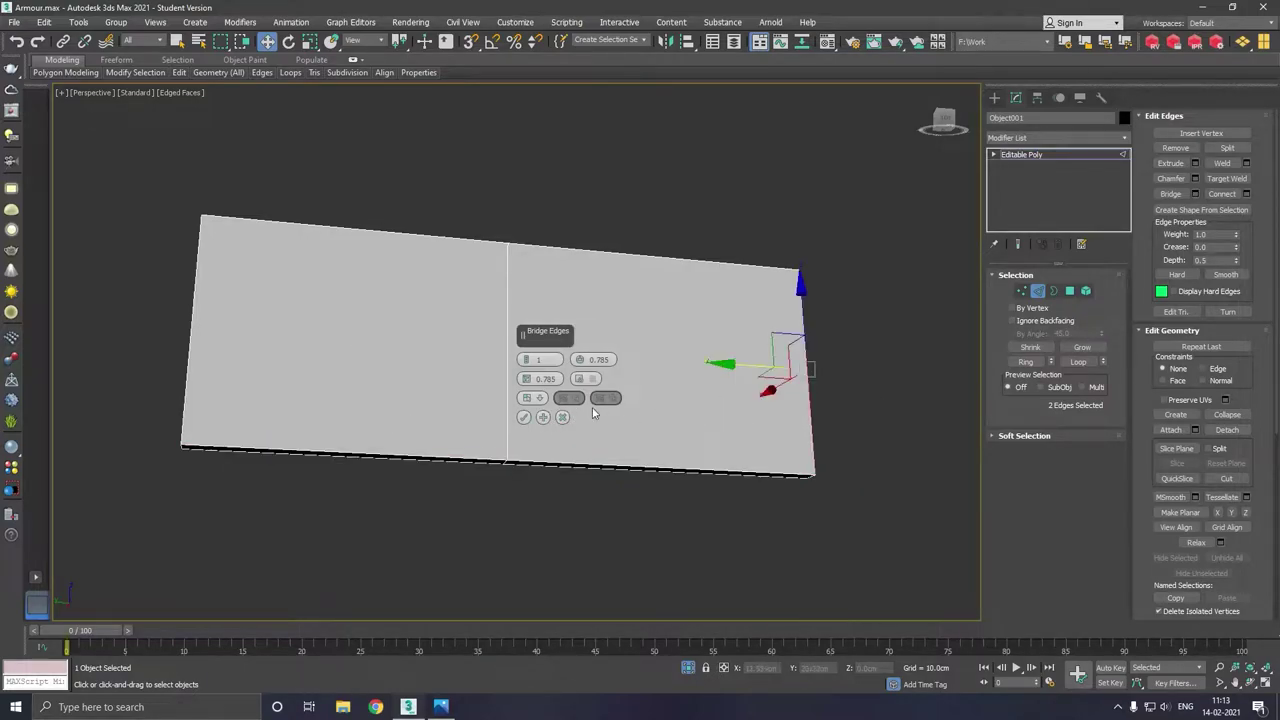
pyautogui.keyDown('alt'); pyautogui.moveTo(135, 346); pyautogui.dragTo(457, 437, button='middle'); pyautogui.keyUp('alt')
pyautogui.click(523, 417)
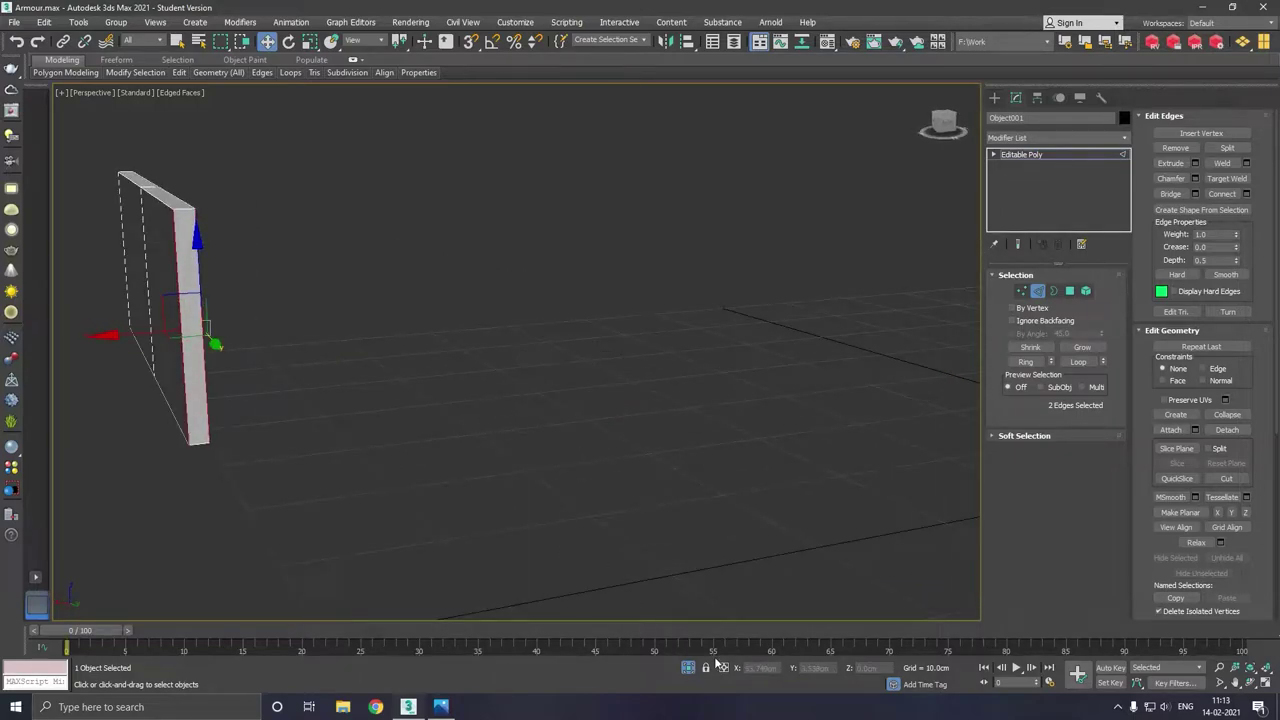
# Bring the full vehicle back, then select and isolate Box002.
pyautogui.click(692, 669)
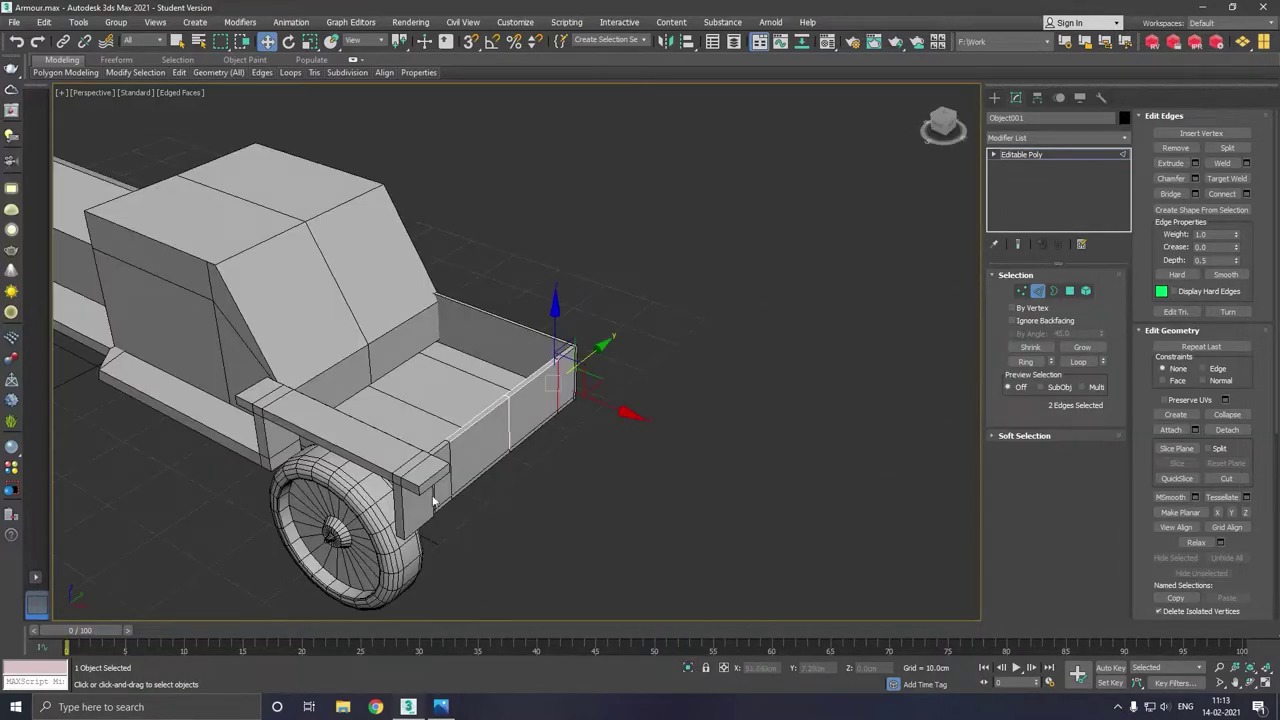
pyautogui.keyDown('alt'); pyautogui.moveTo(557, 475); pyautogui.dragTo(441, 461, button='middle'); pyautogui.keyUp('alt')
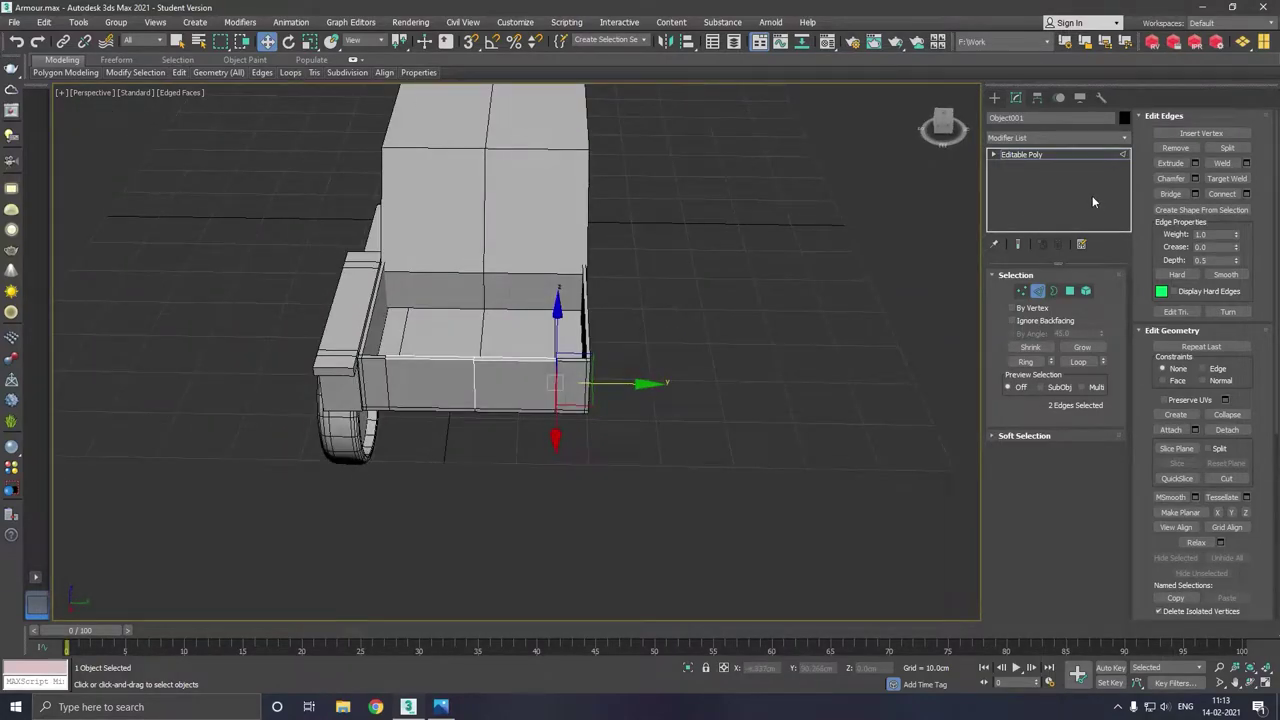
pyautogui.click(1048, 156)
pyautogui.click(387, 380)
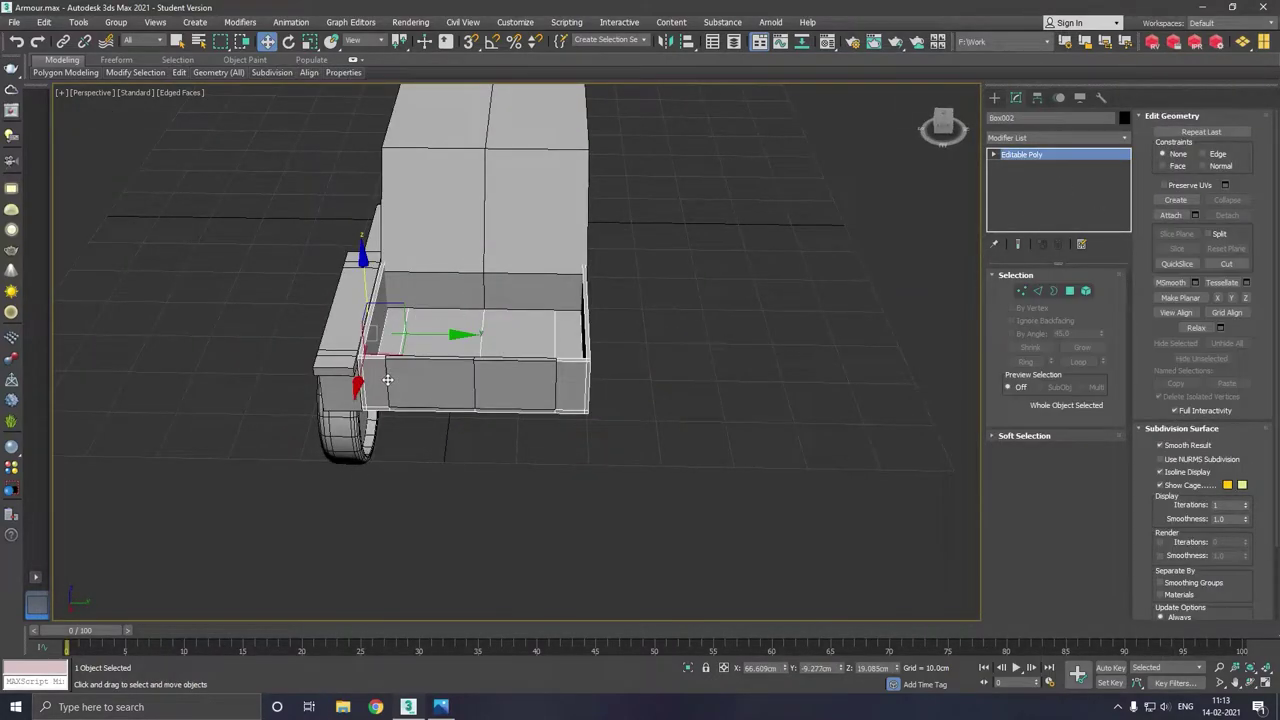
pyautogui.click(688, 669)
# Bridge the two bottom-ledge edges across Box002's wall gap.
pyautogui.moveTo(855, 515)
pyautogui.keyDown('alt'); pyautogui.mouseDown(button='middle')
pyautogui.moveTo(857, 486)
pyautogui.moveTo(920, 491)
pyautogui.moveTo(934, 463)
pyautogui.moveTo(947, 485)
pyautogui.moveTo(910, 465)
pyautogui.mouseUp(button='middle'); pyautogui.keyUp('alt')
pyautogui.click(1038, 291)
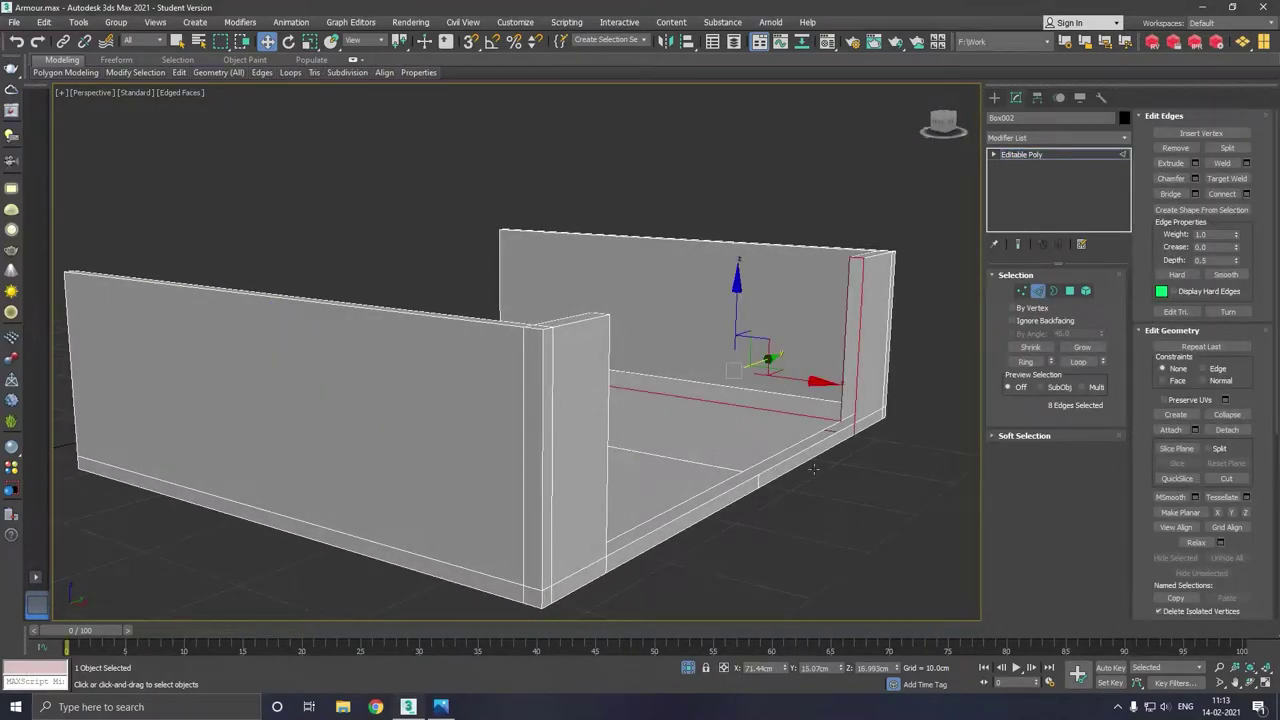
pyautogui.click(779, 470)
pyautogui.keyDown('ctrl'); pyautogui.click(775, 465); pyautogui.keyUp('ctrl')
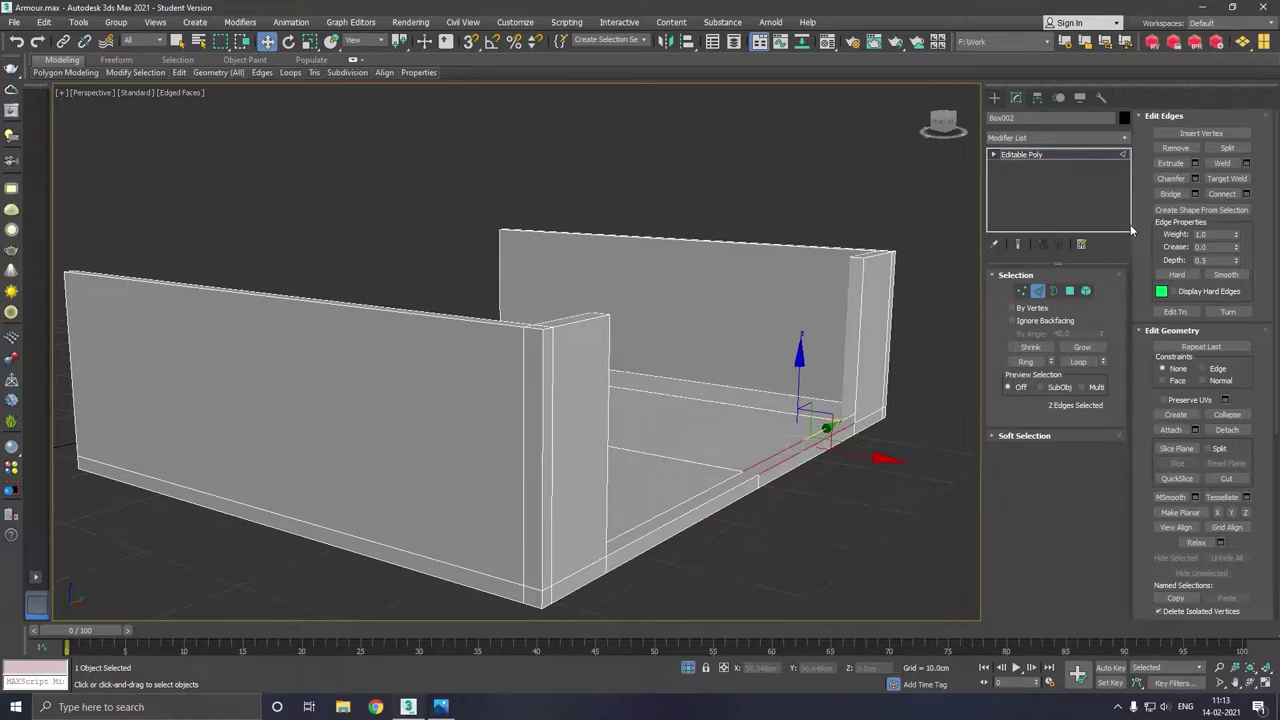
pyautogui.click(1195, 193)
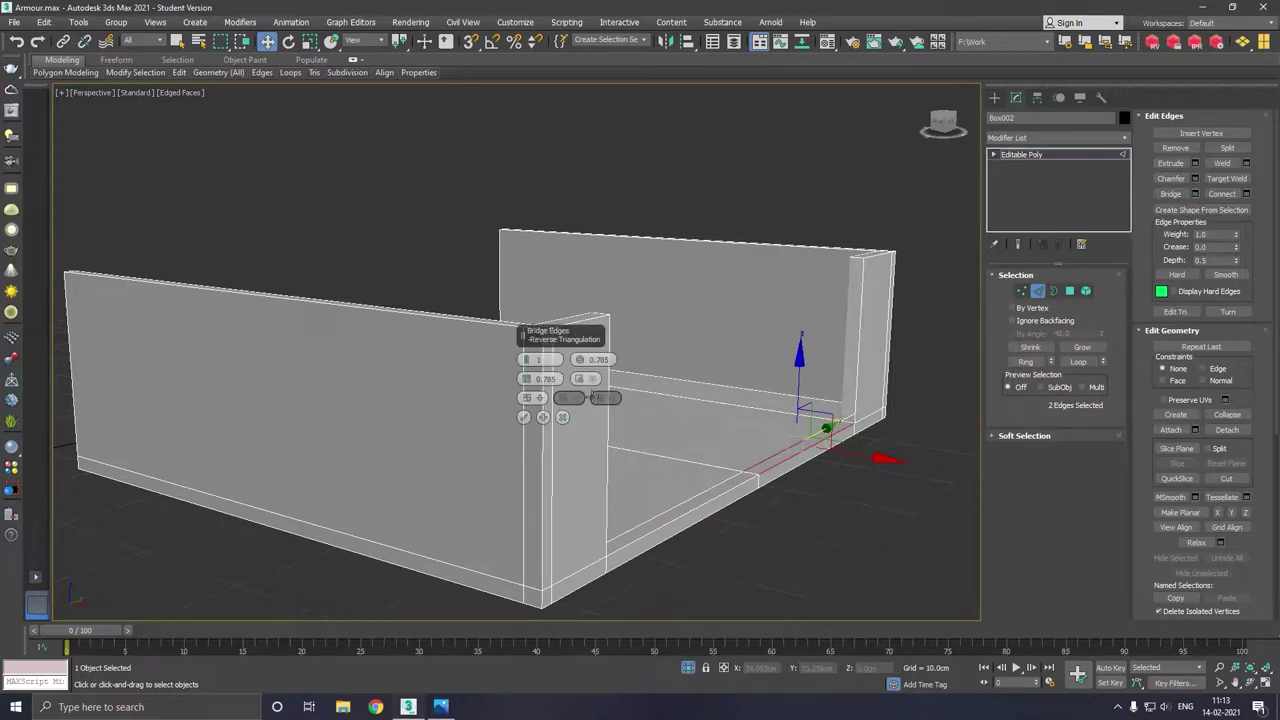
pyautogui.click(675, 517)
pyautogui.keyDown('ctrl'); pyautogui.click(674, 515); pyautogui.keyUp('ctrl')
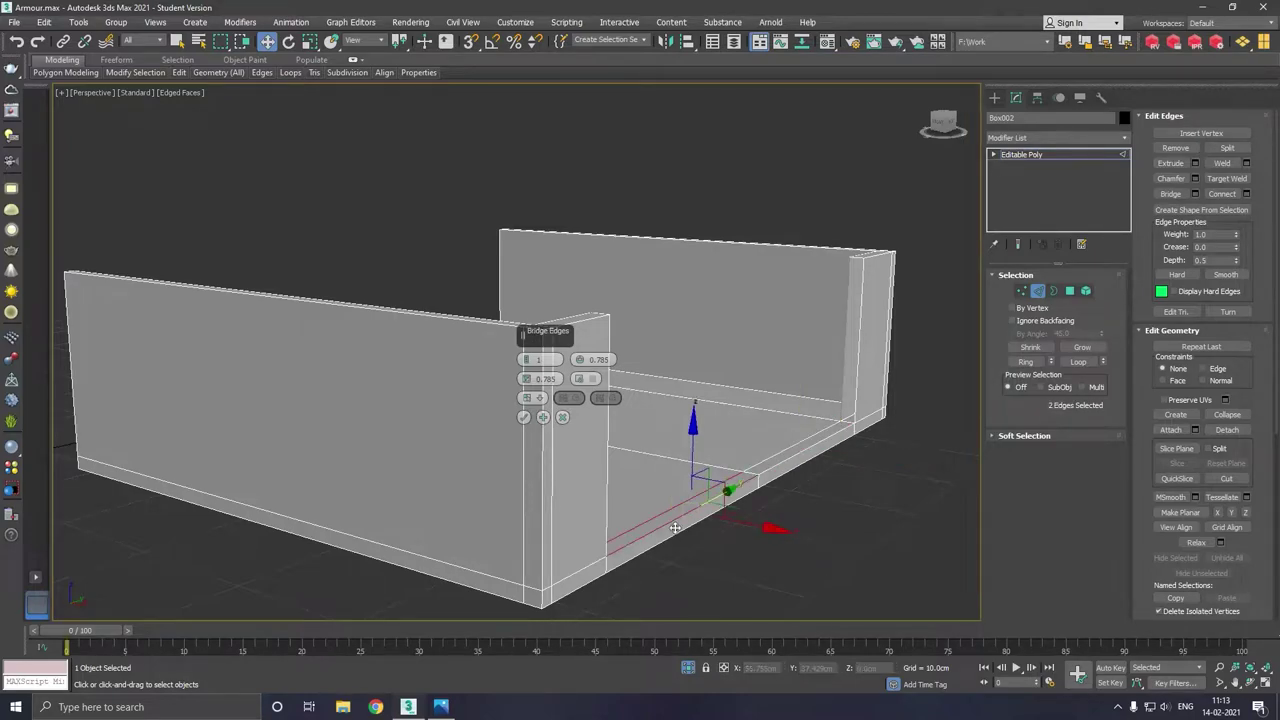
pyautogui.click(543, 418)
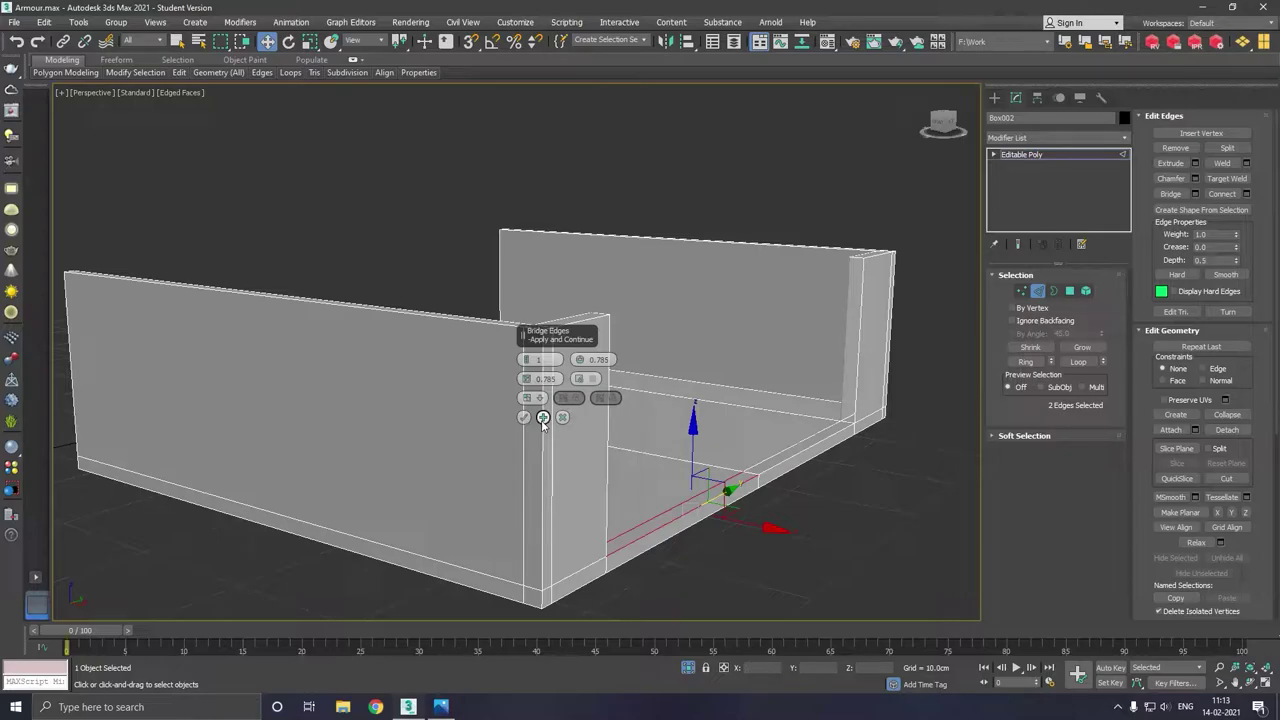
pyautogui.click(523, 417)
# Bridge the vertical edges at the wall gap to seal the cut wall ends.
pyautogui.scroll(5, 729, 506)
pyautogui.keyDown('alt'); pyautogui.moveTo(729, 506); pyautogui.dragTo(752, 494, button='middle'); pyautogui.keyUp('alt')
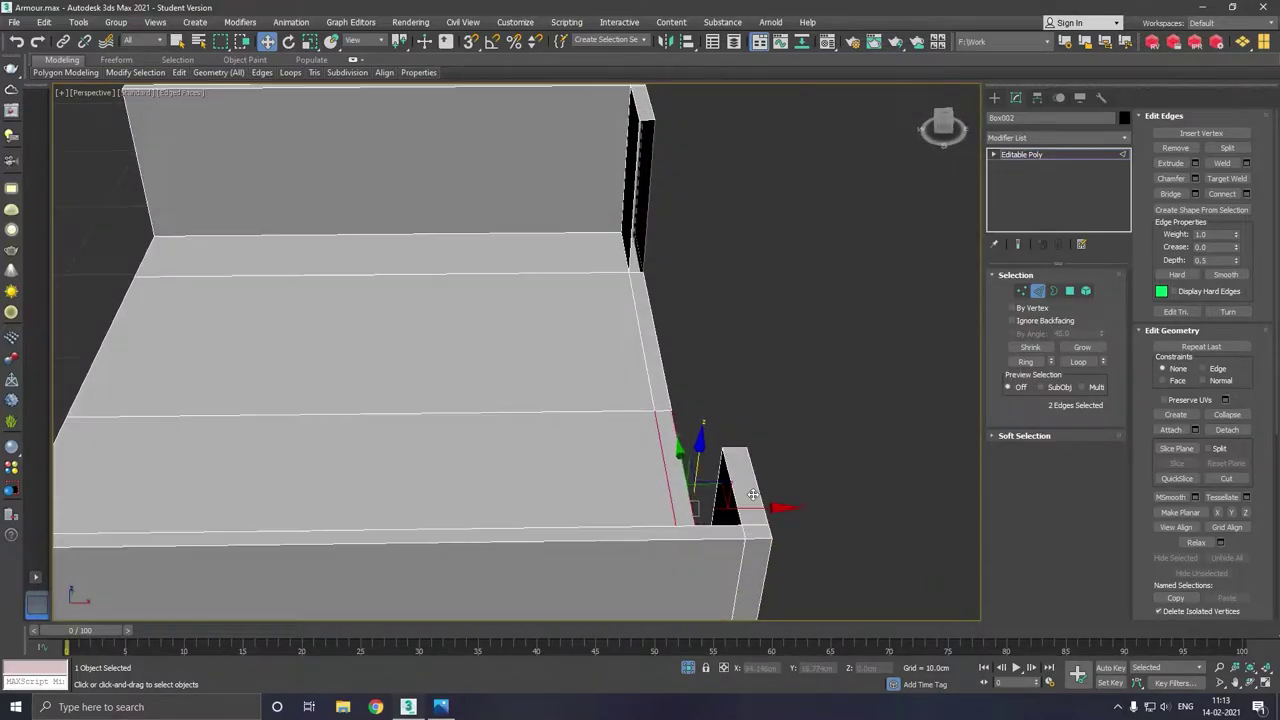
pyautogui.scroll(-5, 752, 494)
pyautogui.keyDown('alt'); pyautogui.moveTo(674, 463); pyautogui.dragTo(615, 415, button='middle'); pyautogui.keyUp('alt')
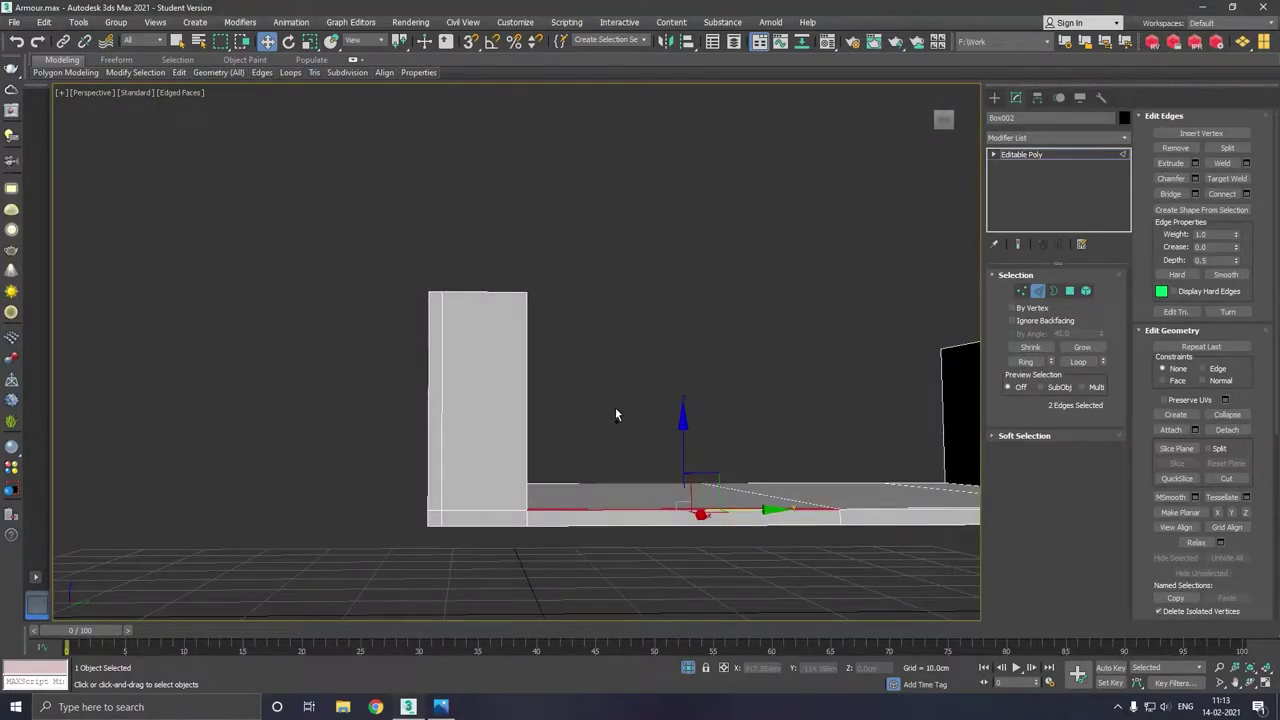
pyautogui.moveTo(530, 413); pyautogui.dragTo(528, 412)
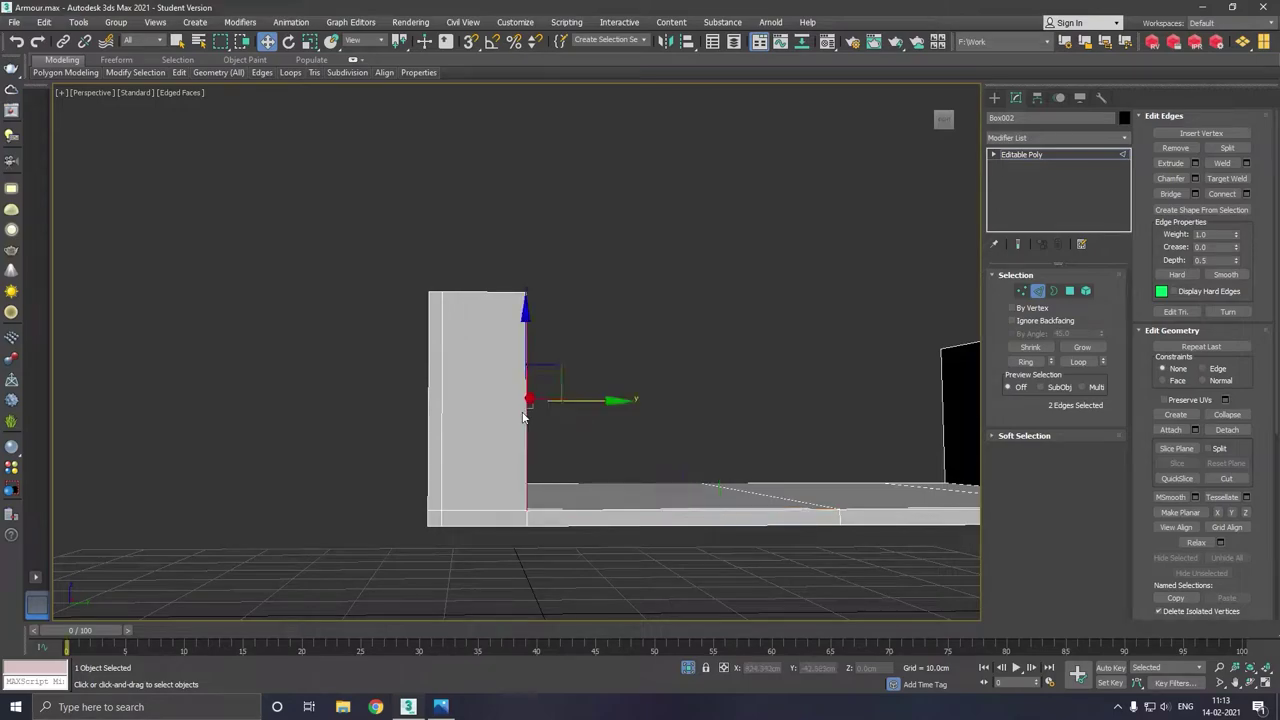
pyautogui.click(1195, 195)
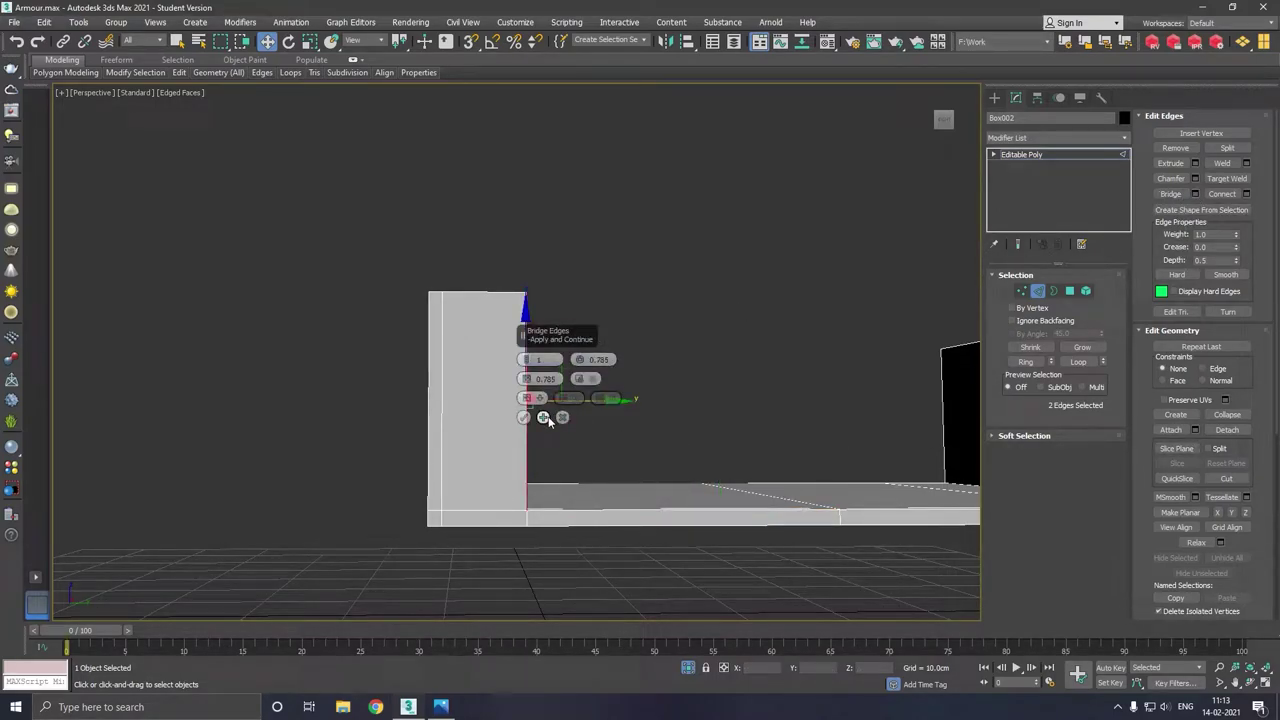
pyautogui.moveTo(586, 443)
pyautogui.keyDown('alt'); pyautogui.mouseDown(button='middle')
pyautogui.moveTo(417, 455)
pyautogui.moveTo(432, 461)
pyautogui.mouseUp(button='middle'); pyautogui.keyUp('alt')
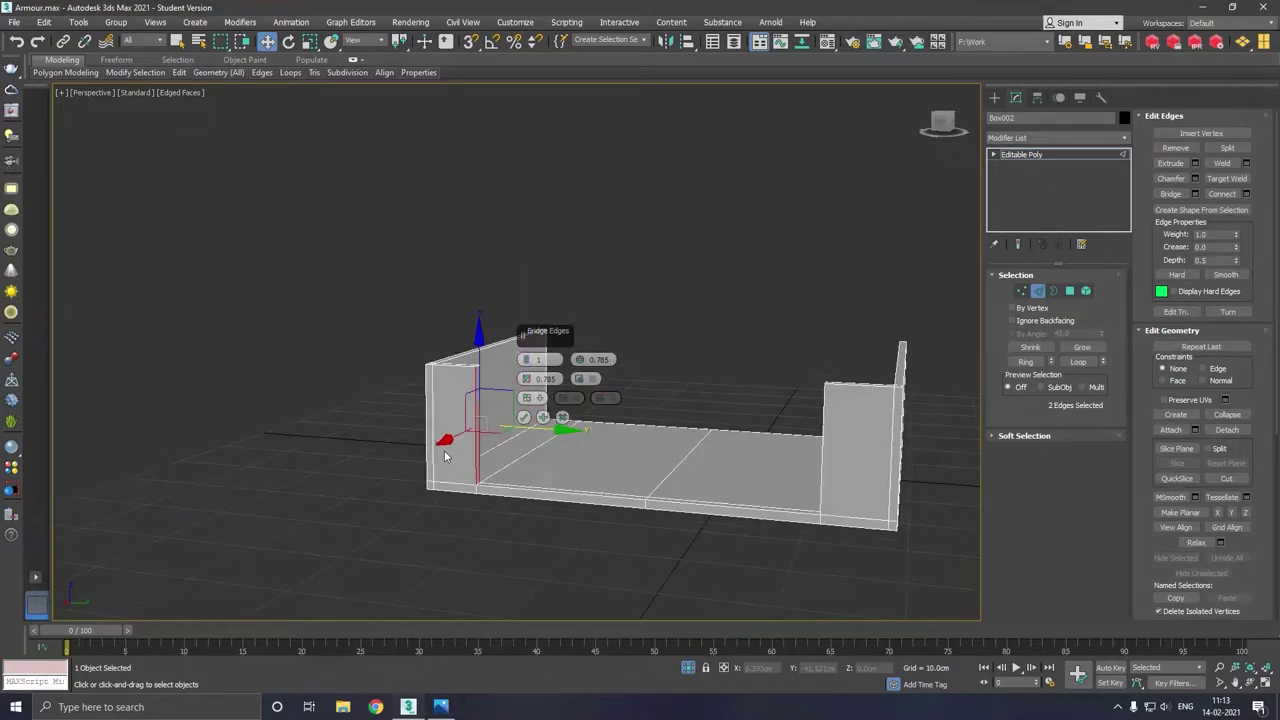
pyautogui.moveTo(843, 415)
pyautogui.keyDown('alt'); pyautogui.mouseDown(button='middle')
pyautogui.moveTo(560, 430)
pyautogui.moveTo(714, 415)
pyautogui.moveTo(743, 432)
pyautogui.moveTo(669, 418)
pyautogui.mouseUp(button='middle'); pyautogui.keyUp('alt')
pyautogui.click(523, 417)
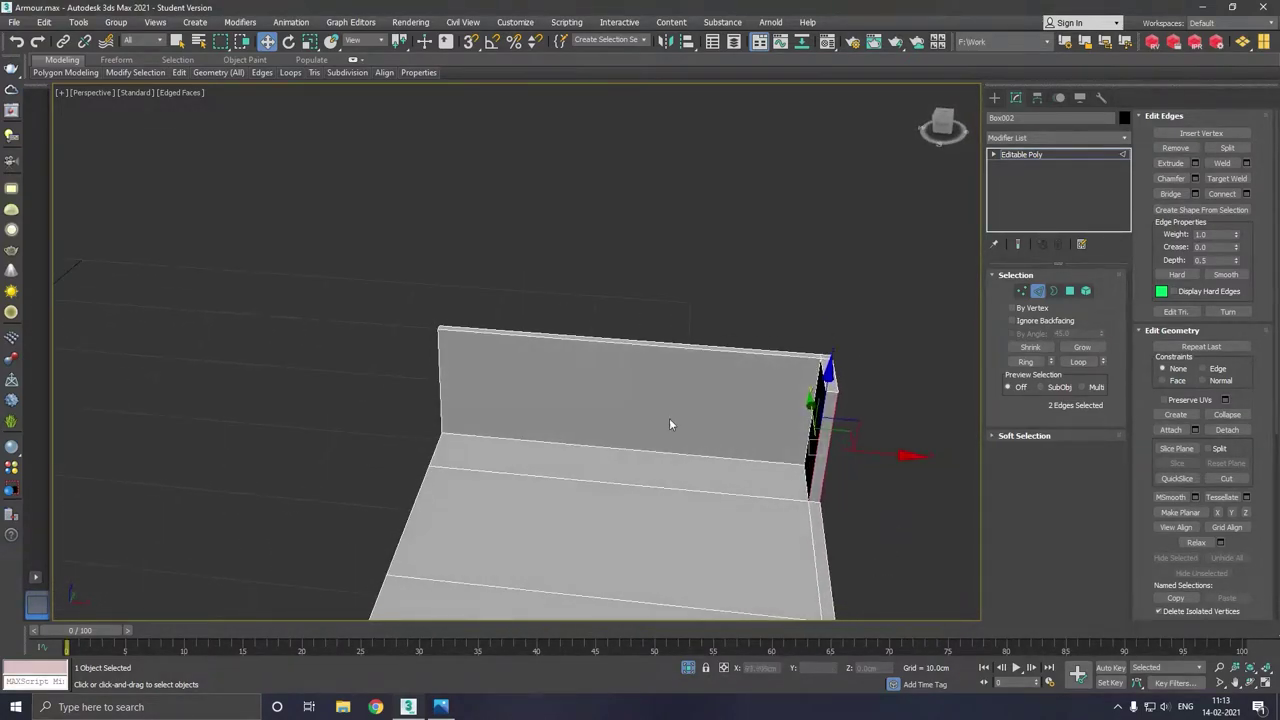
pyautogui.click(1055, 156)
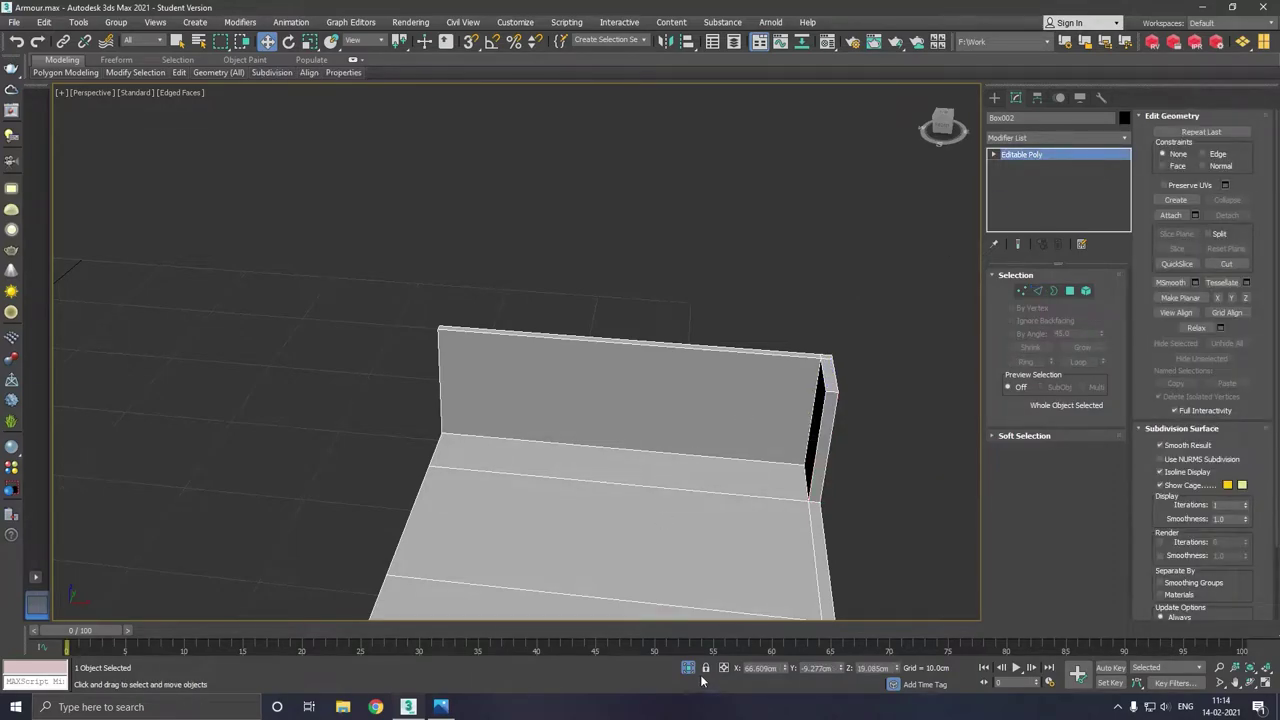
# Exit isolation to show the full vehicle and deselect the cargo box.
pyautogui.moveTo(434, 509)
pyautogui.keyDown('alt'); pyautogui.mouseDown(button='middle')
pyautogui.moveTo(494, 474)
pyautogui.moveTo(605, 628)
pyautogui.mouseUp(button='middle'); pyautogui.keyUp('alt')
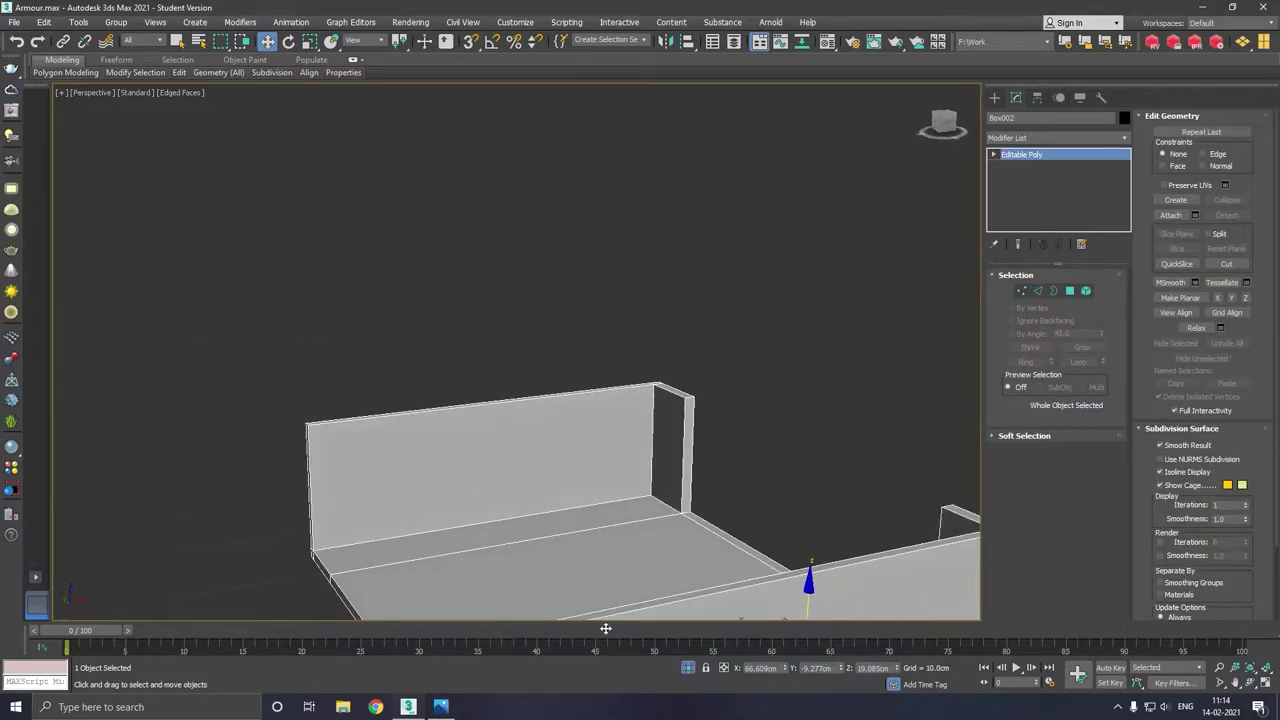
pyautogui.click(689, 670)
pyautogui.click(603, 474)
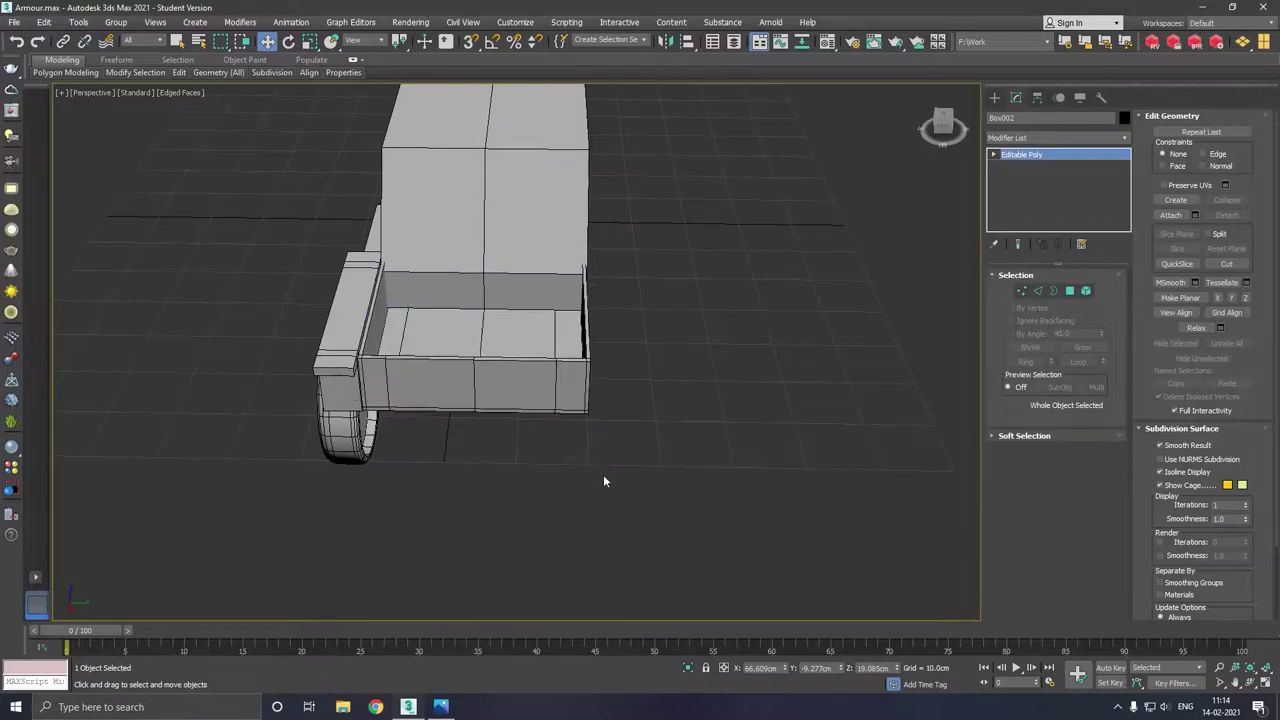
pyautogui.scroll(-5, 655, 476)
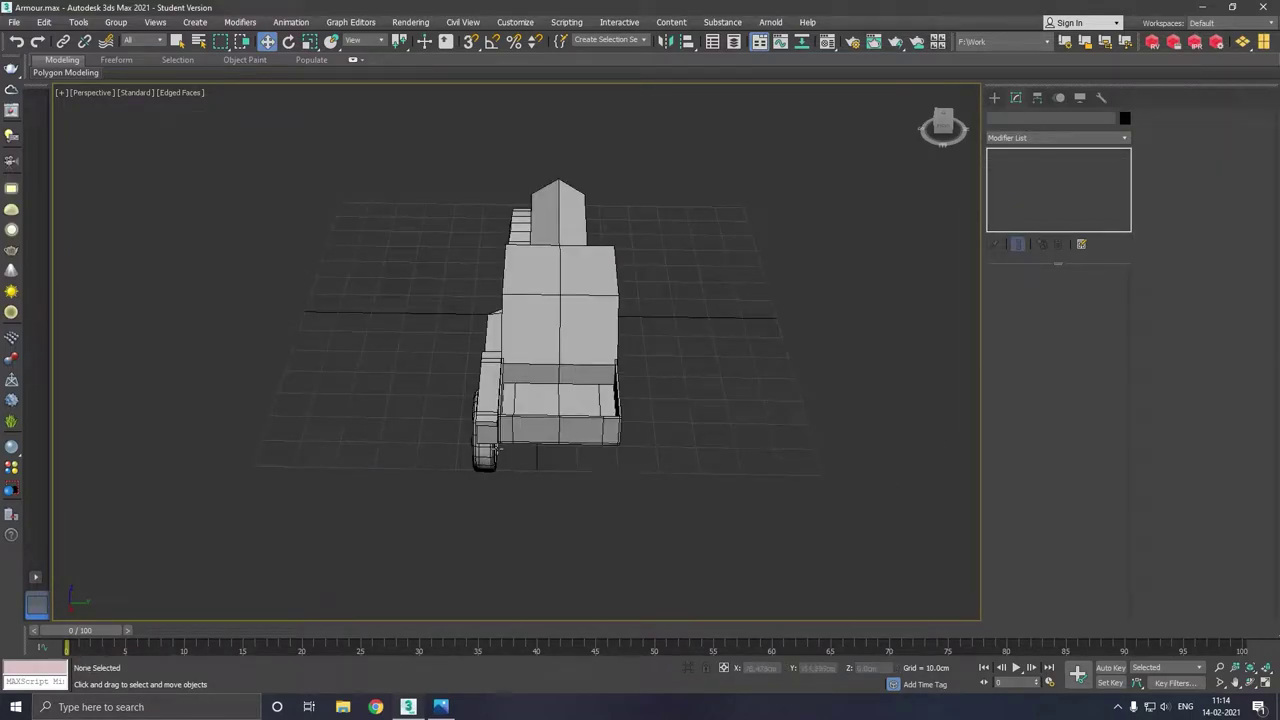
# Isolate the Box001 fender rail and select an edge loop along it in Edge mode.
pyautogui.click(492, 450)
pyautogui.moveTo(492, 450)
pyautogui.keyDown('alt'); pyautogui.mouseDown(button='middle')
pyautogui.moveTo(722, 470)
pyautogui.moveTo(515, 467)
pyautogui.mouseUp(button='middle'); pyautogui.keyUp('alt')
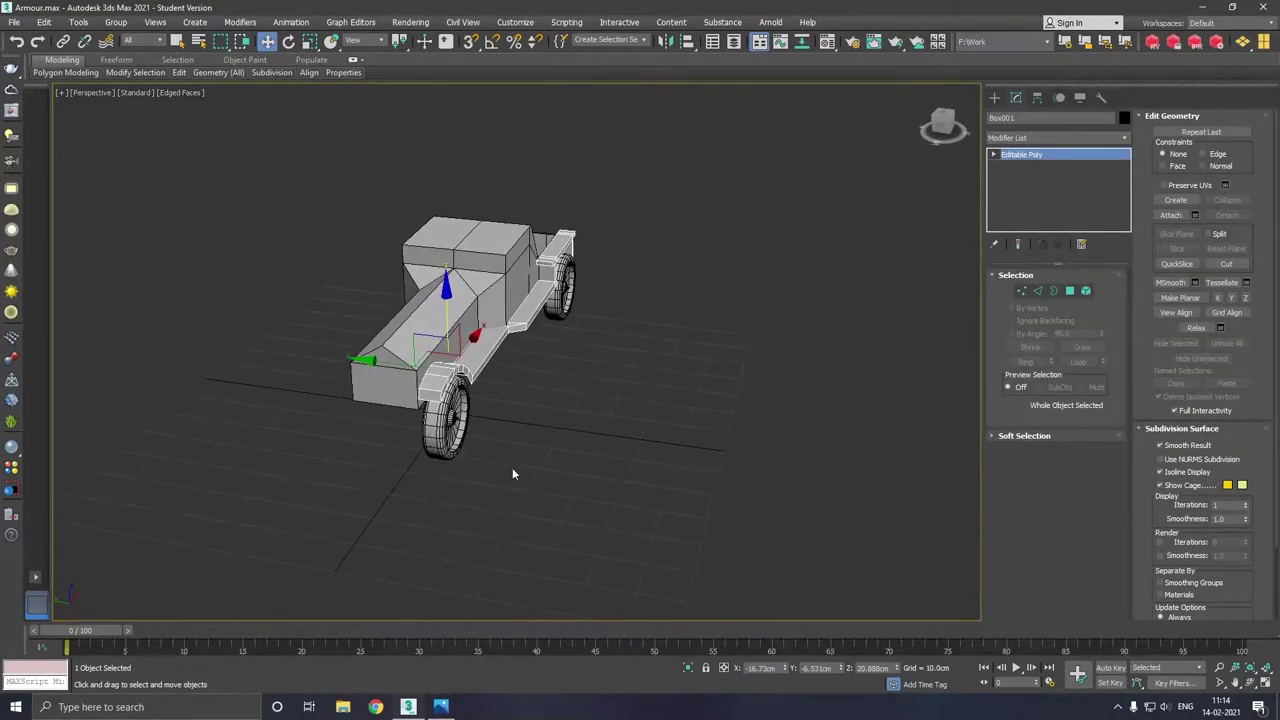
pyautogui.click(688, 669)
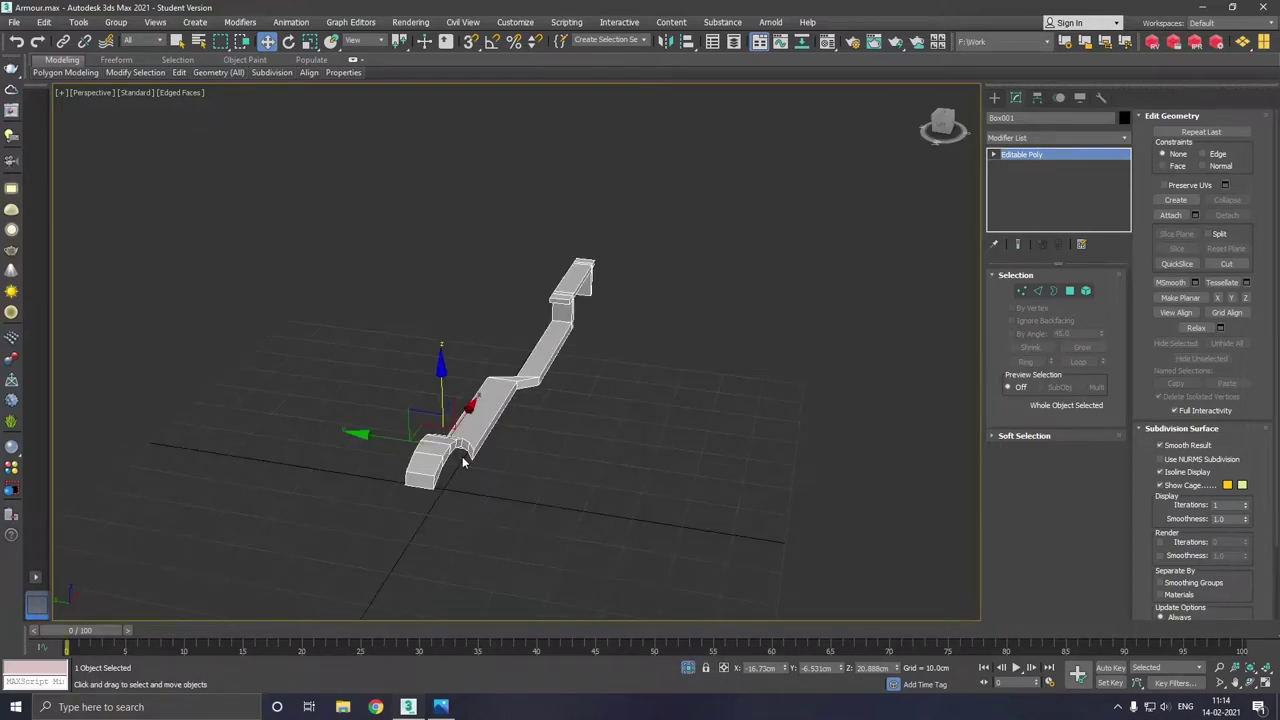
pyautogui.scroll(3, 441, 480)
pyautogui.scroll(1, 449, 486)
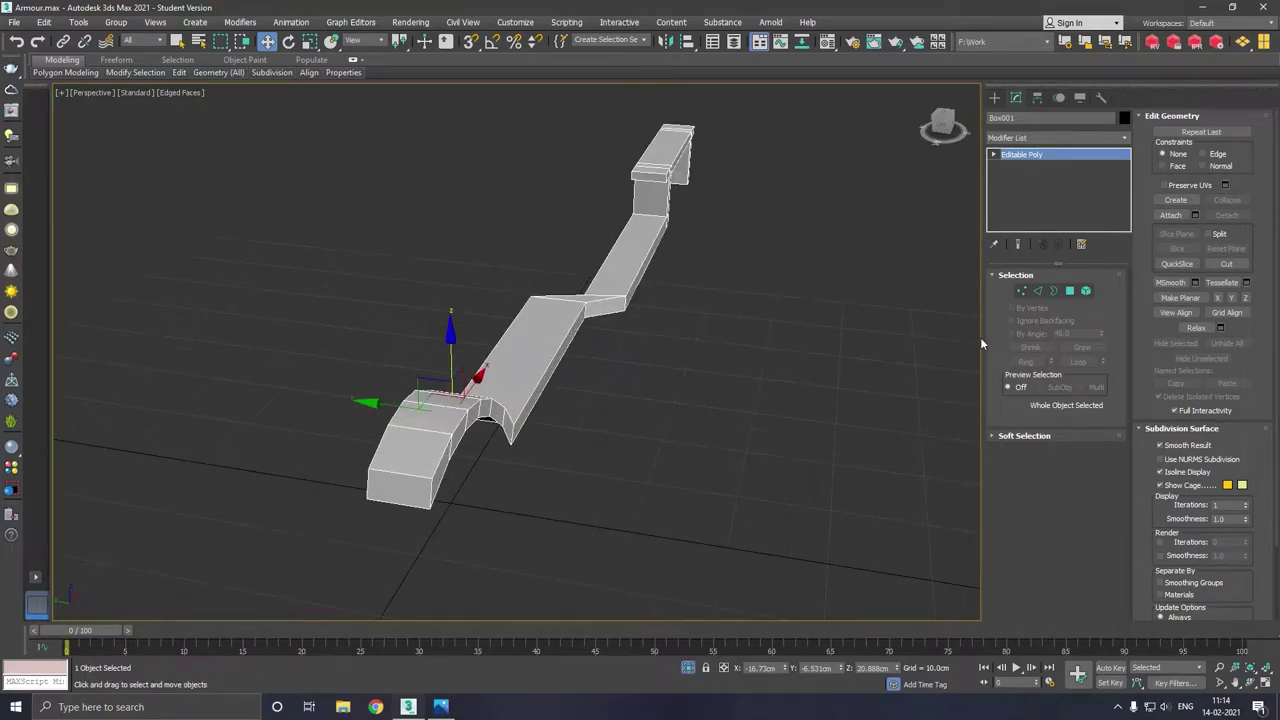
pyautogui.click(1038, 292)
pyautogui.doubleClick(450, 460)
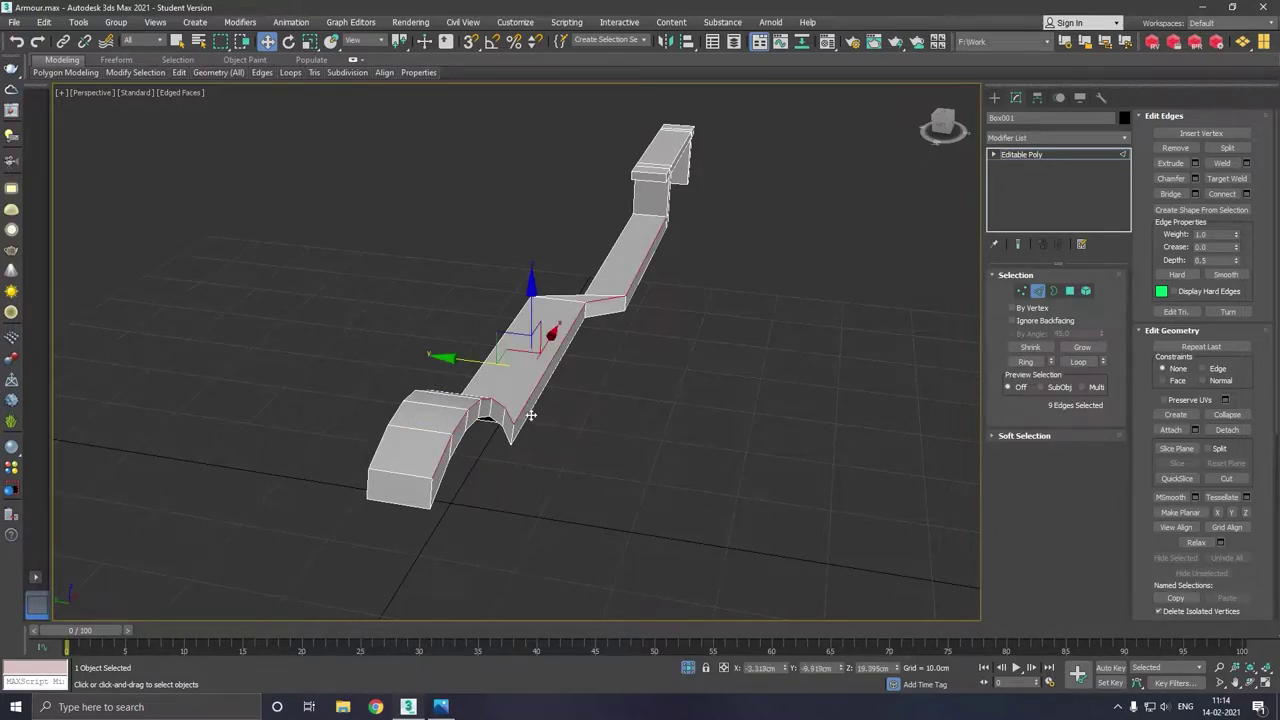
# In Edge mode, select the edge loop around the fender rail's mid bend.
pyautogui.keyDown('alt'); pyautogui.moveTo(531, 415); pyautogui.dragTo(506, 409, button='middle'); pyautogui.keyUp('alt')
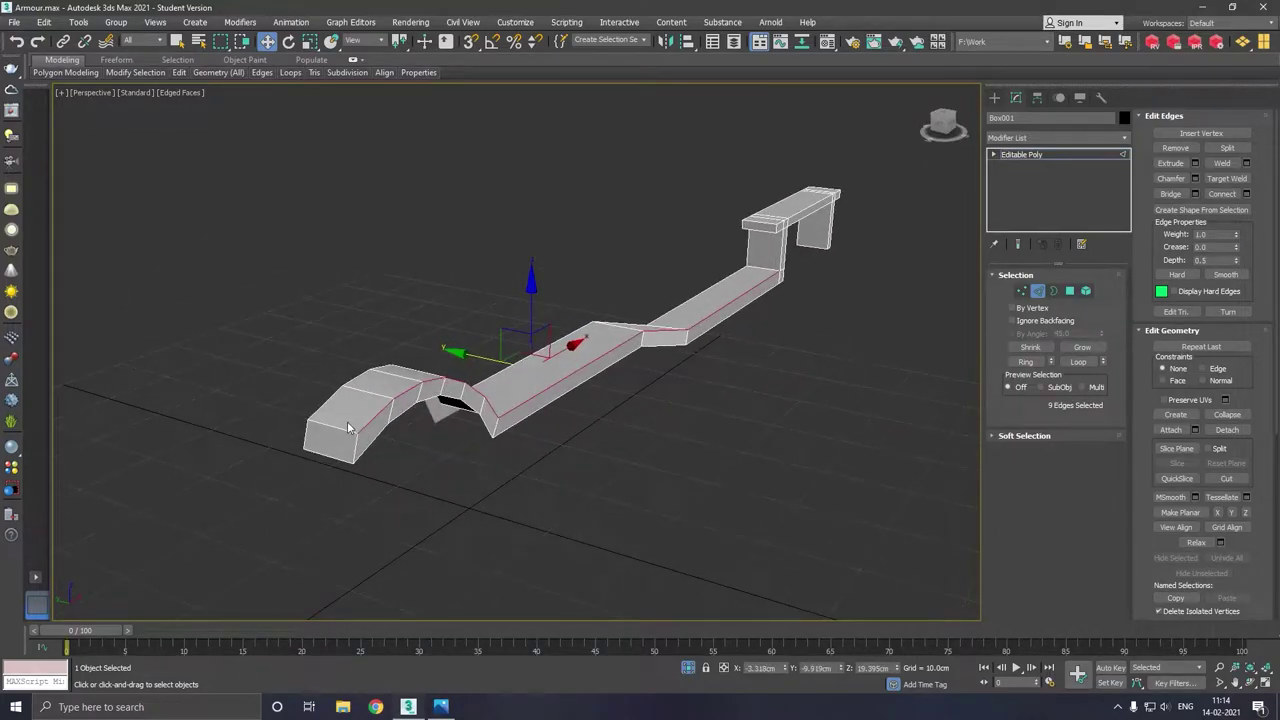
pyautogui.scroll(2, 348, 428)
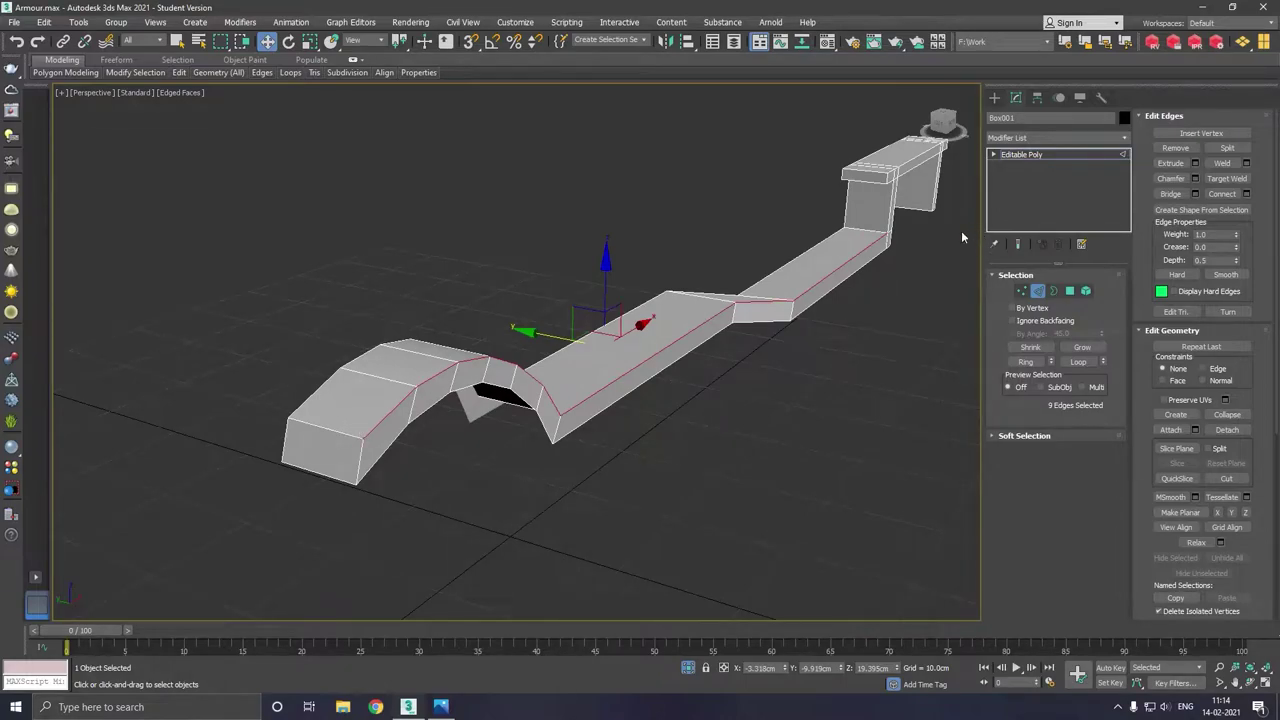
pyautogui.click(1014, 157)
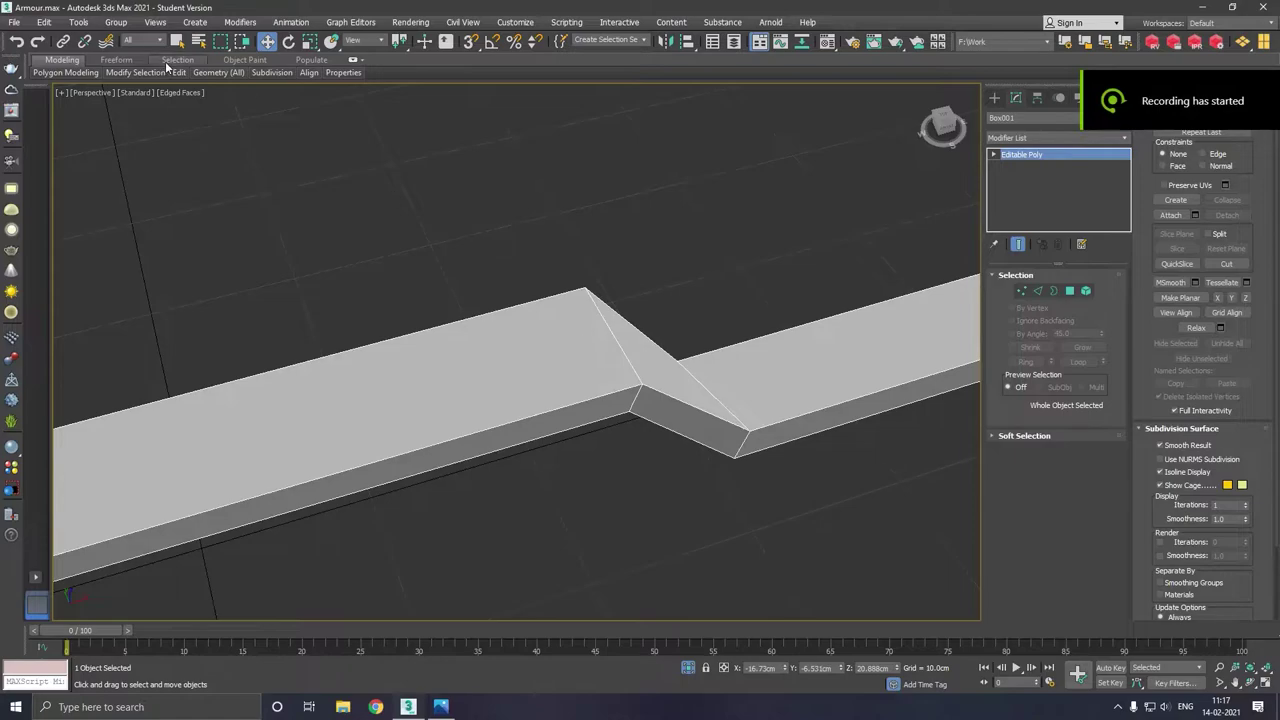
pyautogui.click(1021, 291)
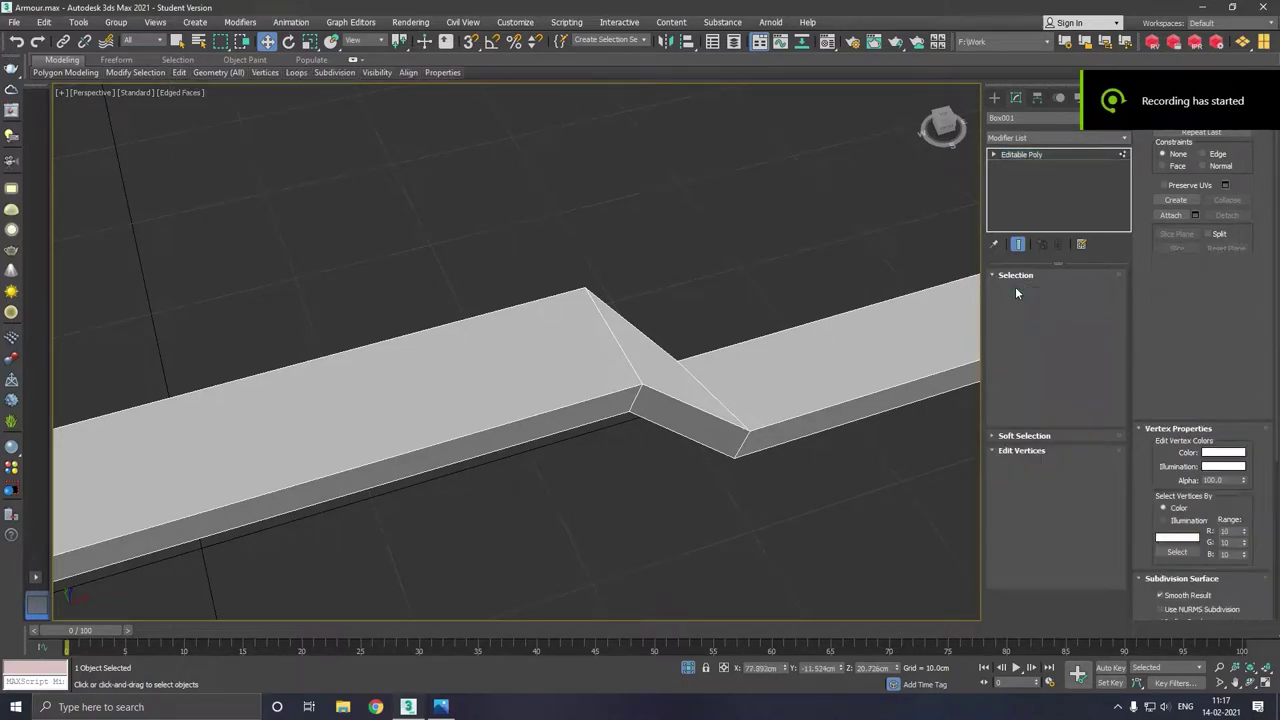
pyautogui.click(1038, 291)
pyautogui.keyDown('ctrl'); pyautogui.click(703, 390); pyautogui.keyUp('ctrl')
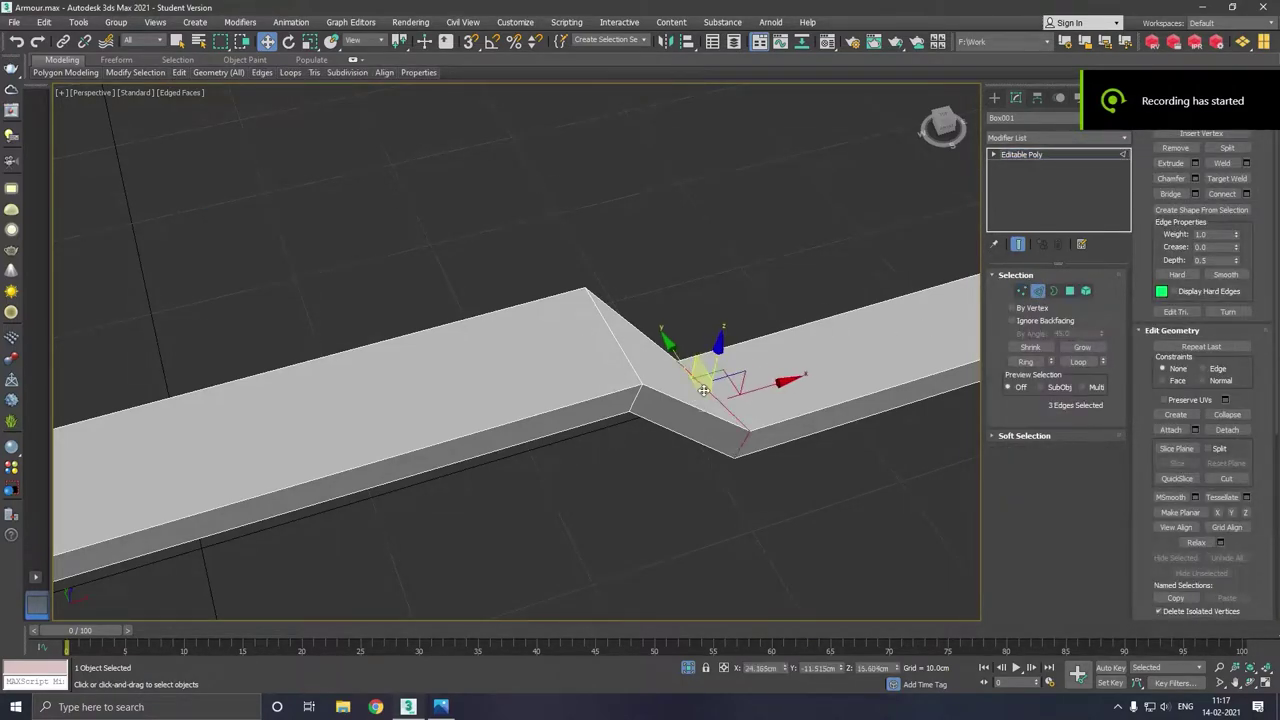
pyautogui.doubleClick(645, 383)
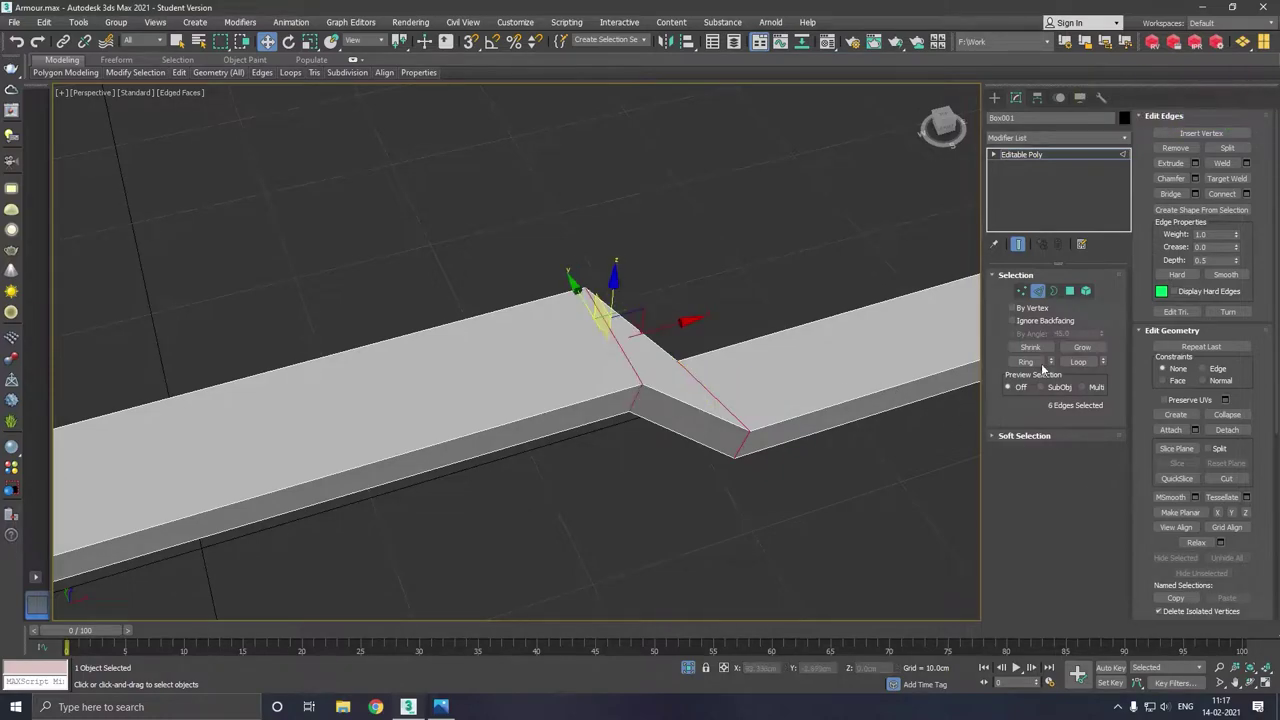
# Chamfer the selected bend edges by 0.285cm with 1 segment.
pyautogui.click(1195, 178)
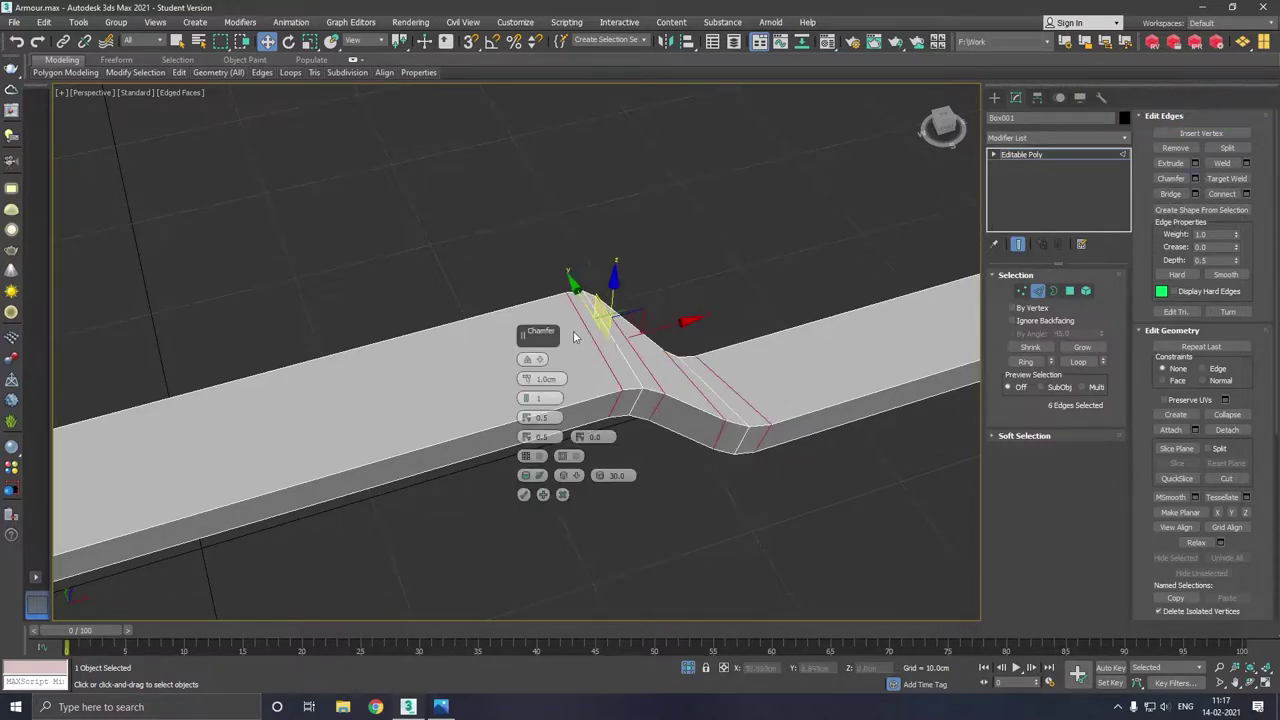
pyautogui.moveTo(528, 385); pyautogui.dragTo(531, 390)
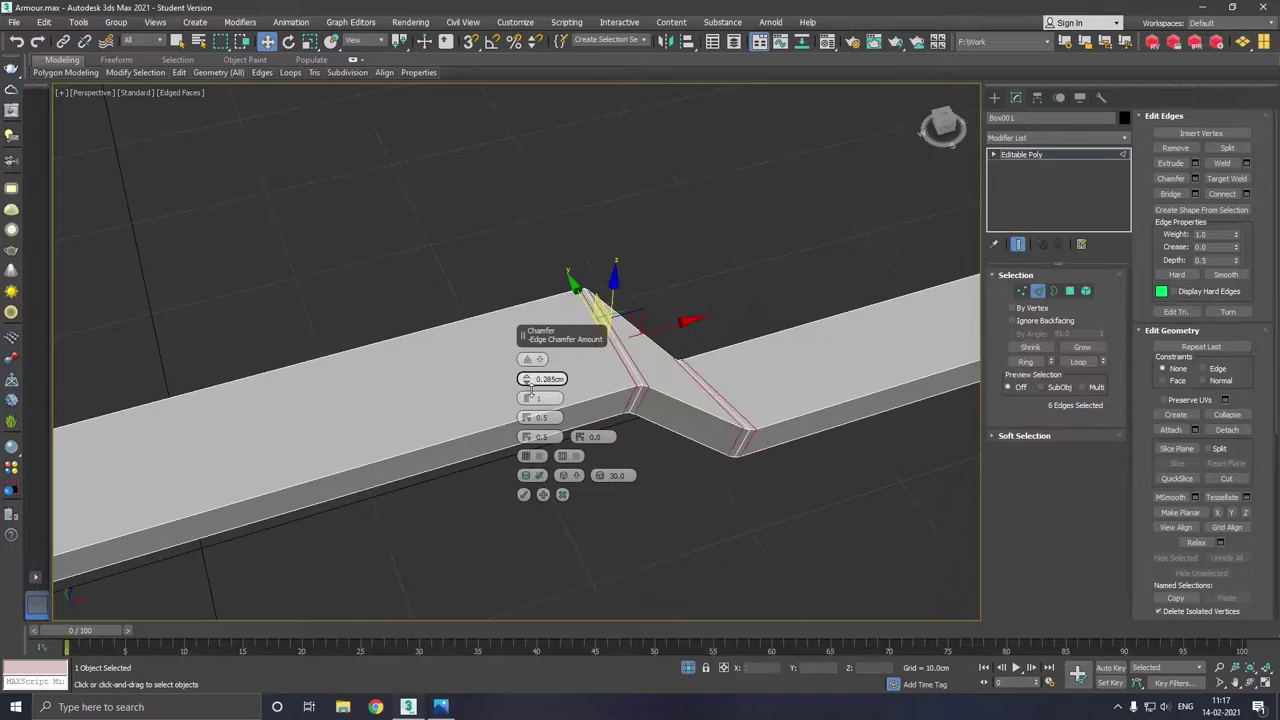
pyautogui.click(523, 494)
pyautogui.scroll(-4, 425, 452)
pyautogui.keyDown('alt'); pyautogui.moveTo(625, 395); pyautogui.dragTo(632, 350, button='middle'); pyautogui.keyUp('alt')
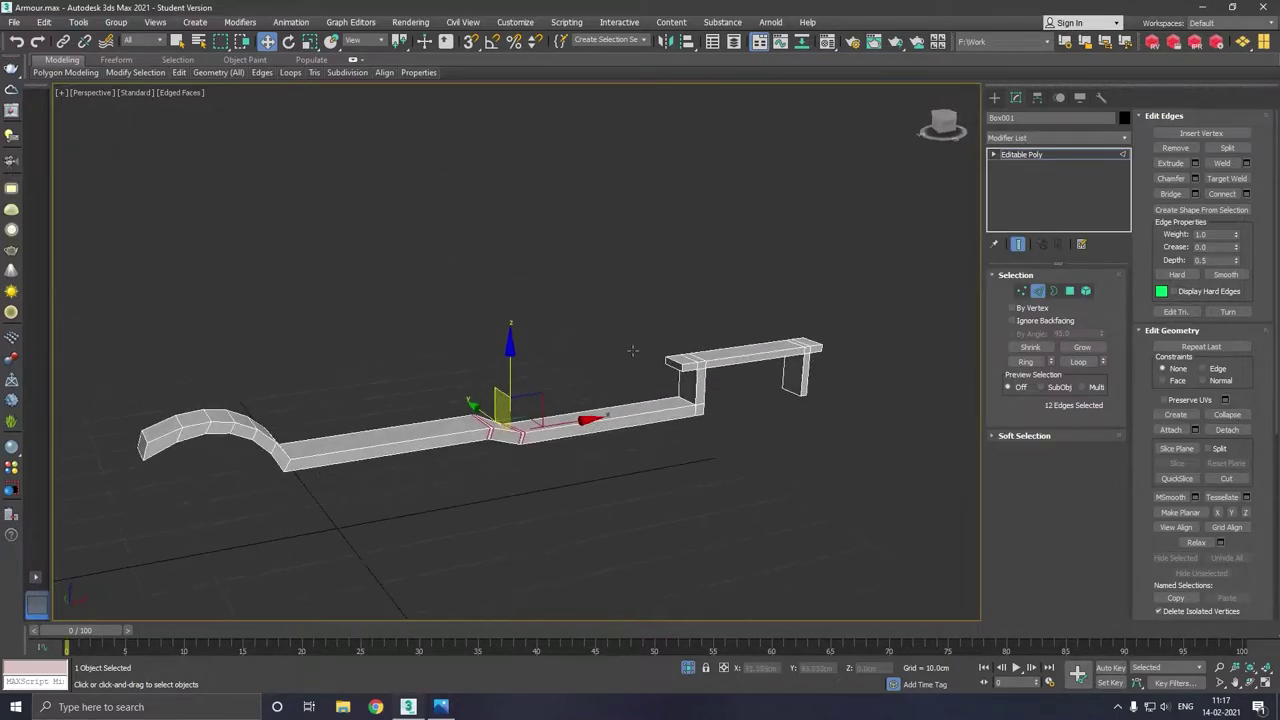
pyautogui.scroll(2, 730, 380)
pyautogui.scroll(2, 682, 379)
pyautogui.scroll(2, 682, 379)
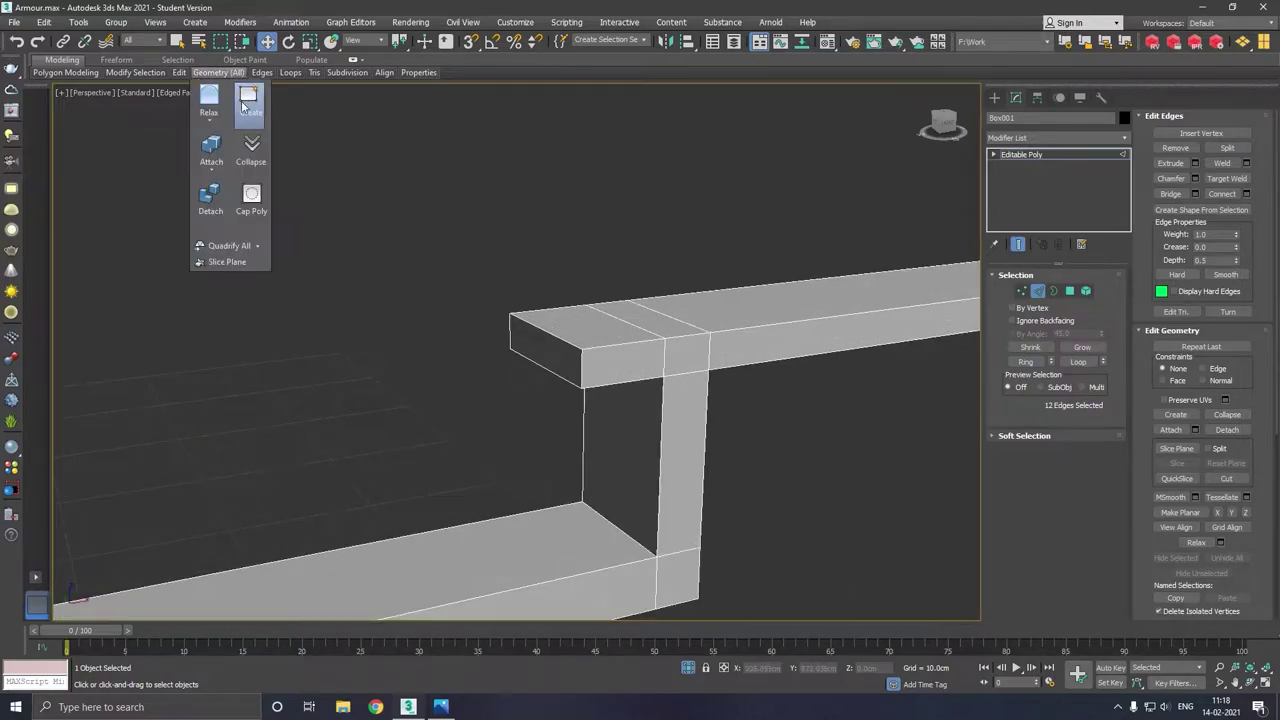
# Insert Swift Loop edge loops across the beam top, at the leg junction and near the leg's bottom.
pyautogui.moveTo(178, 72)
pyautogui.click(278, 113)
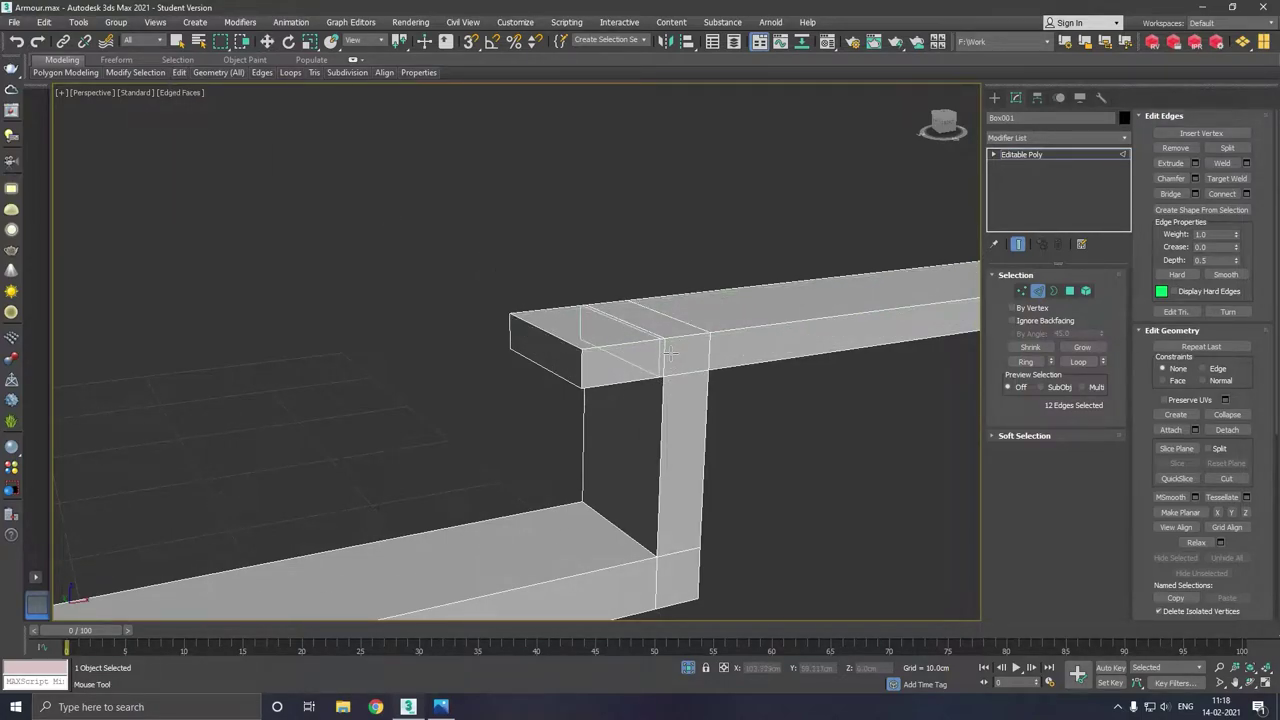
pyautogui.click(670, 352)
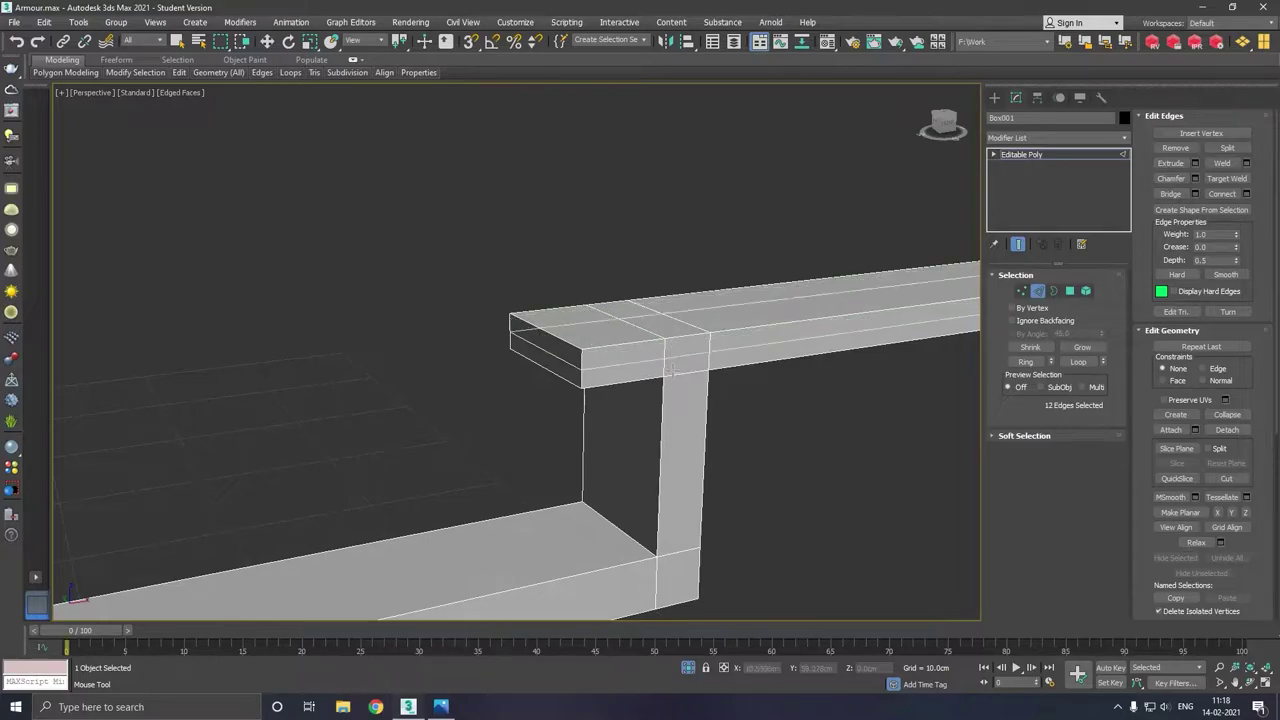
pyautogui.click(672, 386)
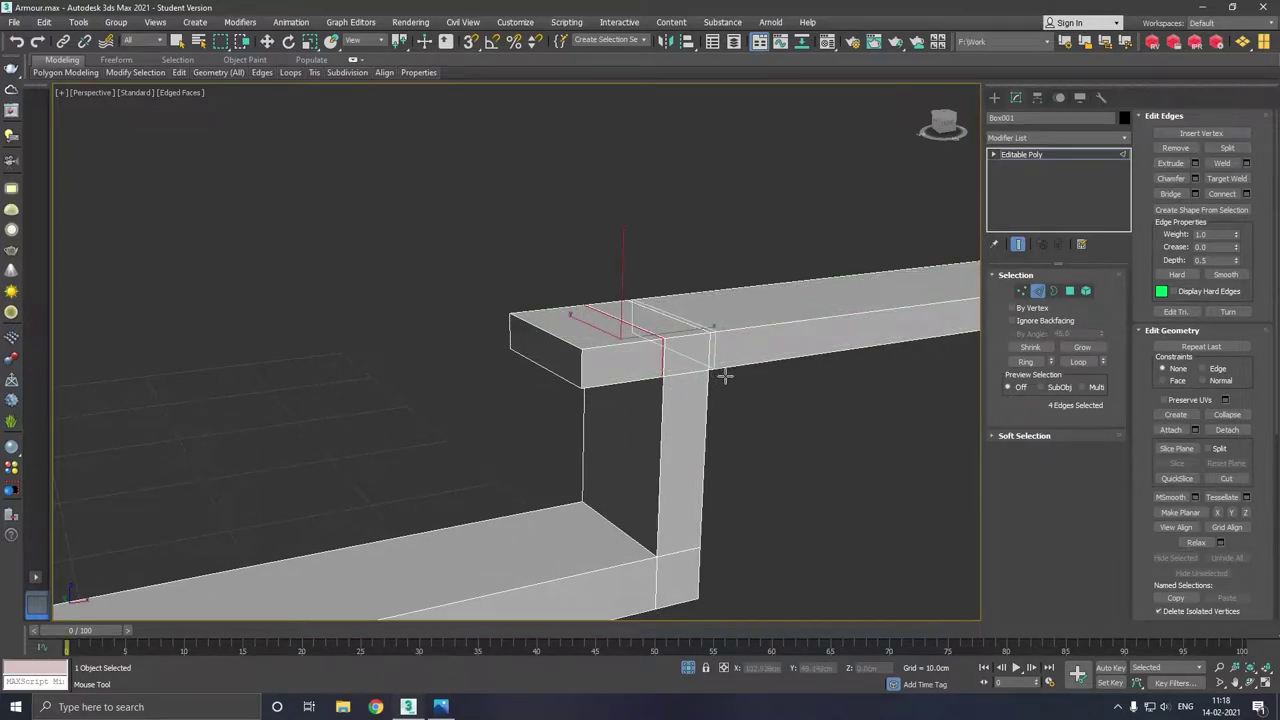
pyautogui.click(723, 376)
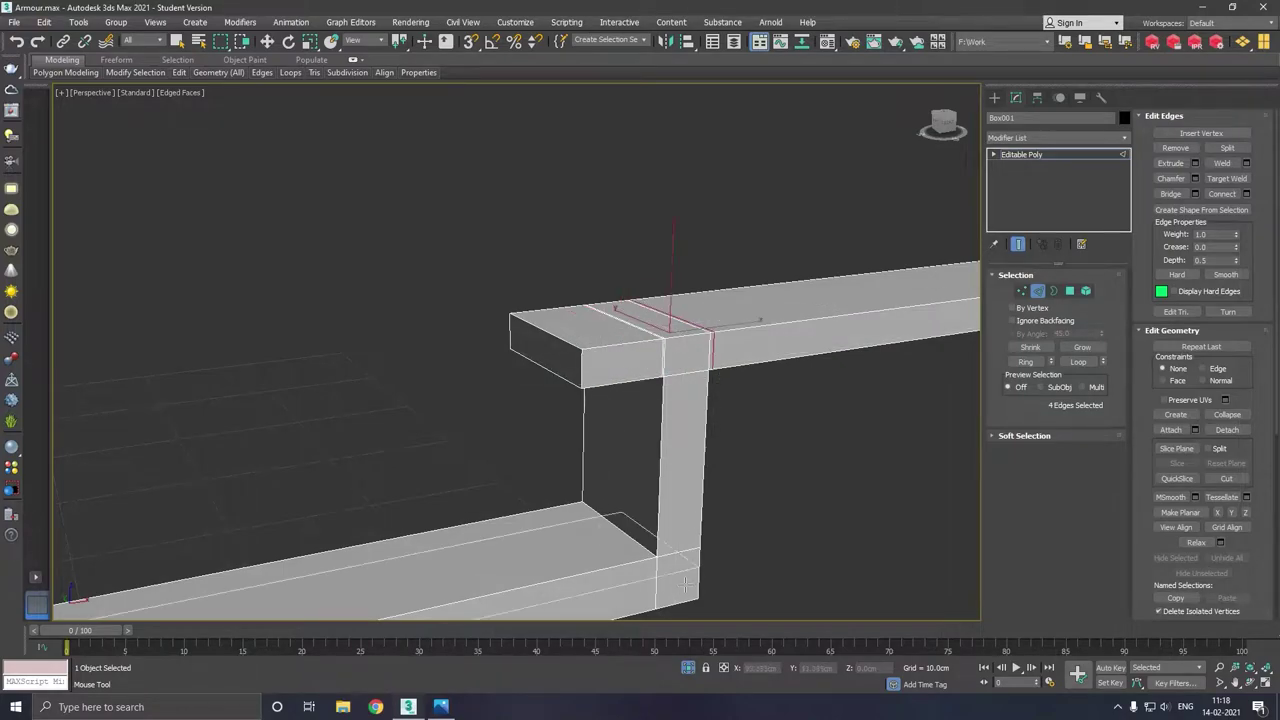
pyautogui.click(664, 570)
pyautogui.moveTo(703, 568); pyautogui.dragTo(665, 563)
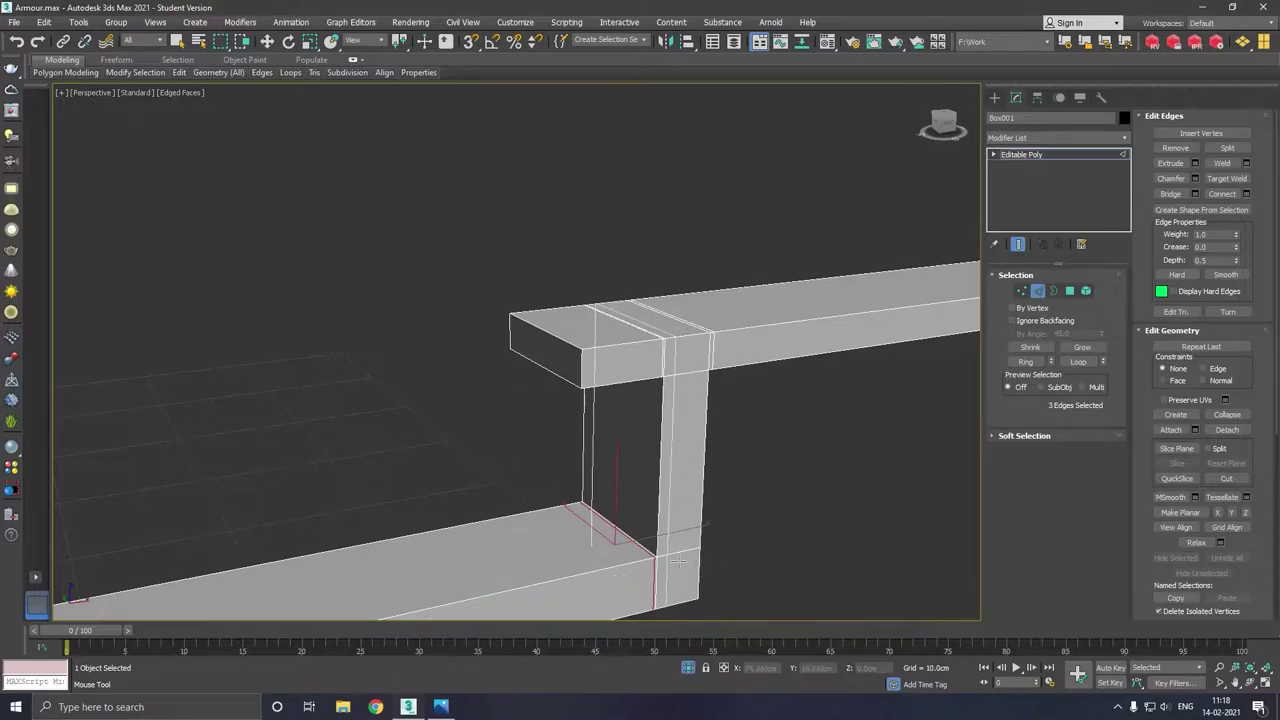
pyautogui.click(664, 564)
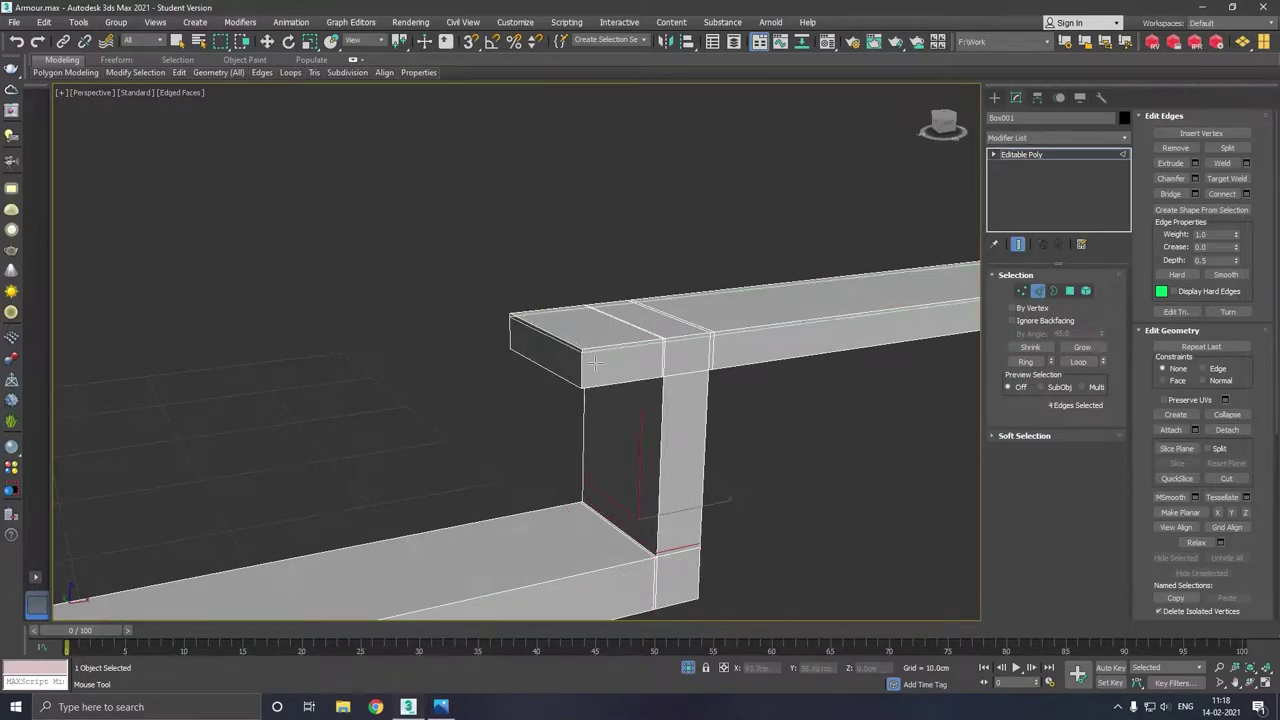
# Add an edge loop around the beam's end and adjust the second leg junction's loop.
pyautogui.click(598, 362)
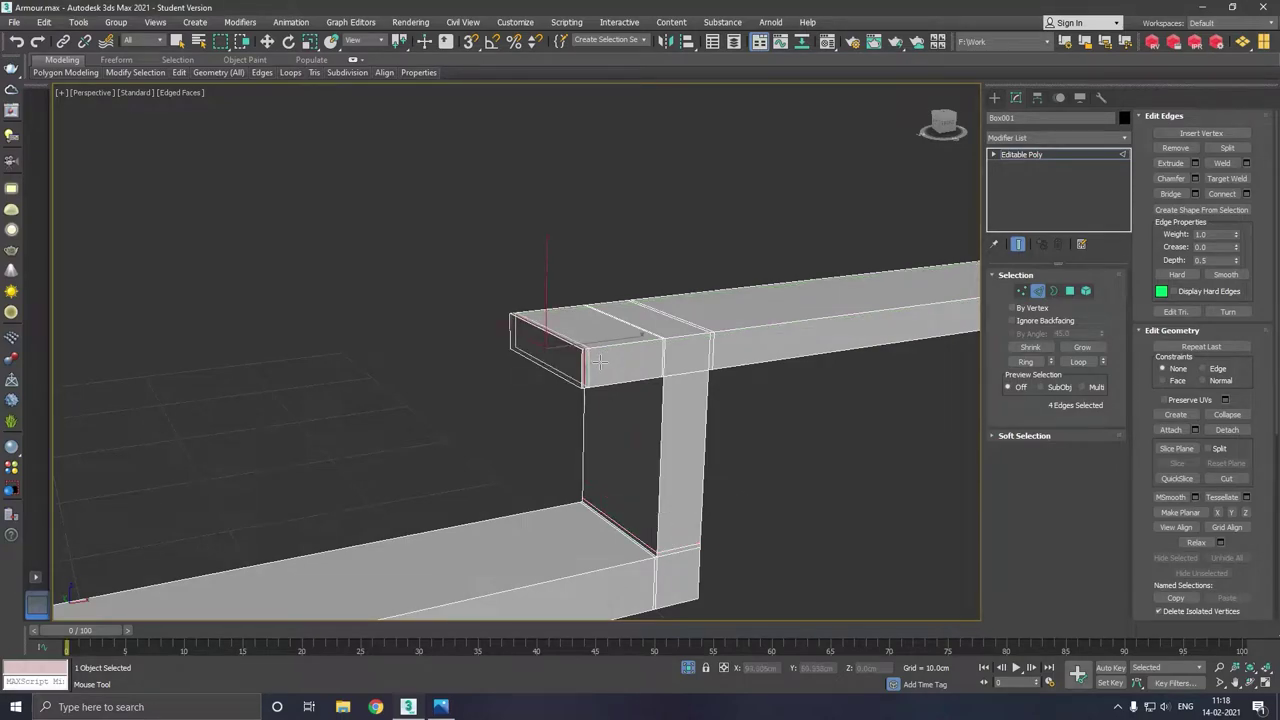
pyautogui.scroll(-3, 530, 430)
pyautogui.scroll(-2, 410, 432)
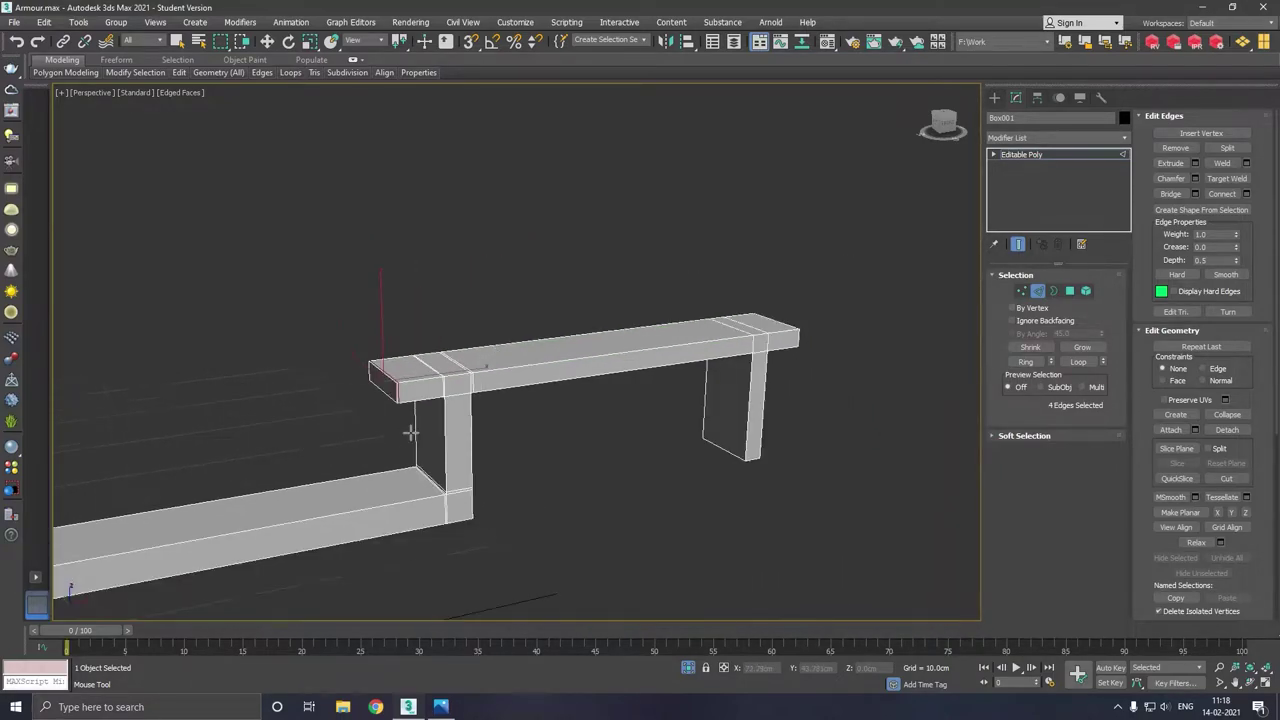
pyautogui.scroll(2, 788, 374)
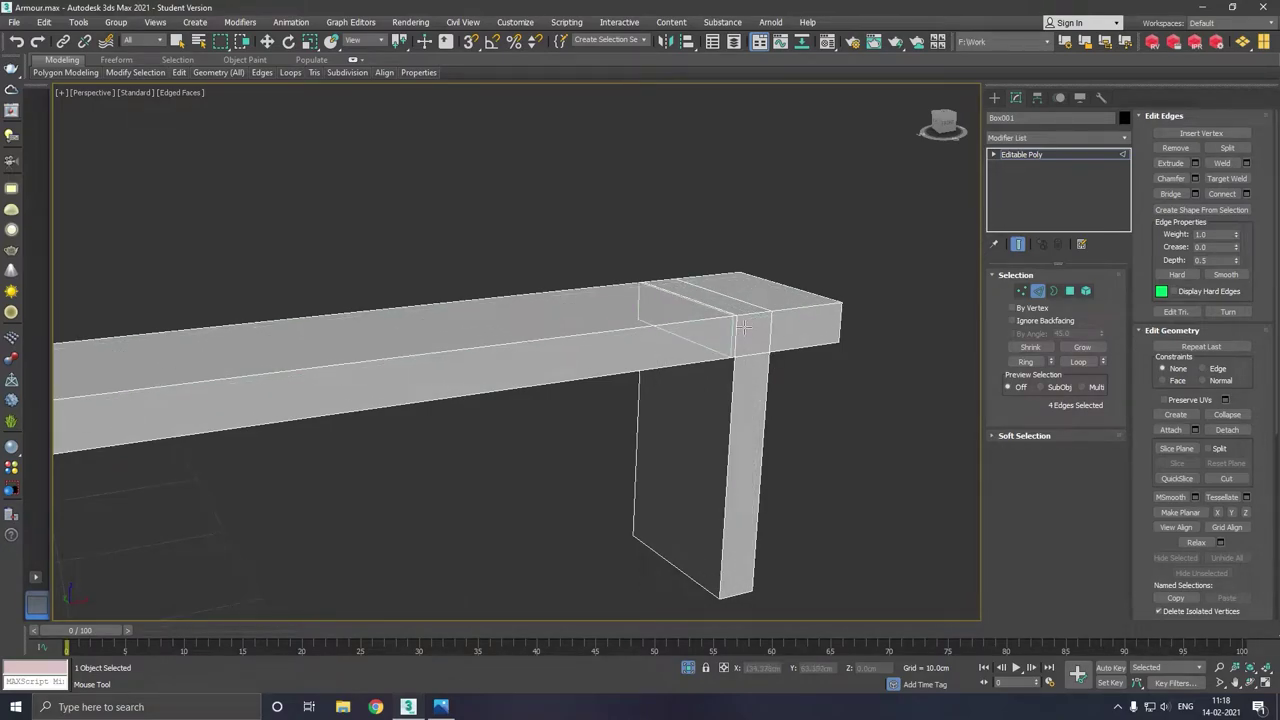
pyautogui.doubleClick(738, 326)
pyautogui.moveTo(783, 318); pyautogui.dragTo(849, 317)
pyautogui.hotkey('ctrl', 'z')
pyautogui.hotkey('ctrl', 'z')
pyautogui.hotkey('ctrl', 'z')
pyautogui.hotkey('ctrl', 'z')
pyautogui.scroll(-3, 834, 473)
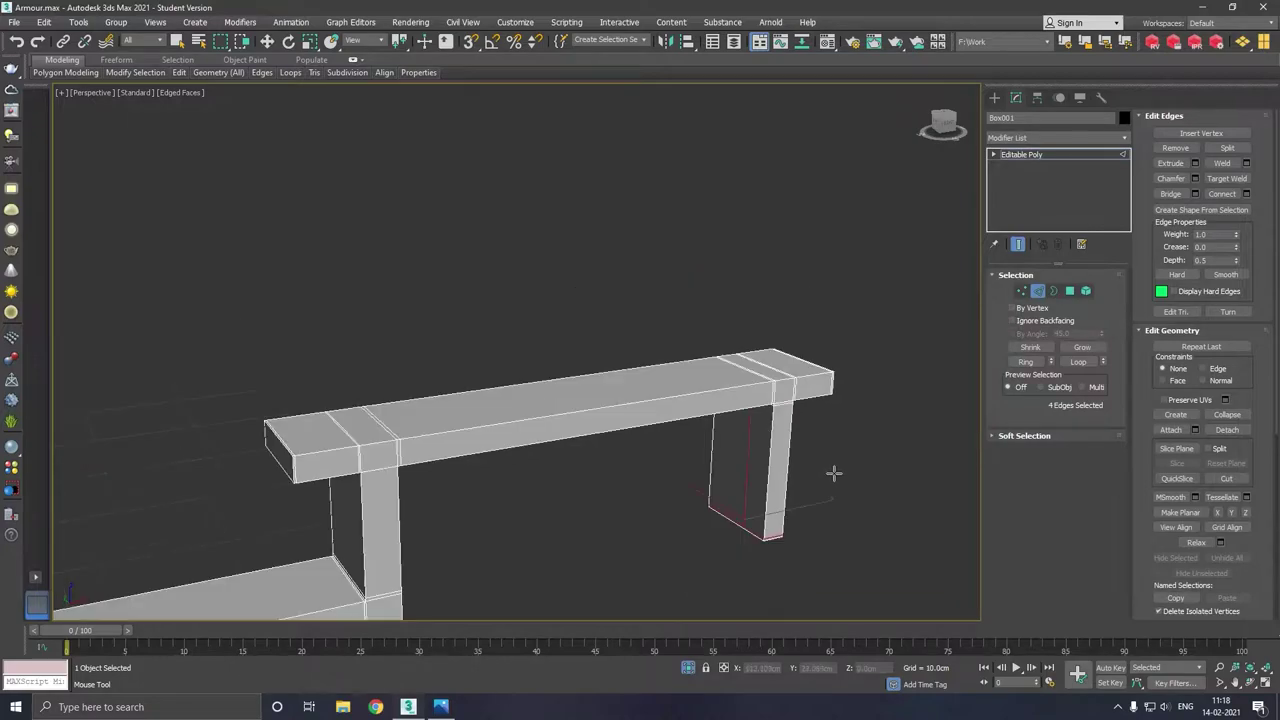
pyautogui.hotkey('ctrl', 'y')
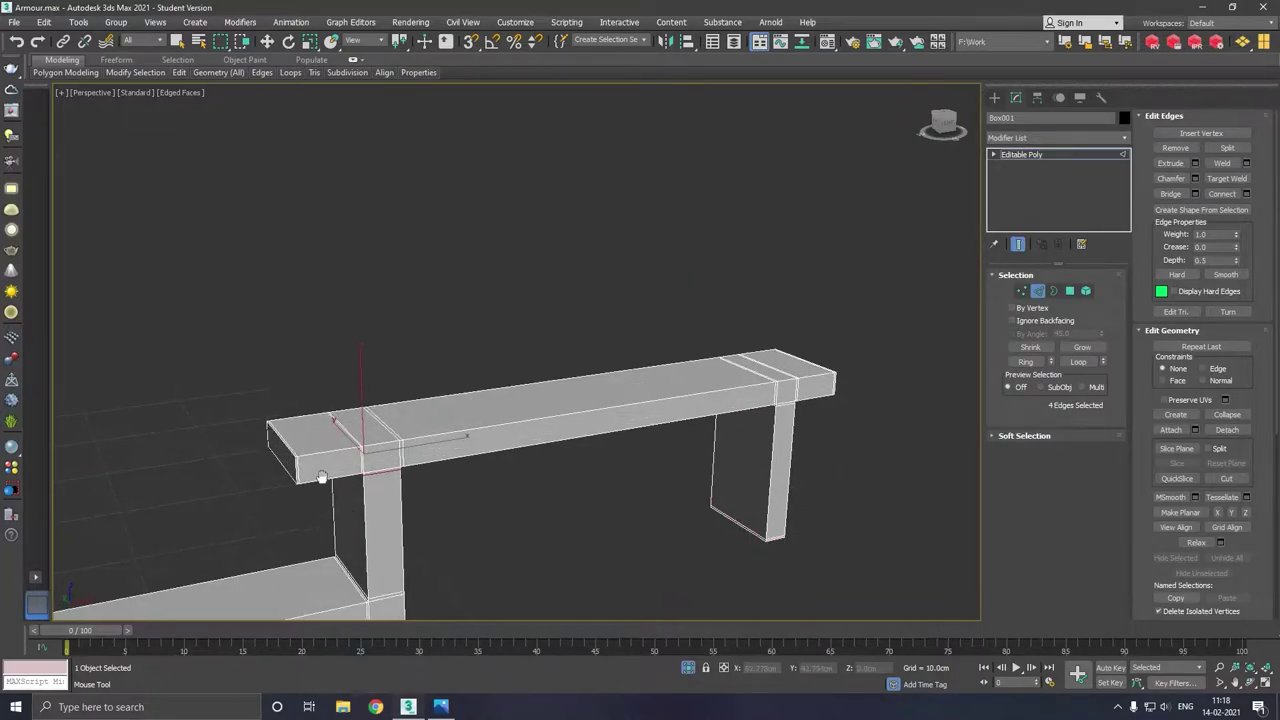
pyautogui.scroll(2, 321, 477)
pyautogui.scroll(2, 420, 455)
# Select edge loops along the beam and down the left and right legs.
pyautogui.doubleClick(518, 430)
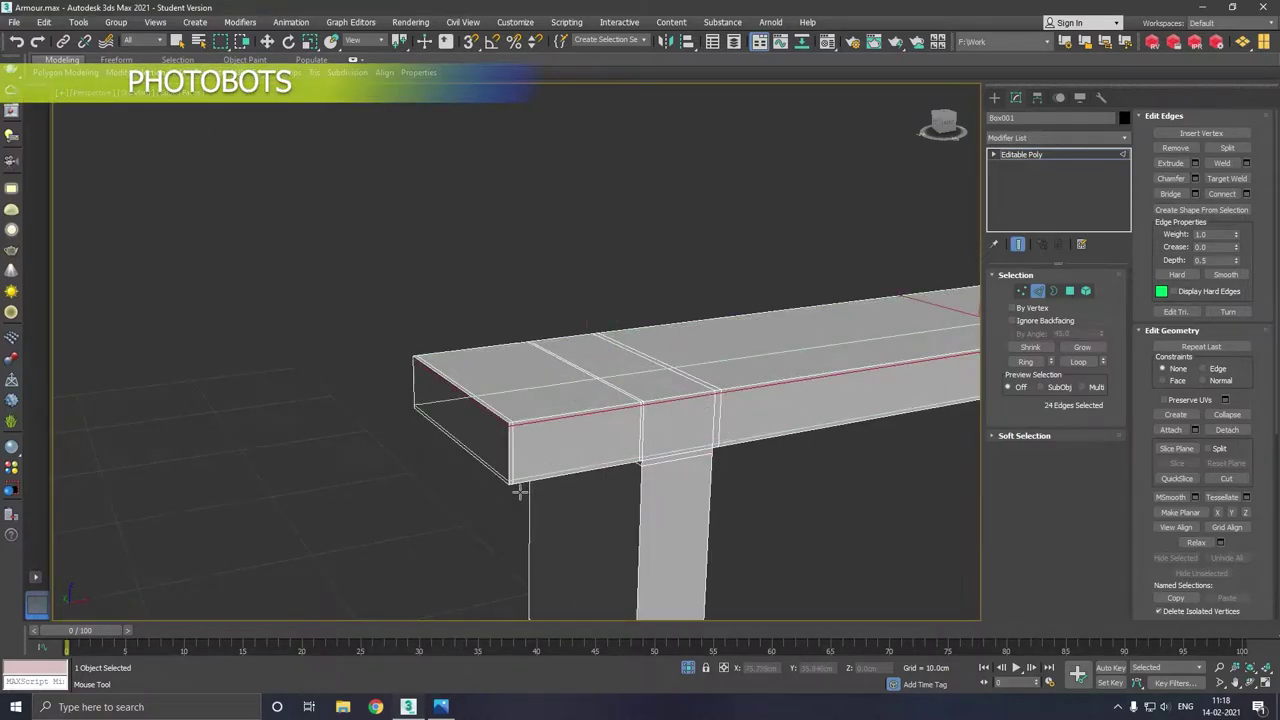
pyautogui.scroll(-3, 553, 412)
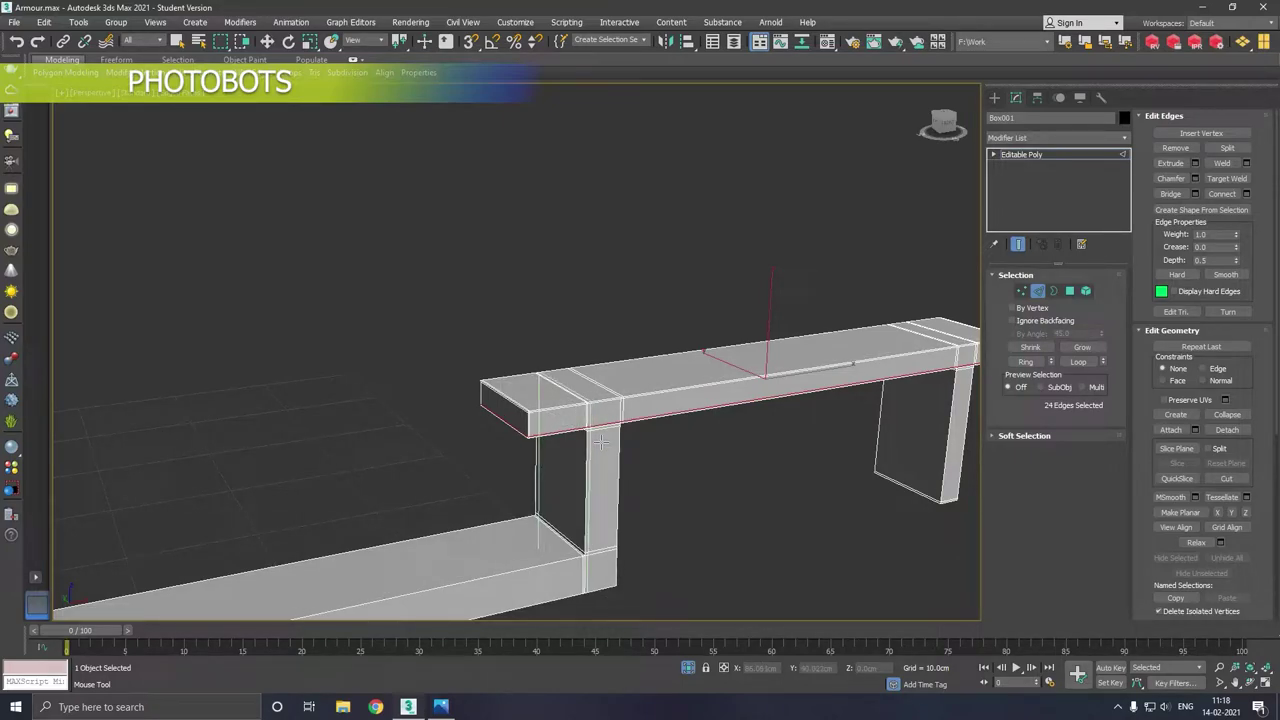
pyautogui.doubleClick(590, 445)
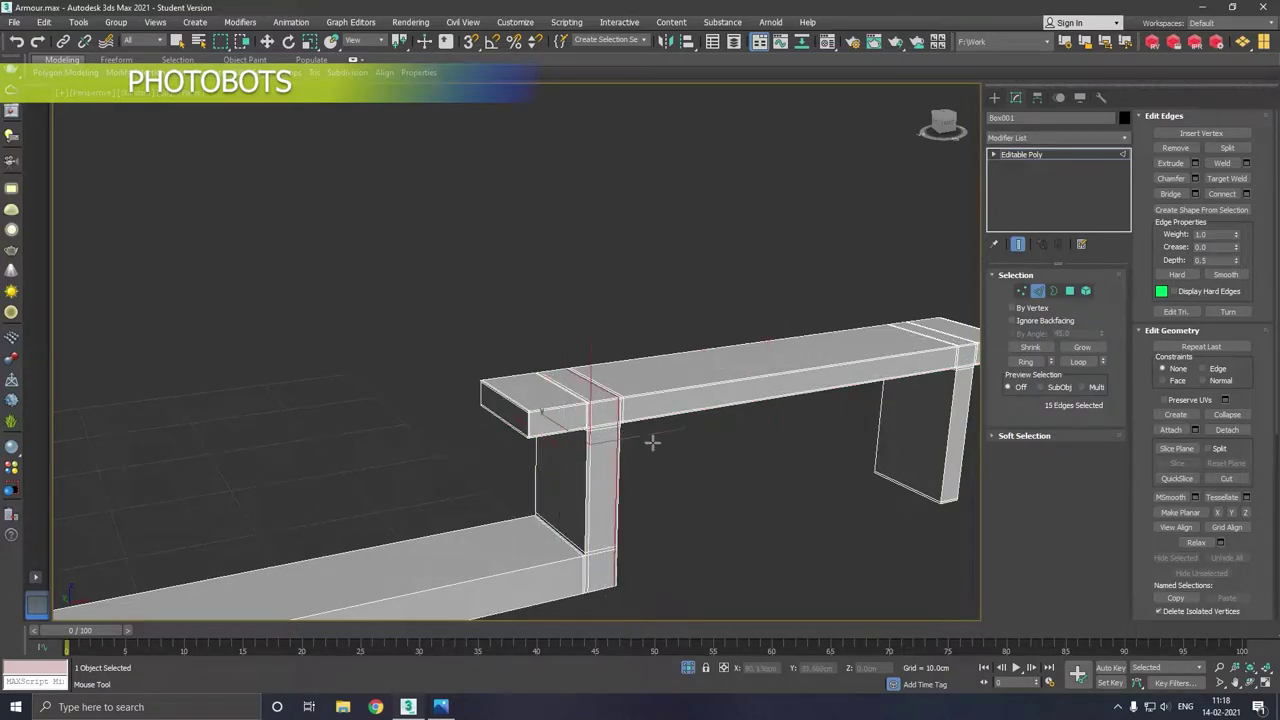
pyautogui.moveTo(697, 465); pyautogui.dragTo(410, 480, button='middle')
pyautogui.scroll(3, 612, 402)
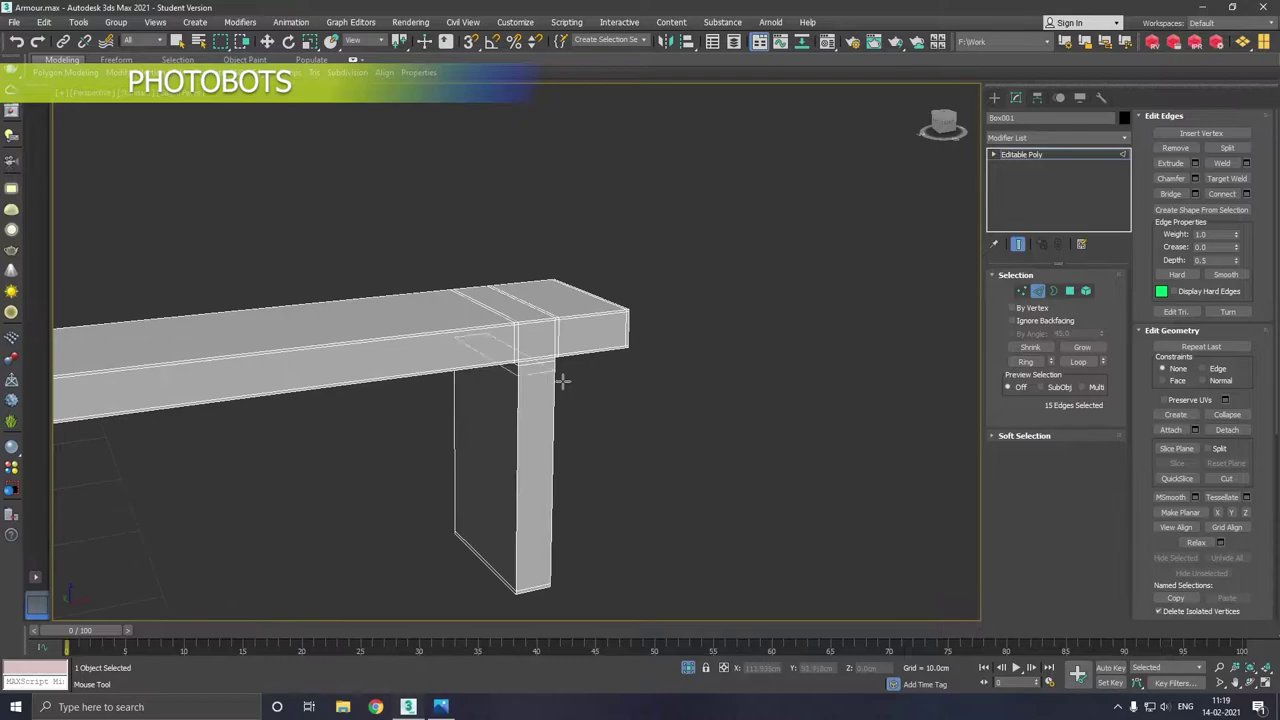
pyautogui.doubleClick(548, 372)
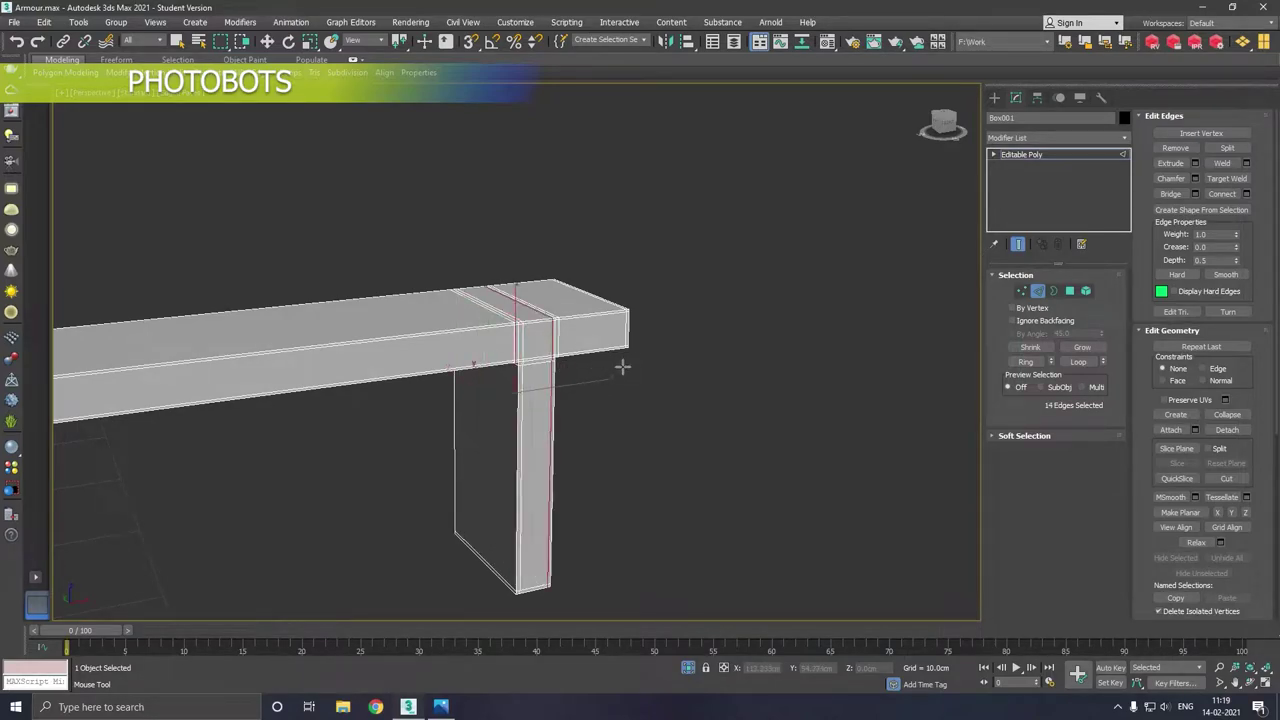
pyautogui.scroll(-5, 709, 353)
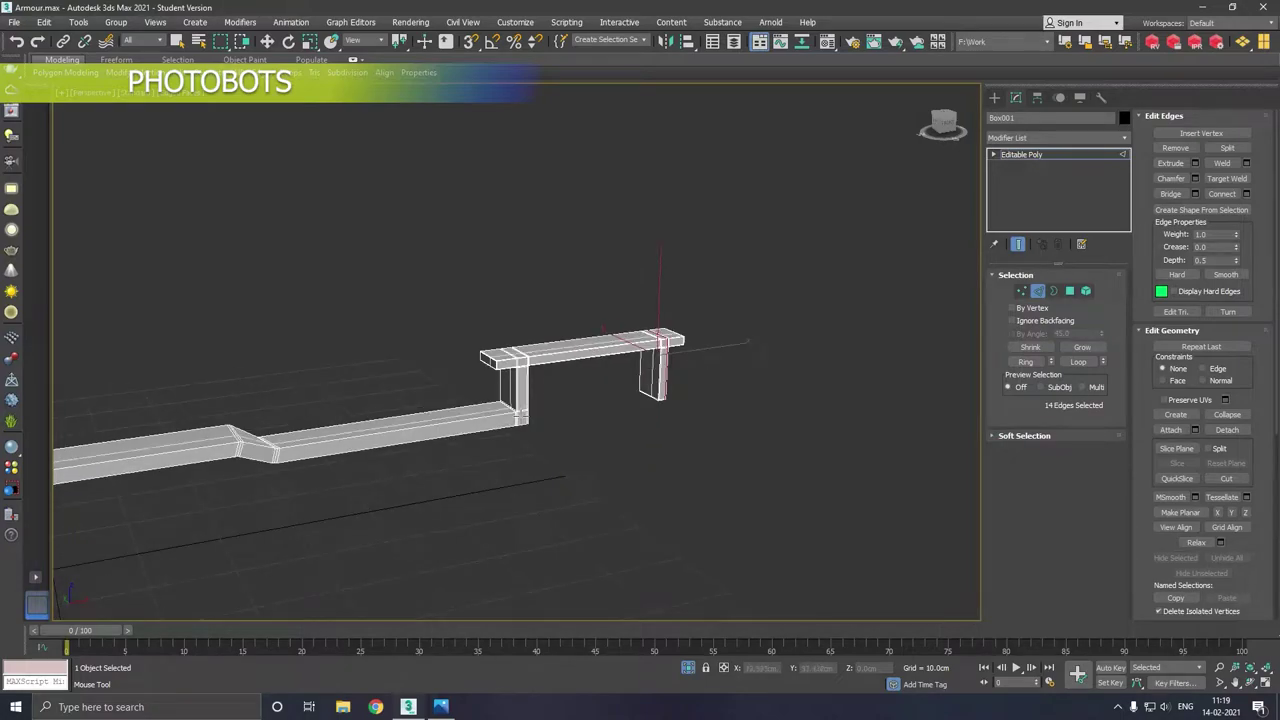
pyautogui.scroll(2, 678, 390)
pyautogui.scroll(2, 680, 400)
pyautogui.scroll(-4, 682, 416)
pyautogui.scroll(-3, 682, 416)
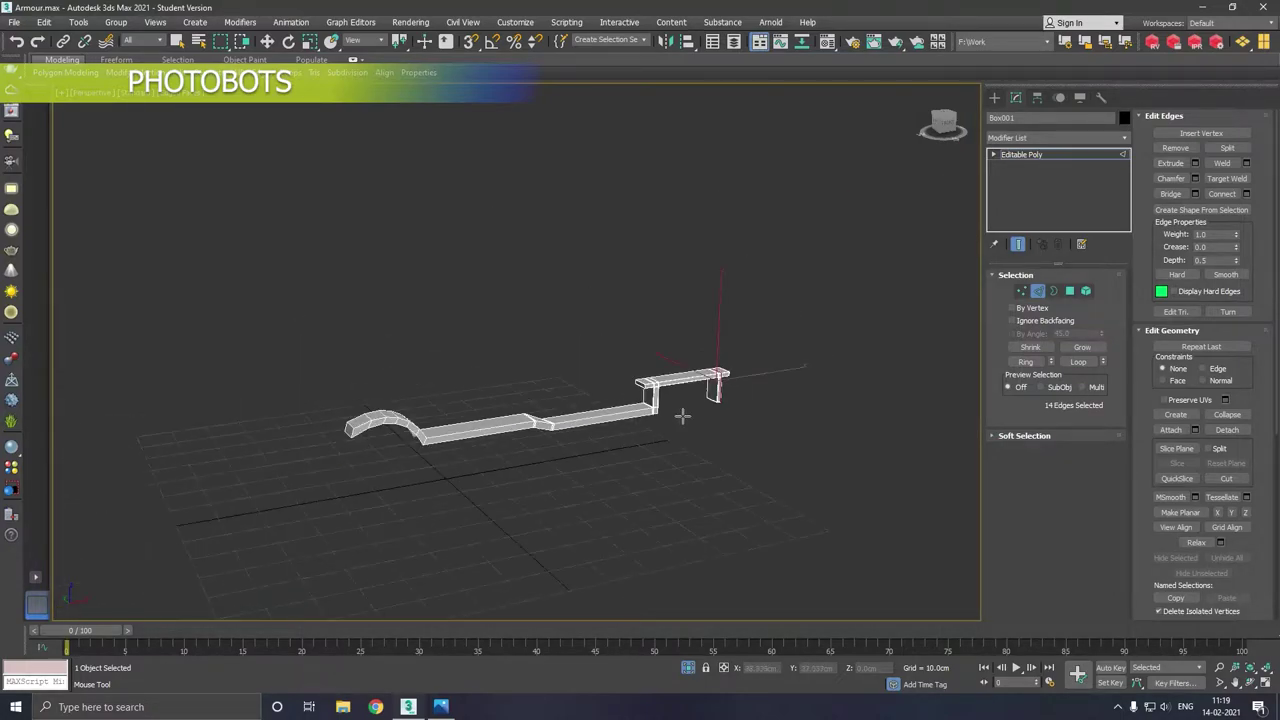
pyautogui.scroll(2, 445, 447)
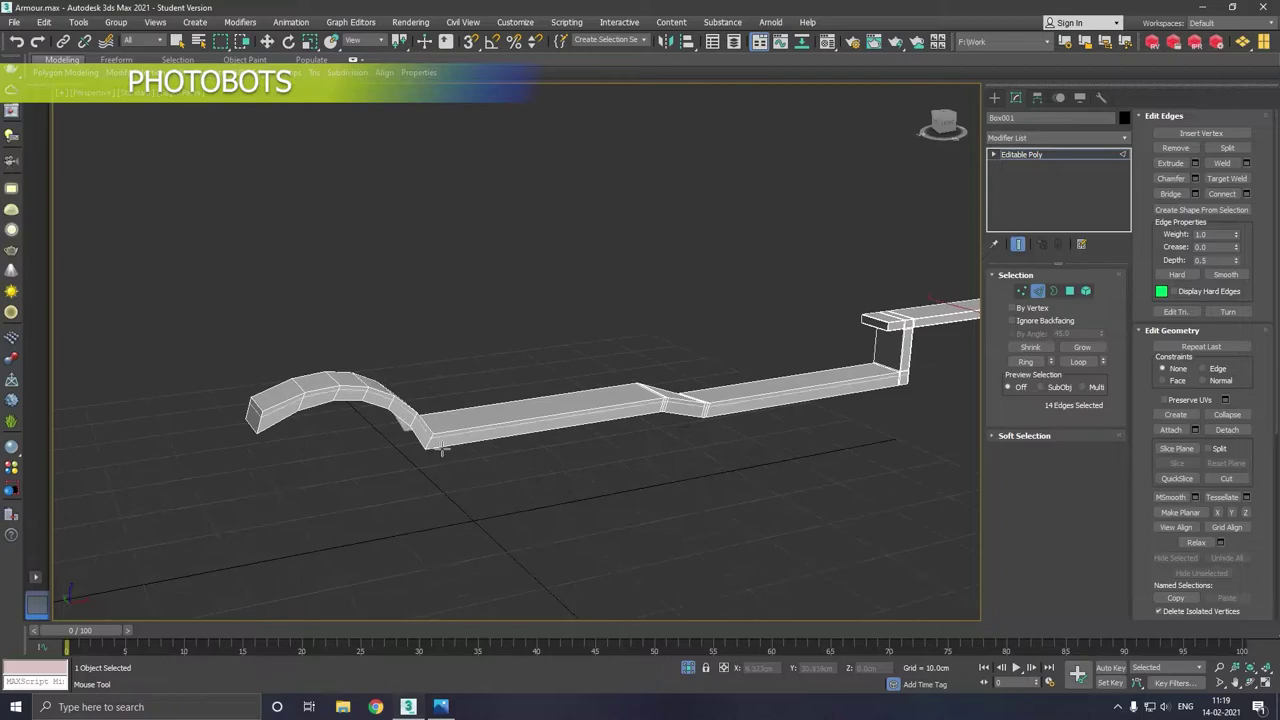
pyautogui.scroll(3, 443, 445)
# Pick the corner edges at the rail's bend.
pyautogui.click(442, 437)
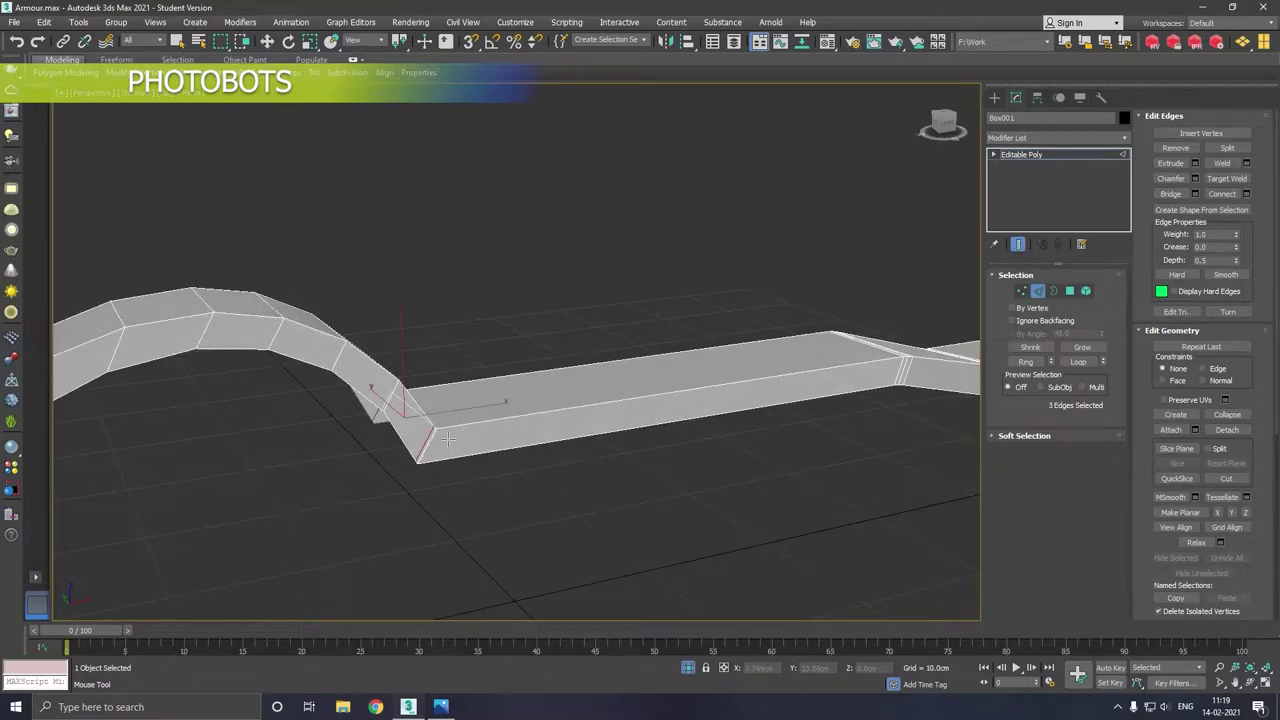
pyautogui.click(449, 440)
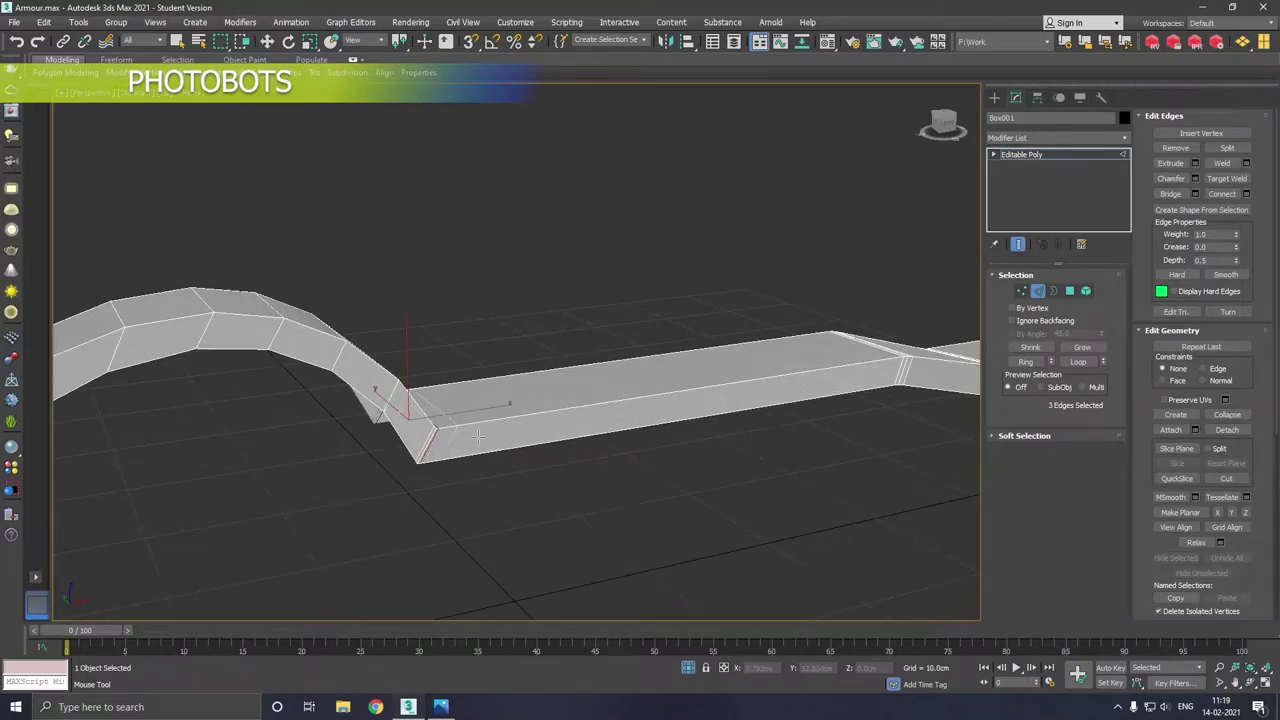
pyautogui.scroll(-1, 520, 436)
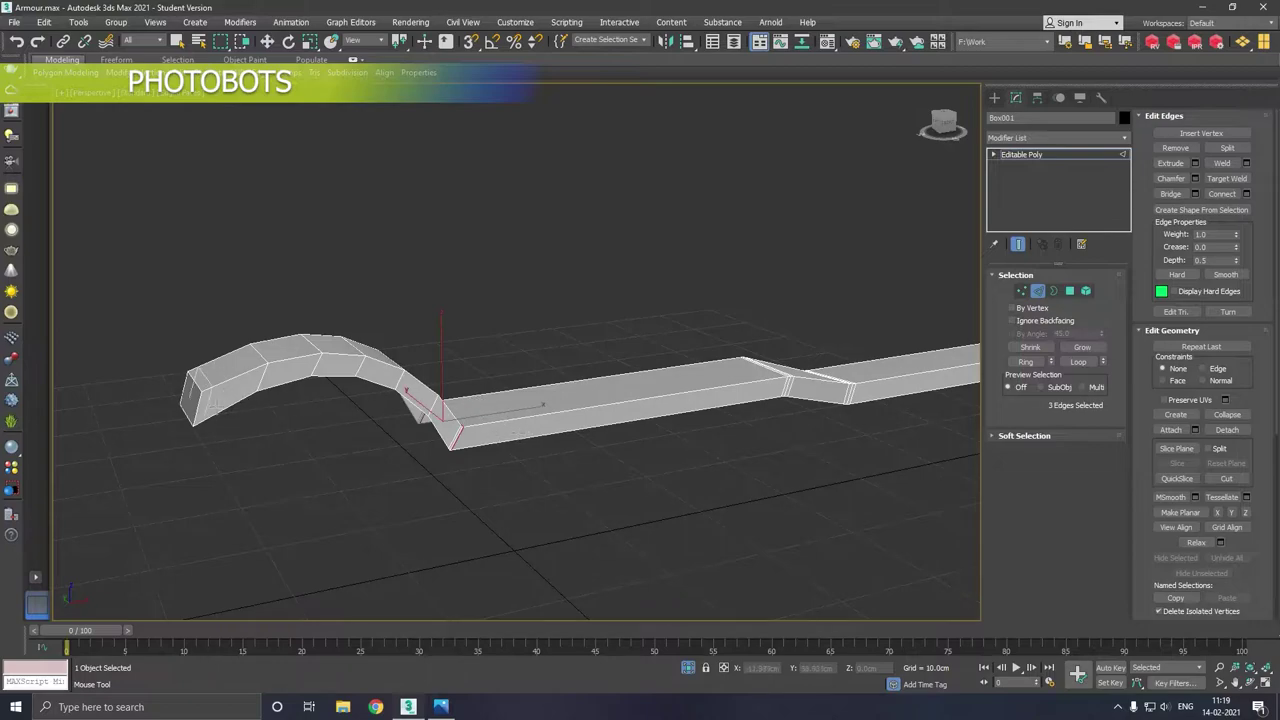
pyautogui.scroll(-3, 215, 405)
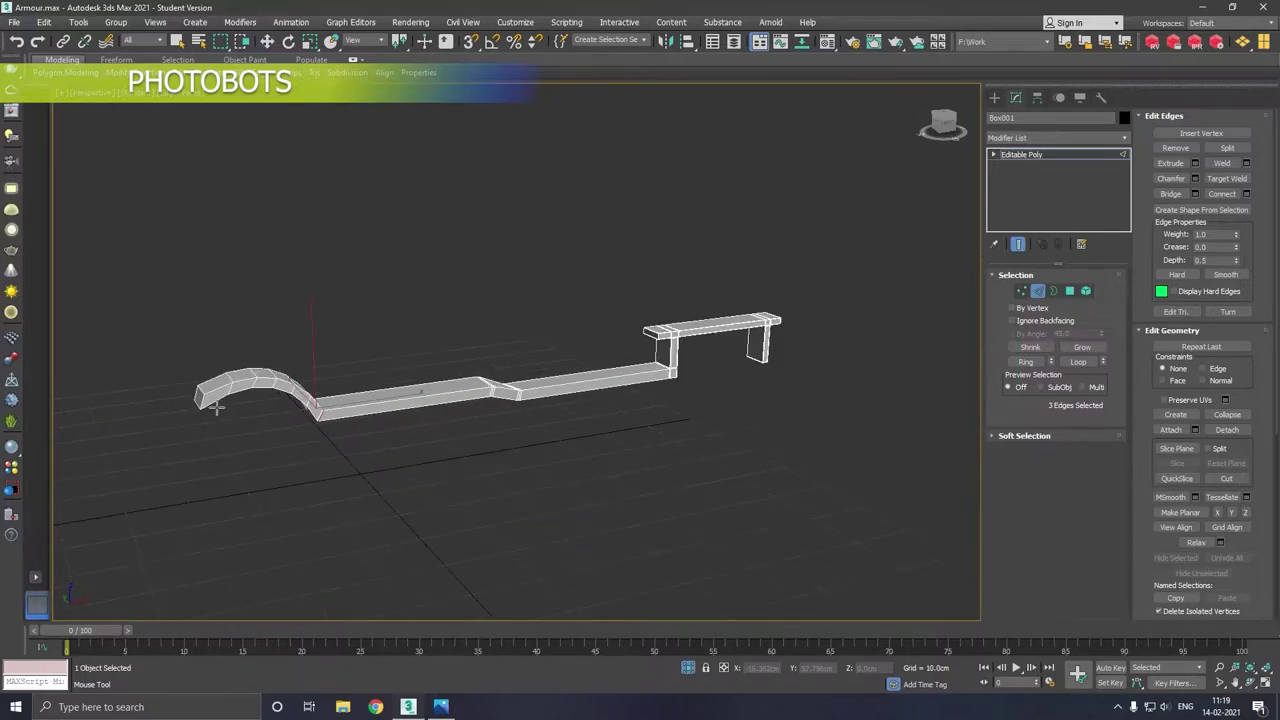
pyautogui.scroll(2, 215, 405)
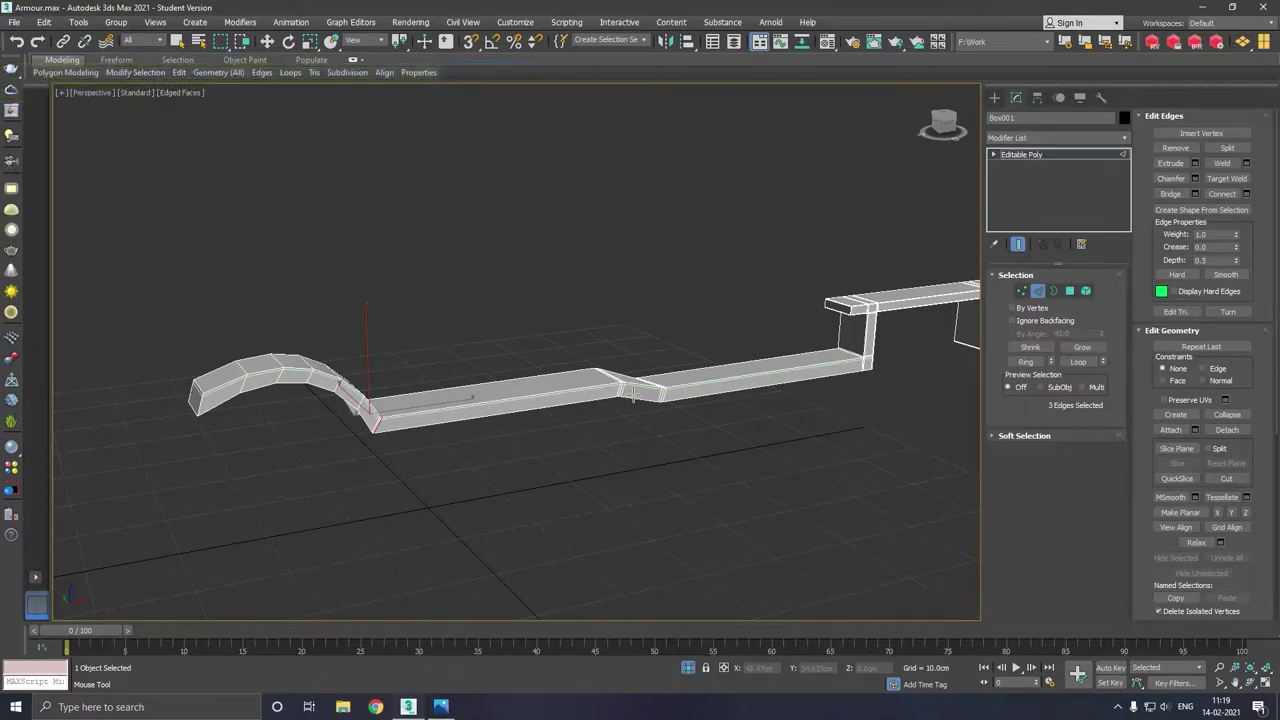
# Select the long bar's whole edge loop and chamfer it into doubled support edges.
pyautogui.doubleClick(455, 400)
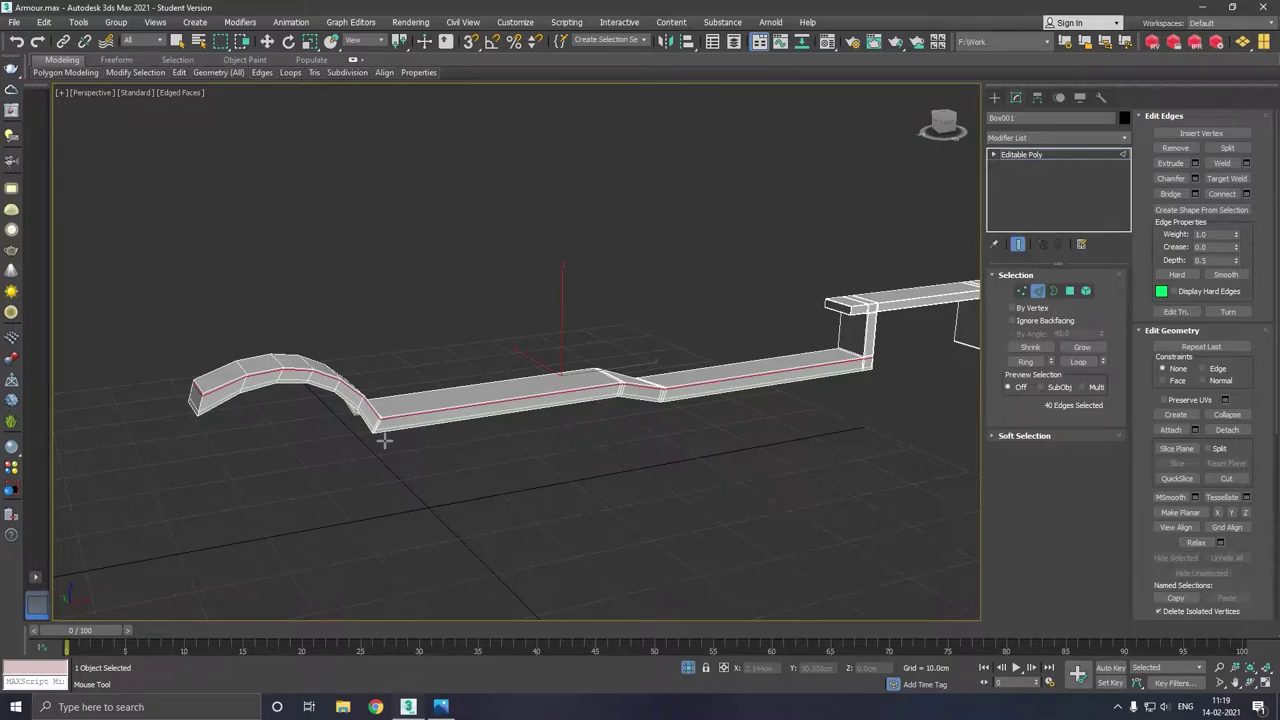
pyautogui.hotkey('ctrl', 'shift', 'c')
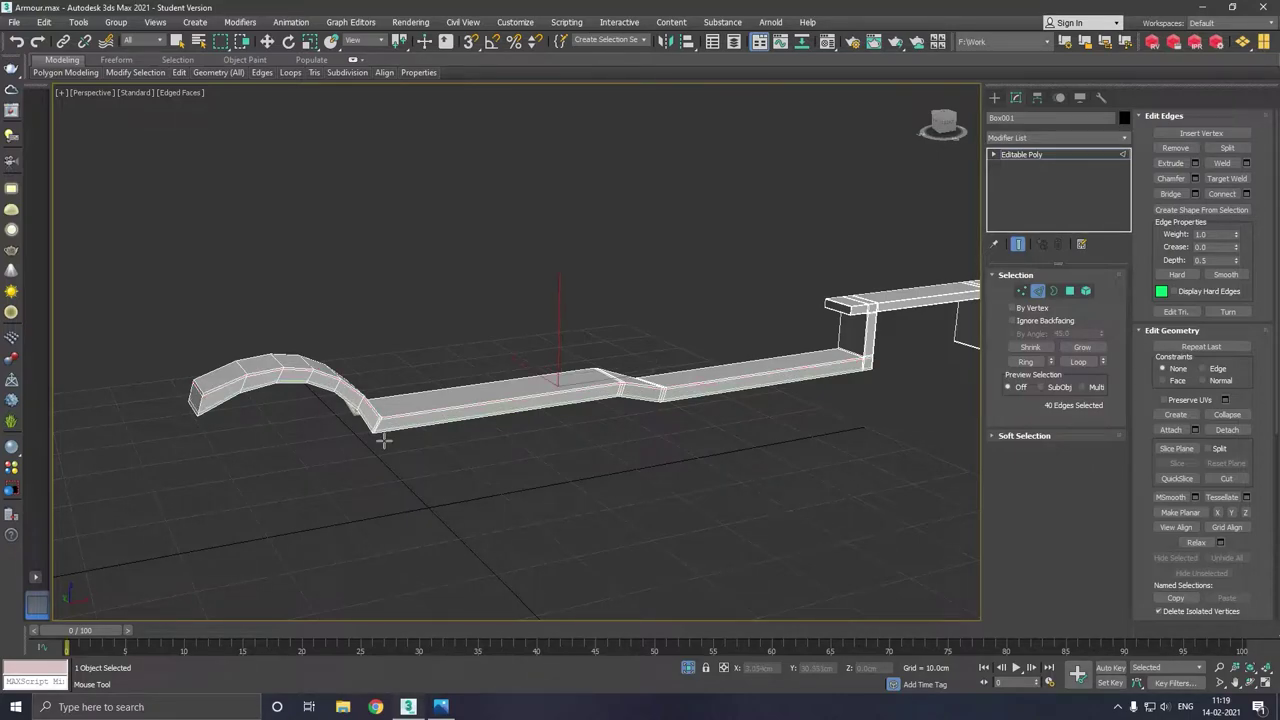
pyautogui.press('w')
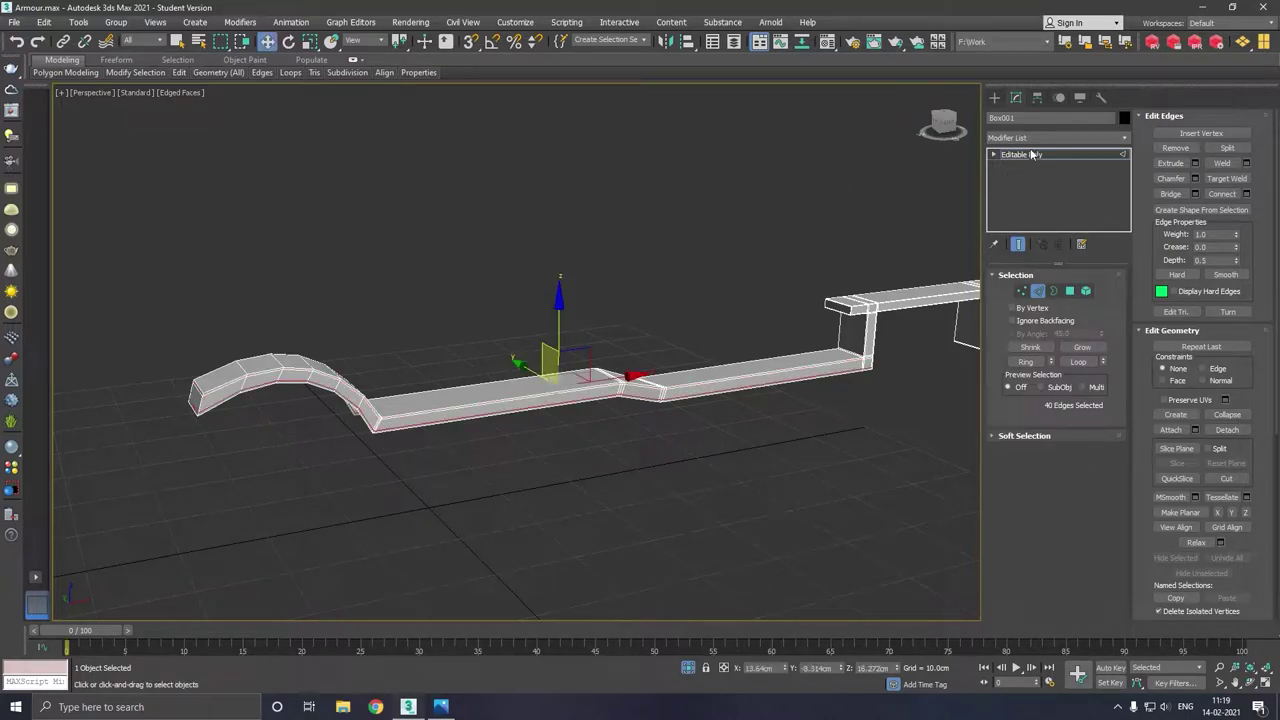
pyautogui.click(1031, 154)
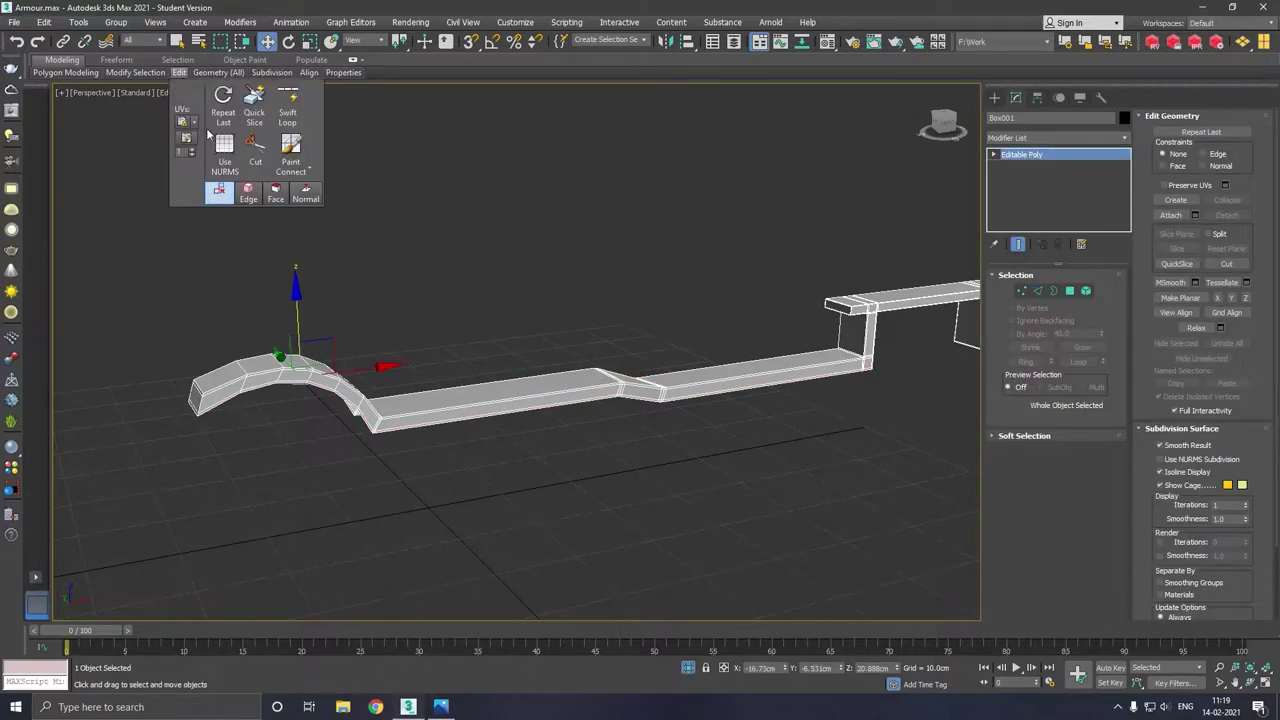
# Enable Use NURMS smoothing on the rail mesh.
pyautogui.click(224, 148)
pyautogui.moveTo(269, 282)
pyautogui.mouseDown(button='middle')
pyautogui.moveTo(381, 347)
pyautogui.moveTo(366, 371)
pyautogui.moveTo(274, 360)
pyautogui.moveTo(121, 285)
pyautogui.moveTo(130, 273)
pyautogui.moveTo(206, 289)
pyautogui.mouseUp(button='middle')
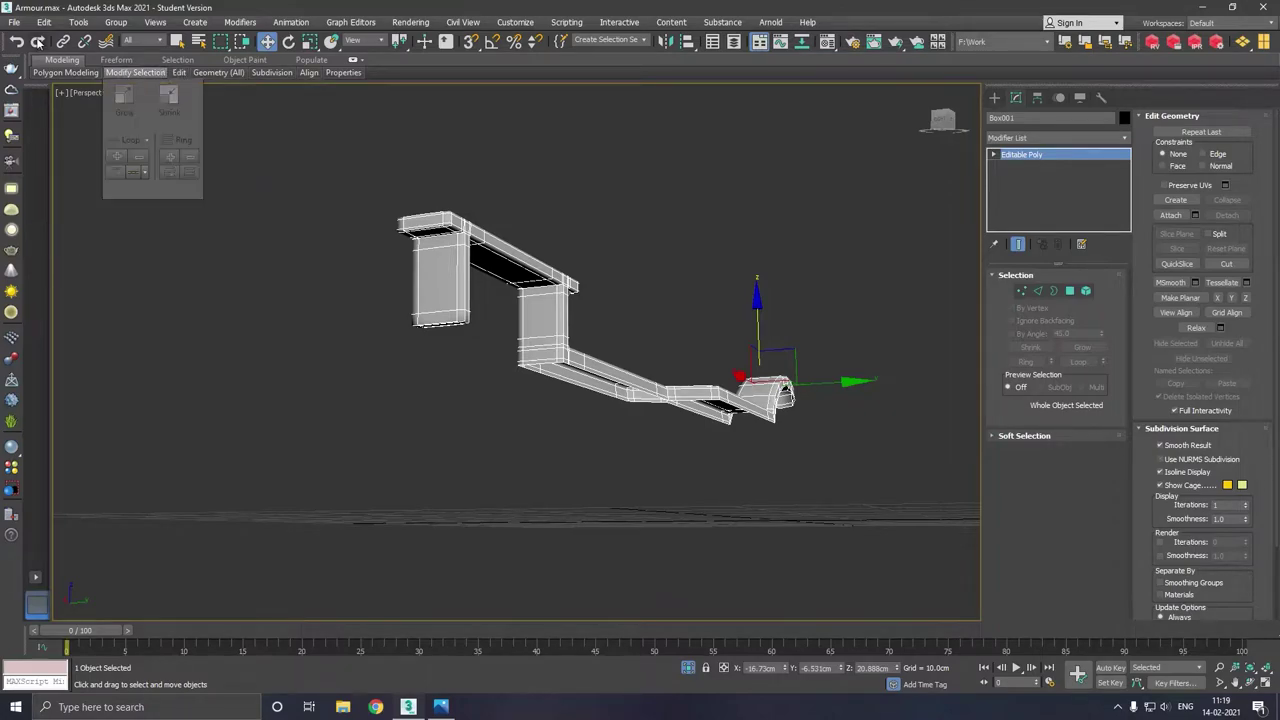
pyautogui.click(14, 22)
pyautogui.click(37, 121)
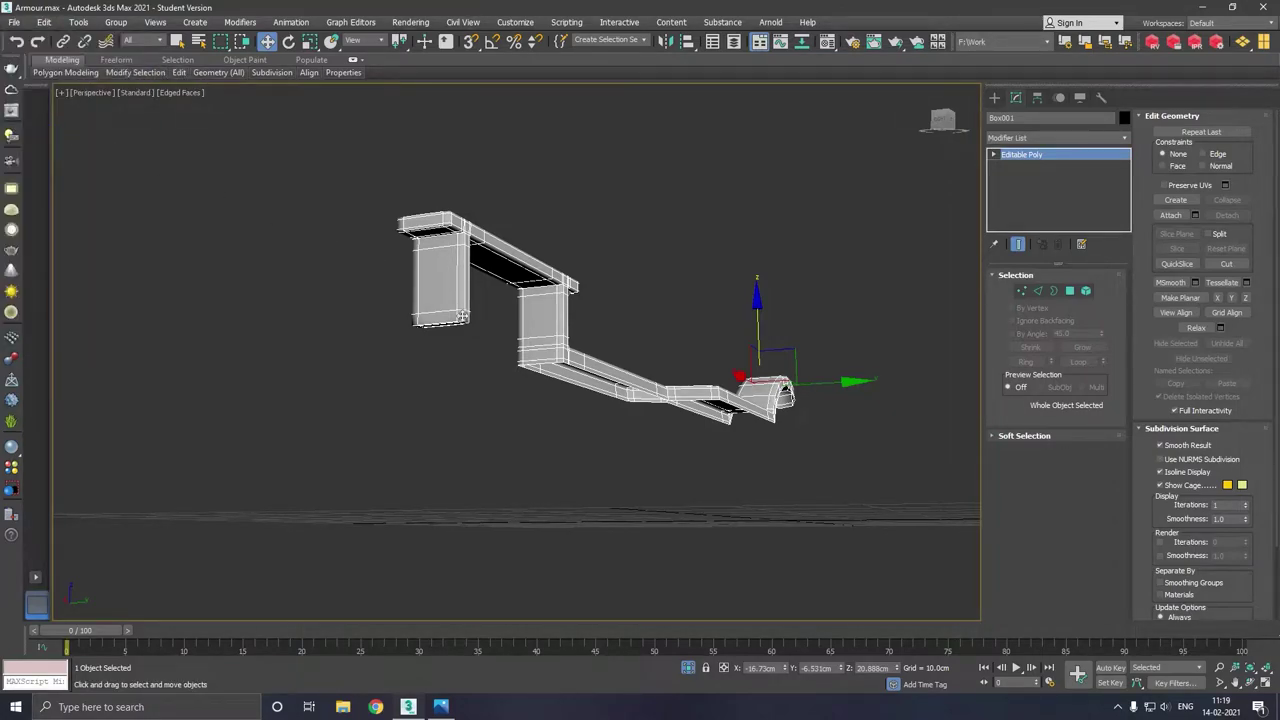
# Orbit and zoom around the rail to inspect the smoothed shape from several angles.
pyautogui.keyDown('alt'); pyautogui.moveTo(482, 316); pyautogui.dragTo(478, 298, button='middle'); pyautogui.keyUp('alt')
pyautogui.scroll(4, 479, 292)
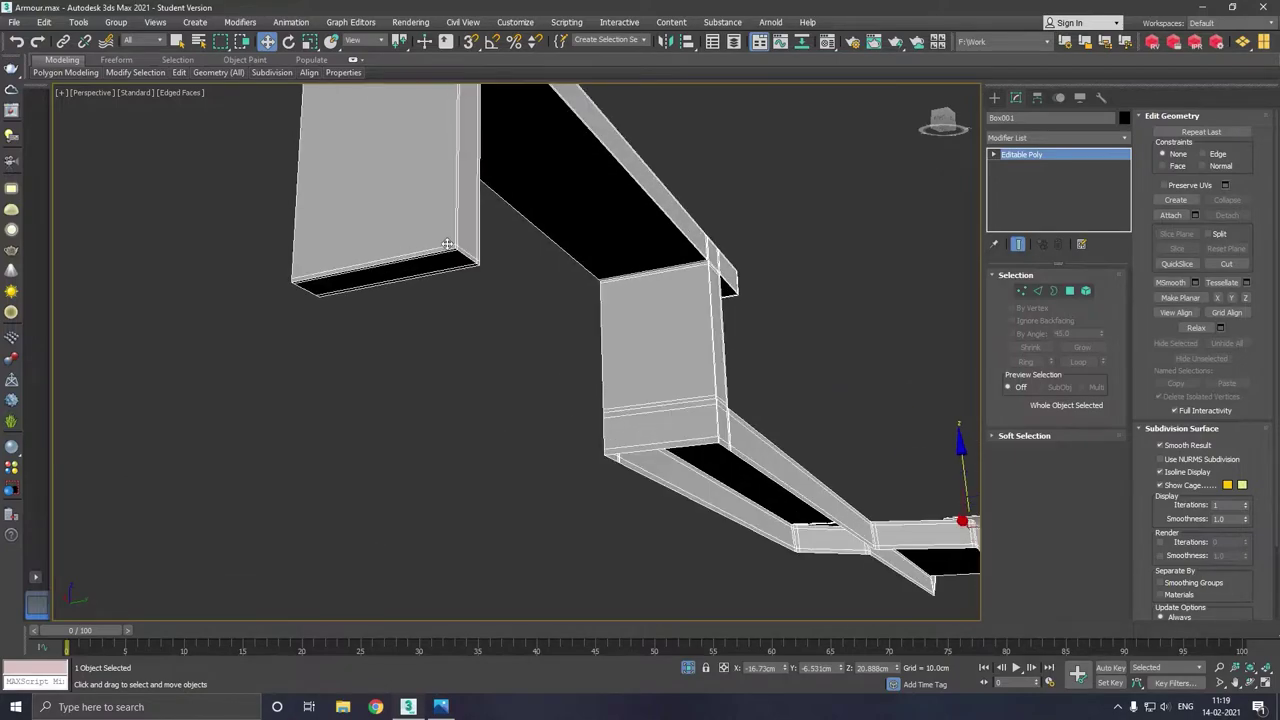
pyautogui.scroll(3, 482, 280)
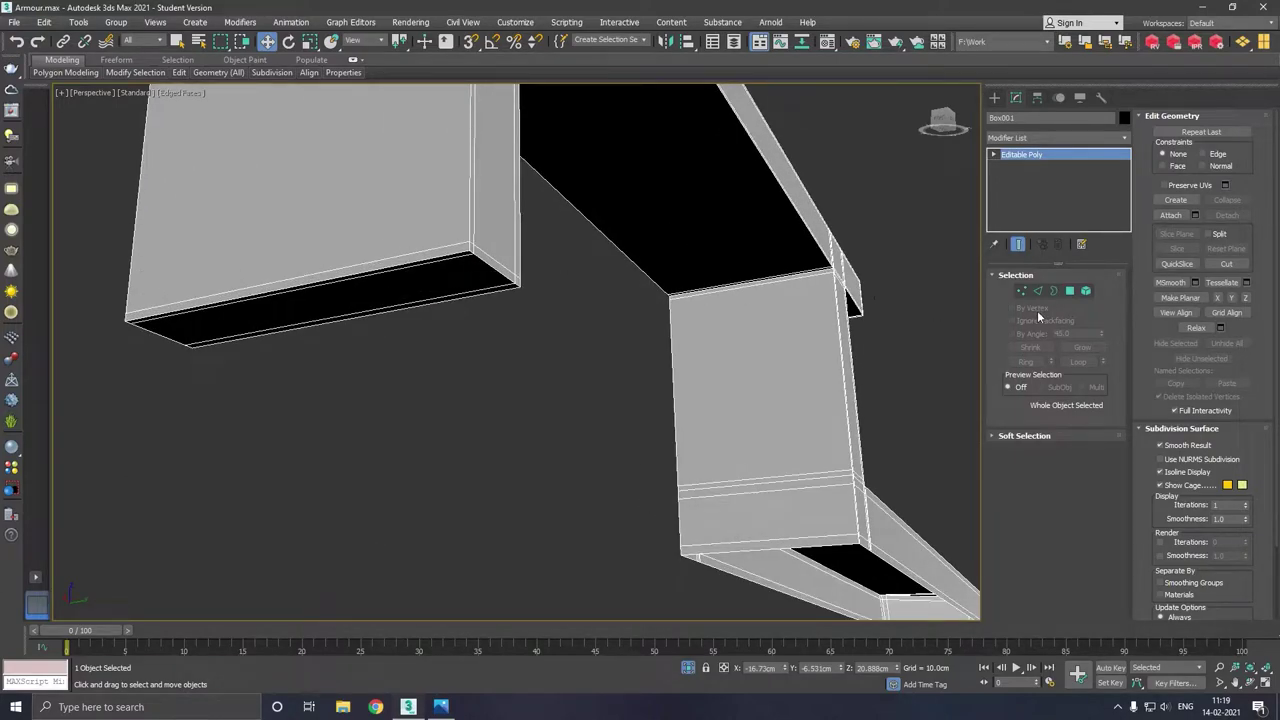
pyautogui.scroll(-6, 606, 402)
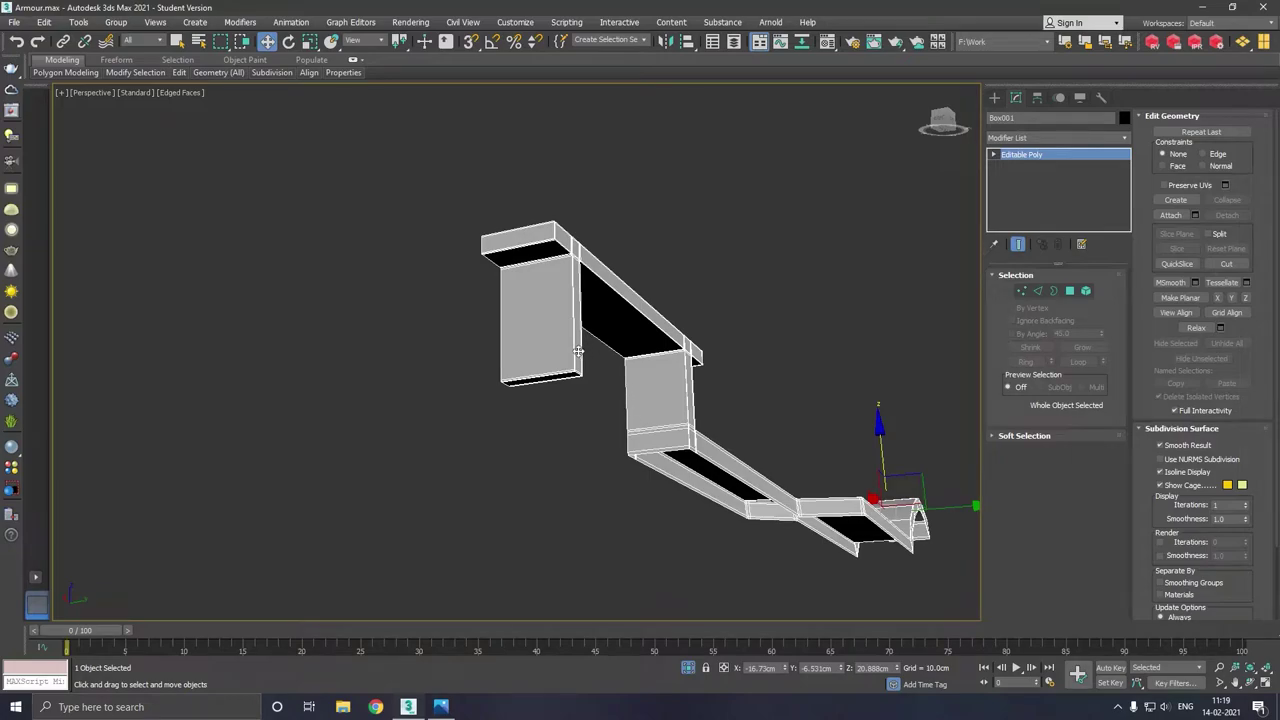
pyautogui.keyDown('alt'); pyautogui.moveTo(582, 378); pyautogui.dragTo(566, 352, button='middle'); pyautogui.keyUp('alt')
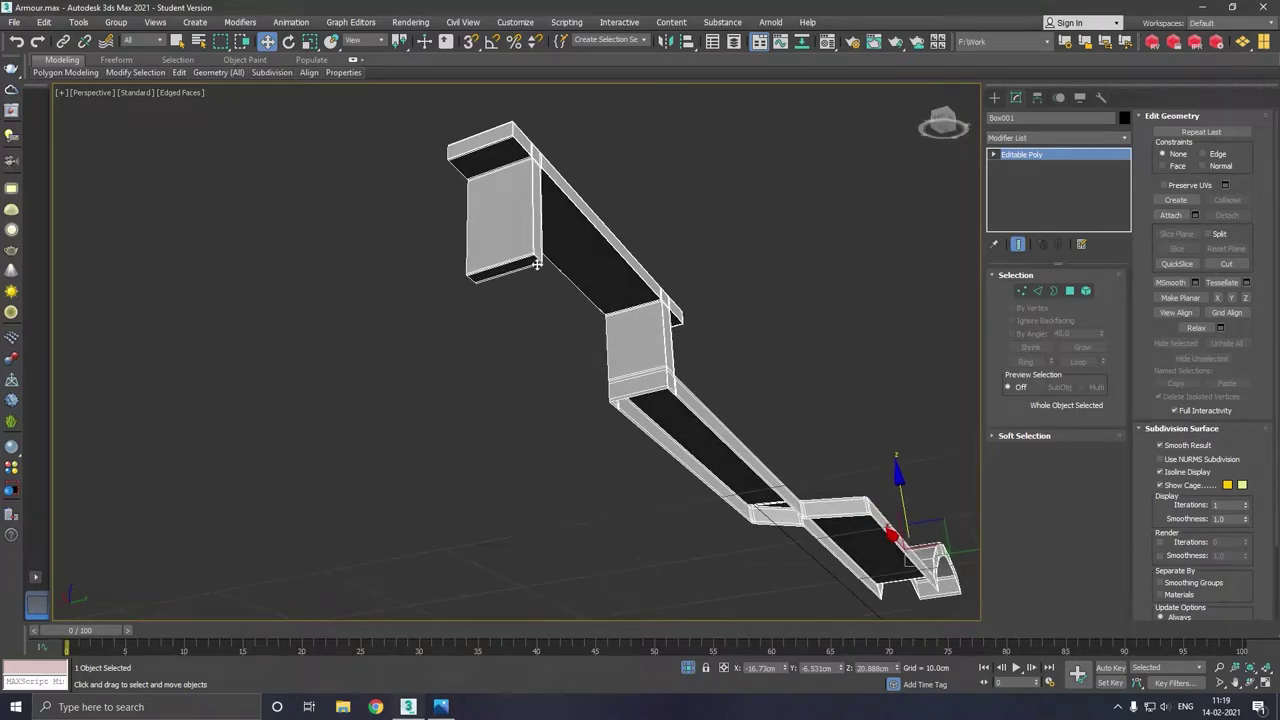
pyautogui.scroll(2, 535, 265)
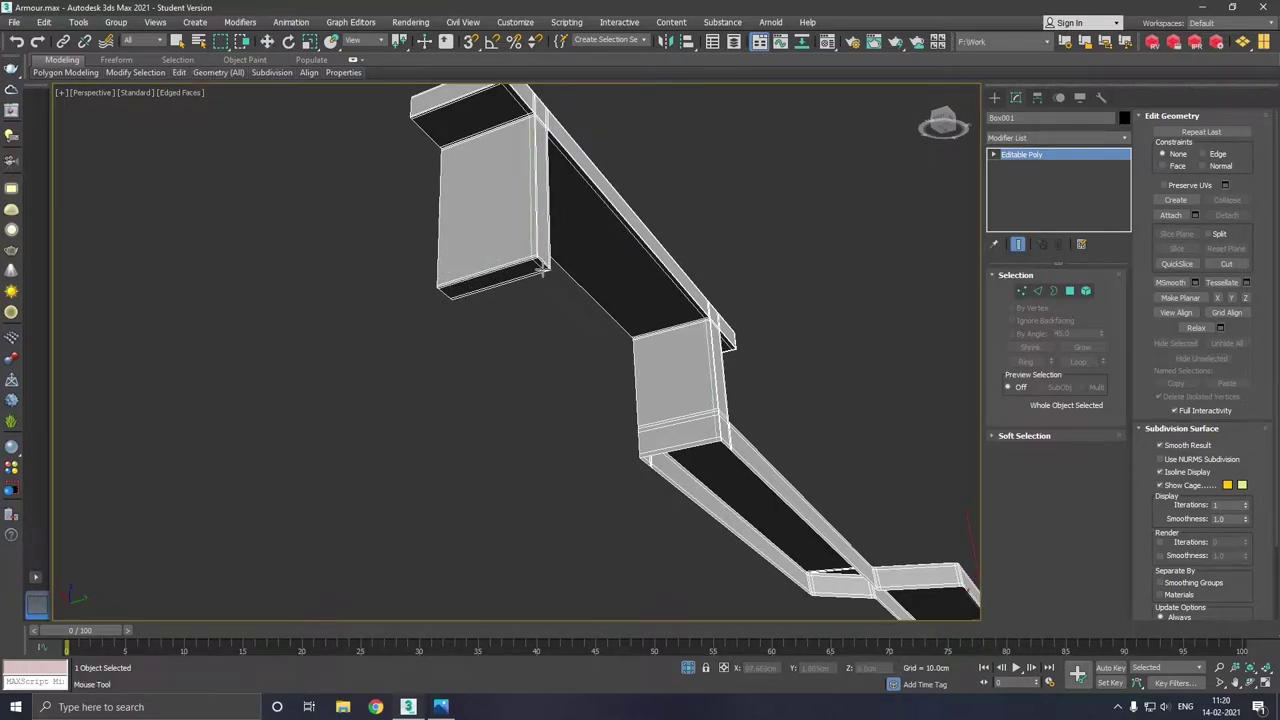
pyautogui.scroll(3, 542, 270)
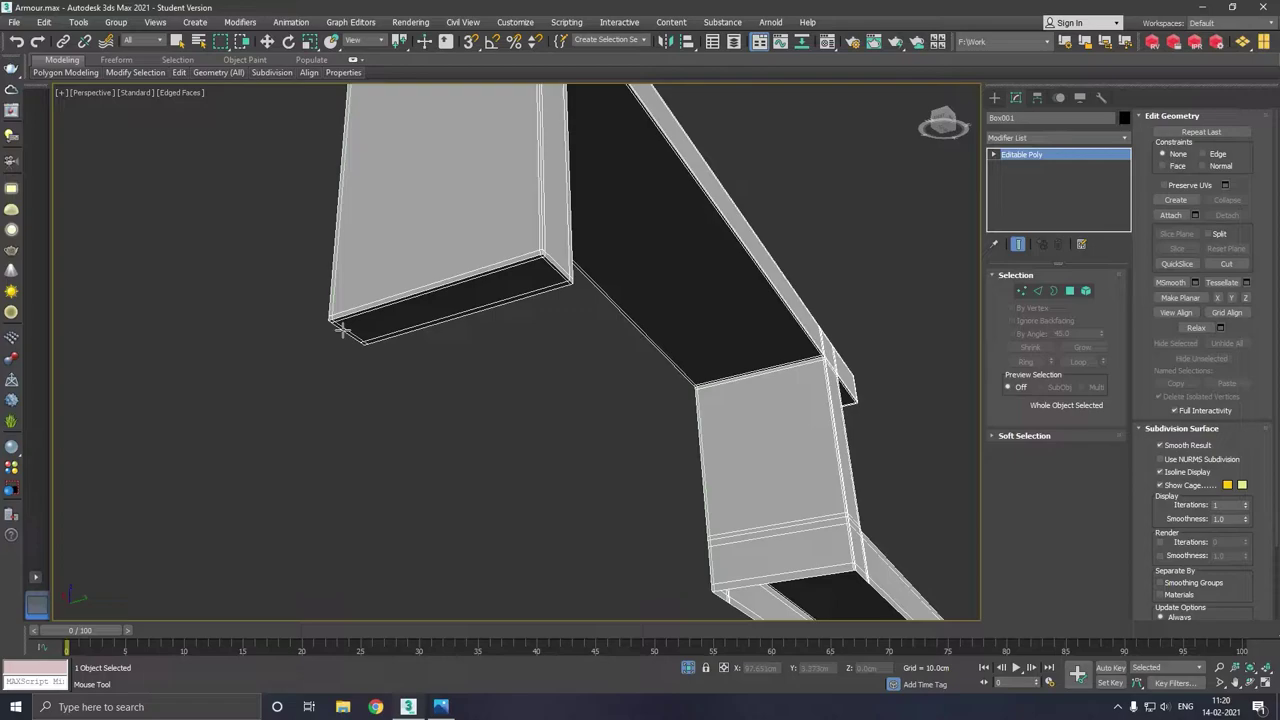
pyautogui.scroll(-5, 342, 330)
pyautogui.press('w')
pyautogui.moveTo(371, 295)
pyautogui.keyDown('alt'); pyautogui.mouseDown(button='middle')
pyautogui.moveTo(619, 303)
pyautogui.moveTo(588, 297)
pyautogui.mouseUp(button='middle'); pyautogui.keyUp('alt')
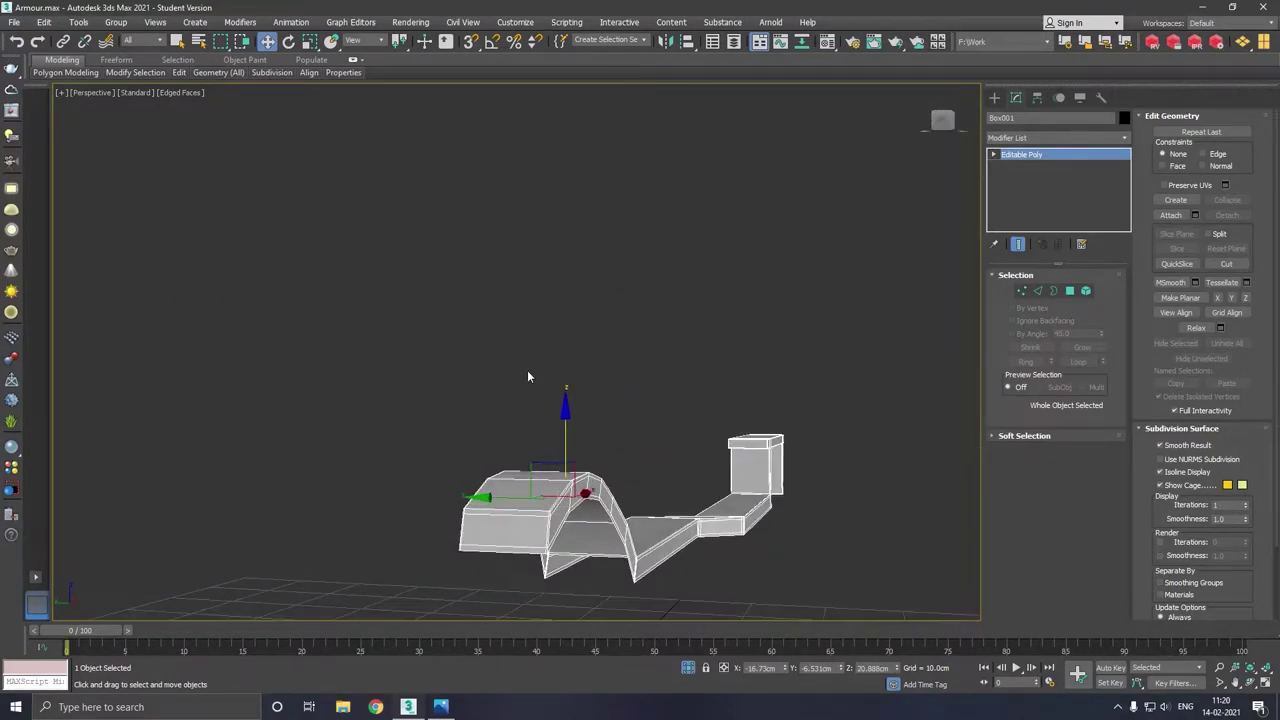
pyautogui.moveTo(528, 369)
pyautogui.keyDown('alt'); pyautogui.mouseDown(button='middle')
pyautogui.moveTo(519, 316)
pyautogui.moveTo(466, 343)
pyautogui.moveTo(332, 328)
pyautogui.mouseUp(button='middle'); pyautogui.keyUp('alt')
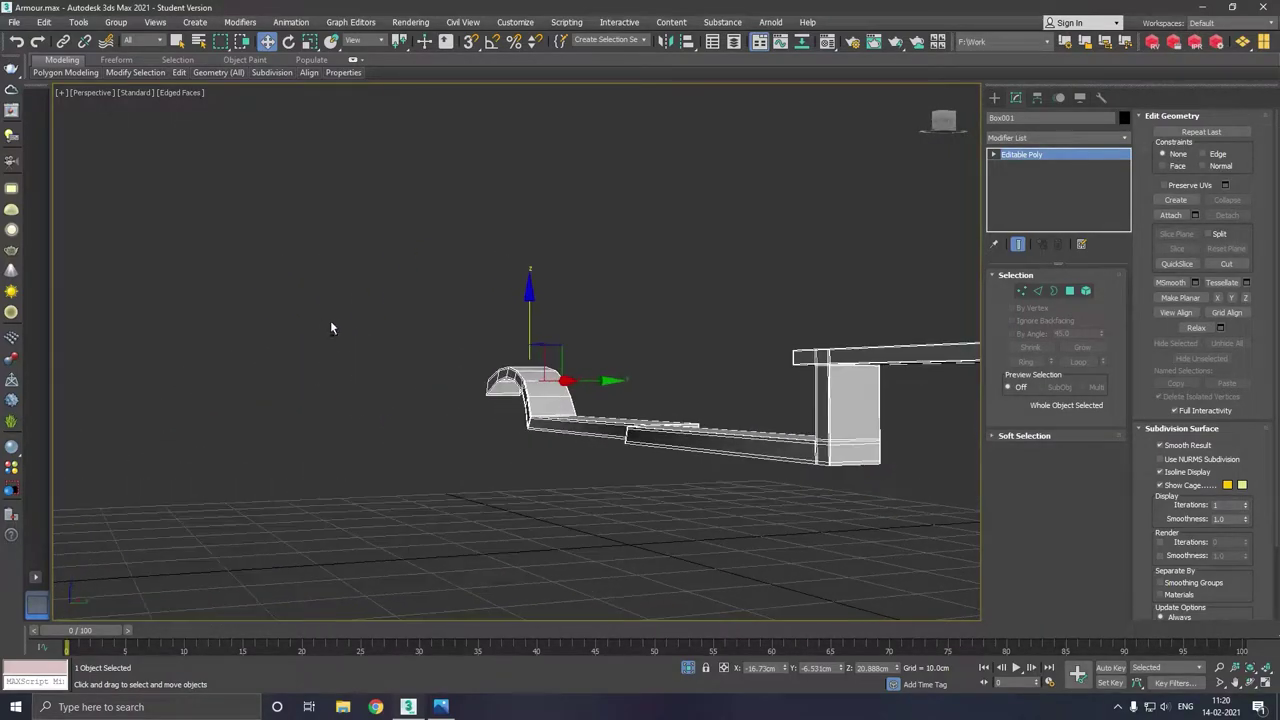
# Add a TurboSmooth modifier to the rail from the modifier list.
pyautogui.click(1124, 138)
pyautogui.scroll(-5, 1117, 232)
pyautogui.scroll(-10, 1108, 496)
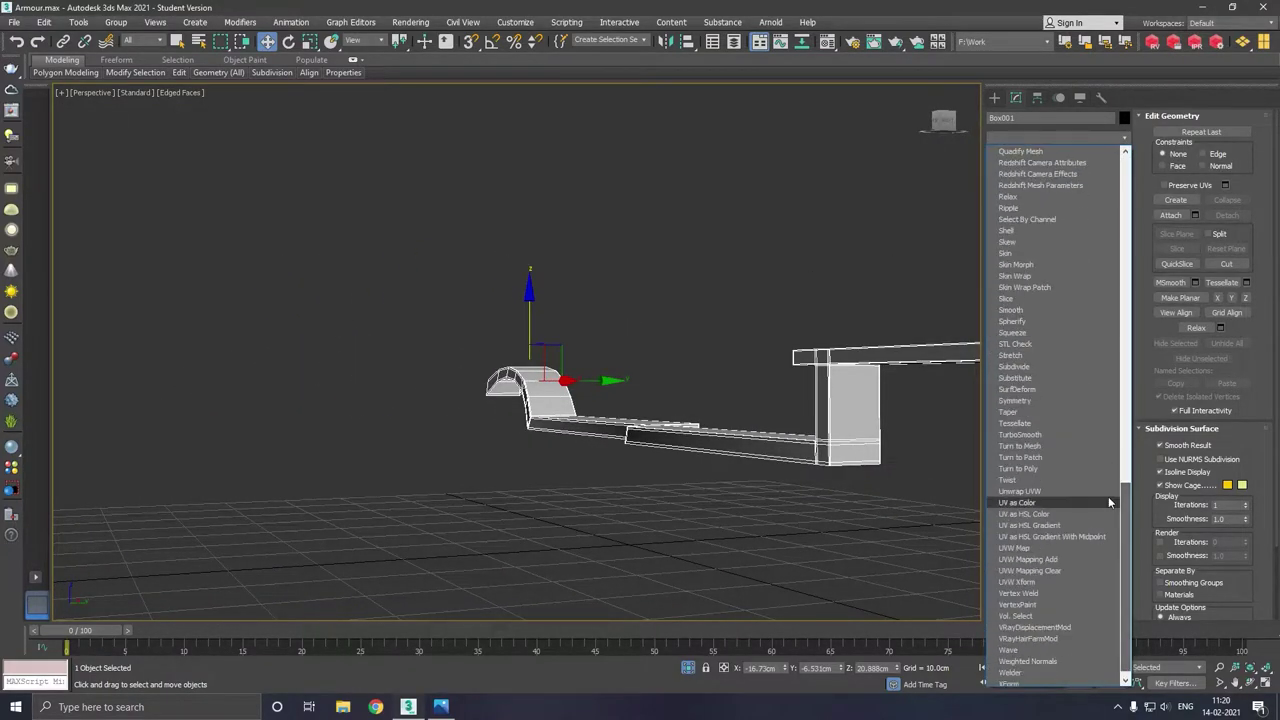
pyautogui.click(1030, 434)
pyautogui.scroll(-2, 681, 414)
pyautogui.scroll(2, 666, 419)
pyautogui.moveTo(692, 419)
pyautogui.keyDown('alt'); pyautogui.mouseDown(button='middle')
pyautogui.moveTo(829, 423)
pyautogui.moveTo(818, 438)
pyautogui.mouseUp(button='middle'); pyautogui.keyUp('alt')
pyautogui.scroll(3, 458, 464)
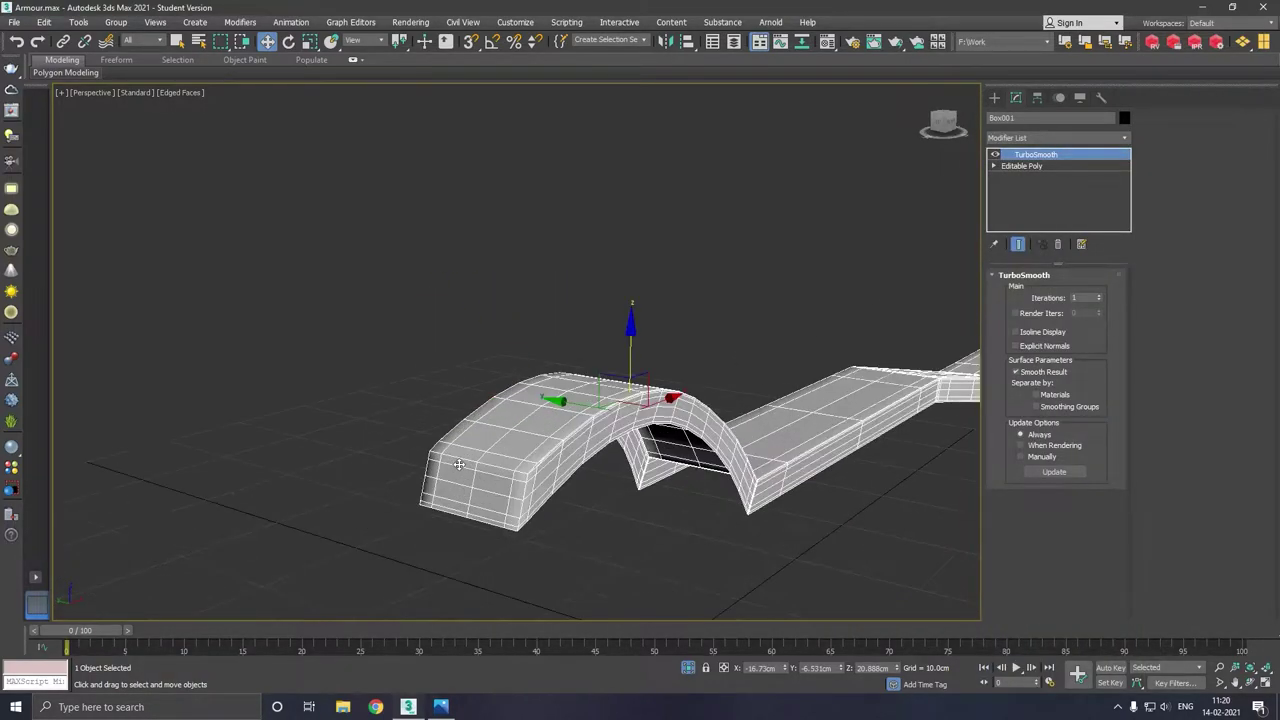
pyautogui.scroll(2, 458, 464)
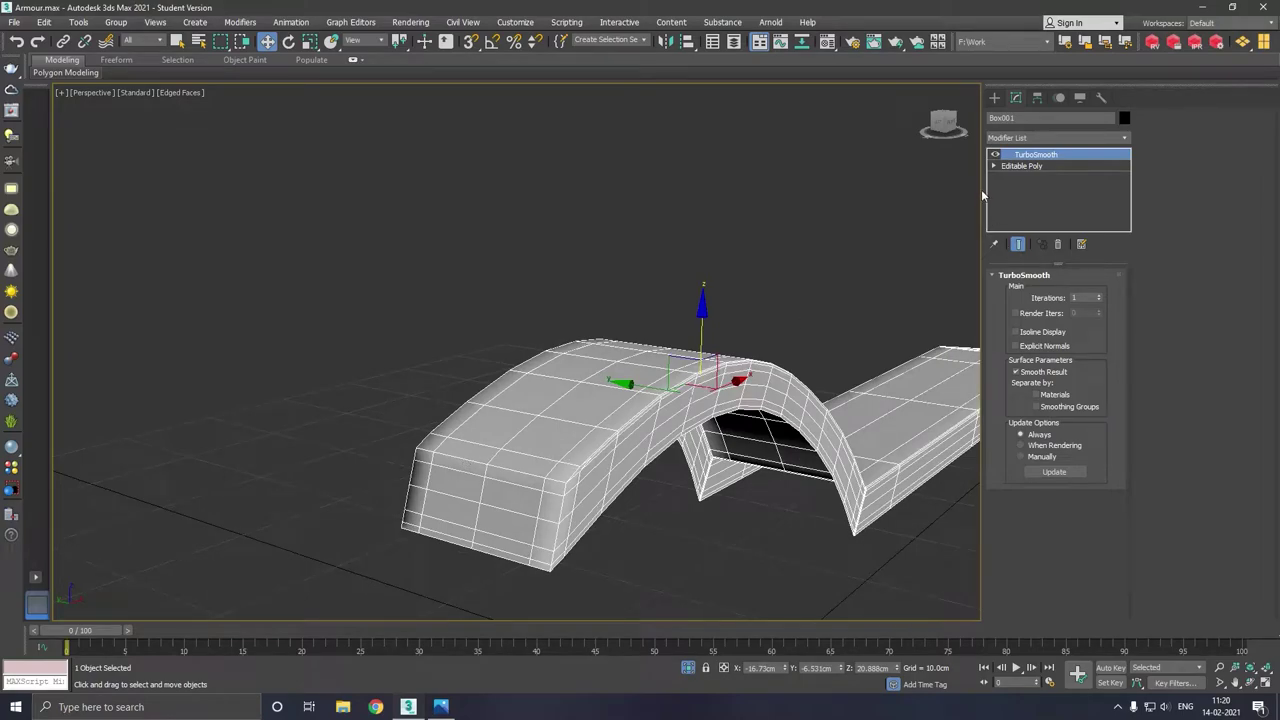
# Return to the Editable Poly edge level, select the top edge loop, then clear the selection.
pyautogui.click(1005, 166)
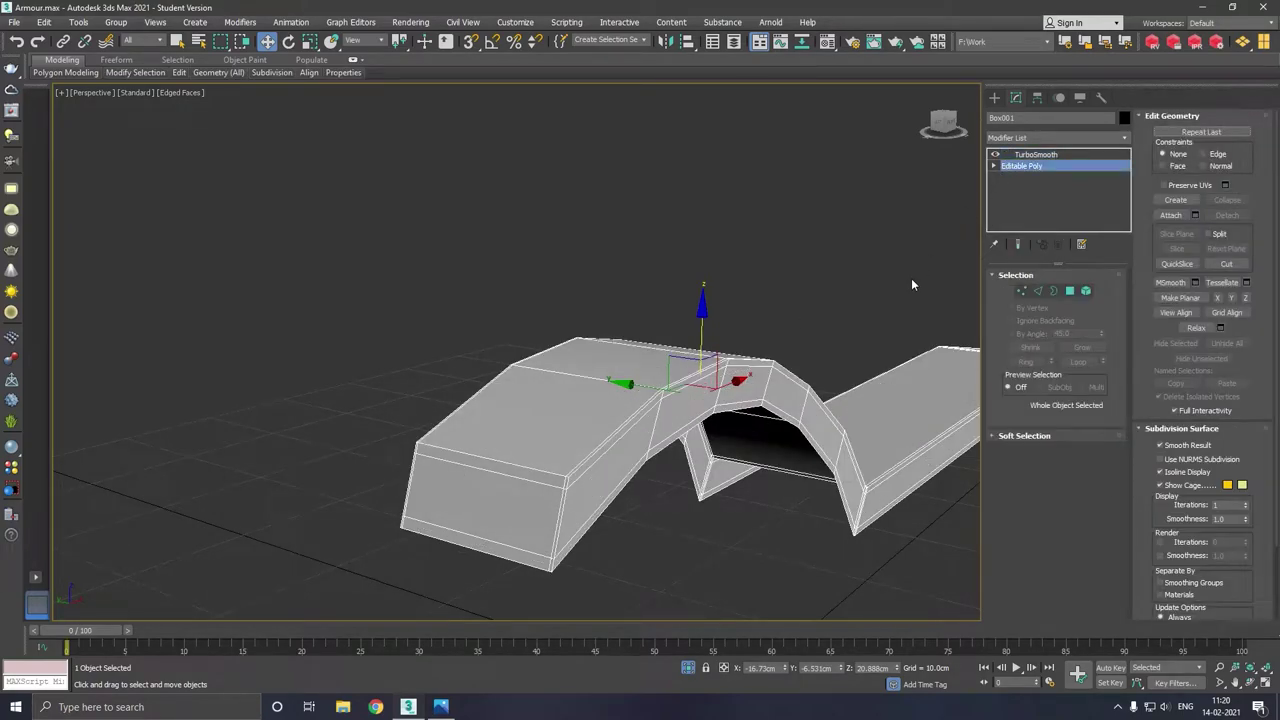
pyautogui.click(1038, 291)
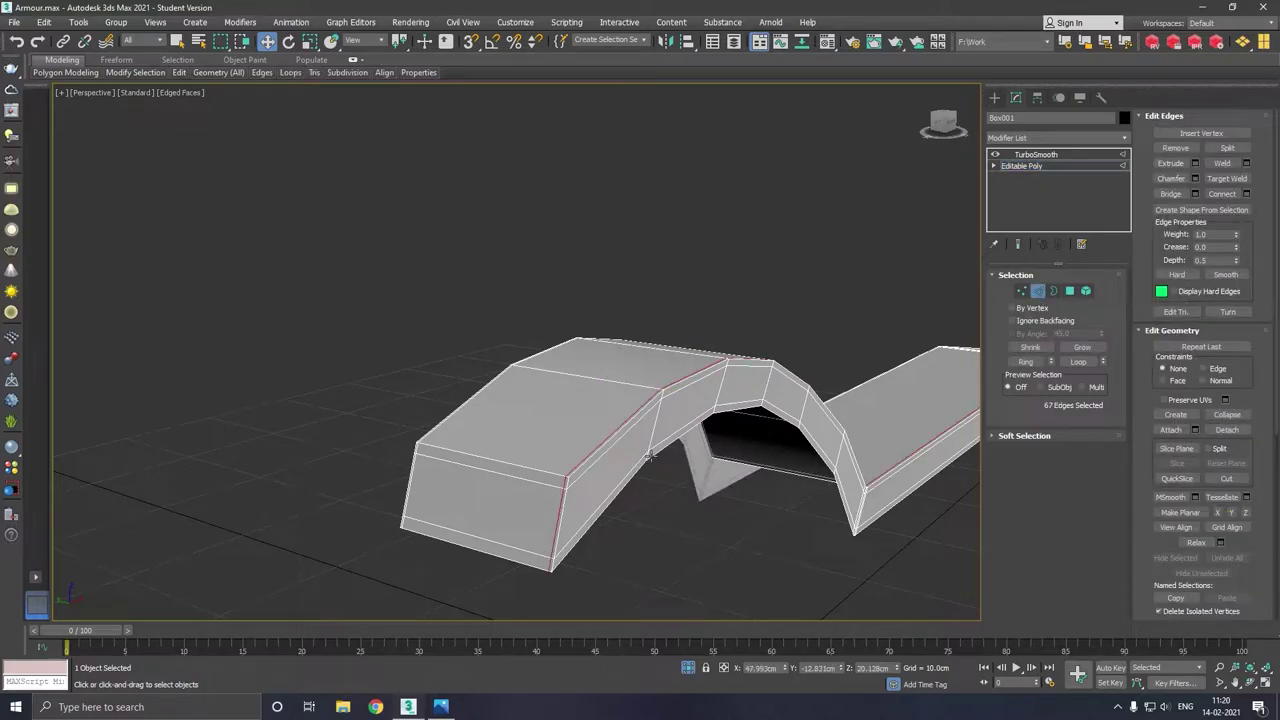
pyautogui.keyDown('alt'); pyautogui.moveTo(697, 456); pyautogui.dragTo(646, 515, button='middle'); pyautogui.keyUp('alt')
pyautogui.moveTo(458, 443); pyautogui.dragTo(669, 467, button='middle')
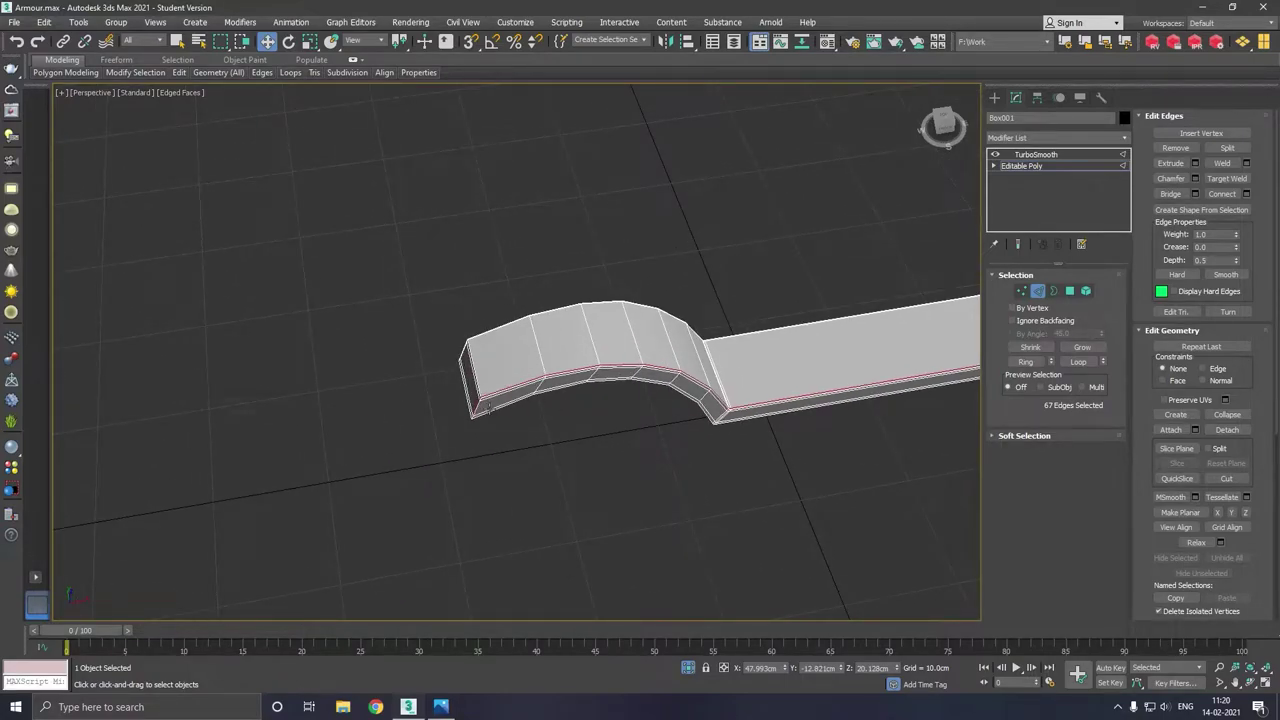
pyautogui.scroll(3, 489, 407)
pyautogui.scroll(2, 477, 400)
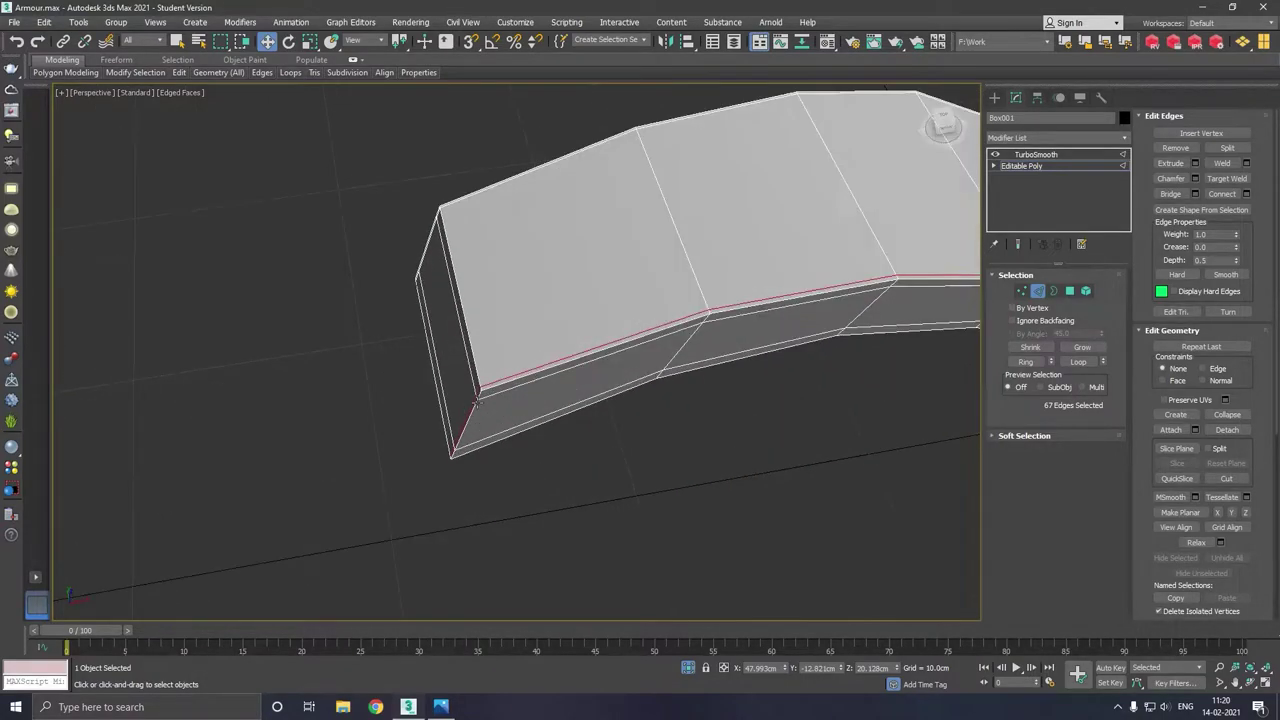
pyautogui.scroll(3, 459, 210)
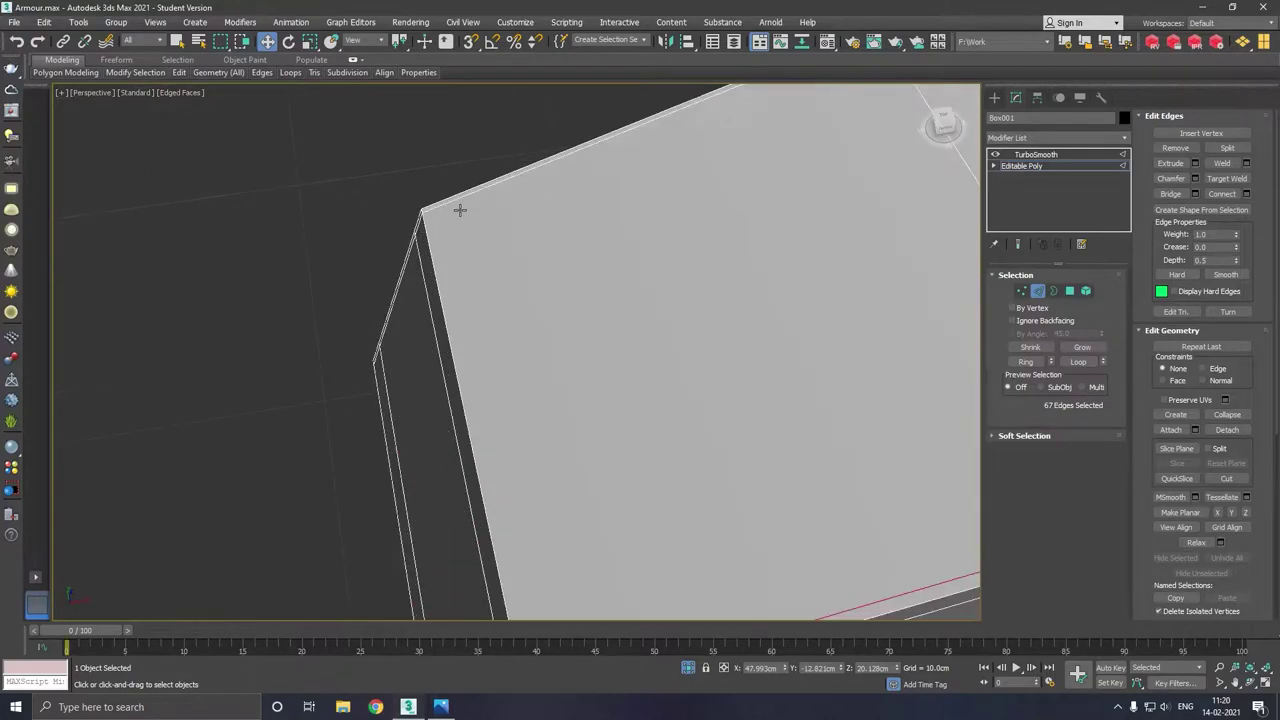
pyautogui.keyDown('ctrl'); pyautogui.doubleClick(449, 206); pyautogui.keyUp('ctrl')
pyautogui.scroll(-3, 451, 210)
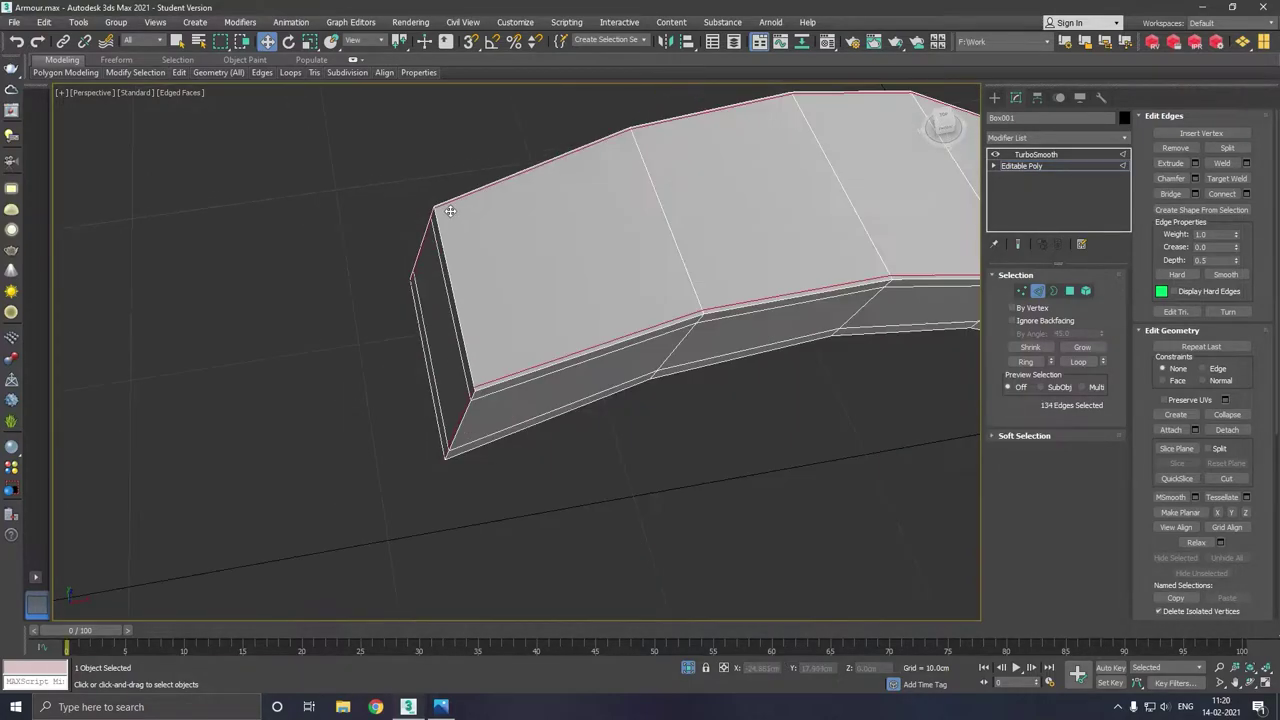
pyautogui.scroll(-2, 347, 257)
pyautogui.scroll(-3, 347, 257)
pyautogui.scroll(-2, 346, 257)
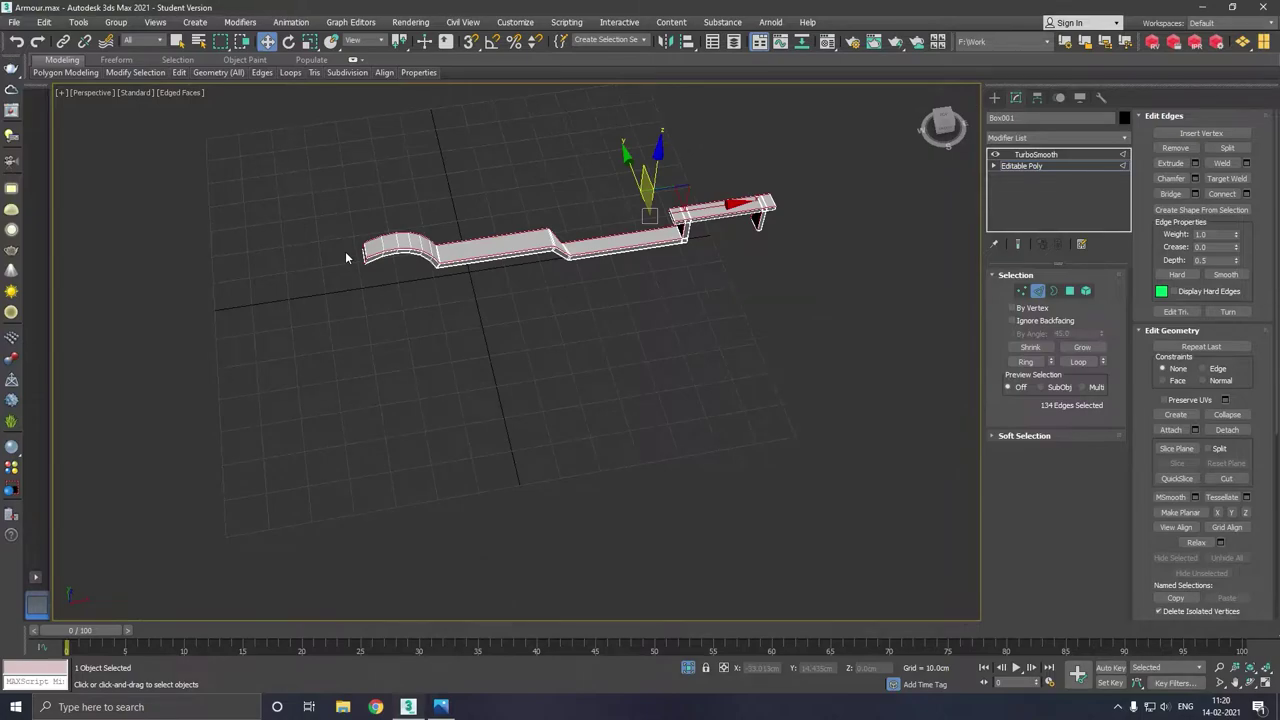
pyautogui.click(346, 255)
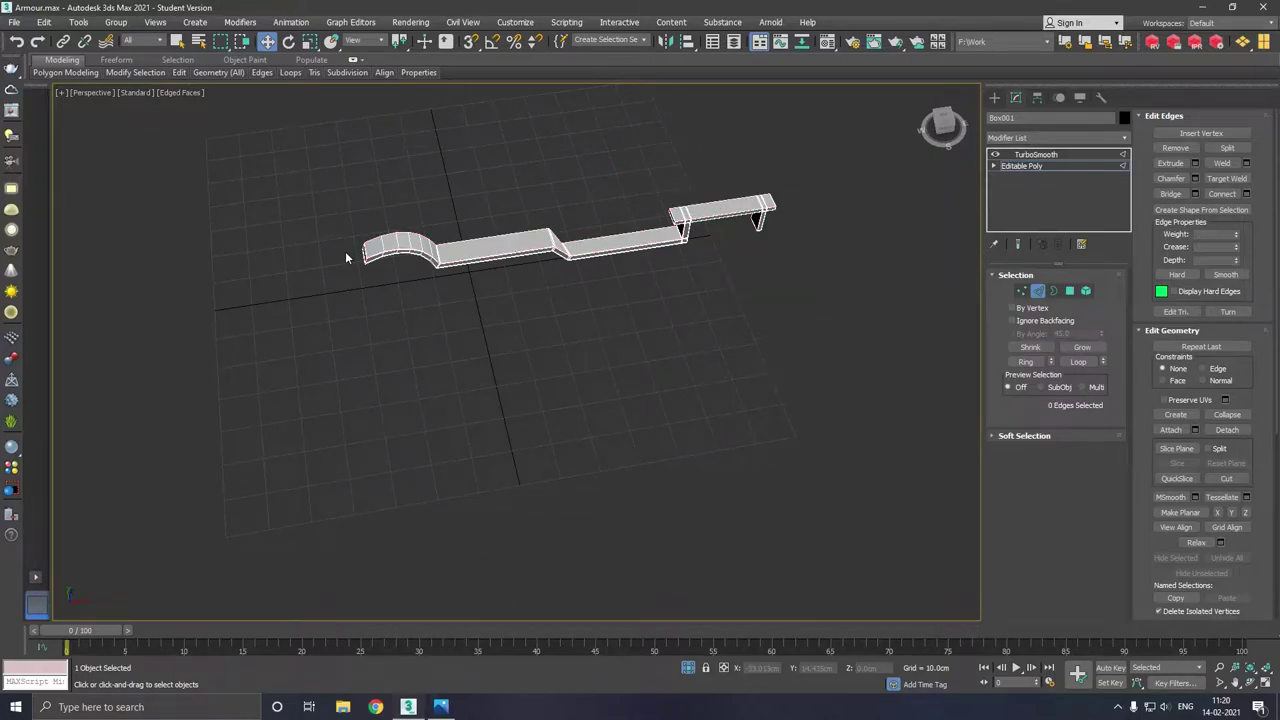
# Turn on Show End Result and set TurboSmooth iterations to 2.
pyautogui.moveTo(565, 307)
pyautogui.keyDown('alt'); pyautogui.mouseDown(button='middle')
pyautogui.moveTo(494, 363)
pyautogui.moveTo(591, 346)
pyautogui.moveTo(632, 293)
pyautogui.mouseUp(button='middle'); pyautogui.keyUp('alt')
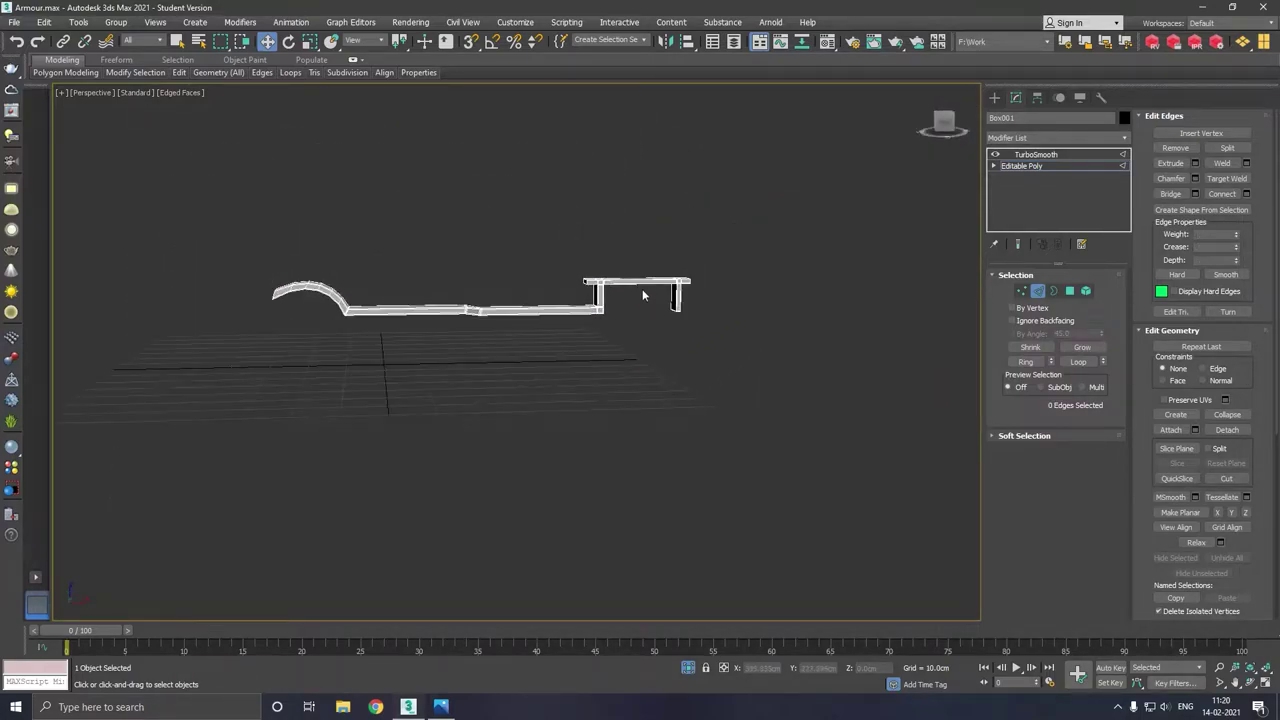
pyautogui.scroll(2, 680, 307)
pyautogui.scroll(2, 678, 310)
pyautogui.scroll(1, 672, 312)
pyautogui.scroll(3, 664, 299)
pyautogui.keyDown('alt'); pyautogui.moveTo(664, 299); pyautogui.dragTo(647, 312, button='middle'); pyautogui.keyUp('alt')
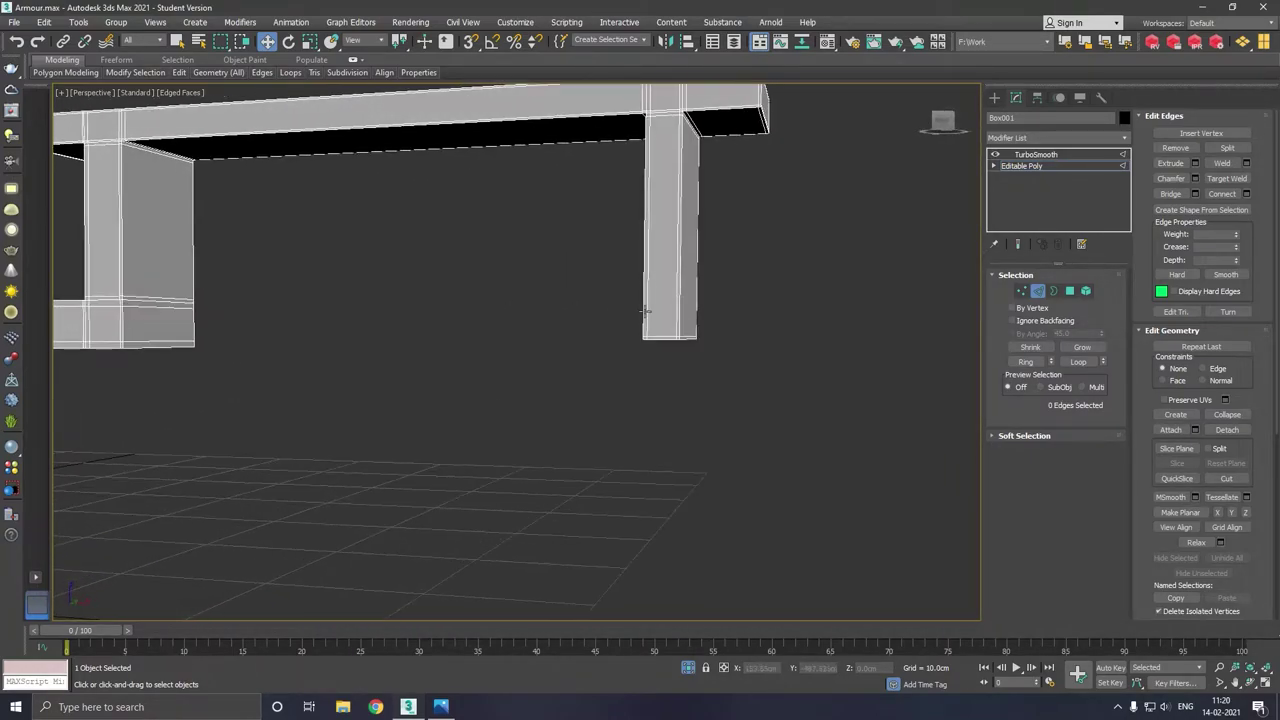
pyautogui.moveTo(617, 314)
pyautogui.keyDown('alt'); pyautogui.mouseDown(button='middle')
pyautogui.moveTo(634, 283)
pyautogui.moveTo(665, 327)
pyautogui.mouseUp(button='middle'); pyautogui.keyUp('alt')
pyautogui.scroll(-5, 747, 308)
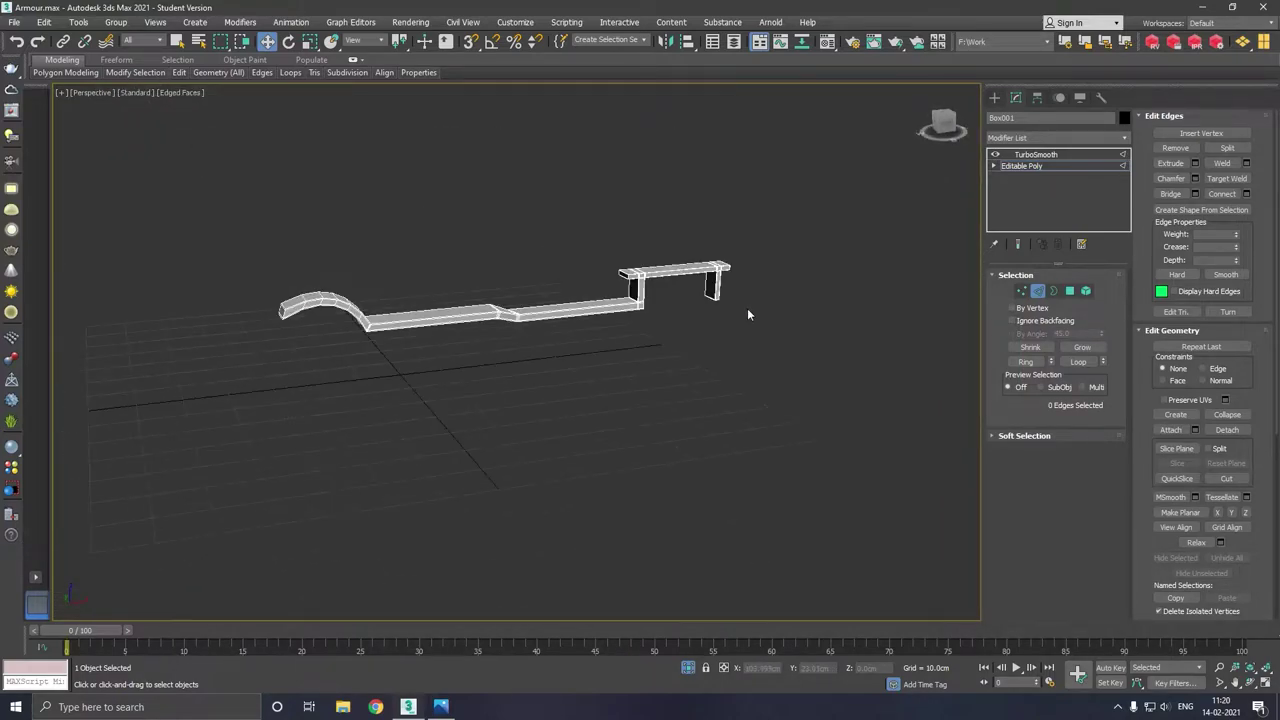
pyautogui.keyDown('alt'); pyautogui.moveTo(441, 304); pyautogui.dragTo(471, 307, button='middle'); pyautogui.keyUp('alt')
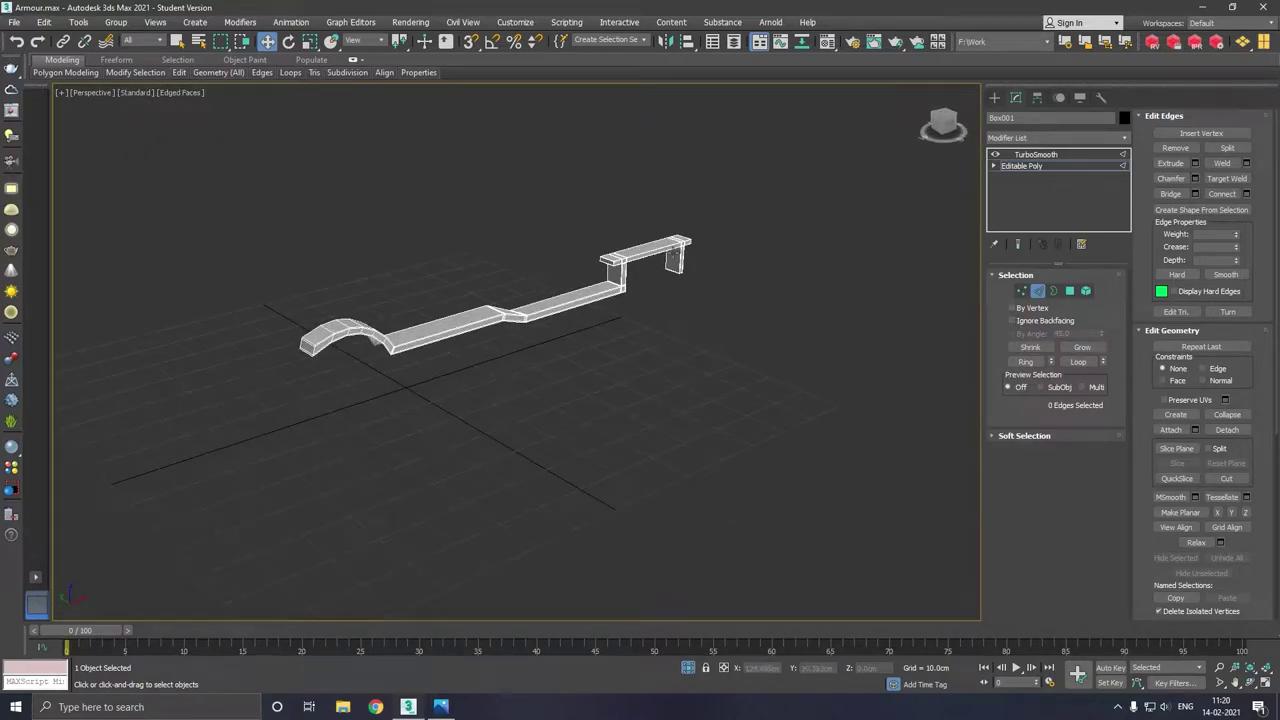
pyautogui.scroll(5, 600, 277)
pyautogui.click(1017, 244)
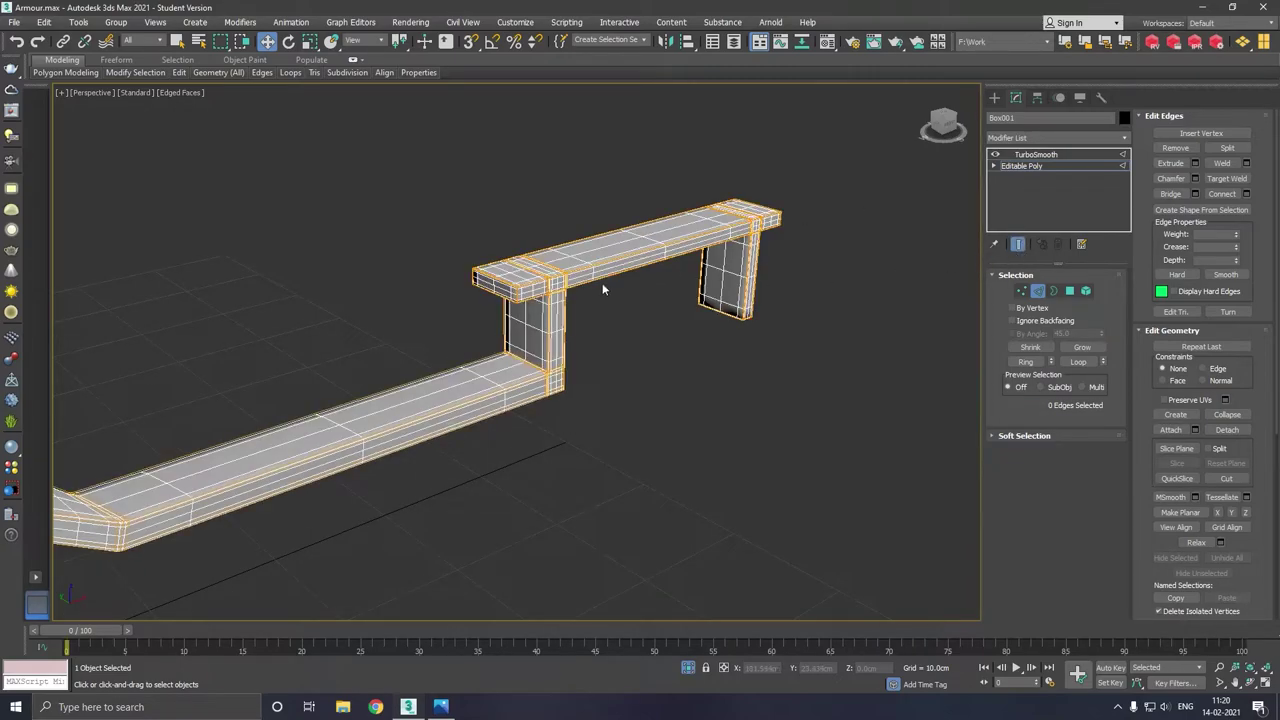
pyautogui.scroll(3, 597, 284)
pyautogui.click(1040, 154)
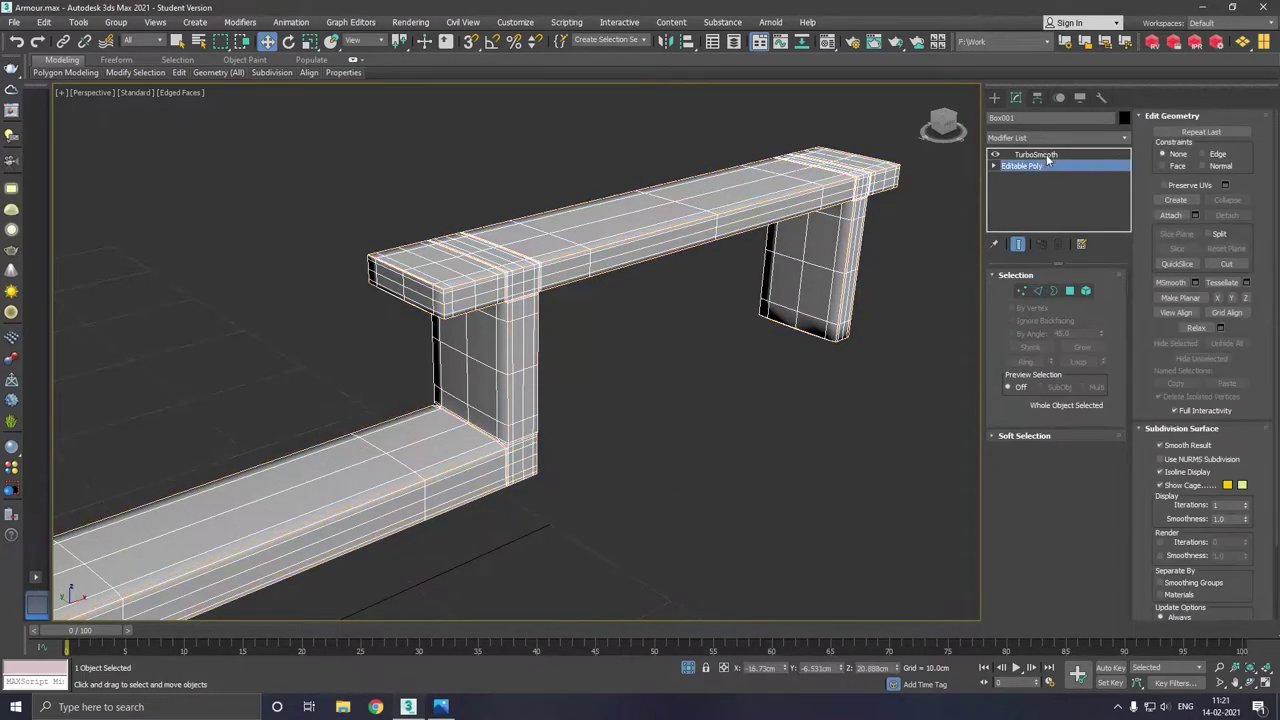
pyautogui.click(1099, 295)
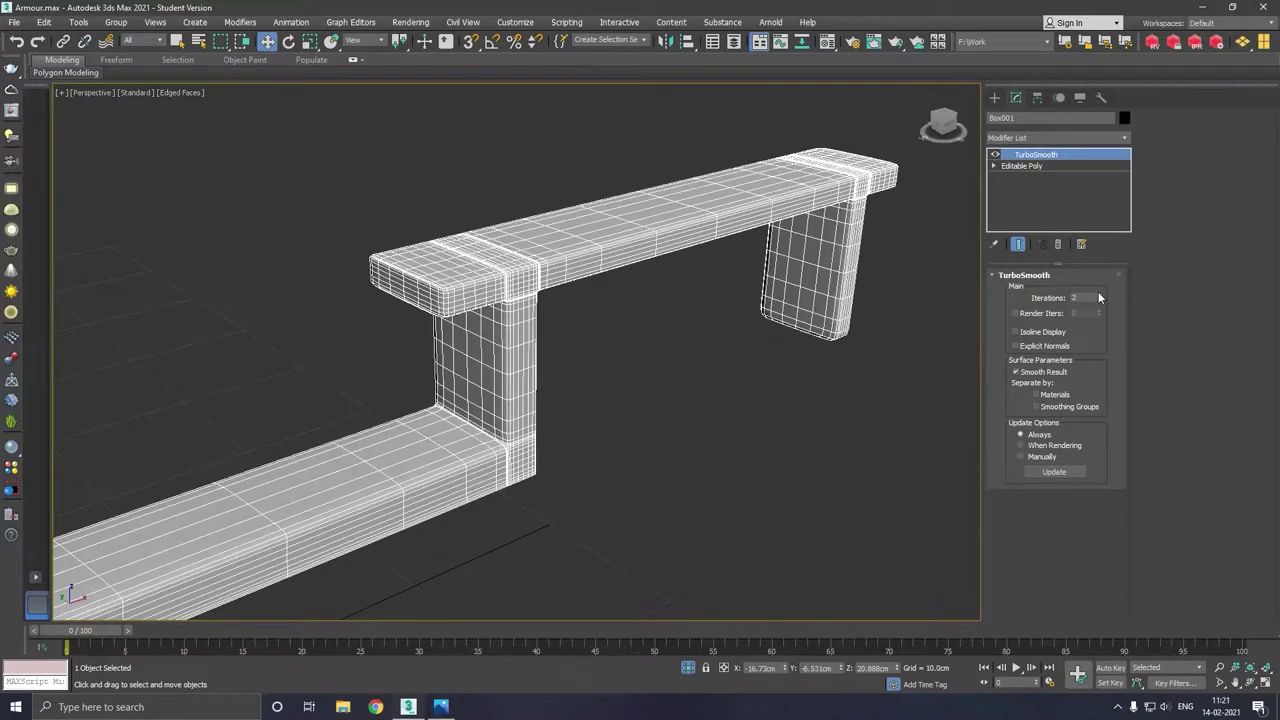
# Go back to the Editable Poly cage with Show End Result turned off.
pyautogui.moveTo(869, 284)
pyautogui.keyDown('alt'); pyautogui.mouseDown(button='middle')
pyautogui.moveTo(865, 256)
pyautogui.moveTo(736, 228)
pyautogui.moveTo(747, 291)
pyautogui.mouseUp(button='middle'); pyautogui.keyUp('alt')
pyautogui.keyDown('alt'); pyautogui.moveTo(845, 330); pyautogui.dragTo(781, 376, button='middle'); pyautogui.keyUp('alt')
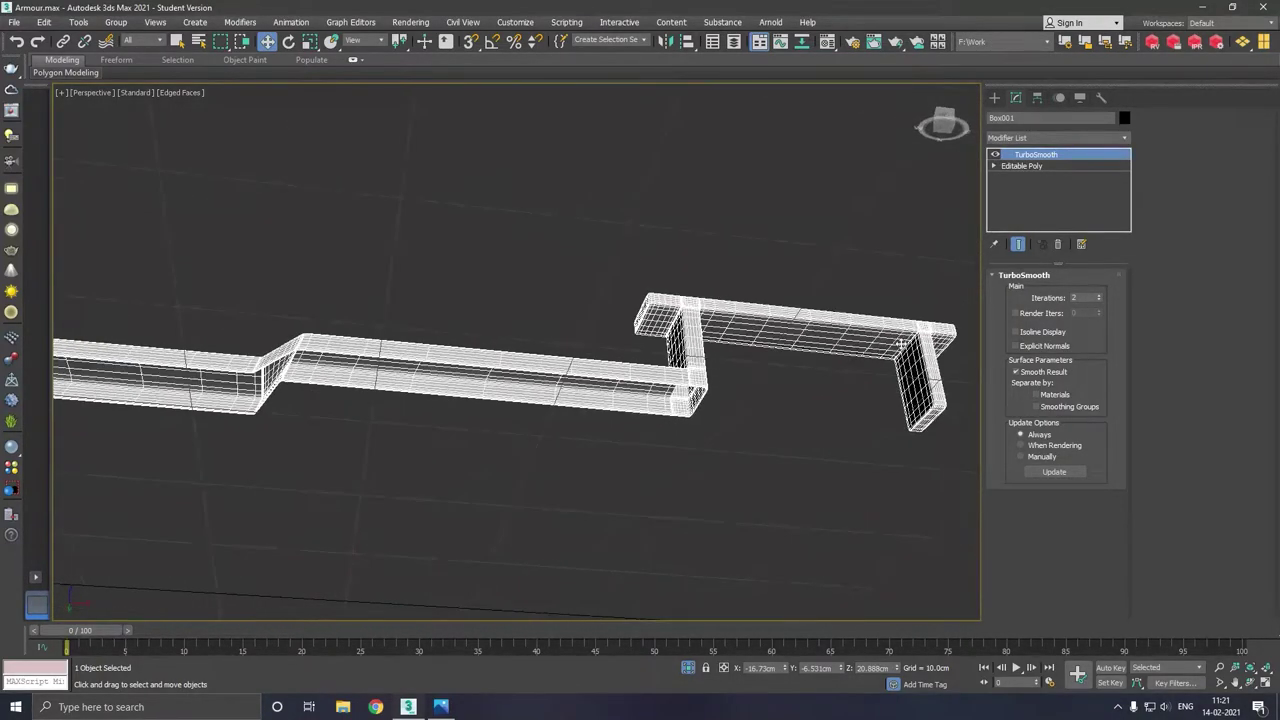
pyautogui.scroll(4, 781, 376)
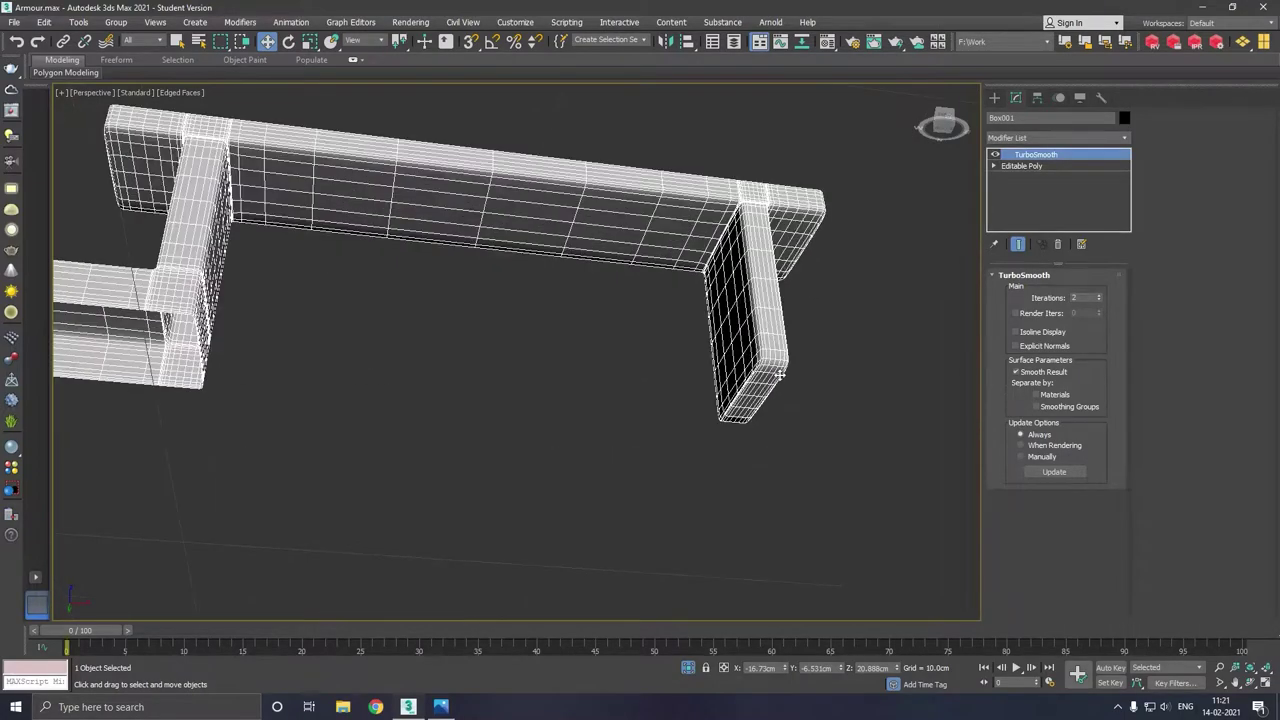
pyautogui.click(1008, 166)
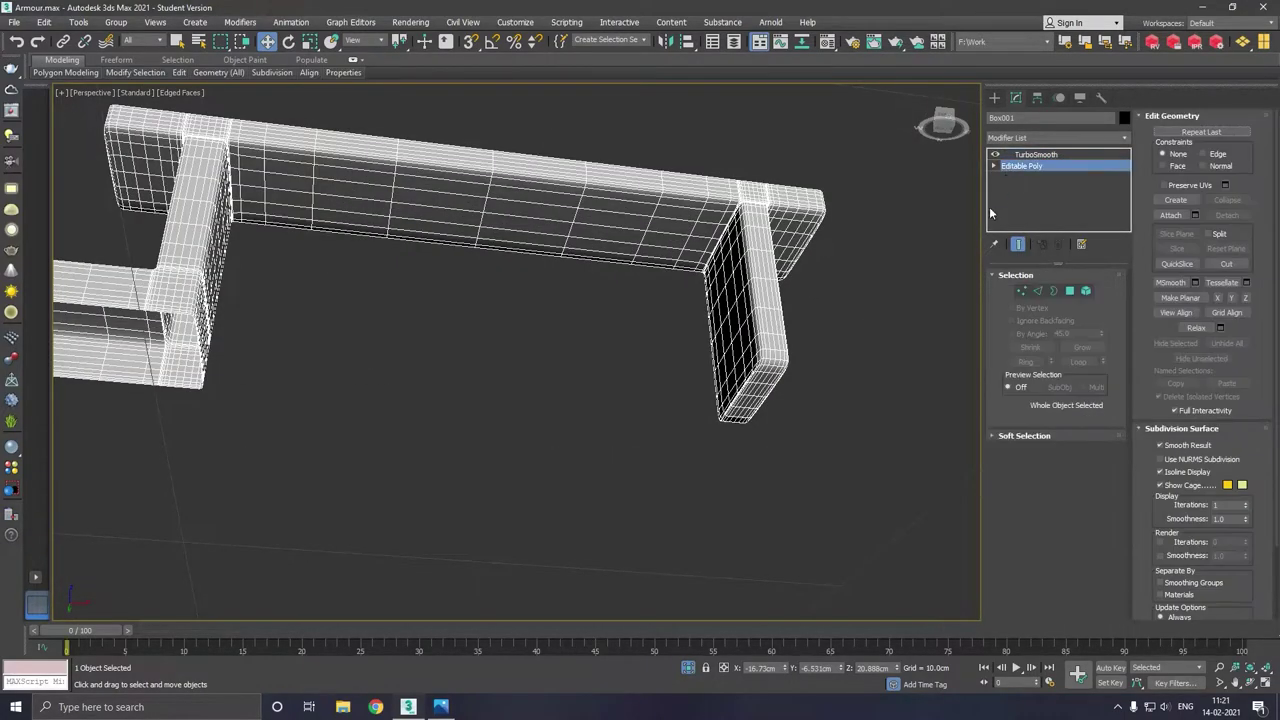
pyautogui.click(1017, 246)
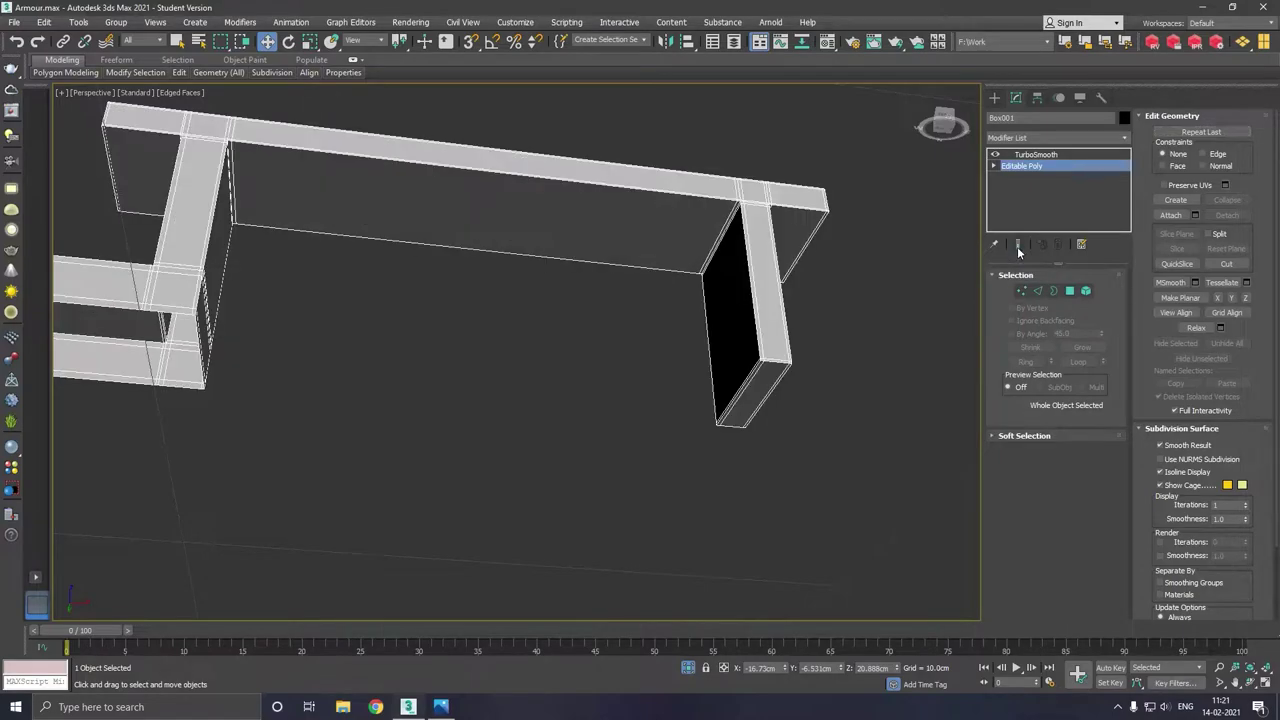
pyautogui.scroll(3, 769, 368)
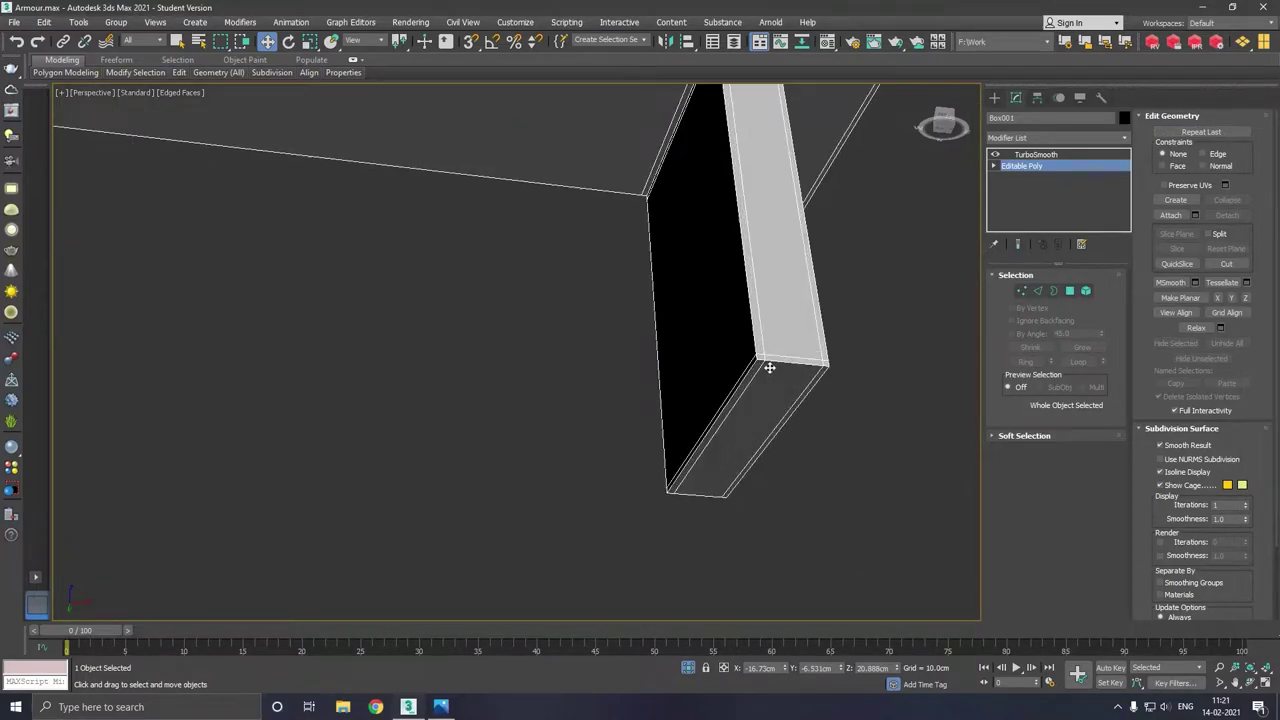
# In Polygon mode, select the three faces at the foot of the rail's leg.
pyautogui.click(1068, 292)
pyautogui.click(759, 392)
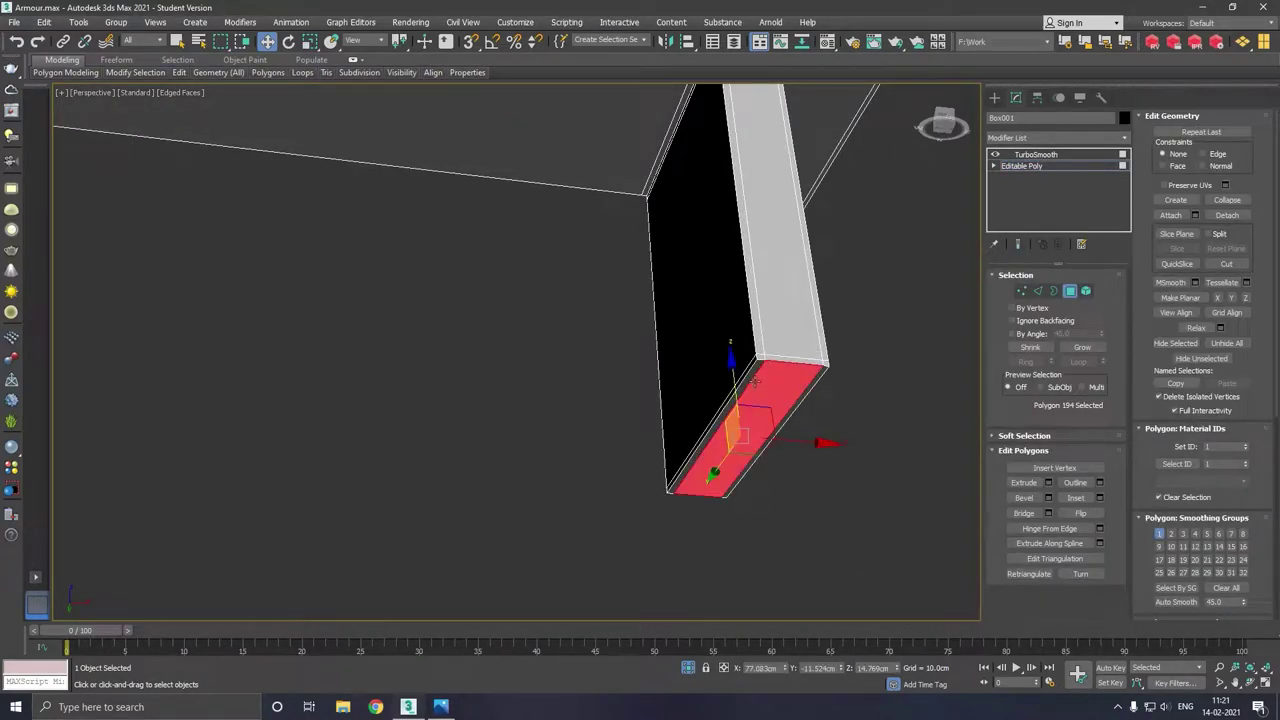
pyautogui.keyDown('ctrl'); pyautogui.click(754, 381); pyautogui.keyUp('ctrl')
pyautogui.keyDown('ctrl'); pyautogui.click(800, 402); pyautogui.keyUp('ctrl')
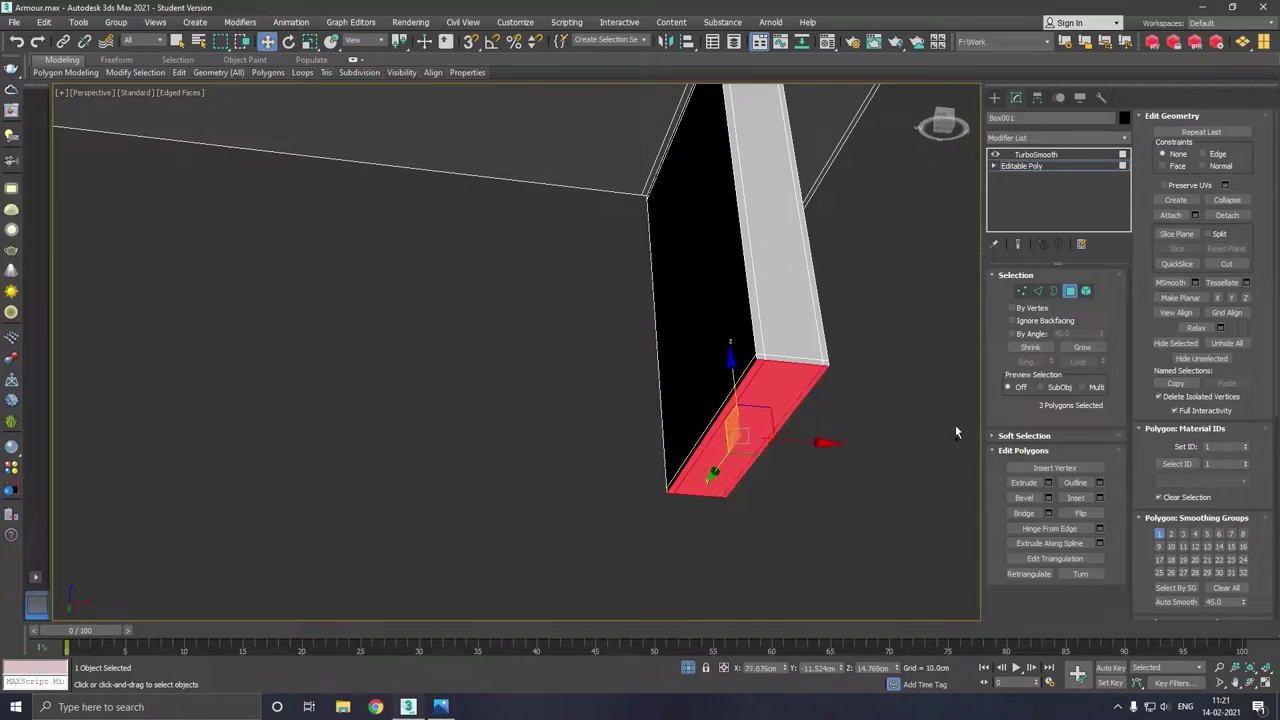
# Inset the selected faces by 0.05cm, then leave Polygon mode and deselect the rail.
pyautogui.click(1100, 497)
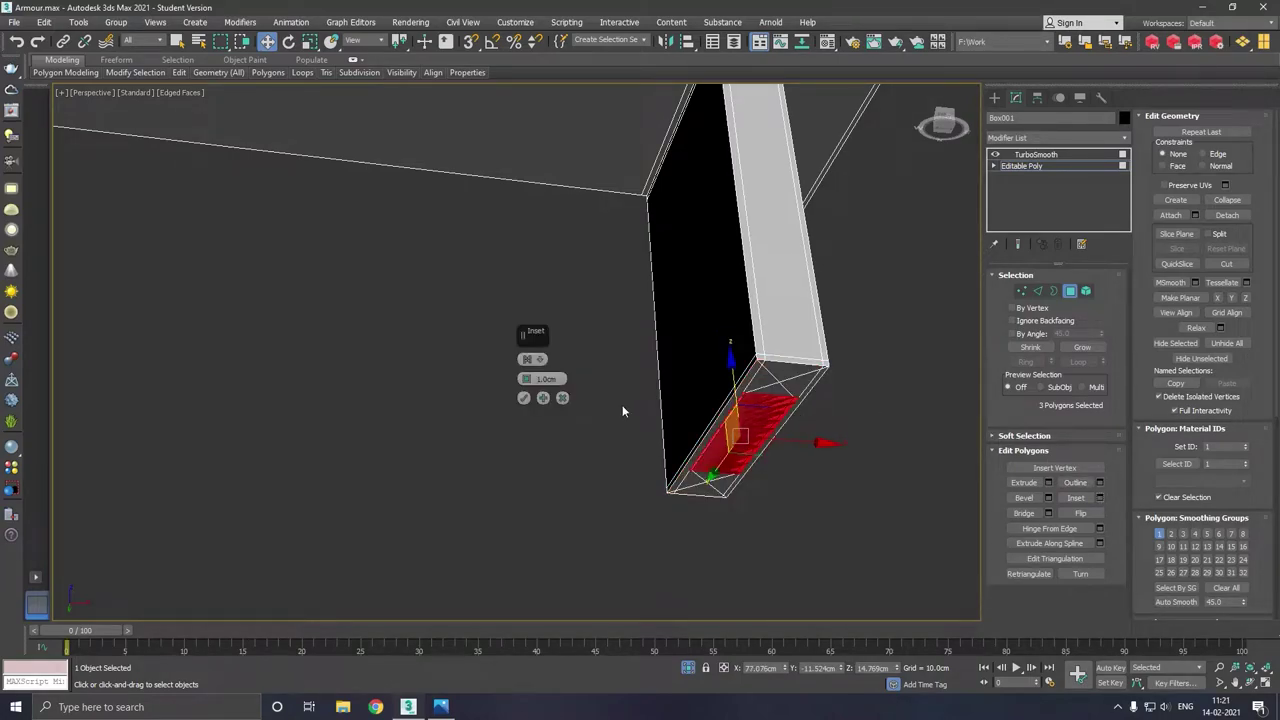
pyautogui.rightClick(522, 379)
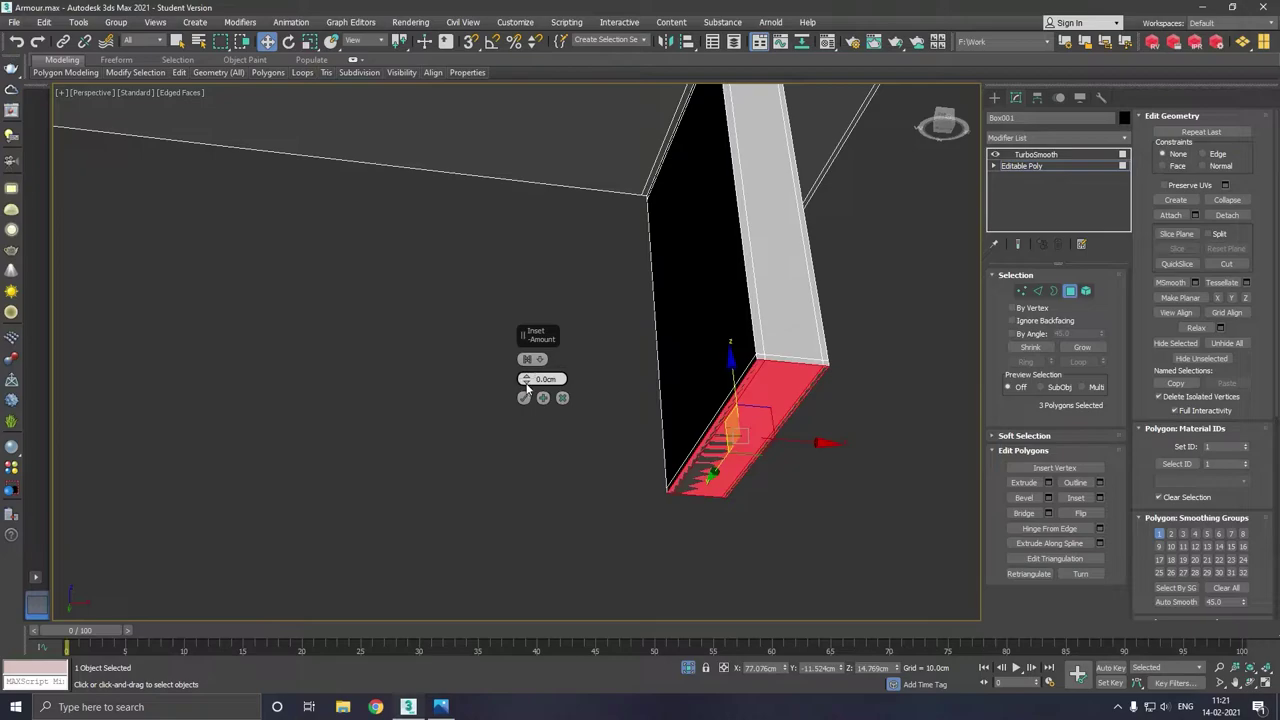
pyautogui.scroll(3, 760, 380)
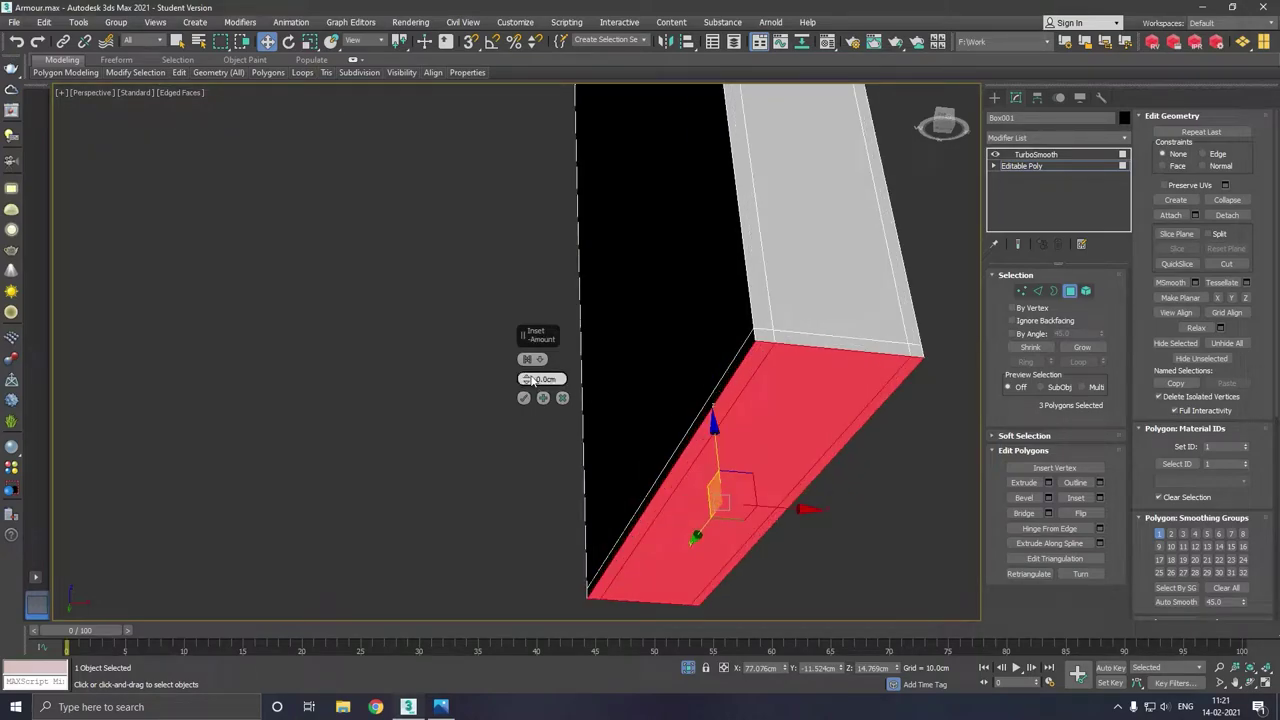
pyautogui.moveTo(527, 381); pyautogui.dragTo(533, 383)
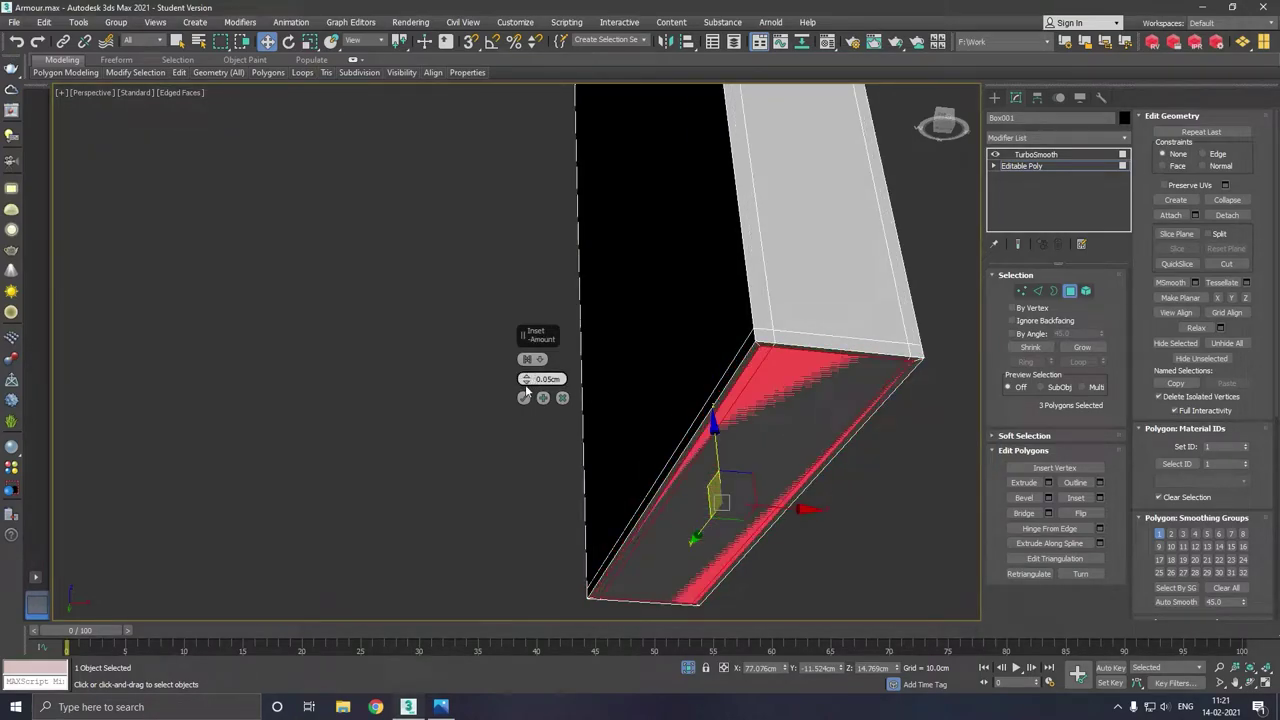
pyautogui.click(524, 397)
pyautogui.scroll(-3, 555, 394)
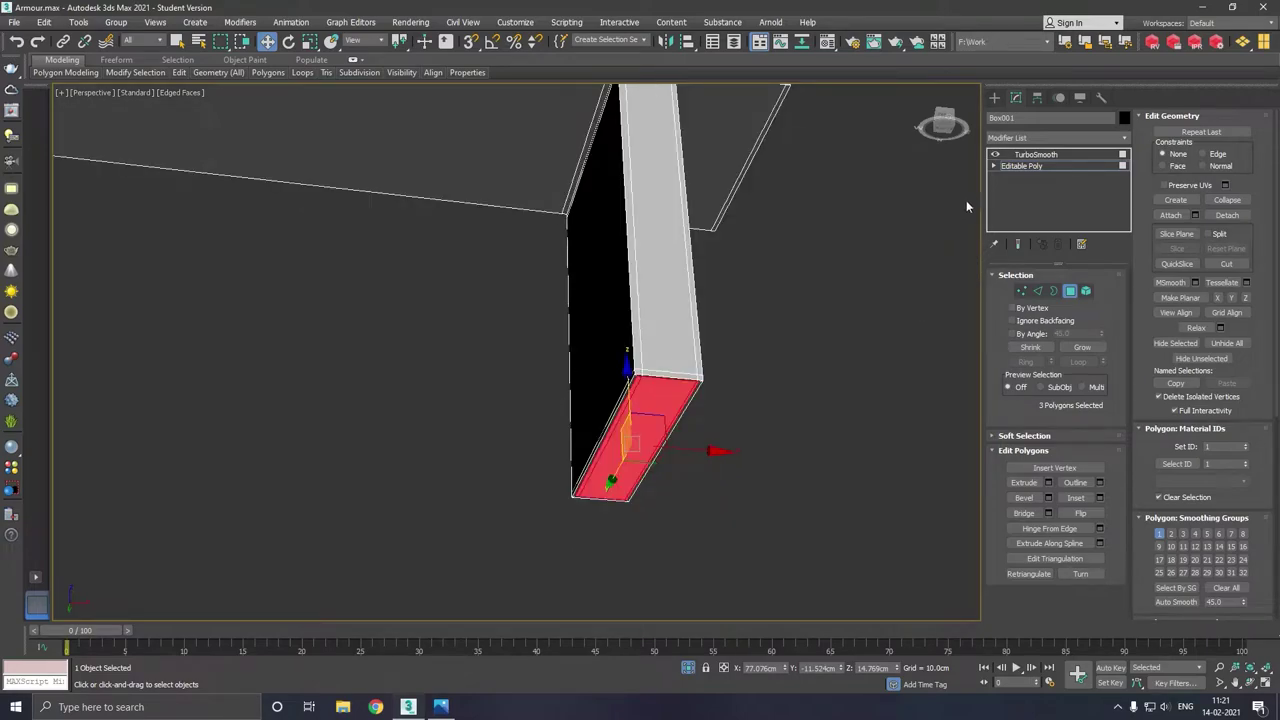
pyautogui.click(1008, 167)
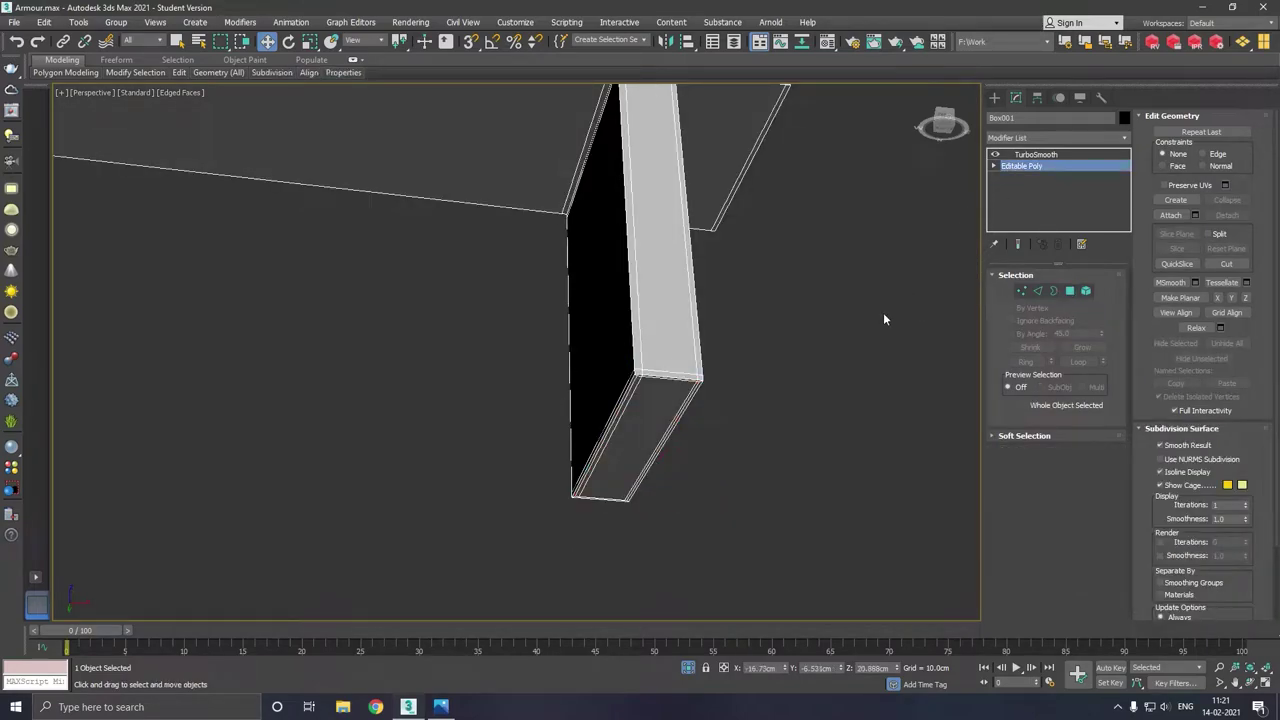
pyautogui.click(884, 319)
pyautogui.scroll(-5, 898, 320)
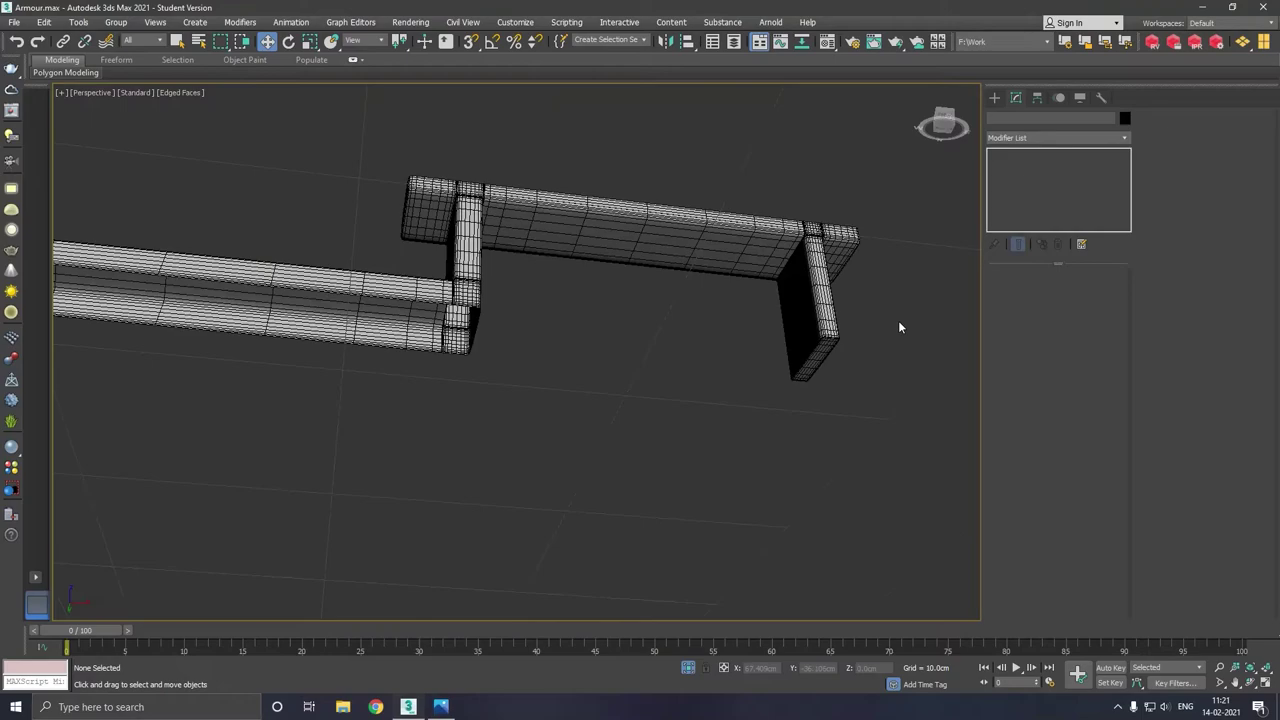
# Exit isolation, select Box001 and delete its TurboSmooth modifier.
pyautogui.moveTo(772, 307)
pyautogui.keyDown('alt'); pyautogui.mouseDown(button='middle')
pyautogui.moveTo(765, 318)
pyautogui.moveTo(790, 343)
pyautogui.moveTo(780, 516)
pyautogui.moveTo(788, 375)
pyautogui.moveTo(680, 438)
pyautogui.moveTo(700, 394)
pyautogui.moveTo(687, 502)
pyautogui.mouseUp(button='middle'); pyautogui.keyUp('alt')
pyautogui.scroll(-3, 790, 373)
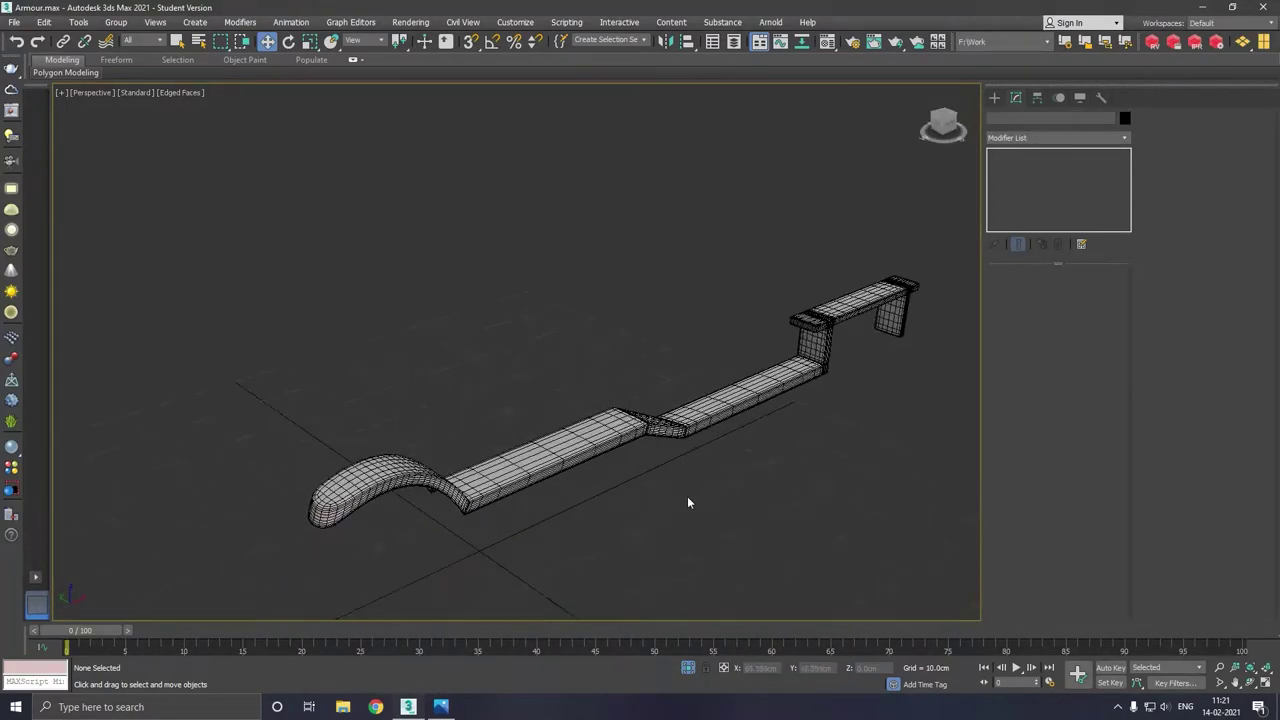
pyautogui.click(688, 672)
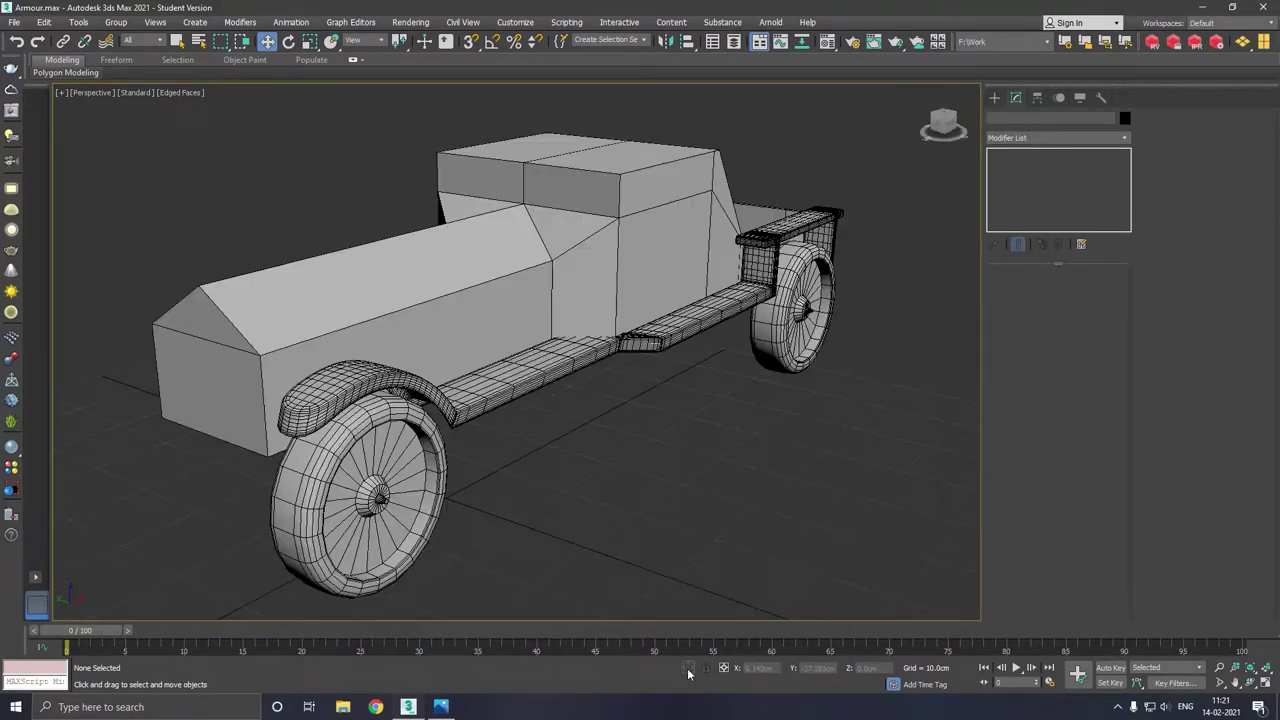
pyautogui.click(549, 383)
pyautogui.rightClick(1040, 155)
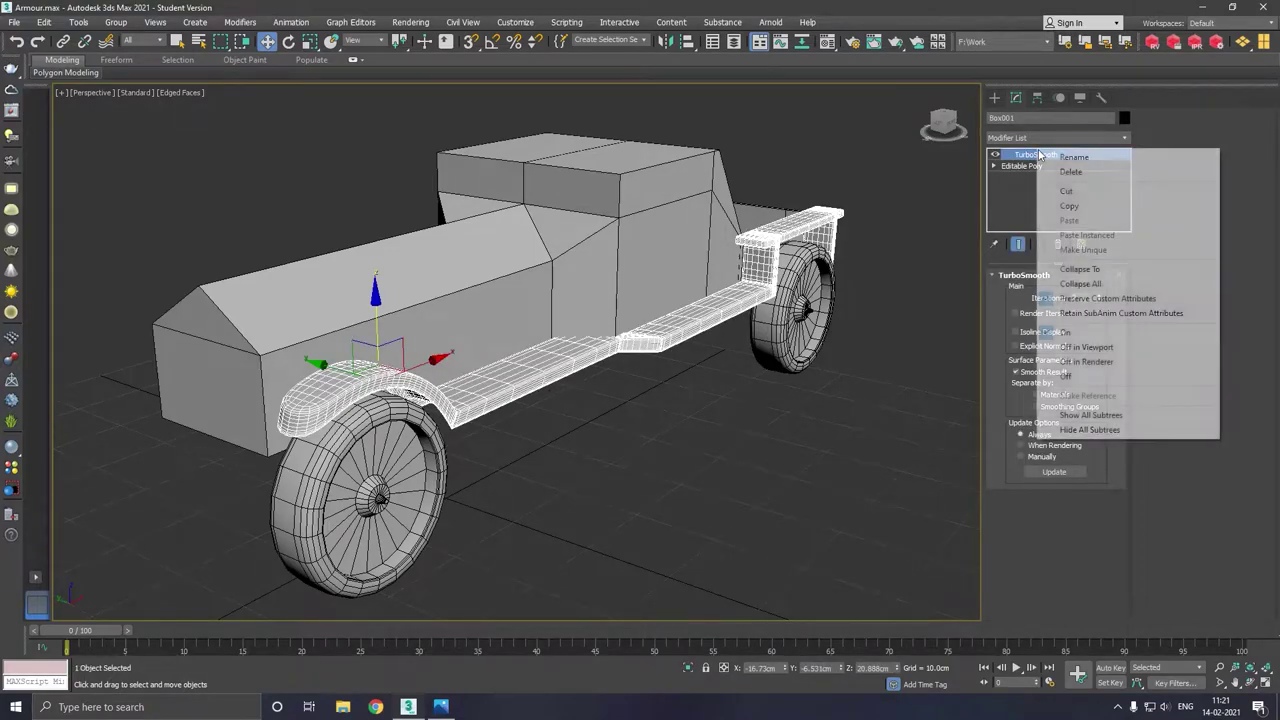
pyautogui.click(1064, 175)
pyautogui.scroll(-3, 969, 264)
# Select the Cylinder001 front wheel and isolate it.
pyautogui.moveTo(931, 301)
pyautogui.keyDown('alt'); pyautogui.mouseDown(button='middle')
pyautogui.moveTo(962, 312)
pyautogui.moveTo(944, 315)
pyautogui.mouseUp(button='middle'); pyautogui.keyUp('alt')
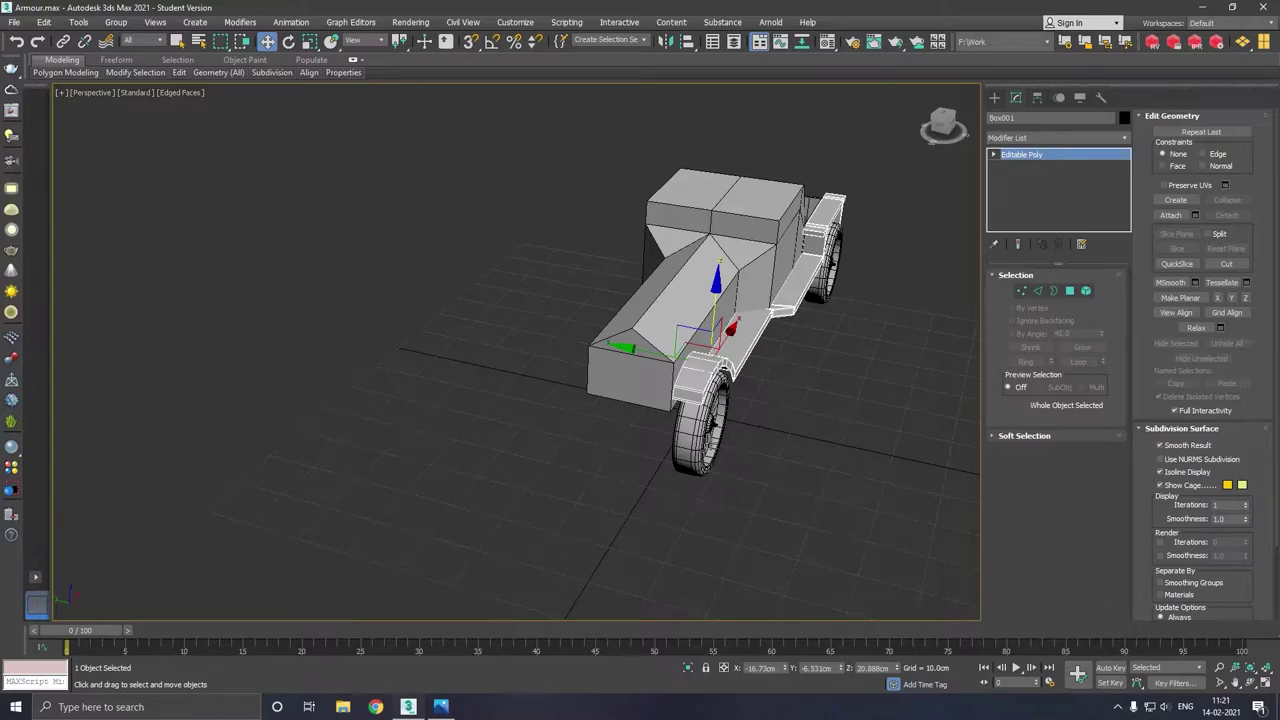
pyautogui.click(718, 418)
pyautogui.click(687, 668)
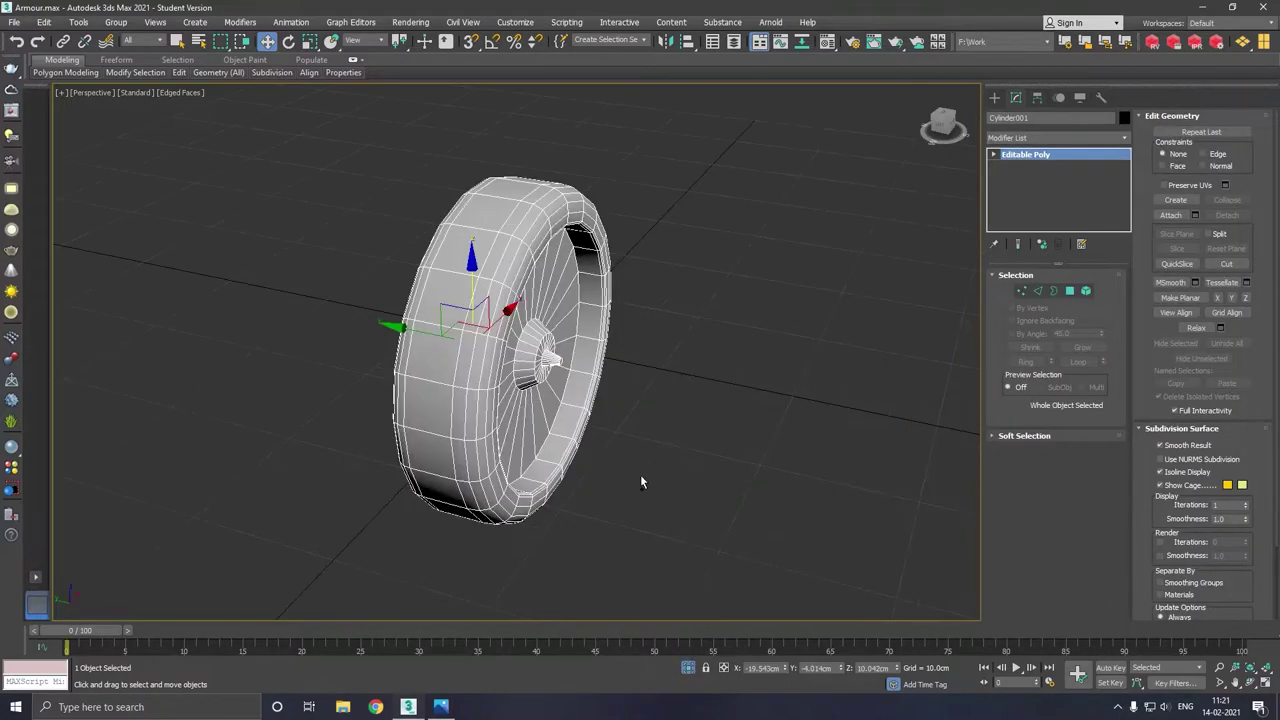
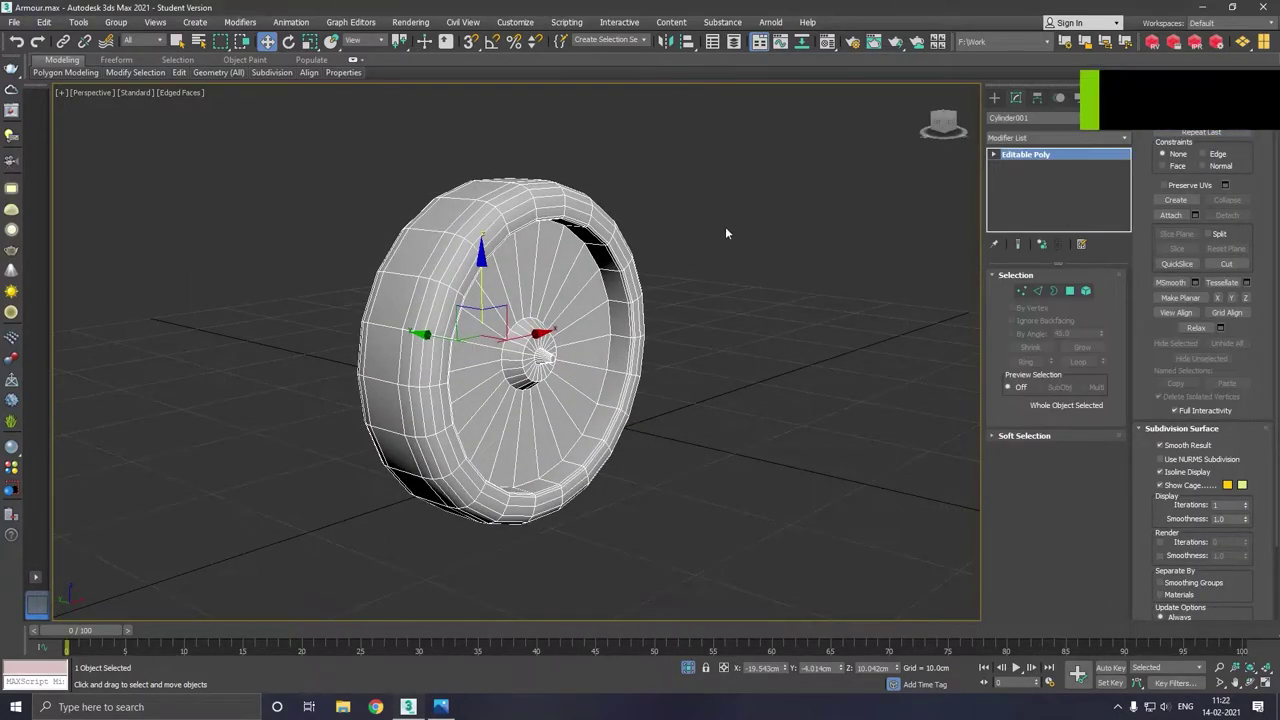
# Chamfer the two edge loops around the wheel's hub opening with a thin width.
pyautogui.click(1038, 291)
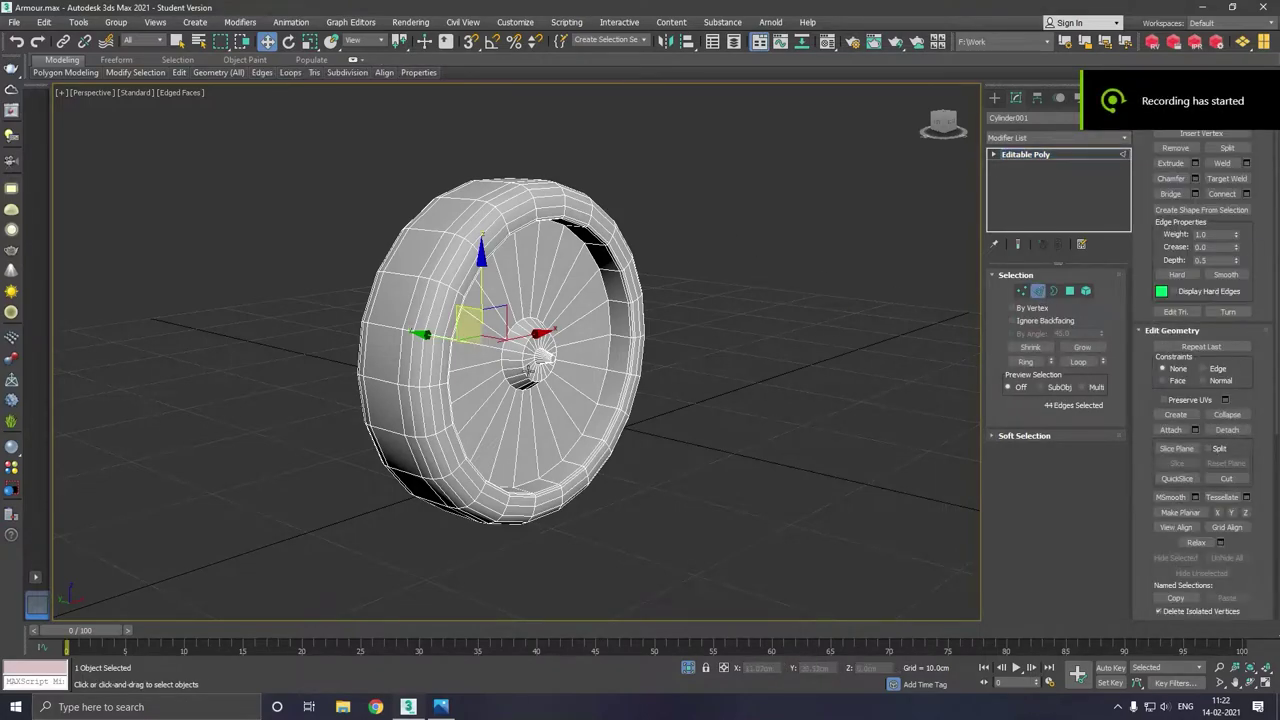
pyautogui.press('z')
pyautogui.doubleClick(469, 407)
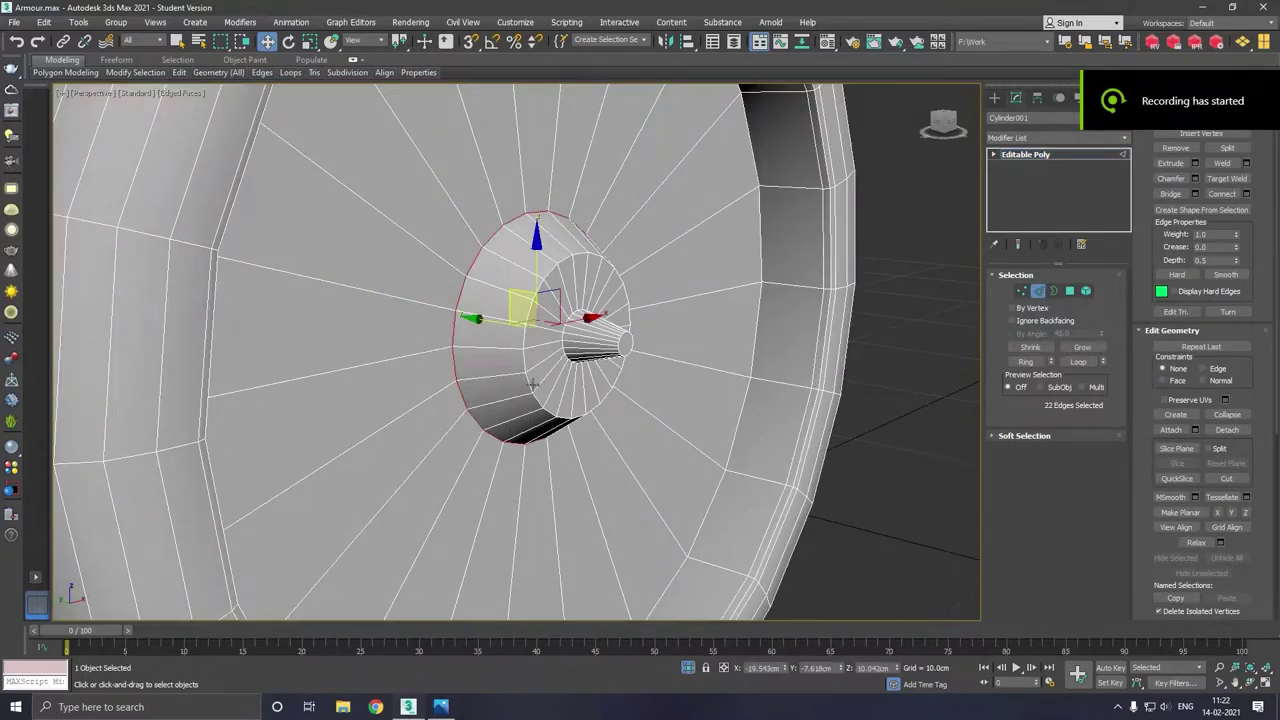
pyautogui.keyDown('ctrl'); pyautogui.doubleClick(617, 366); pyautogui.keyUp('ctrl')
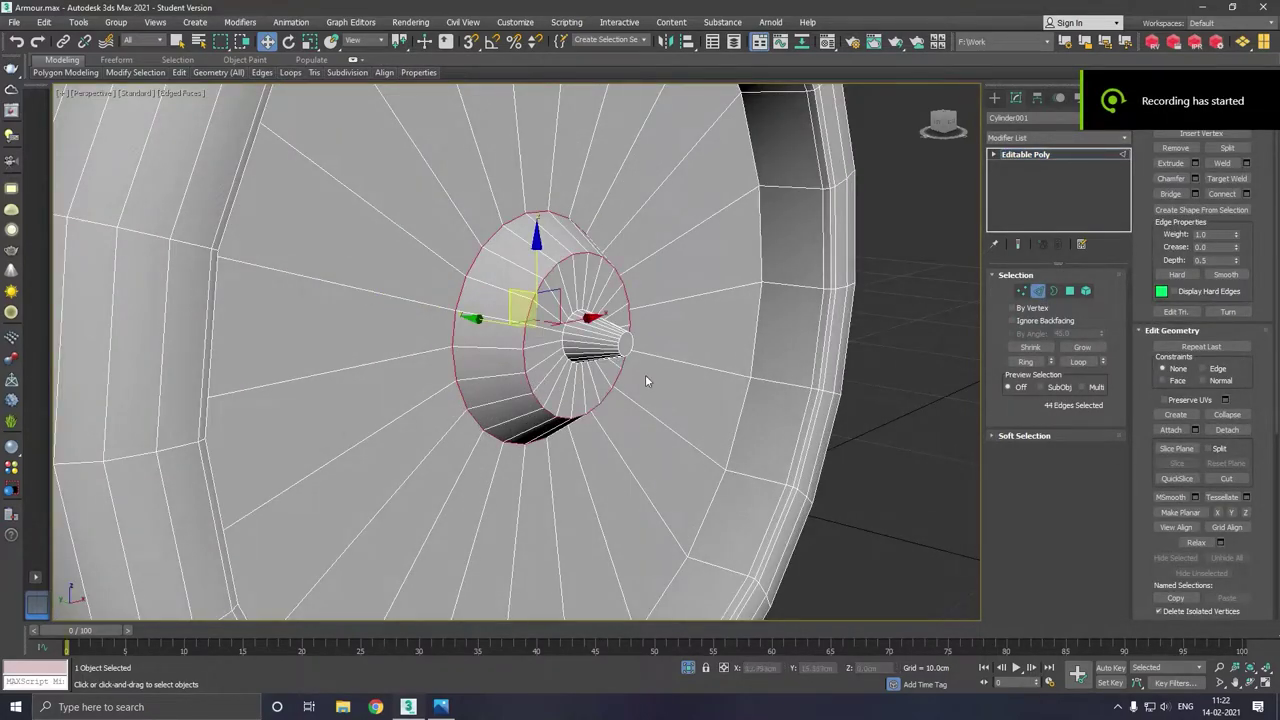
pyautogui.click(1196, 178)
pyautogui.moveTo(694, 297); pyautogui.dragTo(523, 386)
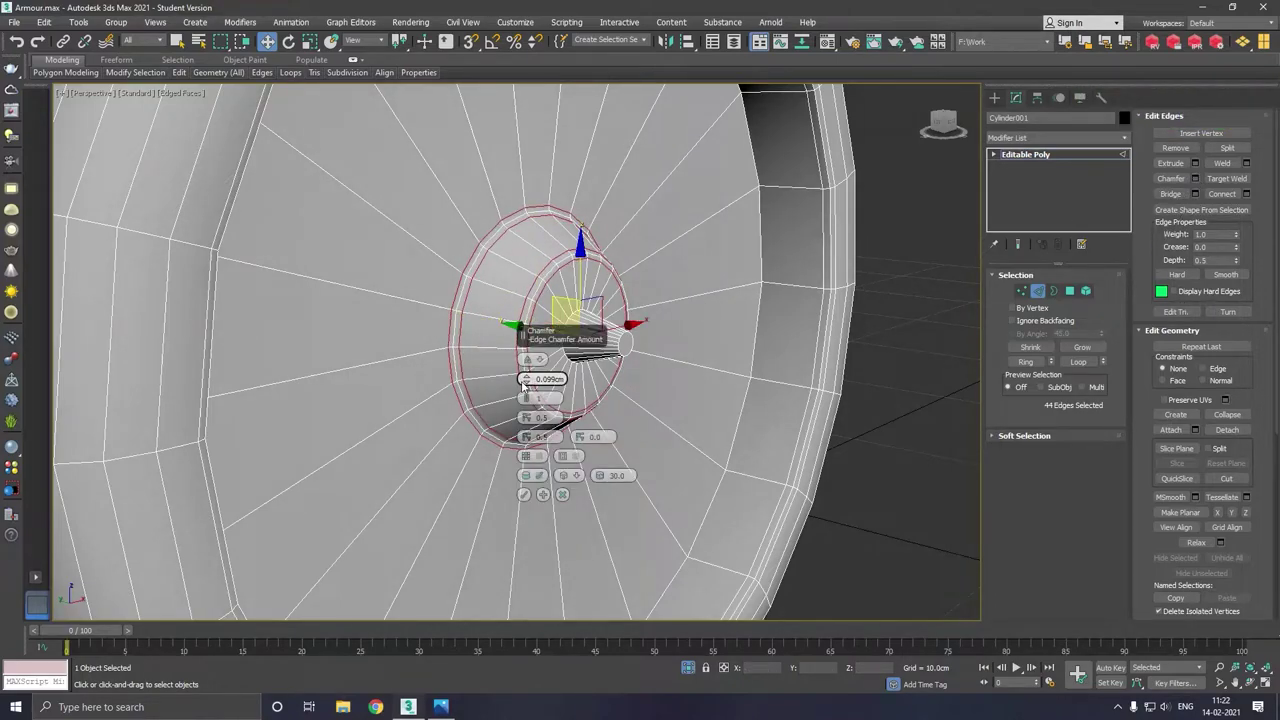
pyautogui.click(524, 494)
# Add a tight chamfer to the edge loop at the base of the hub cone.
pyautogui.scroll(2, 622, 368)
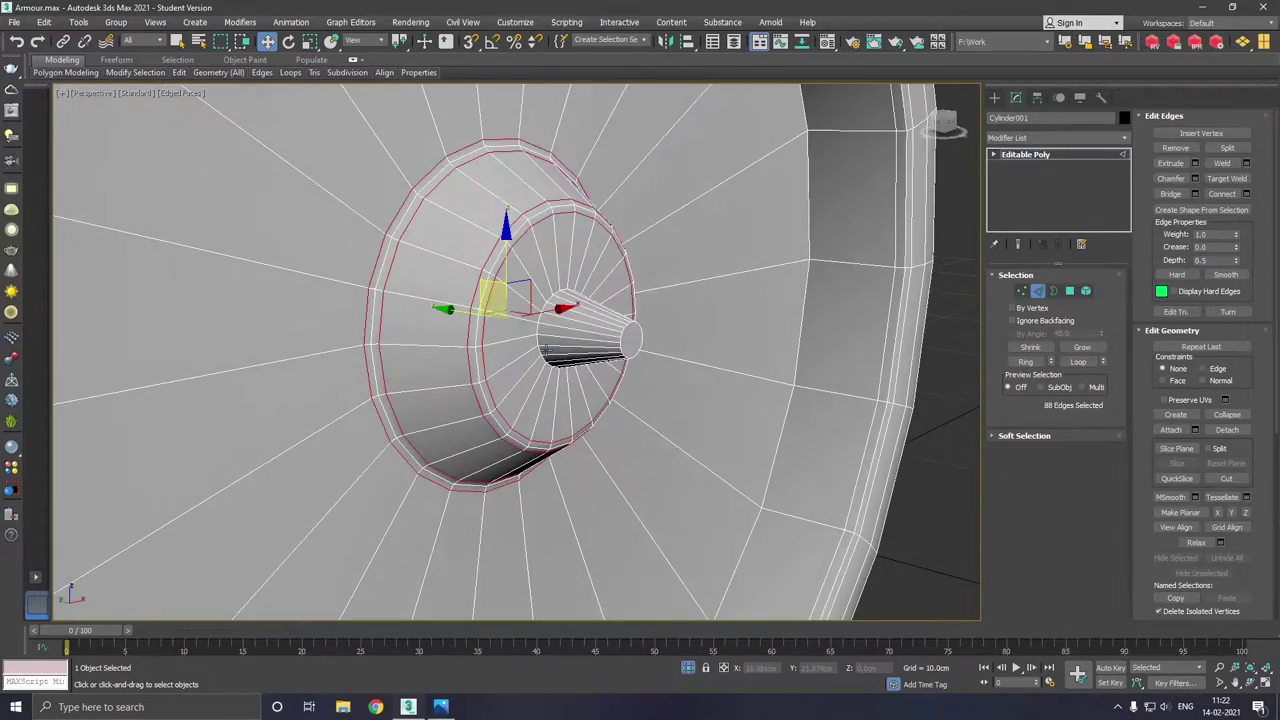
pyautogui.scroll(3, 545, 348)
pyautogui.doubleClick(544, 347)
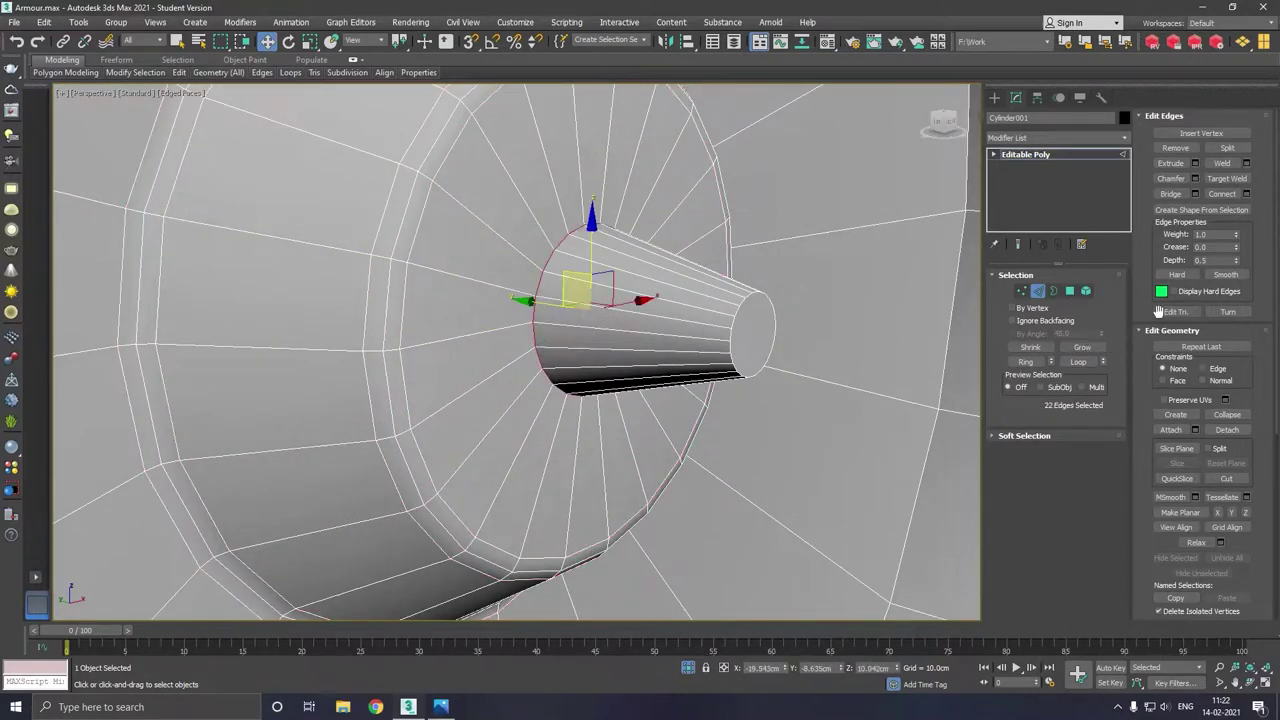
pyautogui.click(1194, 177)
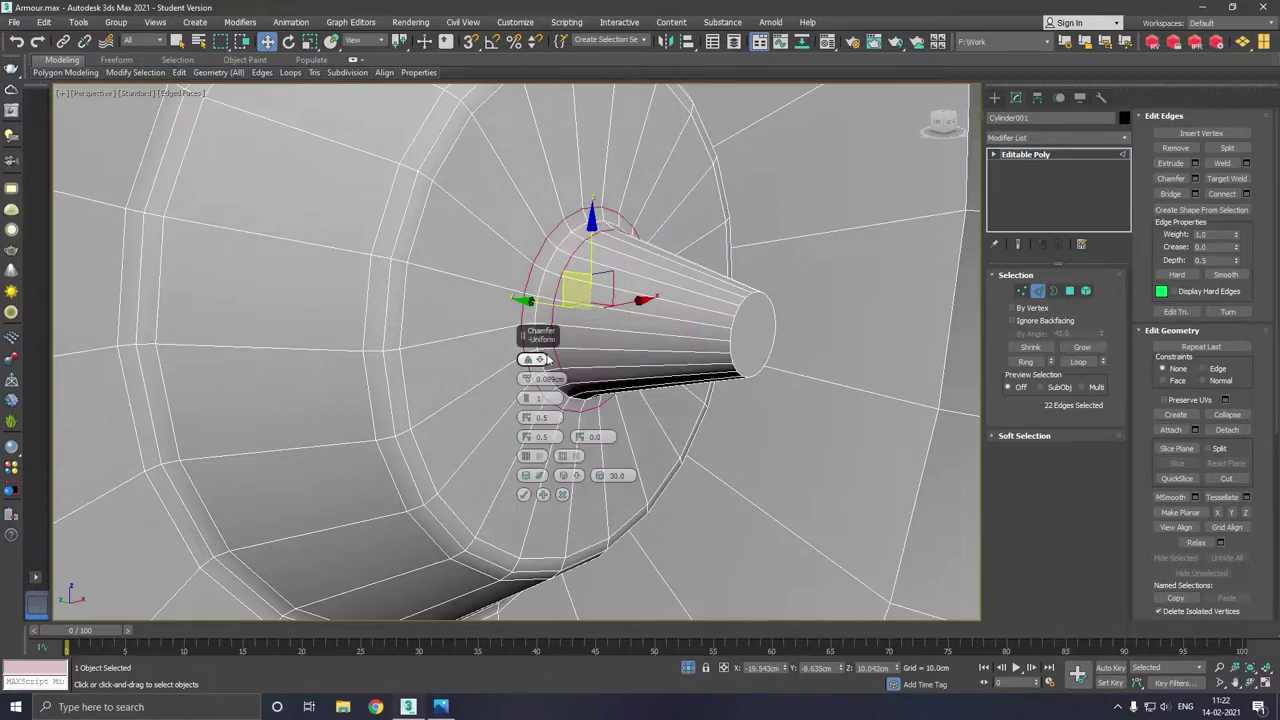
pyautogui.moveTo(525, 379)
pyautogui.mouseDown()
pyautogui.moveTo(531, 397)
pyautogui.moveTo(528, 380)
pyautogui.mouseUp()
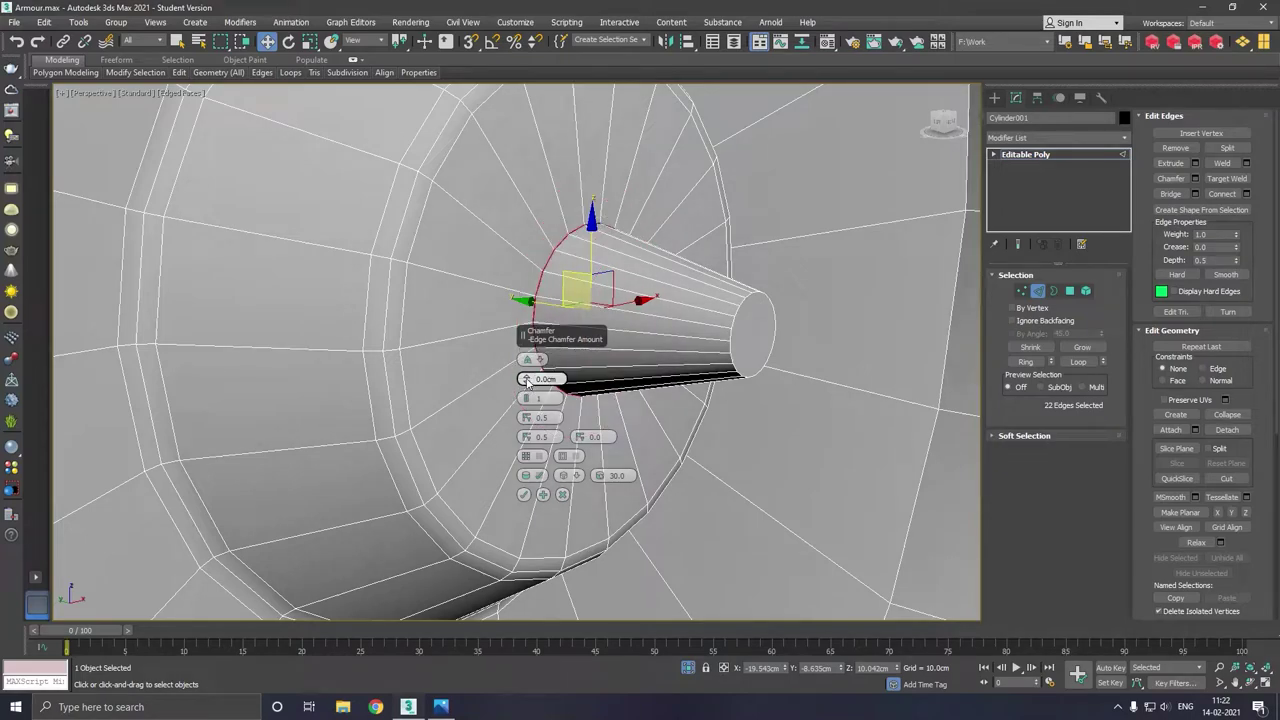
pyautogui.moveTo(526, 379); pyautogui.dragTo(528, 372)
pyautogui.click(523, 494)
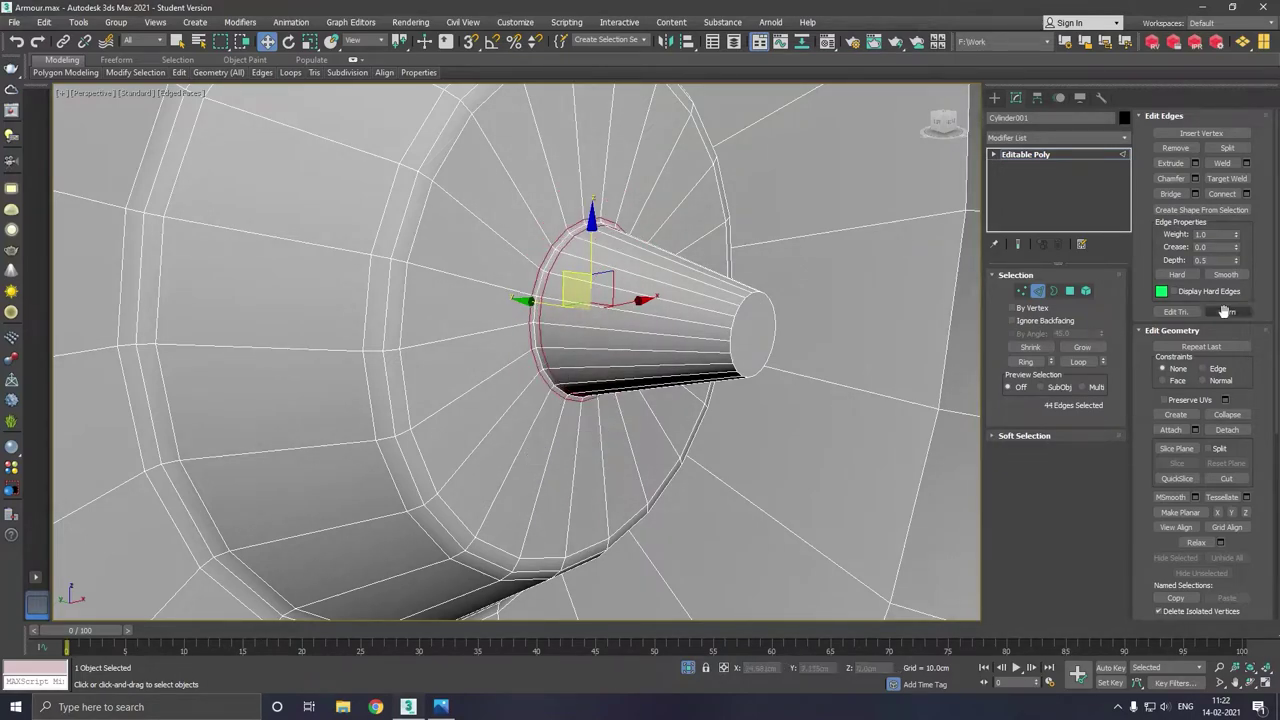
pyautogui.click(1069, 291)
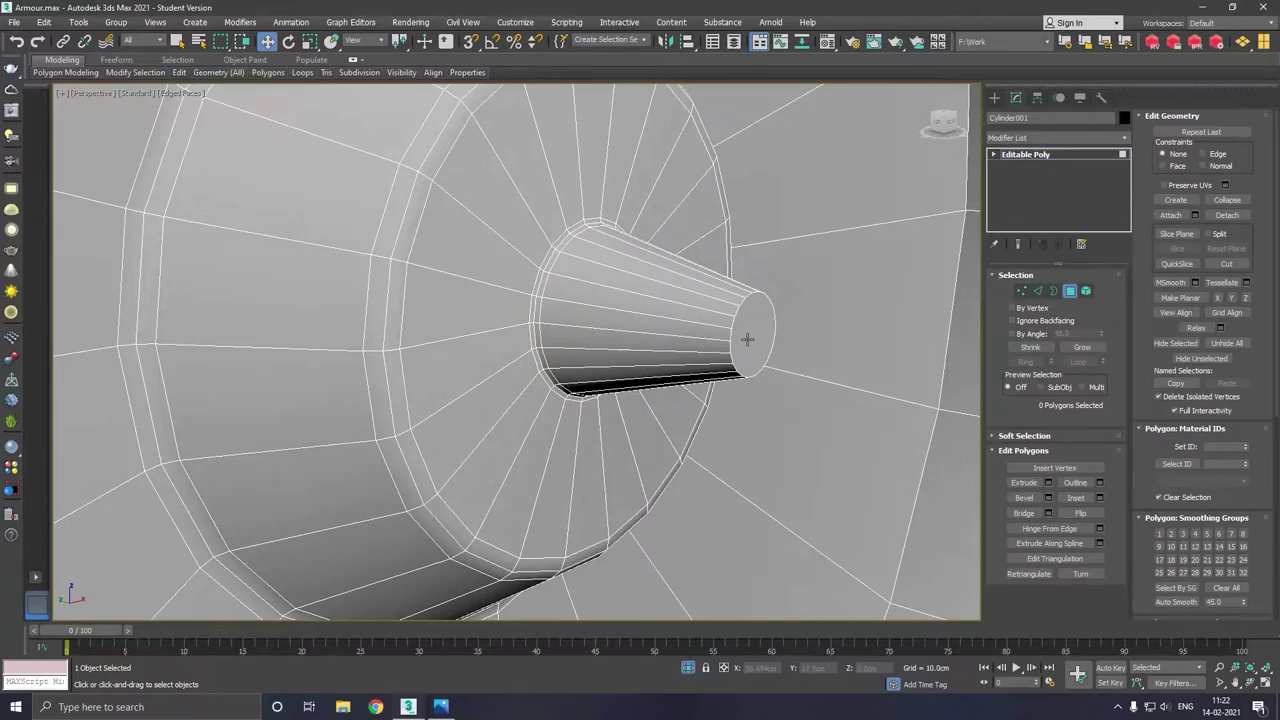
# Chamfer the border edges of the hub cone's end-cap polygon.
pyautogui.click(747, 339)
pyautogui.click(1038, 292)
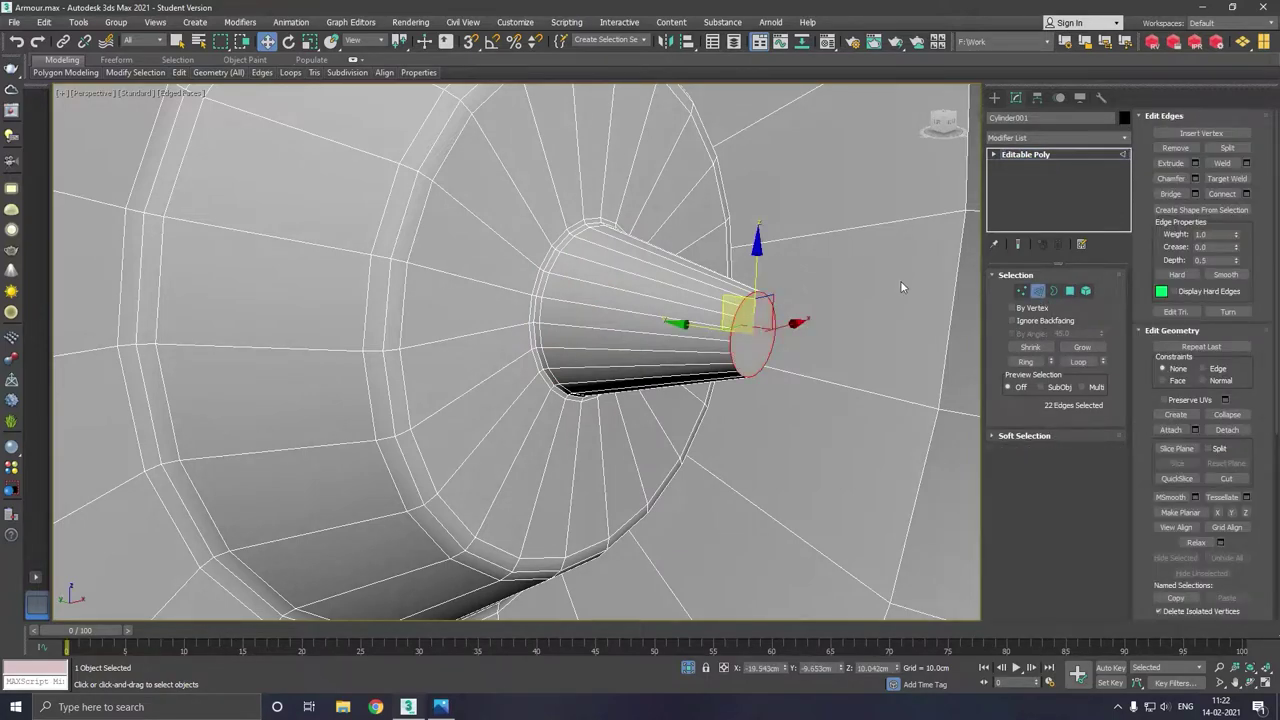
pyautogui.click(1195, 178)
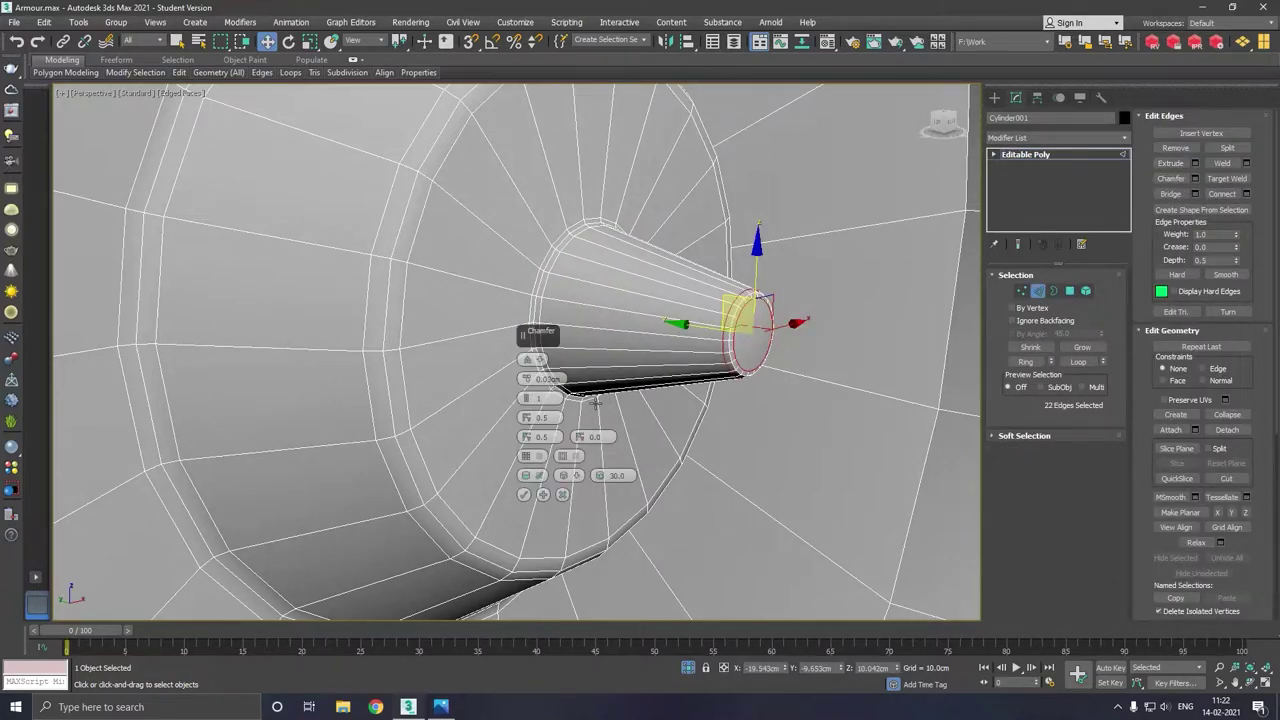
pyautogui.click(522, 497)
# Chamfer the border of the wheel's flat front face by 0.06cm, then deselect the edges.
pyautogui.scroll(-3, 566, 443)
pyautogui.scroll(-4, 566, 443)
pyautogui.moveTo(566, 443)
pyautogui.keyDown('alt'); pyautogui.mouseDown(button='middle')
pyautogui.moveTo(660, 419)
pyautogui.moveTo(757, 420)
pyautogui.moveTo(731, 419)
pyautogui.mouseUp(button='middle'); pyautogui.keyUp('alt')
pyautogui.click(1069, 291)
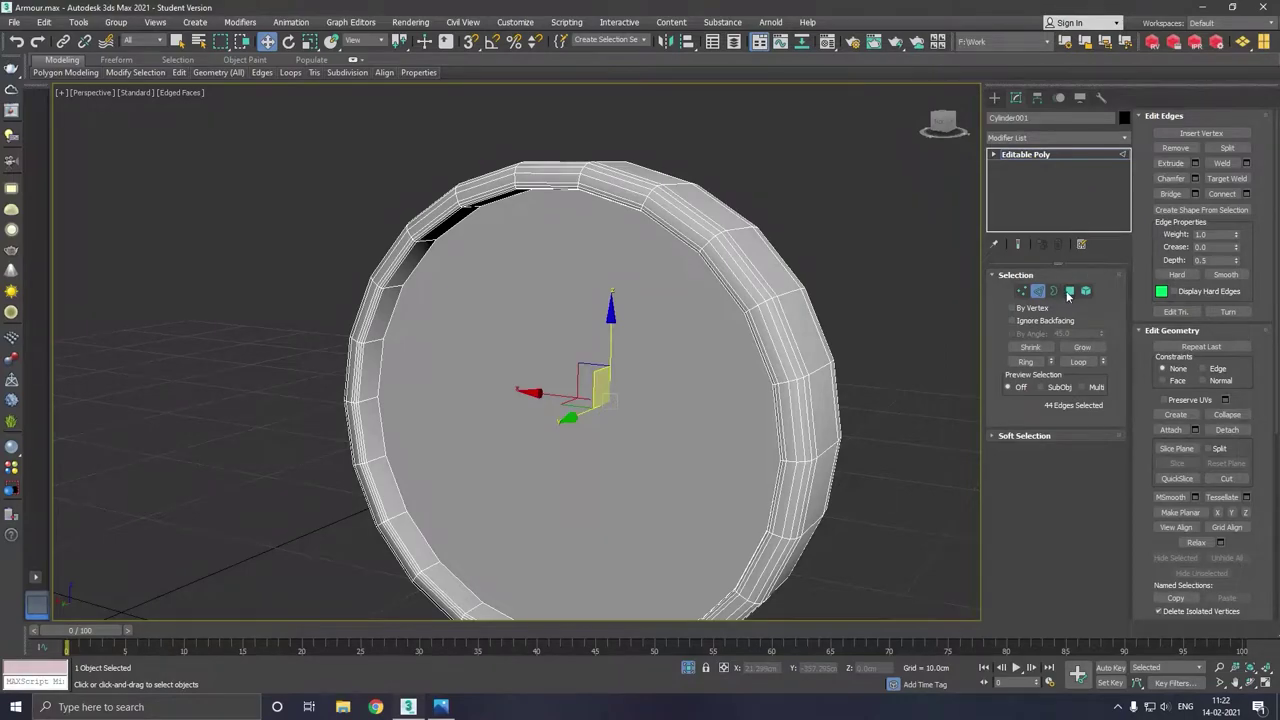
pyautogui.click(634, 358)
pyautogui.keyDown('ctrl'); pyautogui.click(1039, 291); pyautogui.keyUp('ctrl')
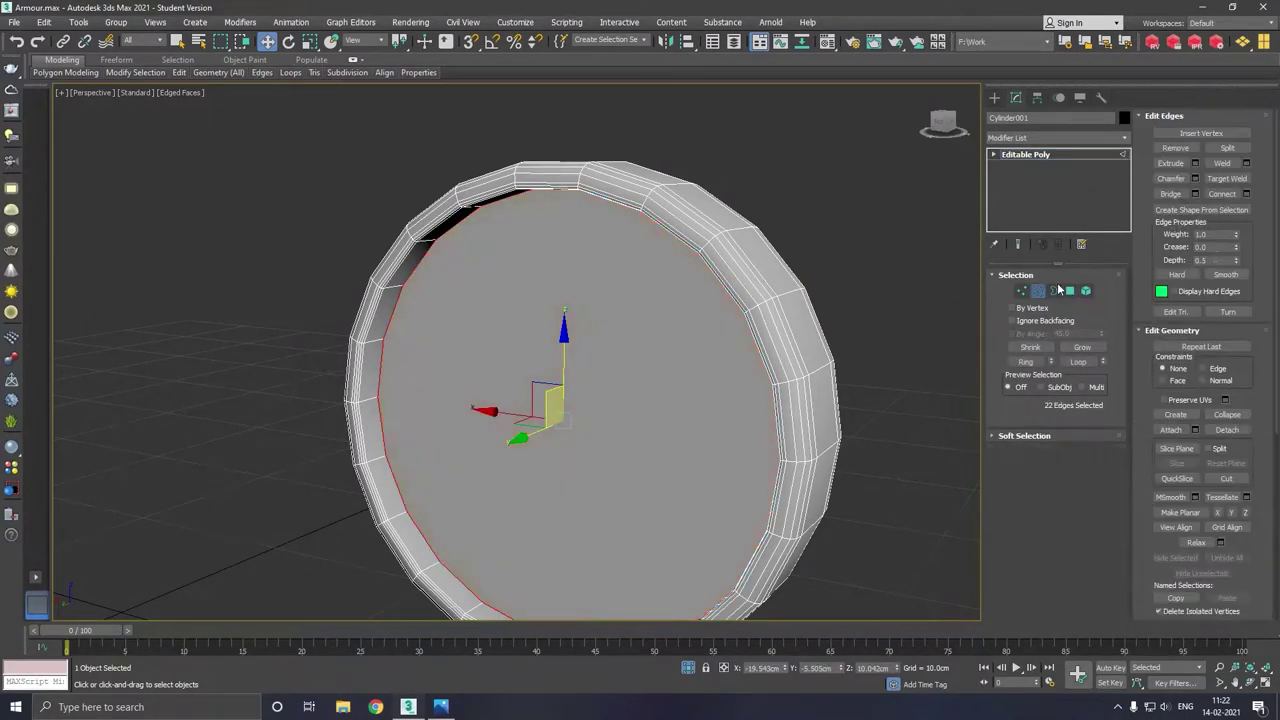
pyautogui.click(1195, 178)
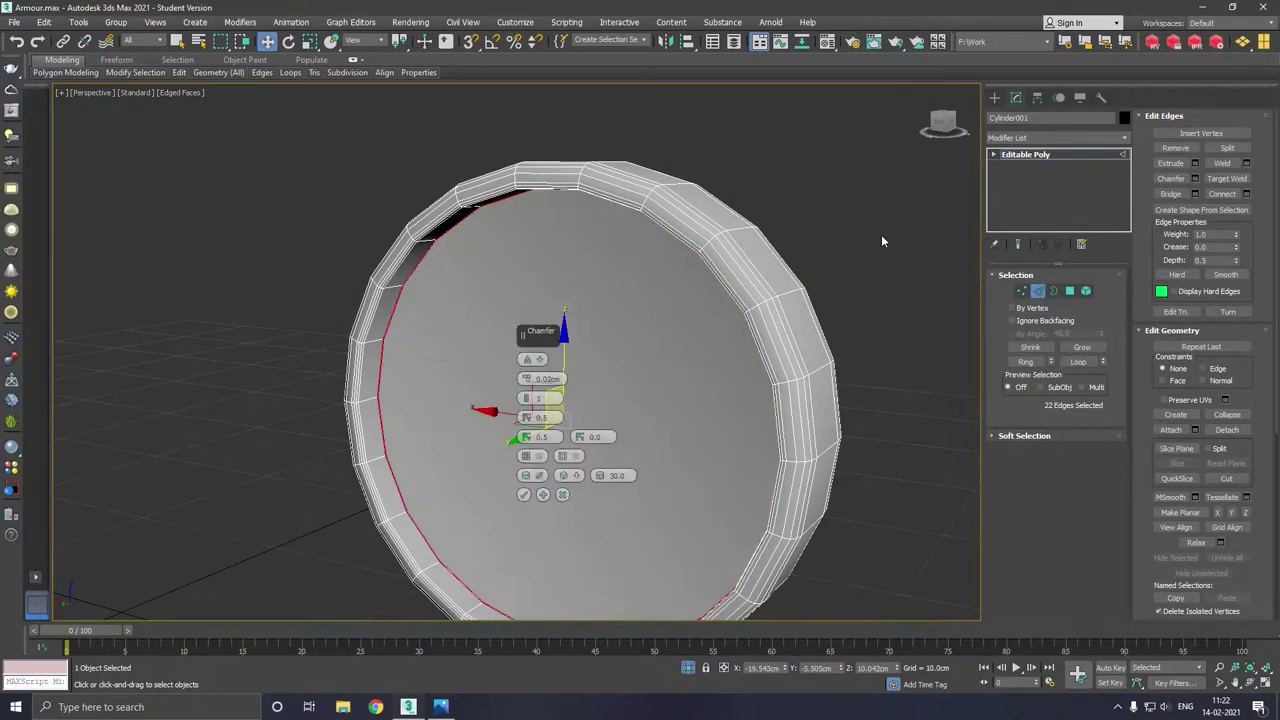
pyautogui.scroll(3, 414, 472)
pyautogui.scroll(2, 375, 464)
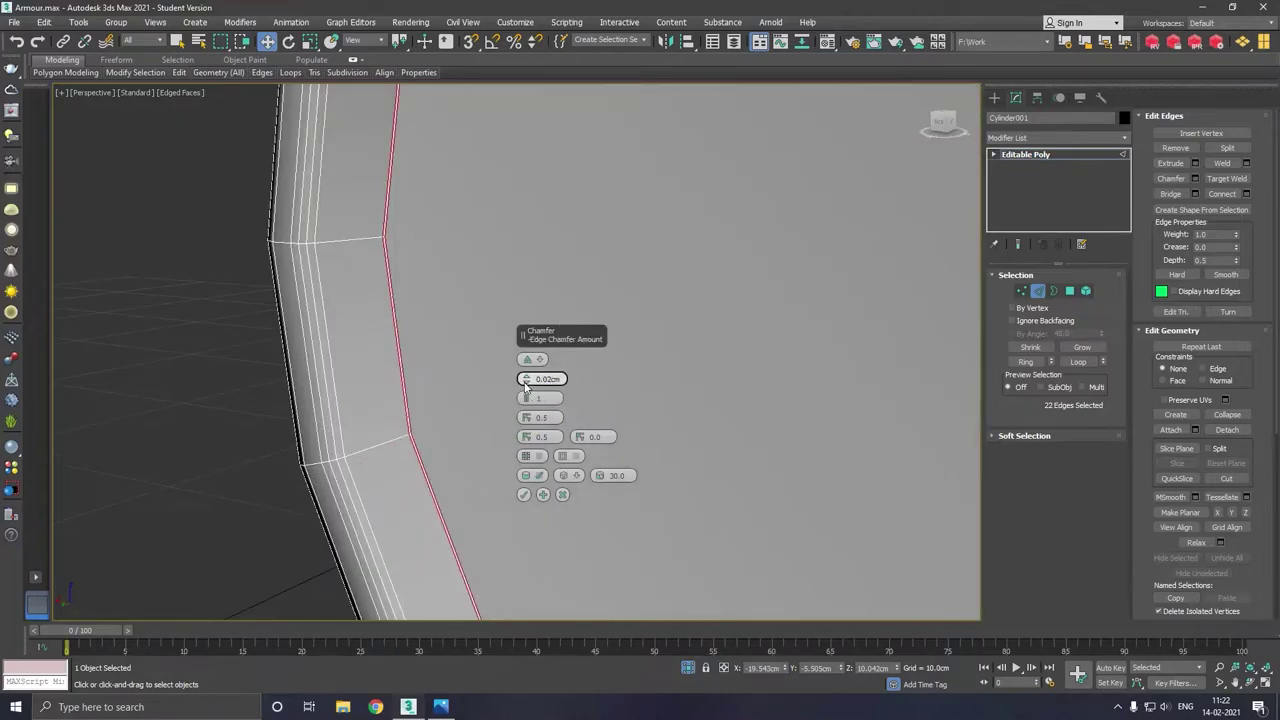
pyautogui.moveTo(524, 381); pyautogui.dragTo(524, 360)
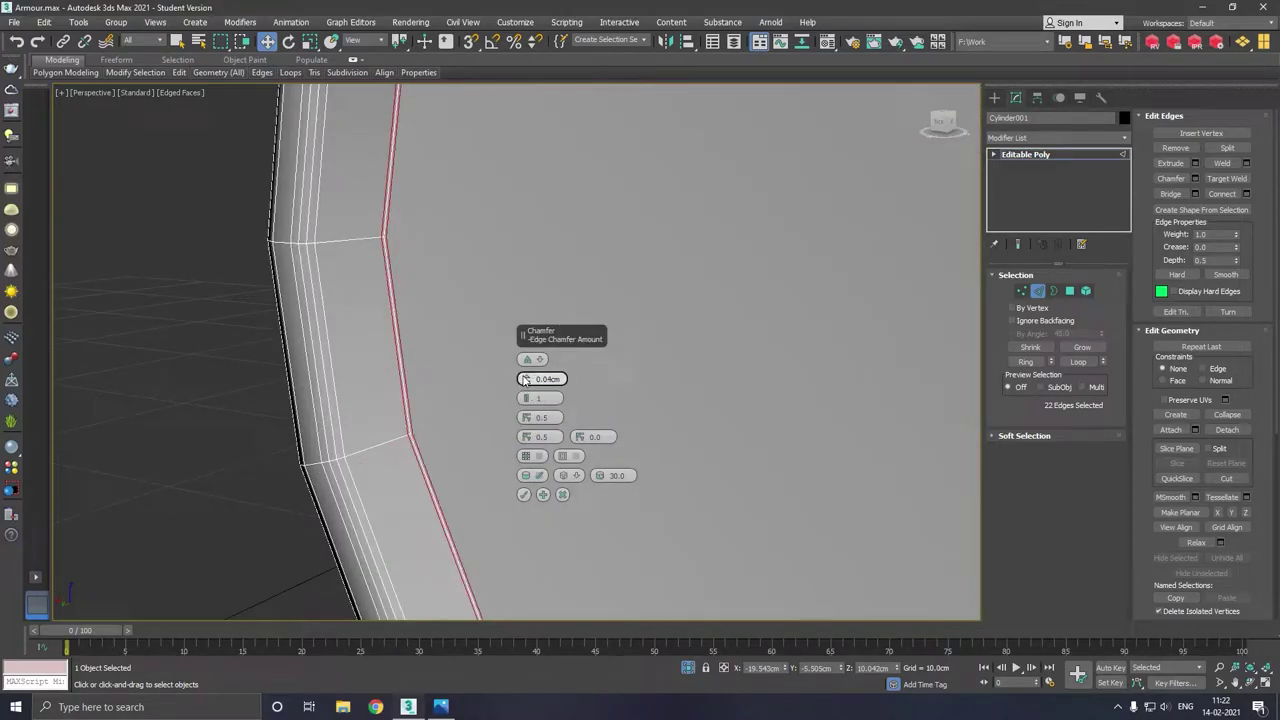
pyautogui.click(523, 494)
pyautogui.scroll(-5, 496, 407)
pyautogui.scroll(-3, 486, 366)
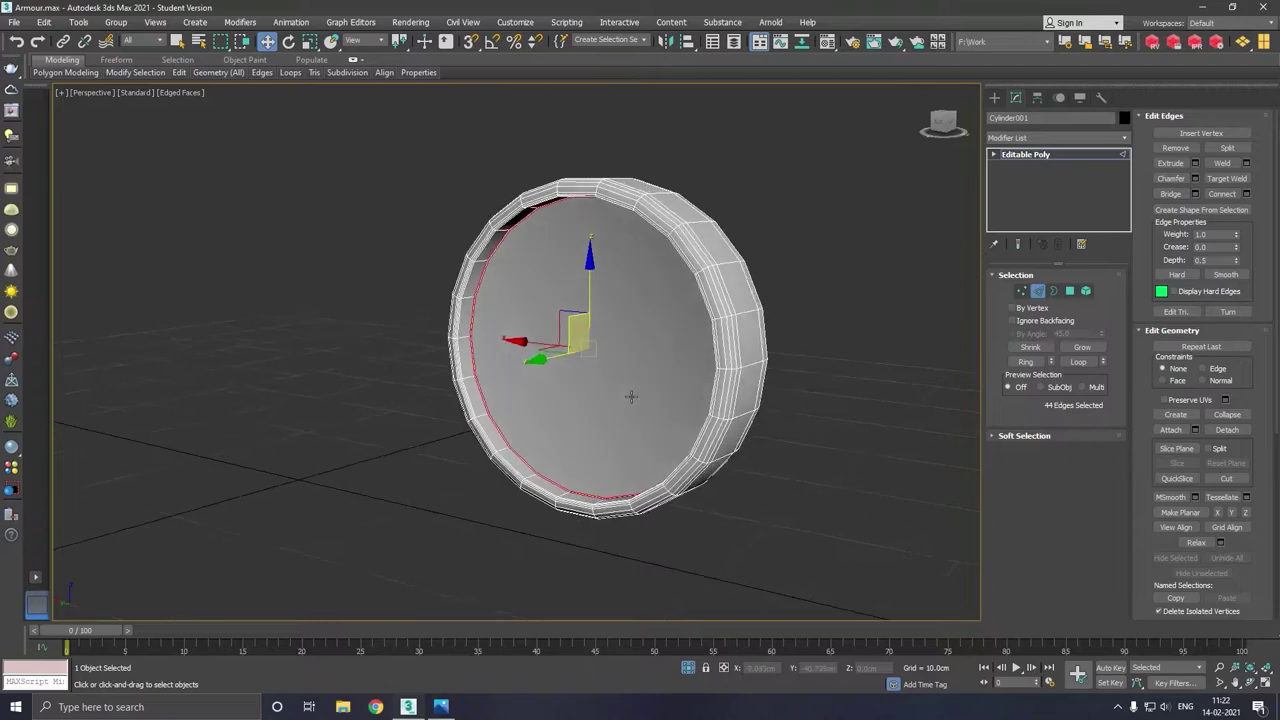
pyautogui.keyDown('alt'); pyautogui.moveTo(480, 400); pyautogui.dragTo(491, 414, button='middle'); pyautogui.keyUp('alt')
pyautogui.click(784, 406)
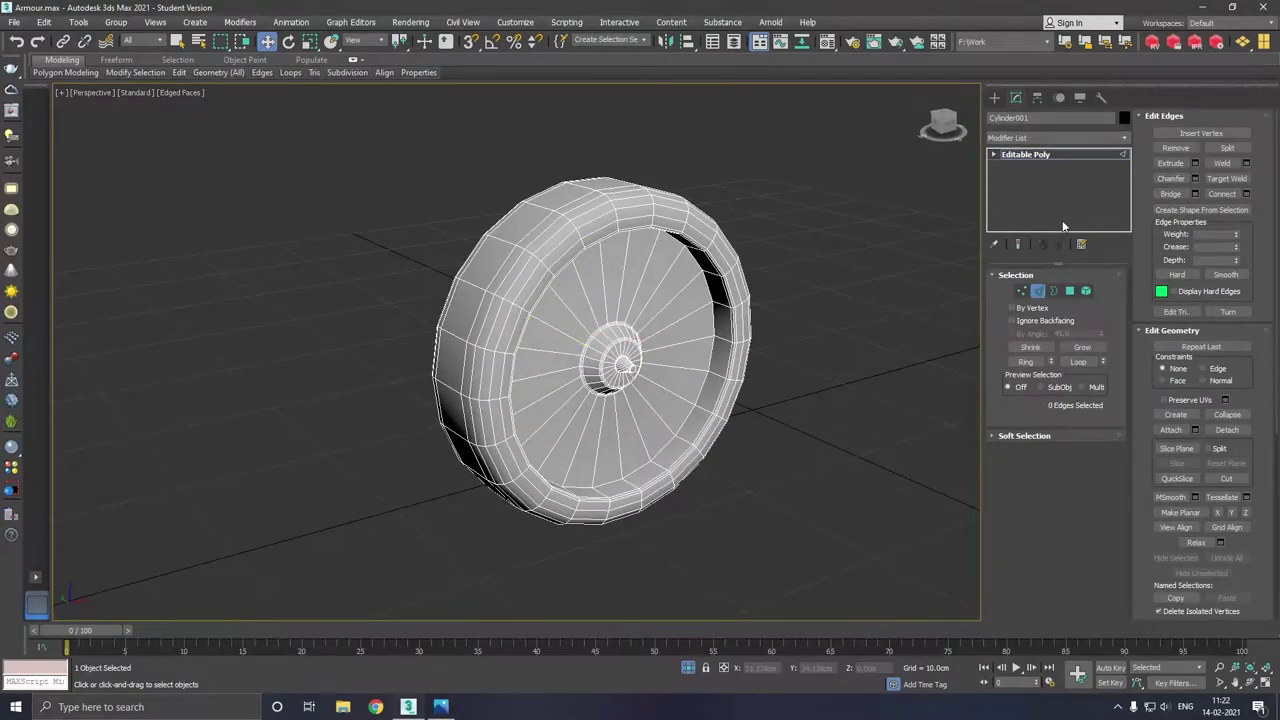
# Exit sub-object editing and bring the whole vehicle into a side view.
pyautogui.click(1031, 156)
pyautogui.click(689, 668)
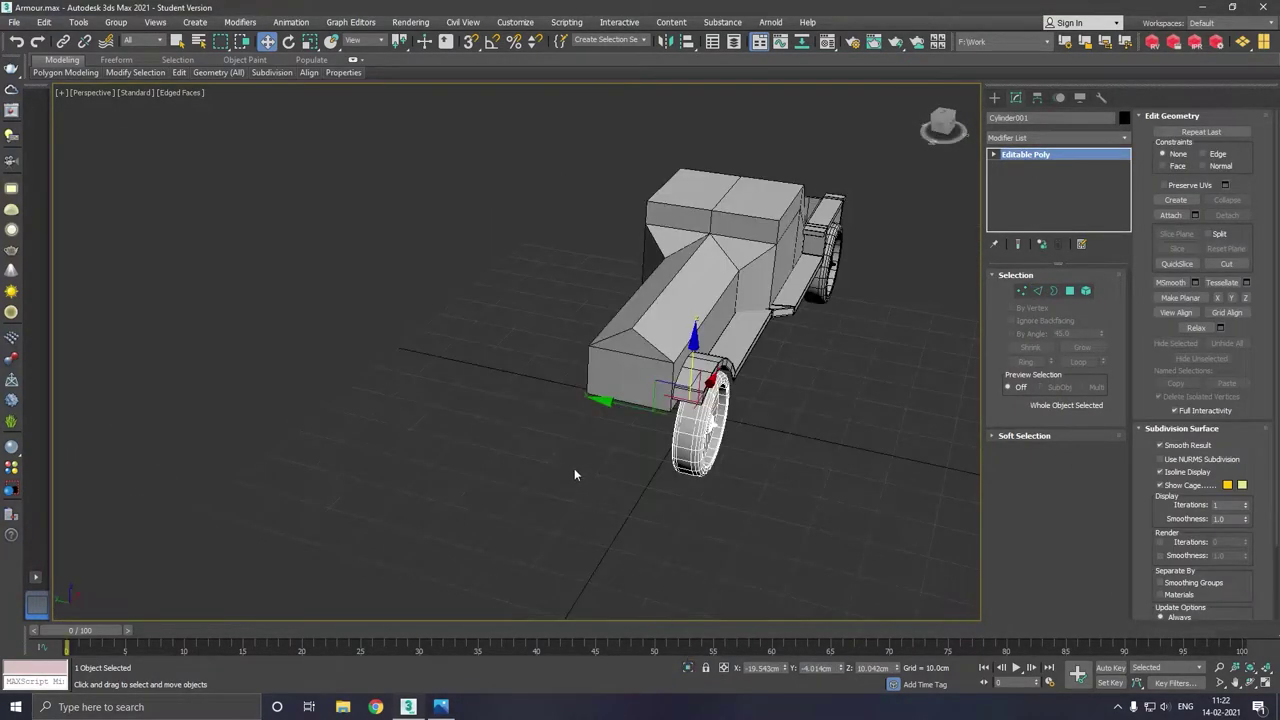
pyautogui.keyDown('alt'); pyautogui.moveTo(731, 477); pyautogui.dragTo(670, 470, button='middle'); pyautogui.keyUp('alt')
pyautogui.moveTo(829, 502); pyautogui.dragTo(552, 470, button='middle')
pyautogui.scroll(2, 740, 436)
pyautogui.scroll(8, 741, 432)
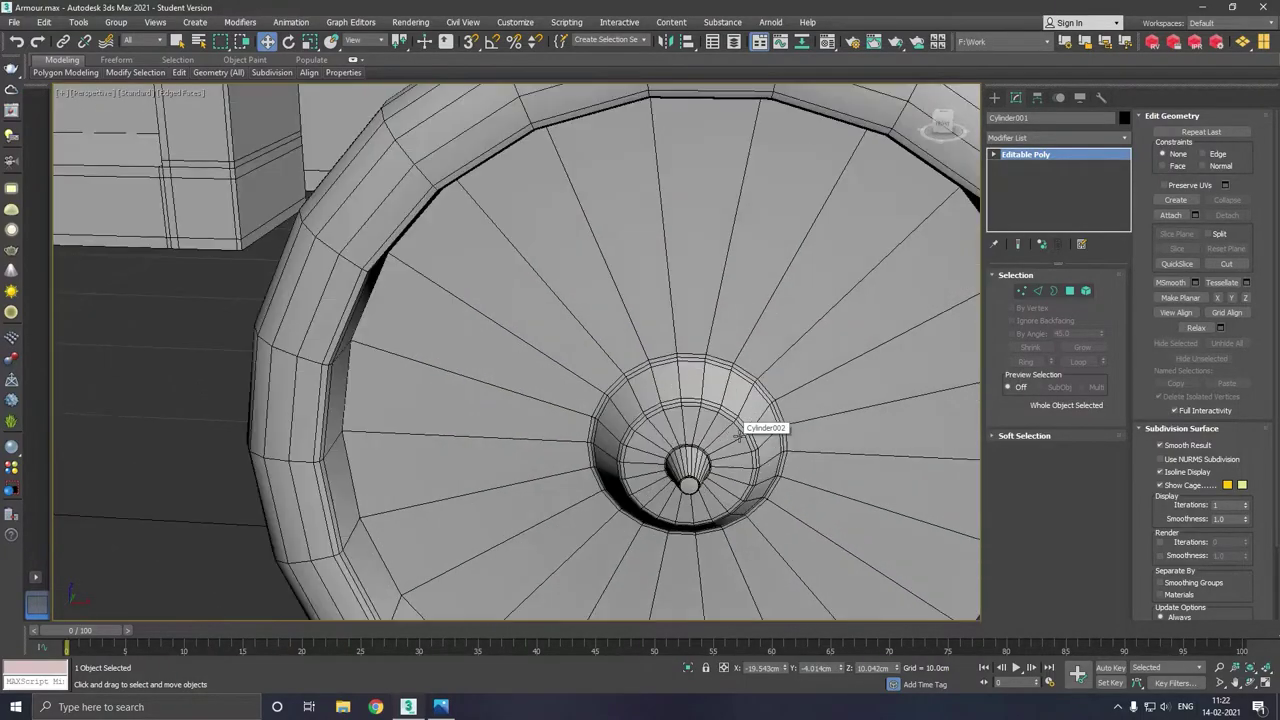
pyautogui.scroll(-6, 741, 432)
pyautogui.scroll(-3, 741, 432)
# Select both wheels and a third part, and clone them as independent copies.
pyautogui.click(740, 432)
pyautogui.keyDown('ctrl'); pyautogui.click(278, 437); pyautogui.keyUp('ctrl')
pyautogui.moveTo(278, 437)
pyautogui.keyDown('alt'); pyautogui.mouseDown(button='middle')
pyautogui.moveTo(432, 490)
pyautogui.moveTo(740, 445)
pyautogui.mouseUp(button='middle'); pyautogui.keyUp('alt')
pyautogui.keyDown('ctrl'); pyautogui.click(429, 503); pyautogui.keyUp('ctrl')
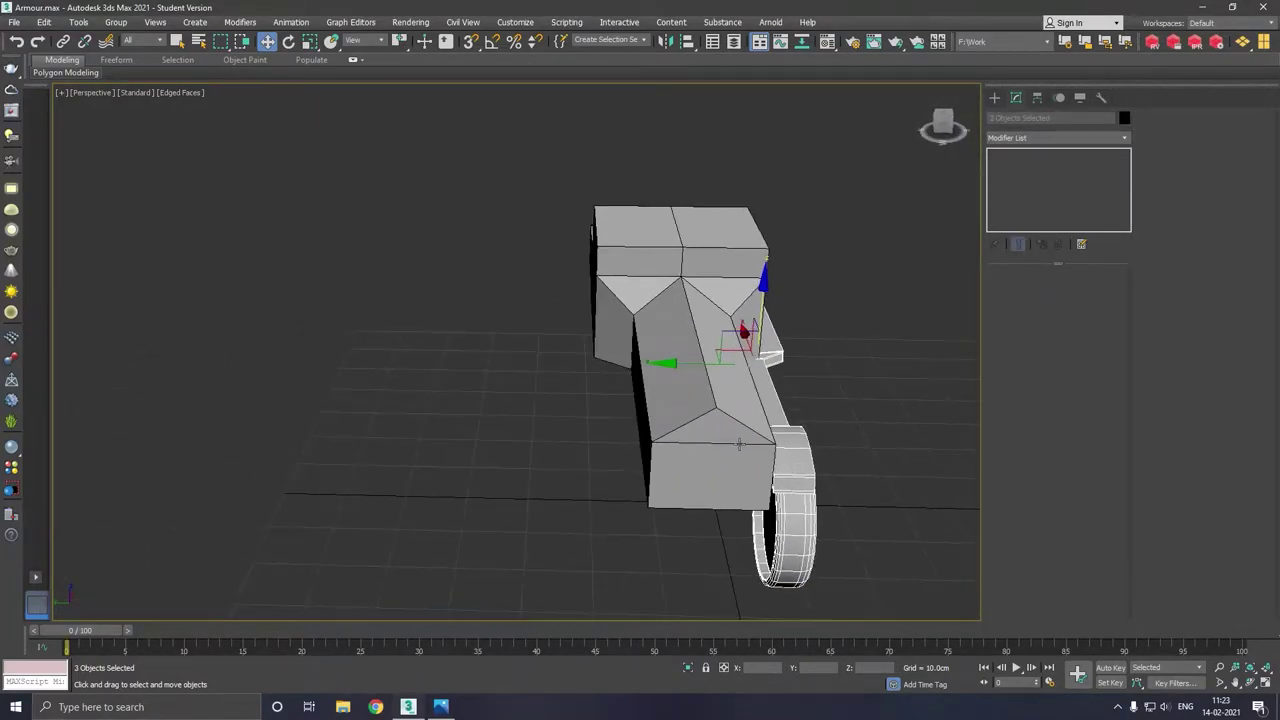
pyautogui.keyDown('shift'); pyautogui.moveTo(705, 382); pyautogui.dragTo(568, 376); pyautogui.keyUp('shift')
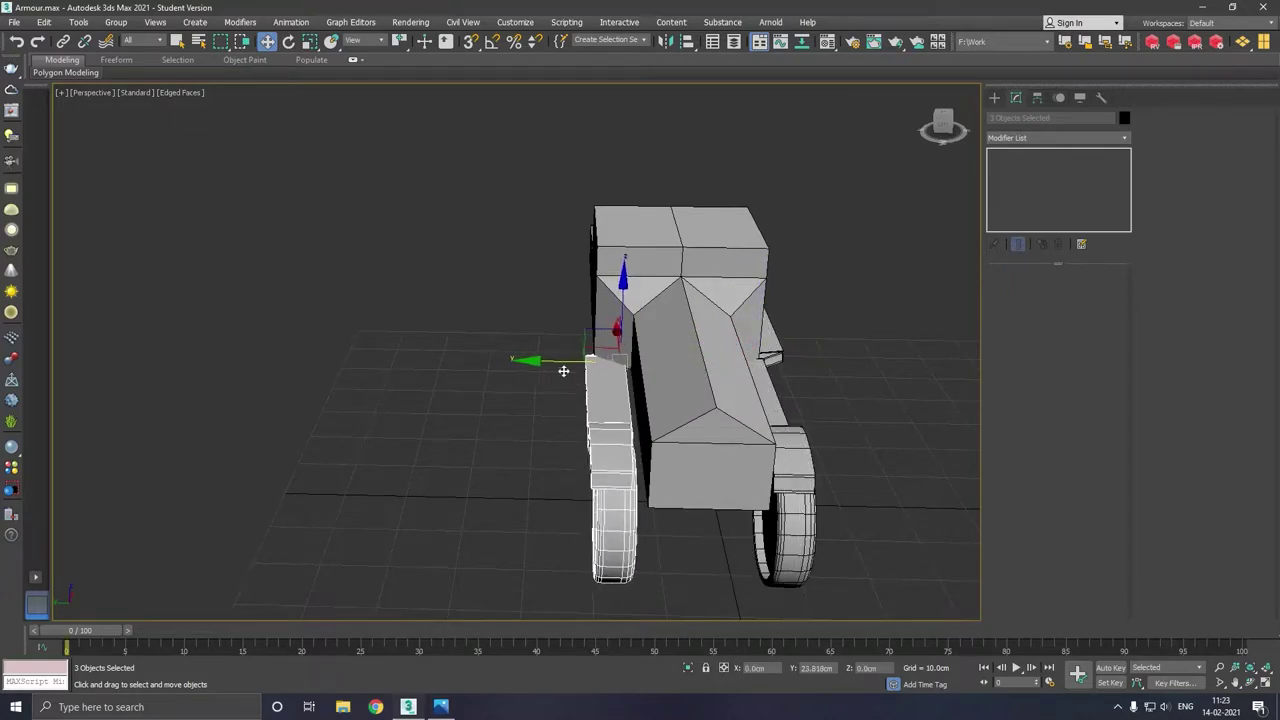
pyautogui.click(570, 312)
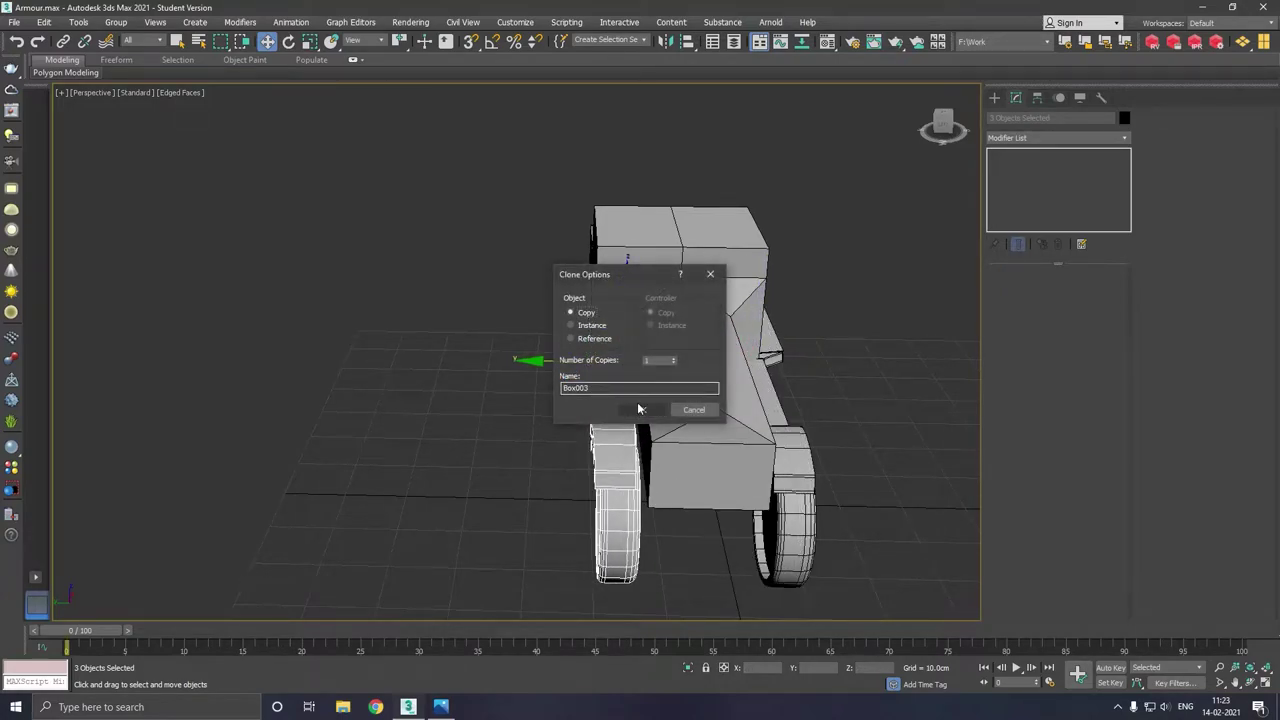
pyautogui.click(641, 409)
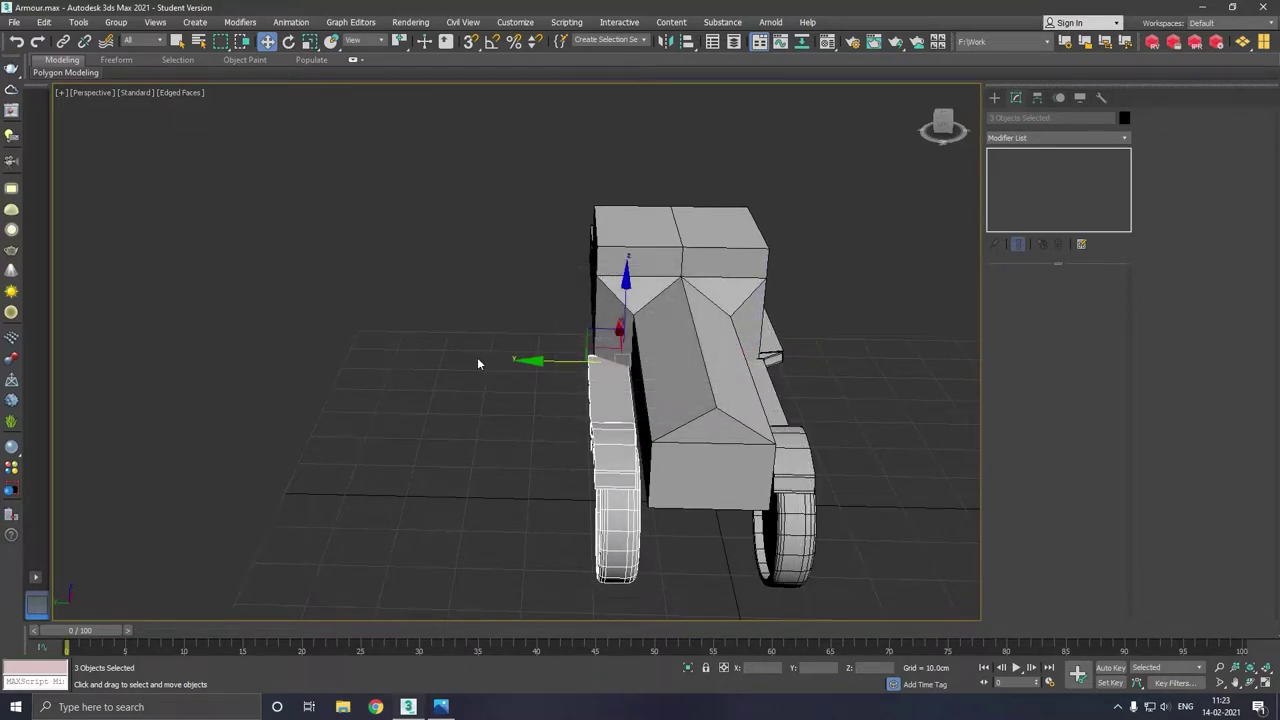
# Mirror the copied group across Z and slide it out beside the body.
pyautogui.click(663, 42)
pyautogui.click(649, 253)
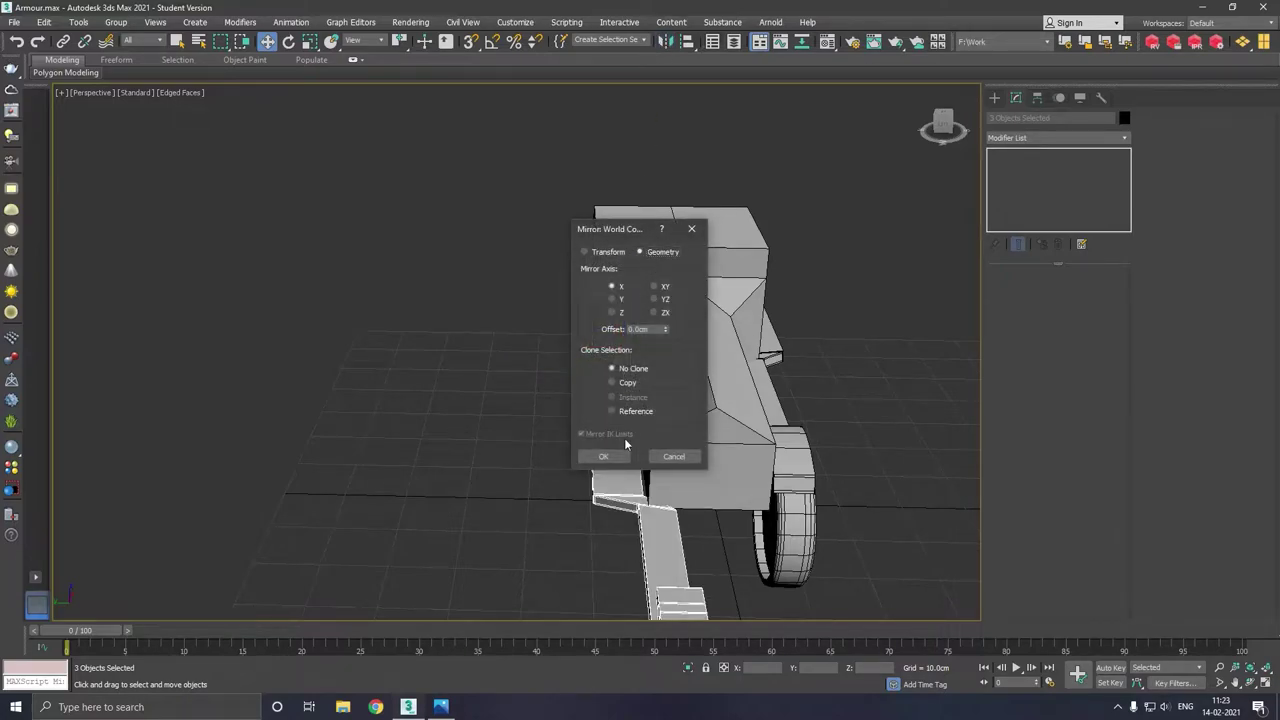
pyautogui.click(612, 299)
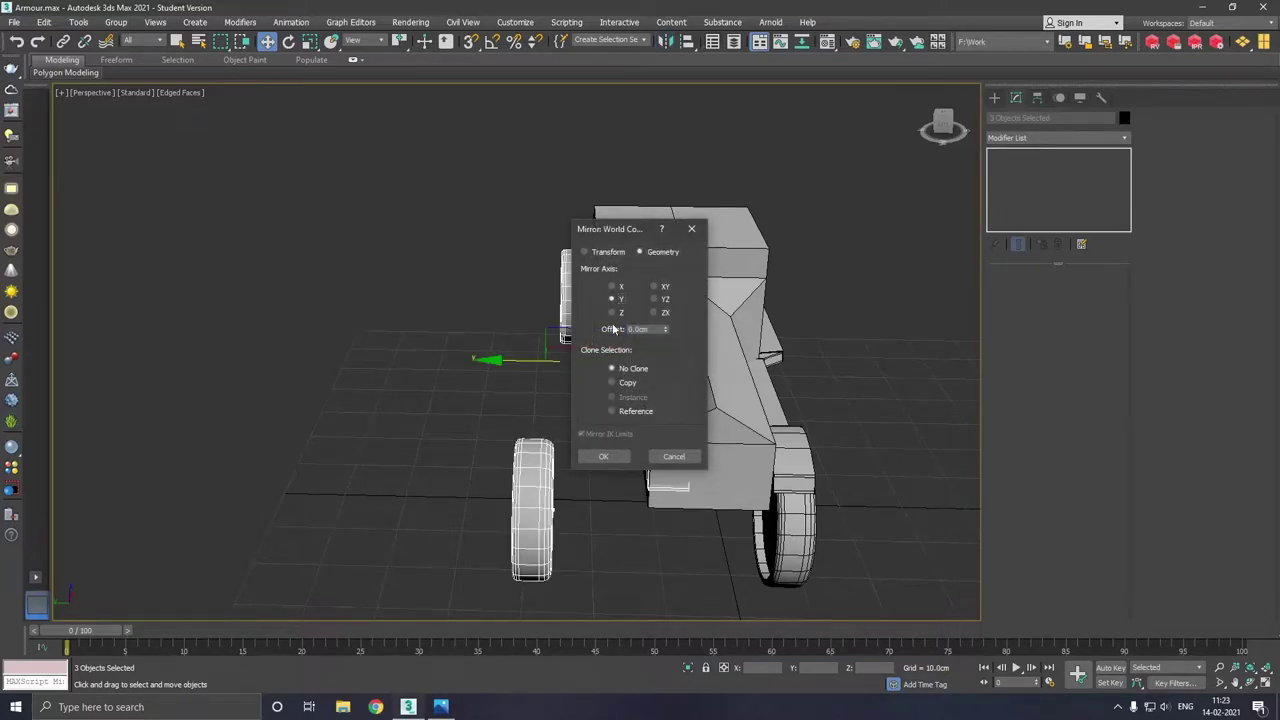
pyautogui.moveTo(605, 232); pyautogui.dragTo(326, 262)
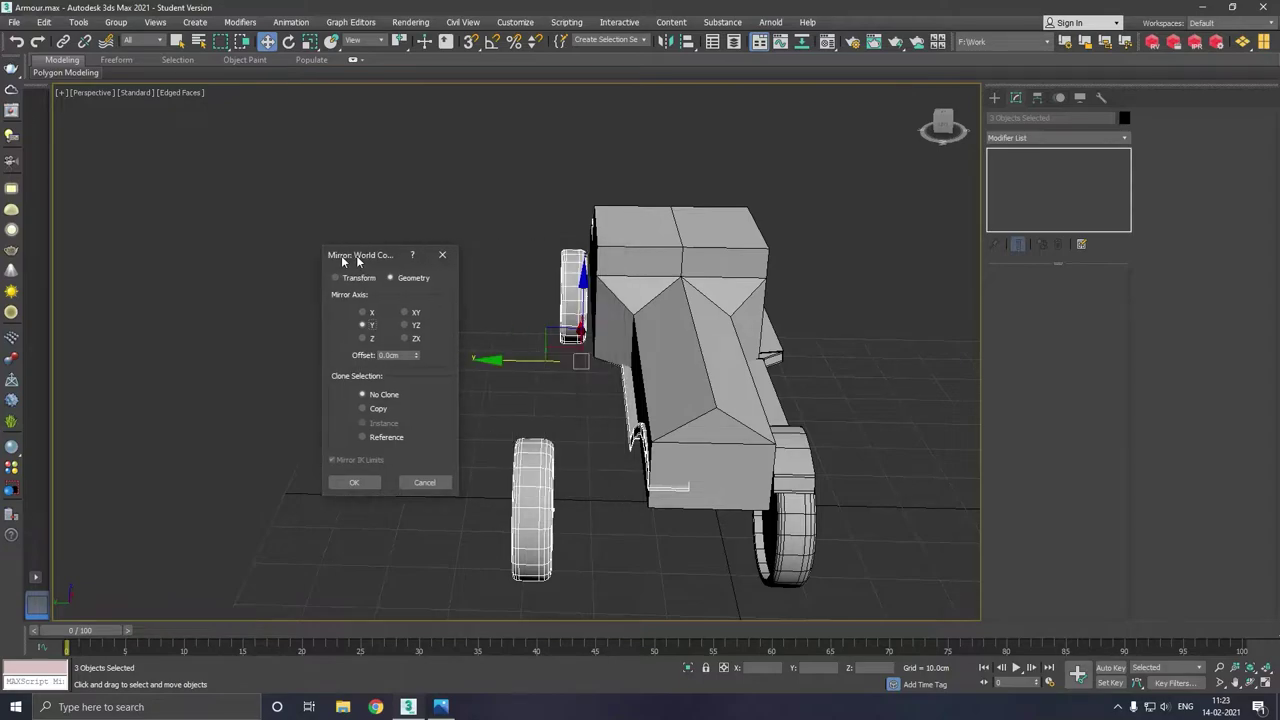
pyautogui.click(334, 339)
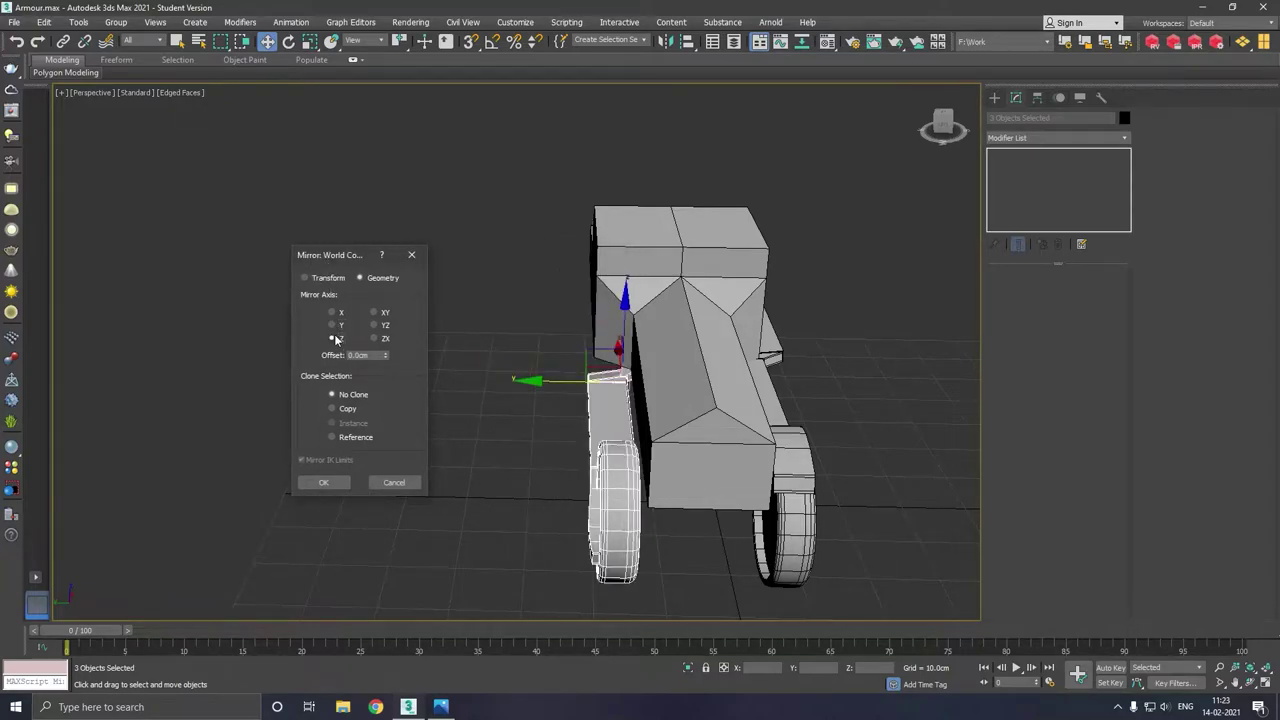
pyautogui.click(327, 487)
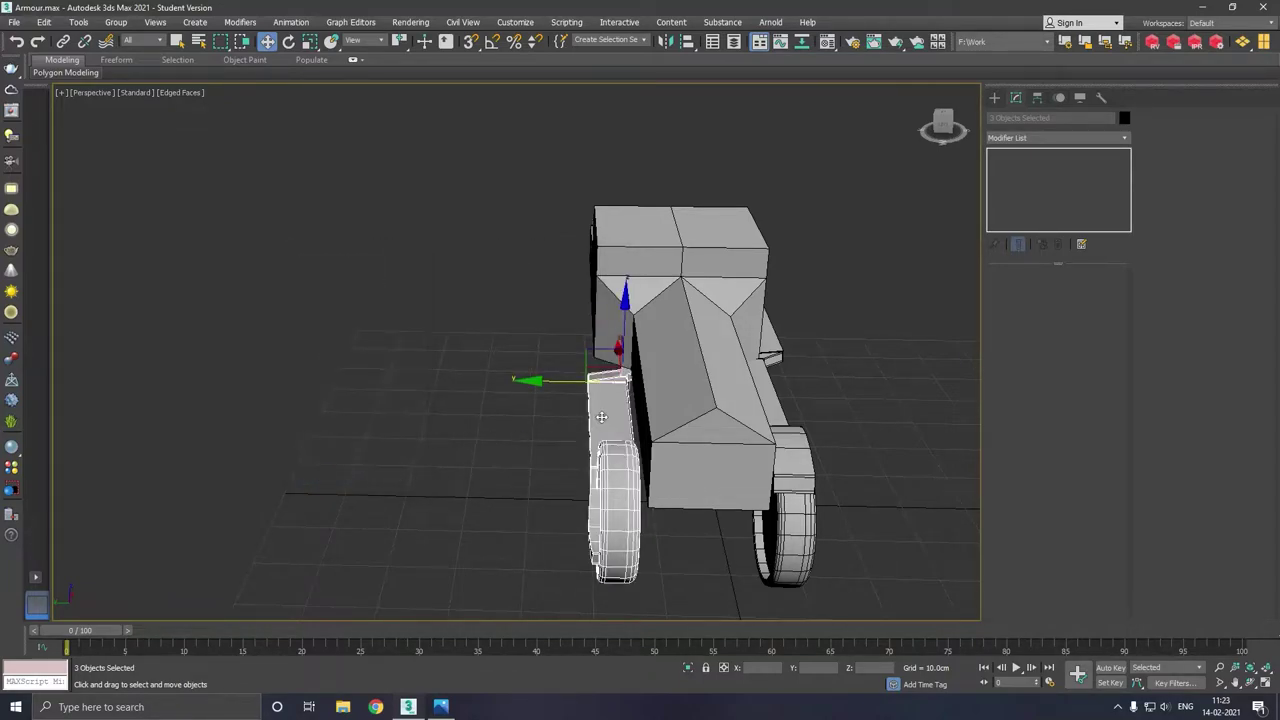
pyautogui.moveTo(559, 388); pyautogui.dragTo(426, 386)
pyautogui.keyDown('alt'); pyautogui.moveTo(426, 386); pyautogui.dragTo(754, 408, button='middle'); pyautogui.keyUp('alt')
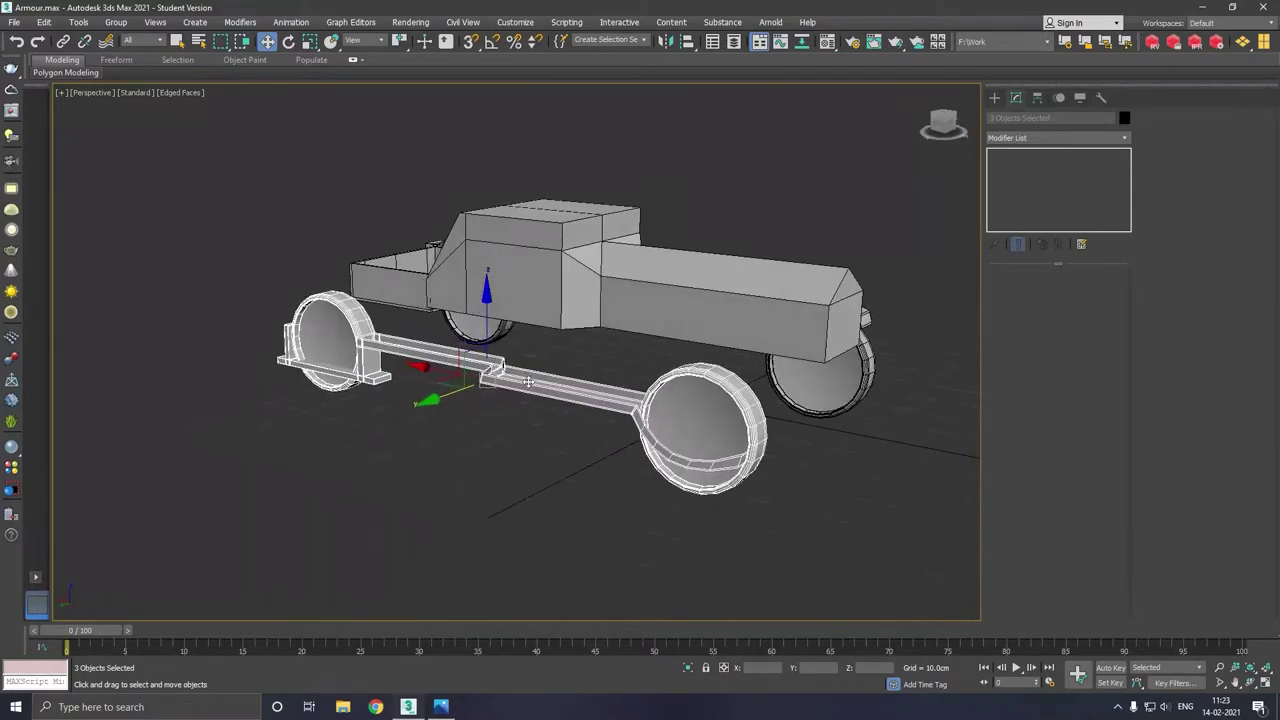
# Undo the wheel group's move and slide it back out along Y.
pyautogui.click(16, 44)
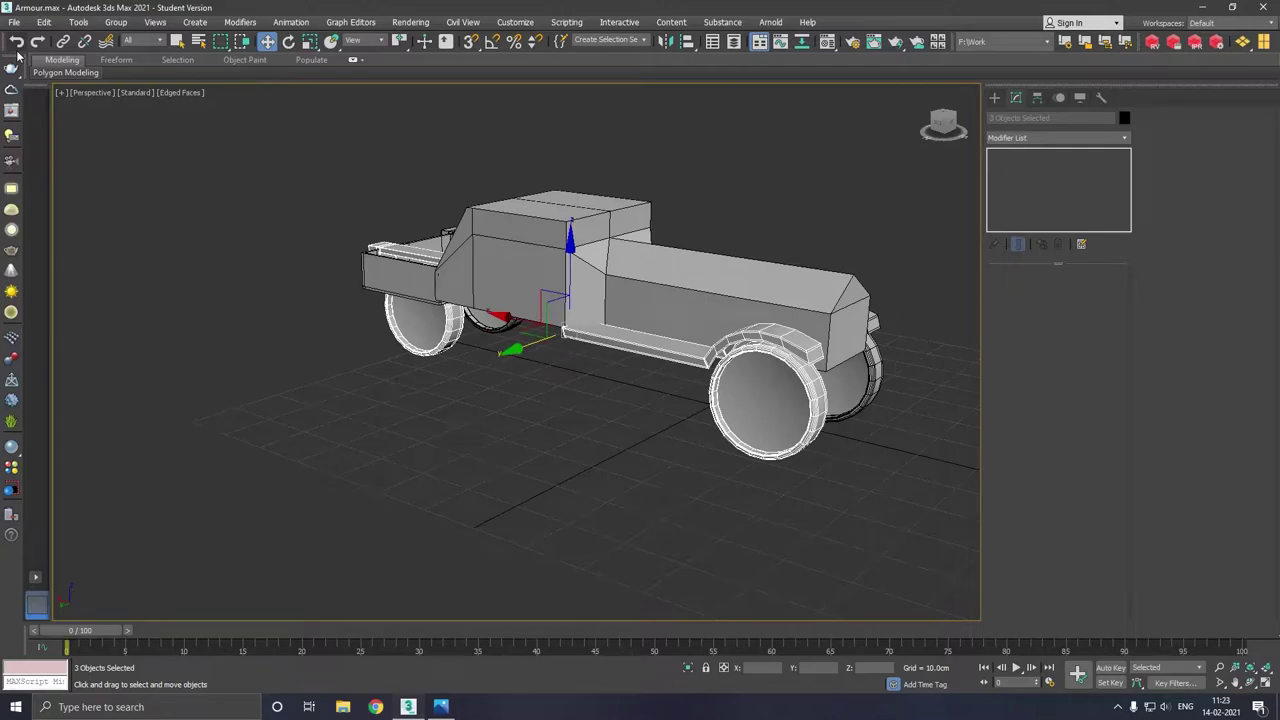
pyautogui.keyDown('alt'); pyautogui.moveTo(594, 273); pyautogui.dragTo(534, 349, button='middle'); pyautogui.keyUp('alt')
pyautogui.moveTo(534, 349); pyautogui.dragTo(455, 368)
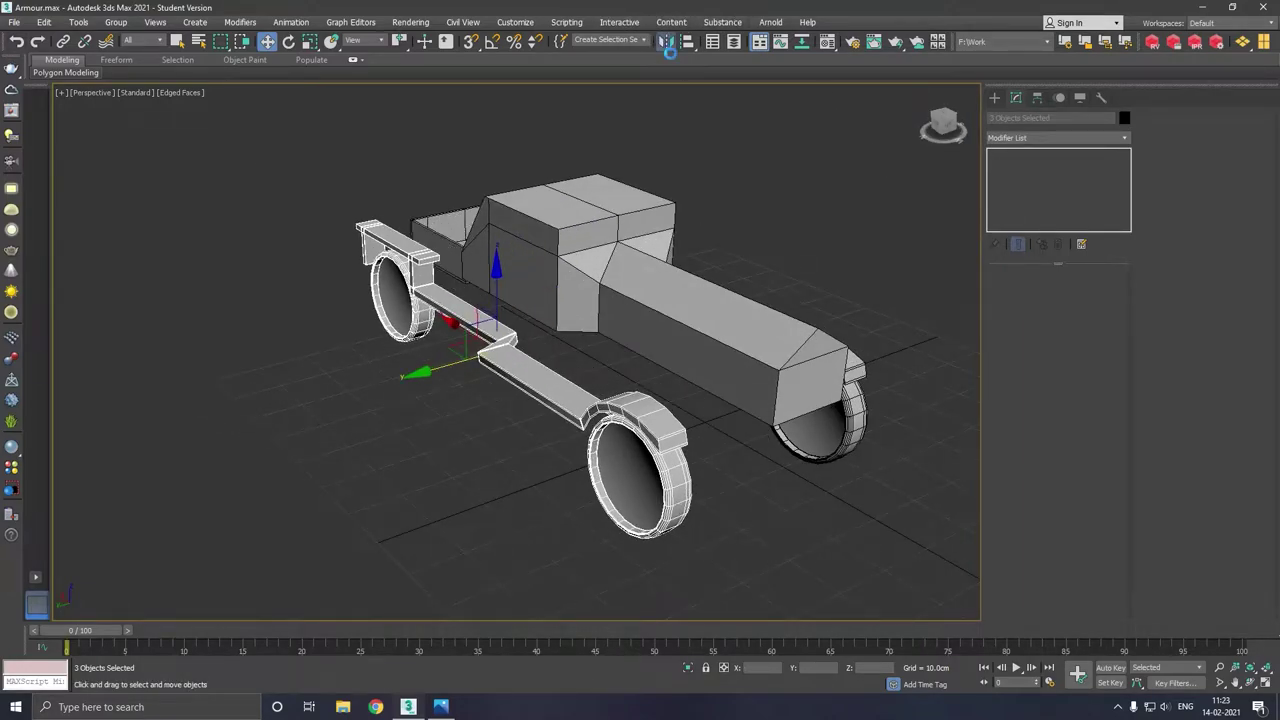
# Cancel a trial X/Y mirror and delete the three wheel-and-frame objects.
pyautogui.click(665, 41)
pyautogui.click(613, 299)
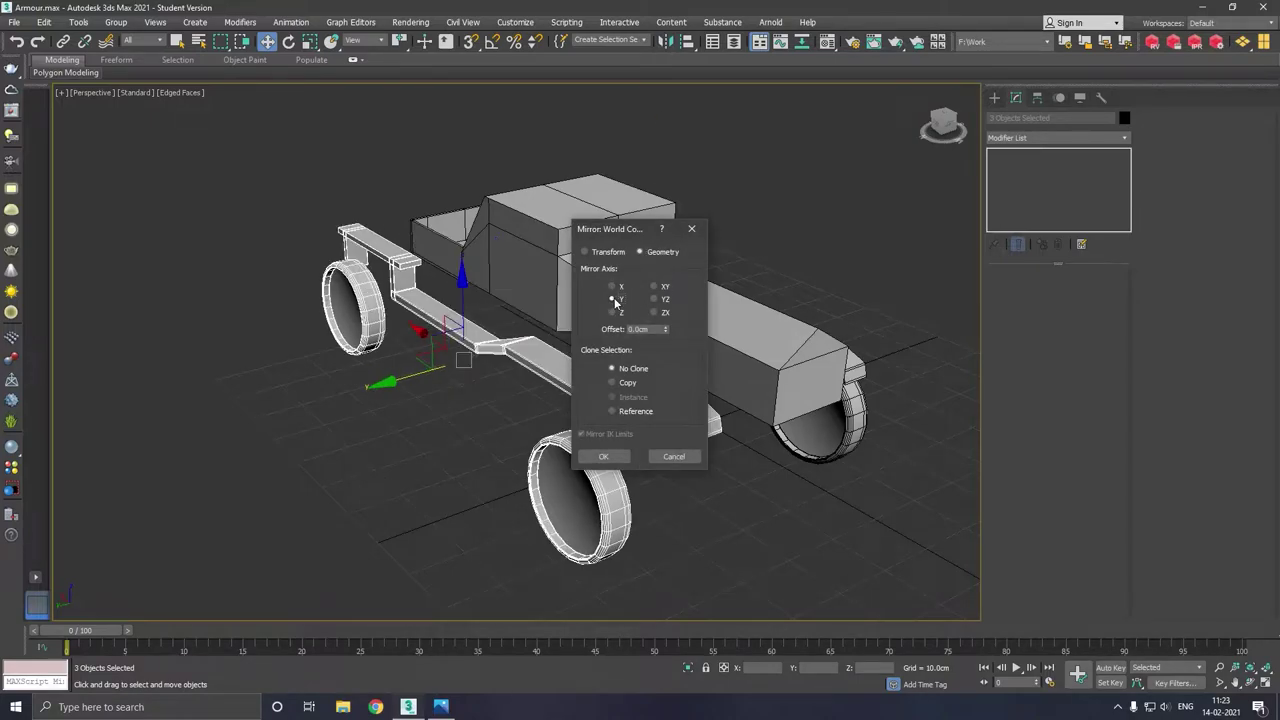
pyautogui.click(618, 287)
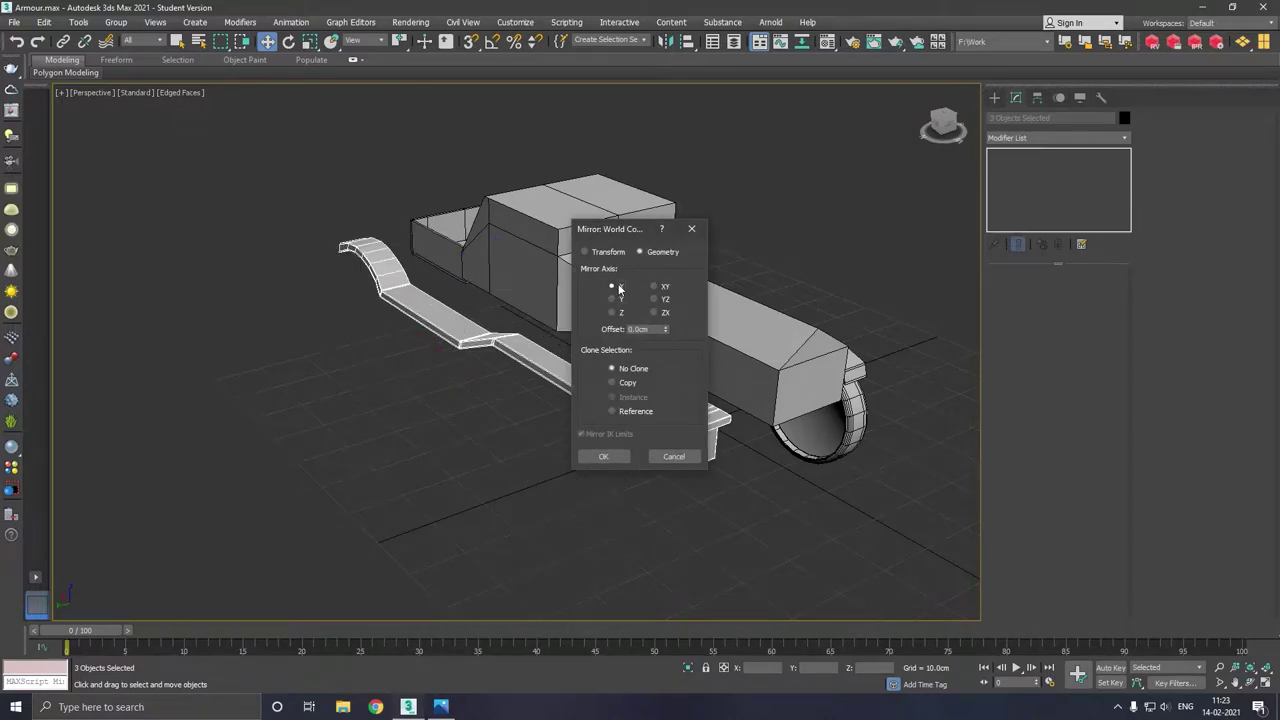
pyautogui.click(660, 456)
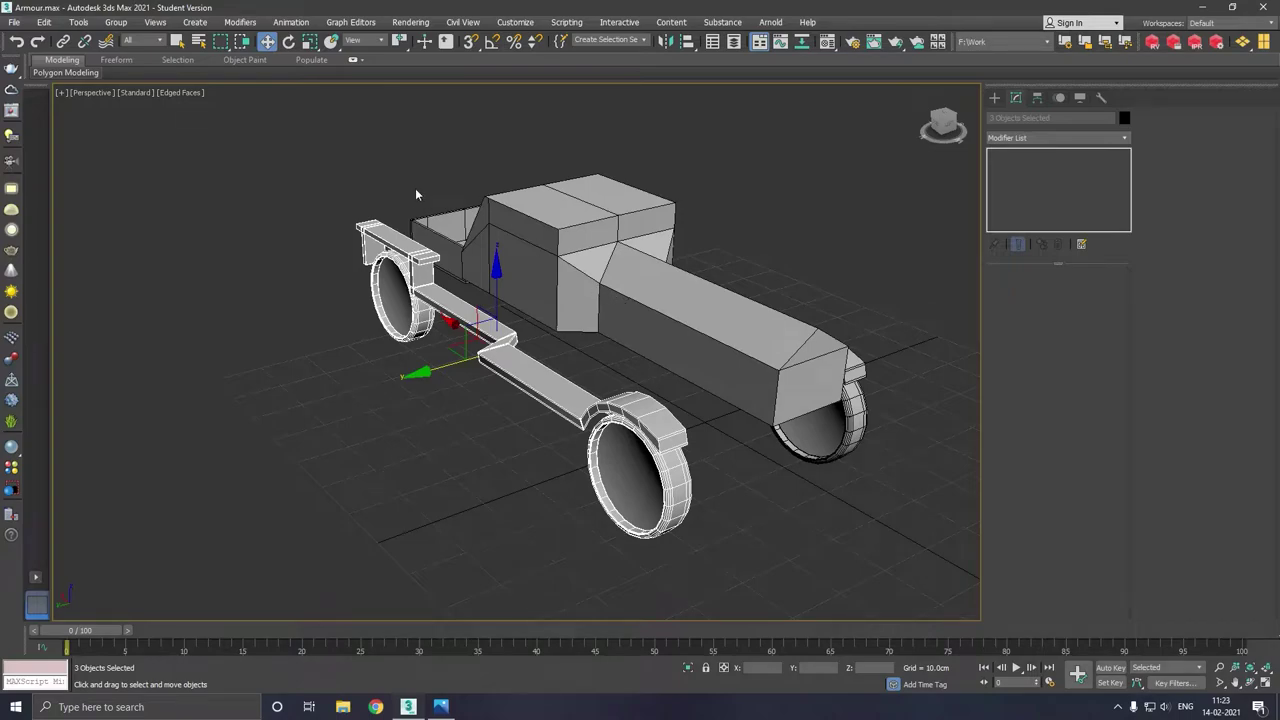
pyautogui.press('Delete')
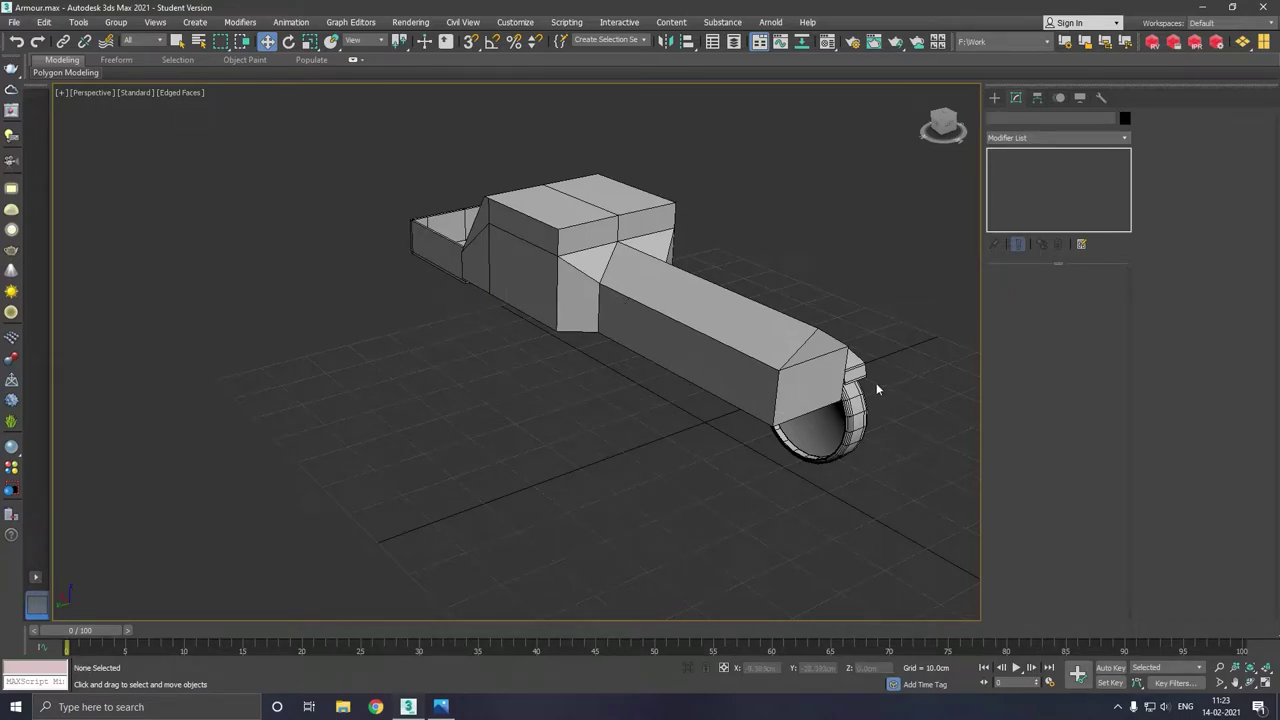
pyautogui.click(858, 375)
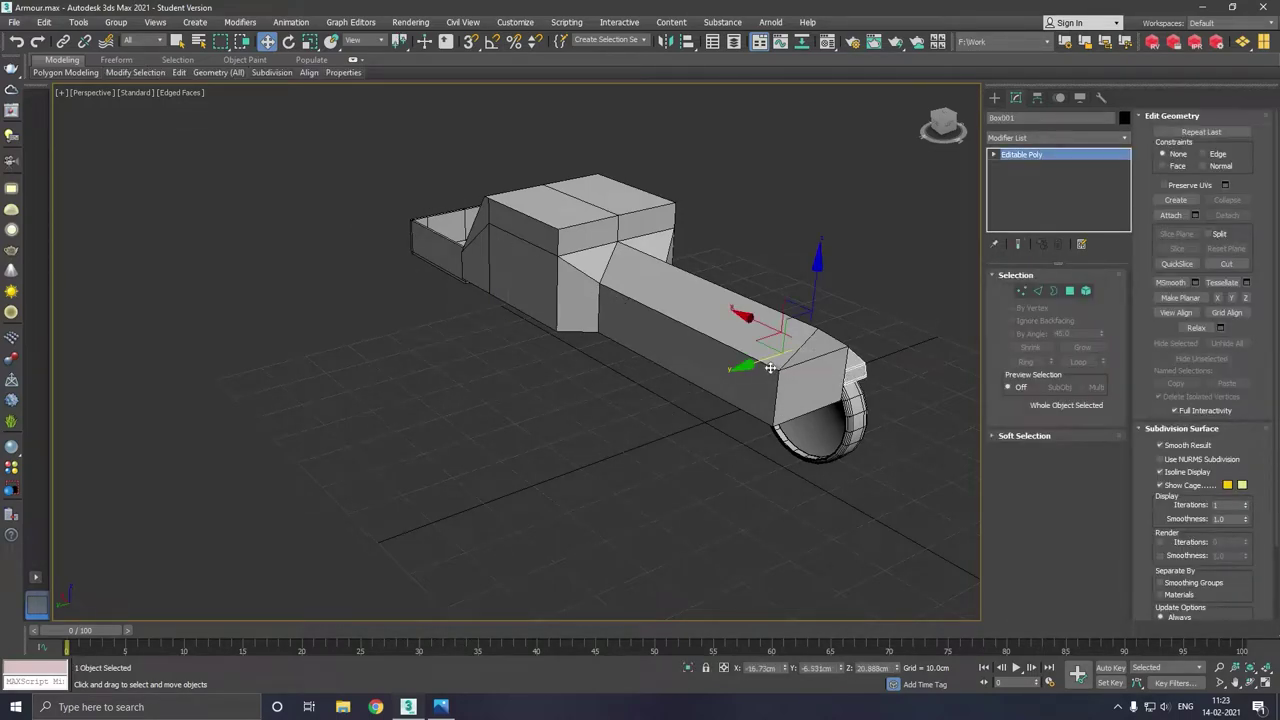
# Clone the frame piece as Box003, mirror it on Y, and slide it along the body's side.
pyautogui.keyDown('shift'); pyautogui.moveTo(802, 376); pyautogui.dragTo(624, 376); pyautogui.keyUp('shift')
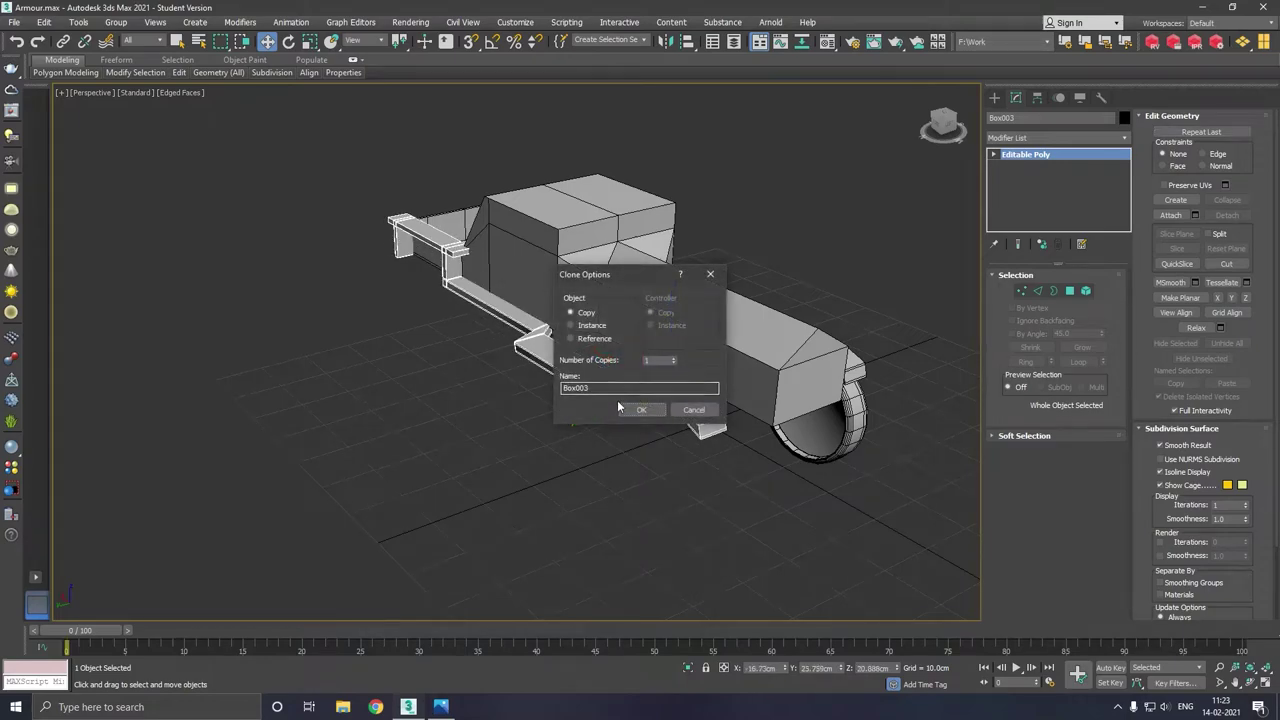
pyautogui.click(641, 409)
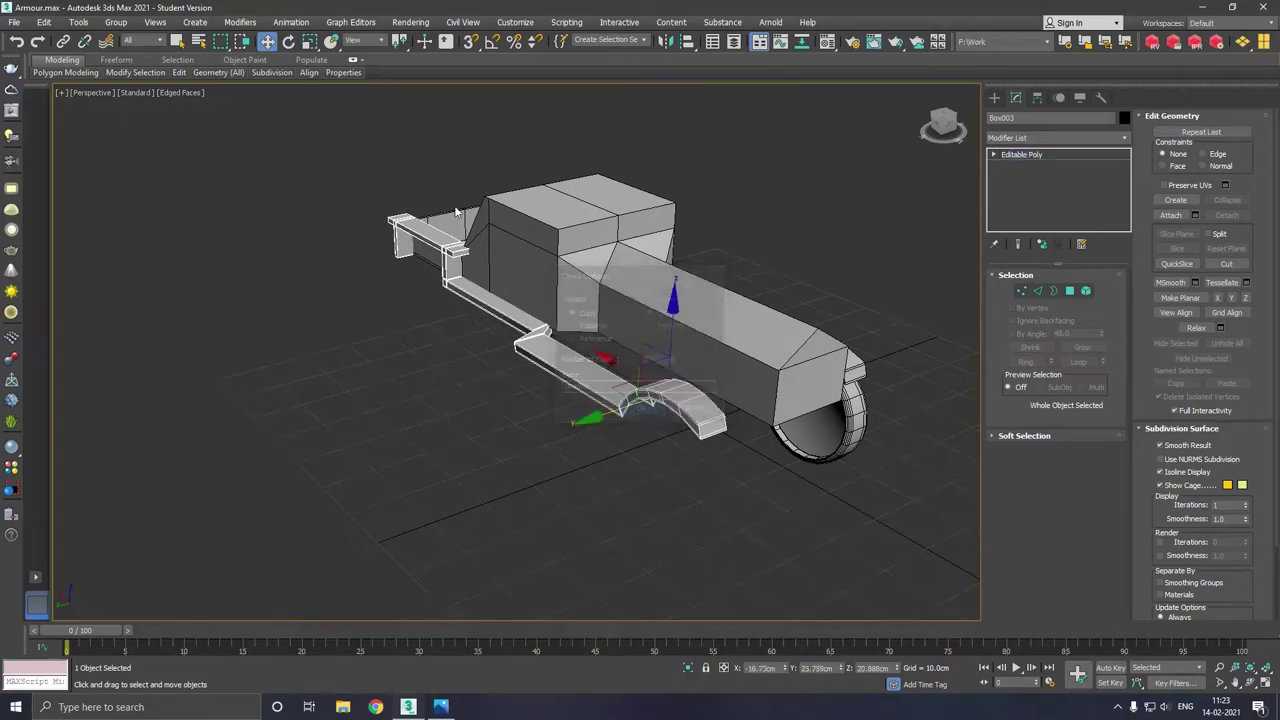
pyautogui.click(665, 41)
pyautogui.click(622, 299)
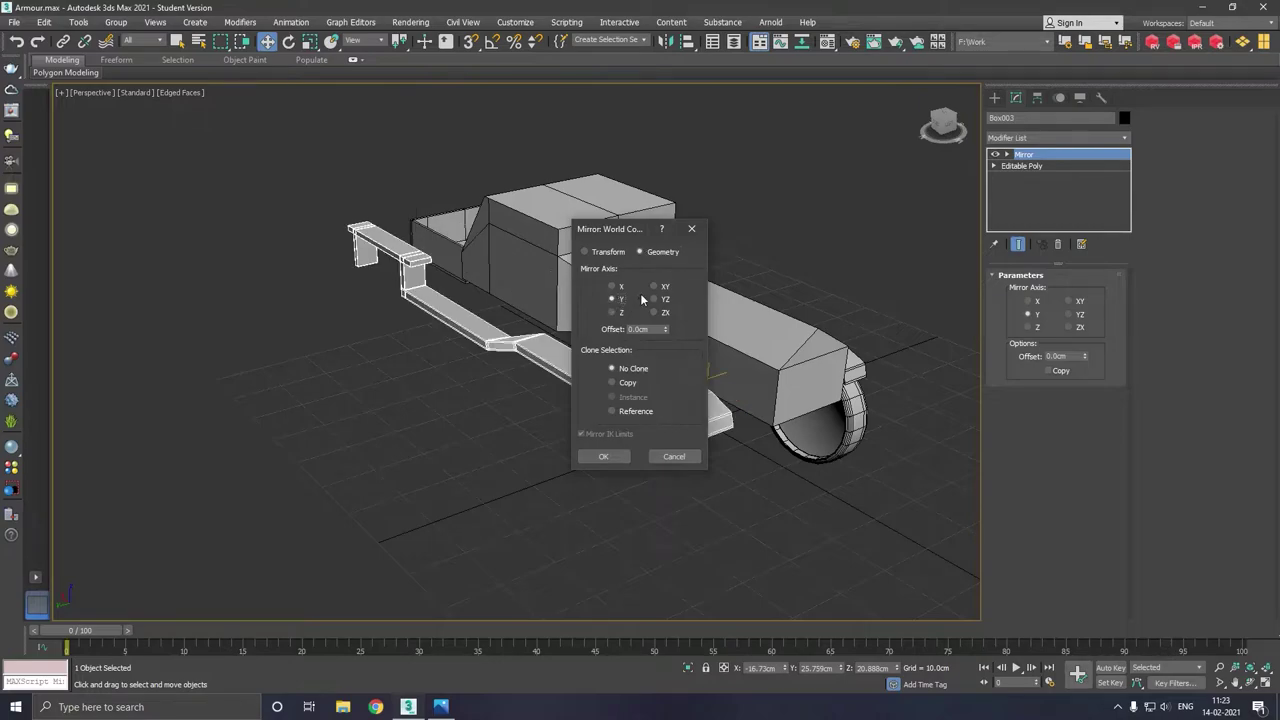
pyautogui.click(606, 457)
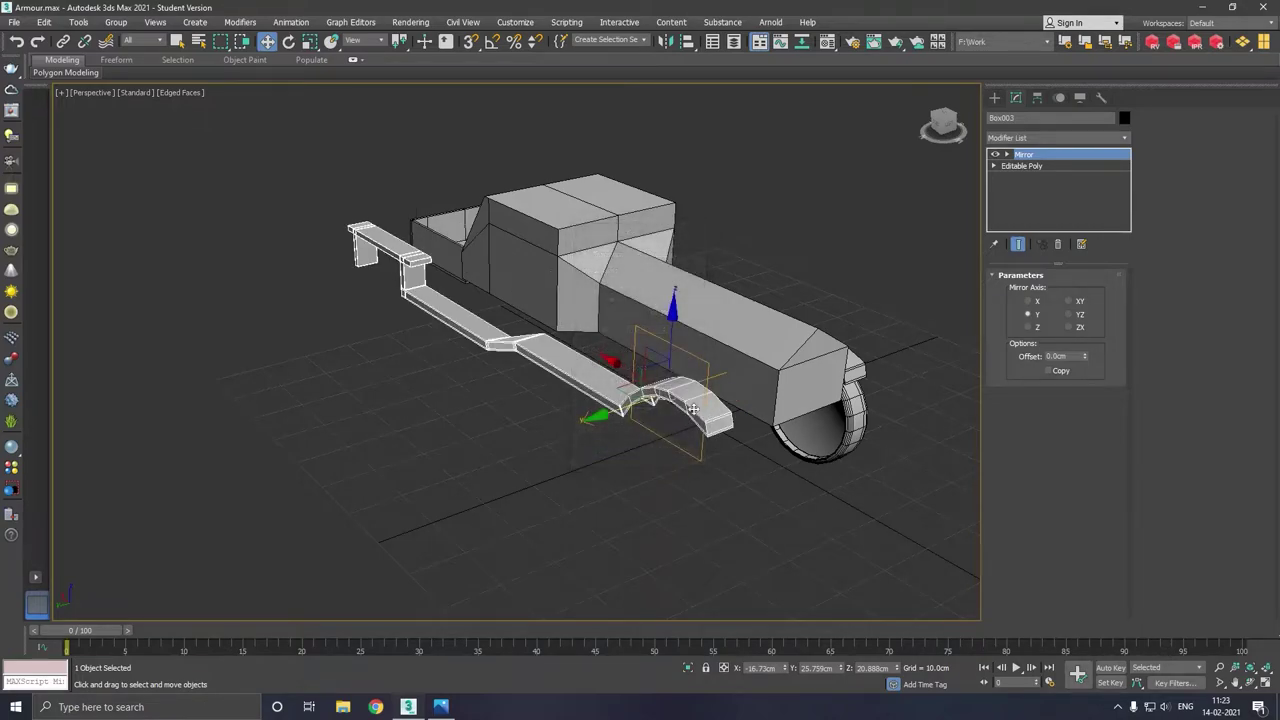
pyautogui.moveTo(620, 424); pyautogui.dragTo(651, 413)
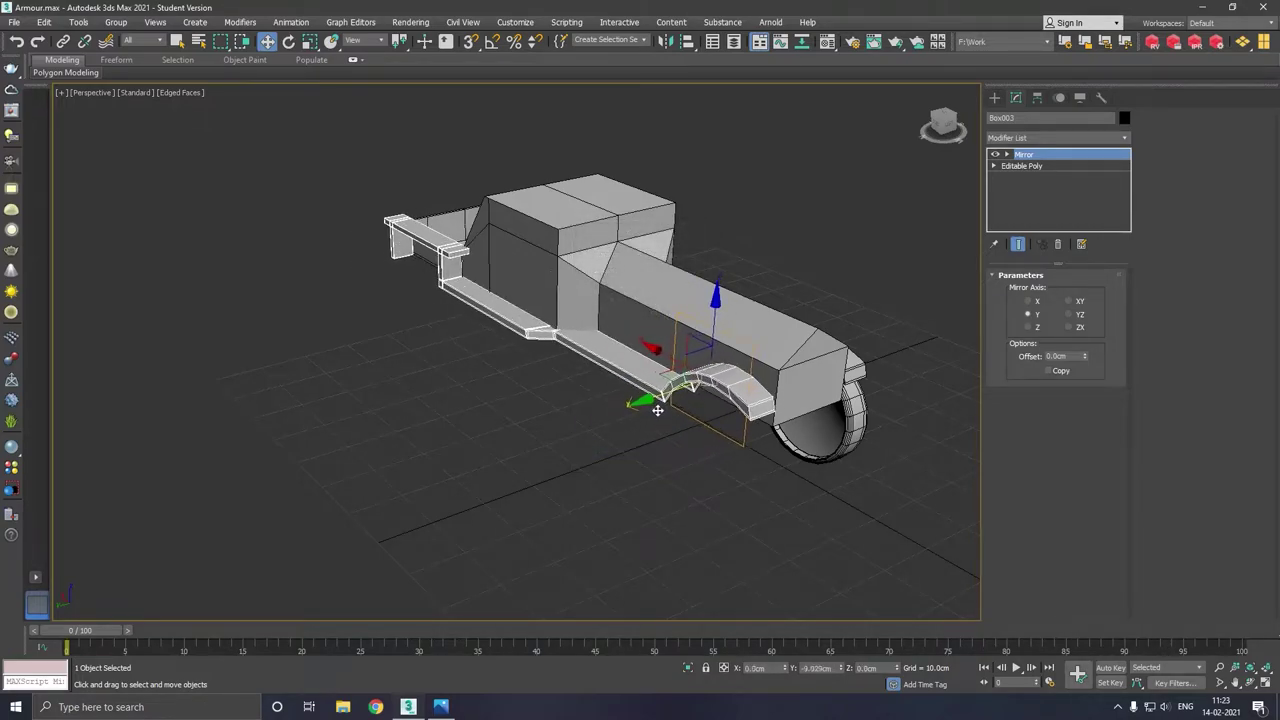
# Select the front and rear wheels together.
pyautogui.click(851, 447)
pyautogui.moveTo(851, 447)
pyautogui.keyDown('alt'); pyautogui.mouseDown(button='middle')
pyautogui.moveTo(843, 400)
pyautogui.moveTo(619, 463)
pyautogui.mouseUp(button='middle'); pyautogui.keyUp('alt')
pyautogui.keyDown('ctrl'); pyautogui.click(908, 406); pyautogui.keyUp('ctrl')
pyautogui.keyDown('alt'); pyautogui.moveTo(908, 406); pyautogui.dragTo(864, 443, button='middle'); pyautogui.keyUp('alt')
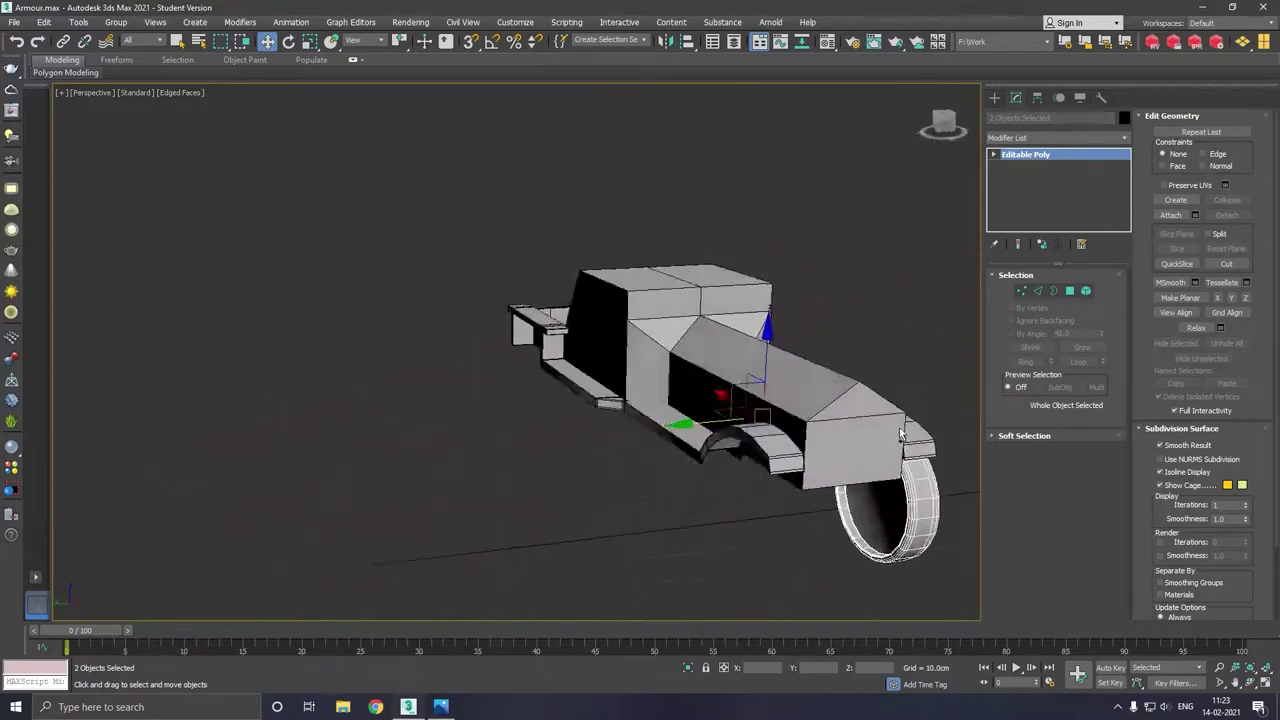
# Copy the two selected wheels and mirror the copies across X.
pyautogui.keyDown('shift'); pyautogui.moveTo(715, 432); pyautogui.dragTo(590, 447); pyautogui.keyUp('shift')
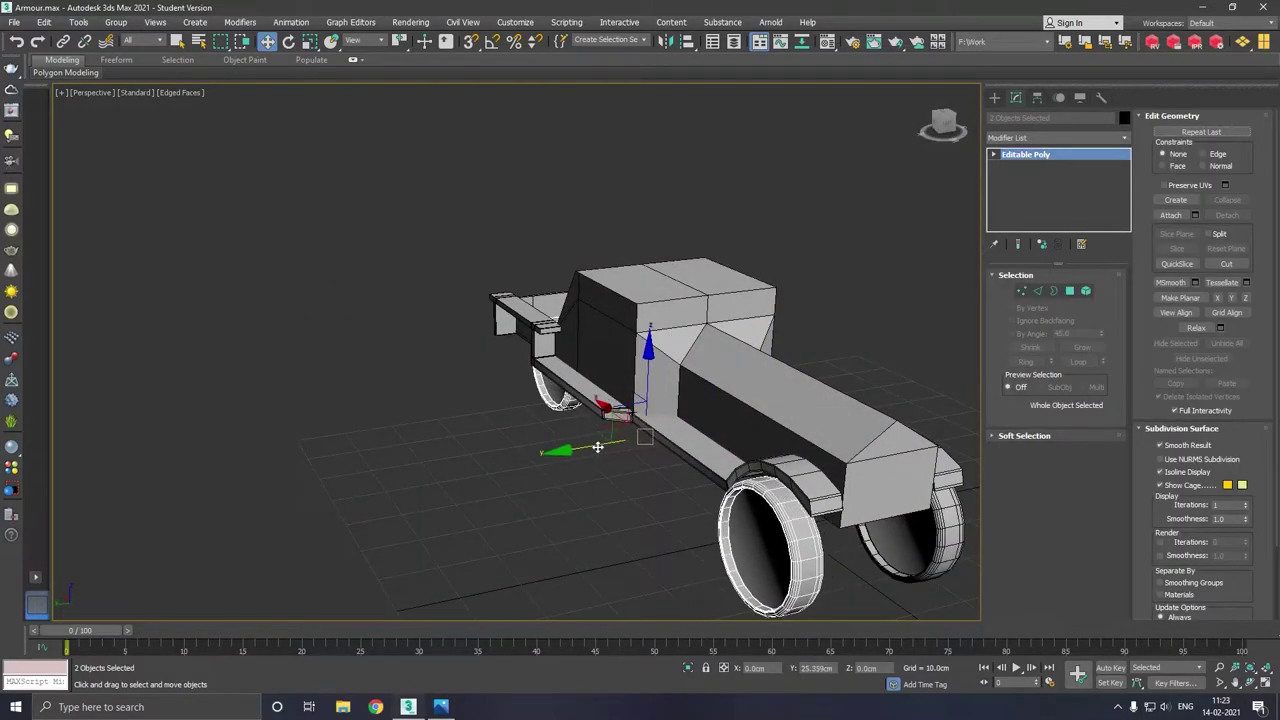
pyautogui.click(641, 409)
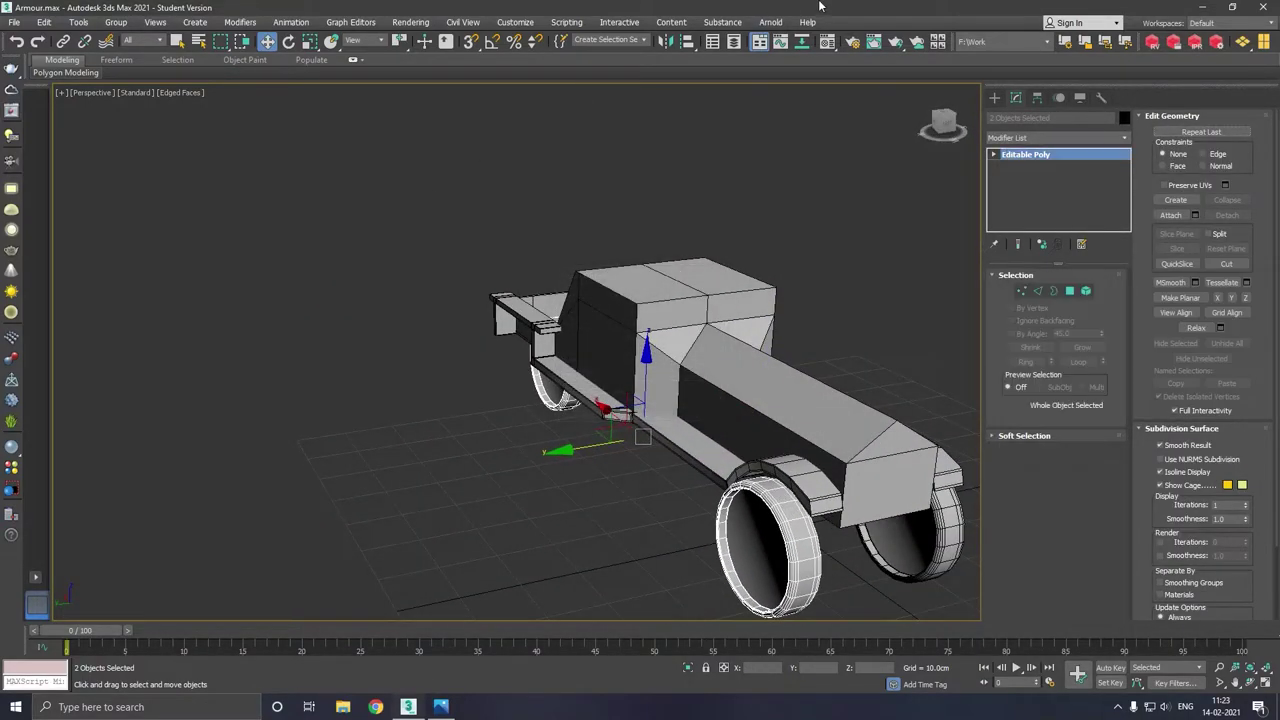
pyautogui.click(664, 41)
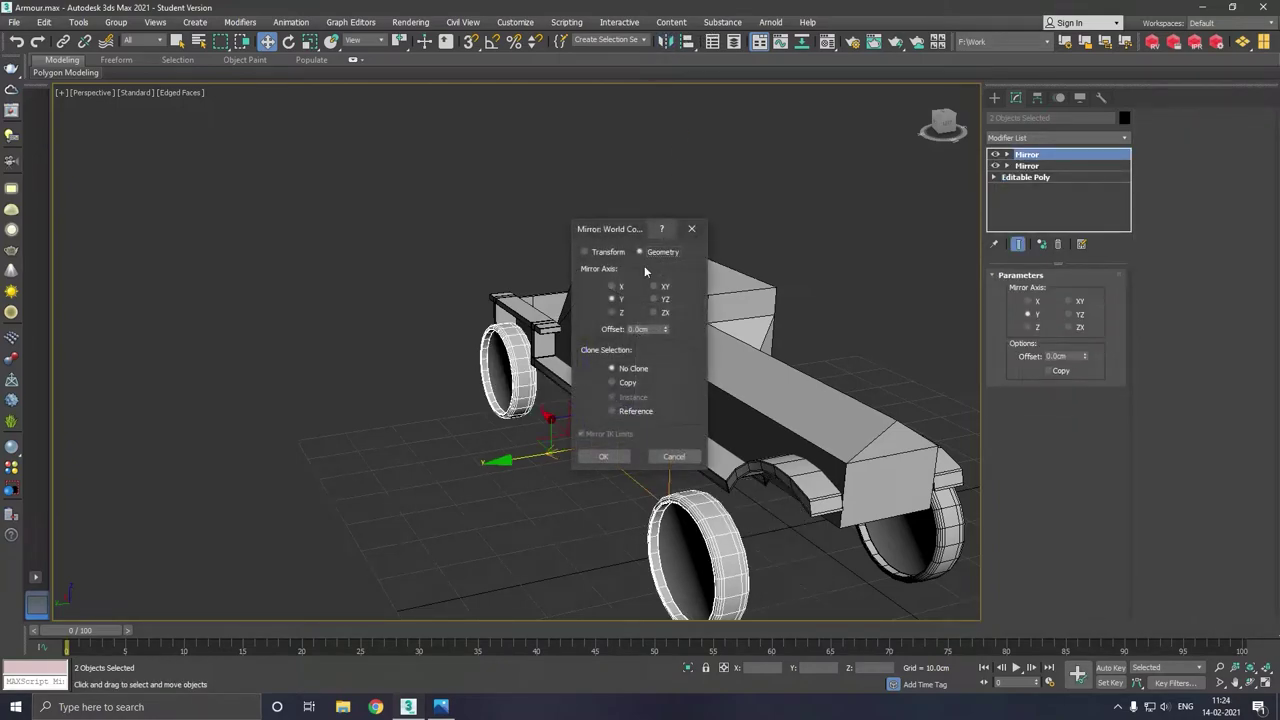
pyautogui.click(612, 286)
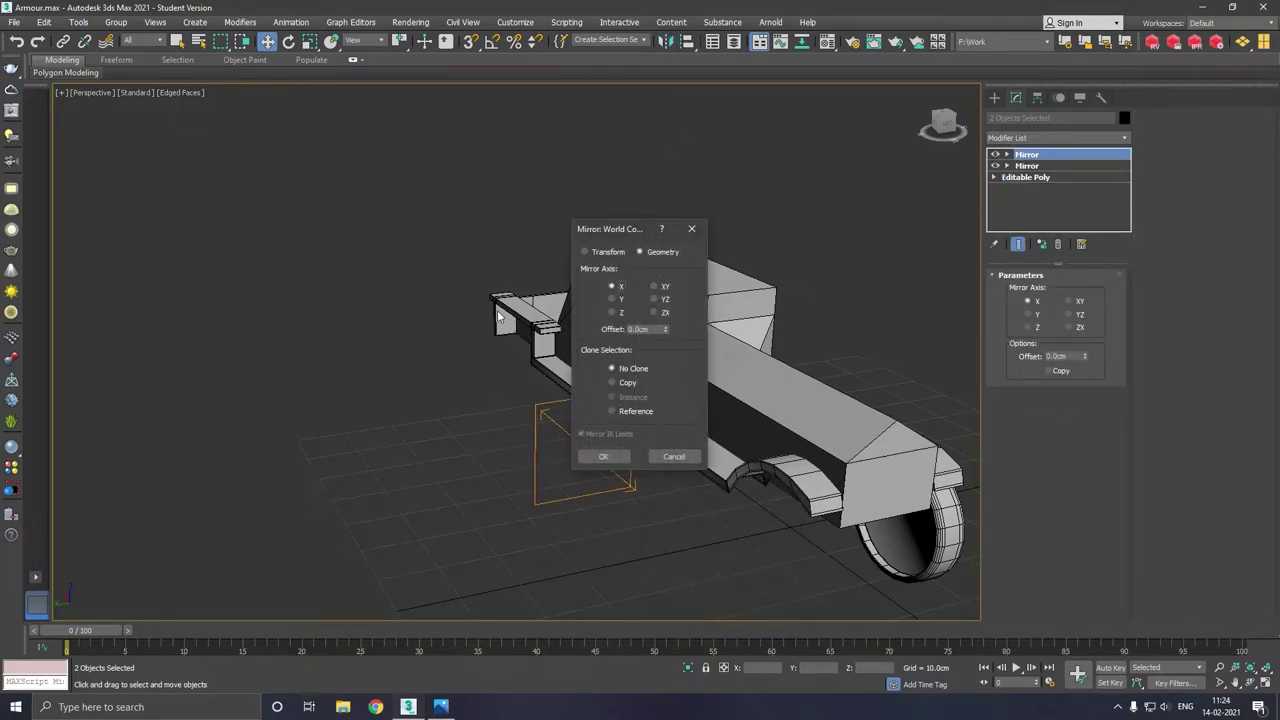
pyautogui.click(613, 313)
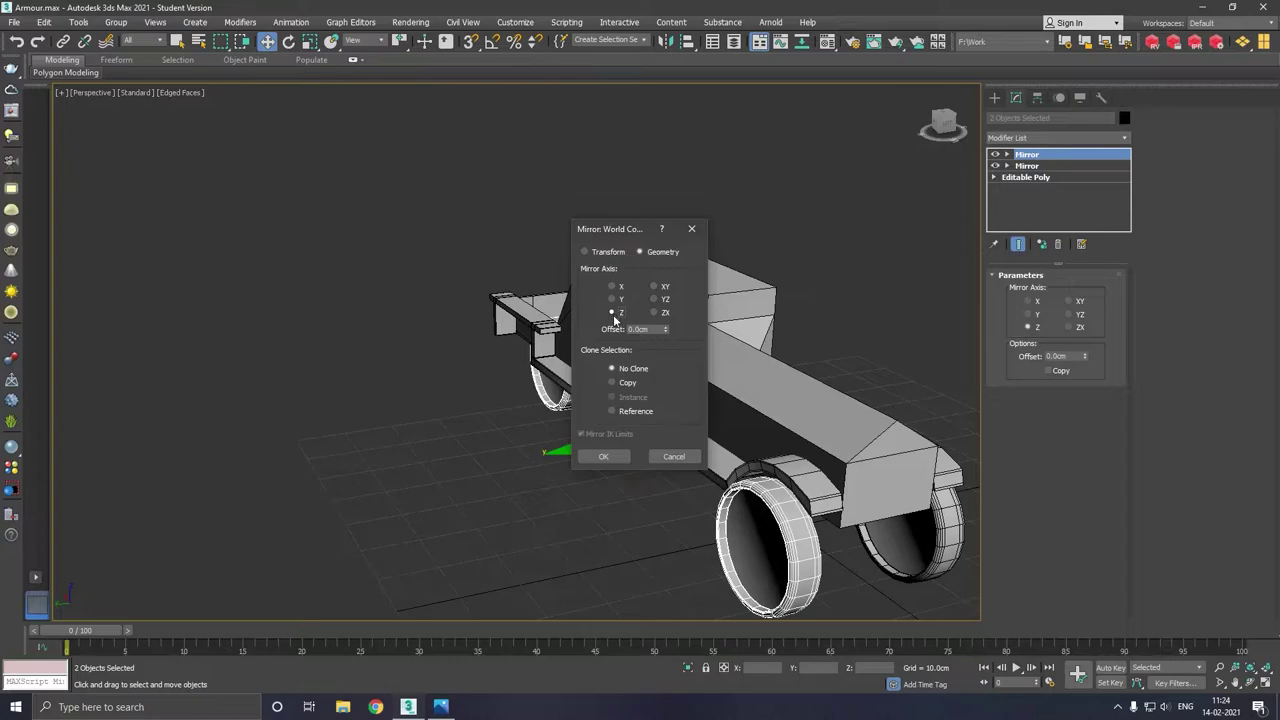
pyautogui.click(612, 286)
pyautogui.click(606, 454)
# Delete both Mirror modifiers from the wheels and move them along the vehicle's side.
pyautogui.scroll(-5, 645, 372)
pyautogui.scroll(-2, 645, 372)
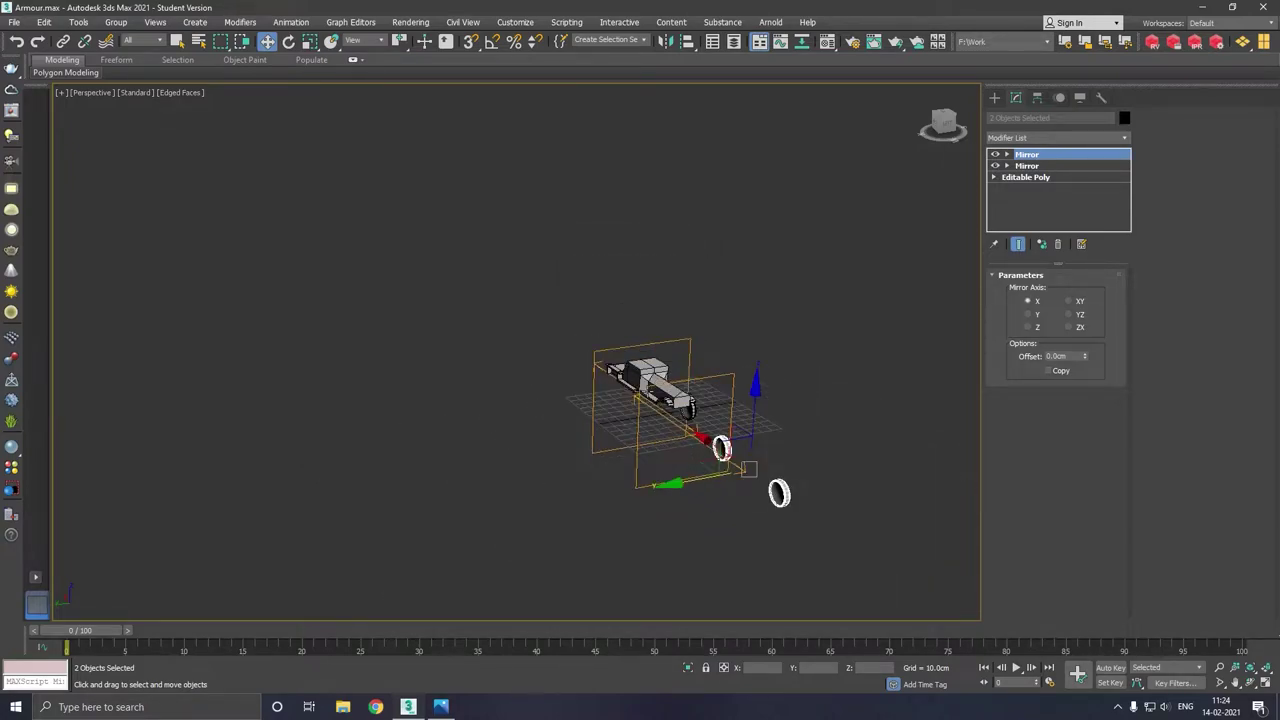
pyautogui.scroll(2, 670, 417)
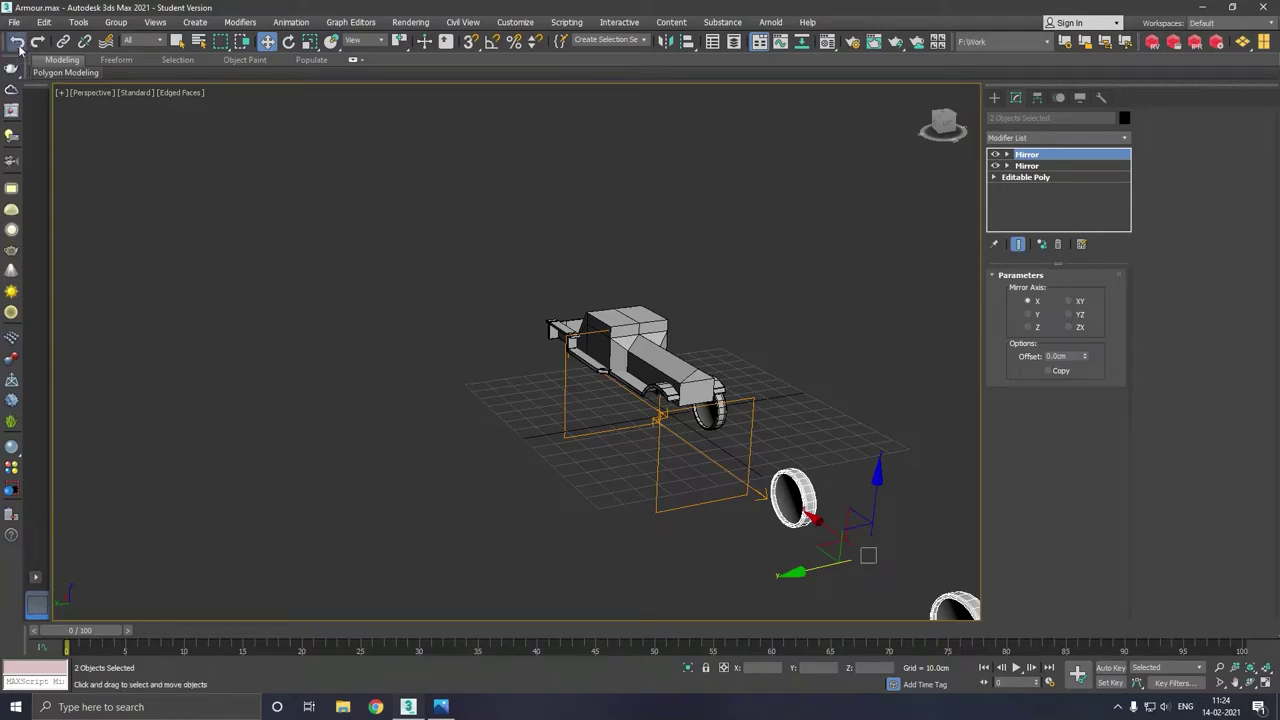
pyautogui.click(1030, 314)
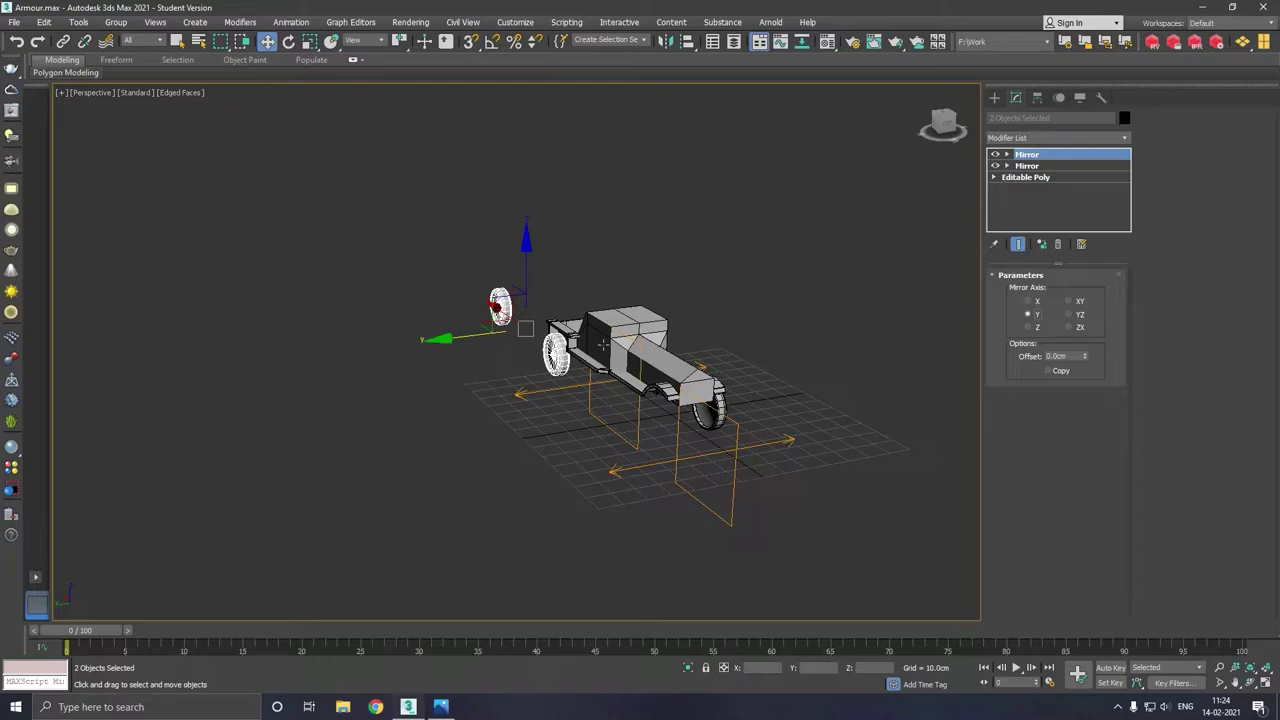
pyautogui.rightClick(1027, 166)
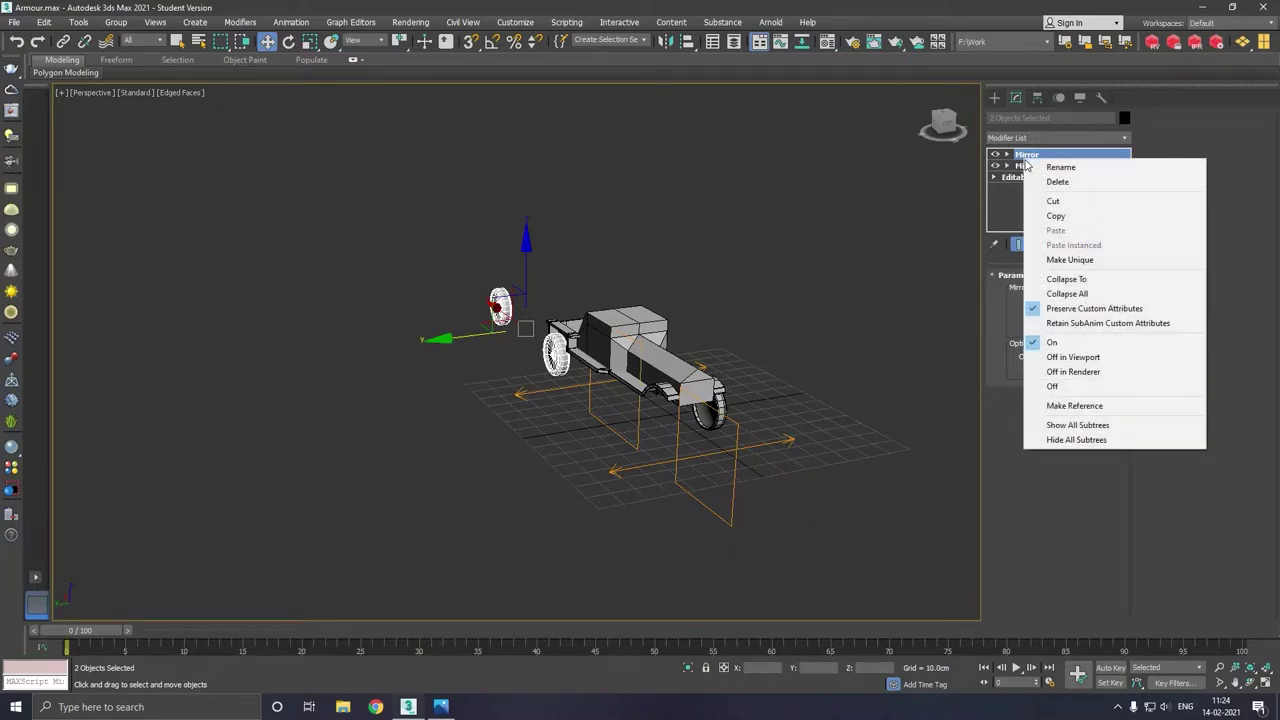
pyautogui.click(1038, 181)
pyautogui.rightClick(1035, 159)
pyautogui.click(1042, 179)
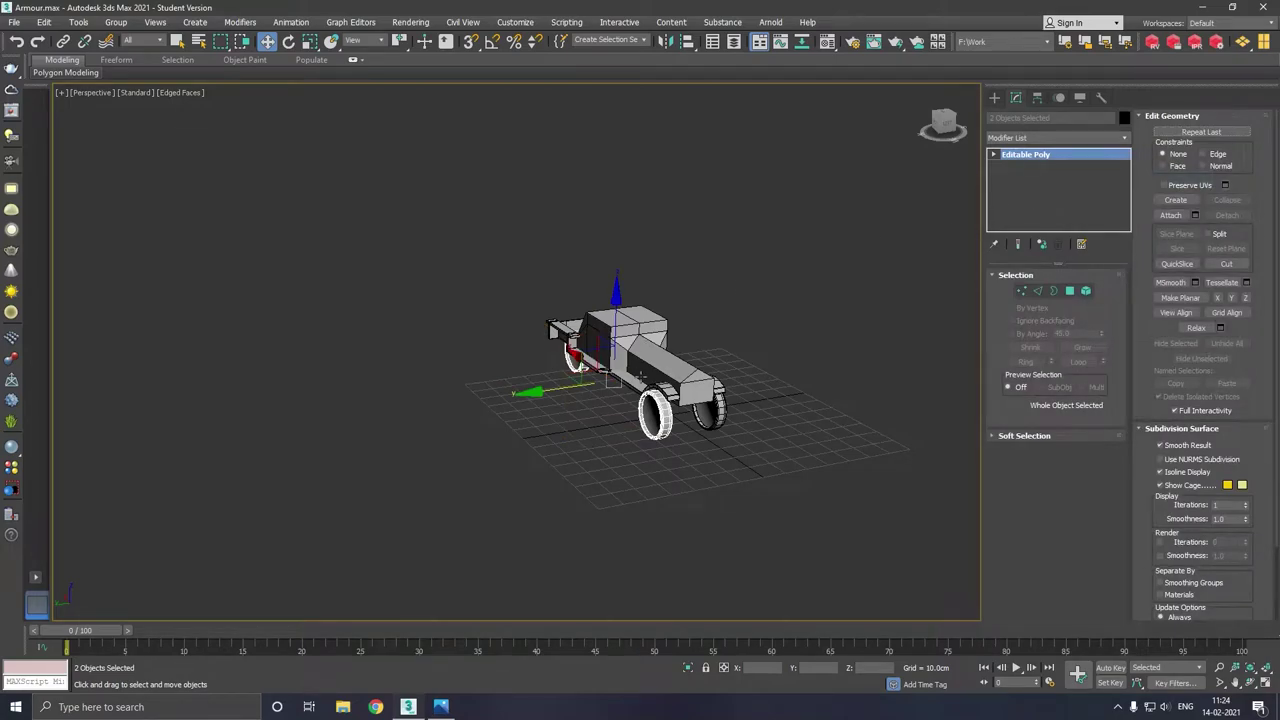
pyautogui.scroll(5, 640, 375)
pyautogui.moveTo(529, 416); pyautogui.dragTo(490, 422)
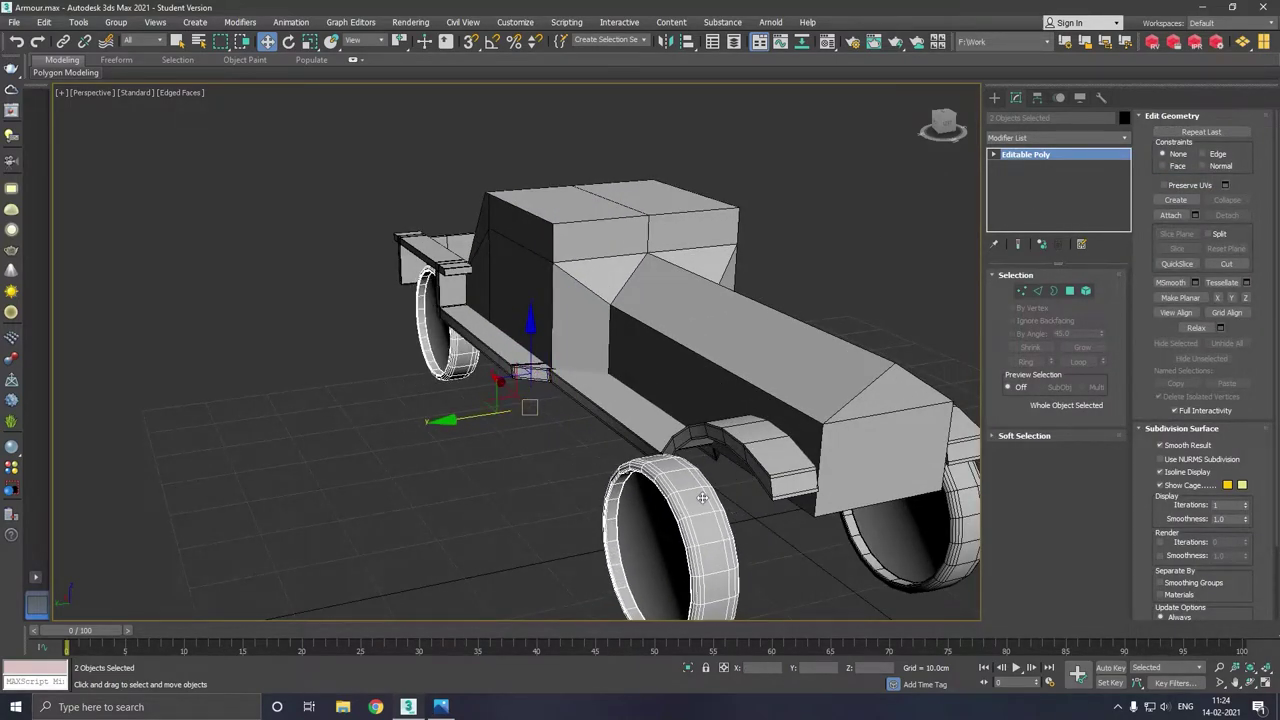
# Cancel a trial Y mirror on front wheel Cylinder003 and delete it.
pyautogui.click(704, 498)
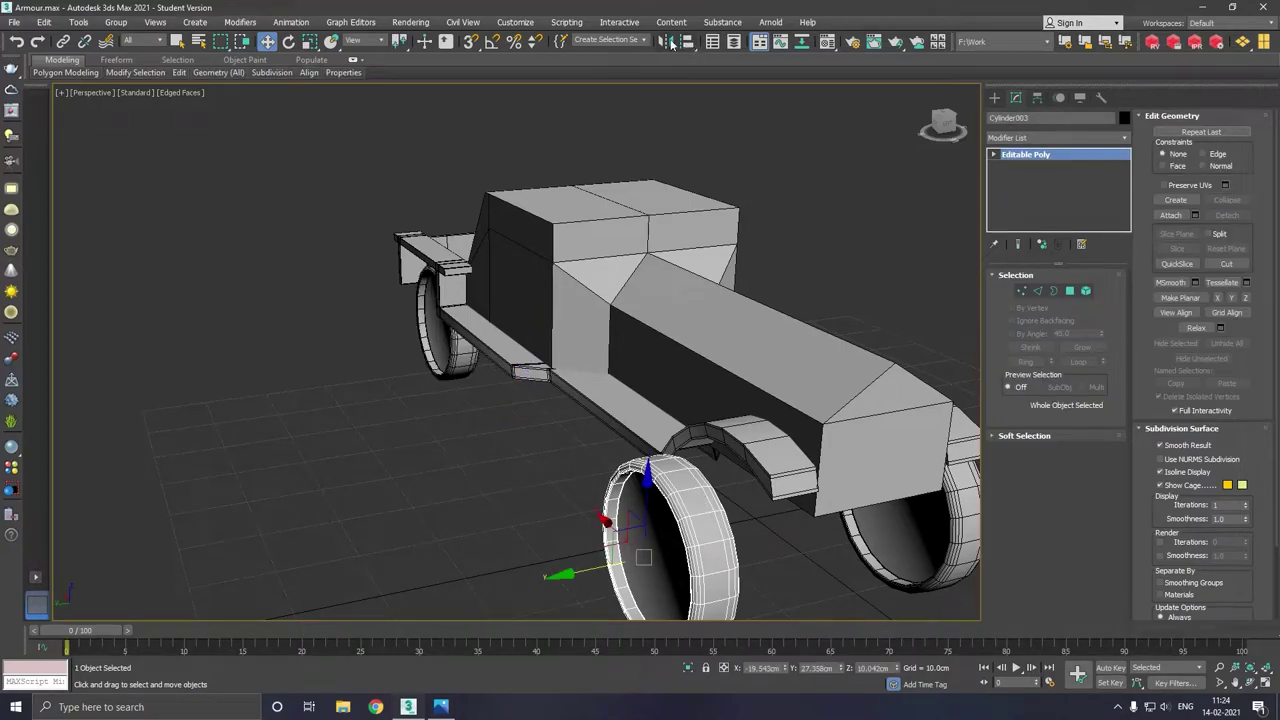
pyautogui.click(665, 41)
pyautogui.click(618, 299)
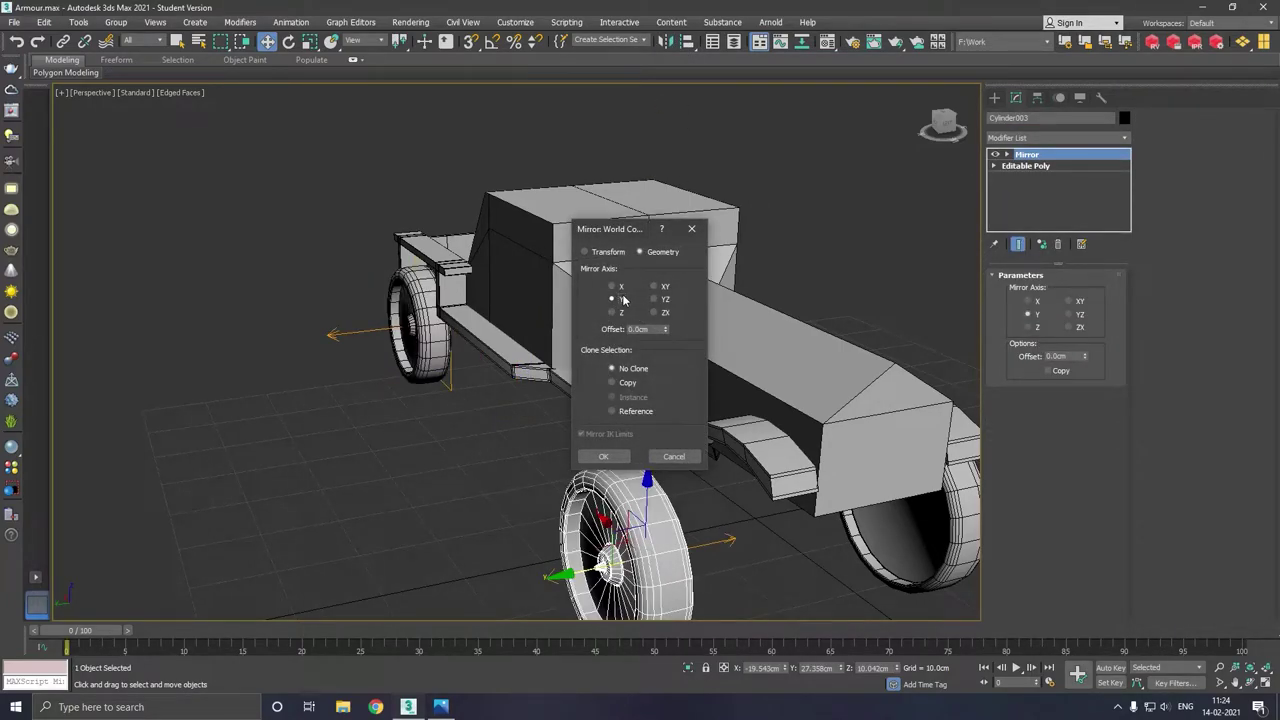
pyautogui.click(682, 459)
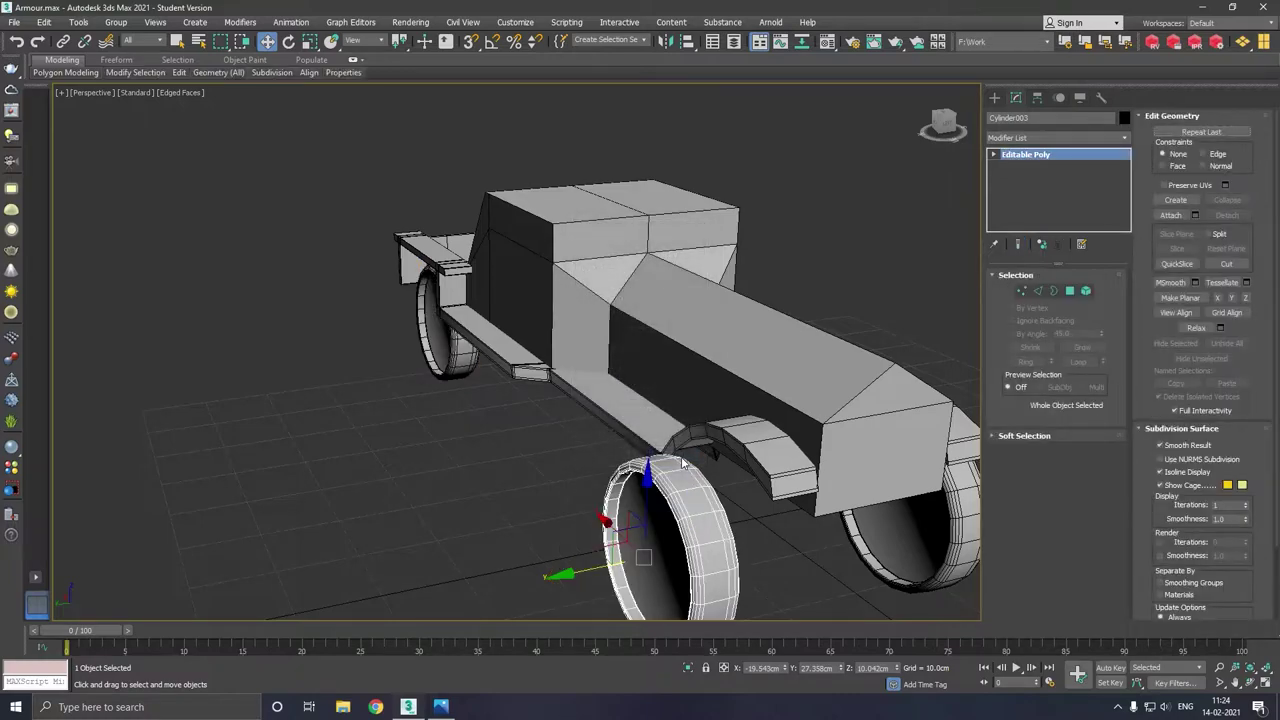
pyautogui.press('Delete')
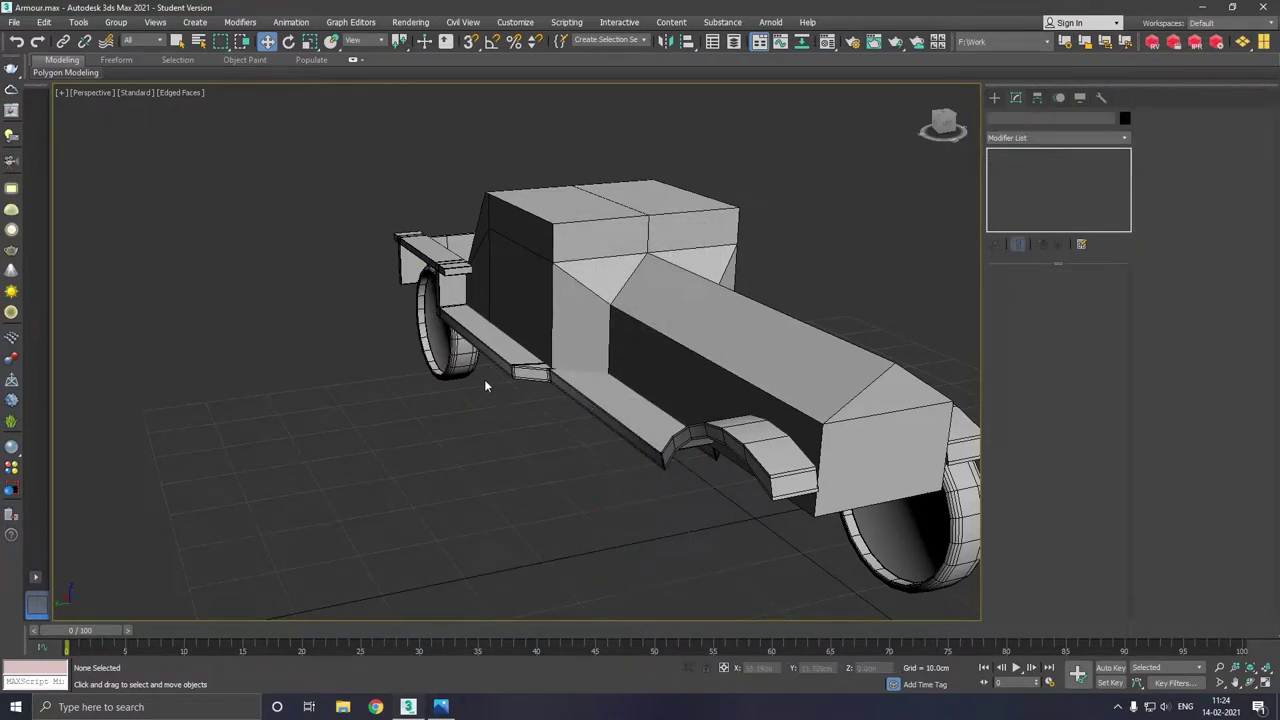
# Delete the rear-left and rear-right wheels, then undo to restore Cylinder002.
pyautogui.click(470, 365)
pyautogui.press('Delete')
pyautogui.scroll(-5, 546, 398)
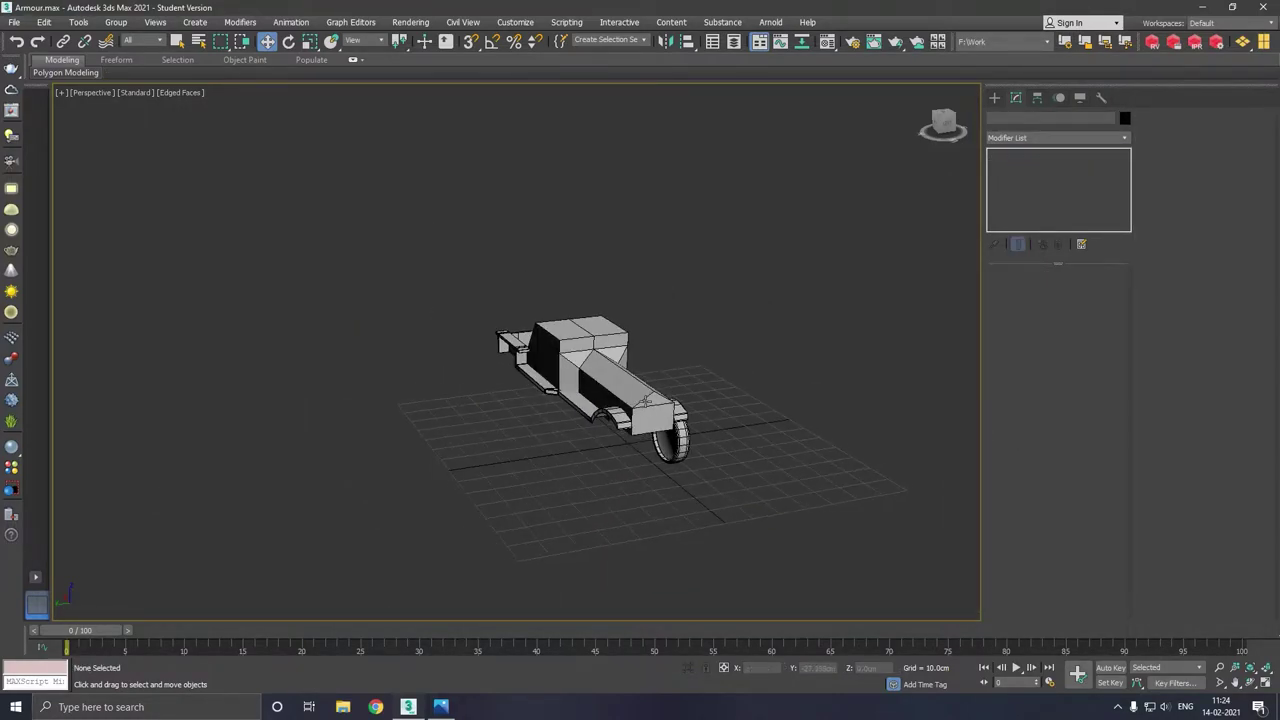
pyautogui.keyDown('alt'); pyautogui.moveTo(650, 404); pyautogui.dragTo(583, 425, button='middle'); pyautogui.keyUp('alt')
pyautogui.click(583, 425)
pyautogui.press('Delete')
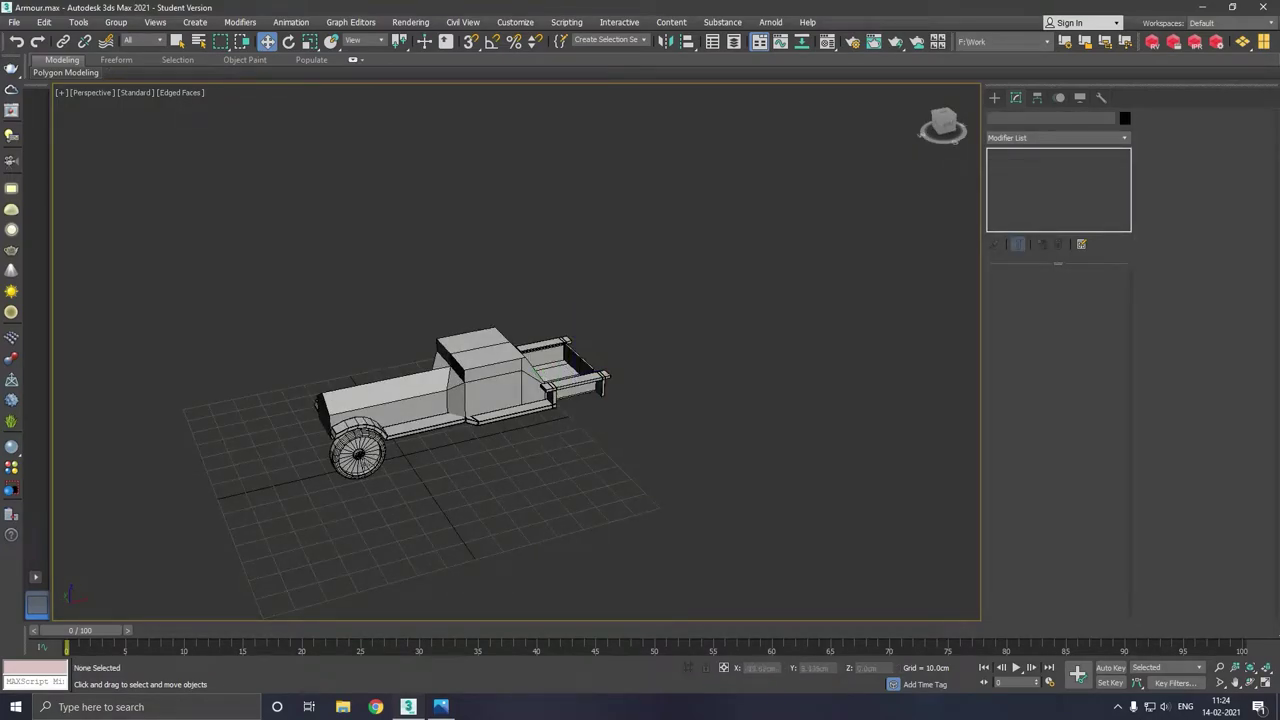
pyautogui.hotkey('ctrl', 'z')
# Clone the wheel to the truck's rear and slide it along X under the rear bed.
pyautogui.moveTo(428, 440); pyautogui.dragTo(648, 395)
pyautogui.click(640, 408)
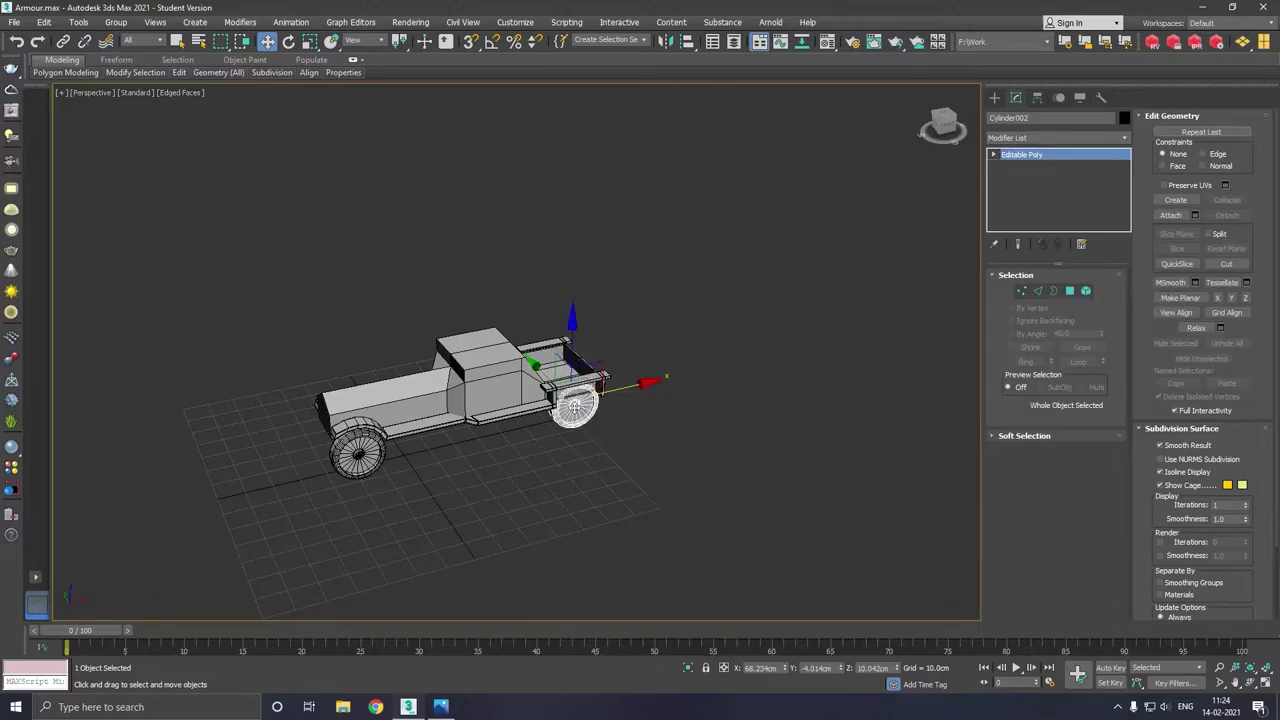
pyautogui.scroll(6, 575, 405)
pyautogui.keyDown('alt'); pyautogui.moveTo(600, 395); pyautogui.dragTo(697, 410, button='middle'); pyautogui.keyUp('alt')
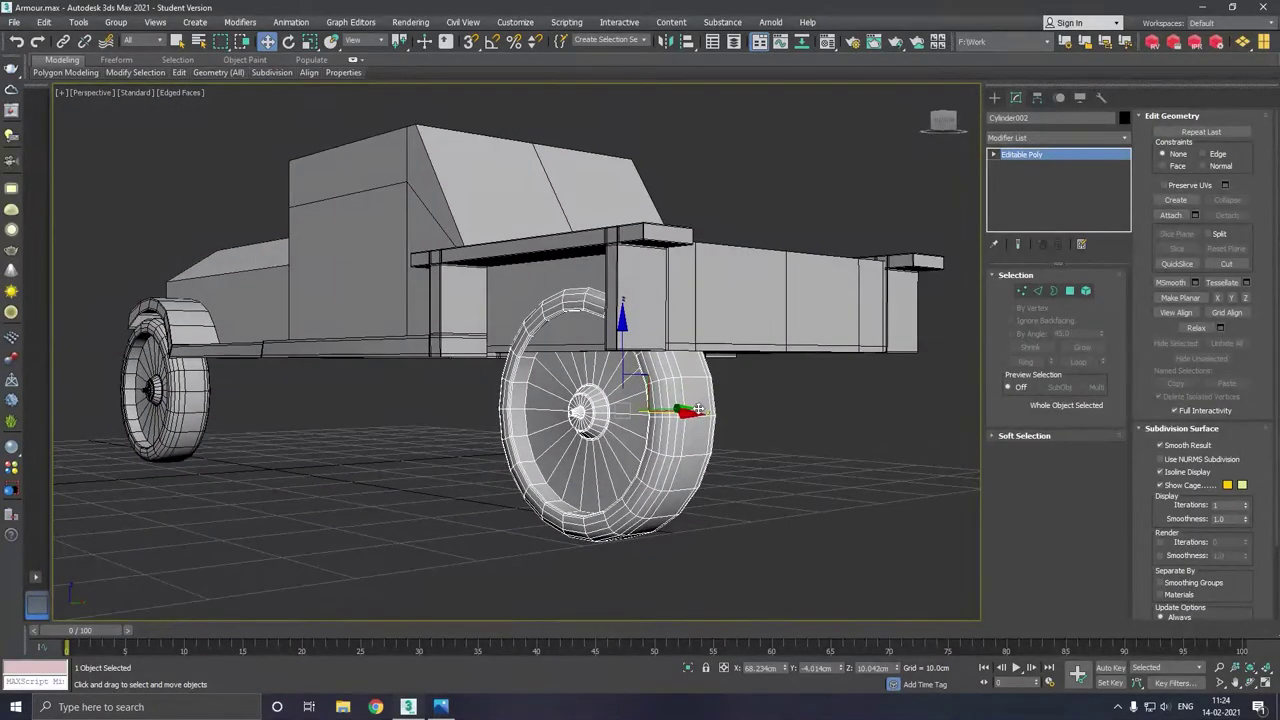
pyautogui.moveTo(697, 410); pyautogui.dragTo(639, 408)
pyautogui.keyDown('alt'); pyautogui.moveTo(639, 408); pyautogui.dragTo(622, 410, button='middle'); pyautogui.keyUp('alt')
pyautogui.moveTo(622, 410); pyautogui.dragTo(606, 408)
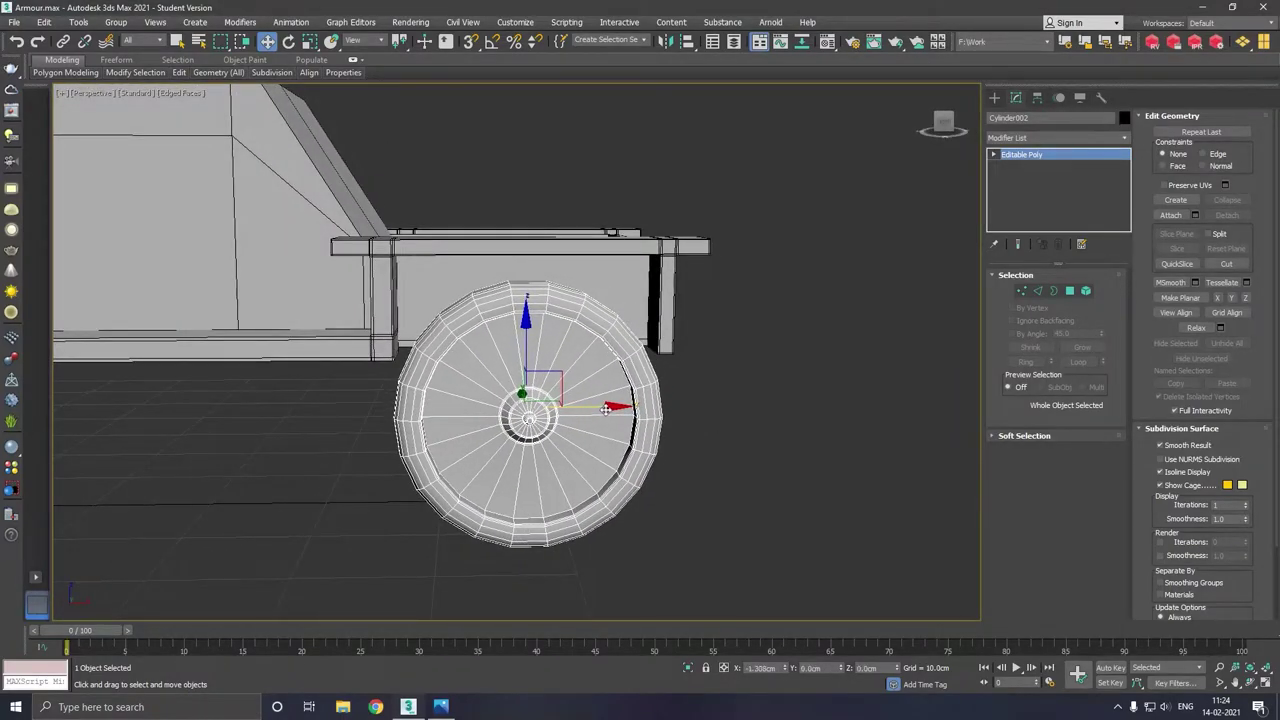
pyautogui.scroll(-4, 712, 388)
pyautogui.keyDown('alt'); pyautogui.moveTo(710, 402); pyautogui.dragTo(842, 399, button='middle'); pyautogui.keyUp('alt')
pyautogui.keyDown('ctrl'); pyautogui.click(860, 468); pyautogui.keyUp('ctrl')
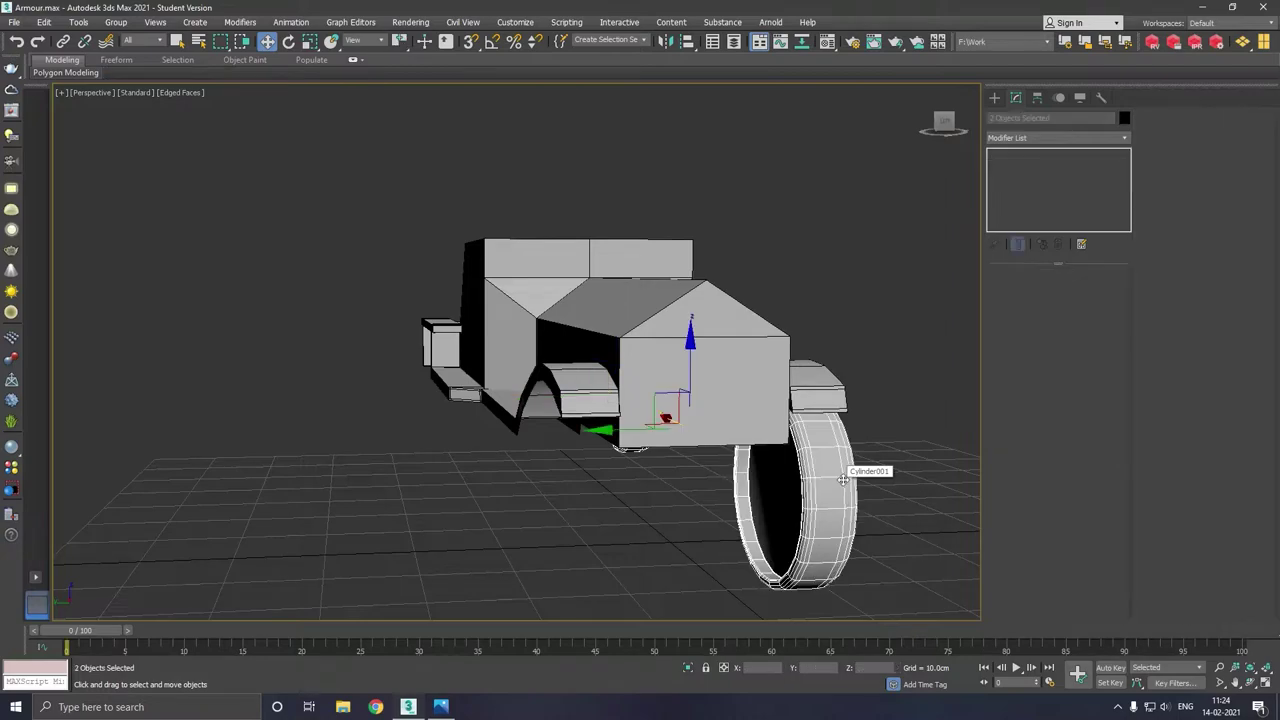
# Clone both wheels as copies and mirror them across the Y axis.
pyautogui.keyDown('shift'); pyautogui.moveTo(612, 437); pyautogui.dragTo(442, 437); pyautogui.keyUp('shift')
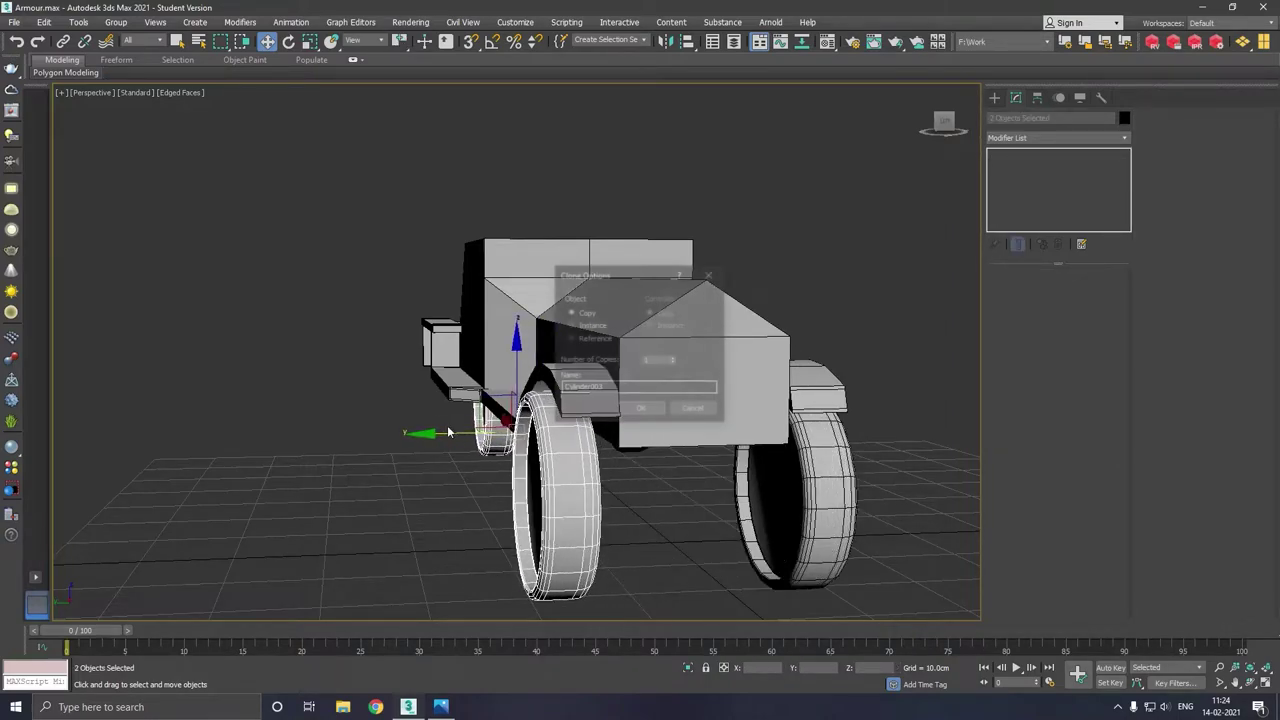
pyautogui.click(630, 410)
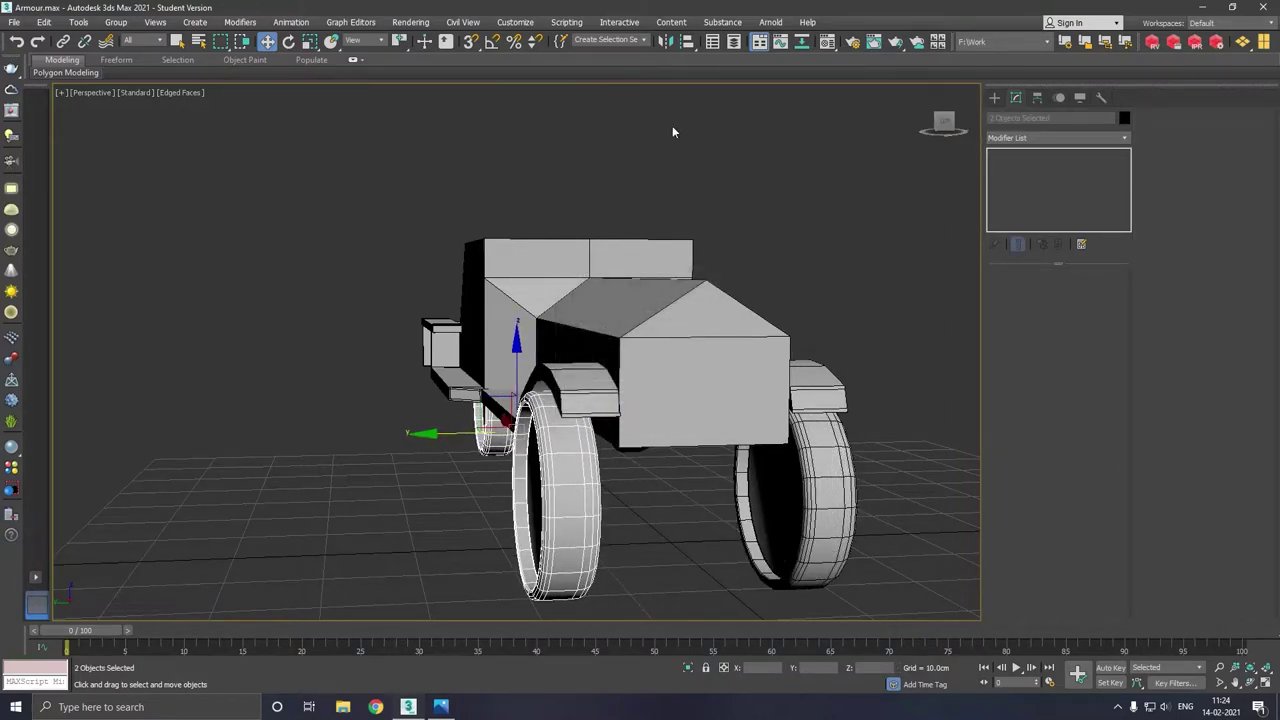
pyautogui.click(668, 44)
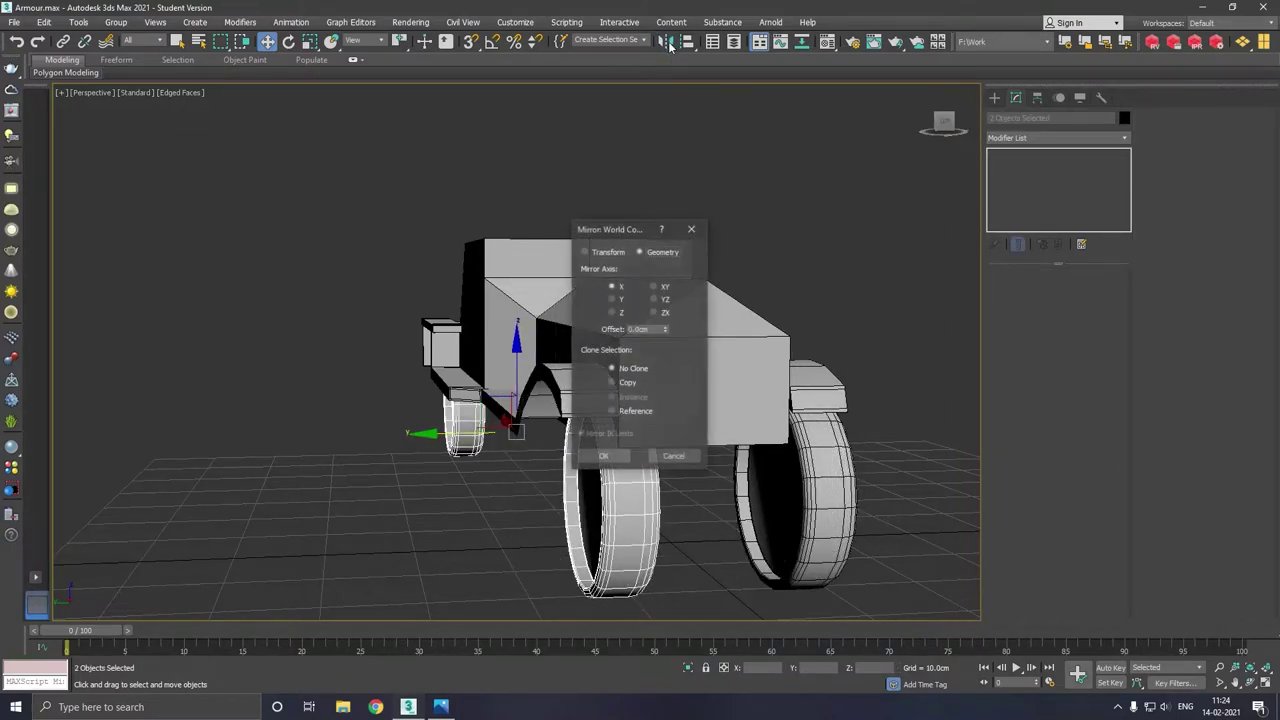
pyautogui.click(613, 299)
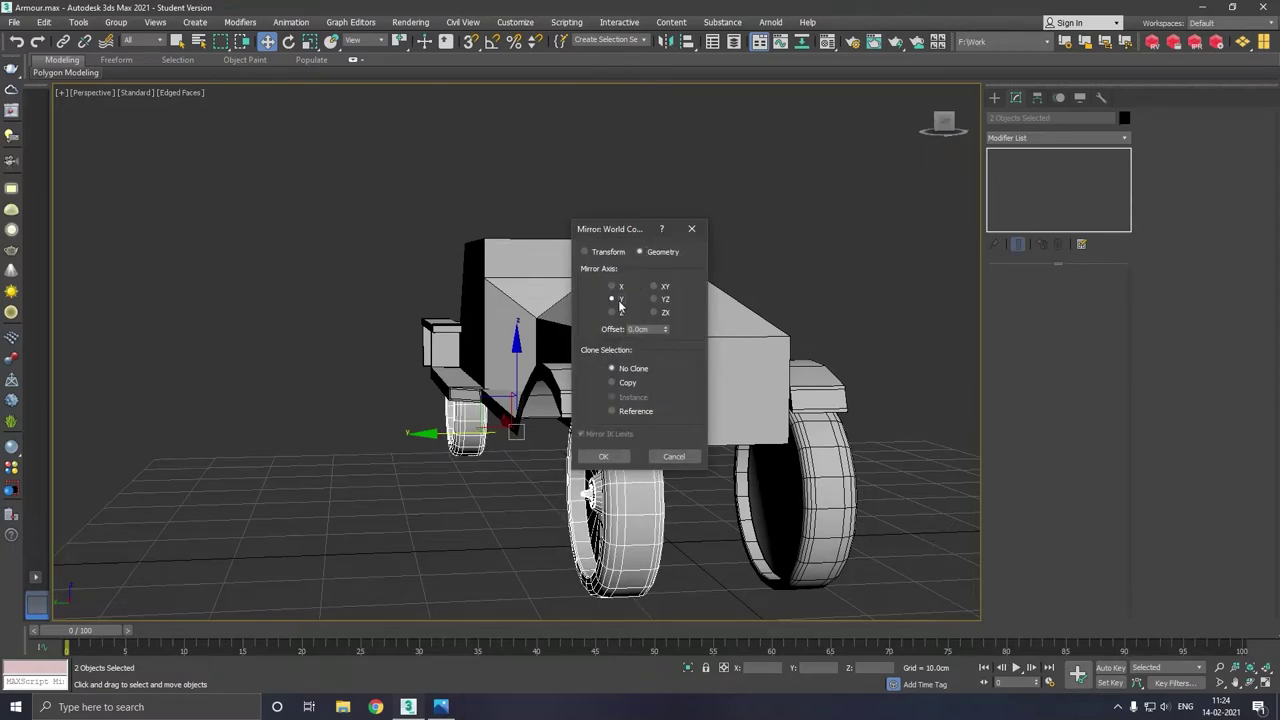
pyautogui.click(601, 455)
# Move the mirrored wheels to the vehicle's opposite side and nudge them inward to align.
pyautogui.keyDown('alt'); pyautogui.moveTo(601, 455); pyautogui.dragTo(508, 440, button='middle'); pyautogui.keyUp('alt')
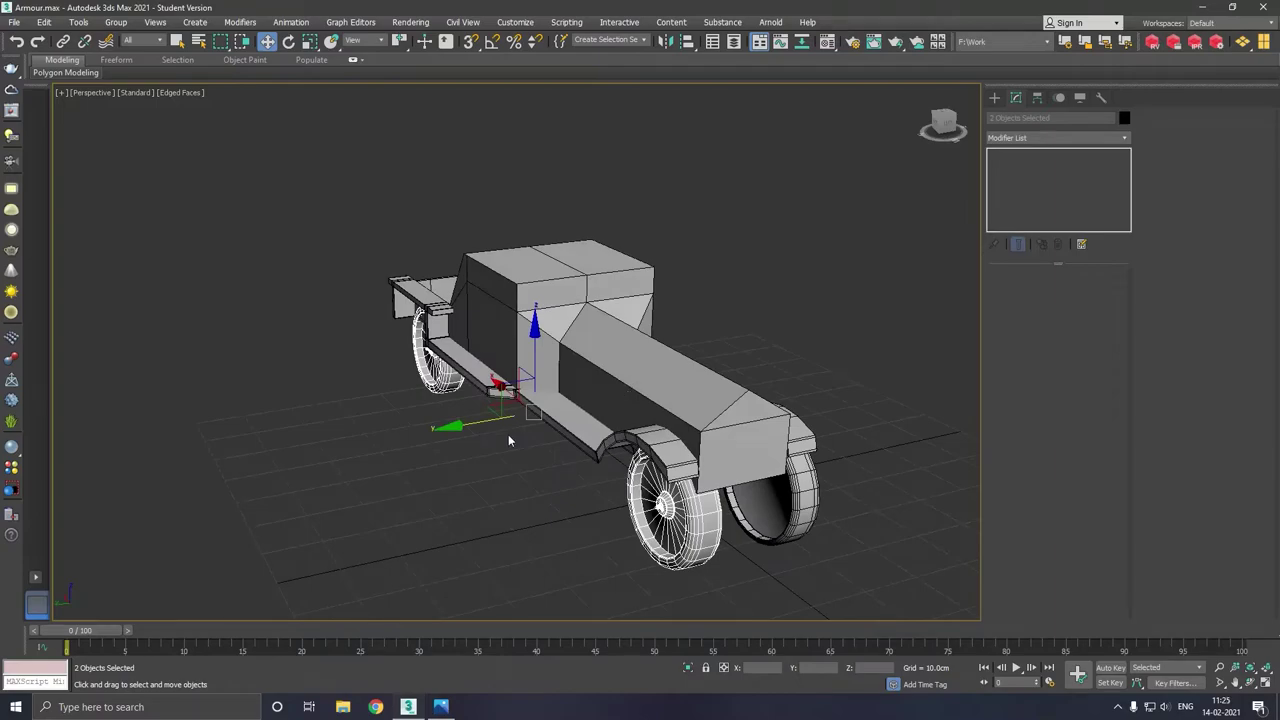
pyautogui.moveTo(483, 428); pyautogui.dragTo(456, 425)
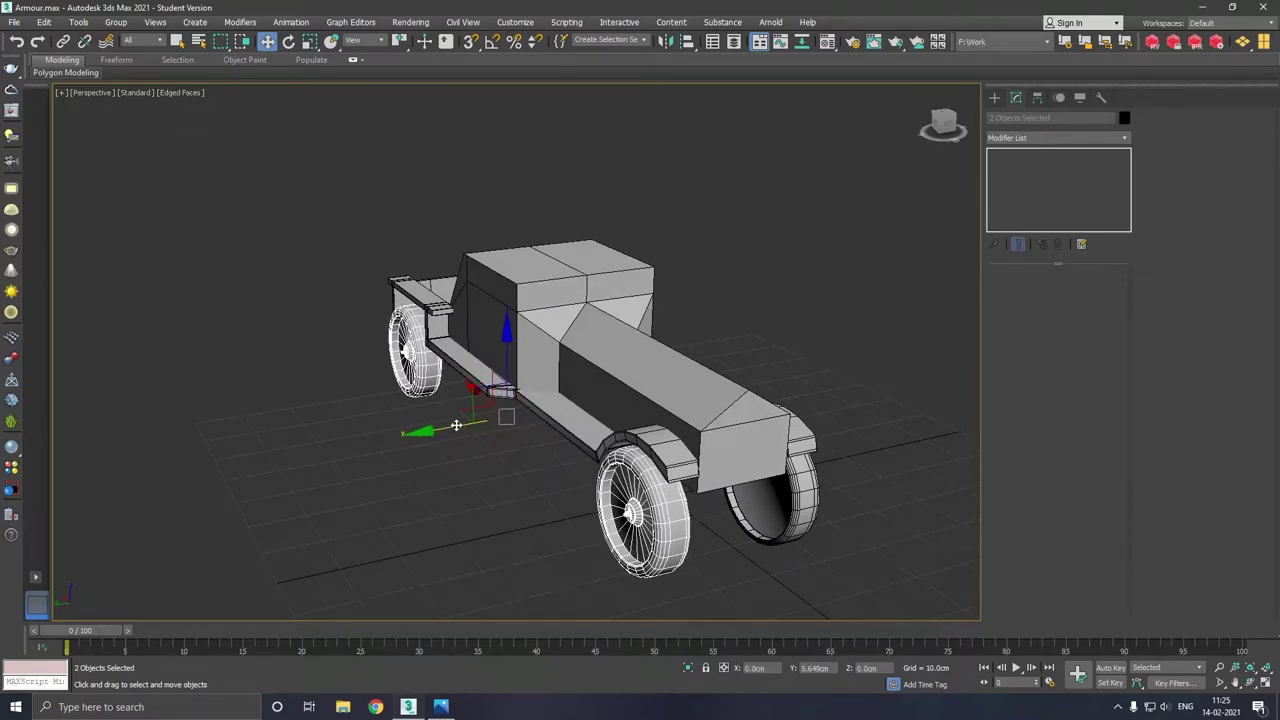
pyautogui.keyDown('alt'); pyautogui.moveTo(456, 425); pyautogui.dragTo(560, 402, button='middle'); pyautogui.keyUp('alt')
pyautogui.moveTo(438, 425); pyautogui.dragTo(446, 424)
pyautogui.keyDown('alt'); pyautogui.moveTo(855, 421); pyautogui.dragTo(805, 433, button='middle'); pyautogui.keyUp('alt')
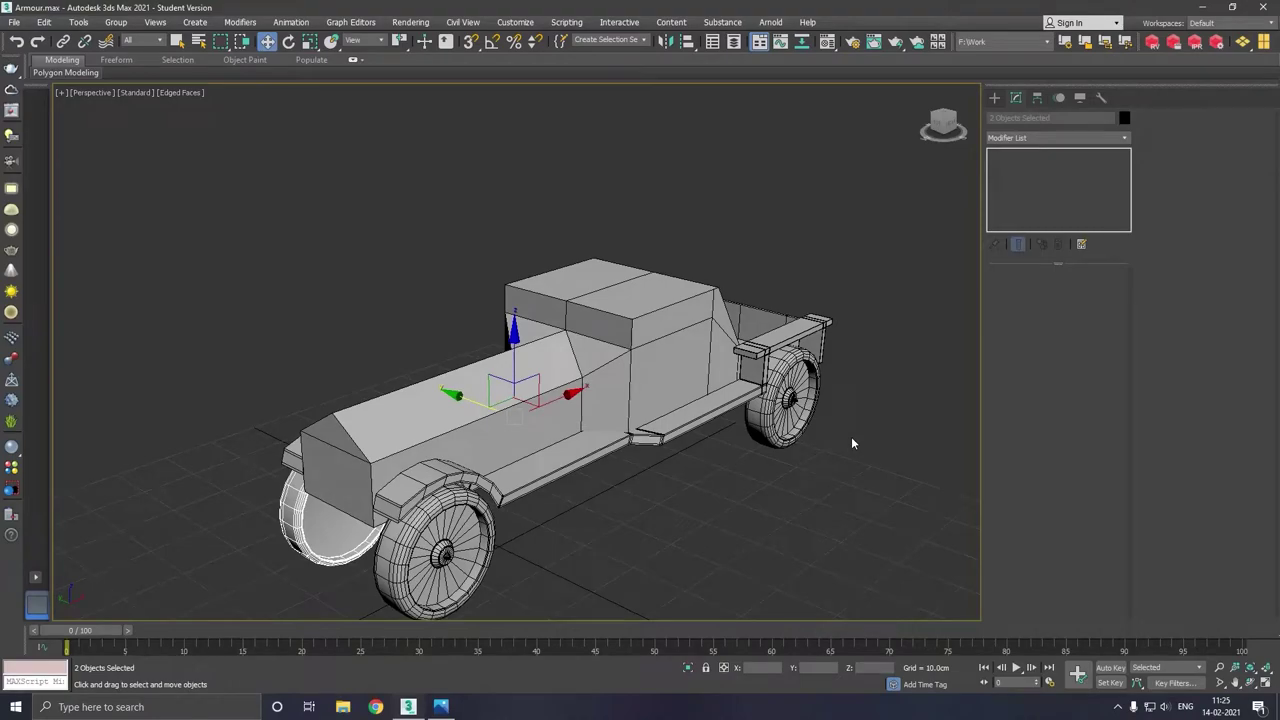
pyautogui.click(852, 438)
pyautogui.scroll(-3, 685, 370)
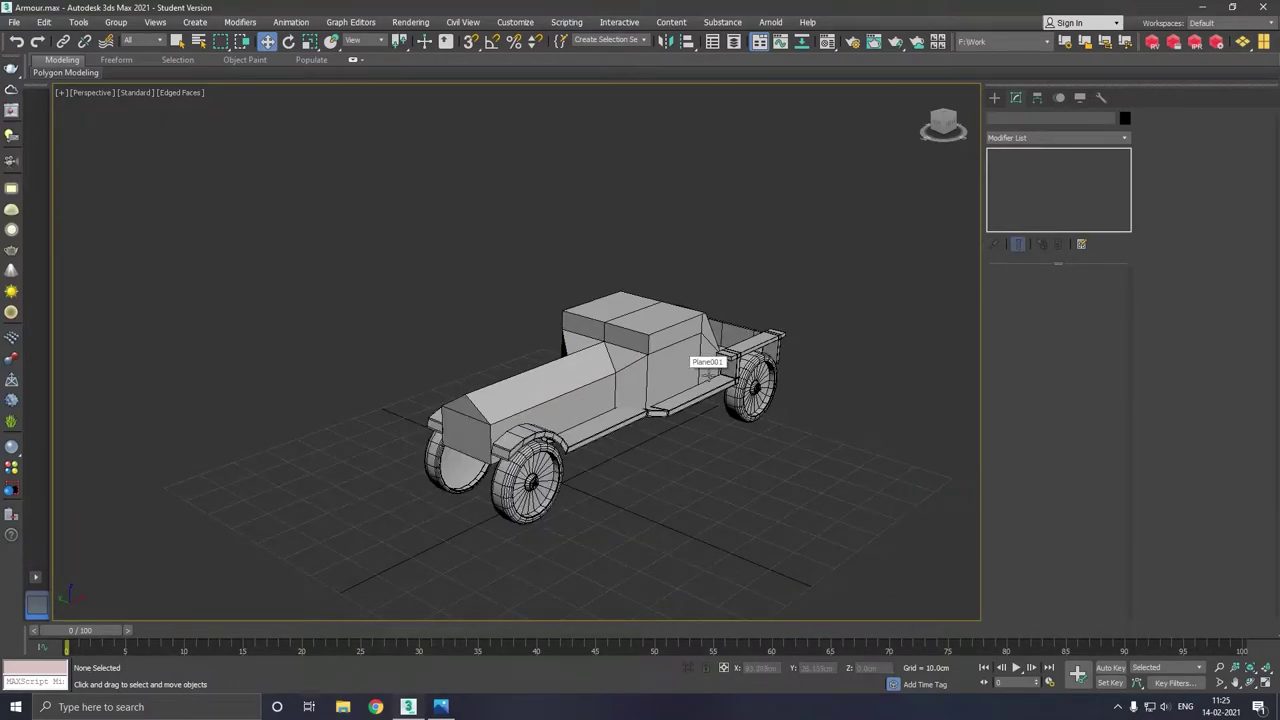
pyautogui.moveTo(708, 372)
pyautogui.keyDown('alt'); pyautogui.mouseDown(button='middle')
pyautogui.moveTo(838, 404)
pyautogui.moveTo(710, 400)
pyautogui.mouseUp(button='middle'); pyautogui.keyUp('alt')
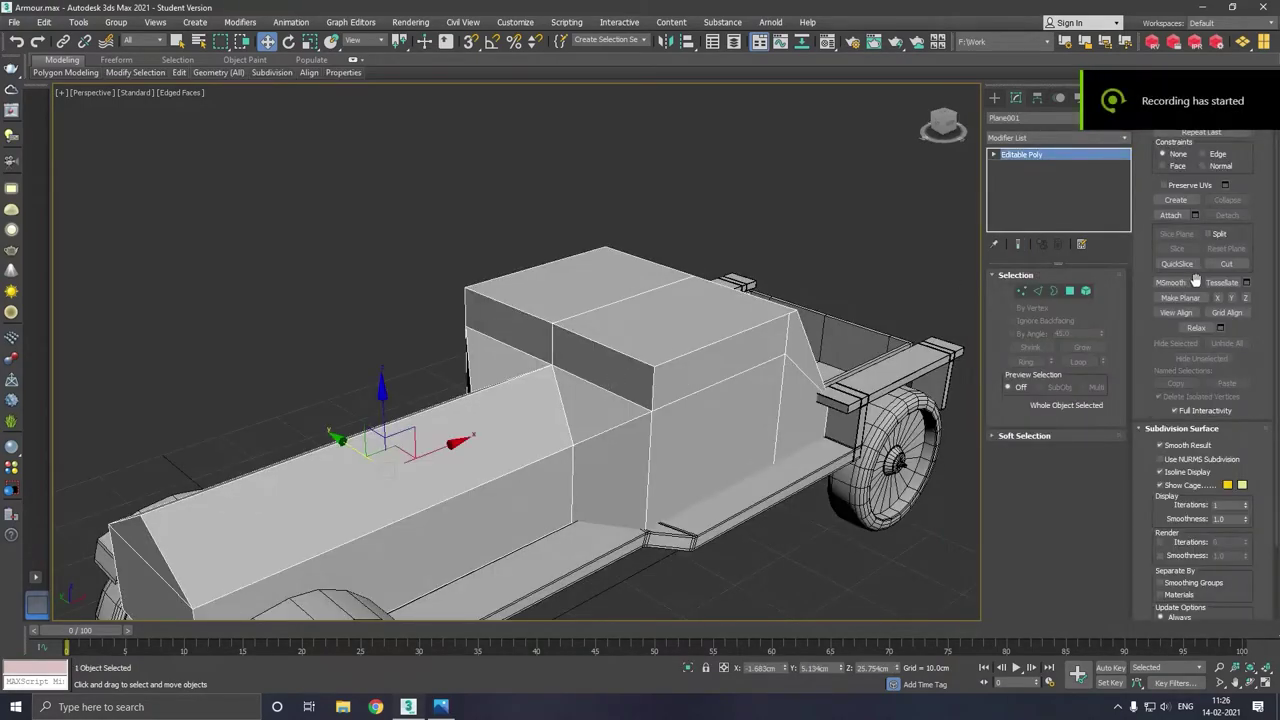
# Select the two cab front polygons and inset them 0.881cm.
pyautogui.press('4')
pyautogui.click(600, 365)
pyautogui.click(485, 338)
pyautogui.keyDown('ctrl'); pyautogui.click(631, 367); pyautogui.keyUp('ctrl')
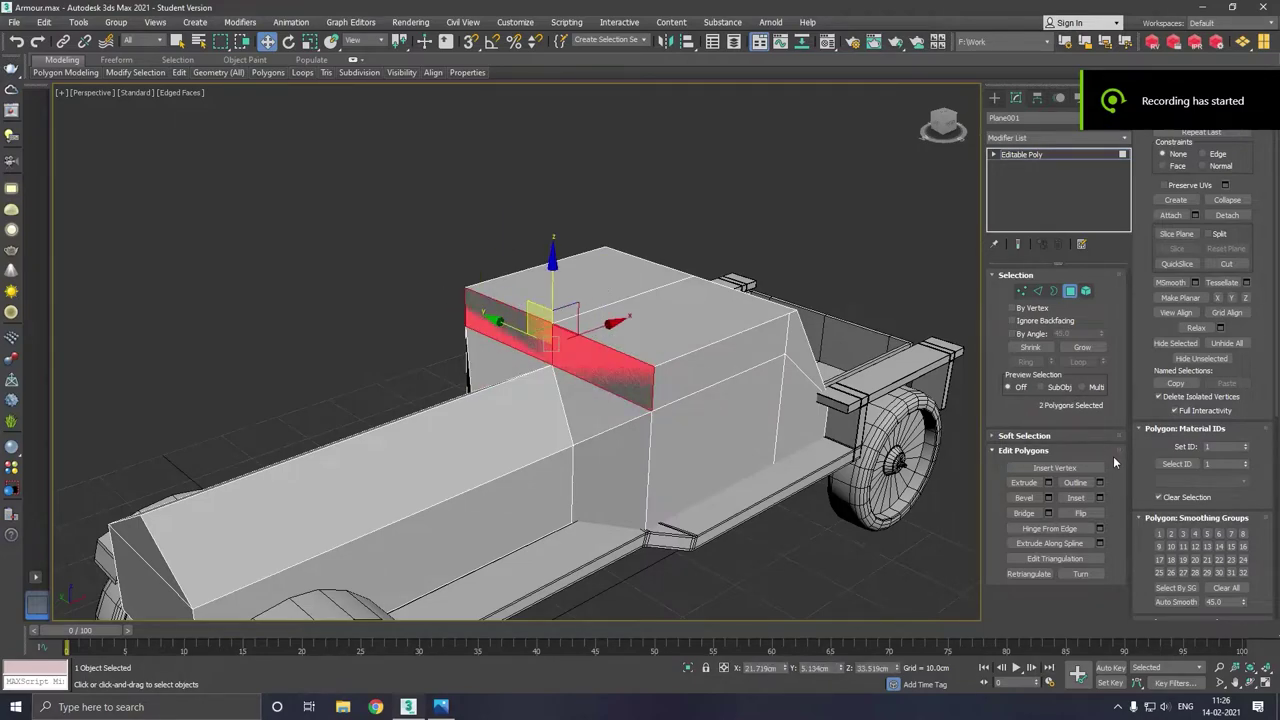
pyautogui.click(1099, 497)
pyautogui.scroll(4, 558, 370)
pyautogui.moveTo(533, 385); pyautogui.dragTo(540, 388)
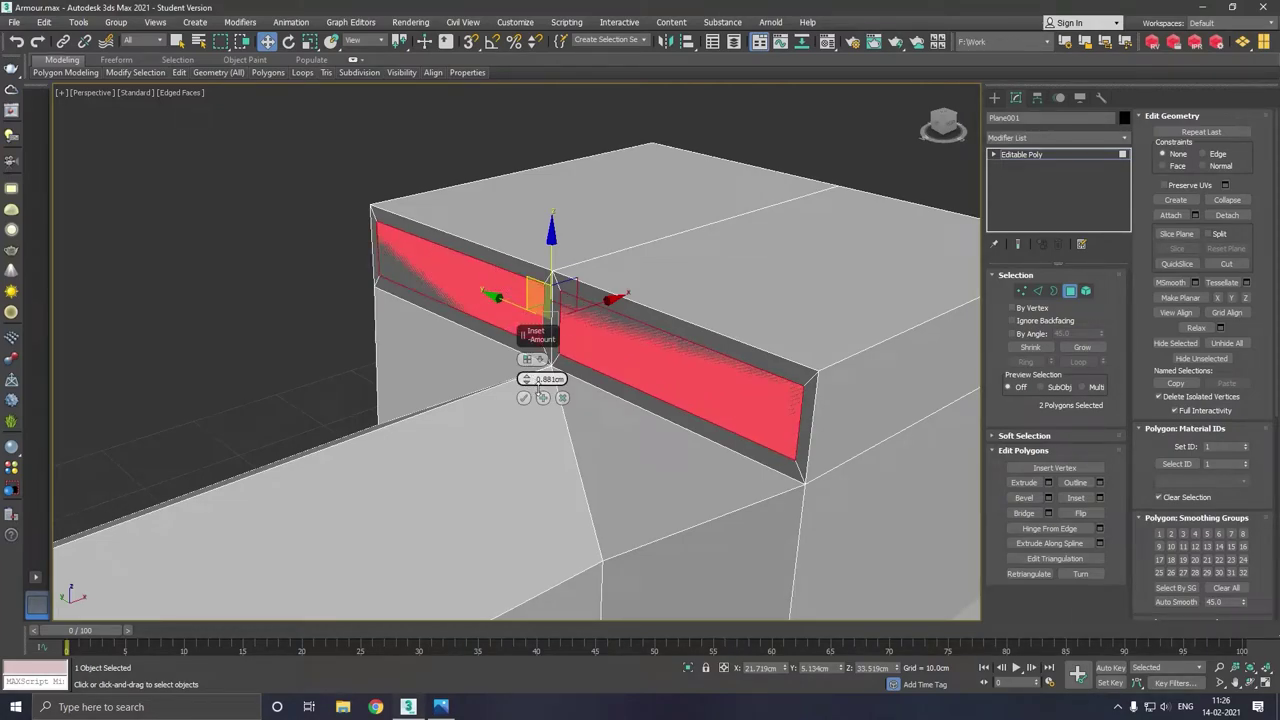
pyautogui.click(523, 397)
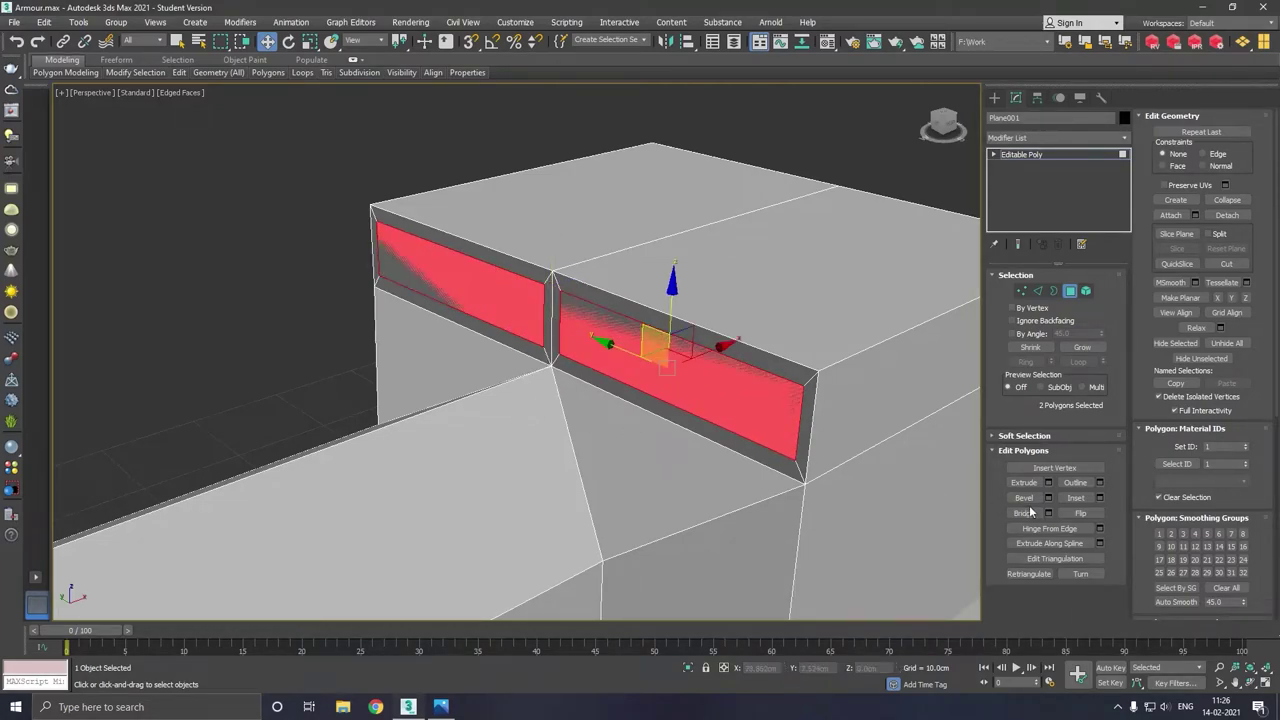
# Extrude the inset faces slightly inward to recess the two window slits.
pyautogui.click(1048, 483)
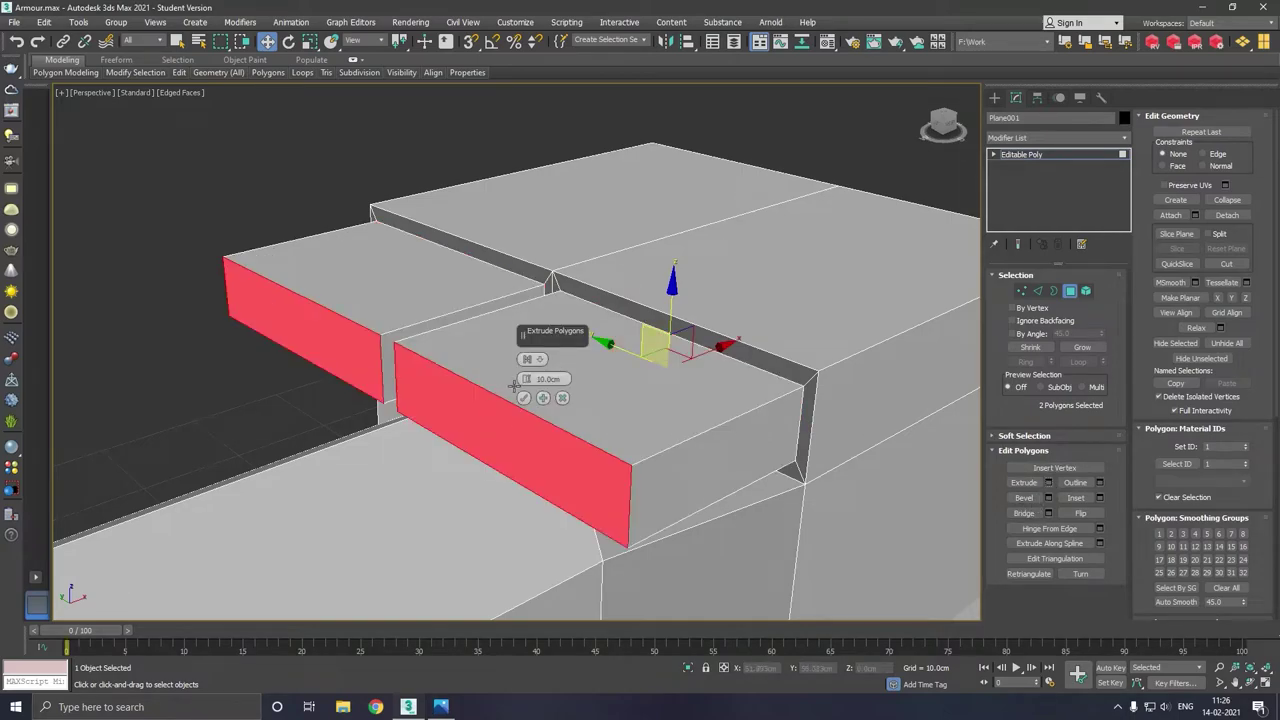
pyautogui.moveTo(526, 379); pyautogui.dragTo(532, 453)
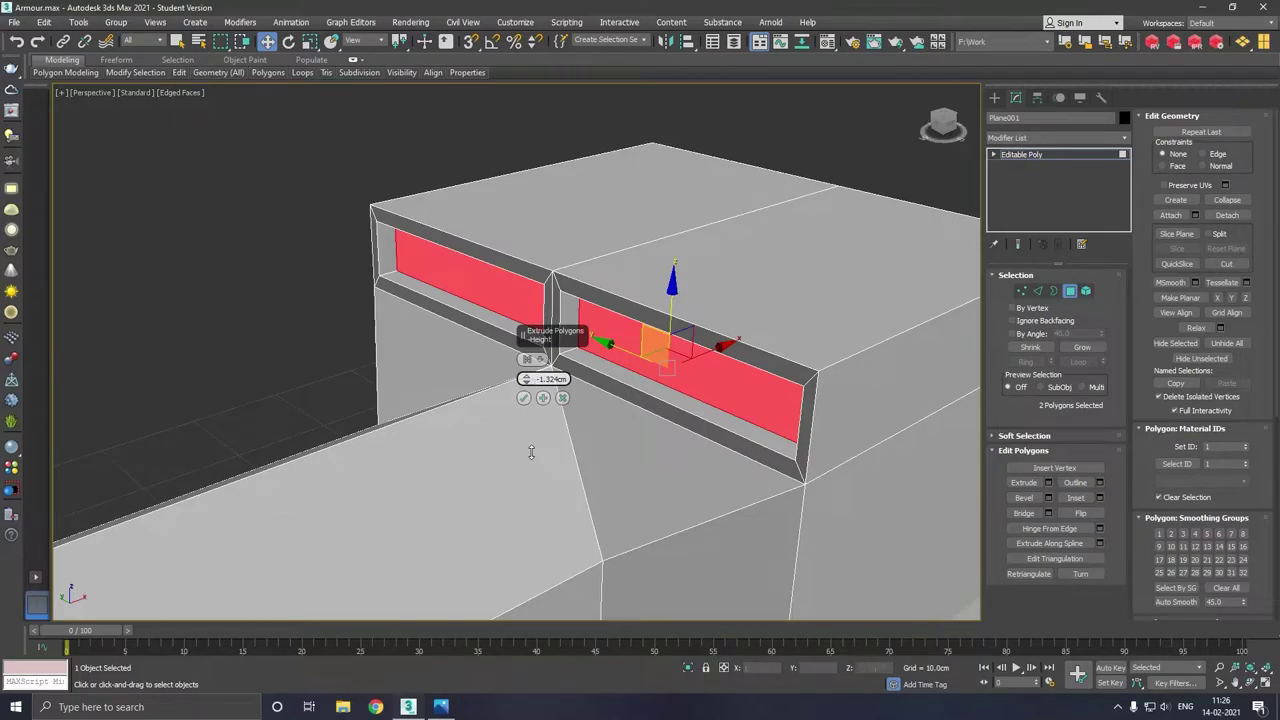
pyautogui.click(523, 398)
pyautogui.moveTo(532, 409)
pyautogui.keyDown('alt'); pyautogui.mouseDown(button='middle')
pyautogui.moveTo(617, 434)
pyautogui.moveTo(749, 426)
pyautogui.moveTo(713, 430)
pyautogui.mouseUp(button='middle'); pyautogui.keyUp('alt')
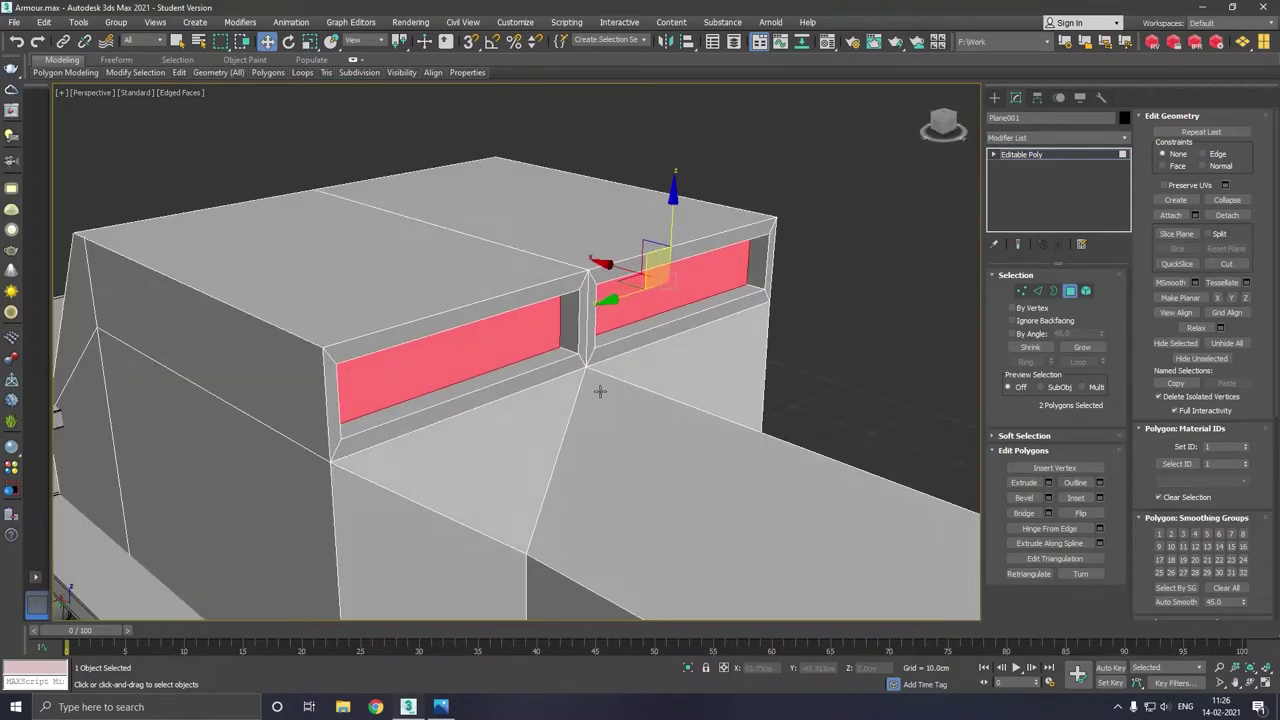
pyautogui.click(557, 378)
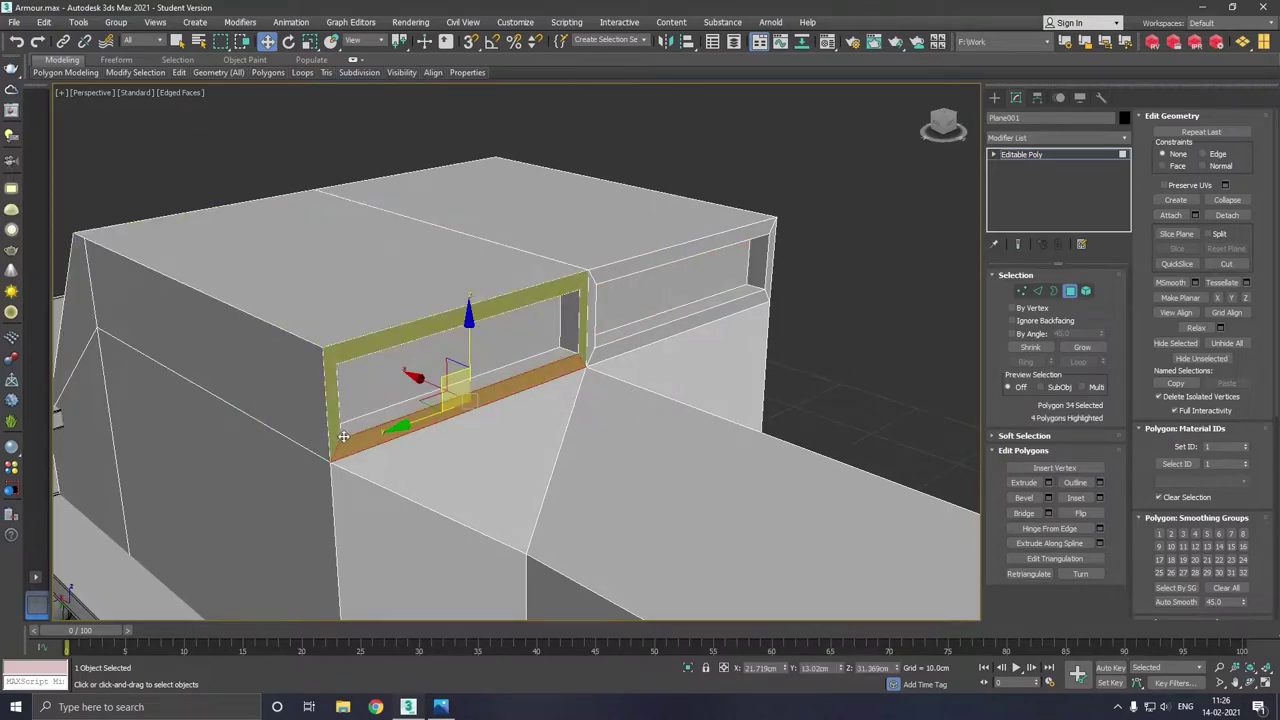
# Extrude the left slit's rim polygons 0.226cm outward as a raised frame.
pyautogui.keyDown('shift'); pyautogui.click(343, 437); pyautogui.keyUp('shift')
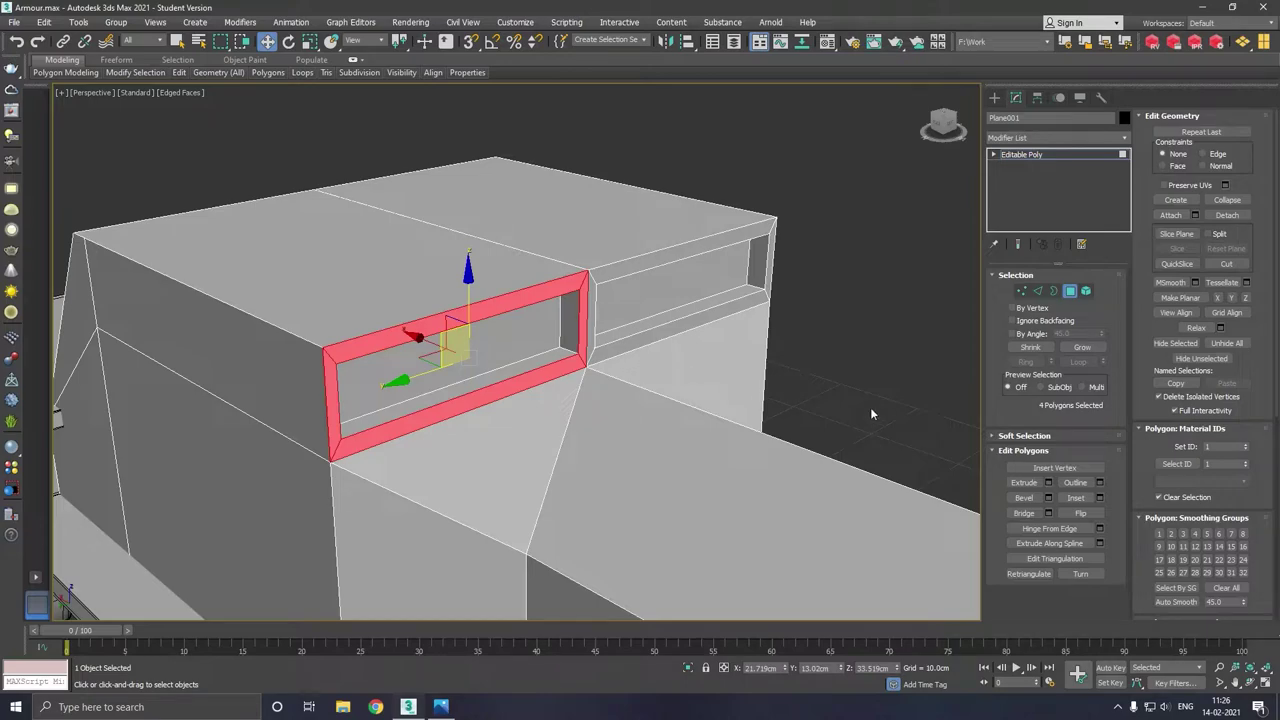
pyautogui.keyDown('ctrl'); pyautogui.click(612, 352); pyautogui.keyUp('ctrl')
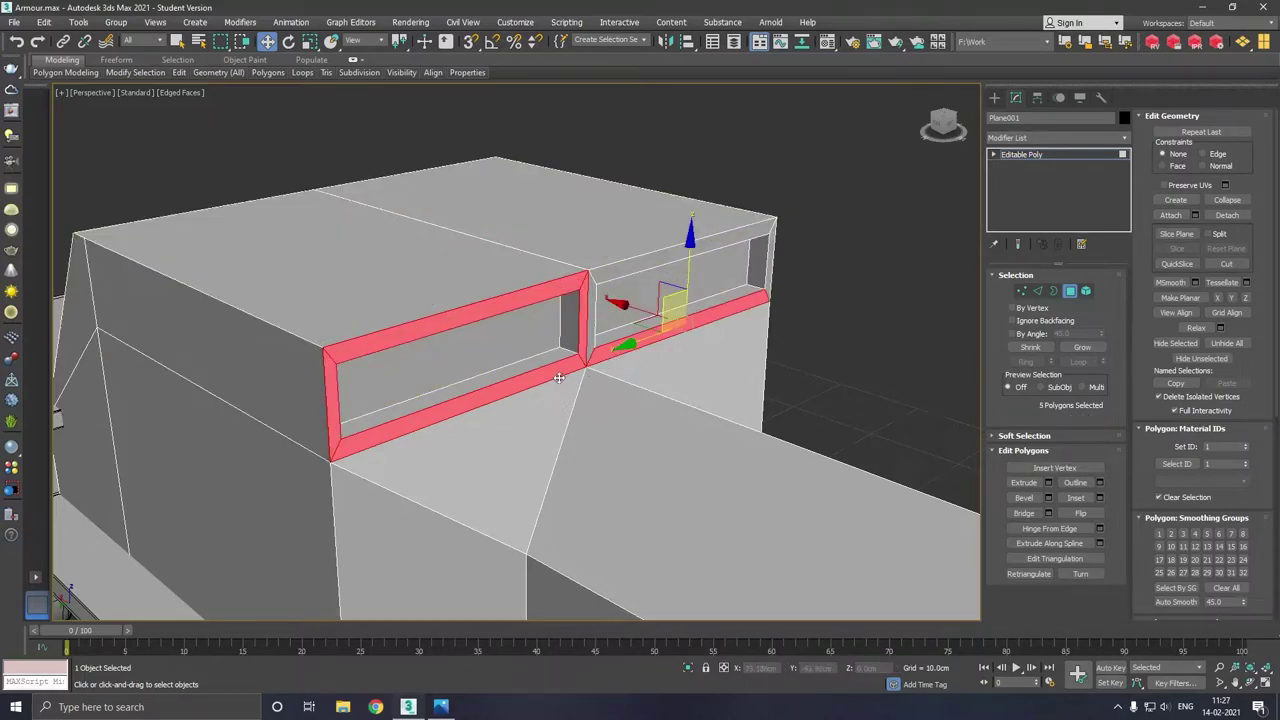
pyautogui.click(558, 377)
pyautogui.keyDown('shift'); pyautogui.click(582, 340); pyautogui.keyUp('shift')
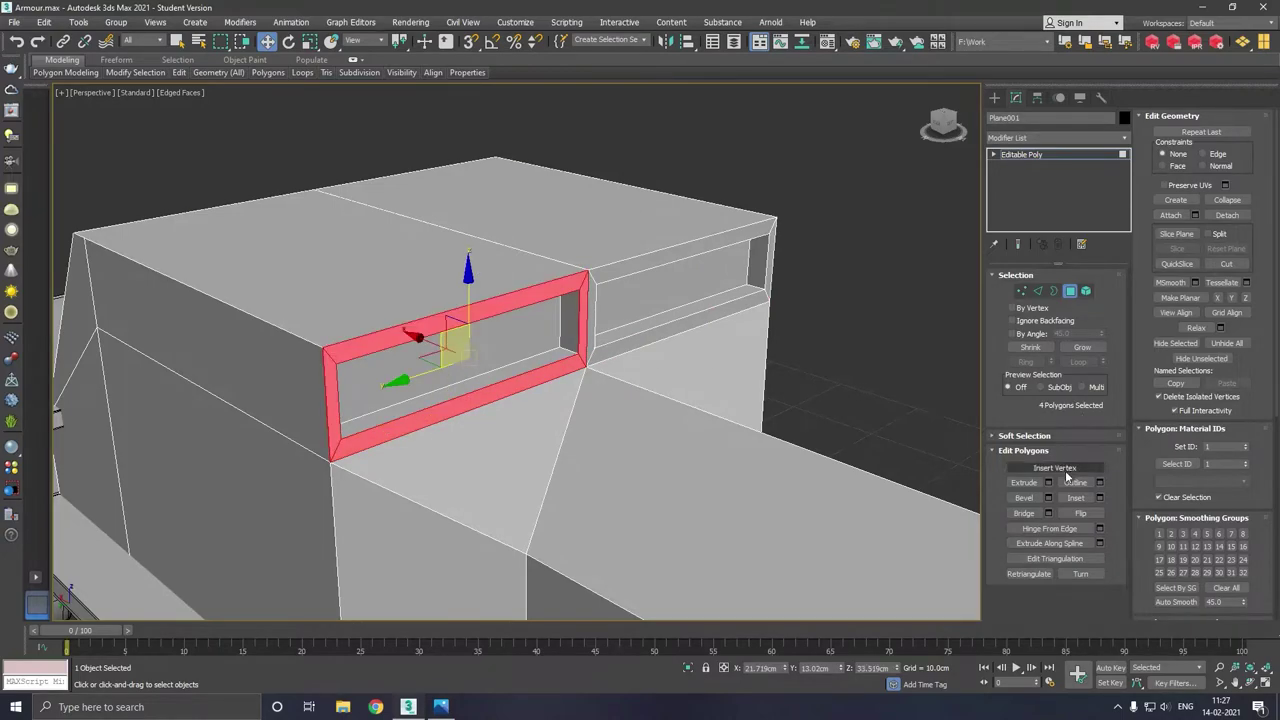
pyautogui.click(1049, 483)
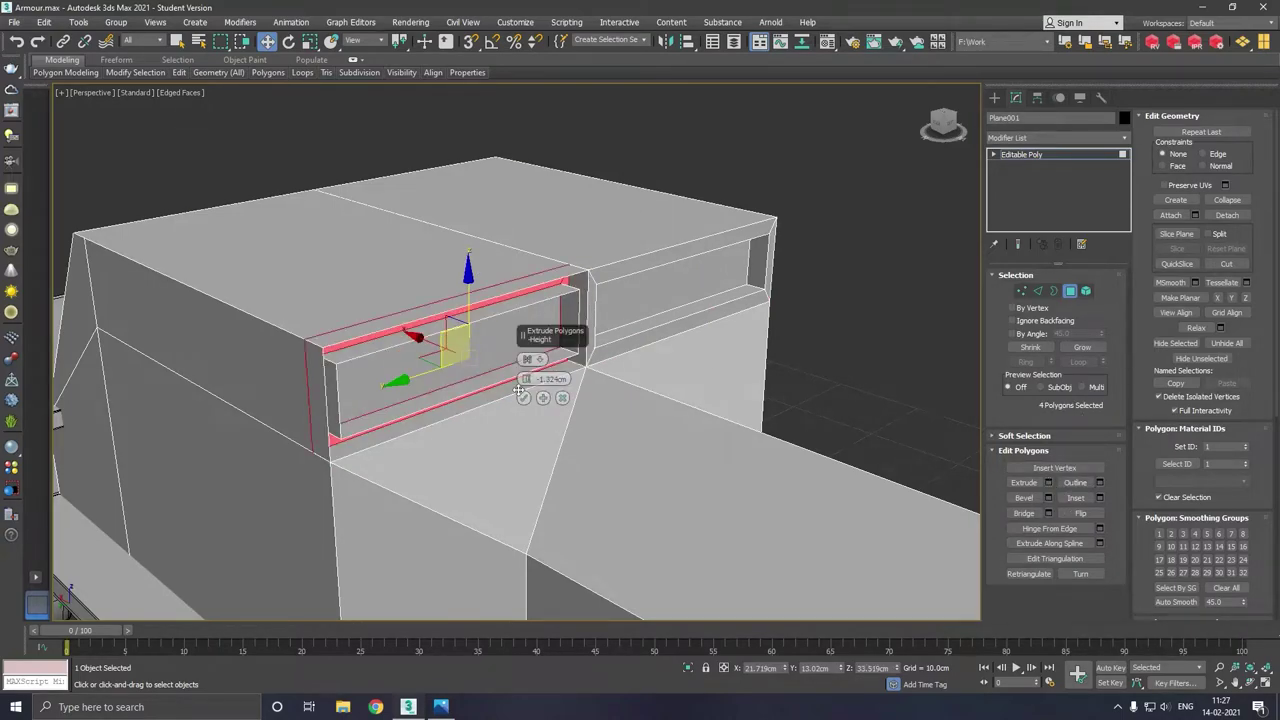
pyautogui.moveTo(526, 381); pyautogui.dragTo(526, 365)
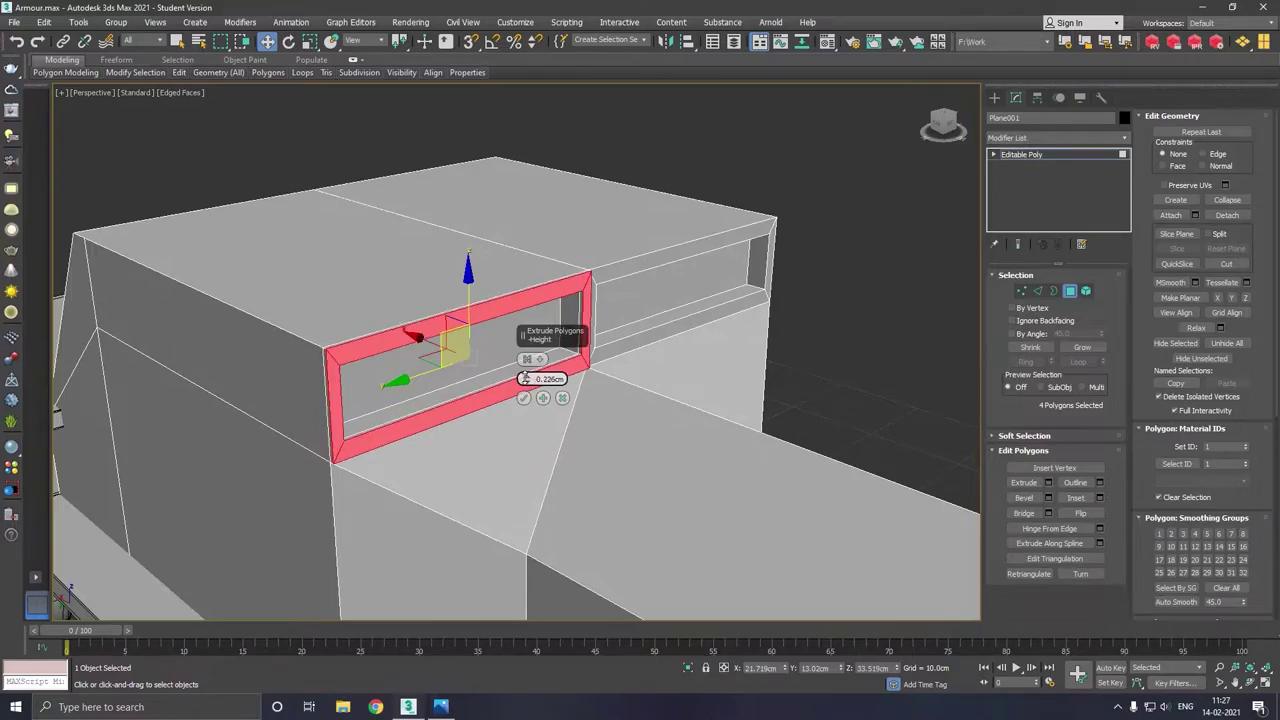
pyautogui.click(524, 399)
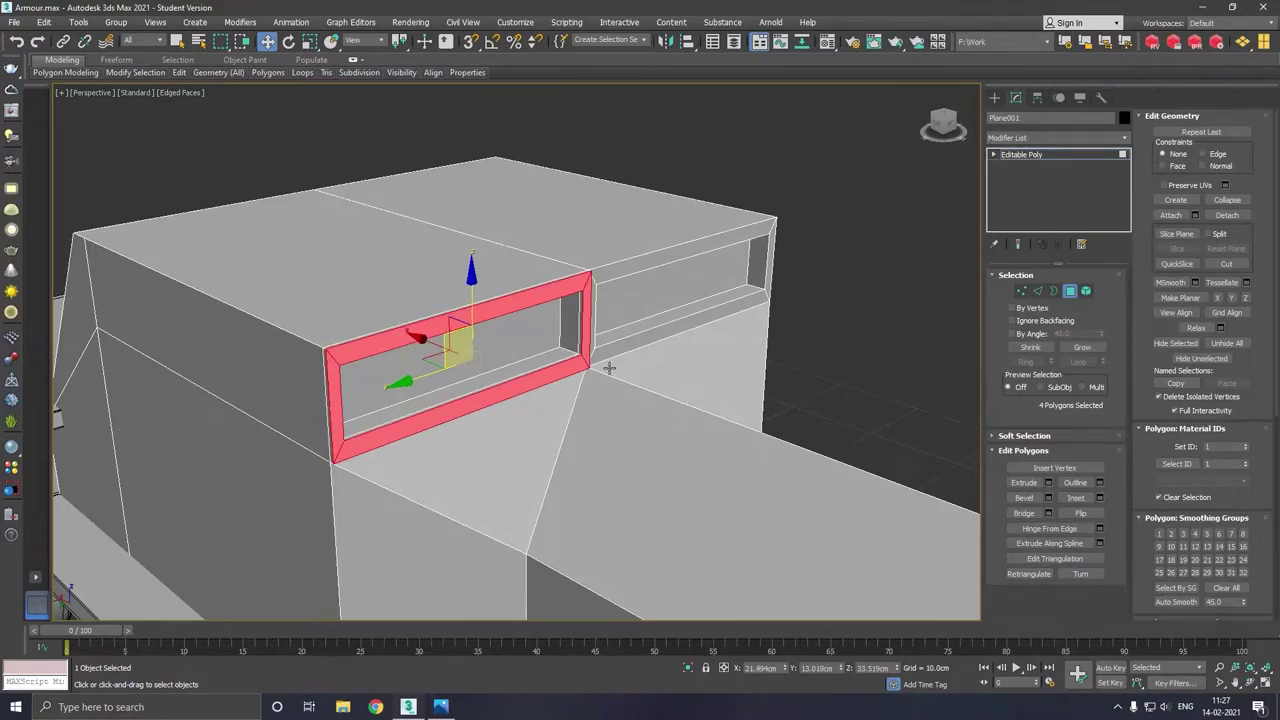
# Give the right slit's rim polygons the same 0.226cm outward extrusion.
pyautogui.keyDown('alt'); pyautogui.moveTo(614, 357); pyautogui.dragTo(533, 369, button='middle'); pyautogui.keyUp('alt')
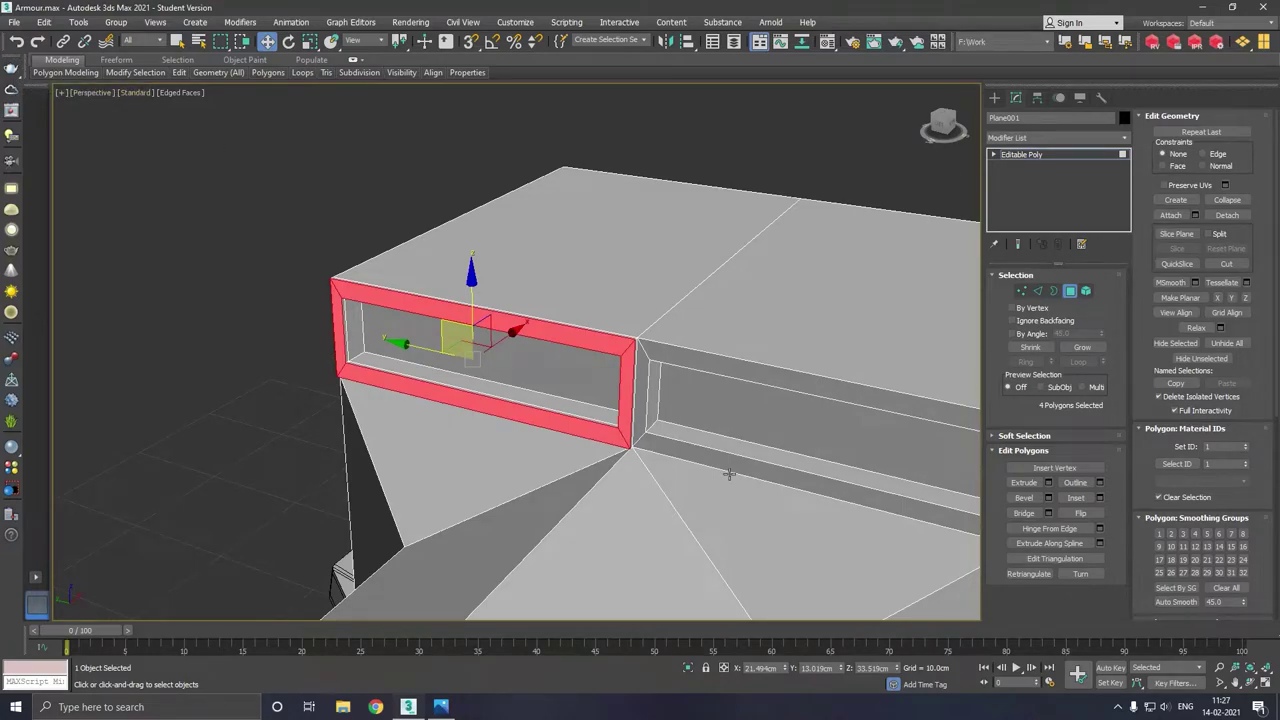
pyautogui.click(674, 454)
pyautogui.hotkey('ctrl', 'z')
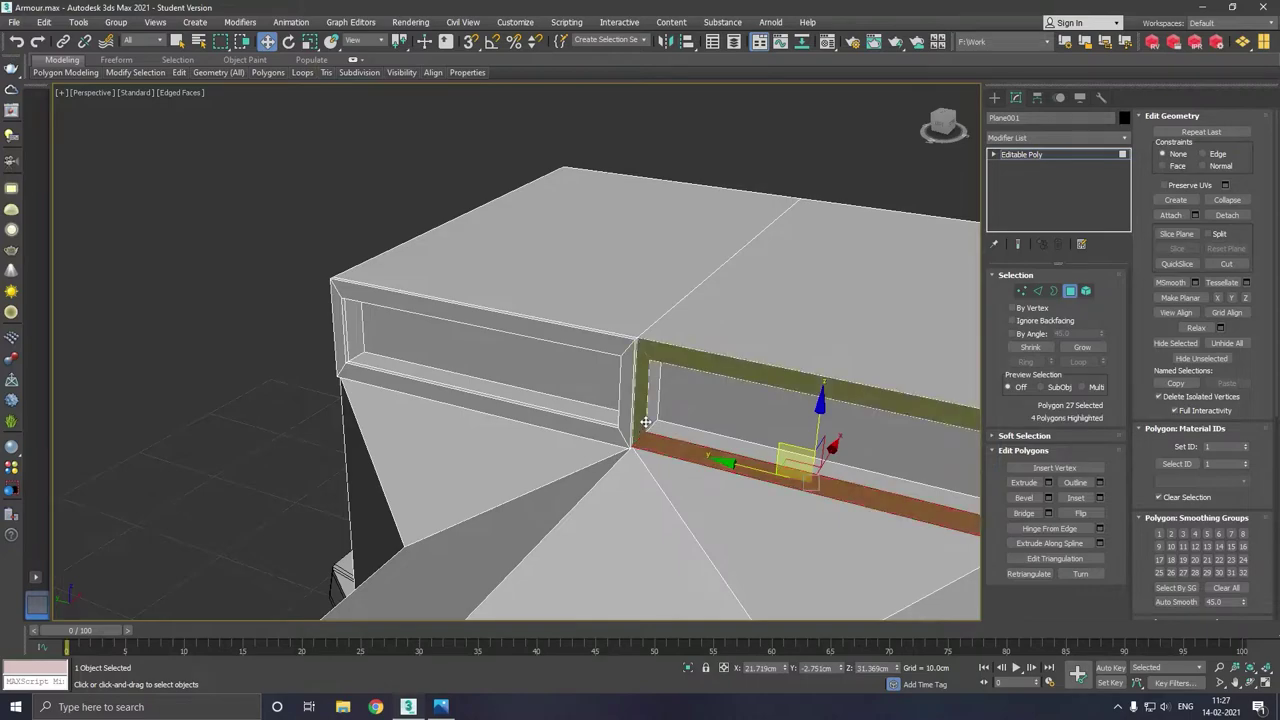
pyautogui.click(1048, 483)
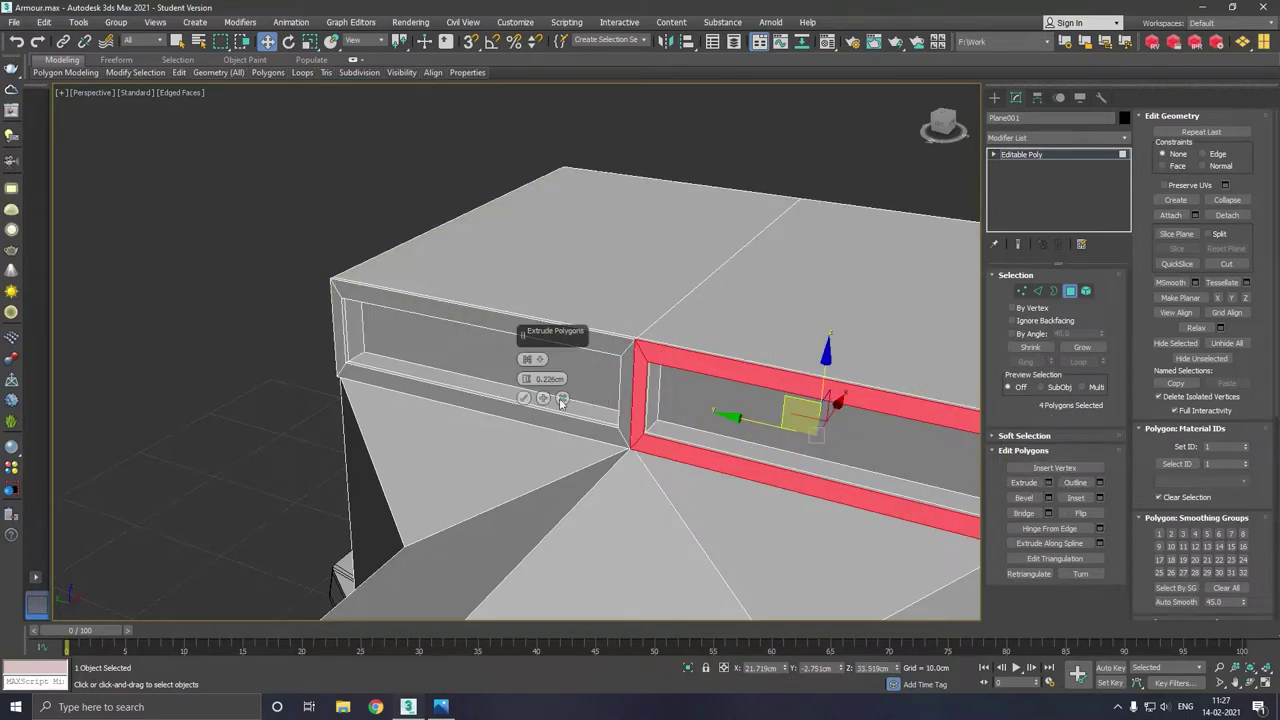
pyautogui.click(527, 398)
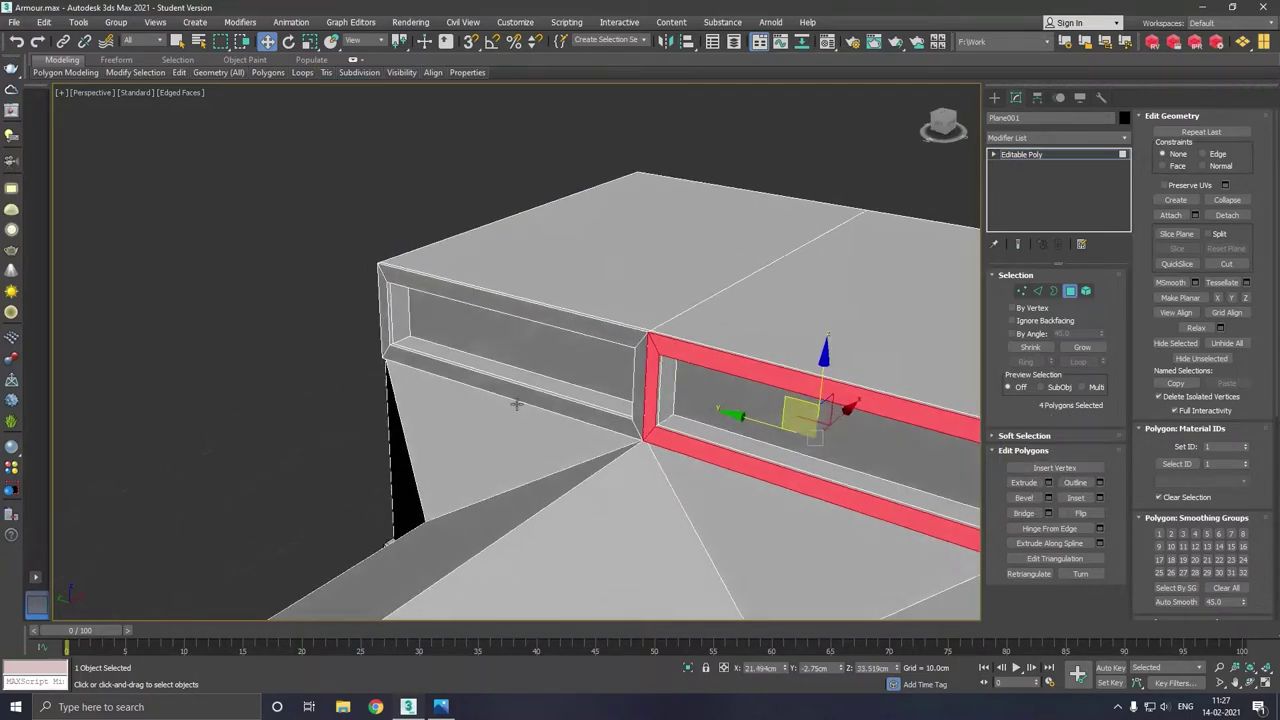
# Inspect both raised window frames, then exit Polygon sub-object mode.
pyautogui.keyDown('alt'); pyautogui.moveTo(530, 404); pyautogui.dragTo(492, 414, button='middle'); pyautogui.keyUp('alt')
pyautogui.scroll(2, 710, 314)
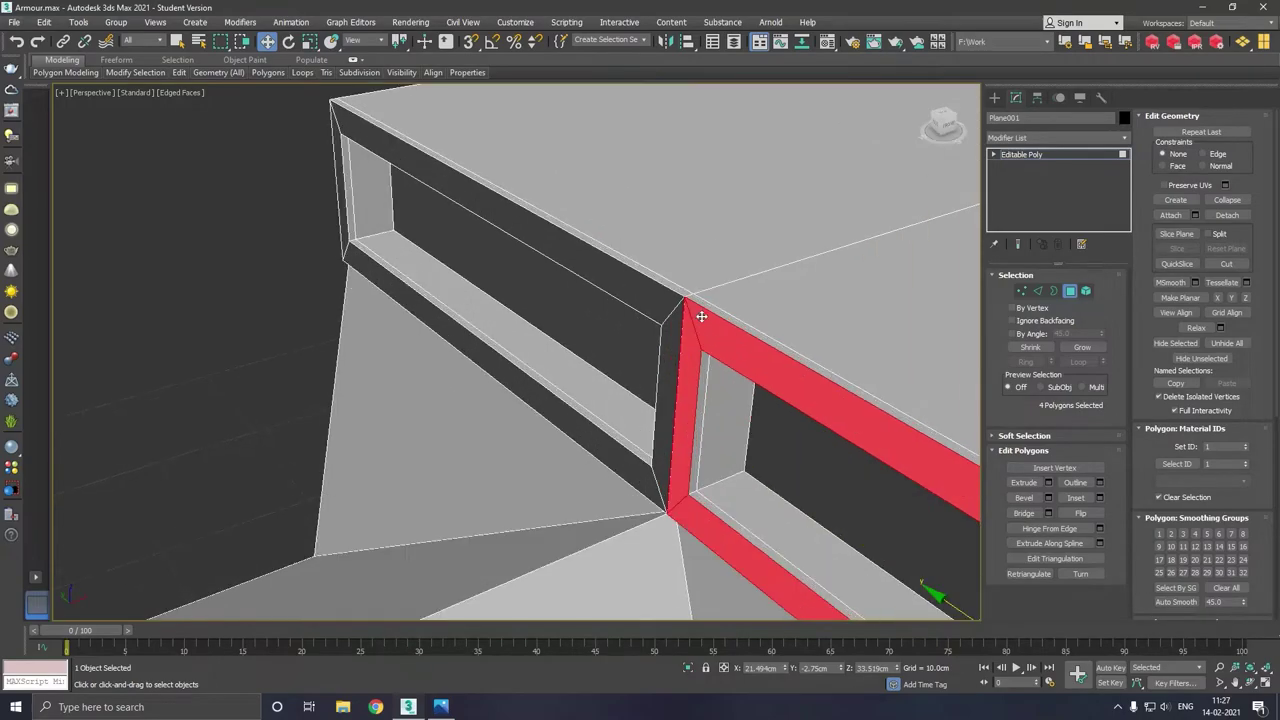
pyautogui.scroll(2, 700, 312)
pyautogui.scroll(2, 695, 310)
pyautogui.scroll(1, 691, 309)
pyautogui.scroll(-3, 691, 305)
pyautogui.scroll(-3, 660, 300)
pyautogui.scroll(-2, 645, 300)
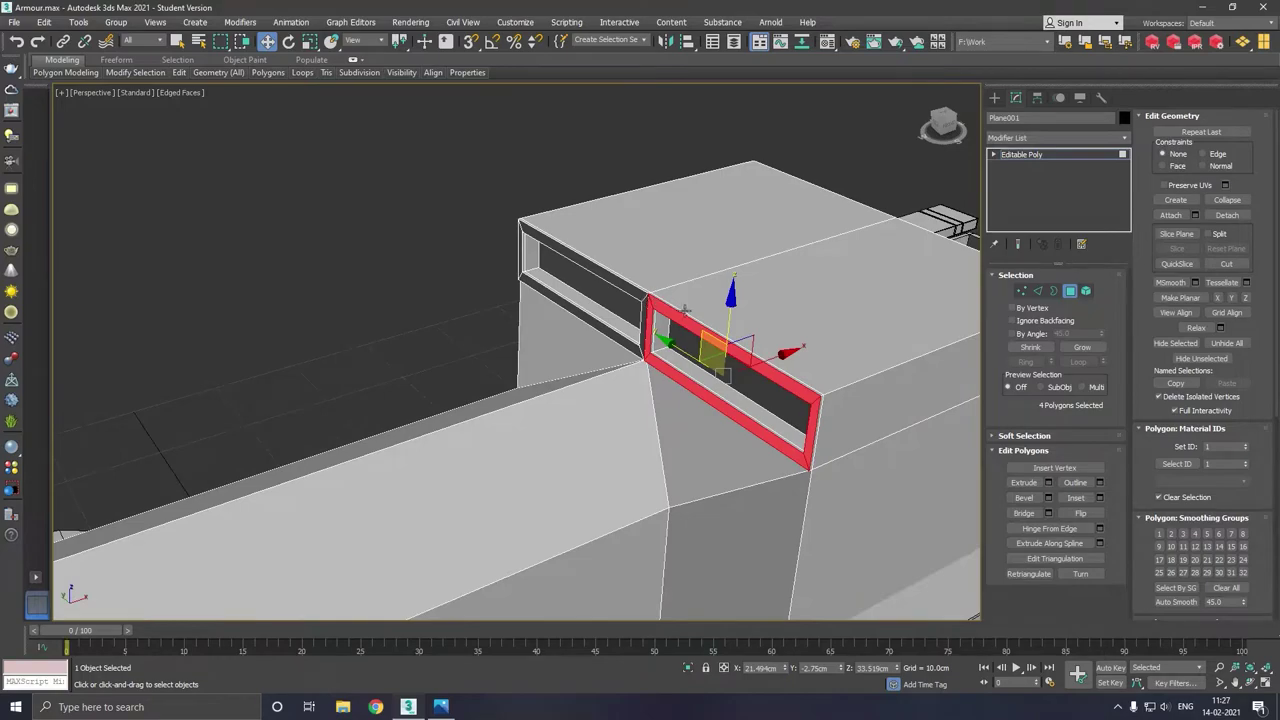
pyautogui.click(1038, 155)
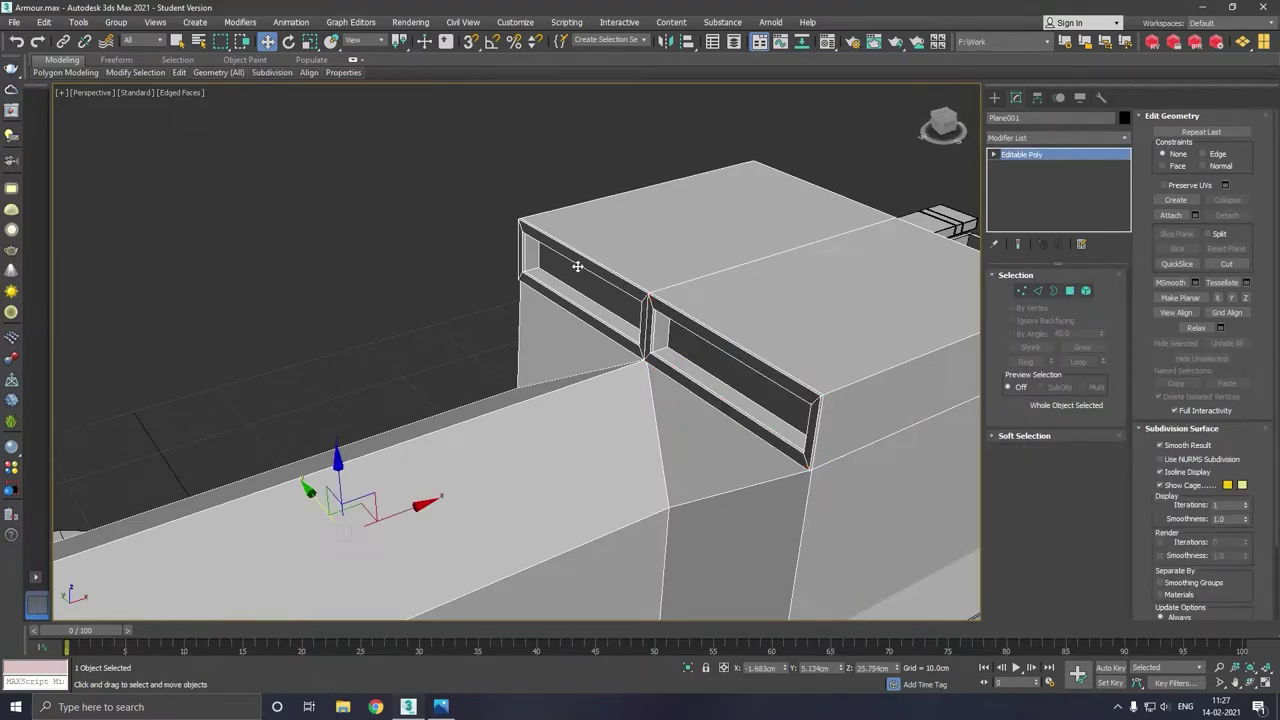
# Frame the vehicle and select the two sloped hood-top polygons.
pyautogui.press('z')
pyautogui.keyDown('alt'); pyautogui.moveTo(440, 320); pyautogui.dragTo(567, 372, button='middle'); pyautogui.keyUp('alt')
pyautogui.scroll(2, 567, 372)
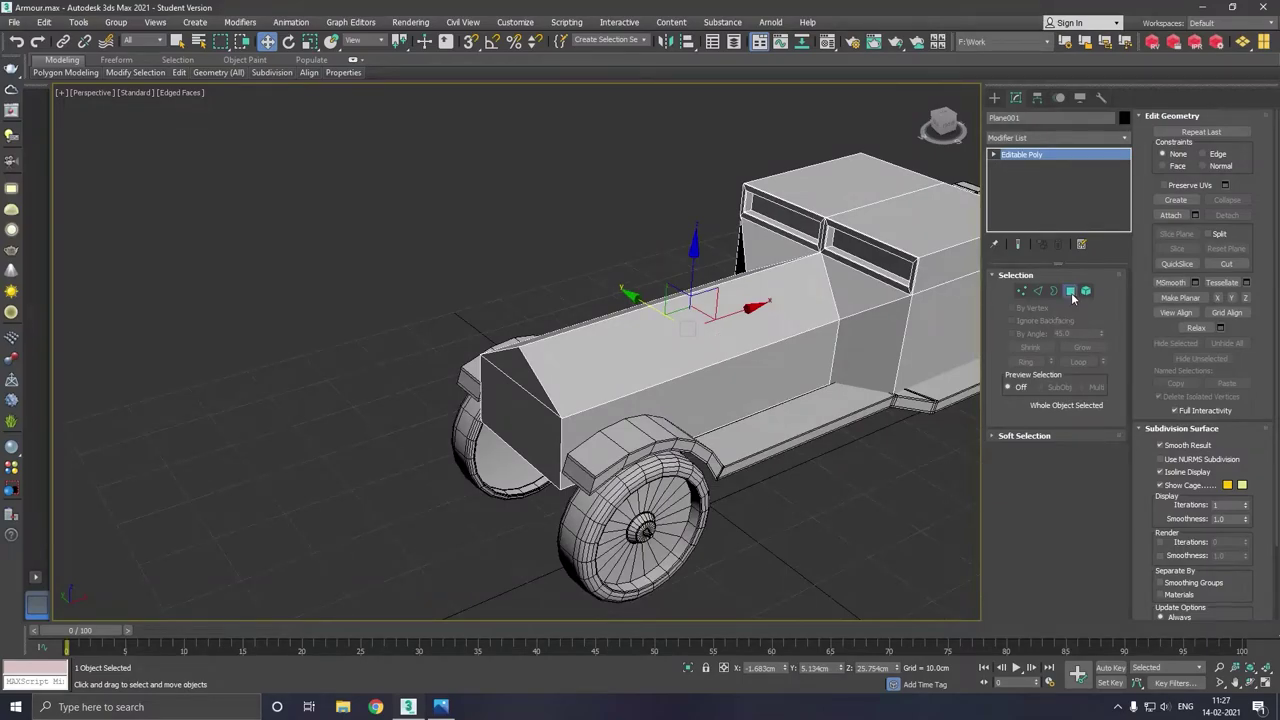
pyautogui.click(1069, 290)
pyautogui.click(641, 379)
pyautogui.moveTo(562, 342)
pyautogui.keyDown('alt'); pyautogui.mouseDown(button='middle')
pyautogui.moveTo(580, 376)
pyautogui.moveTo(604, 362)
pyautogui.mouseUp(button='middle'); pyautogui.keyUp('alt')
pyautogui.keyDown('ctrl'); pyautogui.click(580, 376); pyautogui.keyUp('ctrl')
pyautogui.scroll(2, 571, 364)
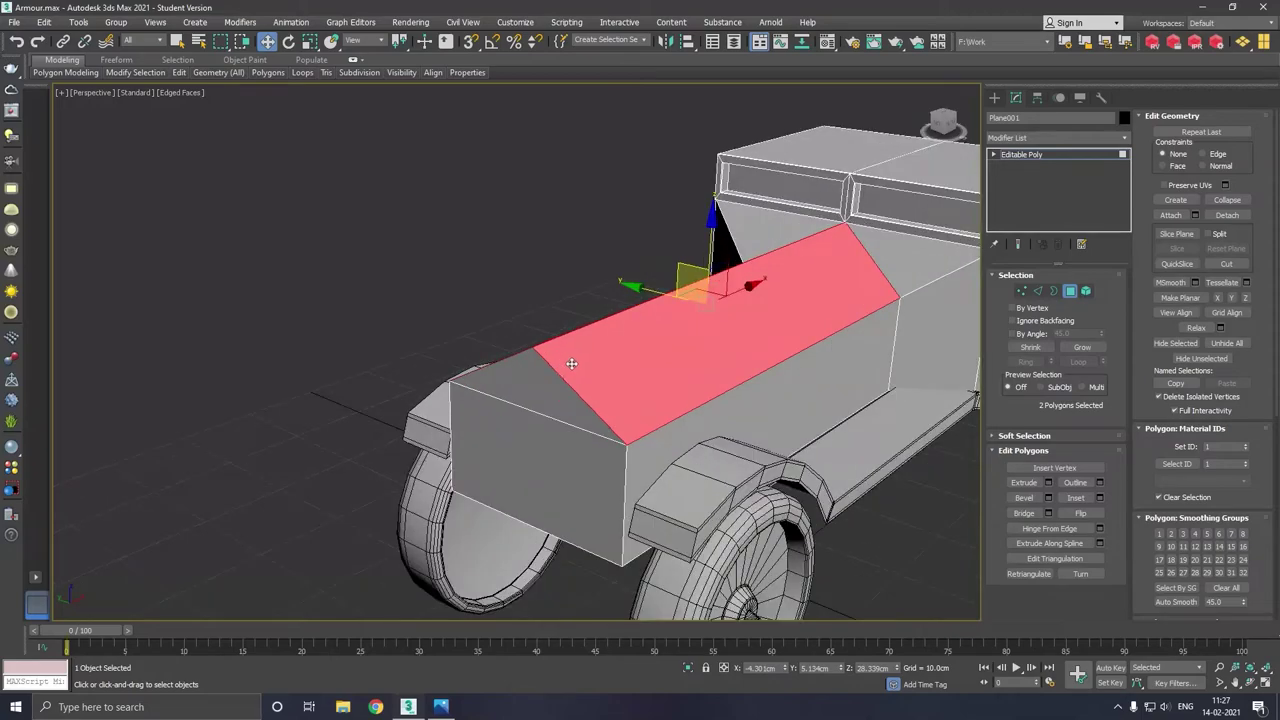
# Extrude the two hood-top faces 0.703cm upward along their local normals.
pyautogui.click(1048, 482)
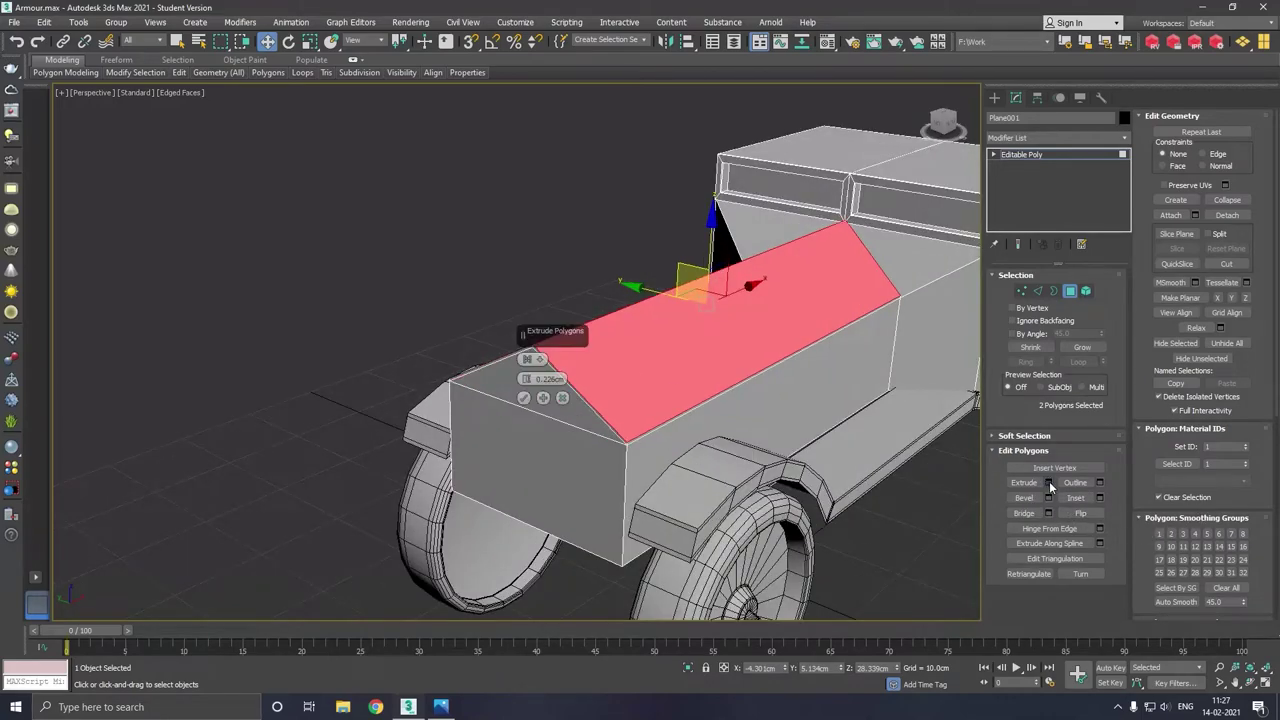
pyautogui.scroll(2, 585, 395)
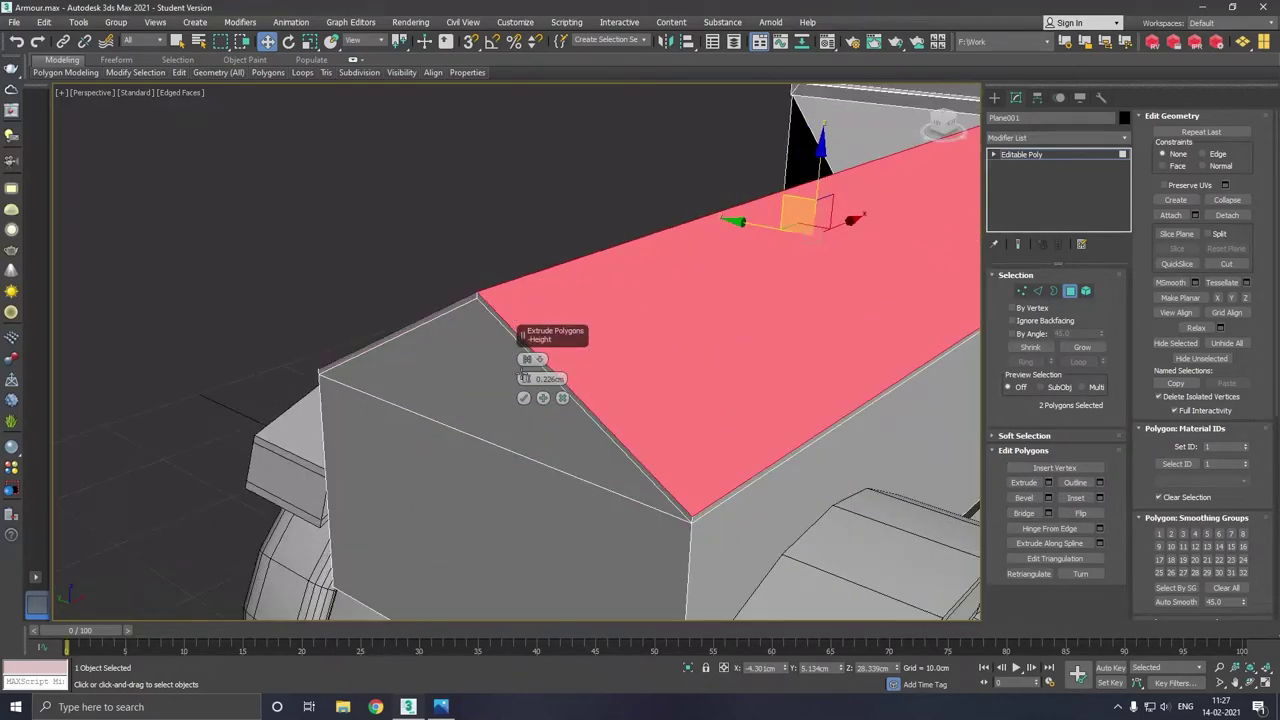
pyautogui.click(527, 362)
pyautogui.moveTo(526, 379); pyautogui.dragTo(525, 380)
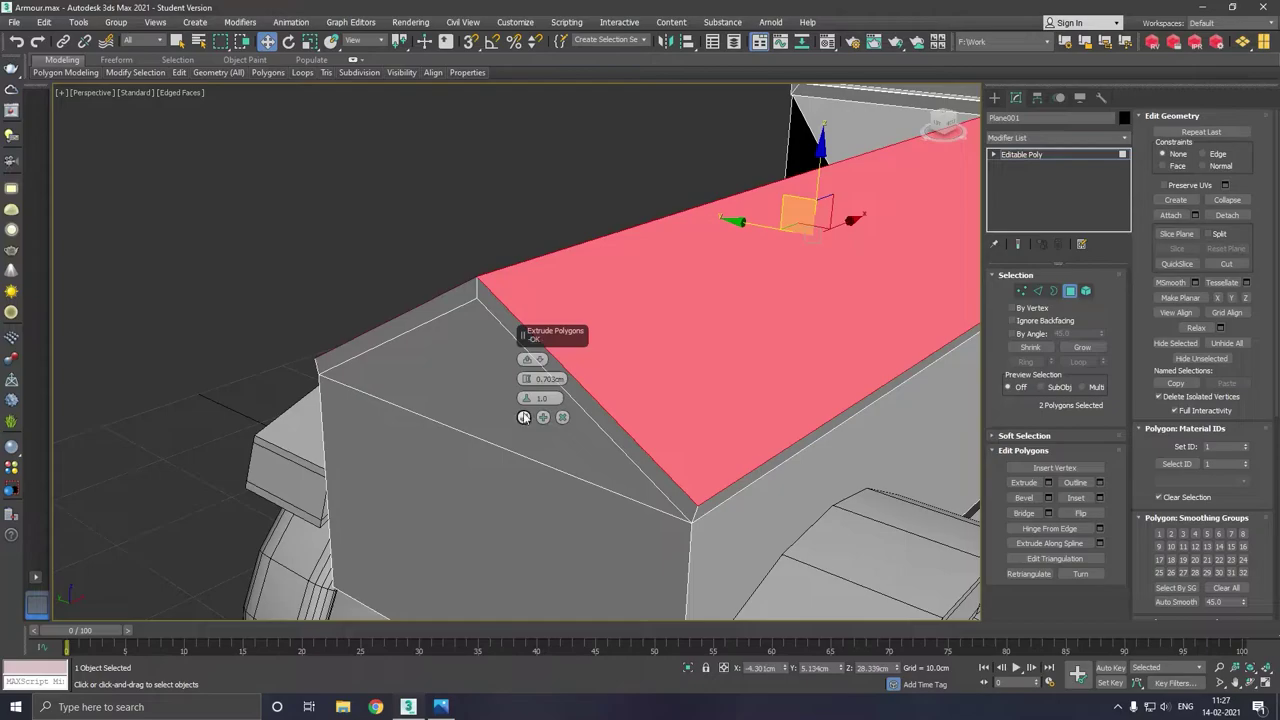
pyautogui.click(523, 417)
pyautogui.scroll(-4, 416, 364)
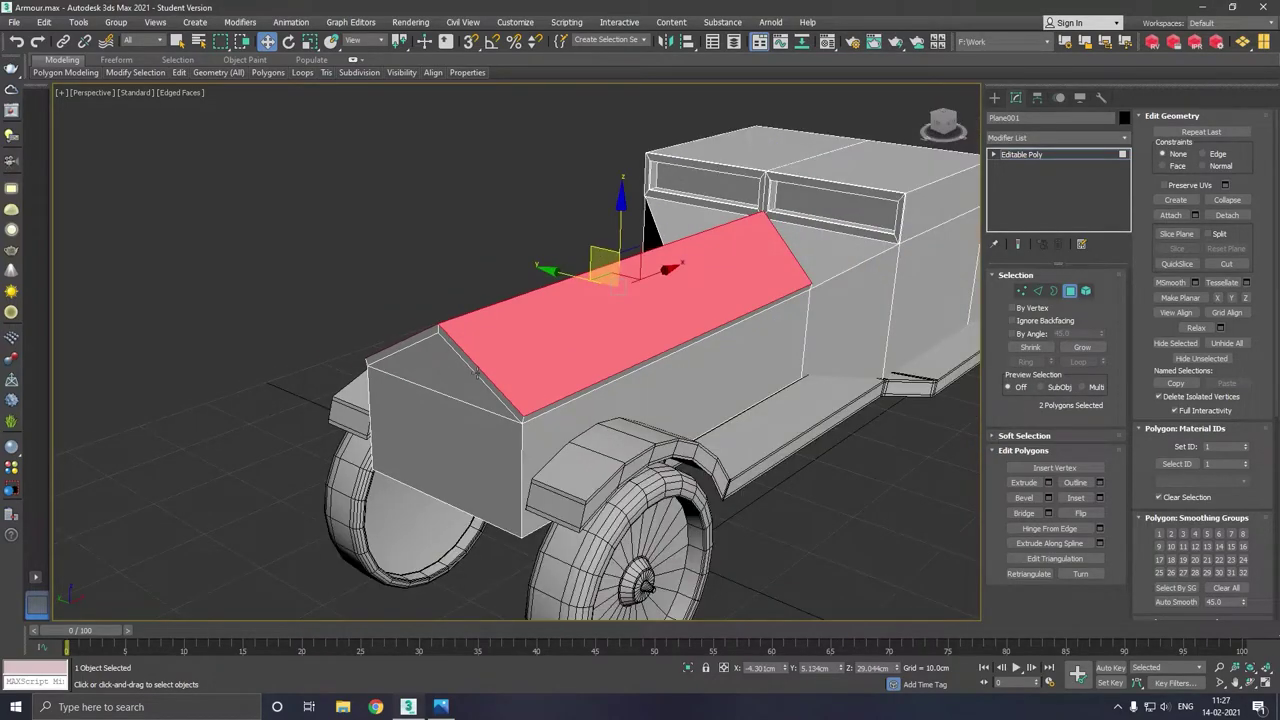
pyautogui.keyDown('alt'); pyautogui.moveTo(591, 368); pyautogui.dragTo(571, 343, button='middle'); pyautogui.keyUp('alt')
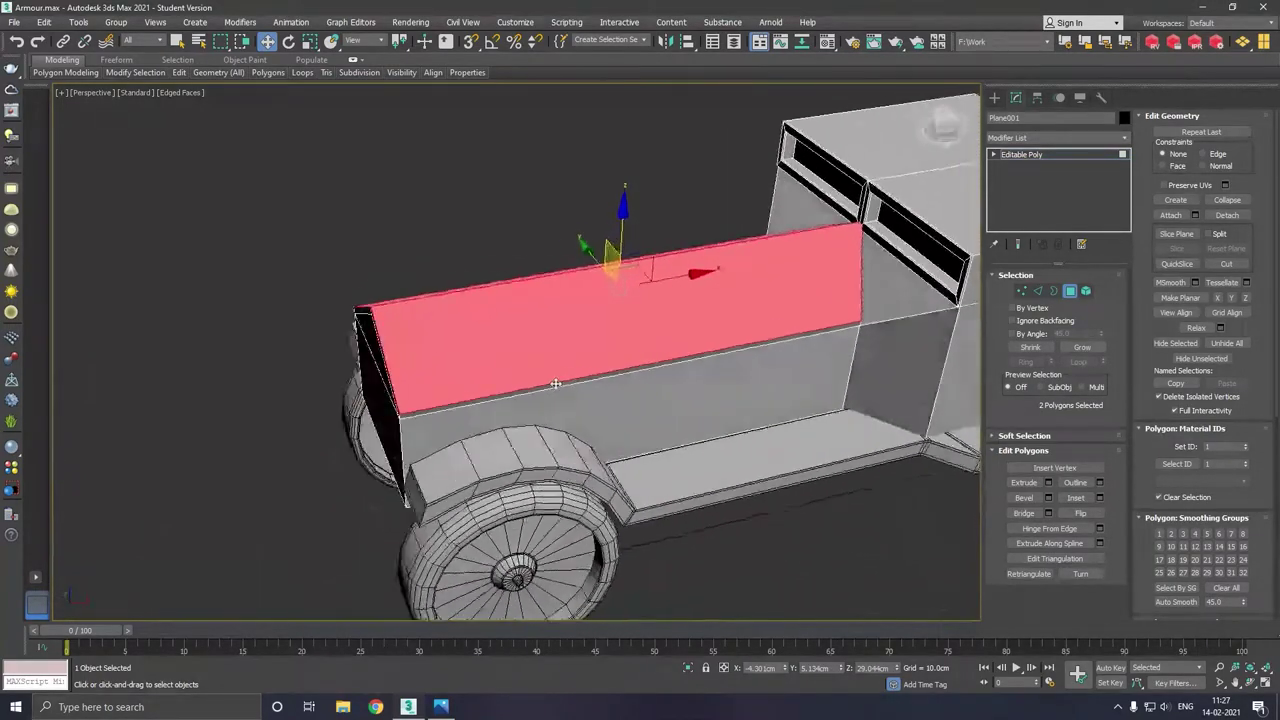
pyautogui.scroll(3, 568, 339)
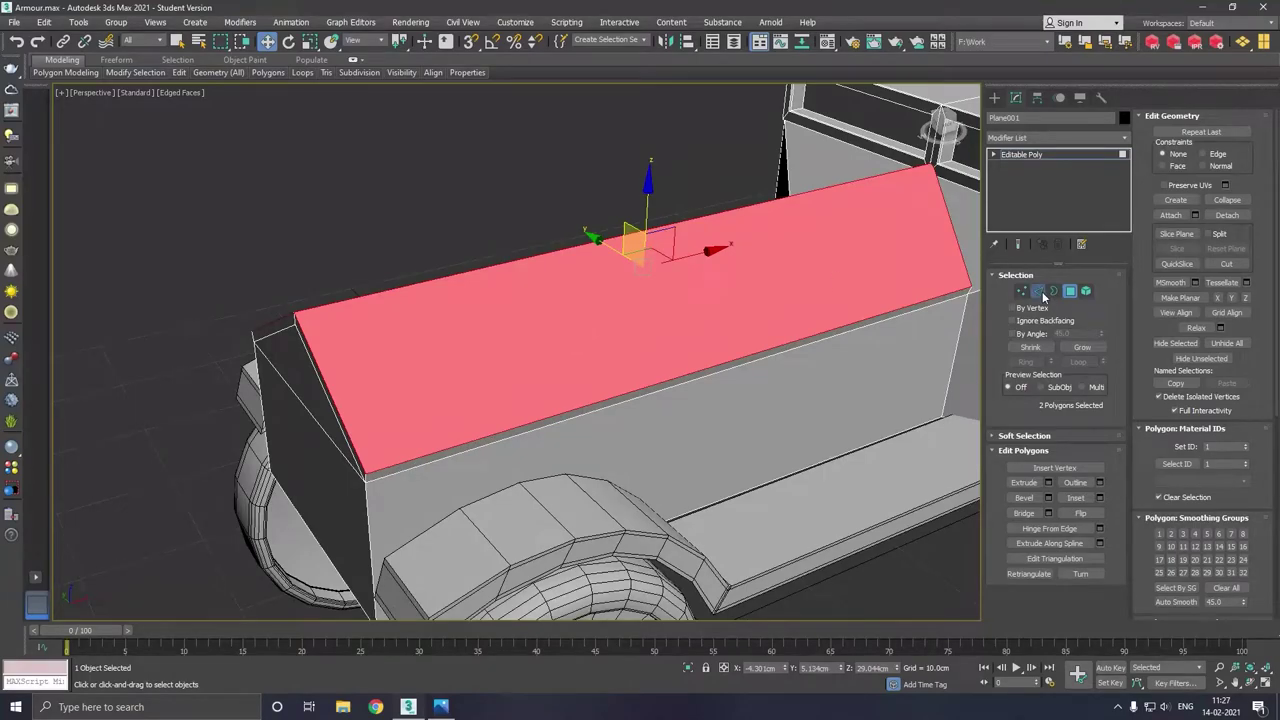
pyautogui.click(1038, 291)
# Ring-select the hood edges and Connect them with 3 segments into four sections.
pyautogui.click(592, 247)
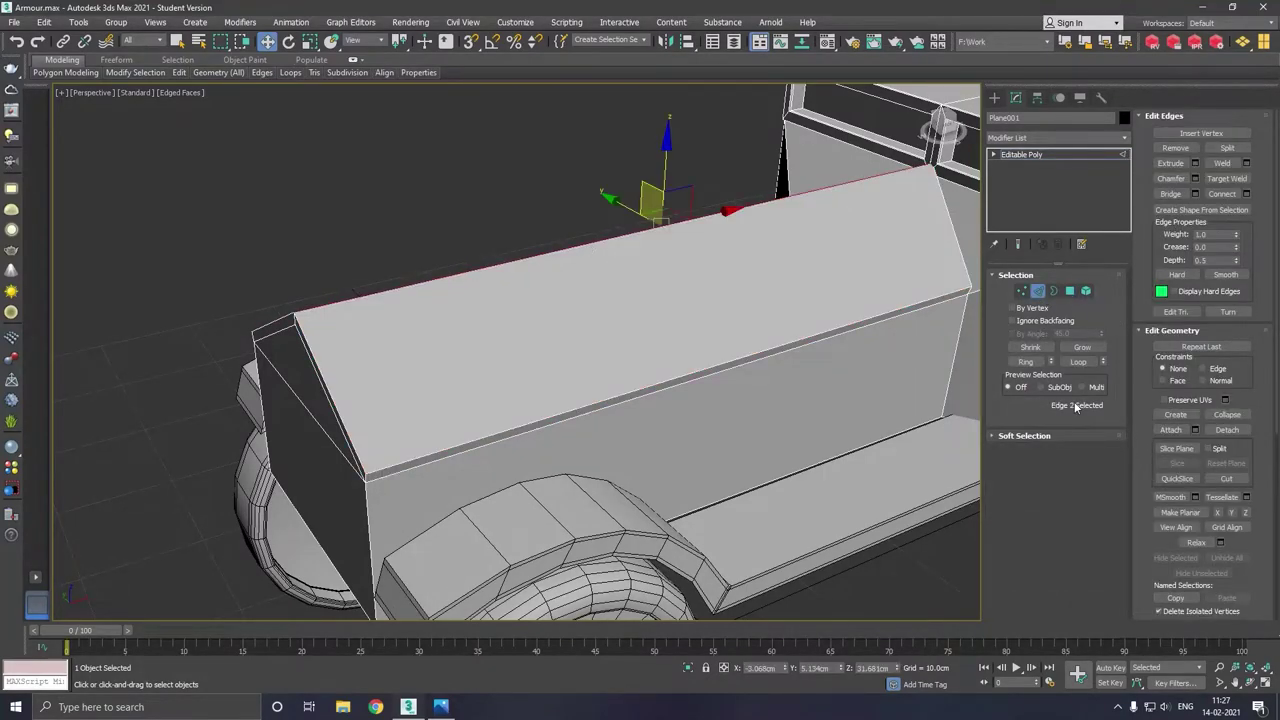
pyautogui.click(1025, 361)
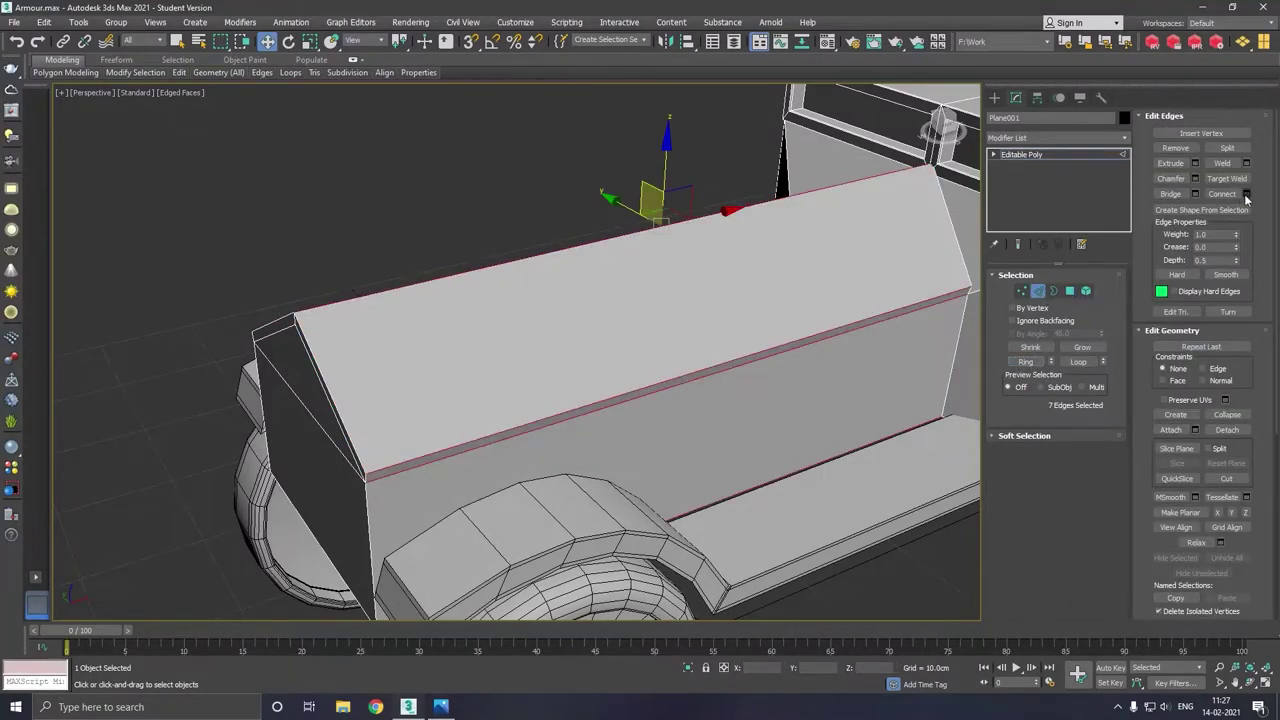
pyautogui.click(1246, 195)
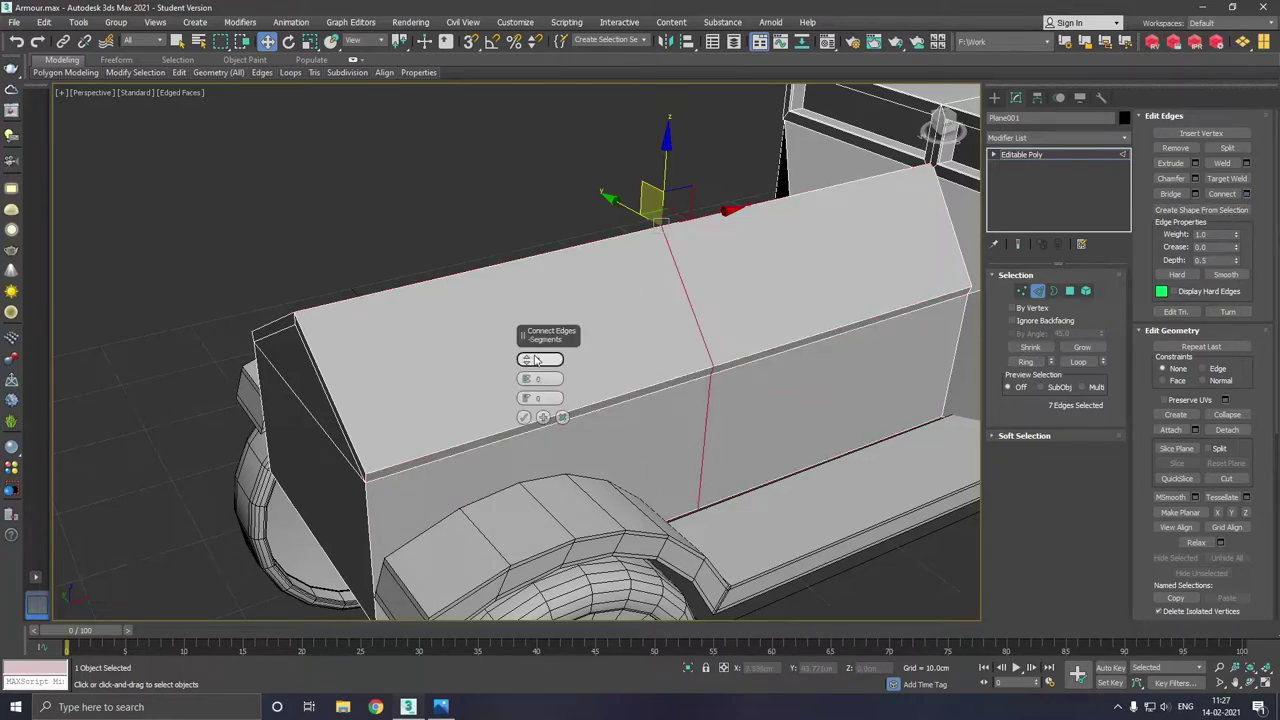
pyautogui.moveTo(526, 360); pyautogui.dragTo(526, 358)
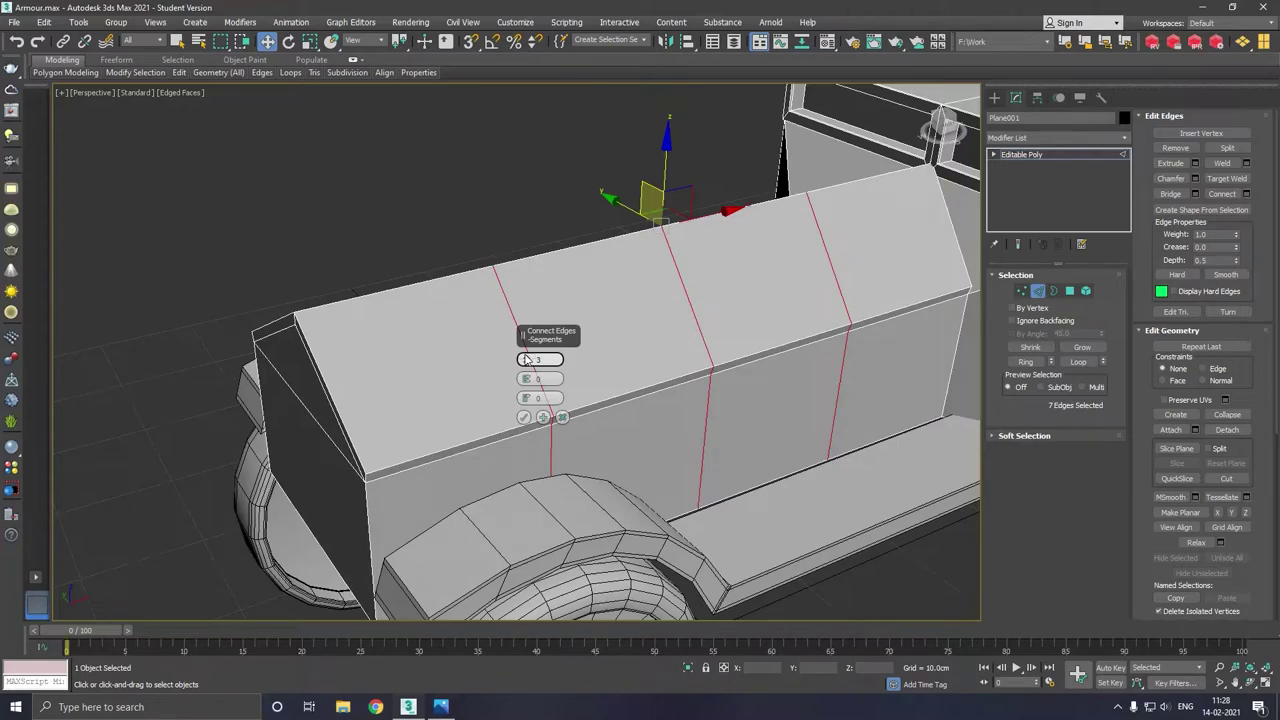
pyautogui.click(523, 417)
pyautogui.click(1070, 292)
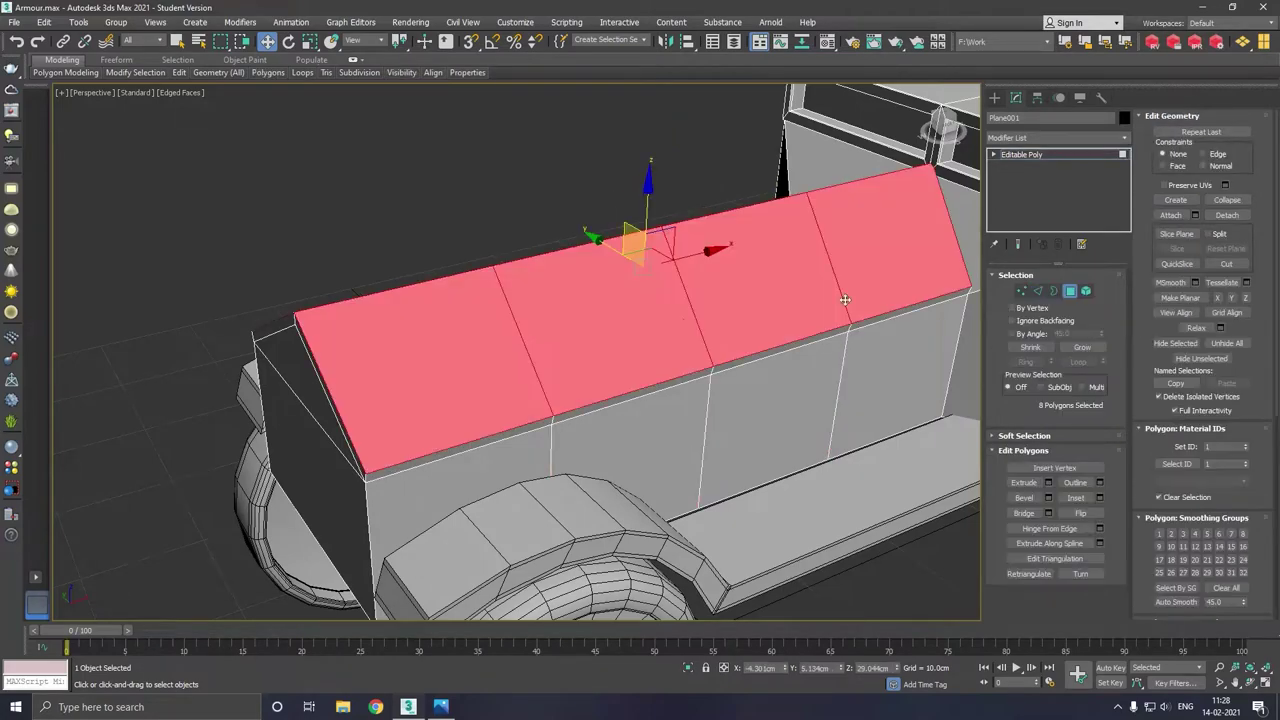
# Select the four top and four side panels of the raised hood.
pyautogui.click(509, 358)
pyautogui.keyDown('ctrl'); pyautogui.click(605, 333); pyautogui.keyUp('ctrl')
pyautogui.keyDown('ctrl'); pyautogui.click(747, 281); pyautogui.keyUp('ctrl')
pyautogui.keyDown('ctrl'); pyautogui.click(871, 251); pyautogui.keyUp('ctrl')
pyautogui.moveTo(764, 291)
pyautogui.keyDown('alt'); pyautogui.mouseDown(button='middle')
pyautogui.moveTo(815, 293)
pyautogui.moveTo(637, 383)
pyautogui.mouseUp(button='middle'); pyautogui.keyUp('alt')
pyautogui.keyDown('ctrl'); pyautogui.click(600, 386); pyautogui.keyUp('ctrl')
pyautogui.keyDown('ctrl'); pyautogui.click(594, 345); pyautogui.keyUp('ctrl')
pyautogui.keyDown('ctrl'); pyautogui.click(581, 255); pyautogui.keyUp('ctrl')
pyautogui.keyDown('ctrl'); pyautogui.click(580, 200); pyautogui.keyUp('ctrl')
pyautogui.keyDown('alt'); pyautogui.moveTo(580, 200); pyautogui.dragTo(700, 230, button='middle'); pyautogui.keyUp('alt')
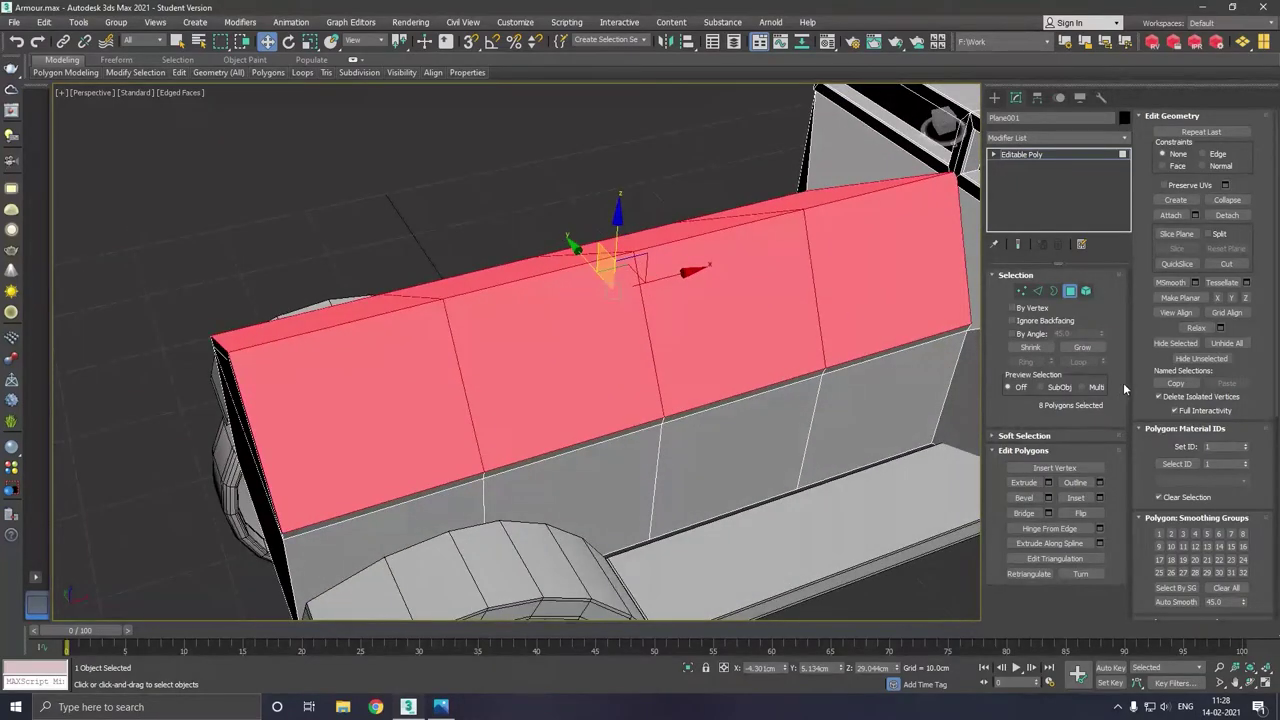
# Inset the eight hood panels and scale them along X into thin strips.
pyautogui.click(1100, 497)
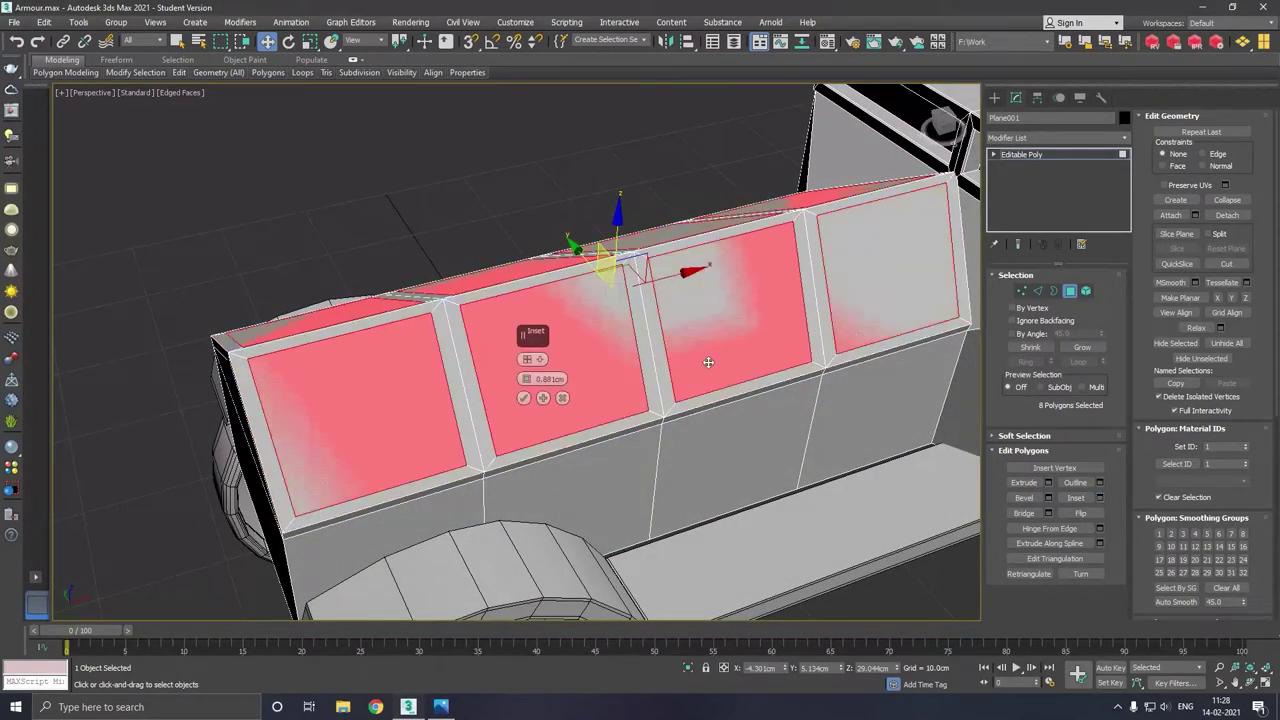
pyautogui.click(523, 398)
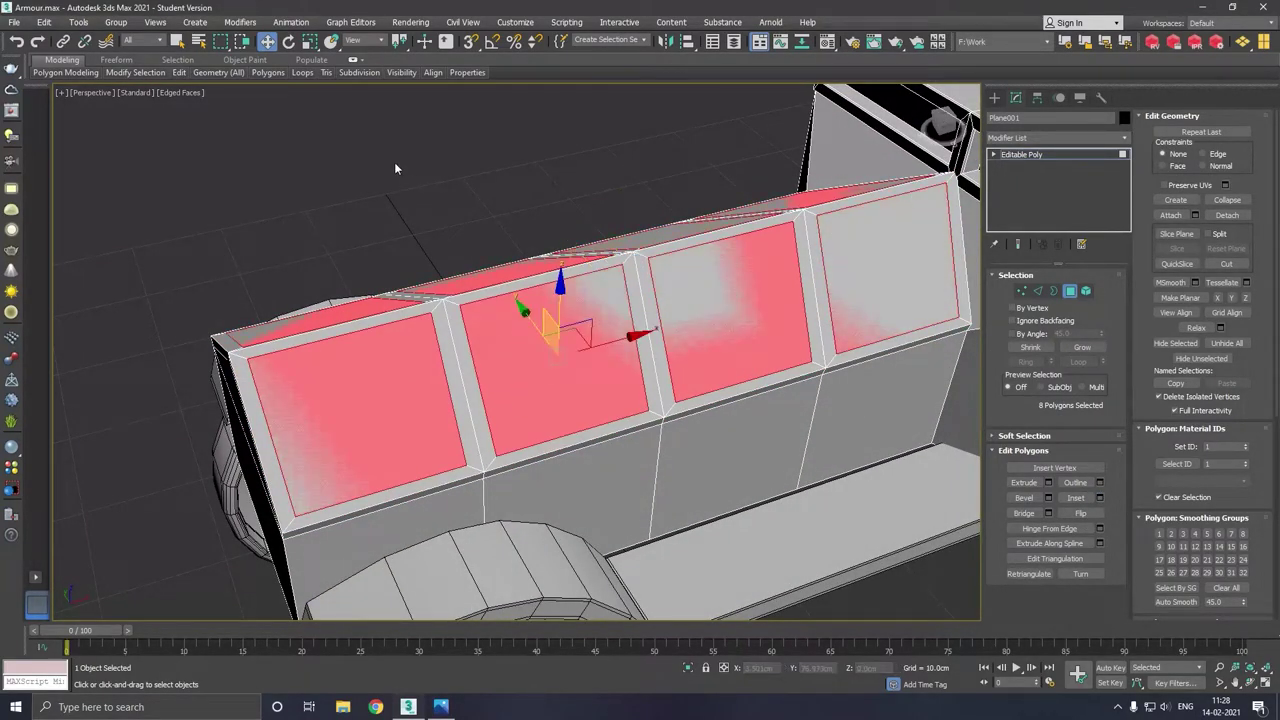
pyautogui.press('r')
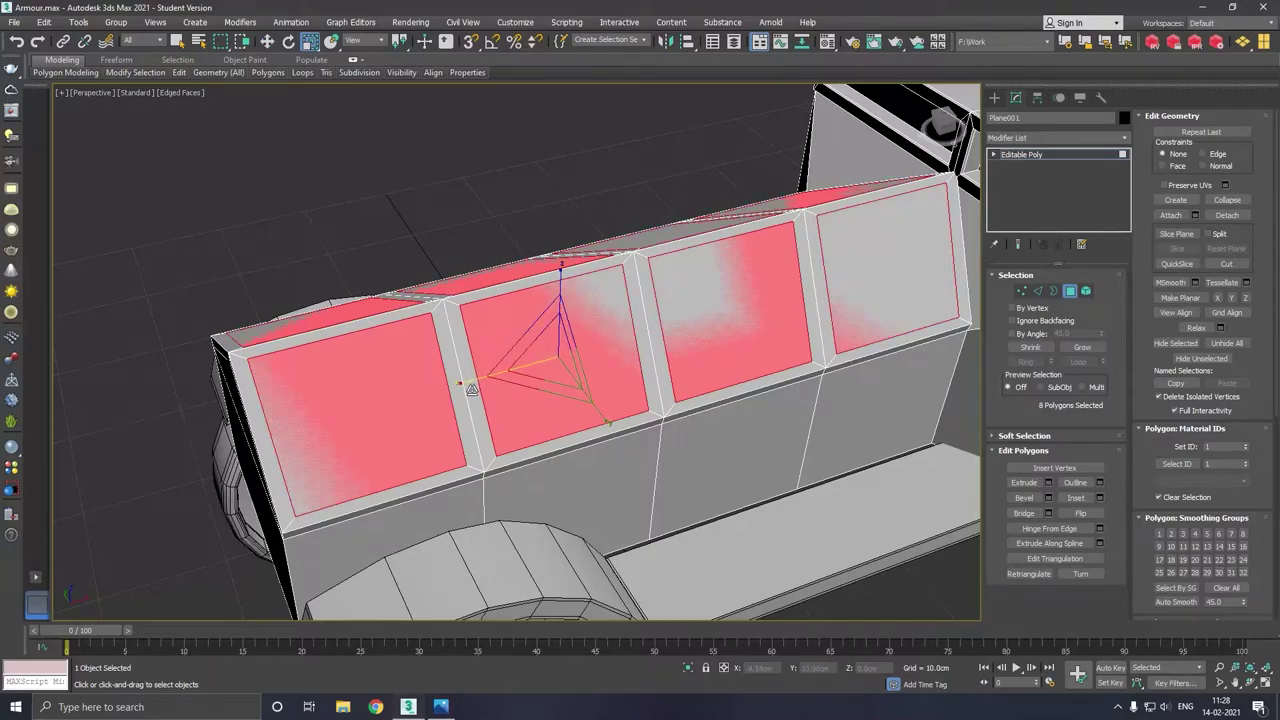
pyautogui.moveTo(469, 390); pyautogui.dragTo(594, 345)
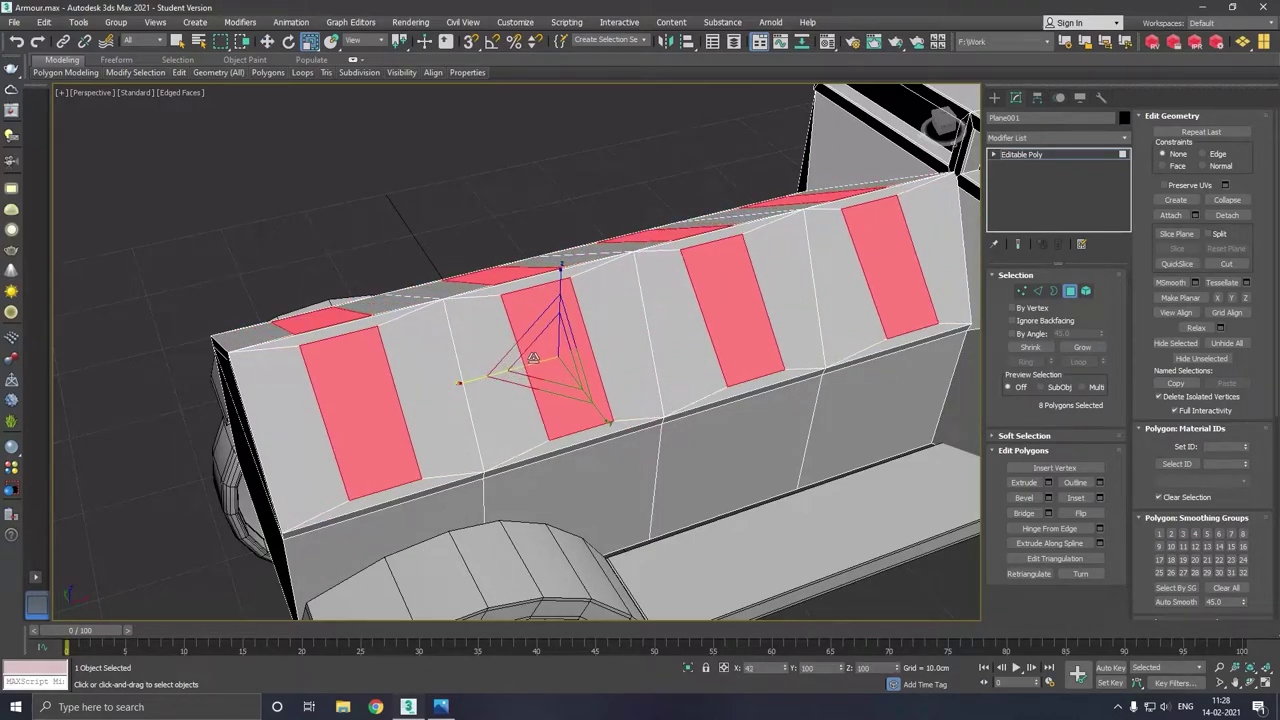
pyautogui.moveTo(594, 345); pyautogui.dragTo(775, 330)
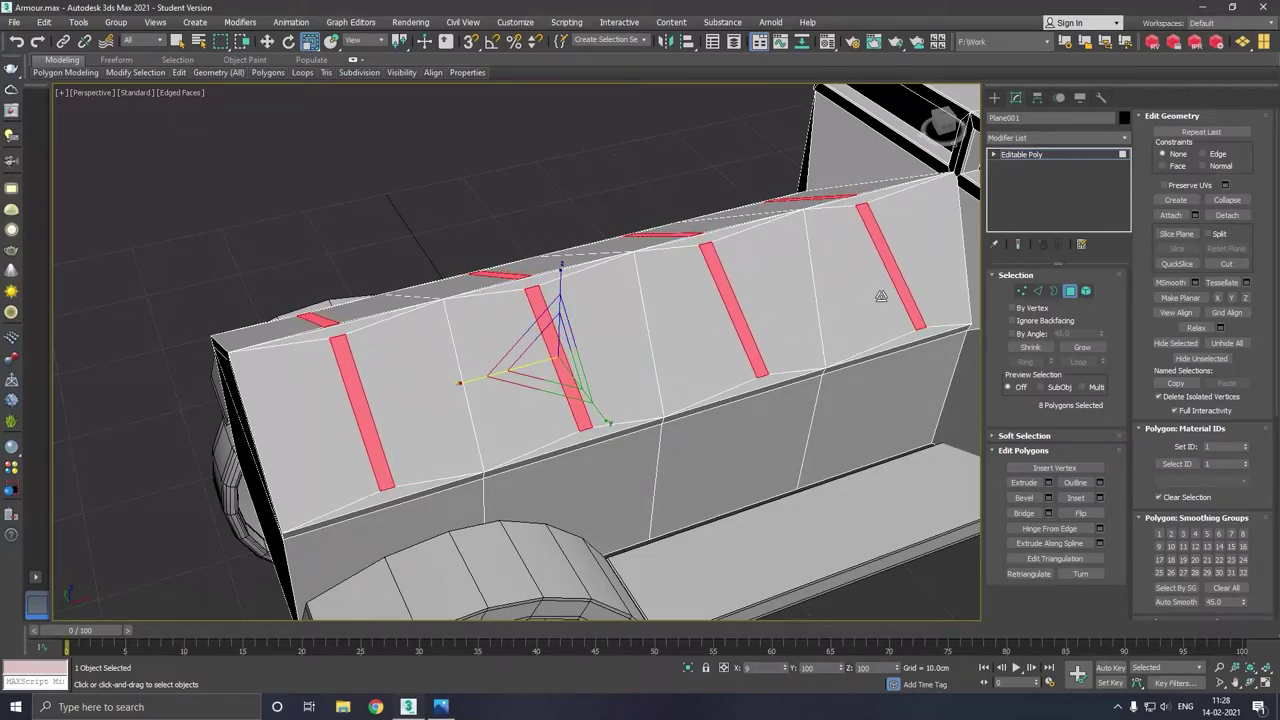
# Rotate the strips diagonally across the hood using the Local coordinate system.
pyautogui.press('e')
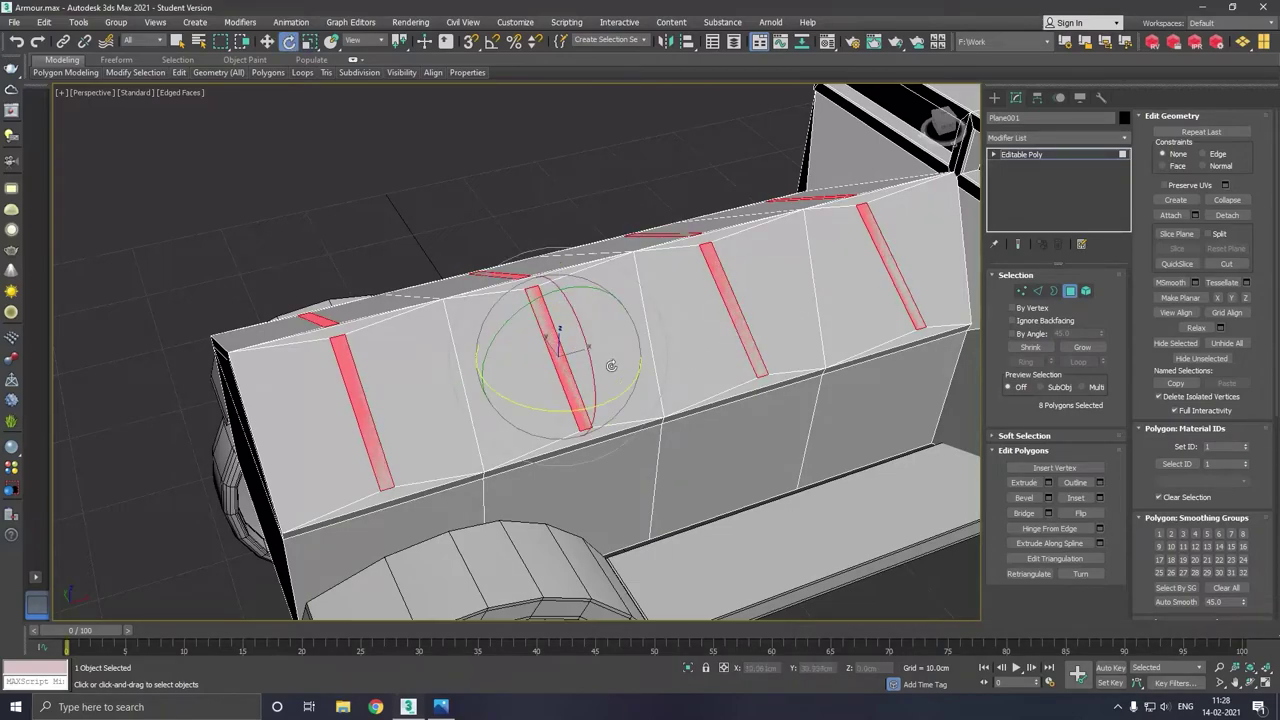
pyautogui.click(375, 42)
pyautogui.click(364, 88)
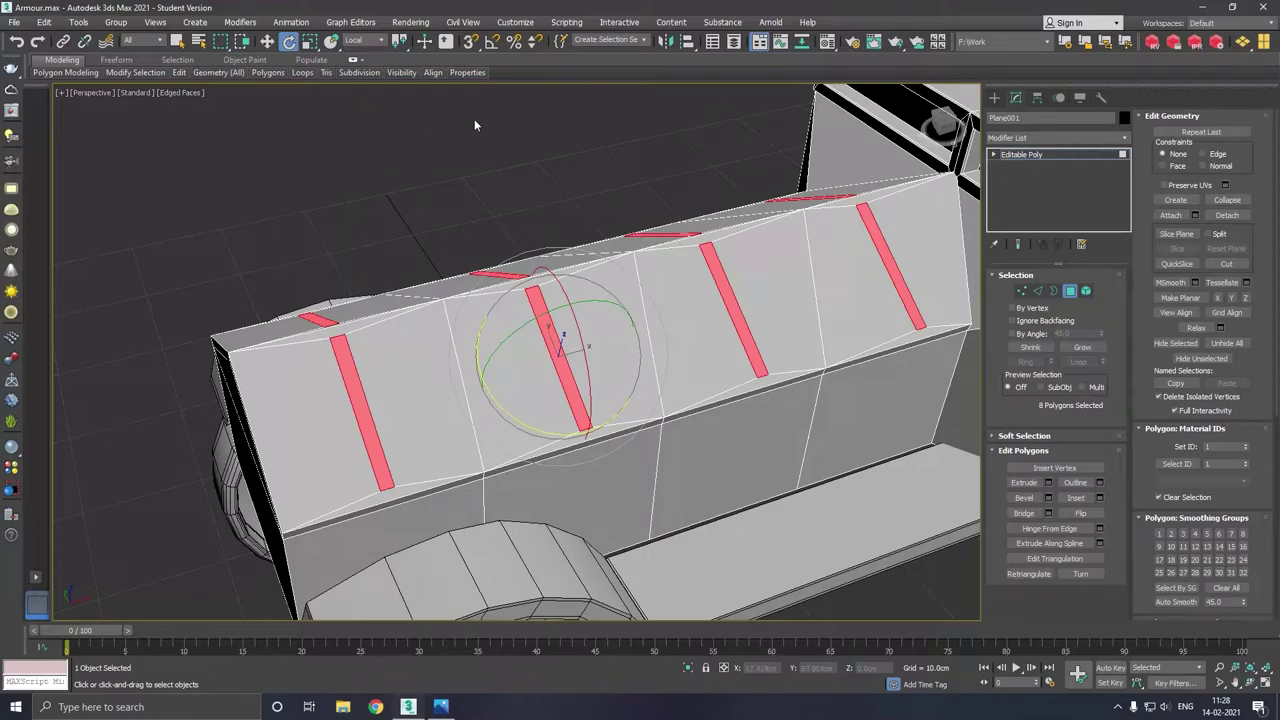
pyautogui.moveTo(553, 440); pyautogui.dragTo(504, 439)
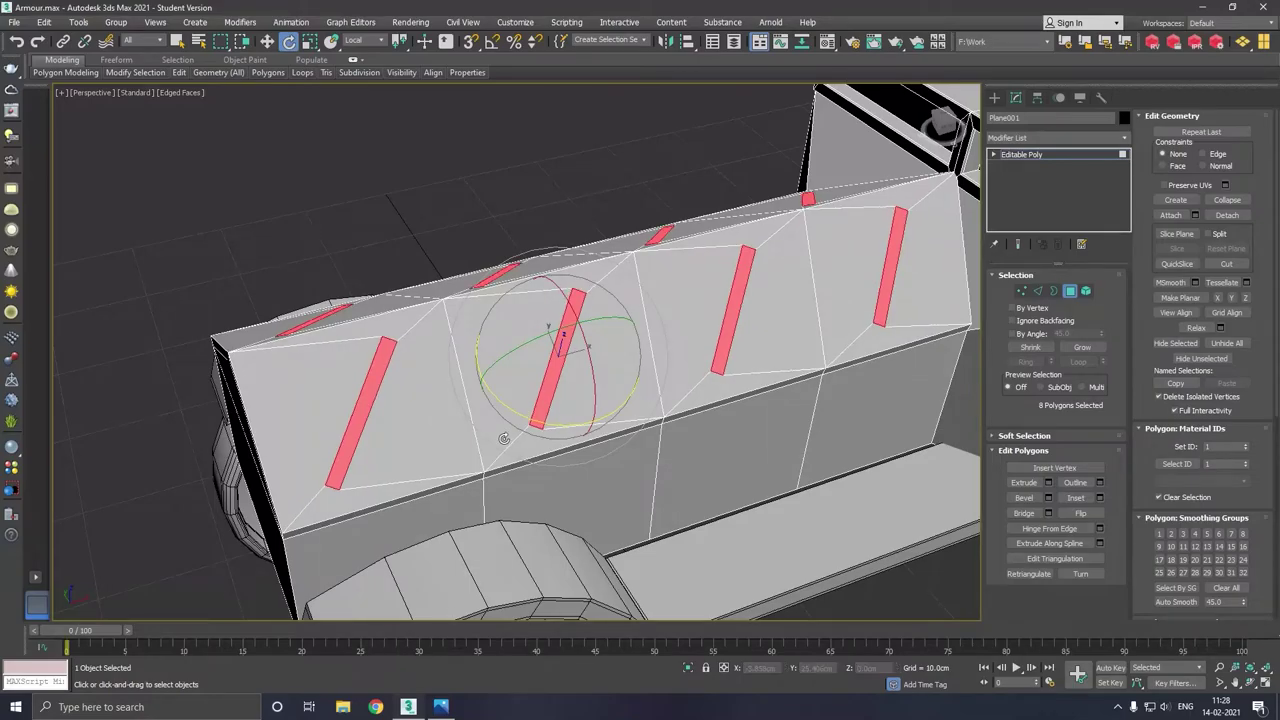
pyautogui.keyDown('alt'); pyautogui.moveTo(504, 439); pyautogui.dragTo(318, 240, button='middle'); pyautogui.keyUp('alt')
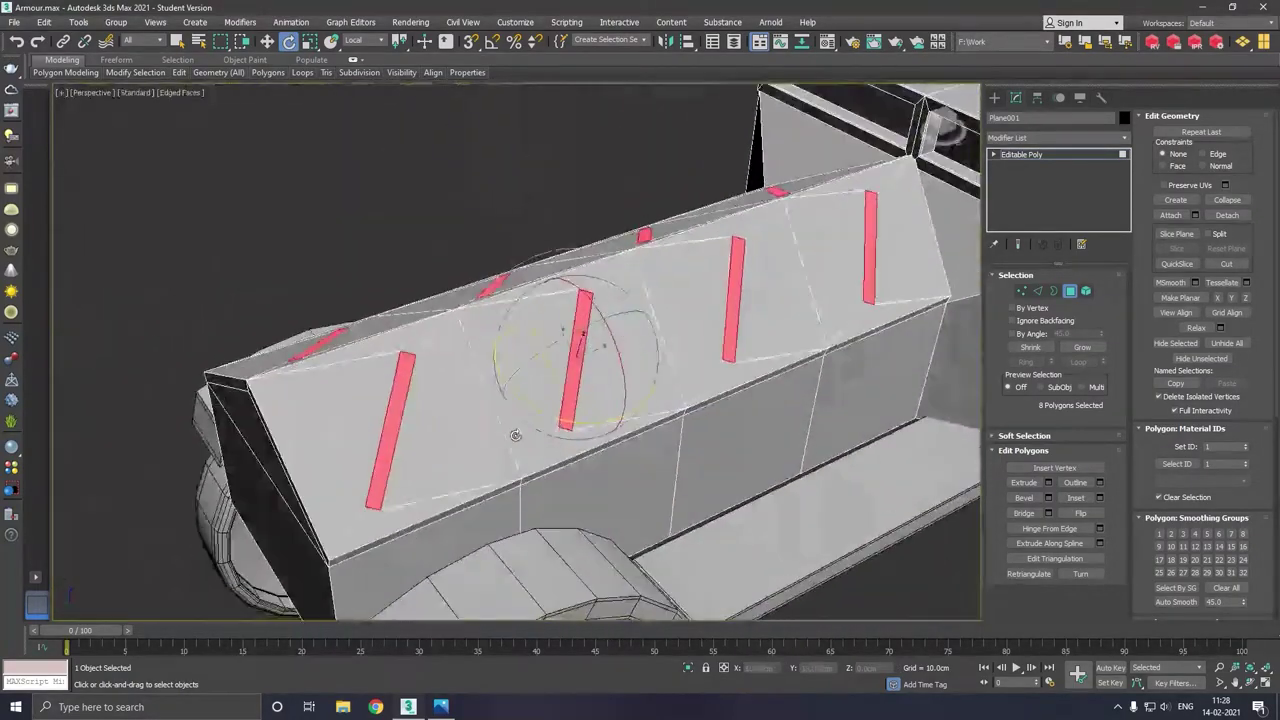
pyautogui.press('w')
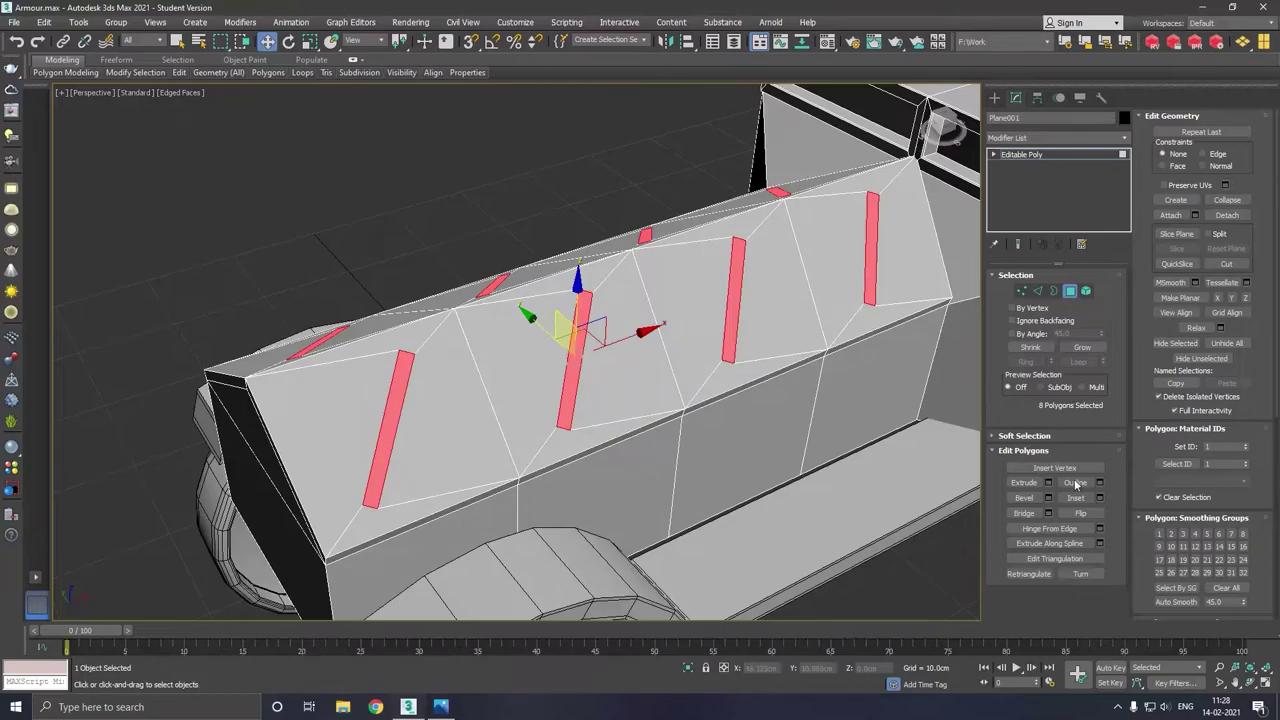
pyautogui.click(1048, 482)
# Extrude the diagonal hood strips 0.584cm upward into raised ribs.
pyautogui.keyDown('alt'); pyautogui.moveTo(705, 416); pyautogui.dragTo(738, 384, button='middle'); pyautogui.keyUp('alt')
pyautogui.moveTo(525, 384)
pyautogui.mouseDown()
pyautogui.moveTo(525, 399)
pyautogui.moveTo(525, 385)
pyautogui.mouseUp()
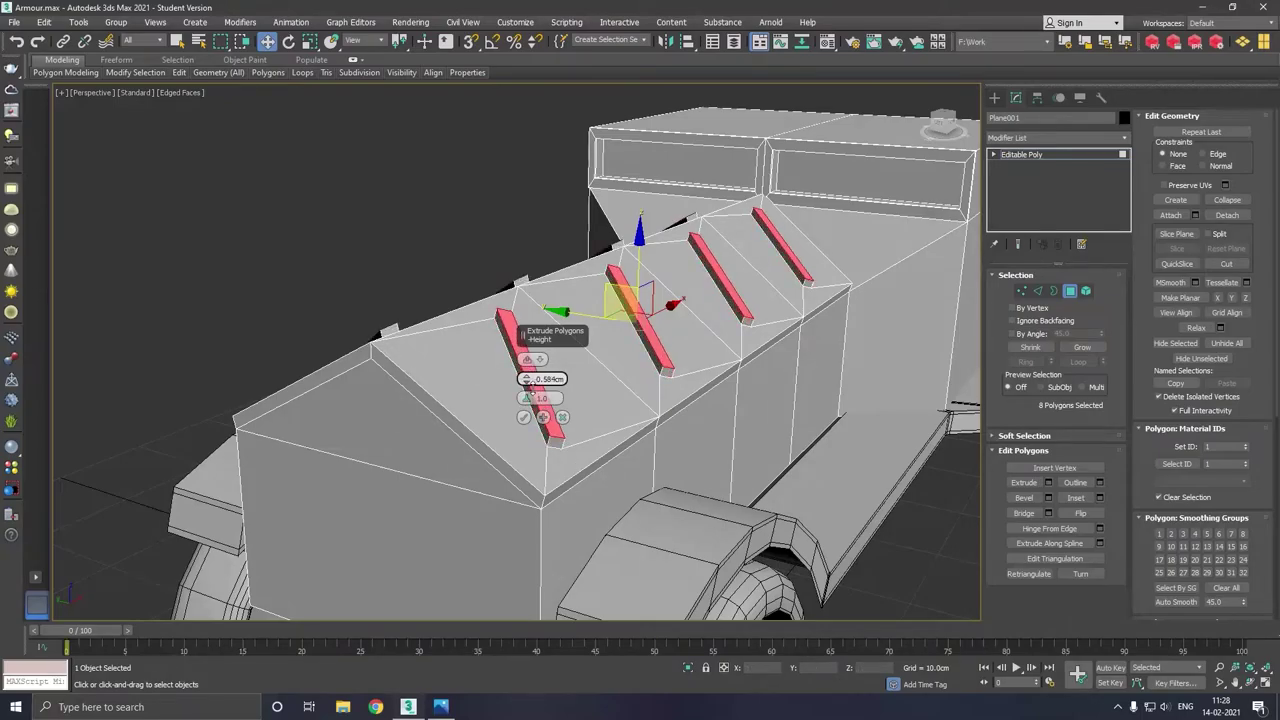
pyautogui.moveTo(607, 405)
pyautogui.keyDown('alt'); pyautogui.mouseDown(button='middle')
pyautogui.moveTo(646, 398)
pyautogui.moveTo(588, 418)
pyautogui.moveTo(540, 402)
pyautogui.mouseUp(button='middle'); pyautogui.keyUp('alt')
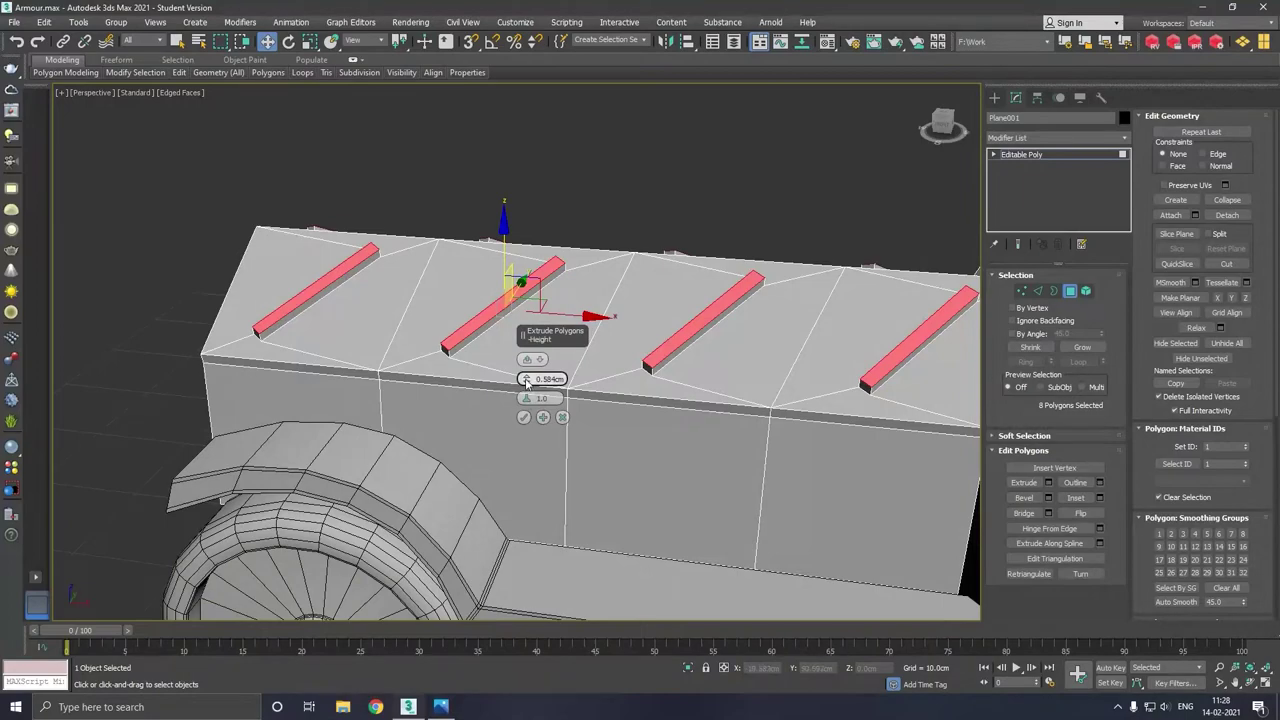
pyautogui.moveTo(528, 393); pyautogui.dragTo(526, 386)
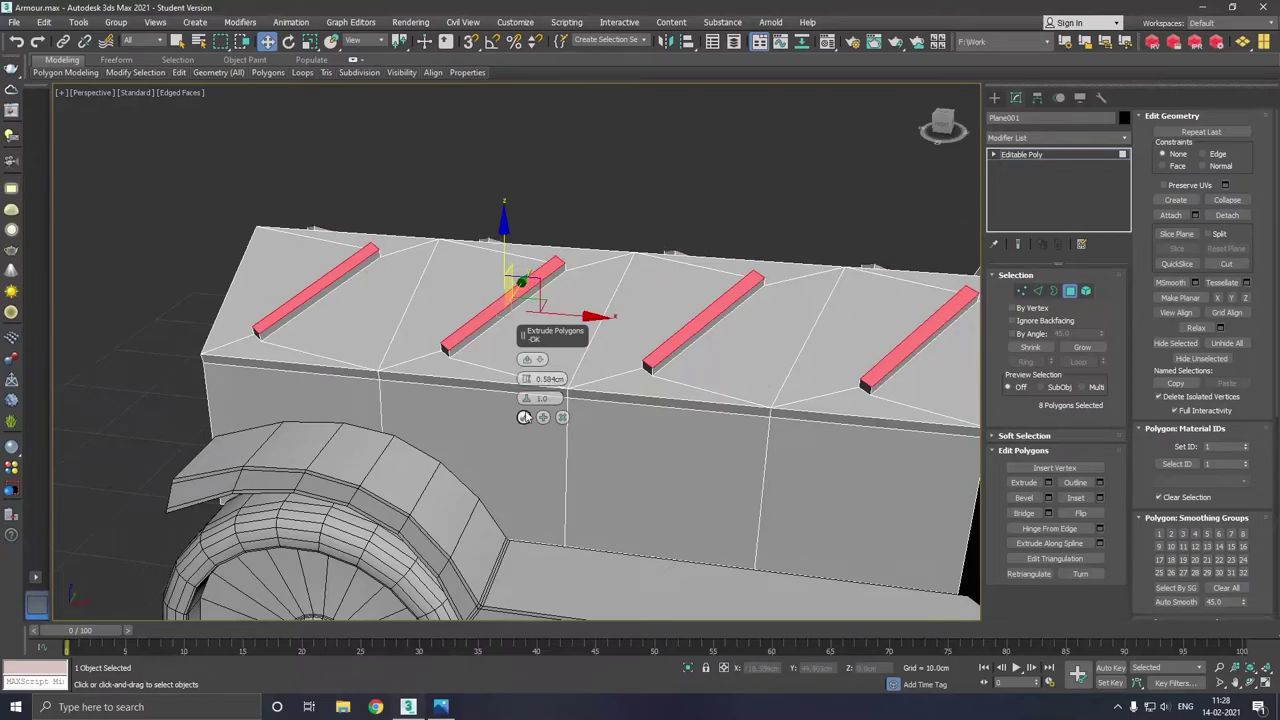
pyautogui.click(523, 417)
# Grow the rib selection, convert it to edges, and return to object level.
pyautogui.moveTo(528, 420)
pyautogui.keyDown('alt'); pyautogui.mouseDown(button='middle')
pyautogui.moveTo(450, 376)
pyautogui.moveTo(614, 397)
pyautogui.moveTo(583, 397)
pyautogui.mouseUp(button='middle'); pyautogui.keyUp('alt')
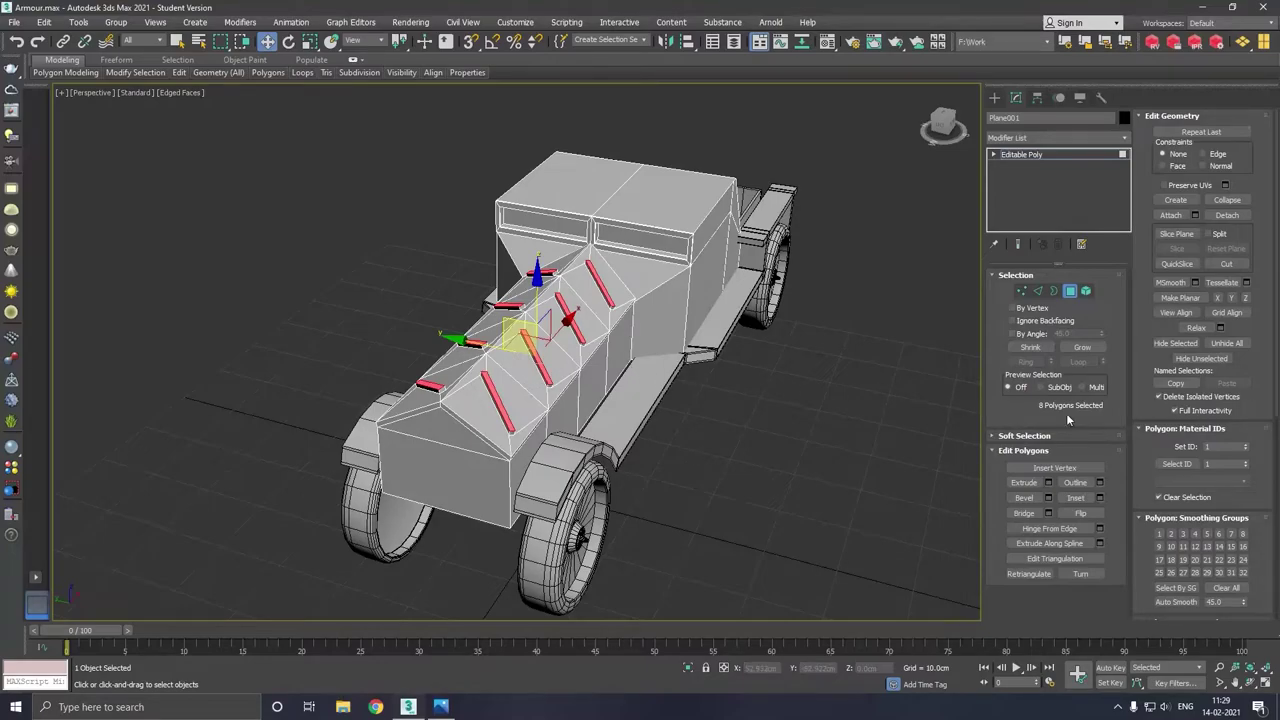
pyautogui.click(1078, 348)
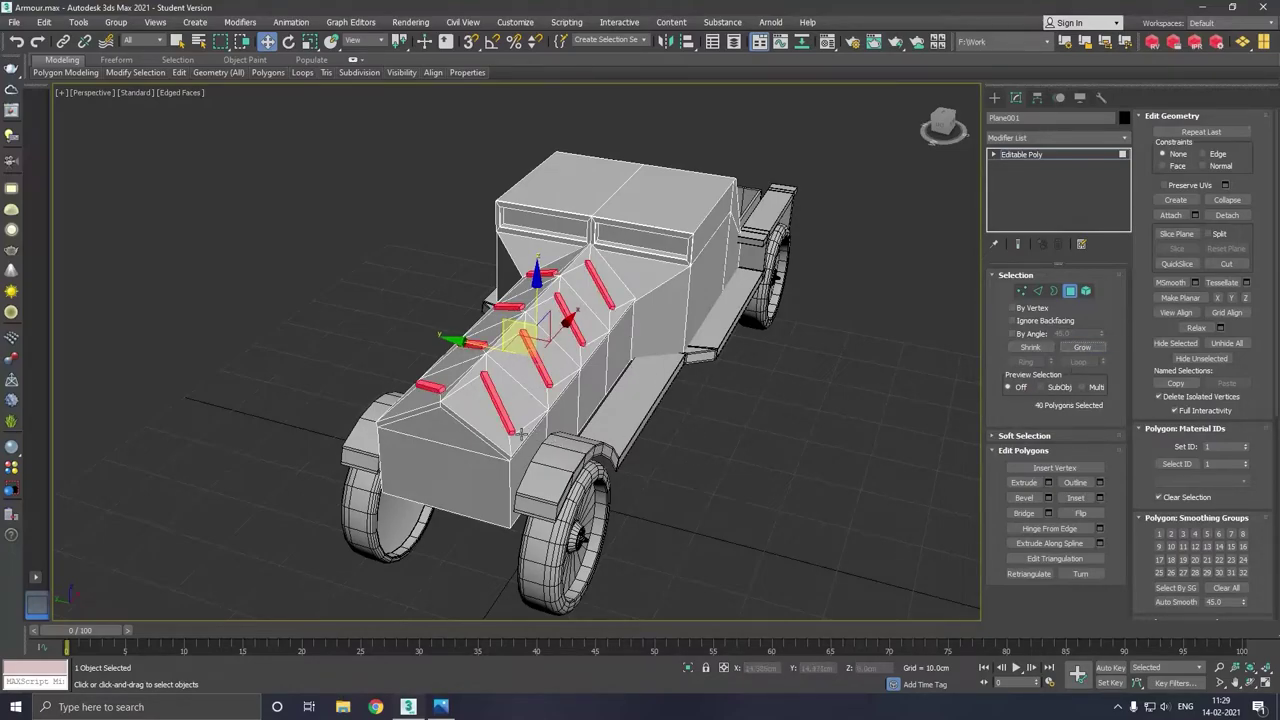
pyautogui.scroll(5, 519, 432)
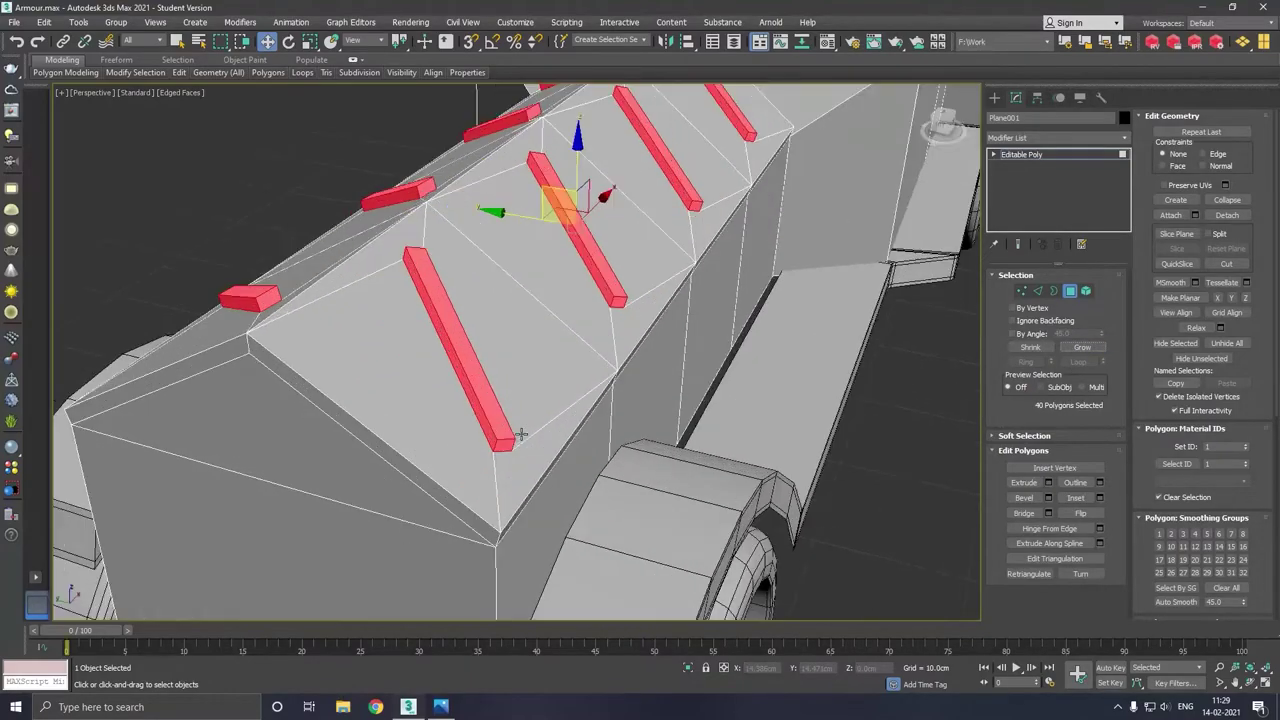
pyautogui.keyDown('ctrl'); pyautogui.click(1037, 291); pyautogui.keyUp('ctrl')
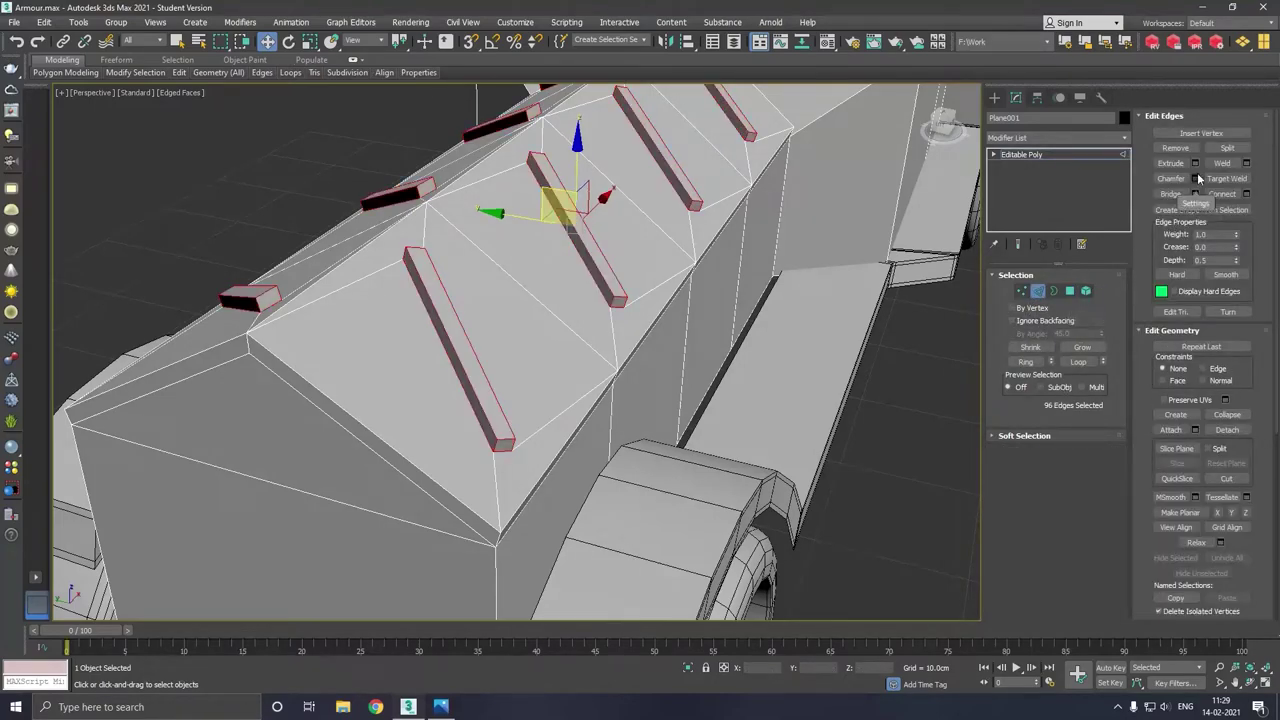
pyautogui.click(1054, 152)
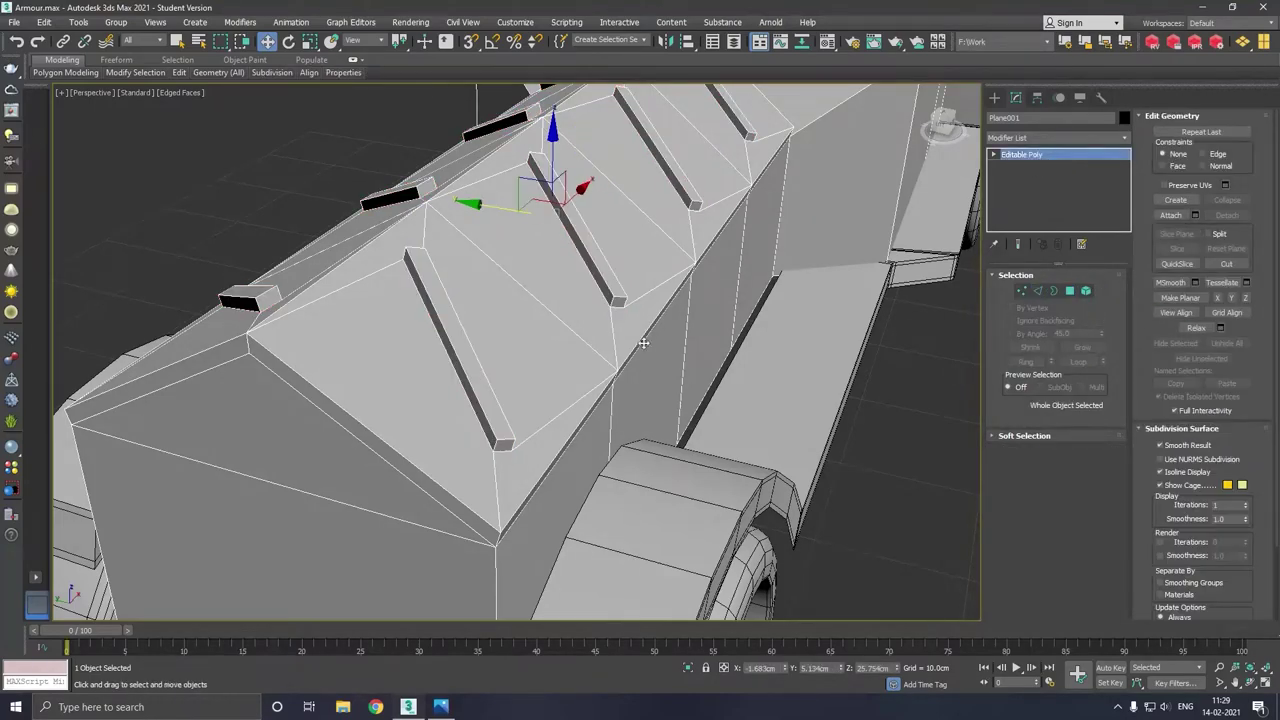
pyautogui.scroll(-5, 721, 404)
pyautogui.scroll(-2, 721, 404)
pyautogui.moveTo(721, 404)
pyautogui.keyDown('alt'); pyautogui.mouseDown(button='middle')
pyautogui.moveTo(682, 392)
pyautogui.moveTo(680, 404)
pyautogui.mouseUp(button='middle'); pyautogui.keyUp('alt')
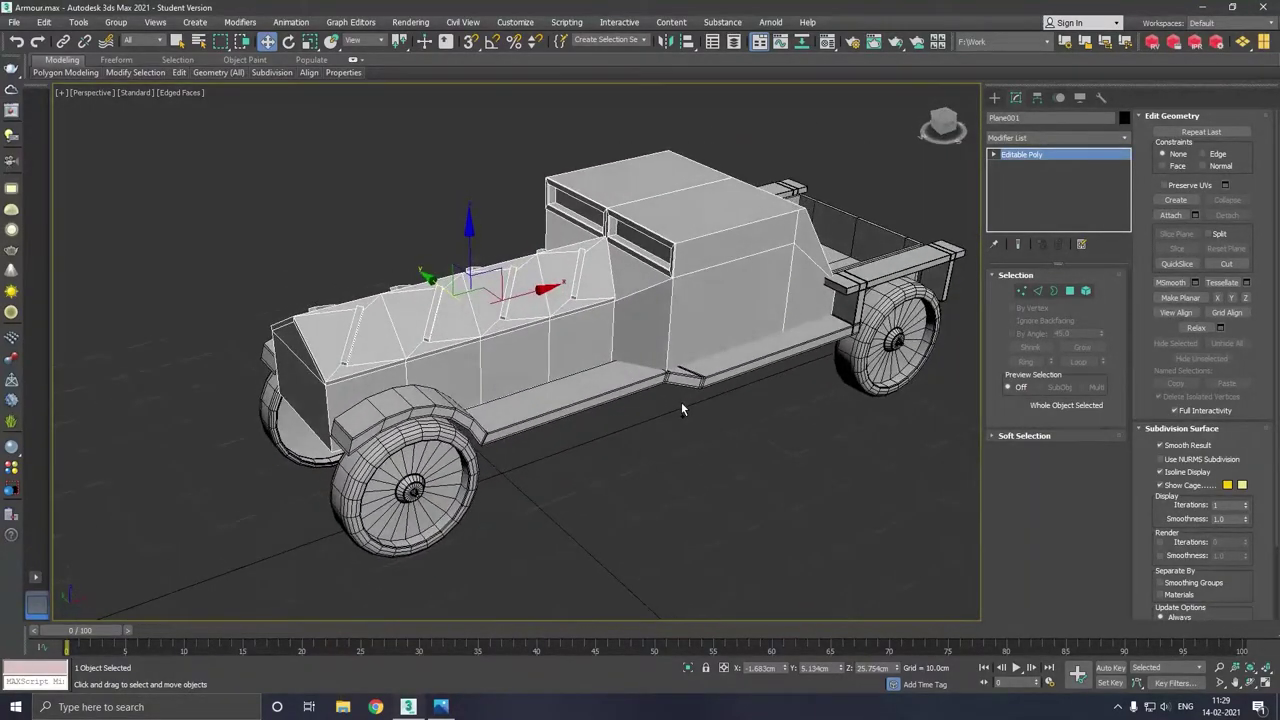
pyautogui.moveTo(701, 402)
pyautogui.keyDown('alt'); pyautogui.mouseDown(button='middle')
pyautogui.moveTo(959, 401)
pyautogui.moveTo(743, 377)
pyautogui.moveTo(757, 370)
pyautogui.moveTo(774, 390)
pyautogui.mouseUp(button='middle'); pyautogui.keyUp('alt')
pyautogui.keyDown('alt'); pyautogui.moveTo(404, 444); pyautogui.dragTo(546, 451, button='middle'); pyautogui.keyUp('alt')
pyautogui.click(539, 462)
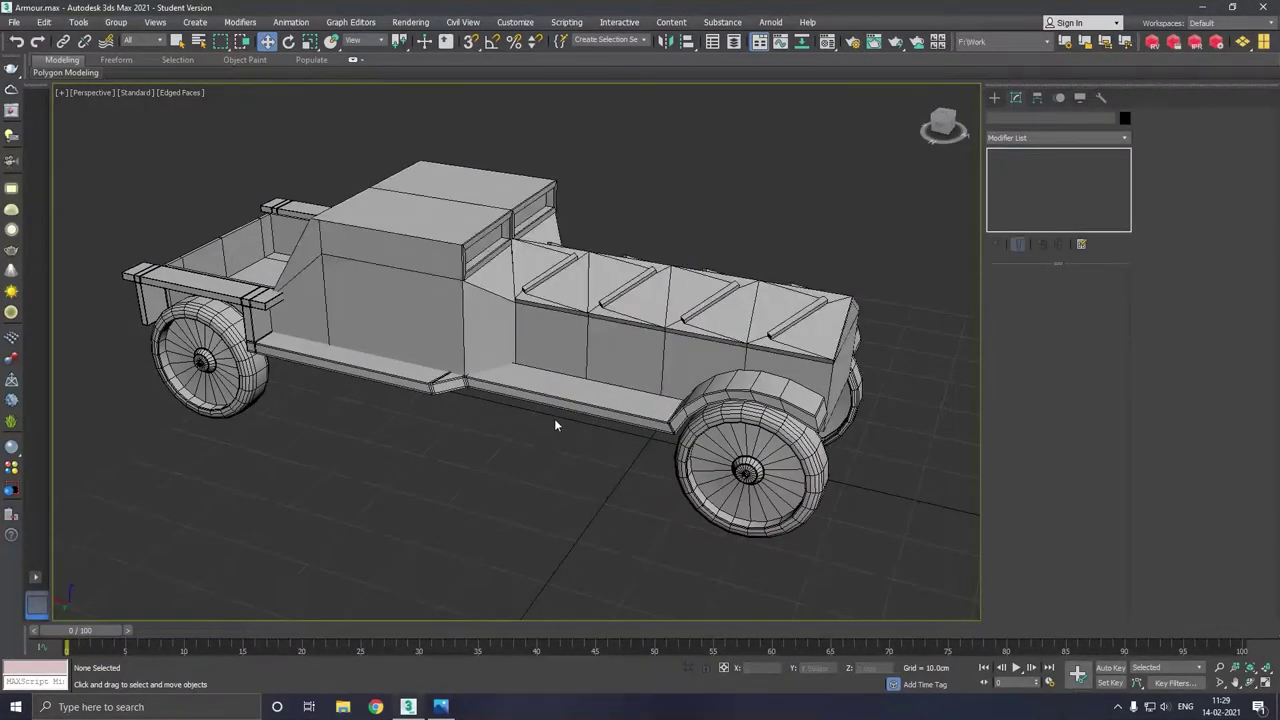
pyautogui.scroll(-3, 553, 425)
pyautogui.click(561, 417)
pyautogui.keyDown('alt'); pyautogui.moveTo(561, 417); pyautogui.dragTo(506, 425, button='middle'); pyautogui.keyUp('alt')
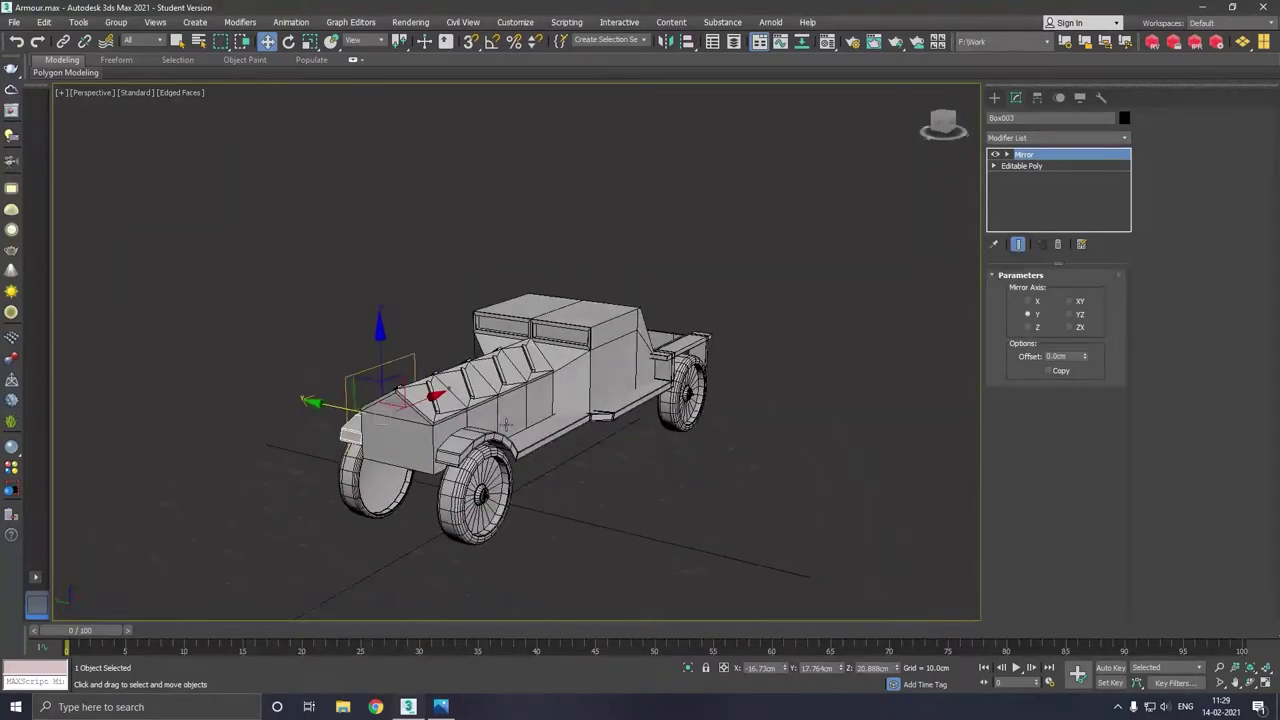
pyautogui.scroll(2, 406, 455)
pyautogui.click(426, 468)
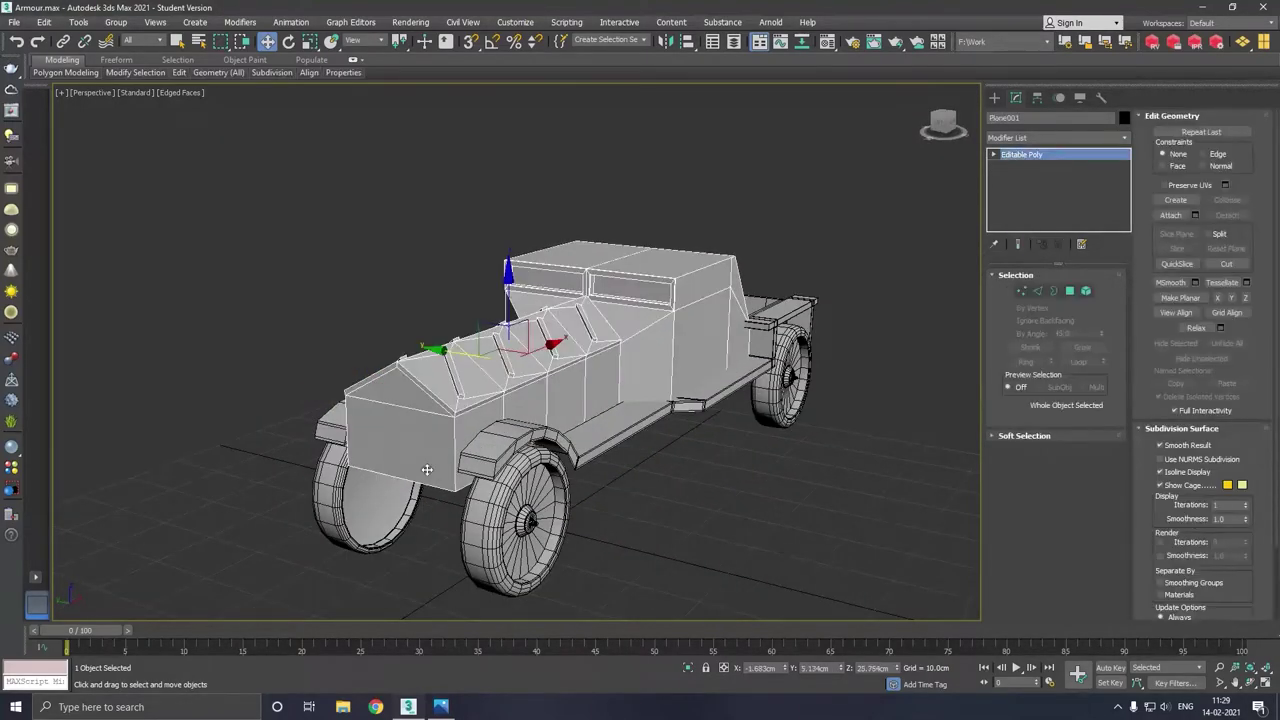
pyautogui.scroll(-2, 518, 455)
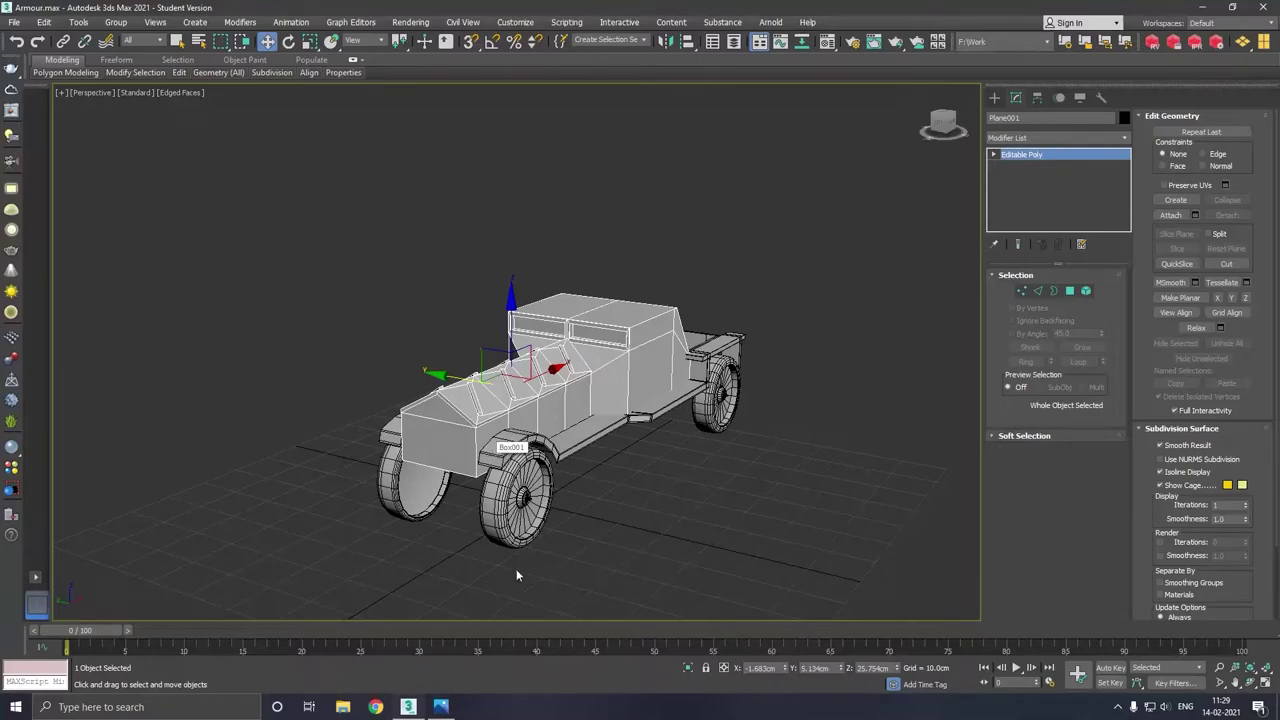
pyautogui.keyDown('alt'); pyautogui.moveTo(517, 574); pyautogui.dragTo(540, 520, button='middle'); pyautogui.keyUp('alt')
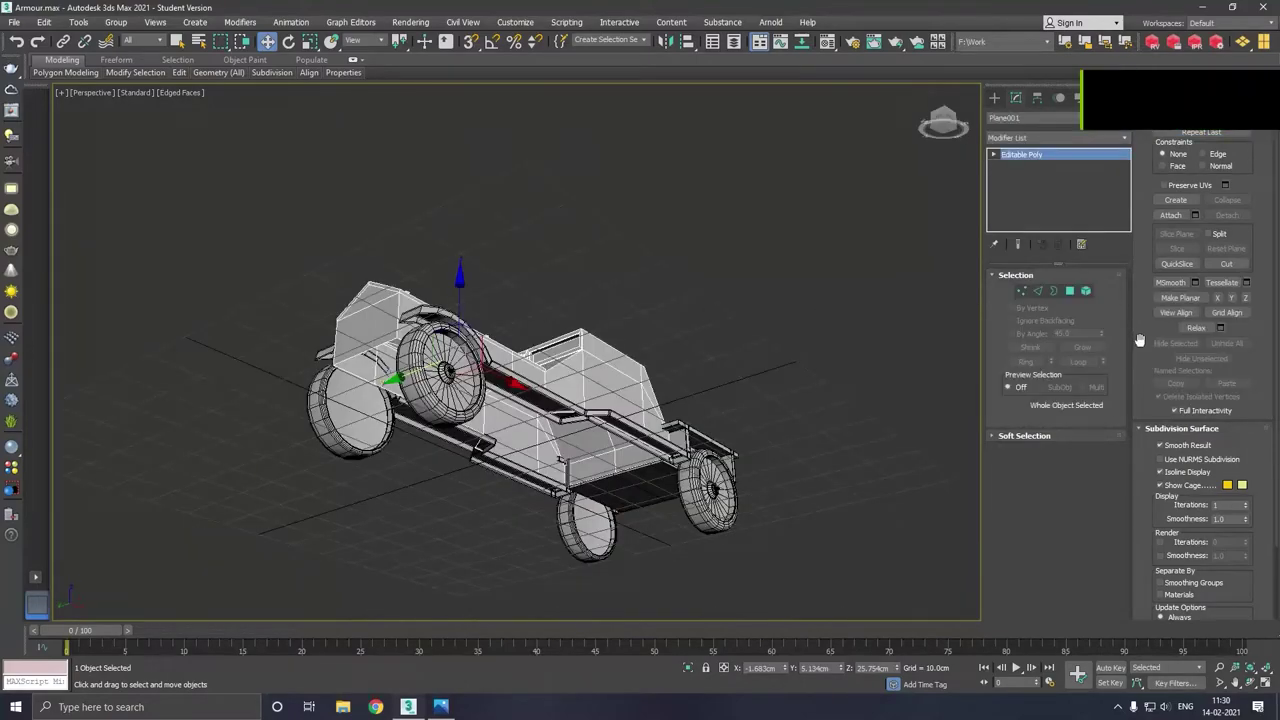
pyautogui.click(1053, 290)
# Select the lower body border and try pulling it down, then undo that attempt.
pyautogui.click(378, 362)
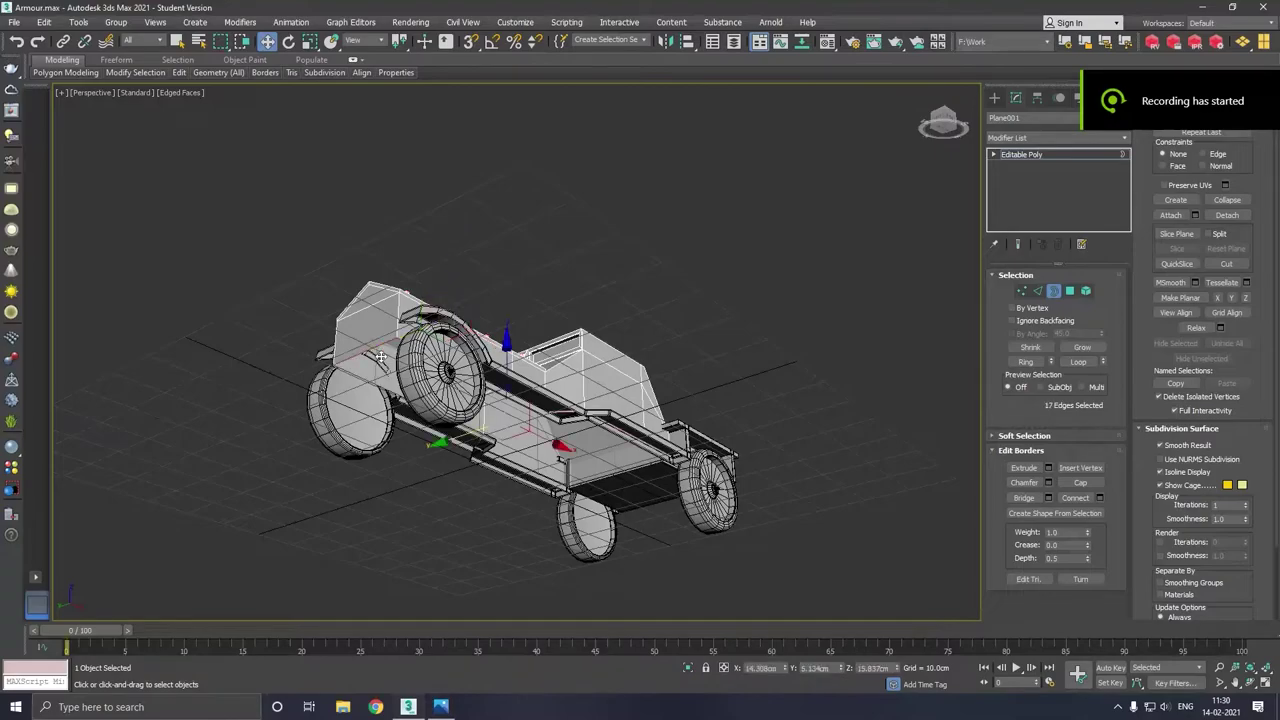
pyautogui.keyDown('alt'); pyautogui.moveTo(588, 418); pyautogui.dragTo(596, 466, button='middle'); pyautogui.keyUp('alt')
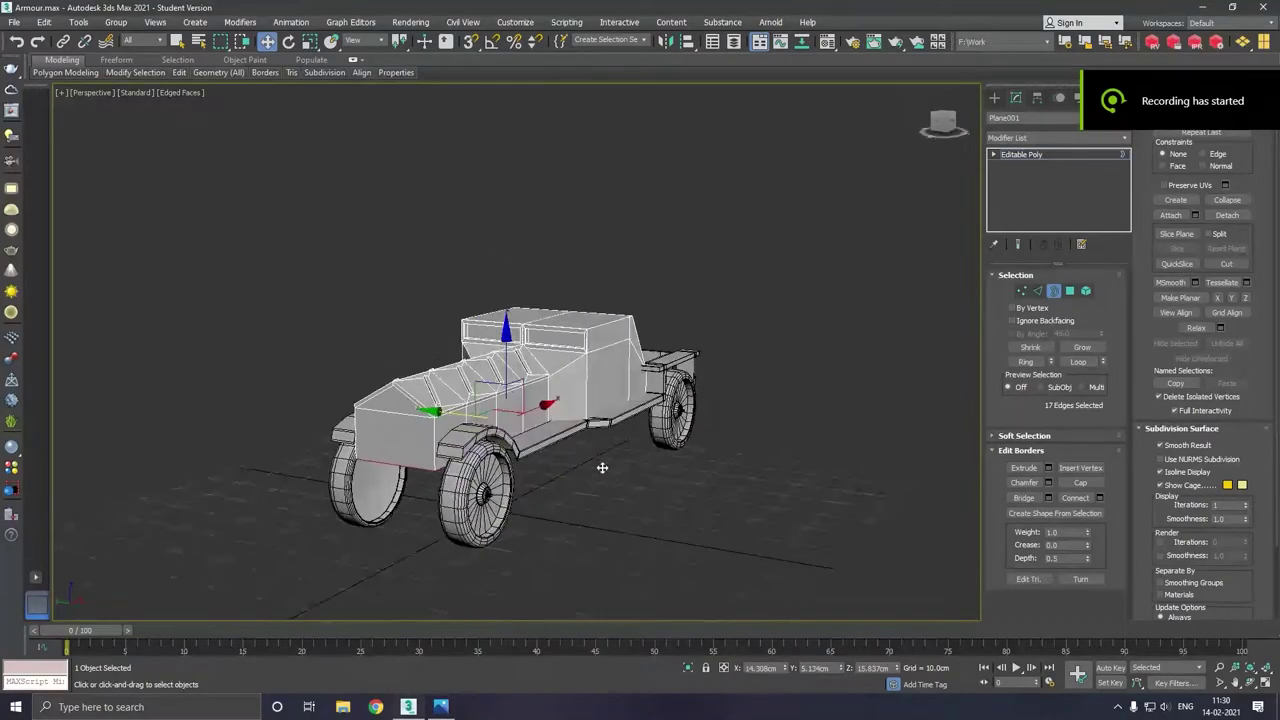
pyautogui.keyDown('shift'); pyautogui.moveTo(505, 358); pyautogui.dragTo(515, 432); pyautogui.keyUp('shift')
pyautogui.click(17, 42)
pyautogui.moveTo(318, 131)
pyautogui.keyDown('alt'); pyautogui.mouseDown(button='middle')
pyautogui.moveTo(538, 212)
pyautogui.moveTo(484, 224)
pyautogui.mouseUp(button='middle'); pyautogui.keyUp('alt')
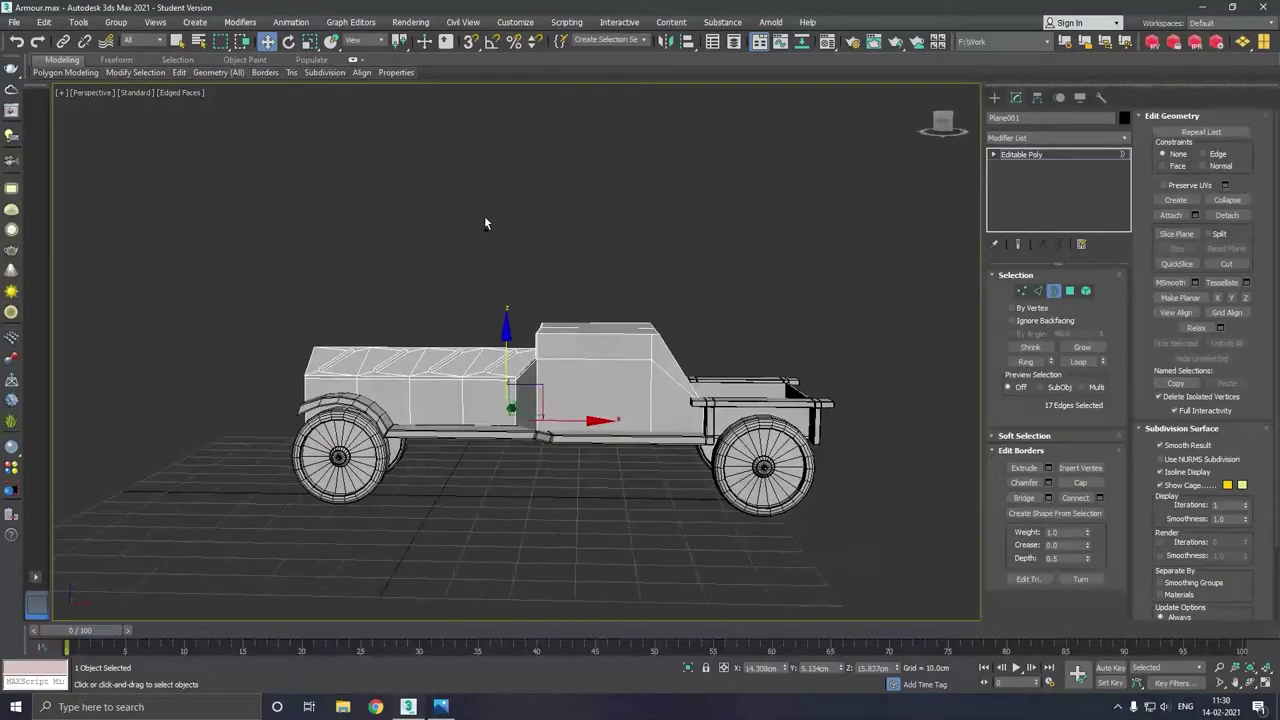
# Select the front lower body-side edges, minus one, and lower them about 5.9 cm on Z.
pyautogui.click(1037, 292)
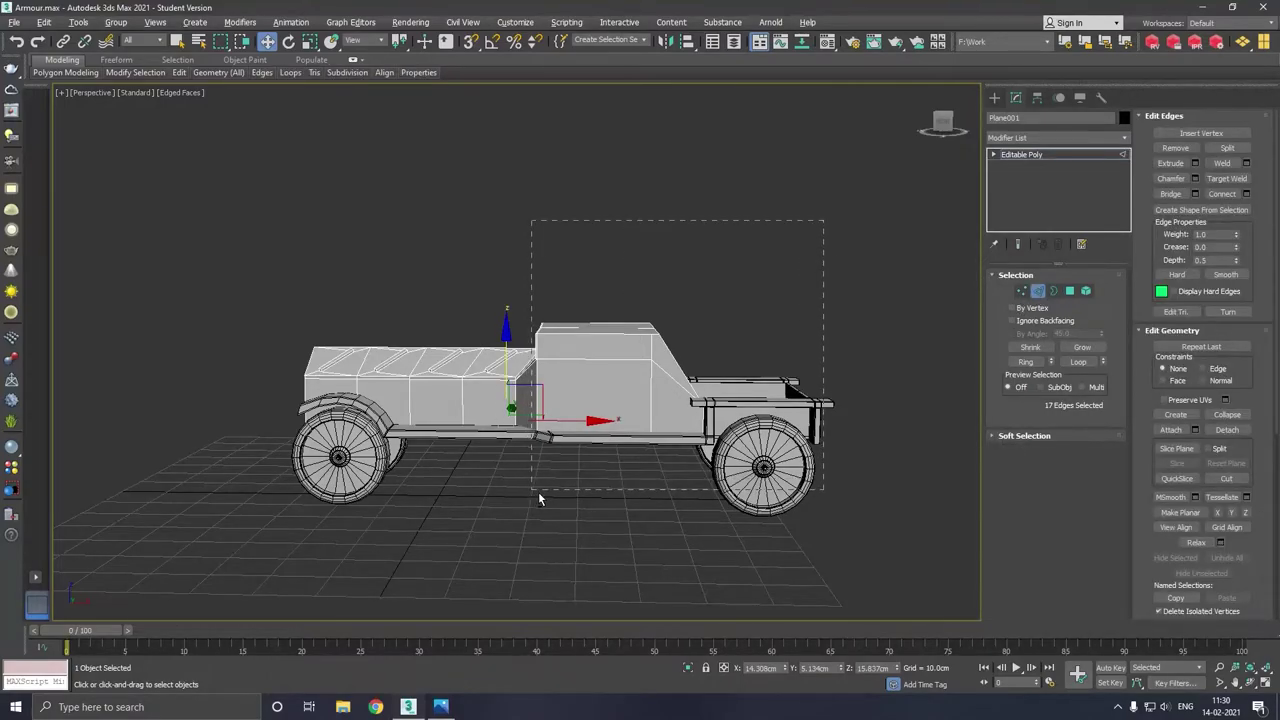
pyautogui.keyDown('alt'); pyautogui.moveTo(538, 494); pyautogui.dragTo(543, 491); pyautogui.keyUp('alt')
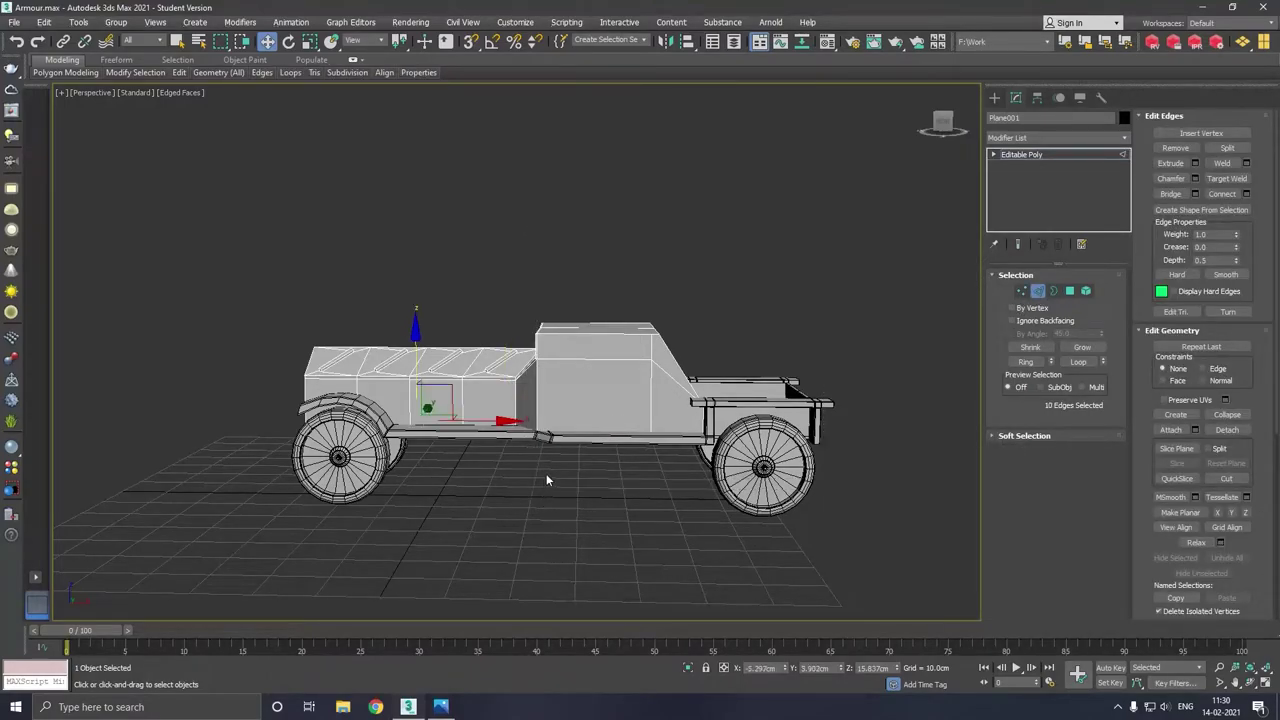
pyautogui.moveTo(546, 480)
pyautogui.keyDown('alt'); pyautogui.mouseDown(button='middle')
pyautogui.moveTo(573, 399)
pyautogui.moveTo(619, 403)
pyautogui.mouseUp(button='middle'); pyautogui.keyUp('alt')
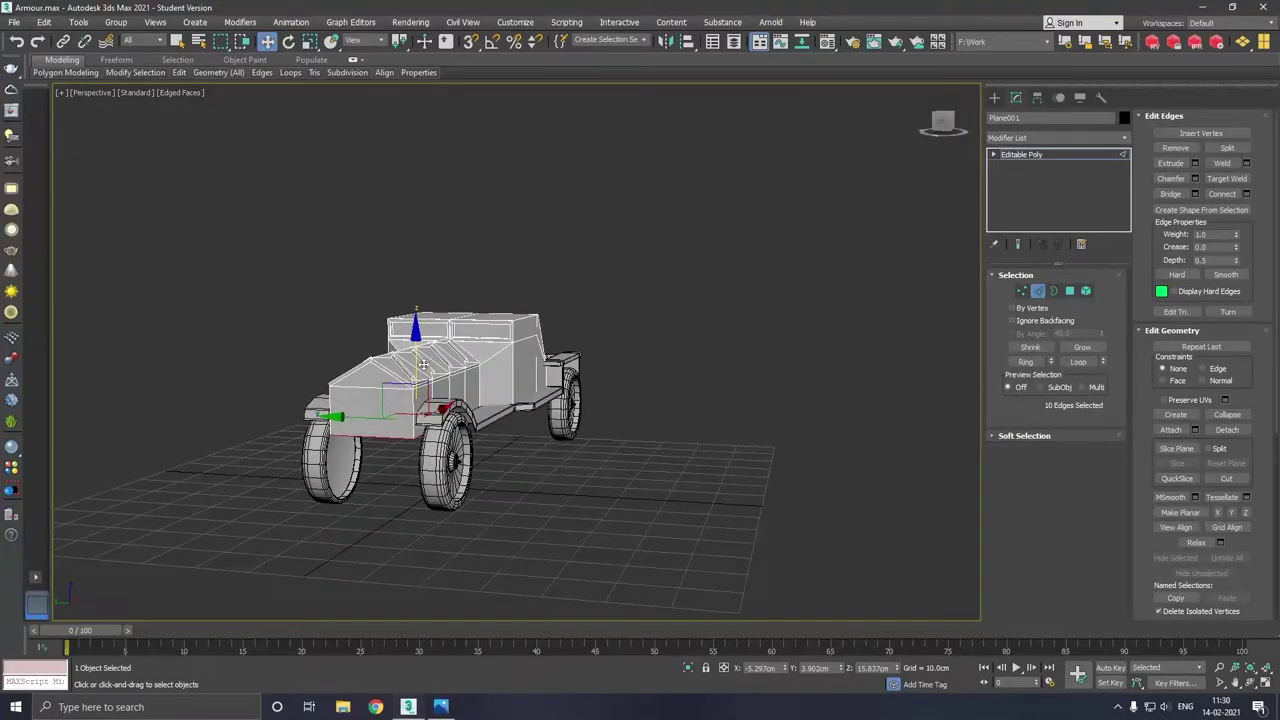
pyautogui.keyDown('alt'); pyautogui.moveTo(424, 364); pyautogui.dragTo(466, 375, button='middle'); pyautogui.keyUp('alt')
pyautogui.hotkey('ctrl', 'z')
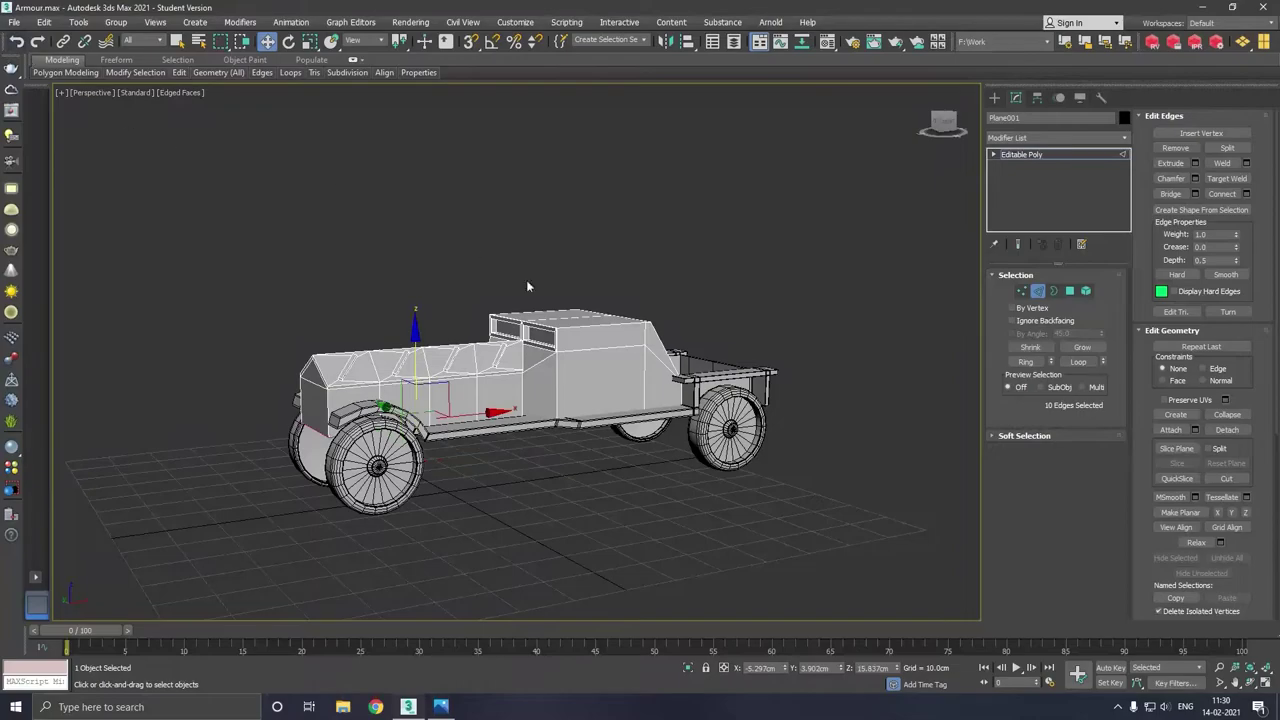
pyautogui.hotkey('ctrl', 'z')
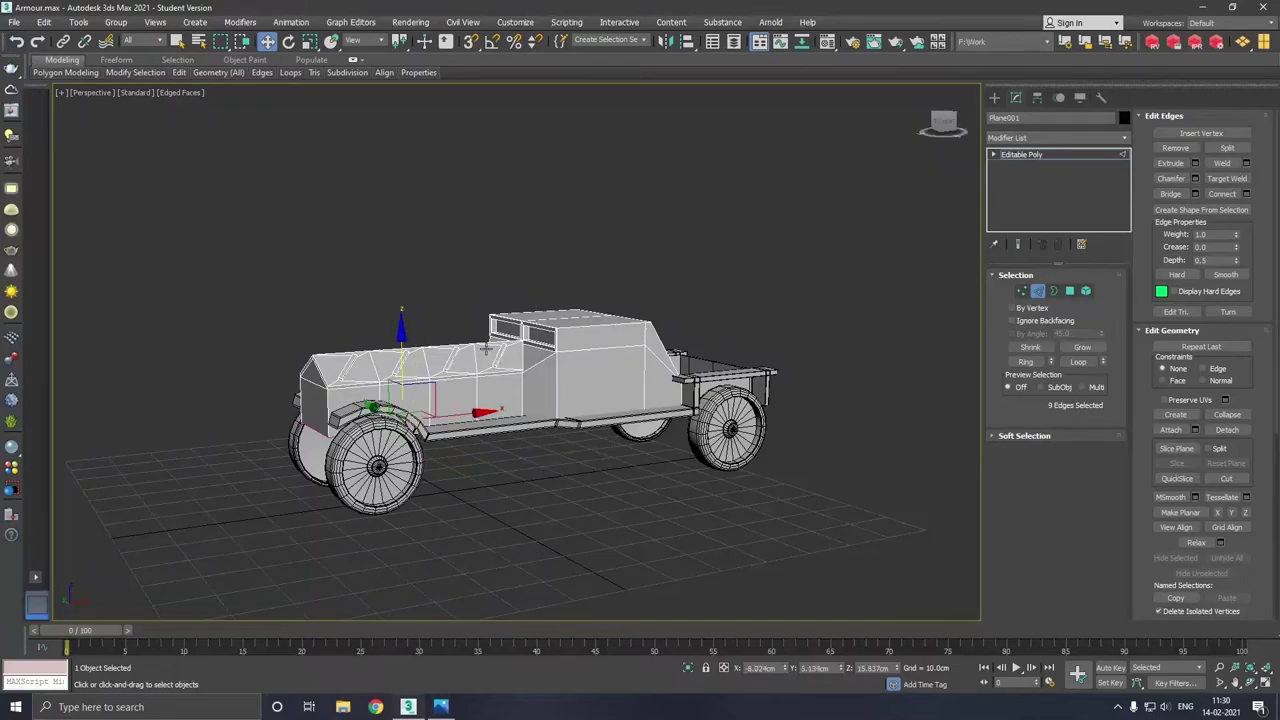
pyautogui.keyDown('alt'); pyautogui.moveTo(487, 348); pyautogui.dragTo(670, 373, button='middle'); pyautogui.keyUp('alt')
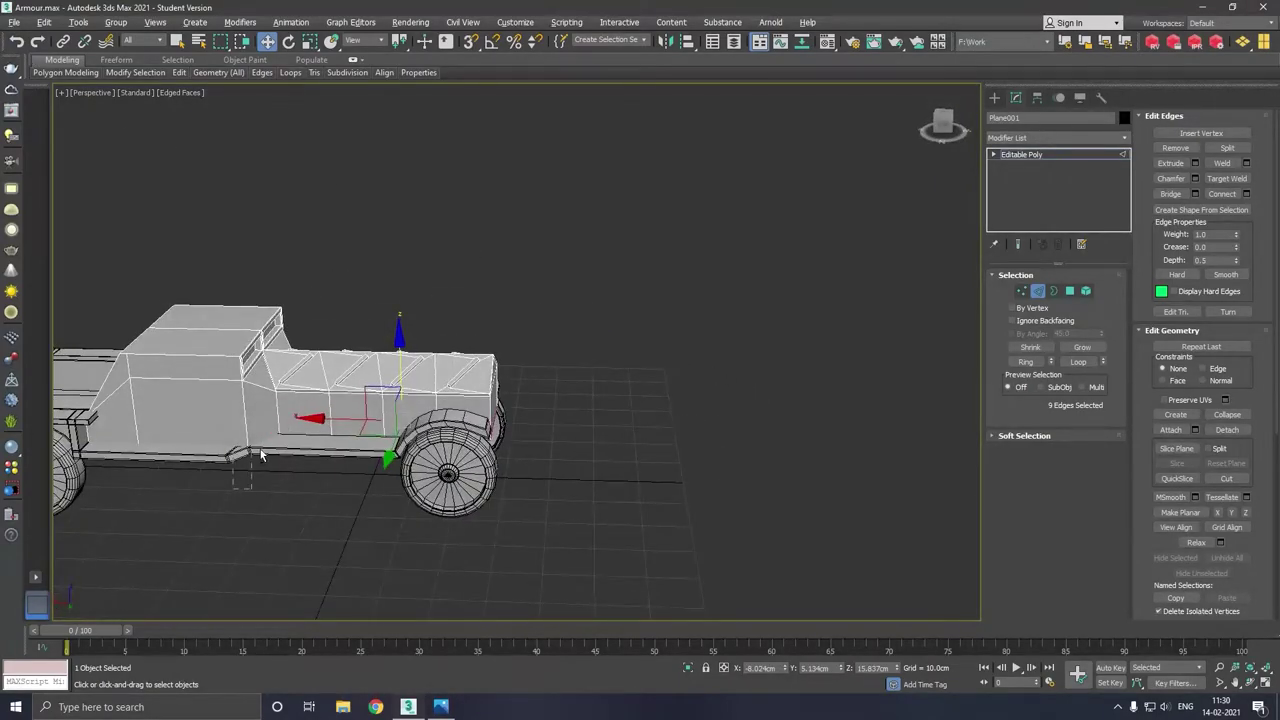
pyautogui.moveTo(240, 440)
pyautogui.keyDown('alt'); pyautogui.mouseDown(button='middle')
pyautogui.moveTo(230, 409)
pyautogui.moveTo(197, 399)
pyautogui.mouseUp(button='middle'); pyautogui.keyUp('alt')
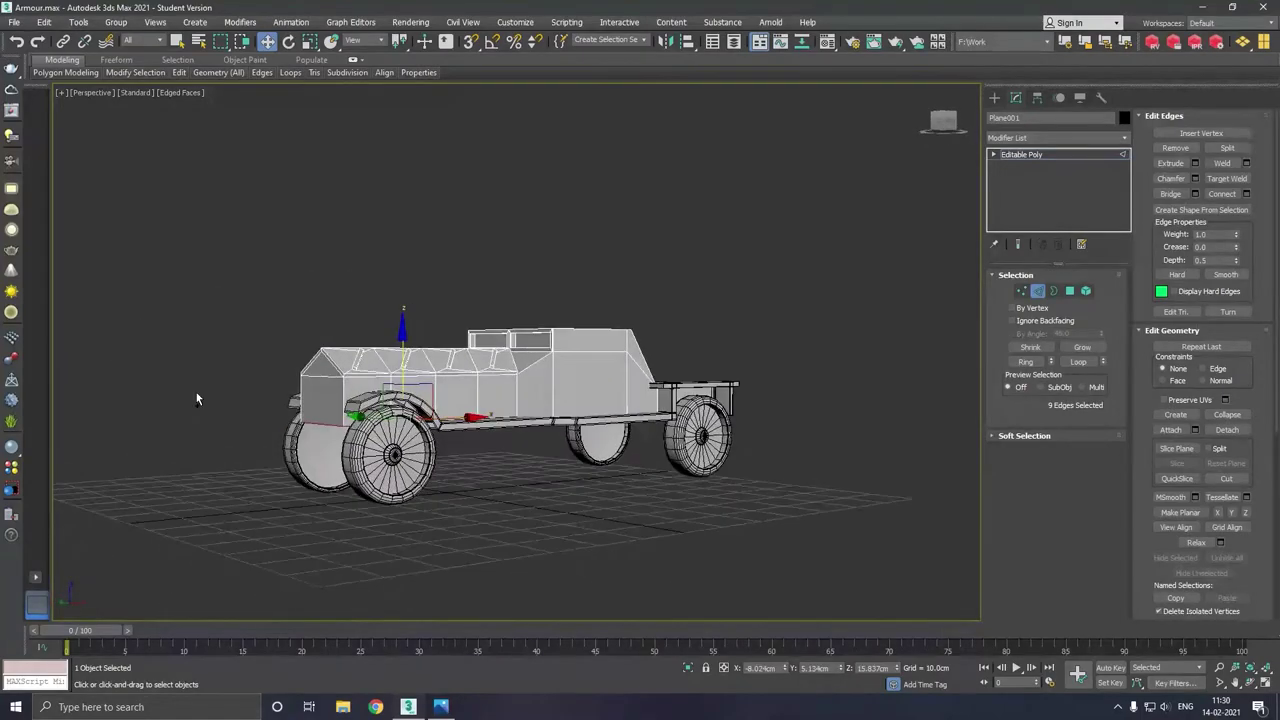
pyautogui.moveTo(410, 365); pyautogui.dragTo(410, 393)
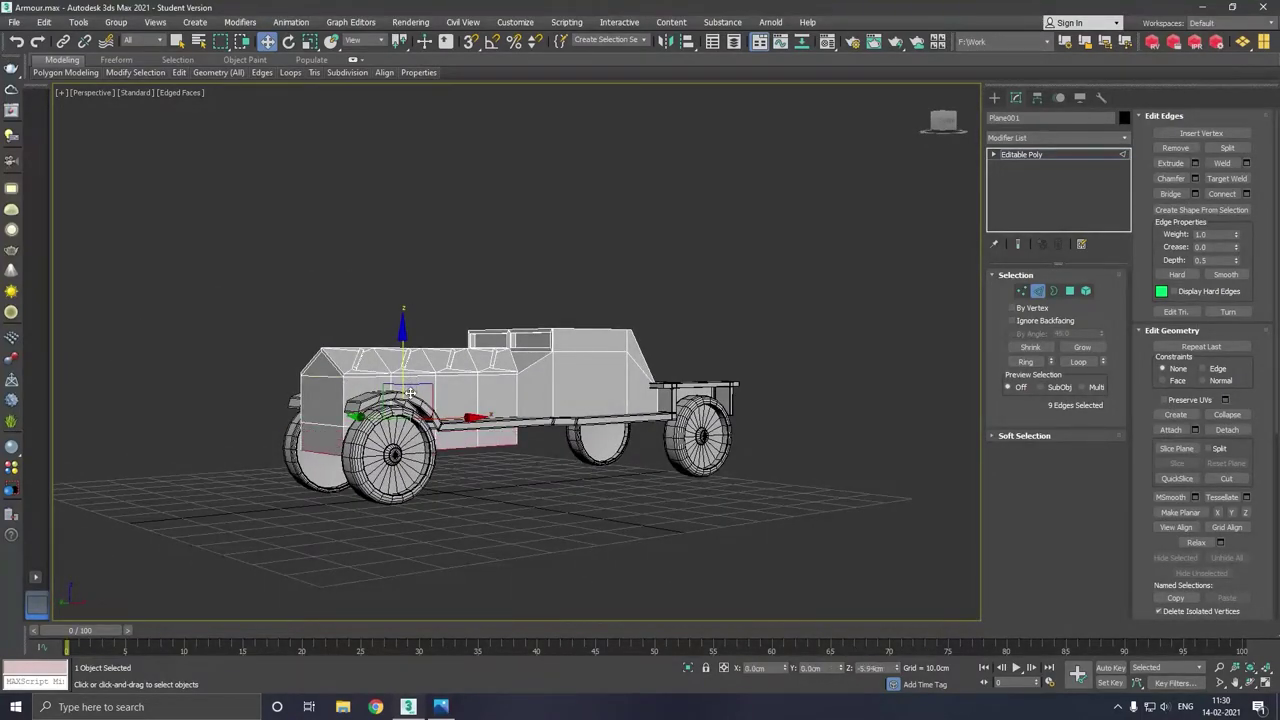
pyautogui.moveTo(495, 390)
pyautogui.keyDown('alt'); pyautogui.mouseDown(button='middle')
pyautogui.moveTo(507, 423)
pyautogui.moveTo(580, 423)
pyautogui.moveTo(545, 421)
pyautogui.mouseUp(button='middle'); pyautogui.keyUp('alt')
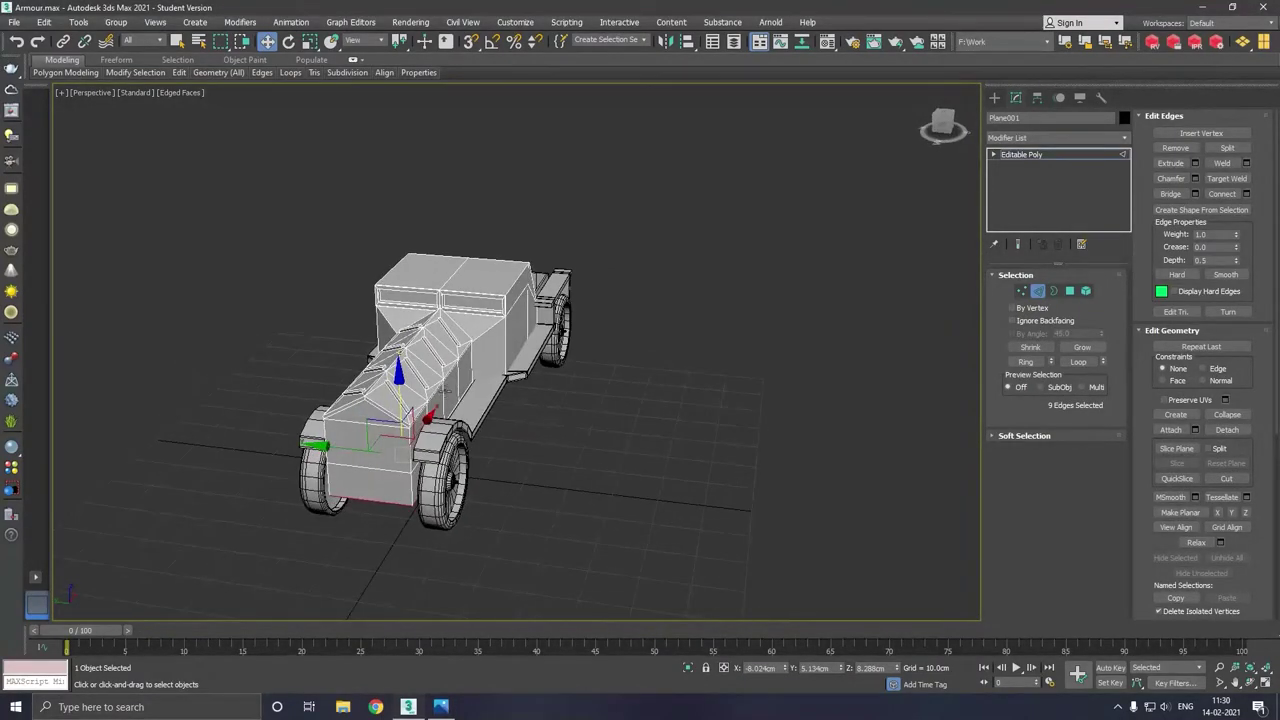
pyautogui.moveTo(415, 392)
pyautogui.keyDown('alt'); pyautogui.mouseDown(button='middle')
pyautogui.moveTo(435, 369)
pyautogui.moveTo(415, 358)
pyautogui.moveTo(631, 388)
pyautogui.mouseUp(button='middle'); pyautogui.keyUp('alt')
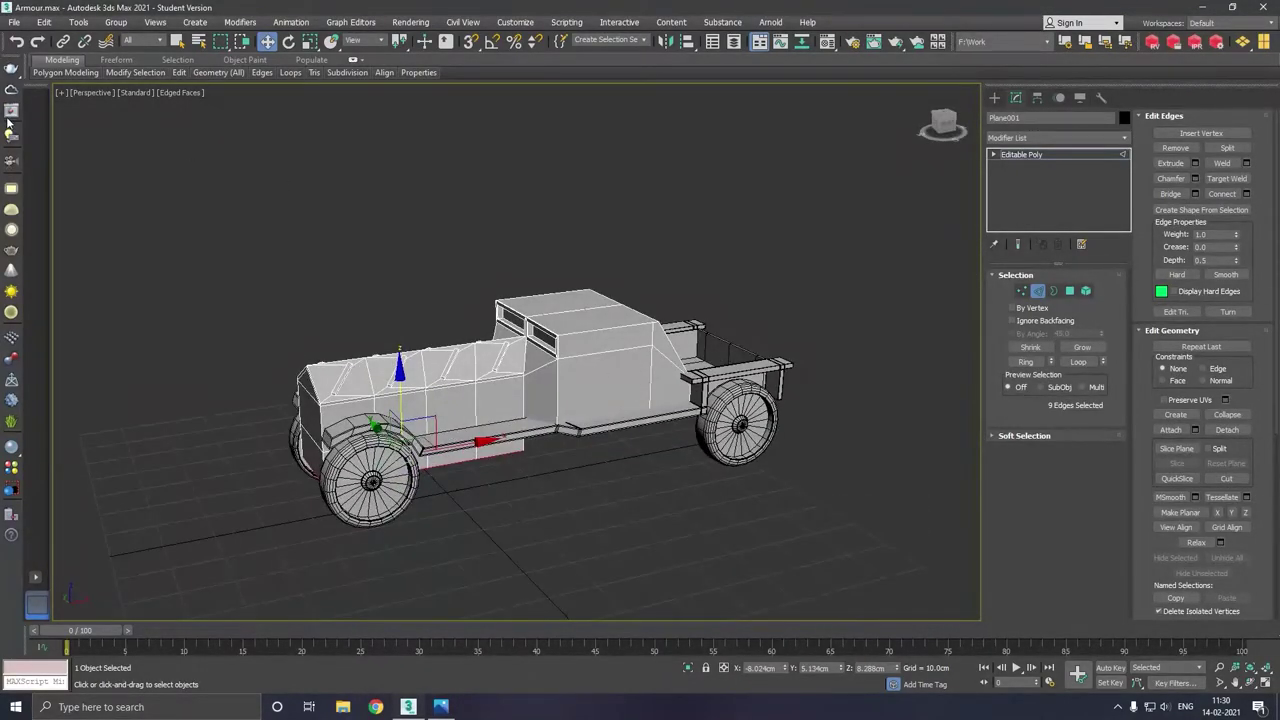
pyautogui.click(1050, 291)
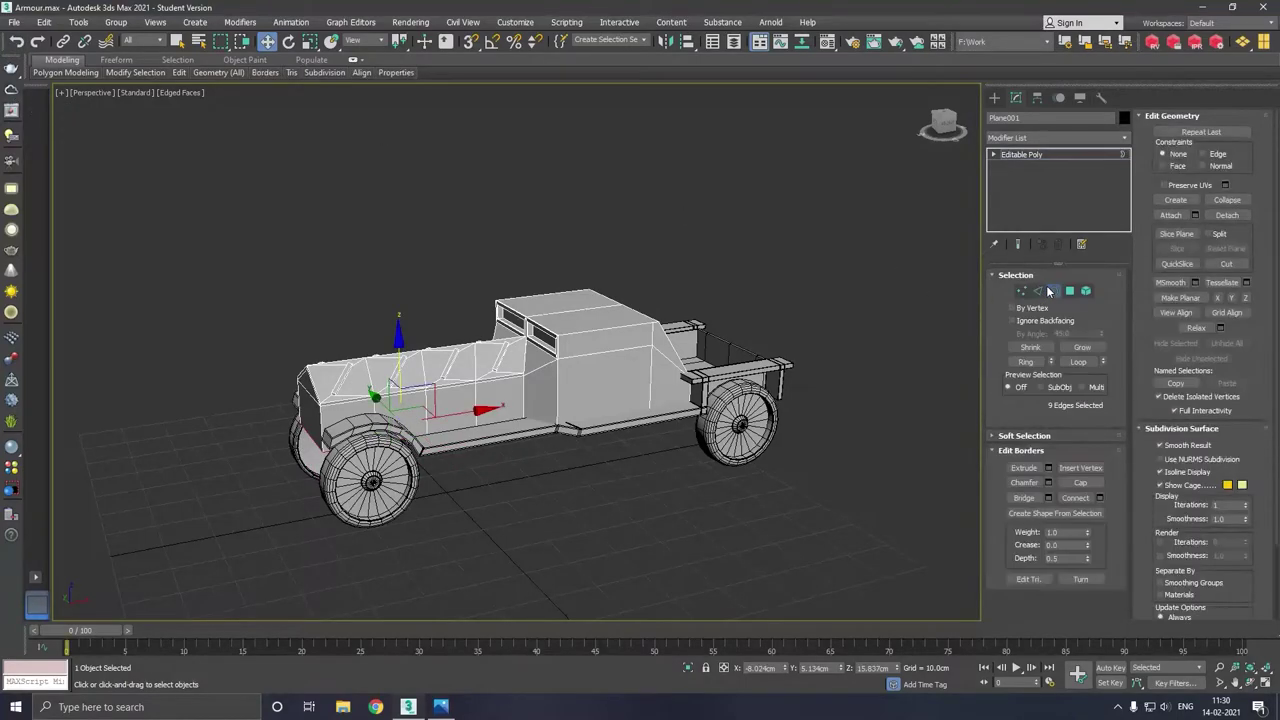
# Shift-drag the lower body border down into a skirt strip, then undo the attempt.
pyautogui.keyDown('ctrl'); pyautogui.click(370, 393); pyautogui.keyUp('ctrl')
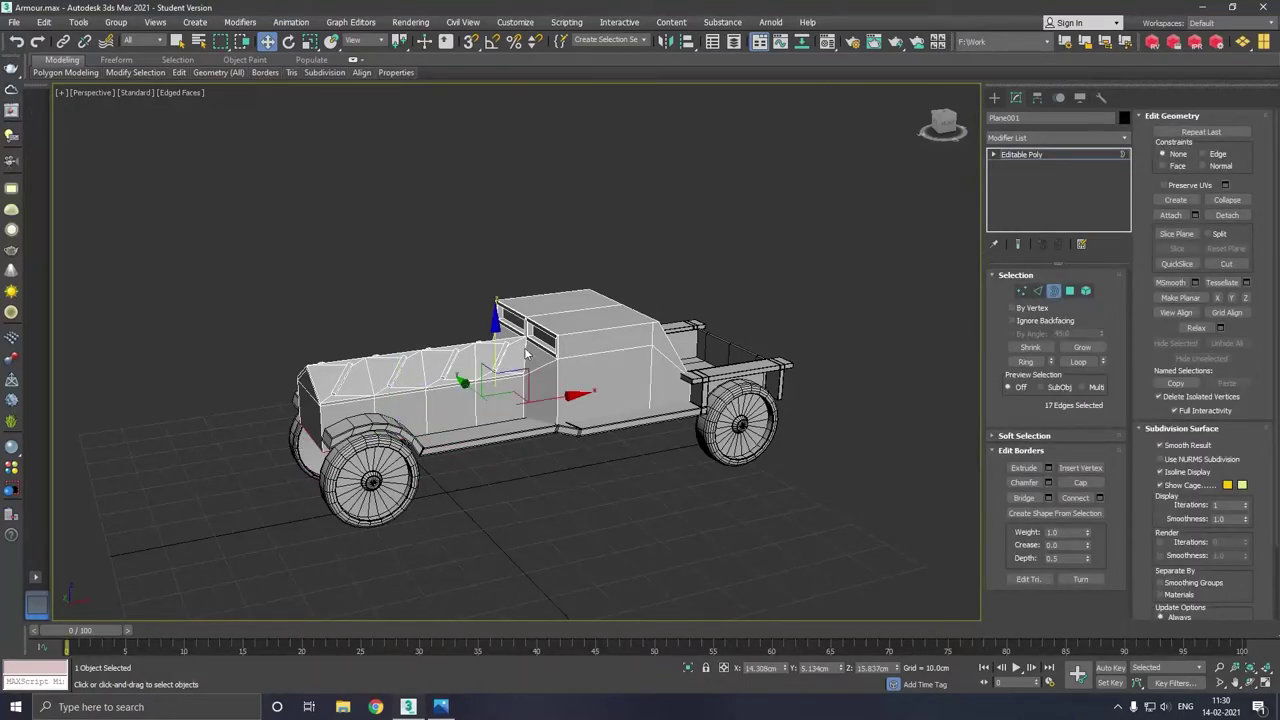
pyautogui.keyDown('shift'); pyautogui.moveTo(504, 344); pyautogui.dragTo(504, 372); pyautogui.keyUp('shift')
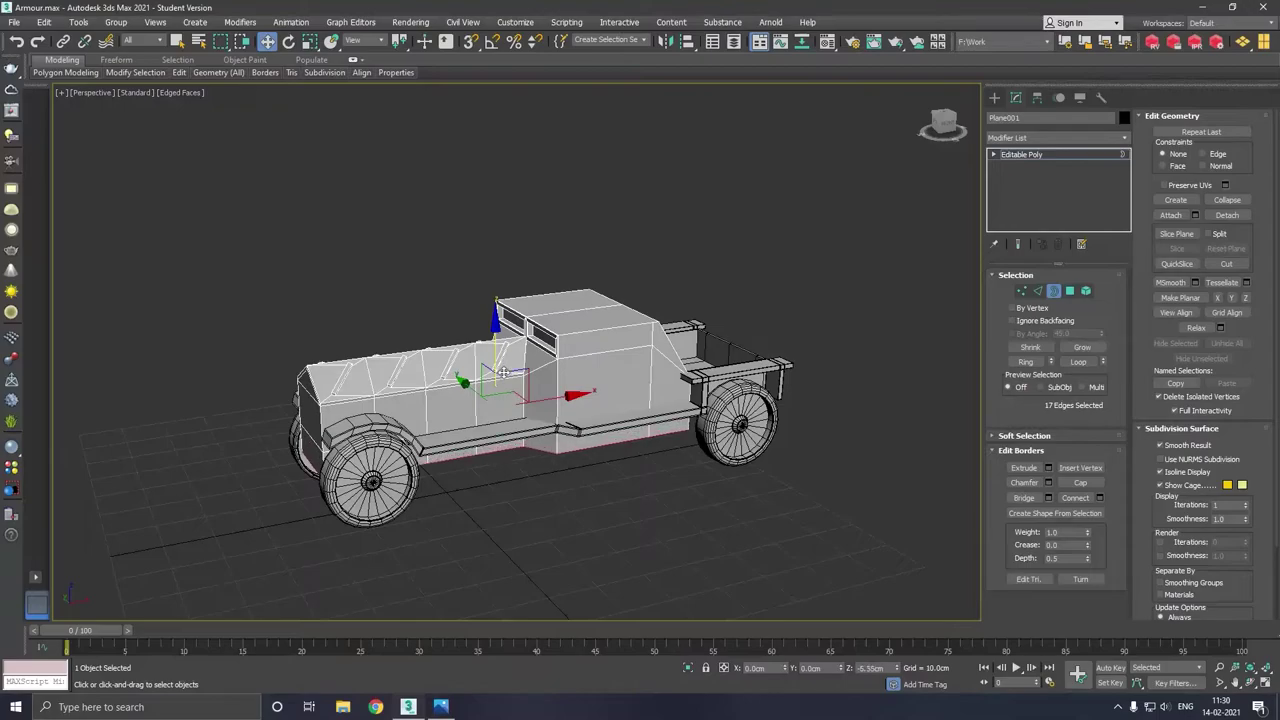
pyautogui.moveTo(566, 398)
pyautogui.keyDown('alt'); pyautogui.mouseDown(button='middle')
pyautogui.moveTo(709, 414)
pyautogui.moveTo(766, 394)
pyautogui.moveTo(751, 375)
pyautogui.moveTo(826, 400)
pyautogui.moveTo(808, 411)
pyautogui.moveTo(693, 331)
pyautogui.moveTo(646, 346)
pyautogui.moveTo(620, 400)
pyautogui.mouseUp(button='middle'); pyautogui.keyUp('alt')
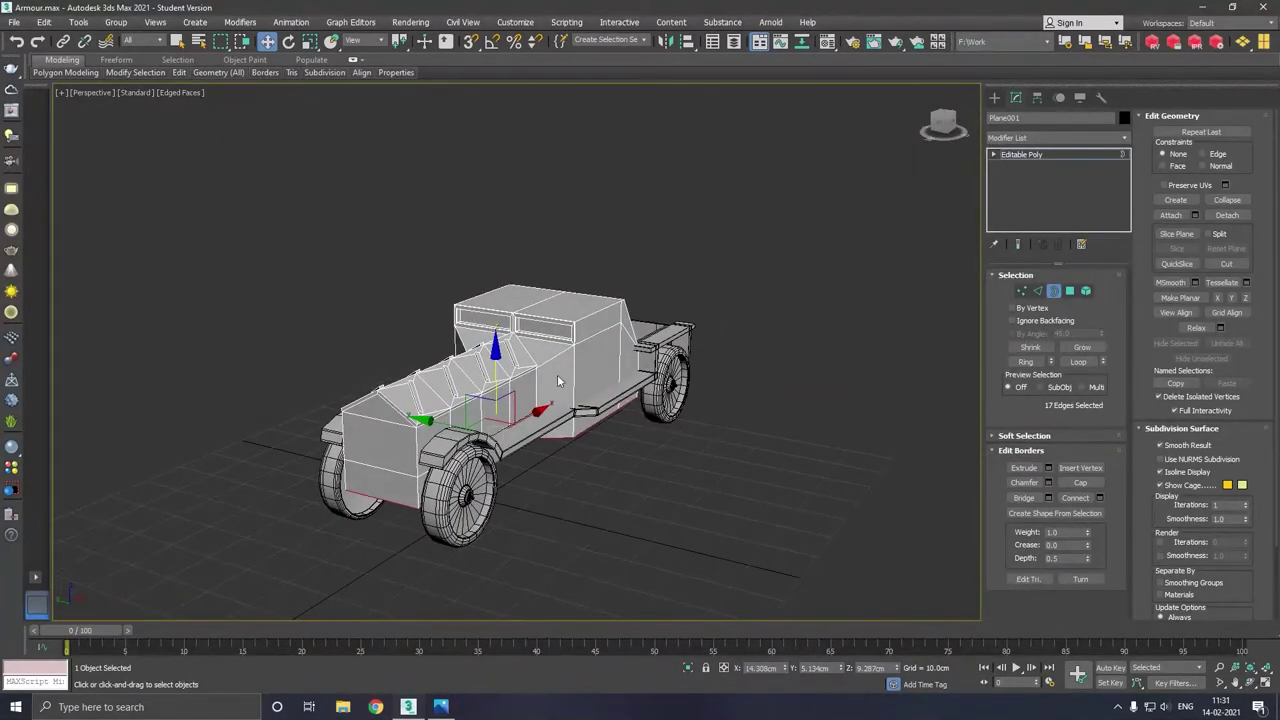
pyautogui.moveTo(505, 365); pyautogui.dragTo(507, 368)
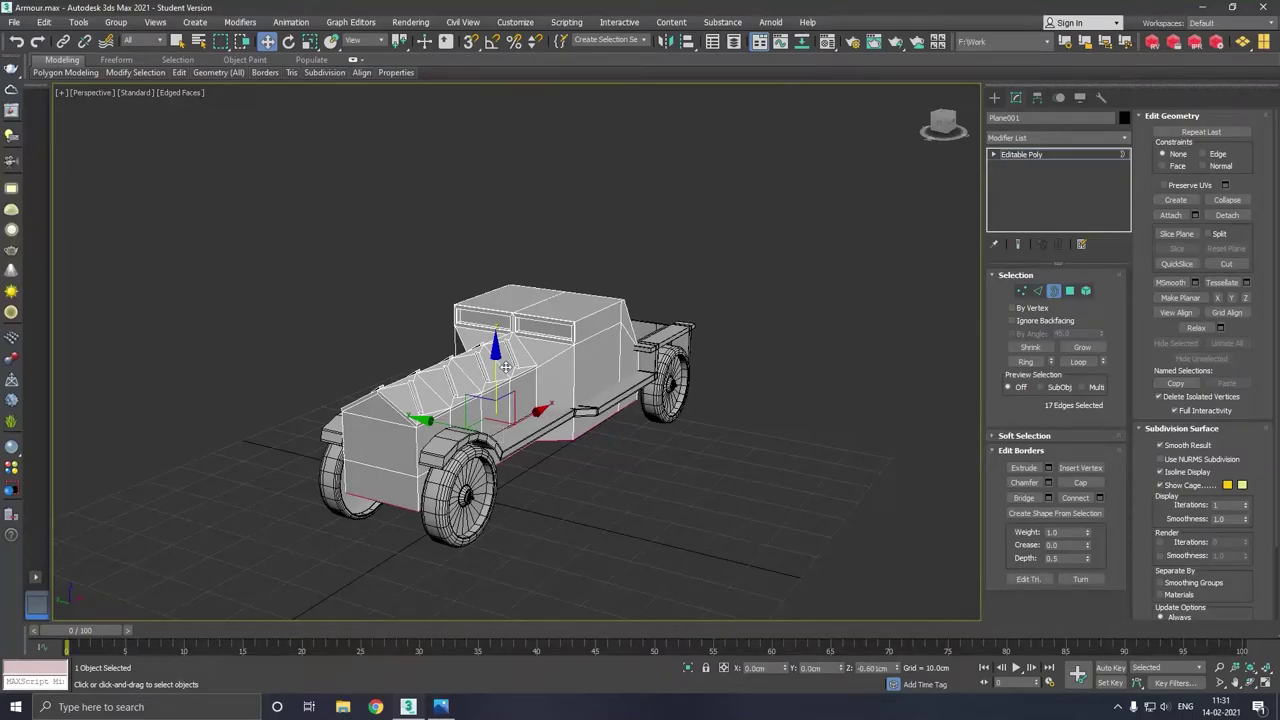
pyautogui.moveTo(506, 367)
pyautogui.keyDown('alt'); pyautogui.mouseDown(button='middle')
pyautogui.moveTo(520, 389)
pyautogui.moveTo(570, 392)
pyautogui.moveTo(515, 389)
pyautogui.mouseUp(button='middle'); pyautogui.keyUp('alt')
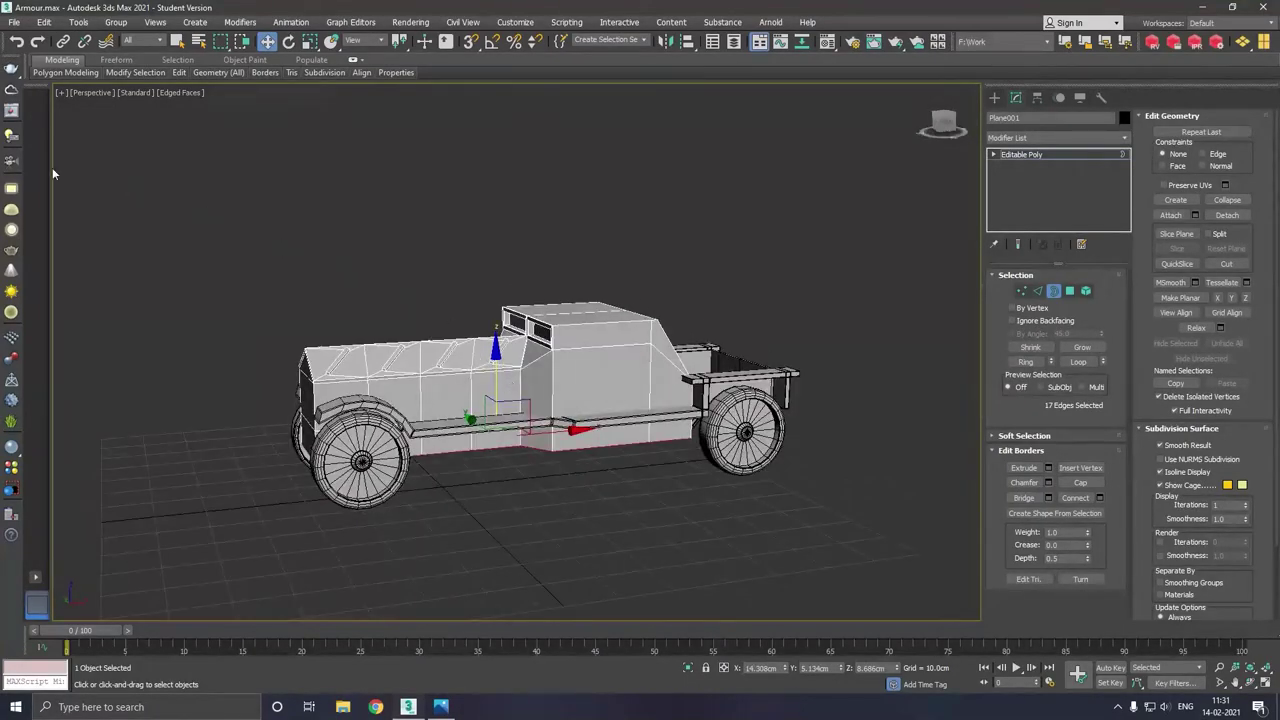
pyautogui.click(17, 45)
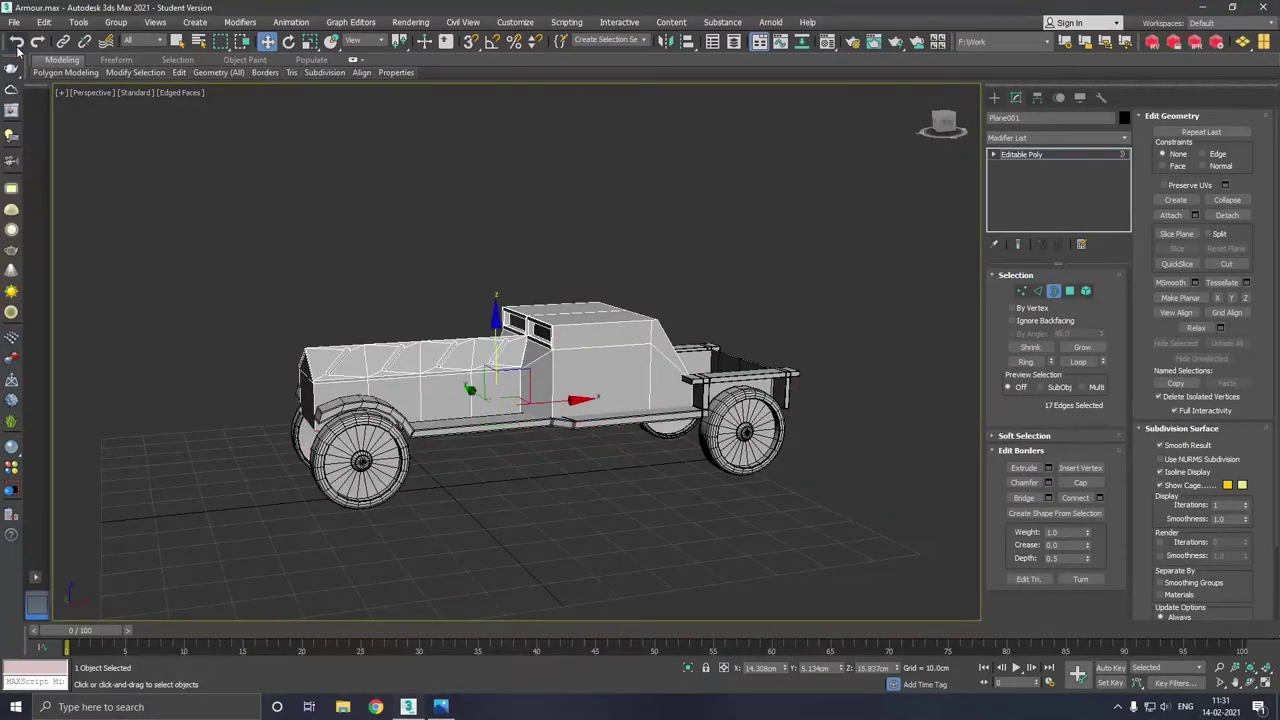
pyautogui.click(17, 45)
# Reselect the full lower border and extend the skirt about 7.6 cm down the body side.
pyautogui.keyDown('shift'); pyautogui.moveTo(402, 333); pyautogui.dragTo(405, 370); pyautogui.keyUp('shift')
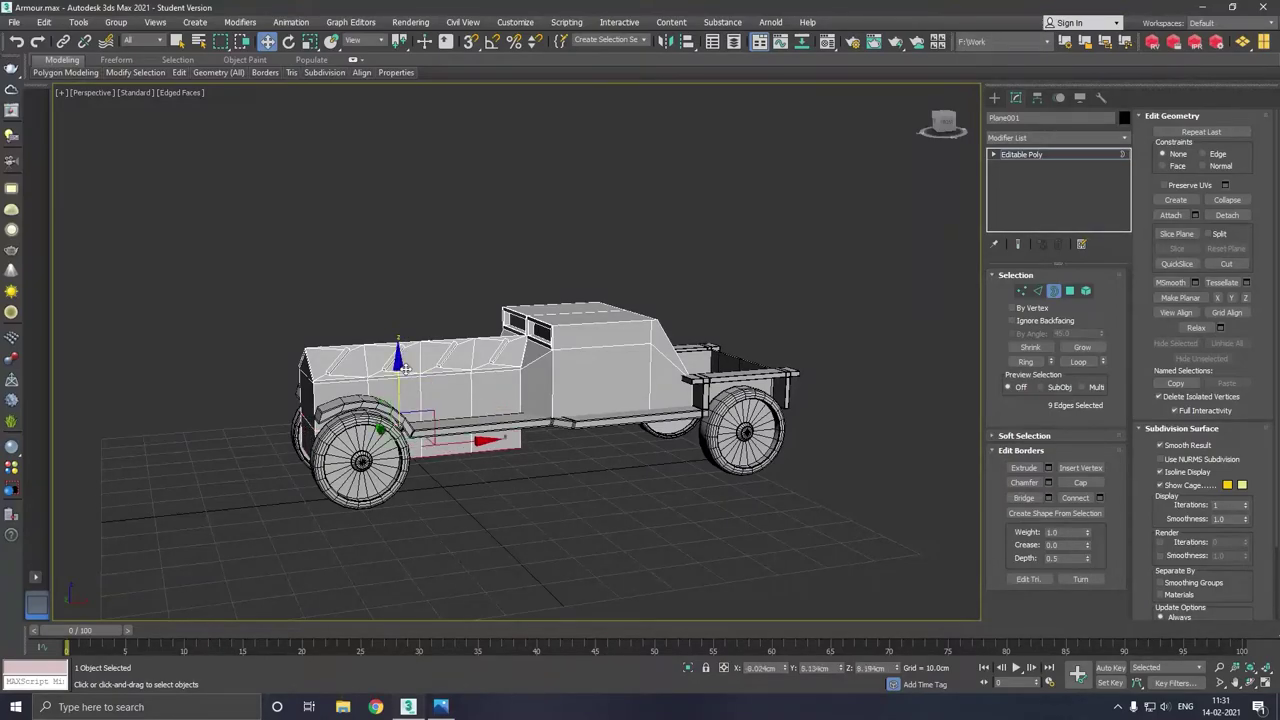
pyautogui.moveTo(405, 368)
pyautogui.keyDown('alt'); pyautogui.mouseDown(button='middle')
pyautogui.moveTo(435, 383)
pyautogui.moveTo(579, 375)
pyautogui.moveTo(424, 380)
pyautogui.mouseUp(button='middle'); pyautogui.keyUp('alt')
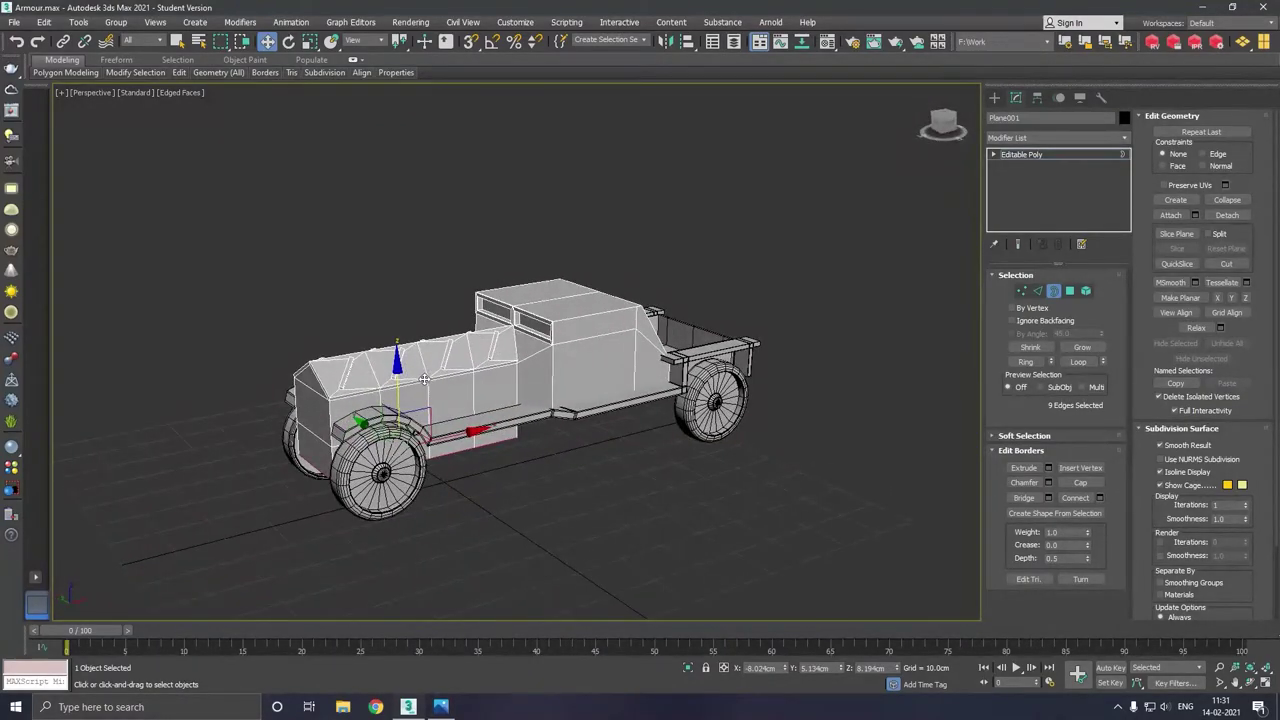
pyautogui.moveTo(446, 378)
pyautogui.keyDown('alt'); pyautogui.mouseDown(button='middle')
pyautogui.moveTo(469, 368)
pyautogui.moveTo(479, 379)
pyautogui.mouseUp(button='middle'); pyautogui.keyUp('alt')
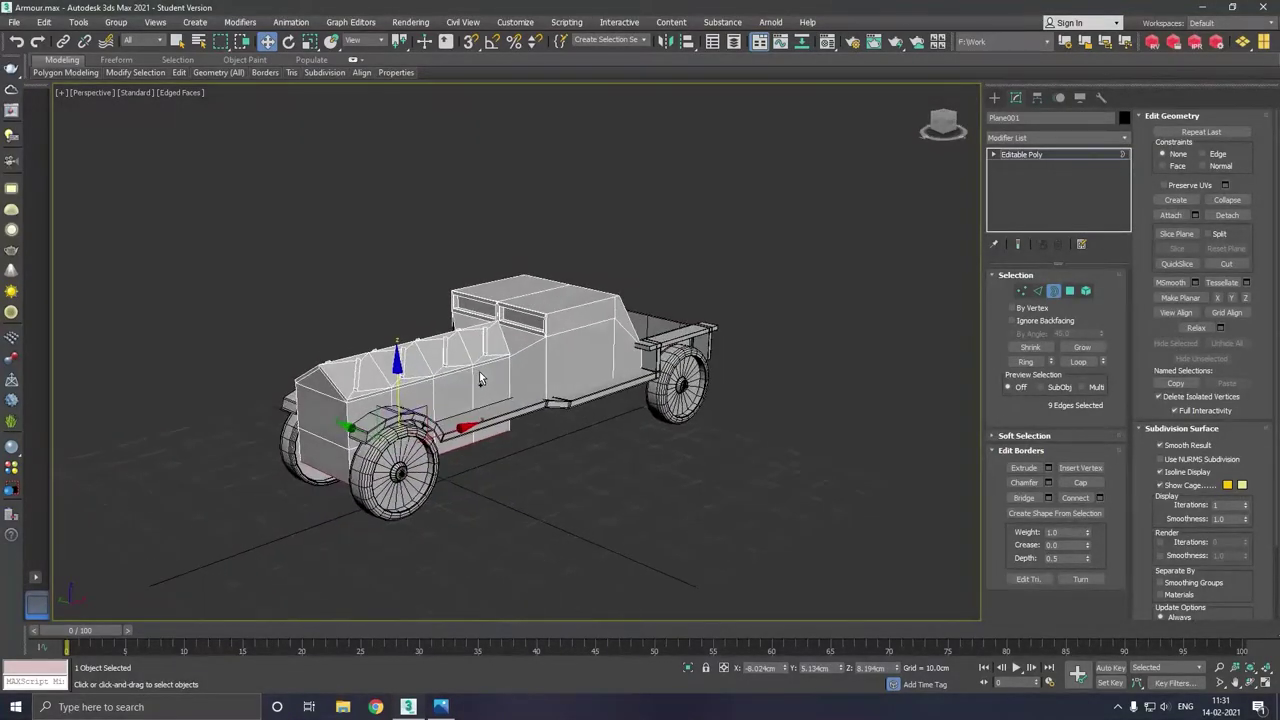
pyautogui.click(34, 44)
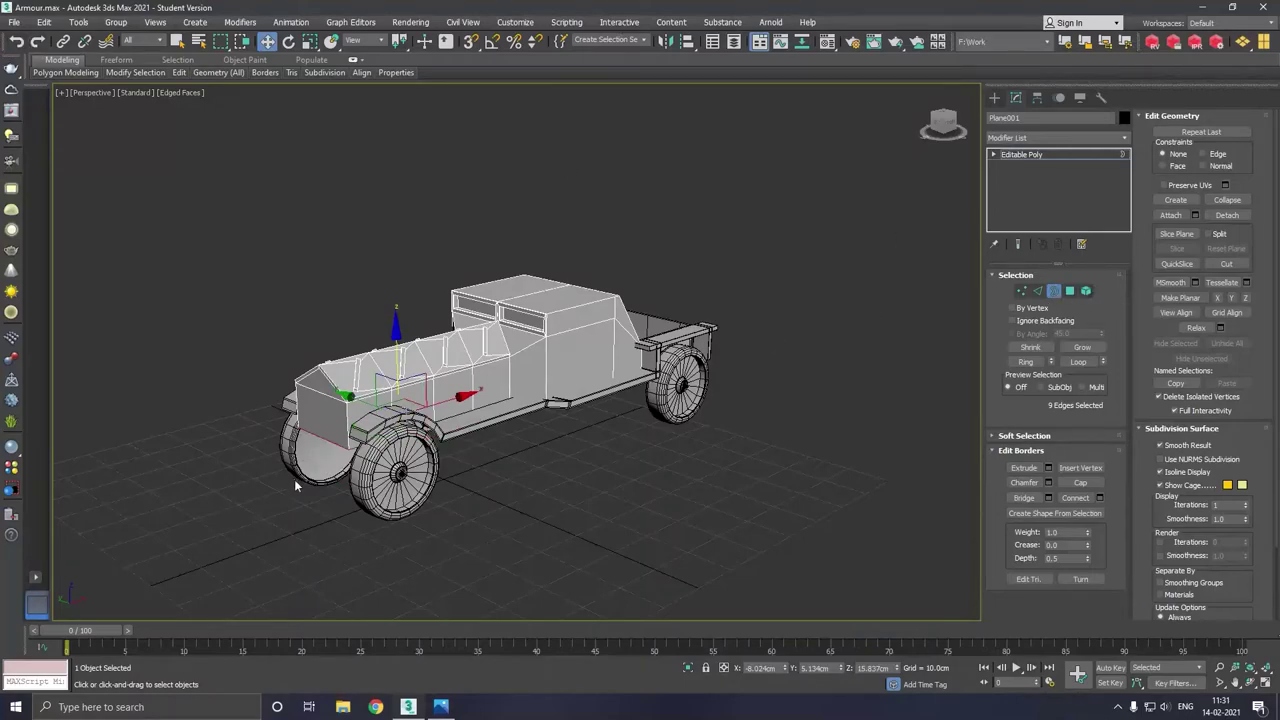
pyautogui.keyDown('ctrl'); pyautogui.click(485, 326); pyautogui.keyUp('ctrl')
pyautogui.keyDown('shift'); pyautogui.moveTo(488, 323); pyautogui.dragTo(487, 382); pyautogui.keyUp('shift')
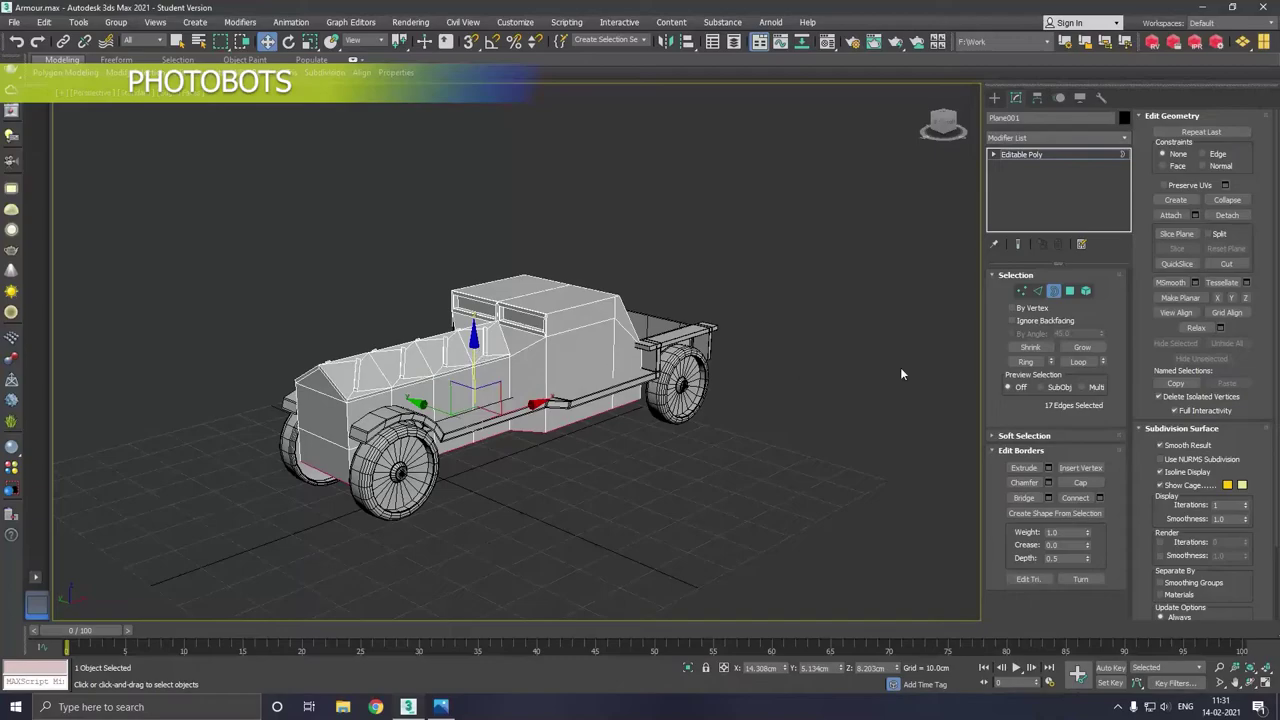
pyautogui.keyDown('alt'); pyautogui.moveTo(760, 420); pyautogui.dragTo(734, 293, button='middle'); pyautogui.keyUp('alt')
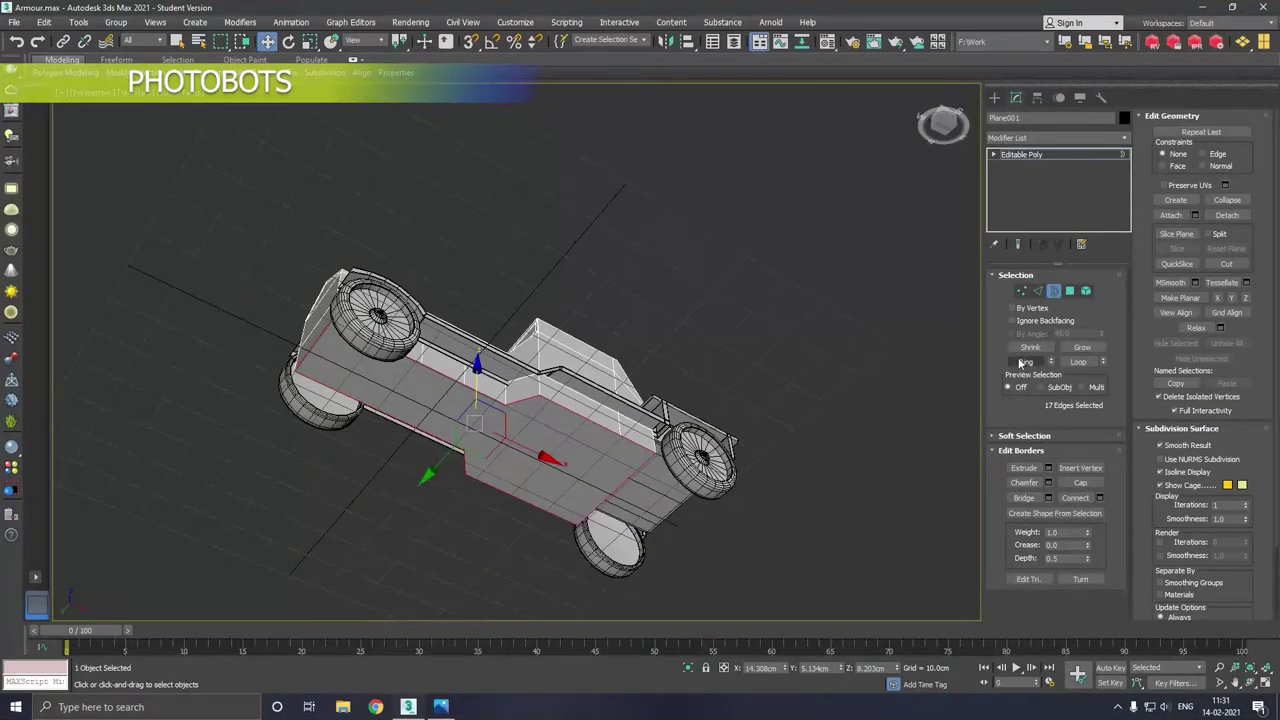
pyautogui.click(1021, 291)
# Connect the first two vertex pairs across the skirt and the underside panel with new edges.
pyautogui.click(468, 453)
pyautogui.keyDown('ctrl'); pyautogui.click(512, 406); pyautogui.keyUp('ctrl')
pyautogui.click(1052, 515)
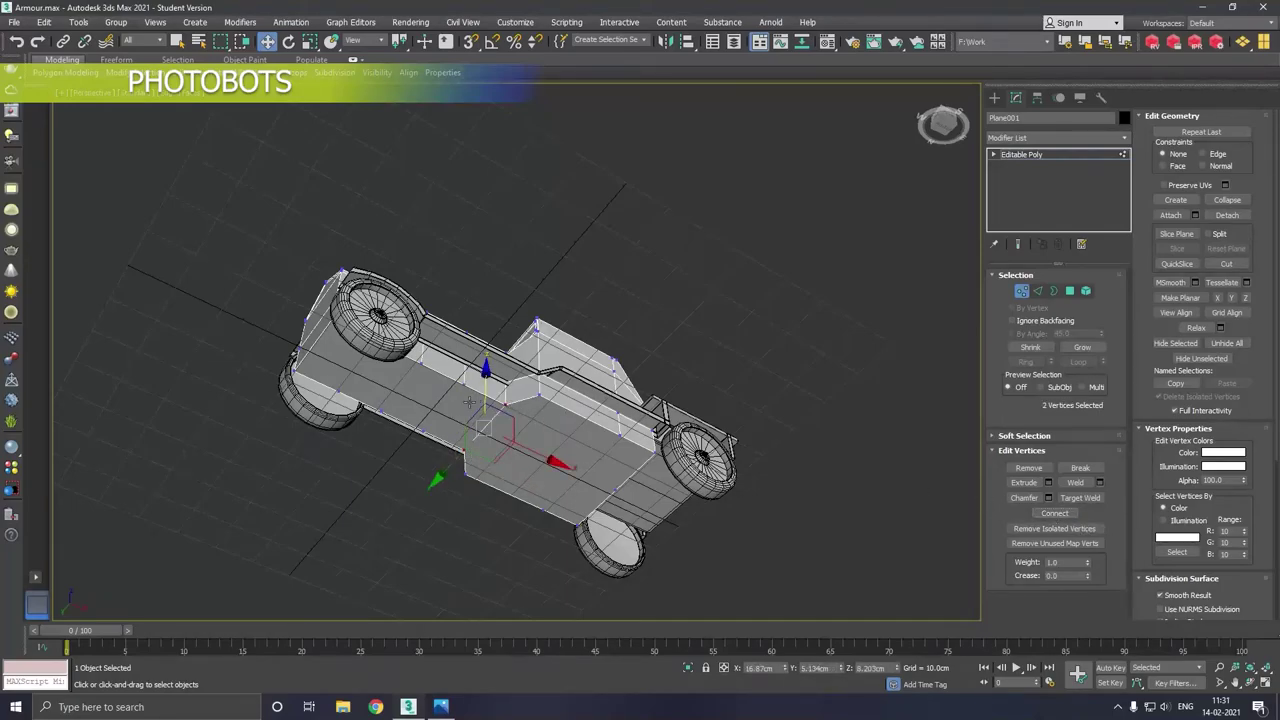
pyautogui.scroll(5, 432, 410)
pyautogui.click(418, 467)
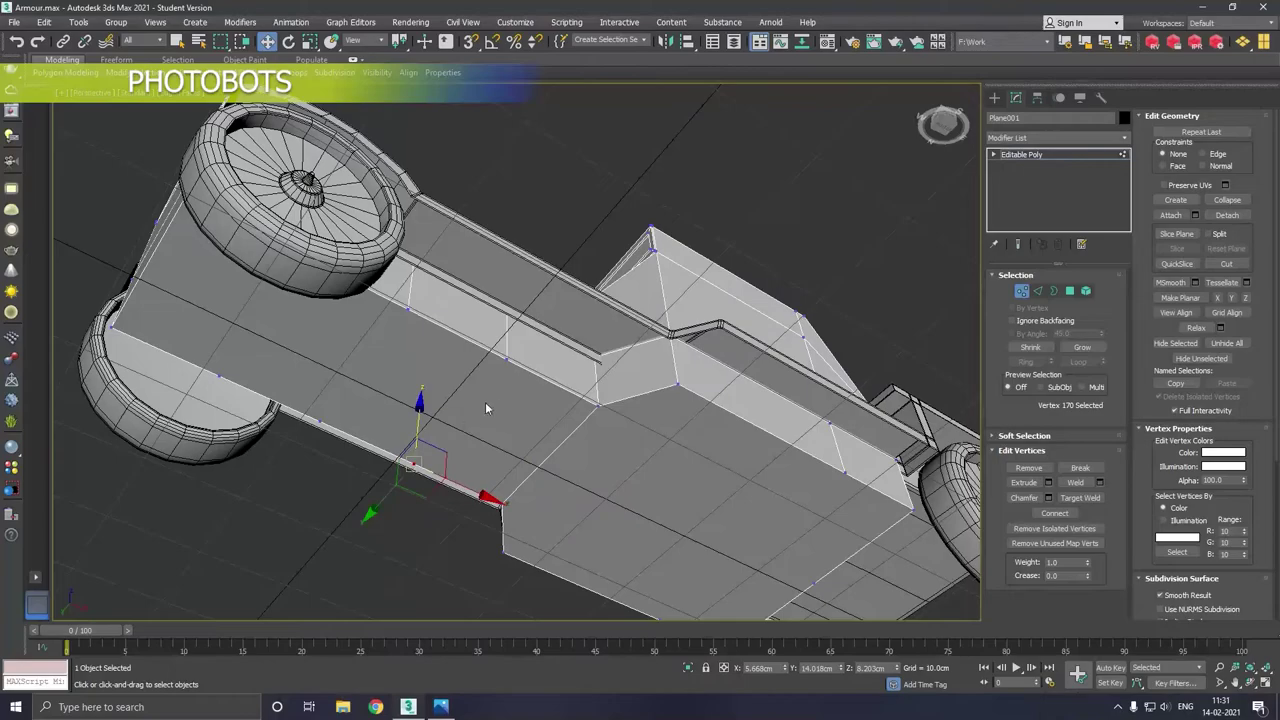
pyautogui.keyDown('ctrl'); pyautogui.click(509, 364); pyautogui.keyUp('ctrl')
pyautogui.click(1026, 512)
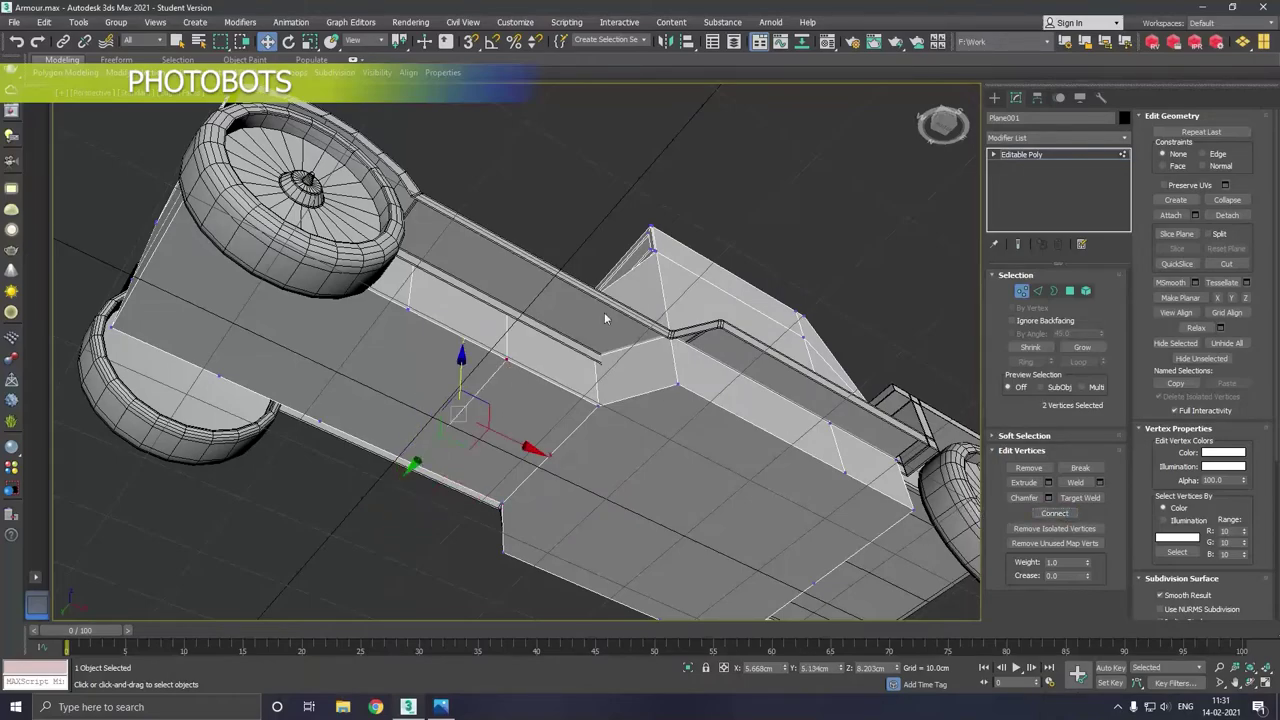
# Join two more vertex pairs on the armour skirt with connecting edges.
pyautogui.click(407, 308)
pyautogui.keyDown('ctrl'); pyautogui.click(323, 426); pyautogui.keyUp('ctrl')
pyautogui.click(1060, 515)
pyautogui.click(226, 379)
pyautogui.moveTo(228, 380)
pyautogui.keyDown('alt'); pyautogui.mouseDown(button='middle')
pyautogui.moveTo(406, 358)
pyautogui.moveTo(398, 448)
pyautogui.mouseUp(button='middle'); pyautogui.keyUp('alt')
pyautogui.keyDown('ctrl'); pyautogui.click(388, 447); pyautogui.keyUp('ctrl')
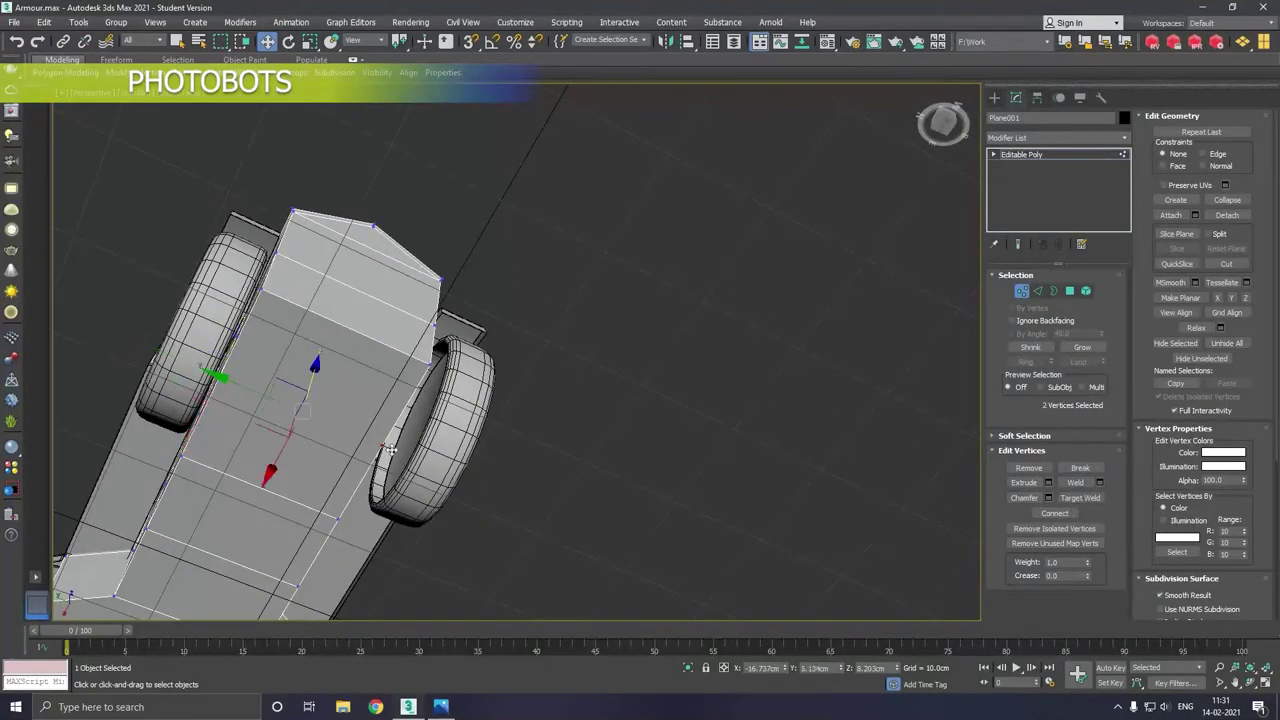
pyautogui.click(1055, 513)
# From a low front view, connect two vertex pairs across the lower panel.
pyautogui.moveTo(724, 444)
pyautogui.keyDown('alt'); pyautogui.mouseDown(button='middle')
pyautogui.moveTo(673, 496)
pyautogui.moveTo(633, 488)
pyautogui.mouseUp(button='middle'); pyautogui.keyUp('alt')
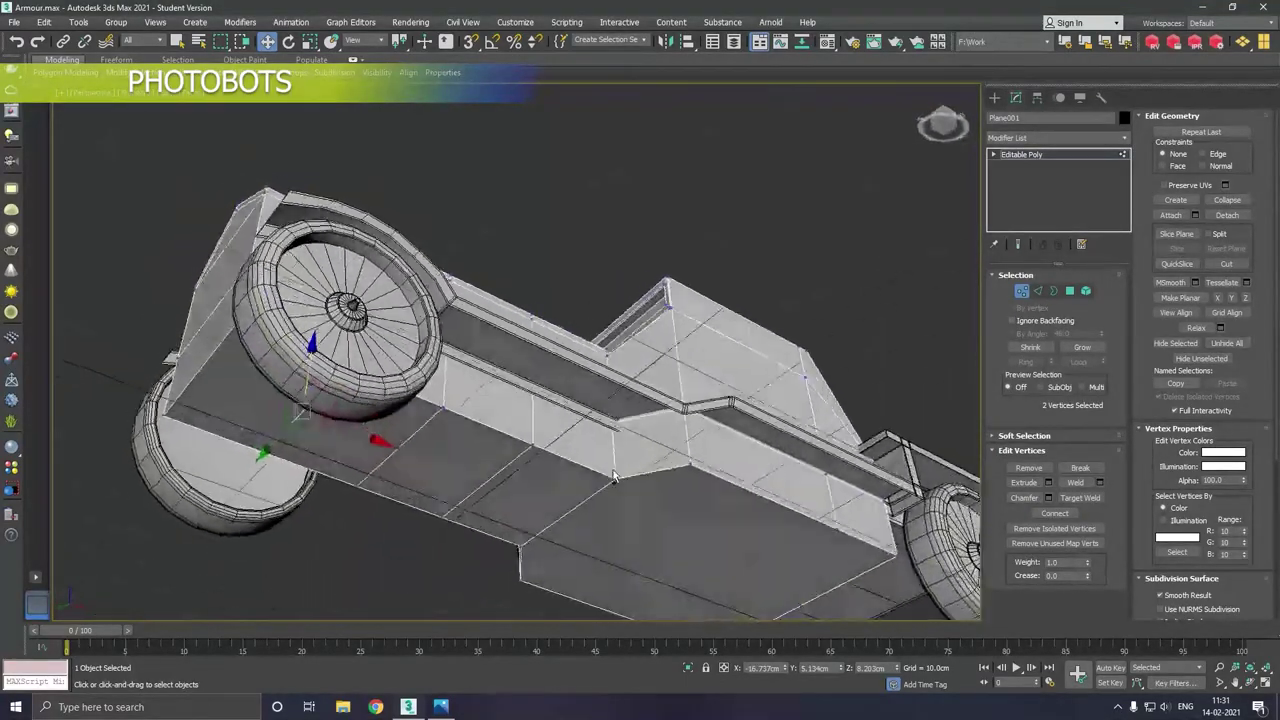
pyautogui.scroll(3, 704, 442)
pyautogui.click(930, 404)
pyautogui.keyDown('ctrl'); pyautogui.click(810, 599); pyautogui.keyUp('ctrl')
pyautogui.click(1055, 513)
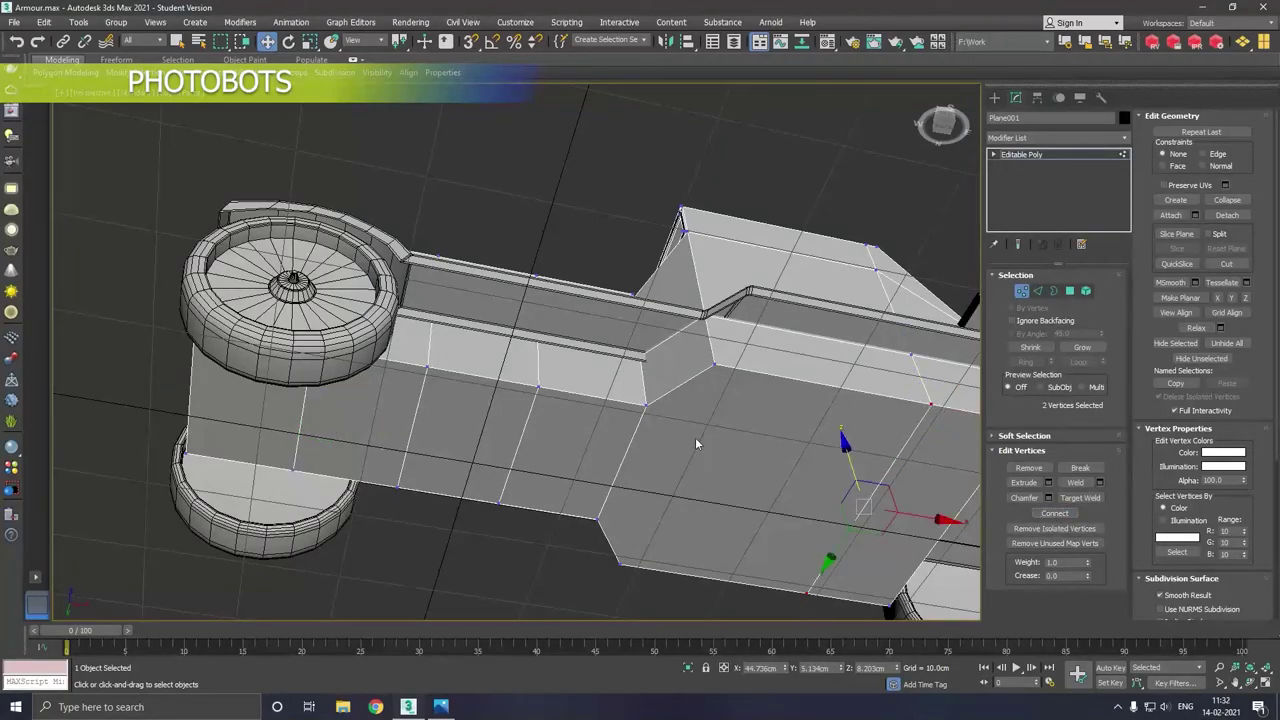
pyautogui.click(716, 368)
pyautogui.keyDown('ctrl'); pyautogui.click(624, 566); pyautogui.keyUp('ctrl')
pyautogui.click(1055, 513)
pyautogui.scroll(-3, 643, 440)
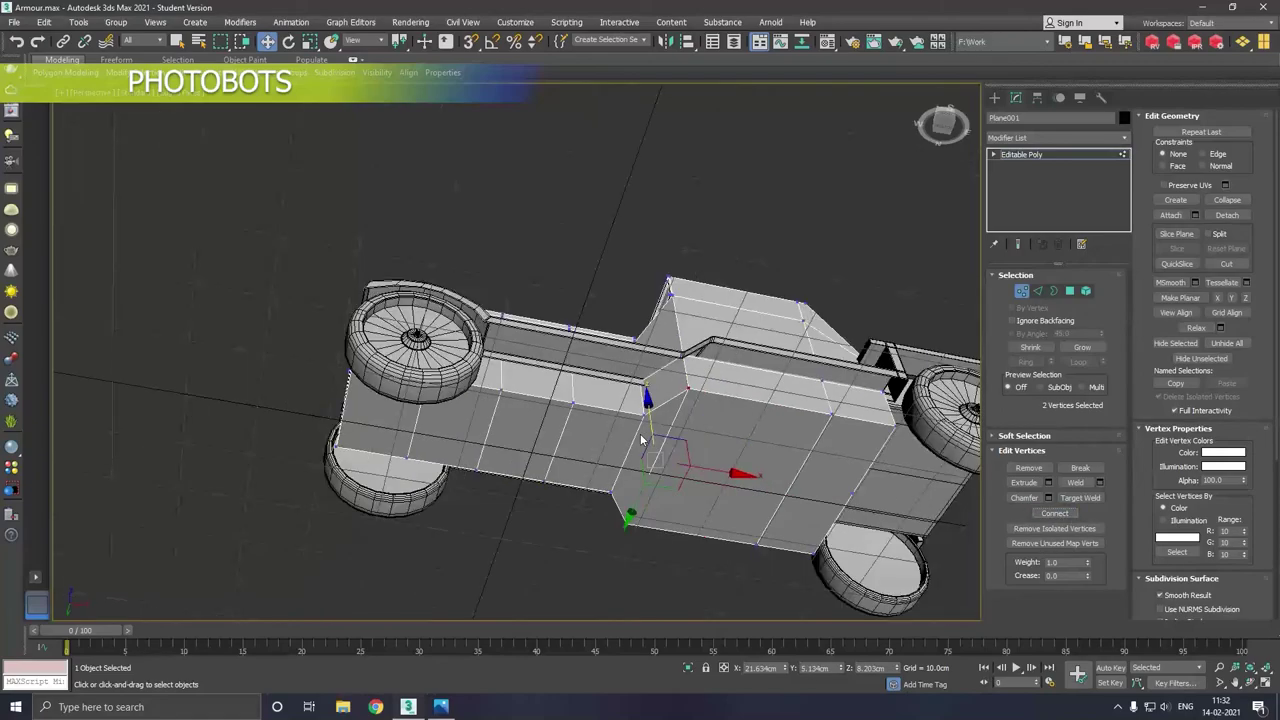